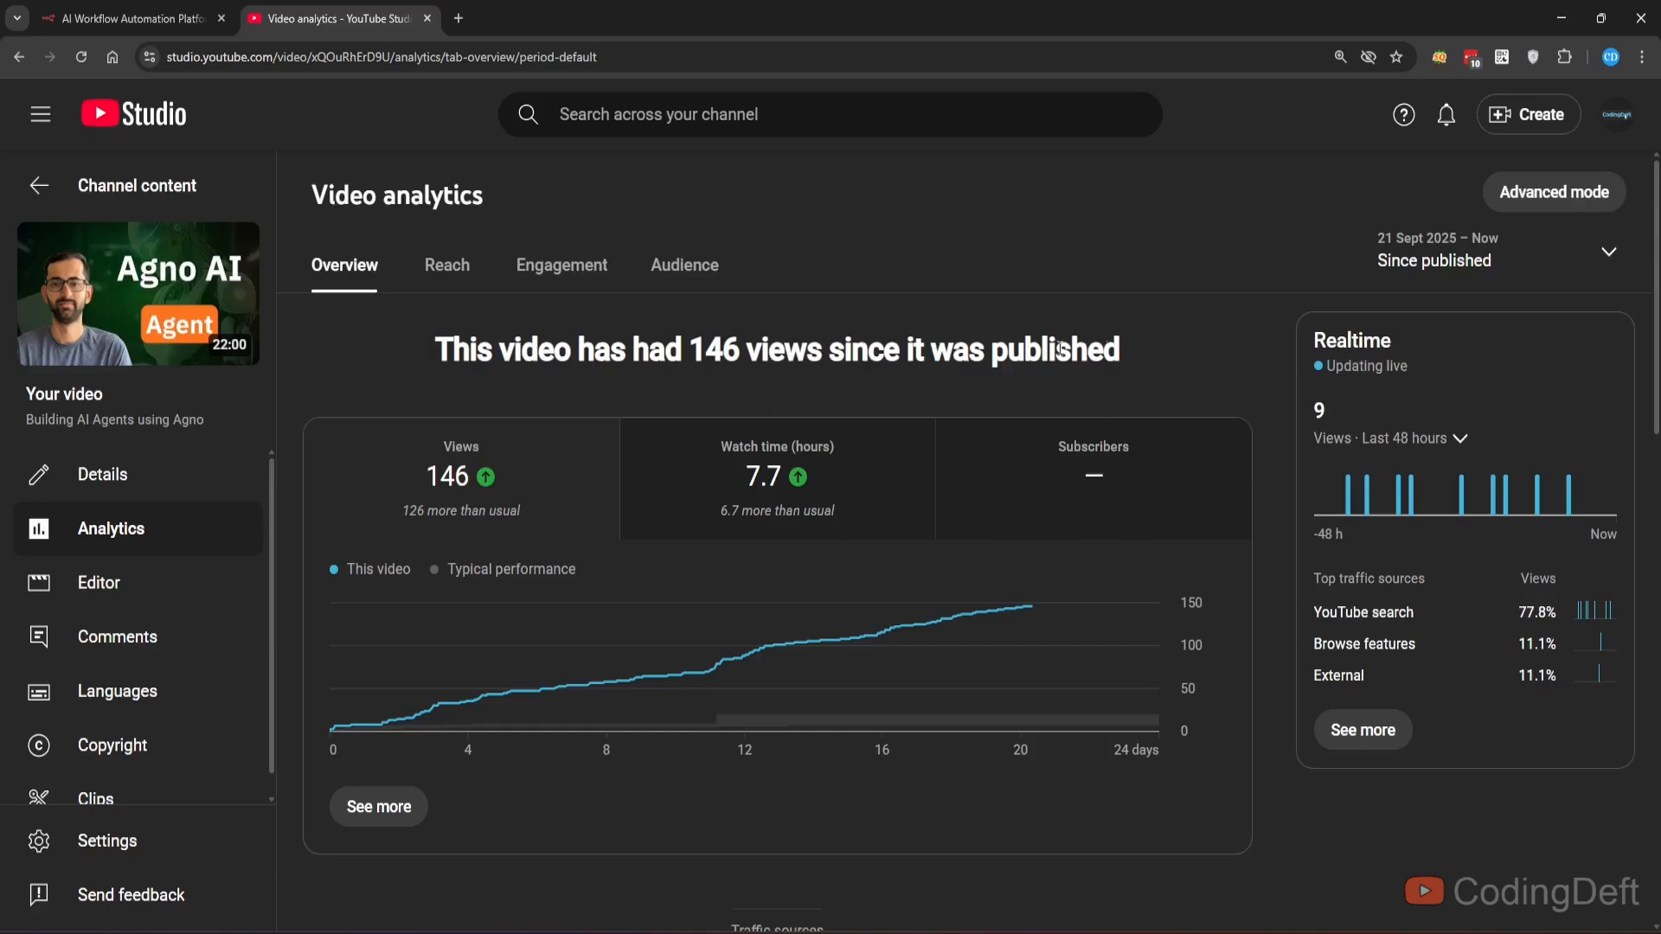
# - Close the YouTube Studio tab and open the n8n documentation from the n8n website
pyautogui.click(130, 18)
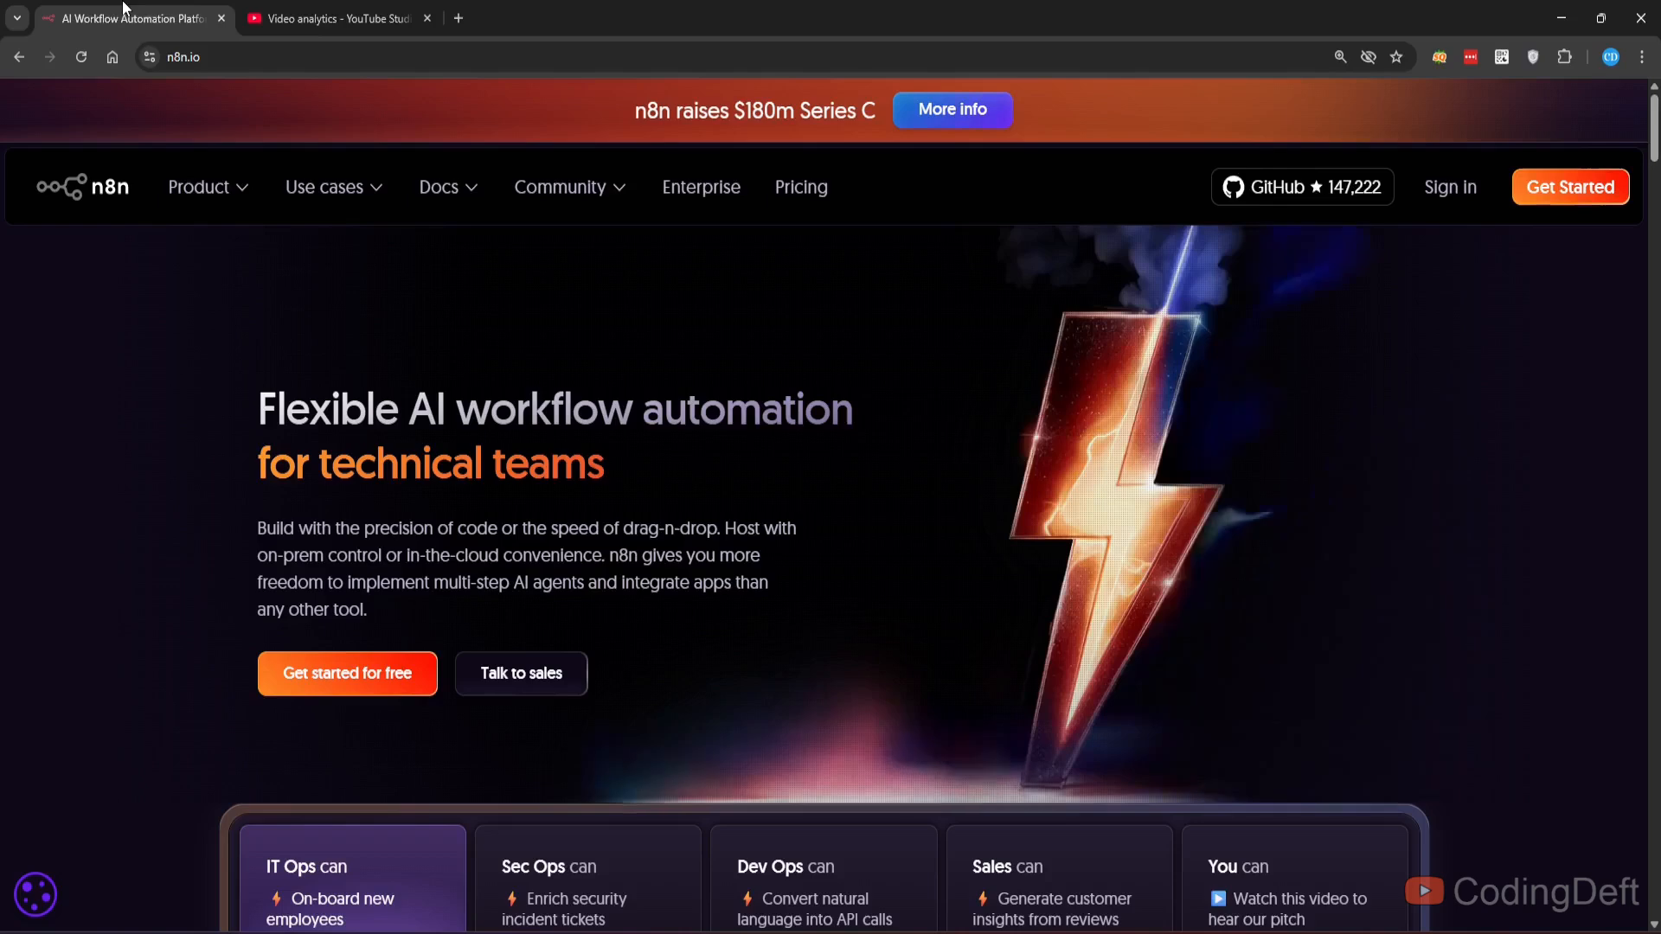
pyautogui.middleClick(305, 11)
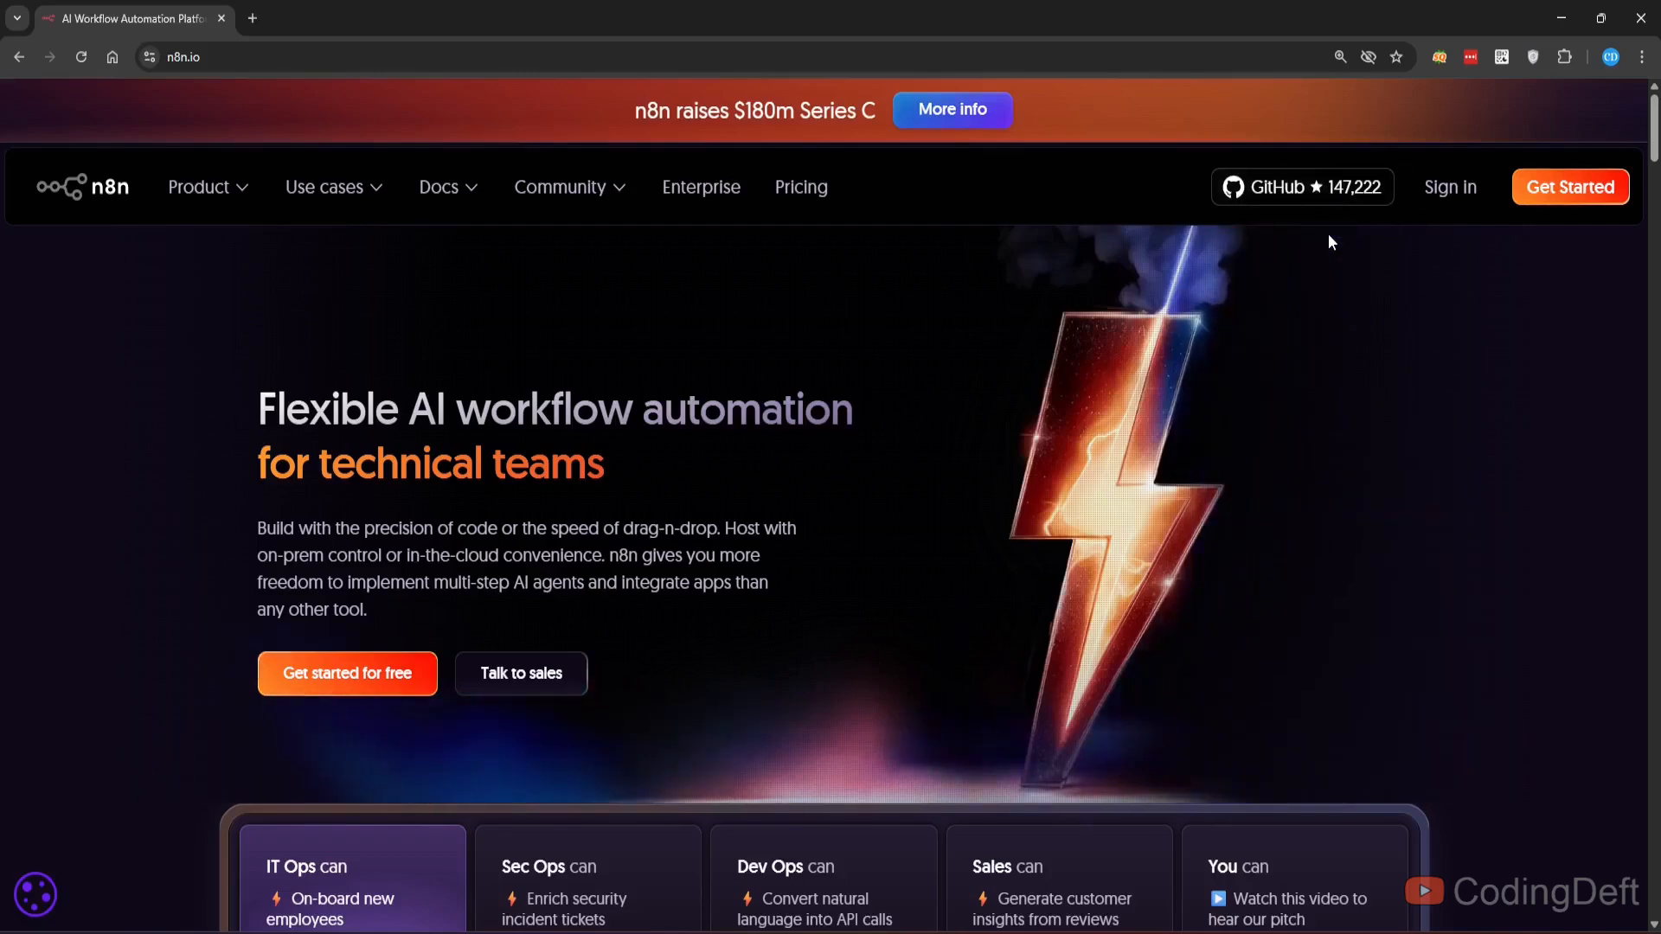
pyautogui.click(467, 189)
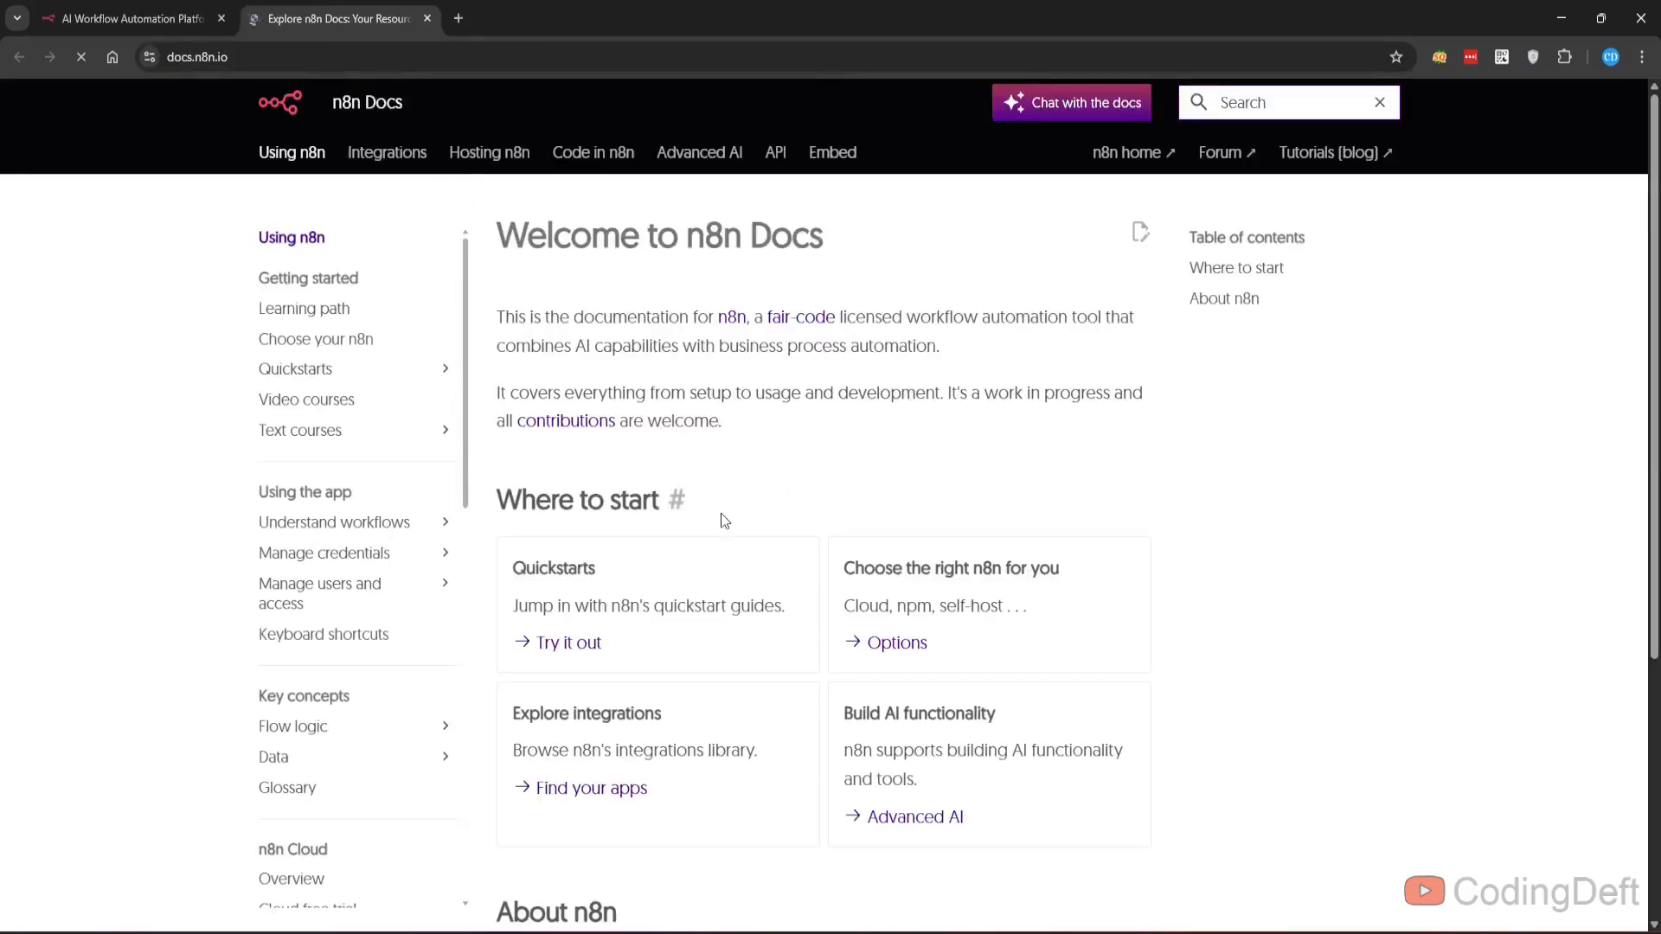
# - Open the Docker installation guide from the Self-hosting n8n section of the docs
pyautogui.scroll(-2, 718, 527)
pyautogui.scroll(2, 716, 564)
pyautogui.click(489, 154)
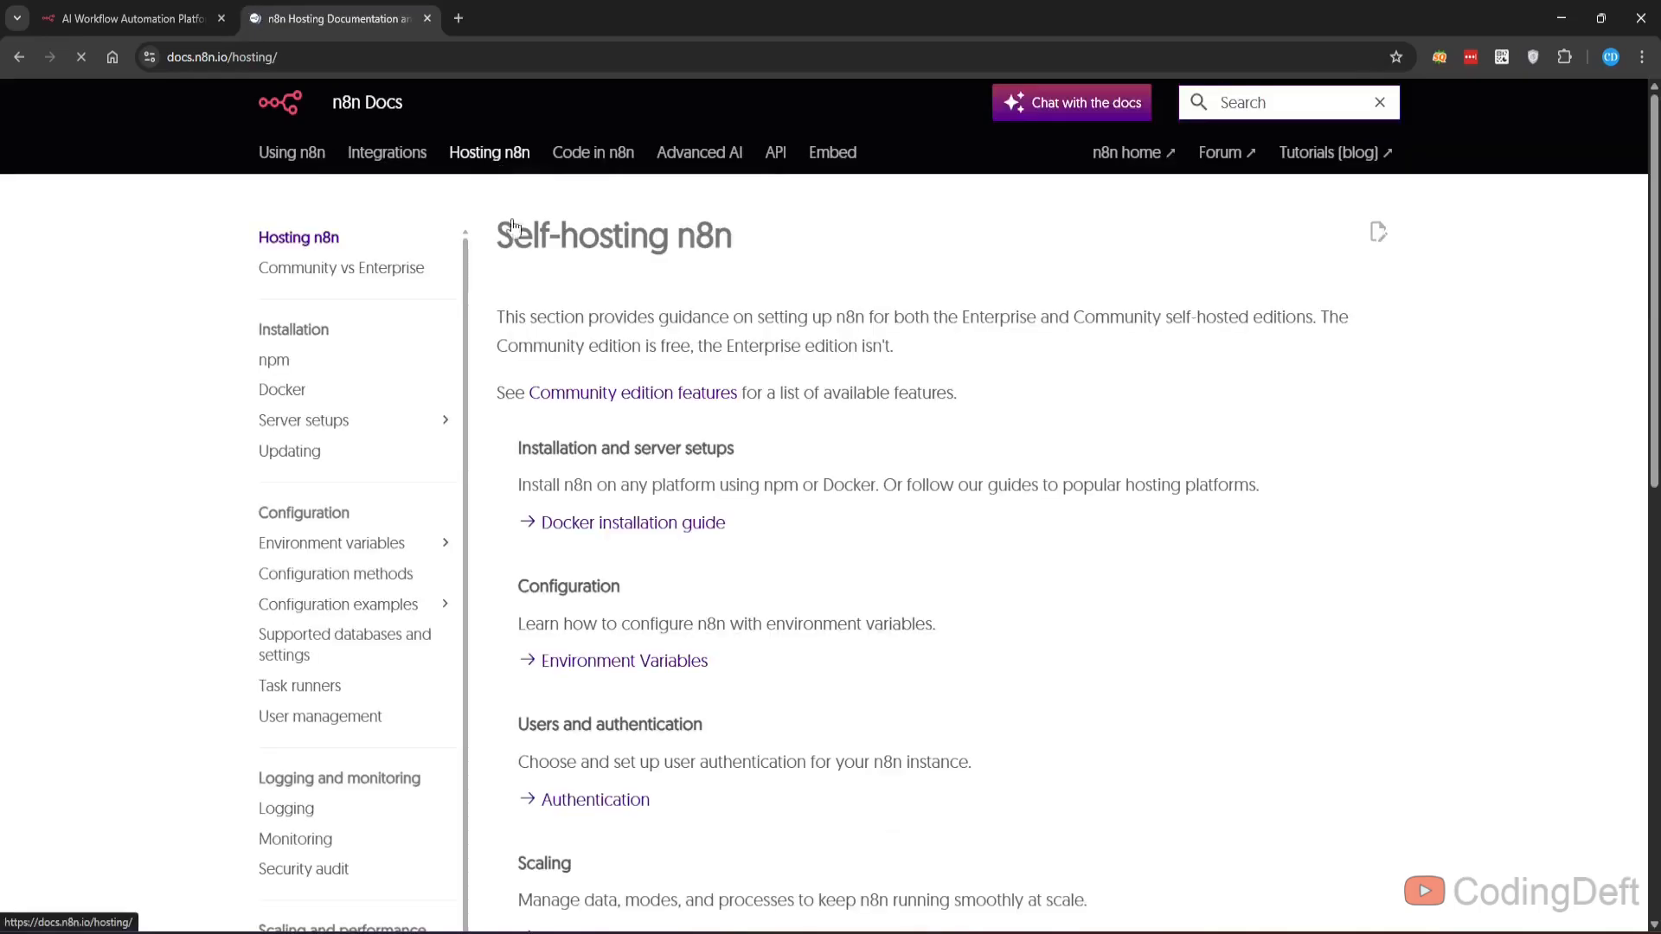
pyautogui.click(685, 528)
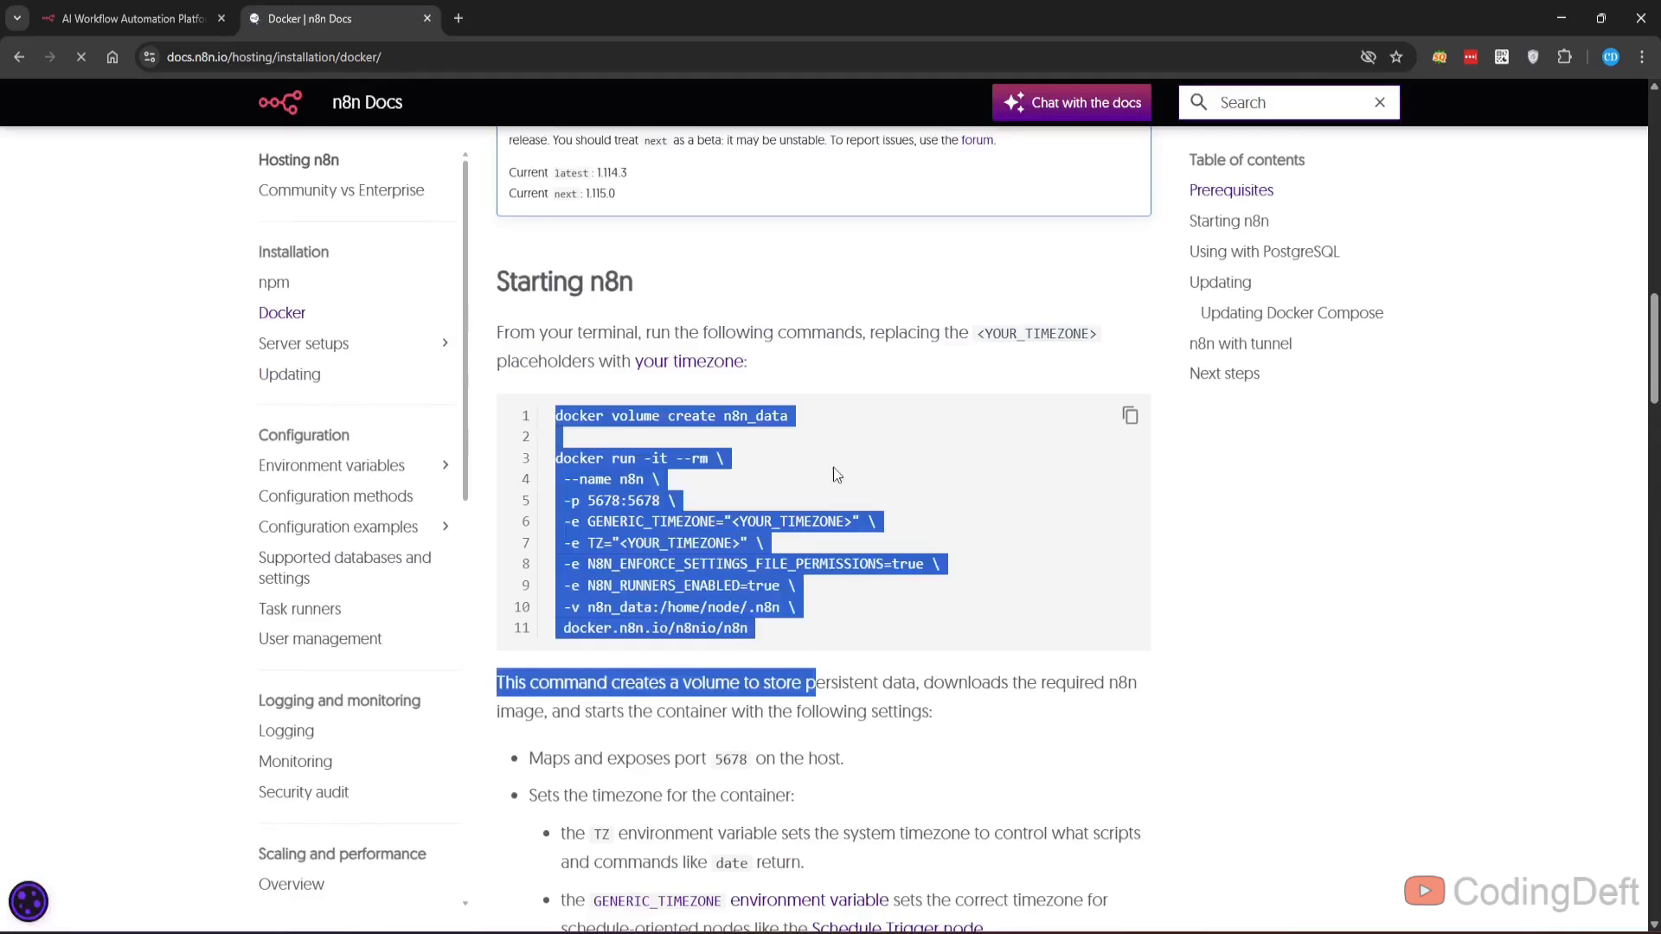
# - Highlight the docker volume and docker run commands under Starting n8n
pyautogui.click(834, 468)
pyautogui.moveTo(556, 415); pyautogui.dragTo(733, 630)
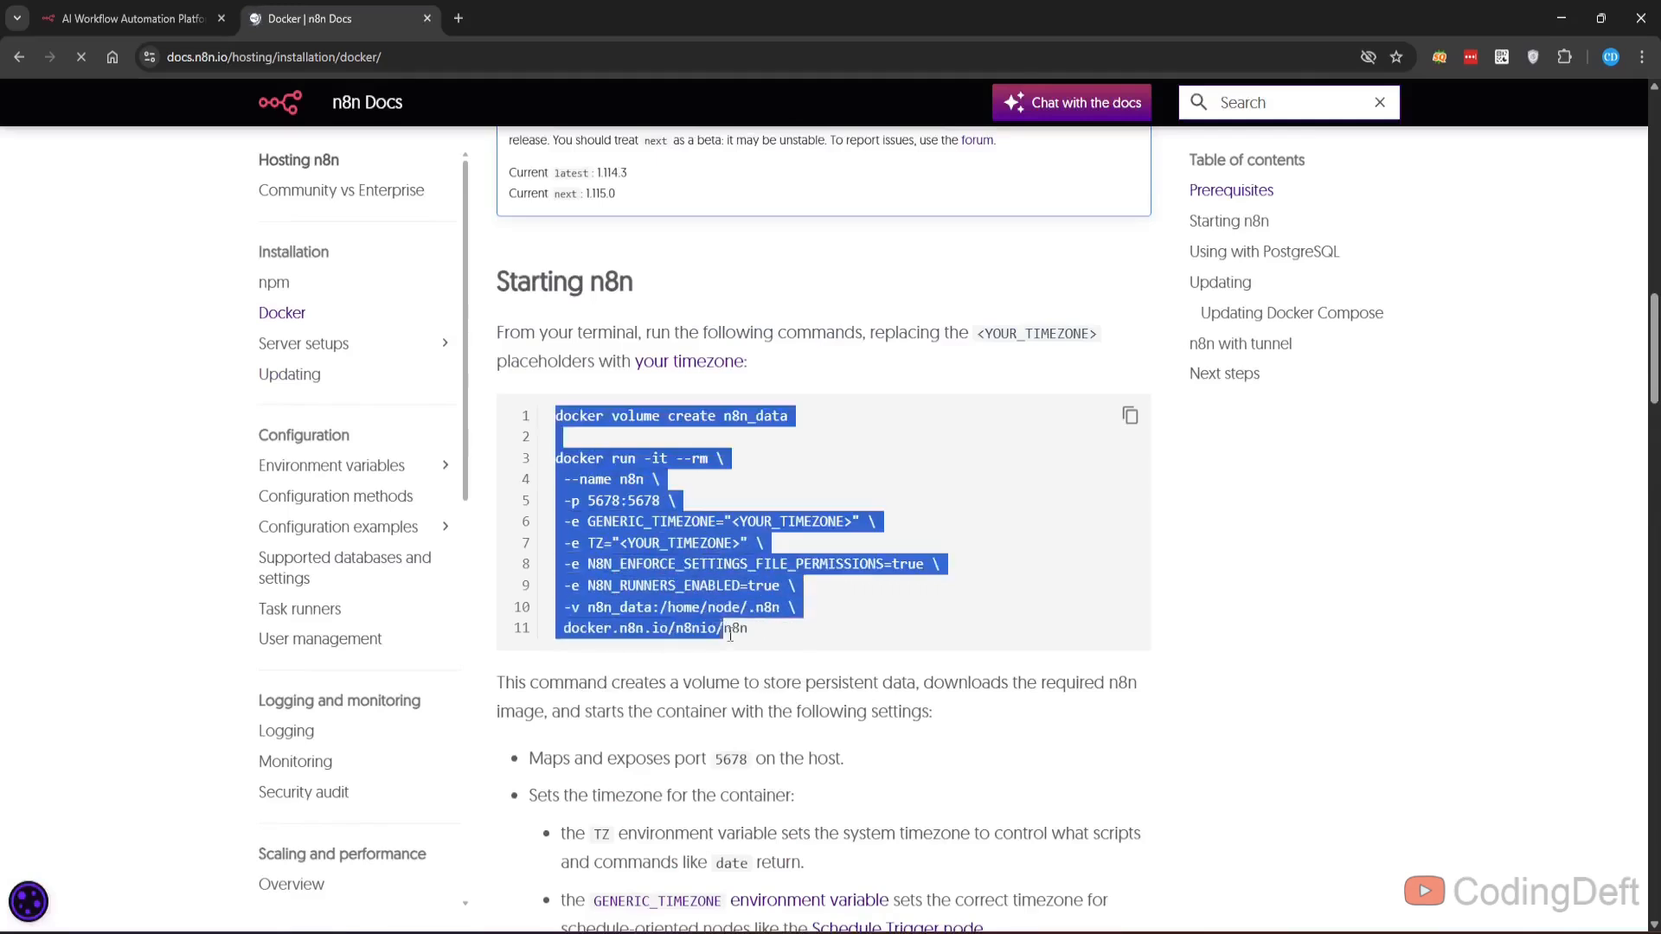
pyautogui.click(844, 457)
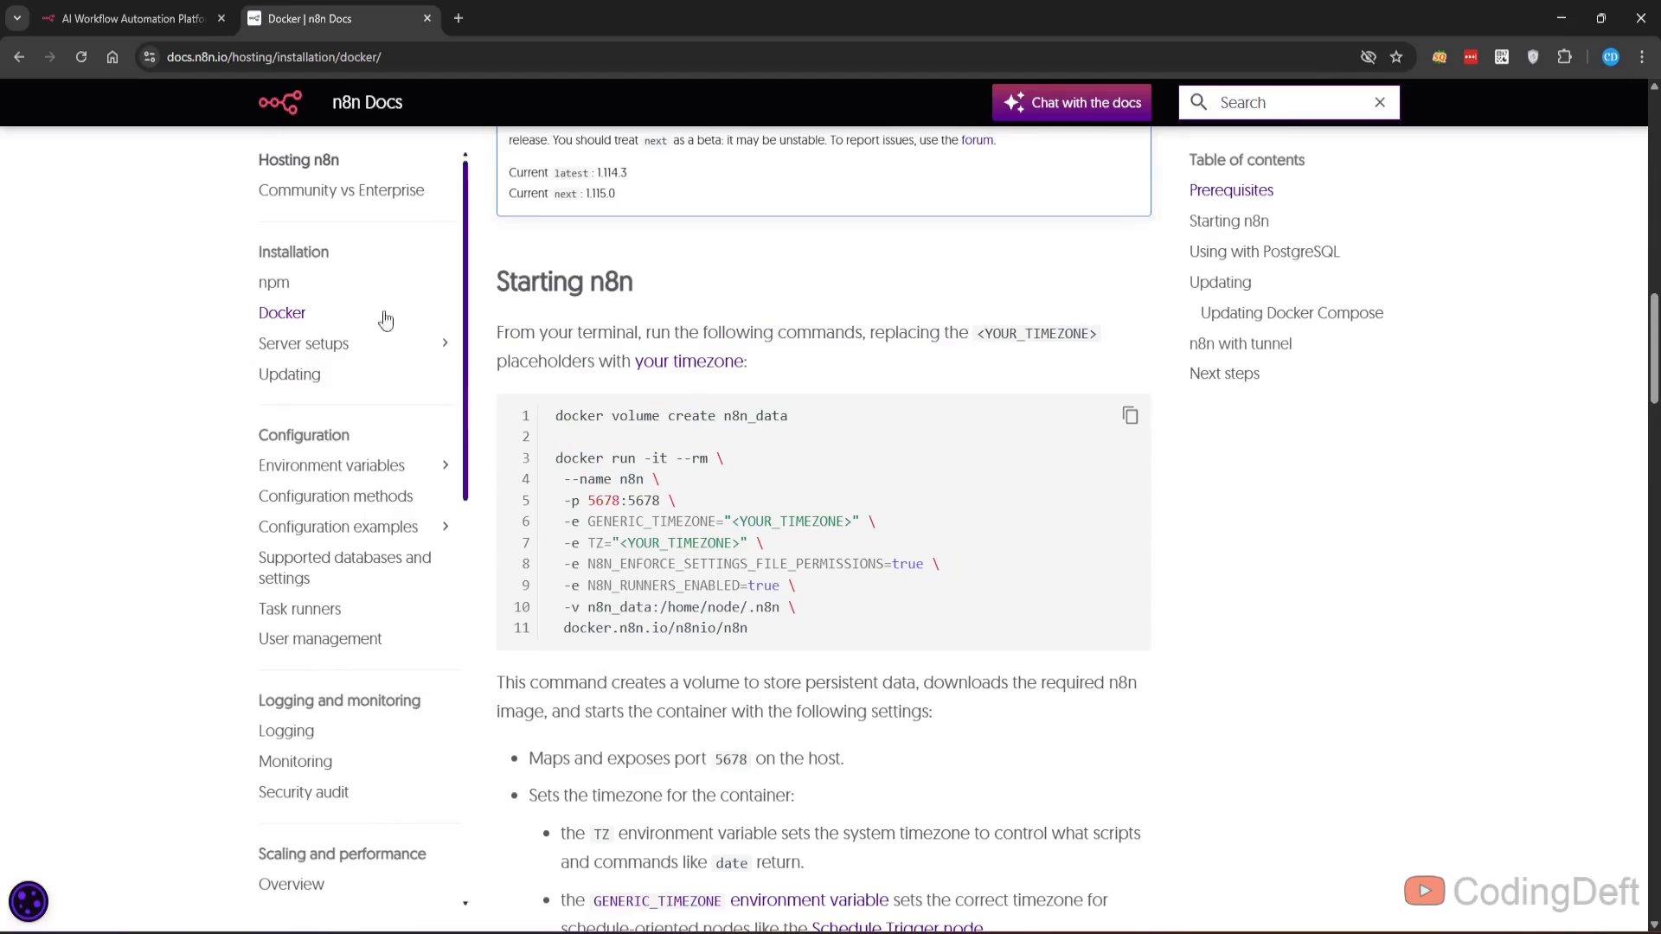
# - Review the Digital Ocean server setup guide and close the docs tab
pyautogui.scroll(7, 557, 409)
pyautogui.scroll(10, 557, 409)
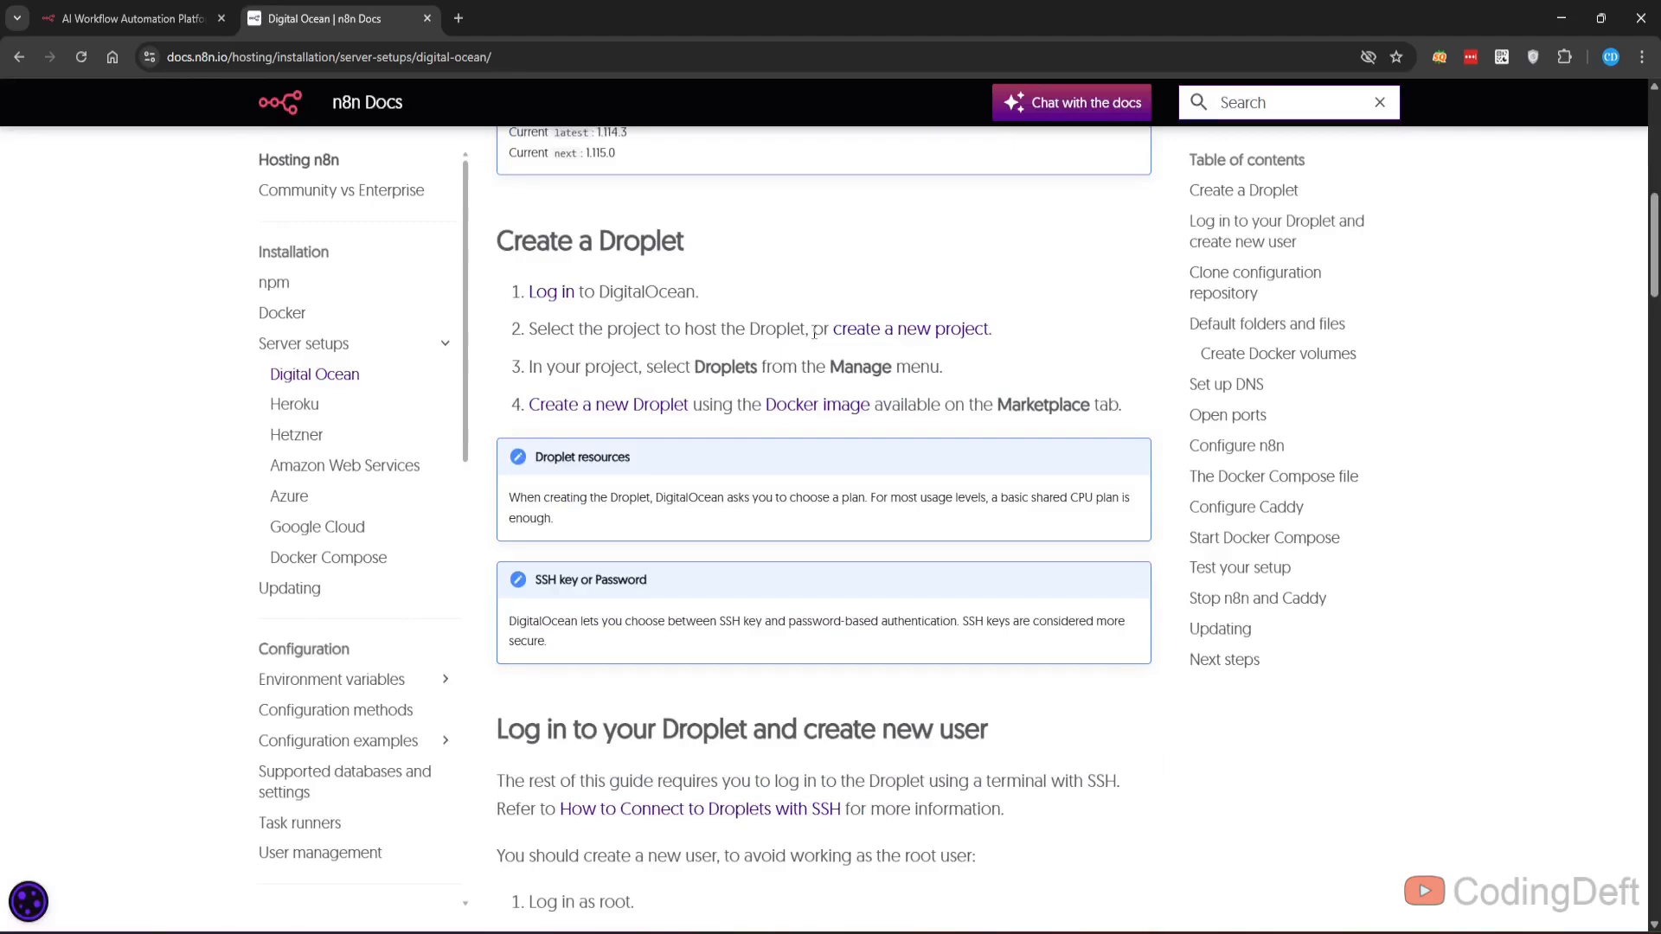
pyautogui.hotkey('ctrl', 'w')
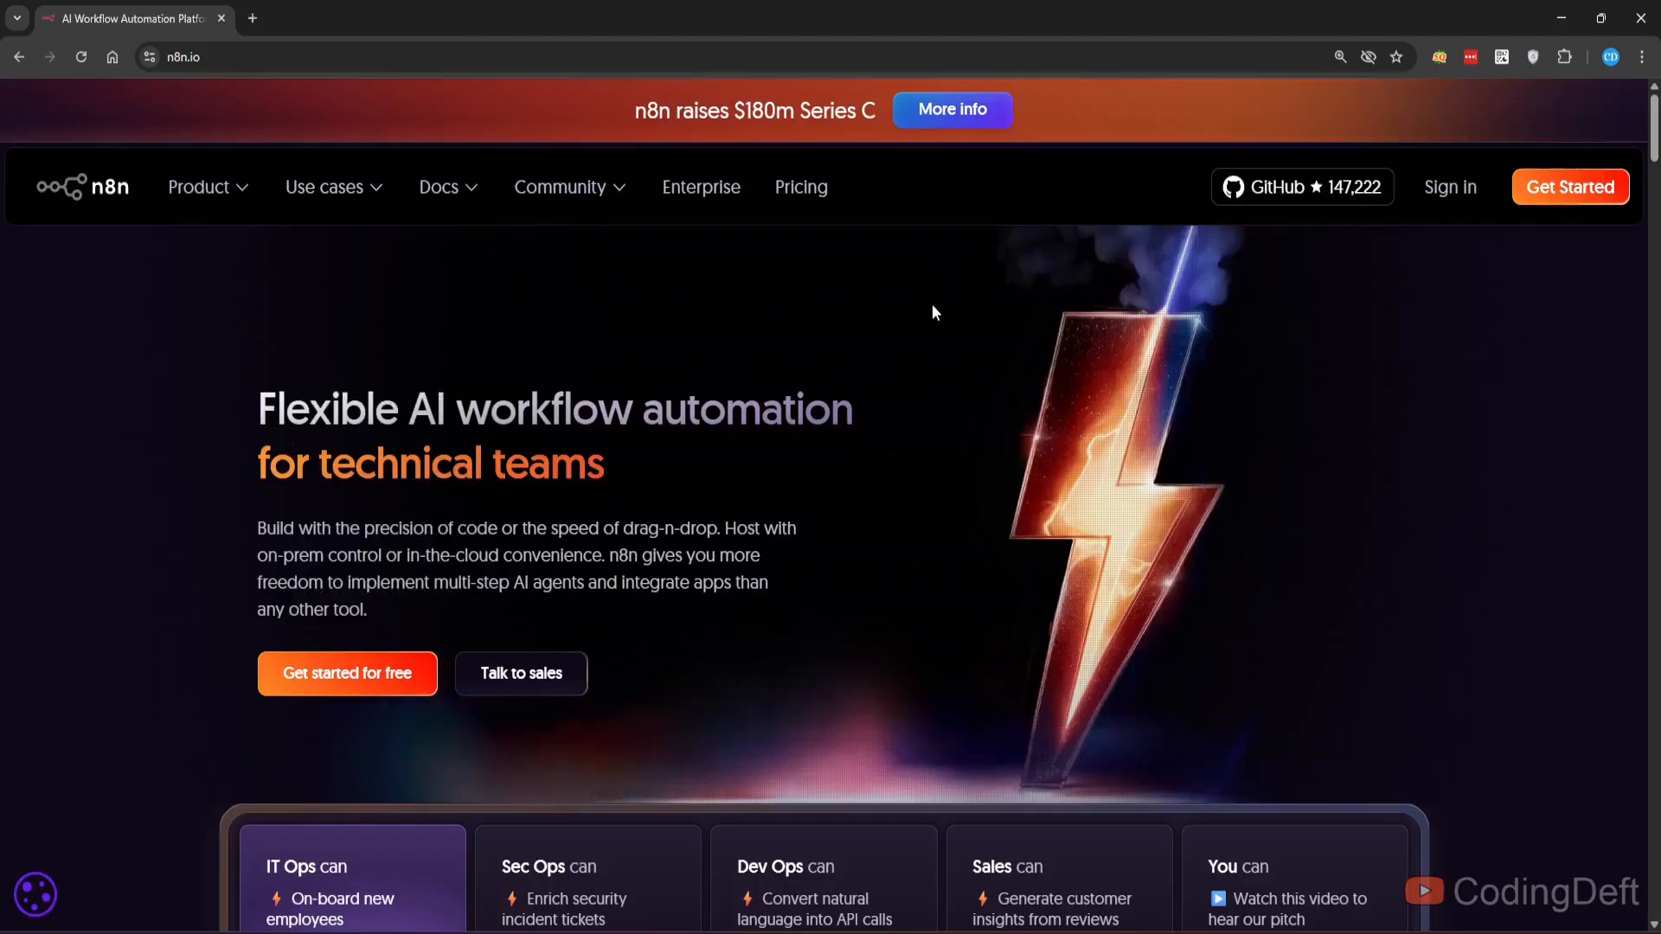
# - Examine the hero section of the n8n homepage
pyautogui.moveTo(242, 188)
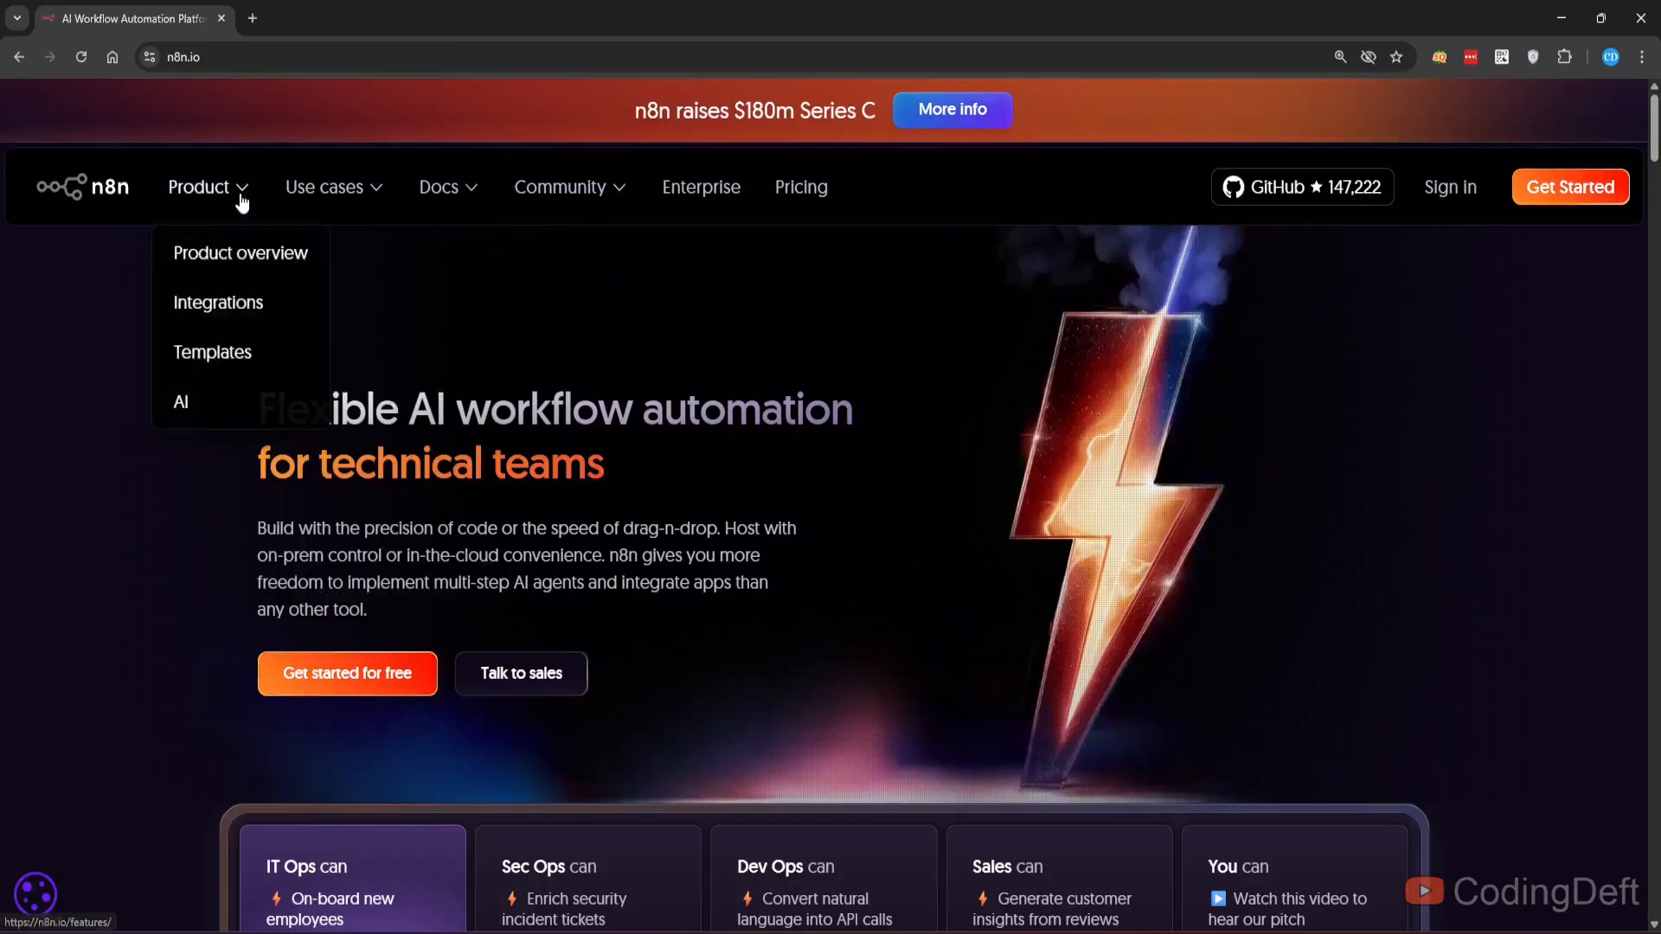
pyautogui.tripleClick(357, 412)
pyautogui.click(357, 412)
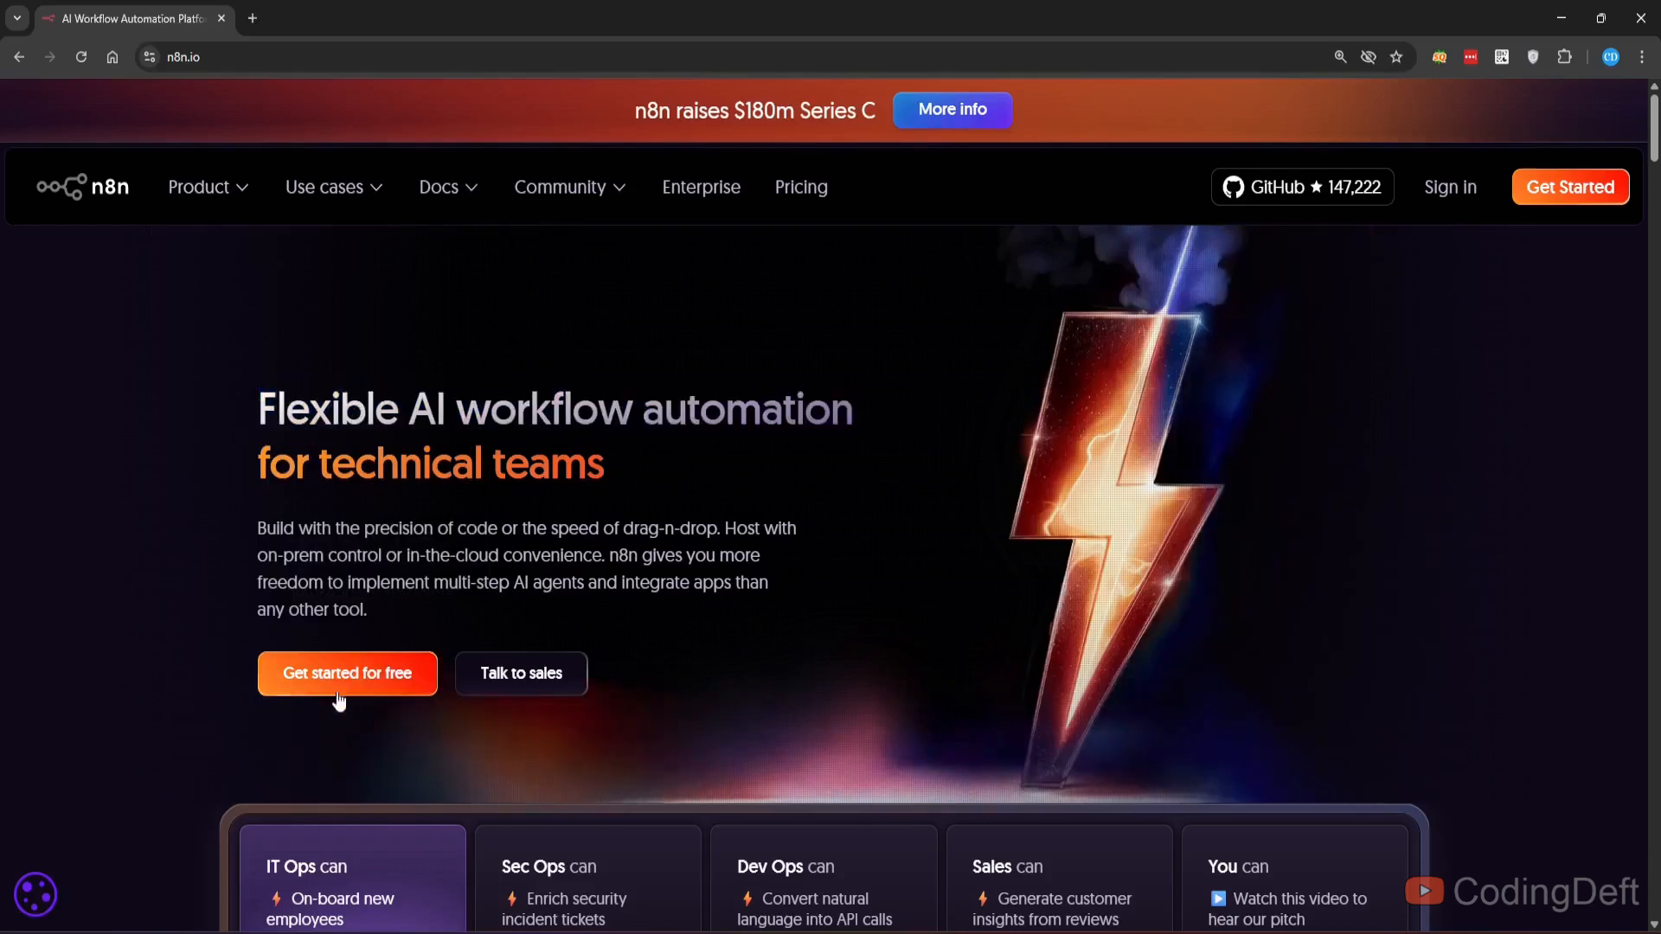
pyautogui.scroll(-2, 223, 644)
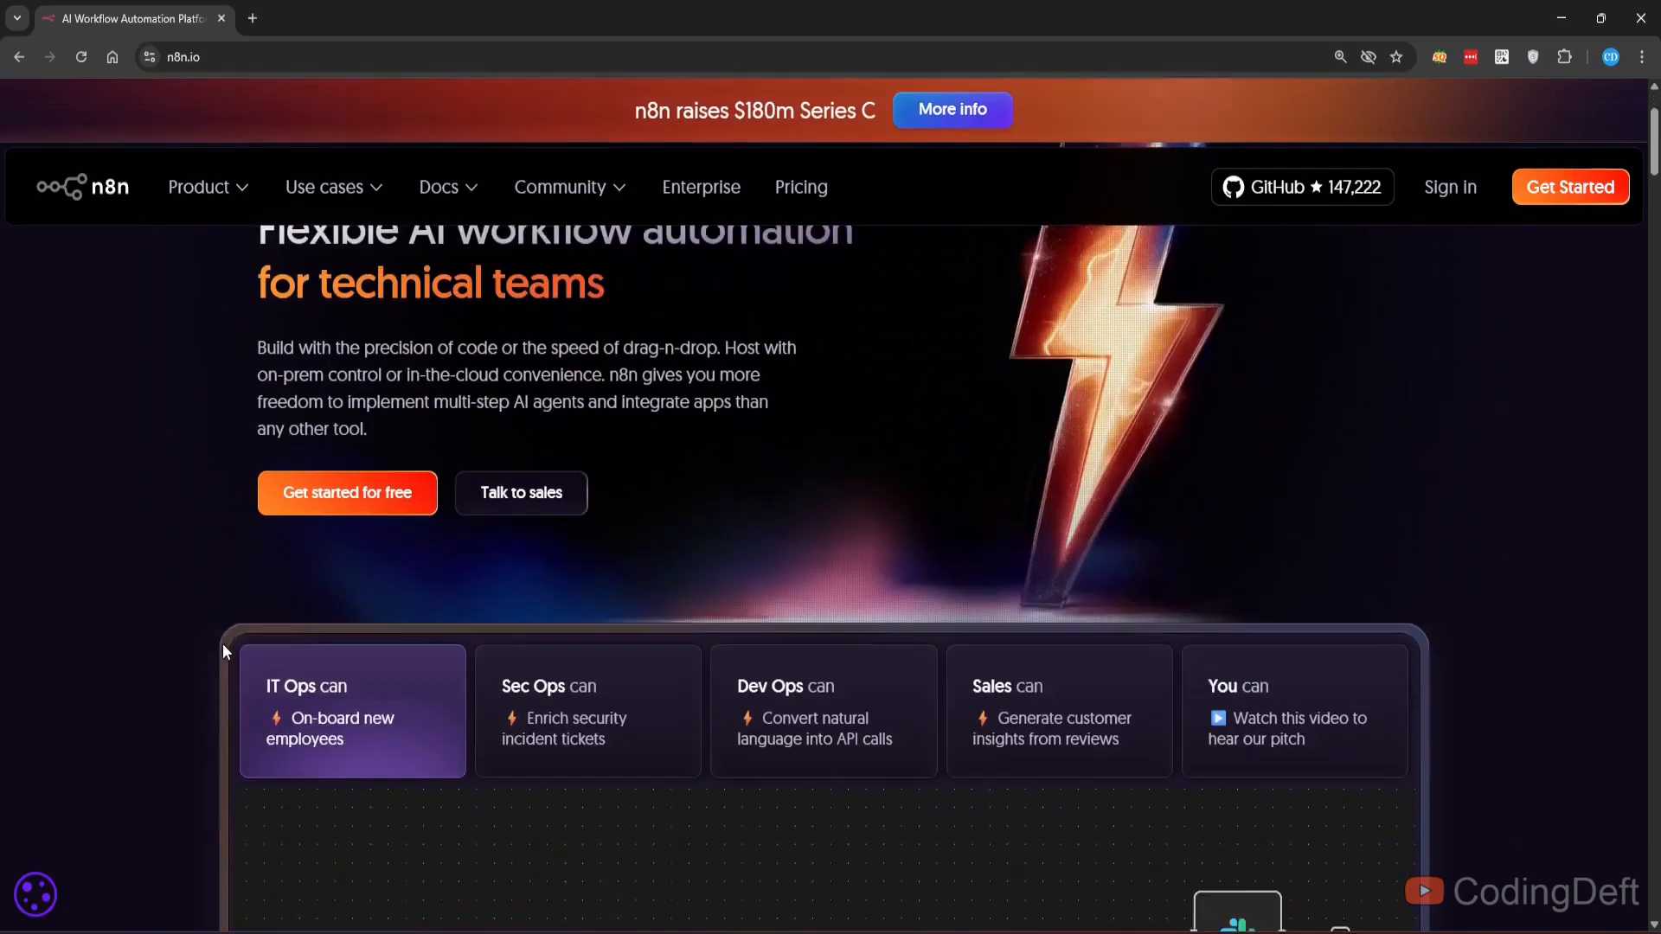
pyautogui.scroll(2, 223, 651)
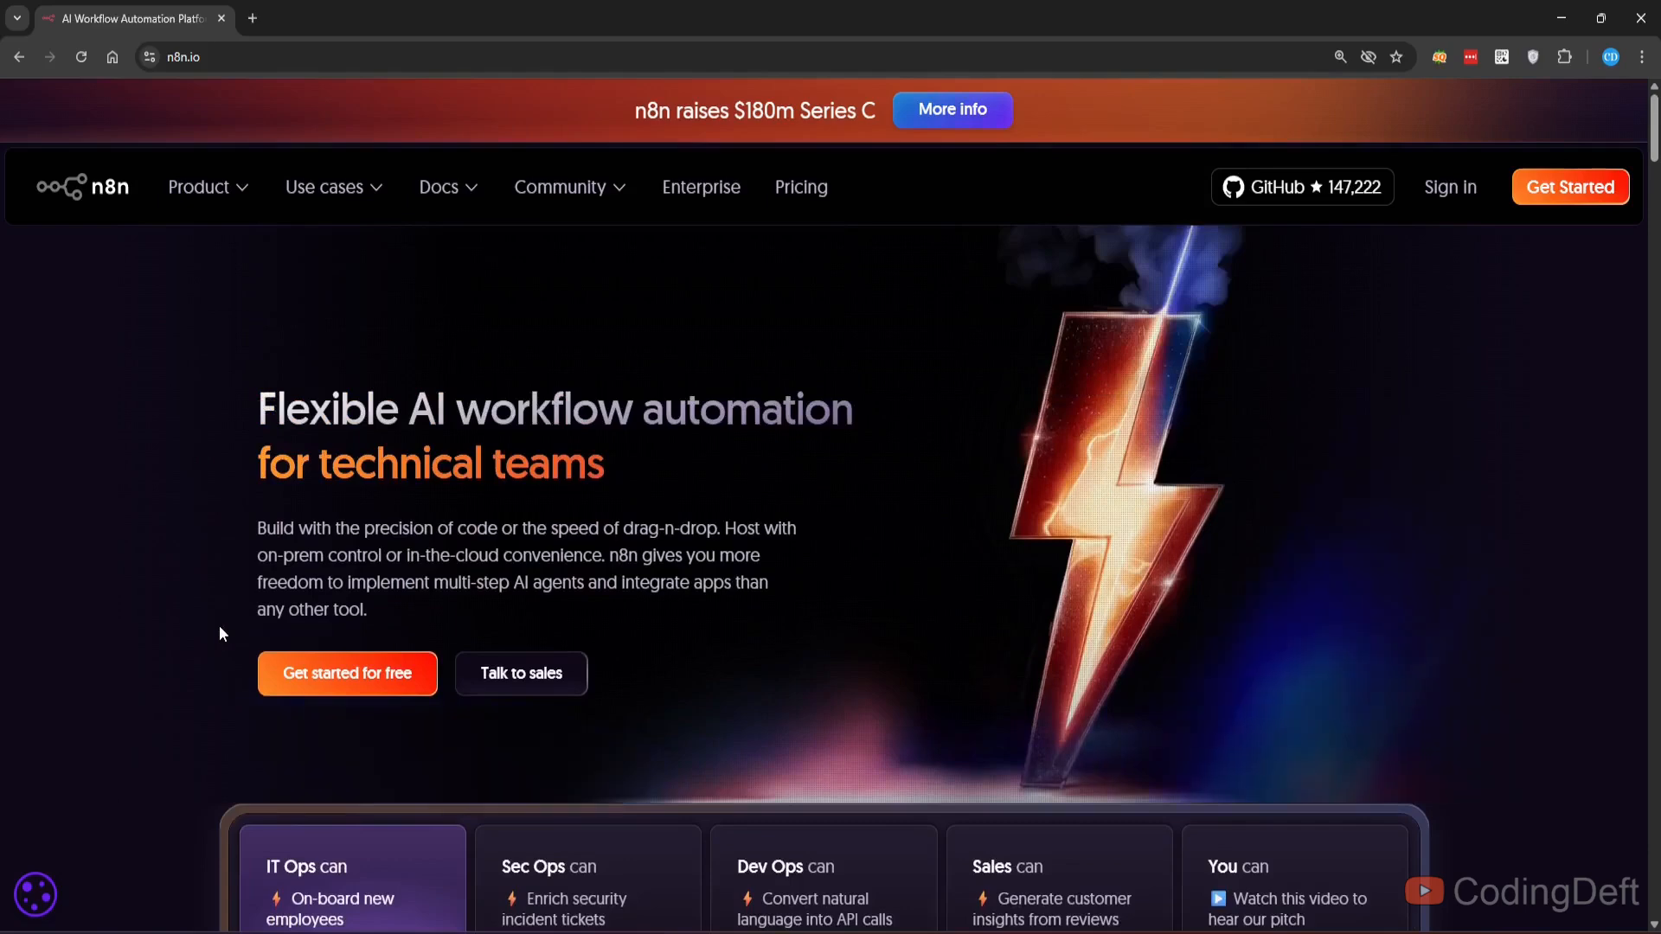
# - Open the Pricing page and compare the Starter, Pro, Business and Enterprise plans
pyautogui.click(807, 196)
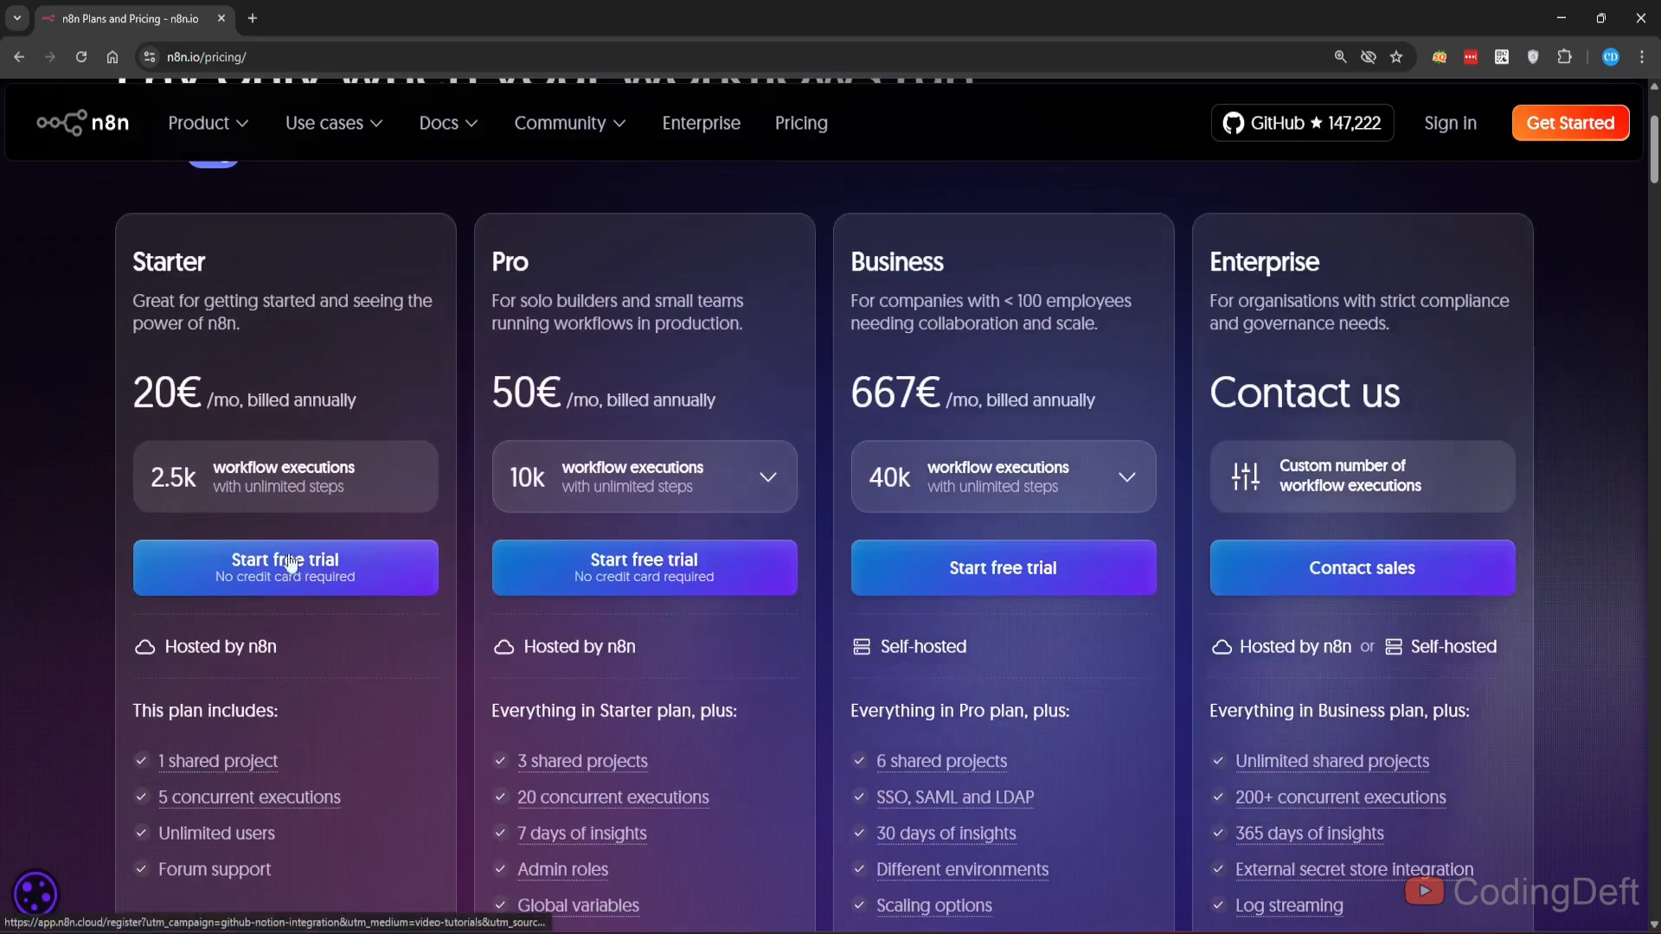
pyautogui.scroll(-4, 286, 604)
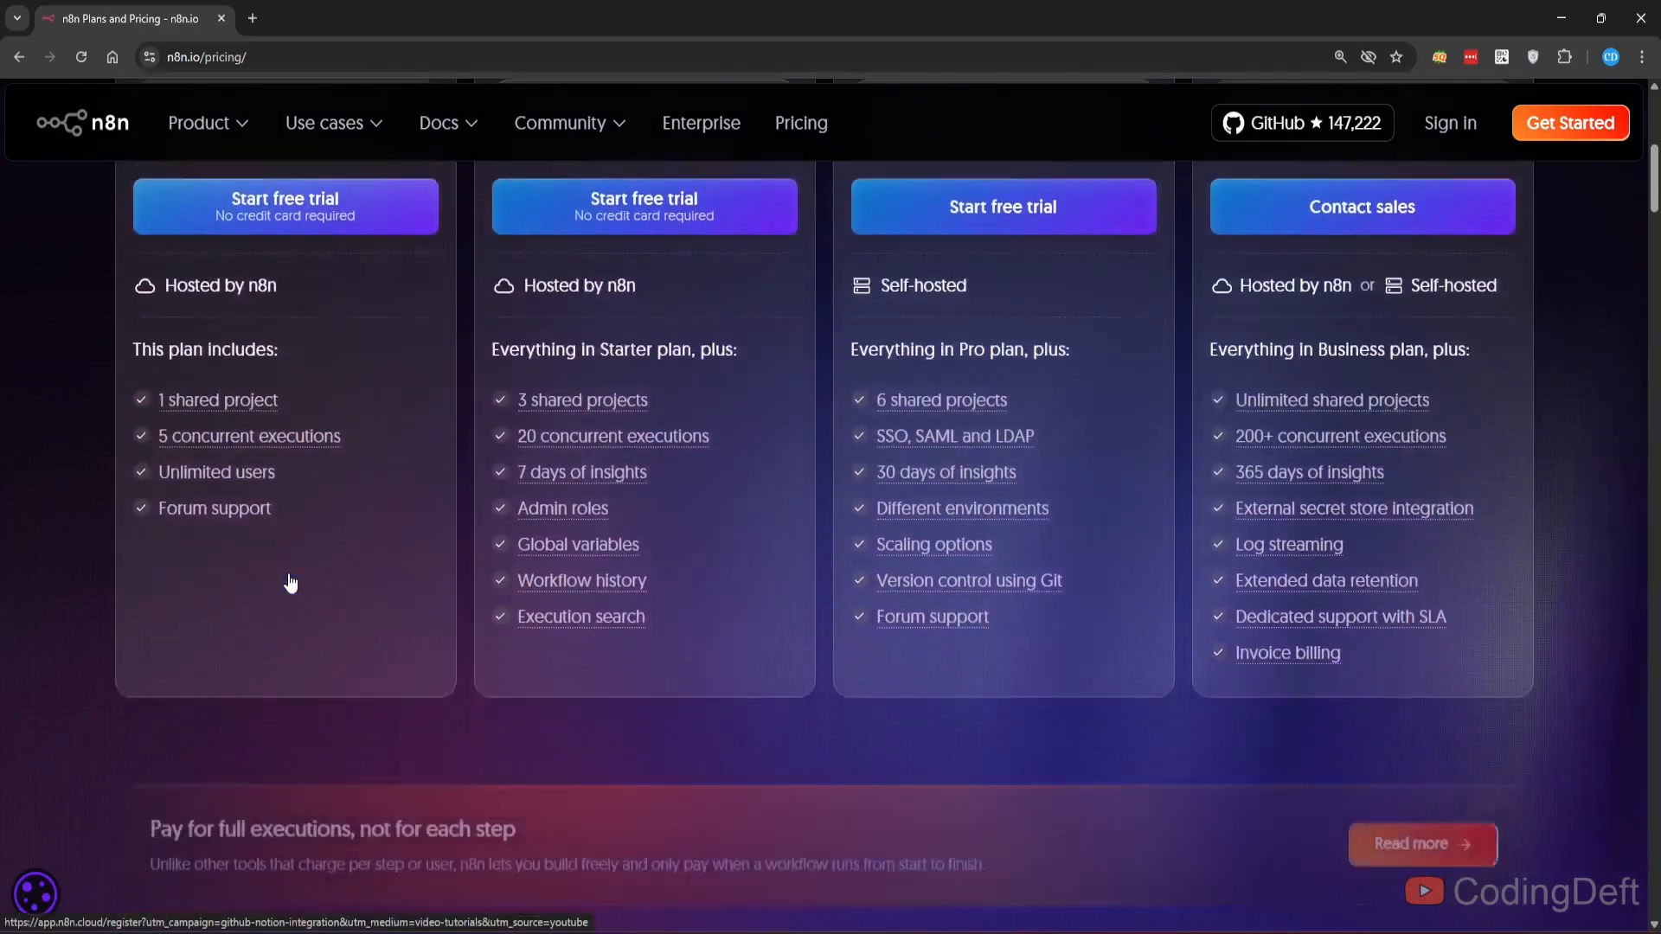
pyautogui.scroll(7, 290, 584)
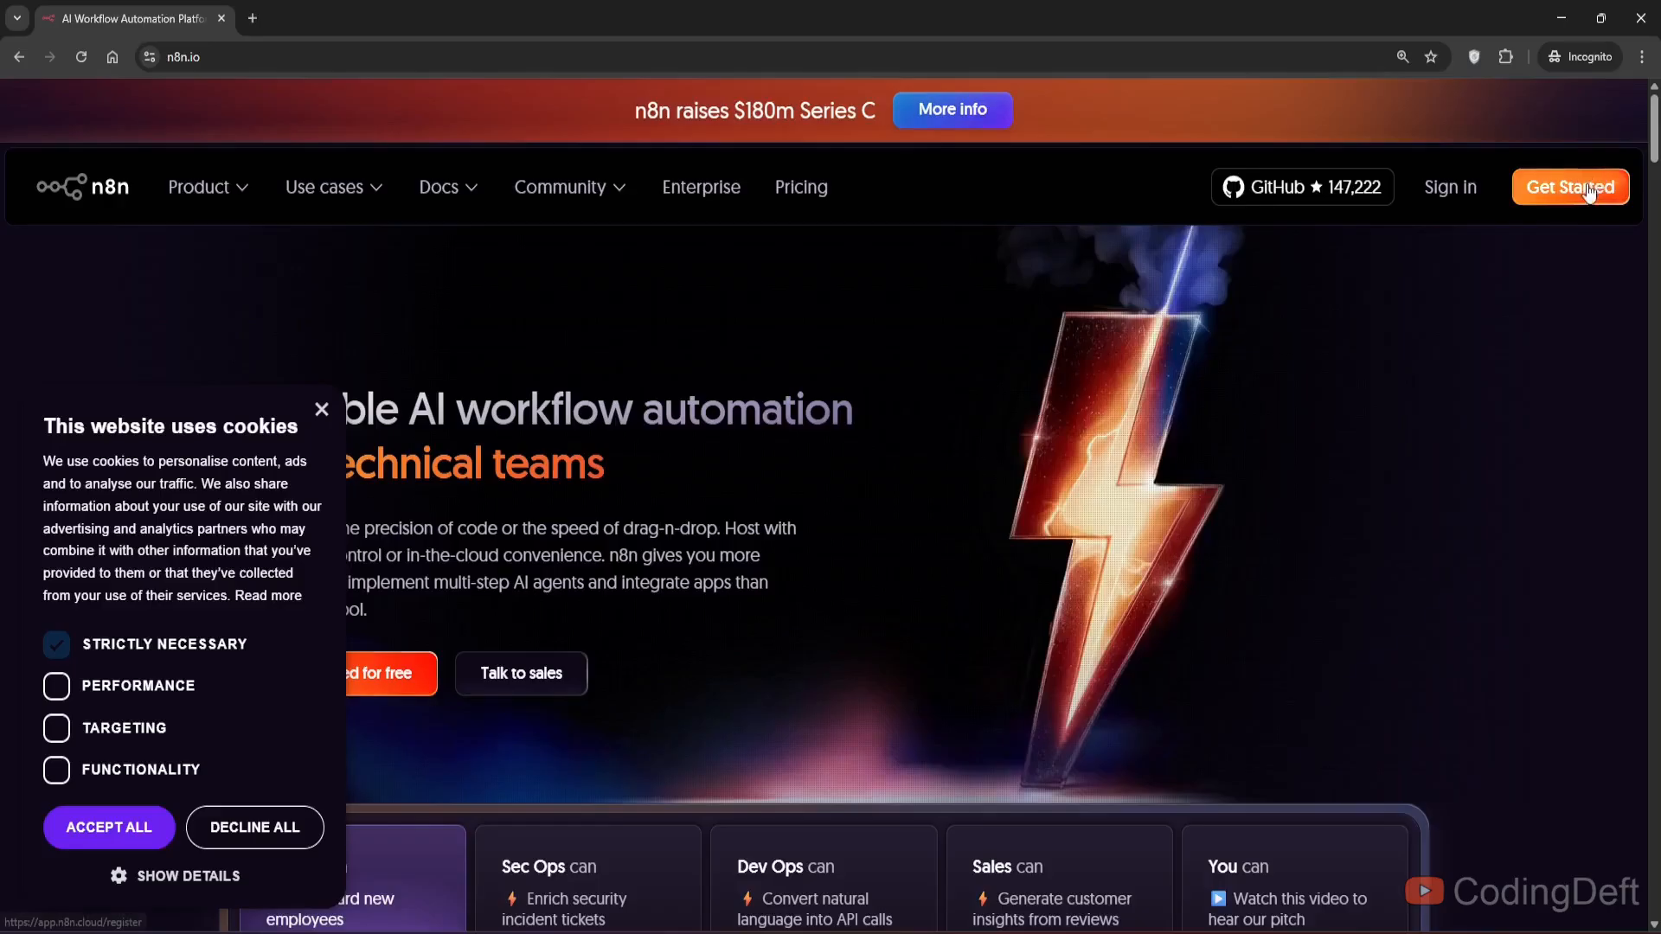
# - Open the n8n Cloud registration page, and open temp-mail.org in a new tab for a disposable email
pyautogui.click(1568, 126)
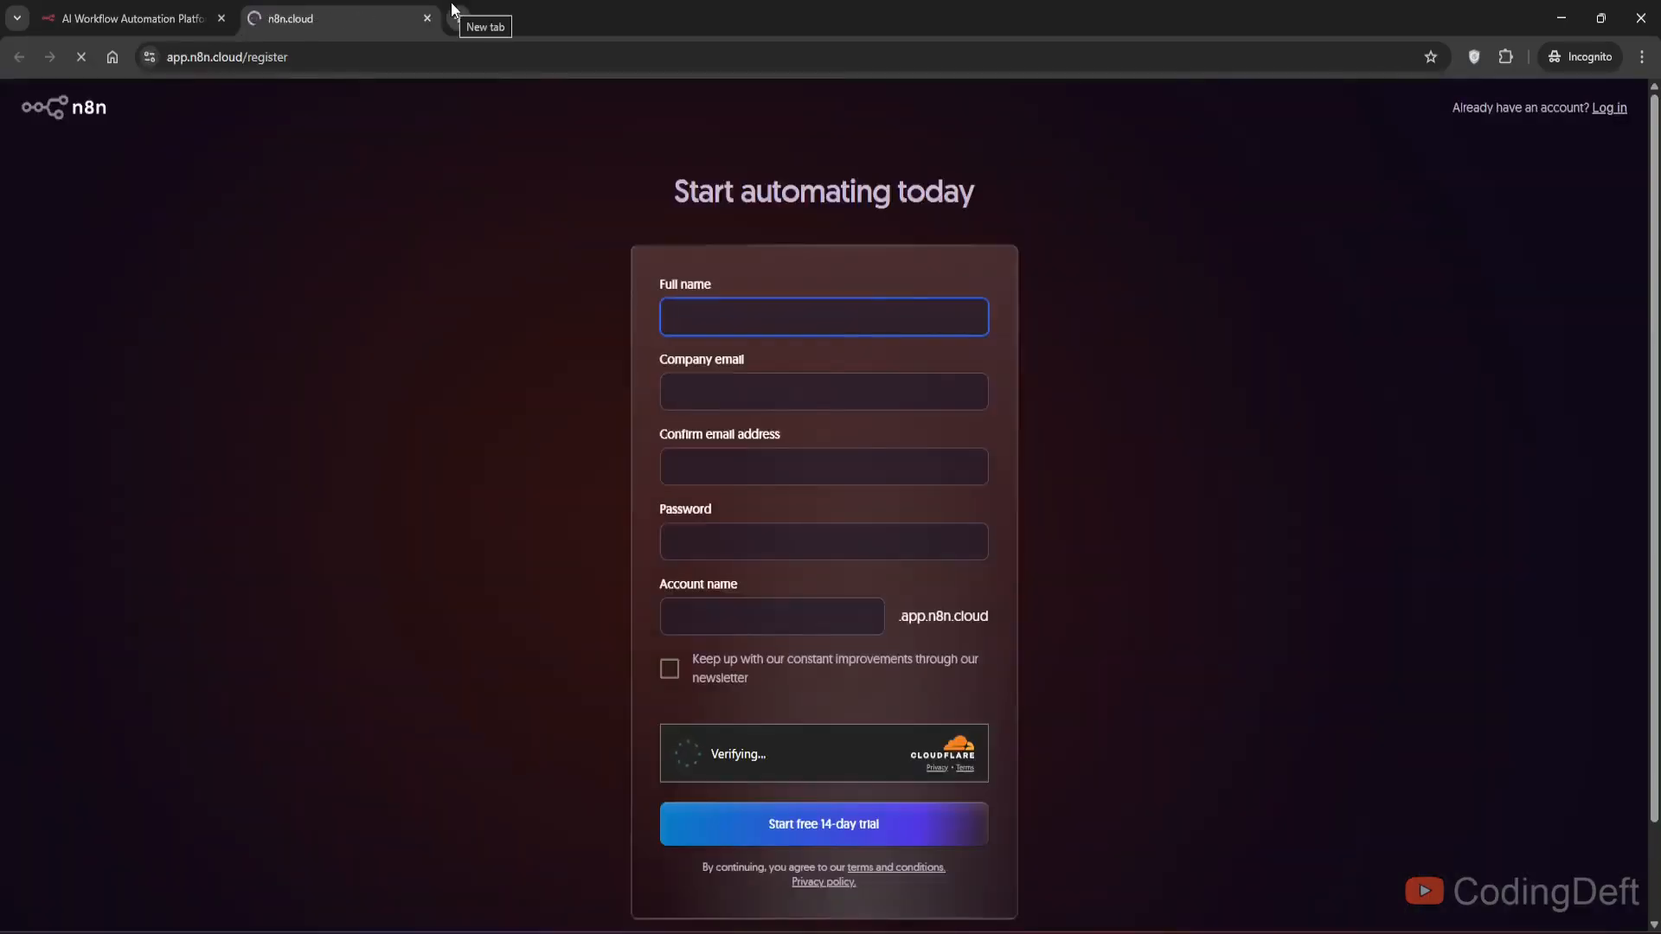
pyautogui.click(454, 12)
pyautogui.write('tem')
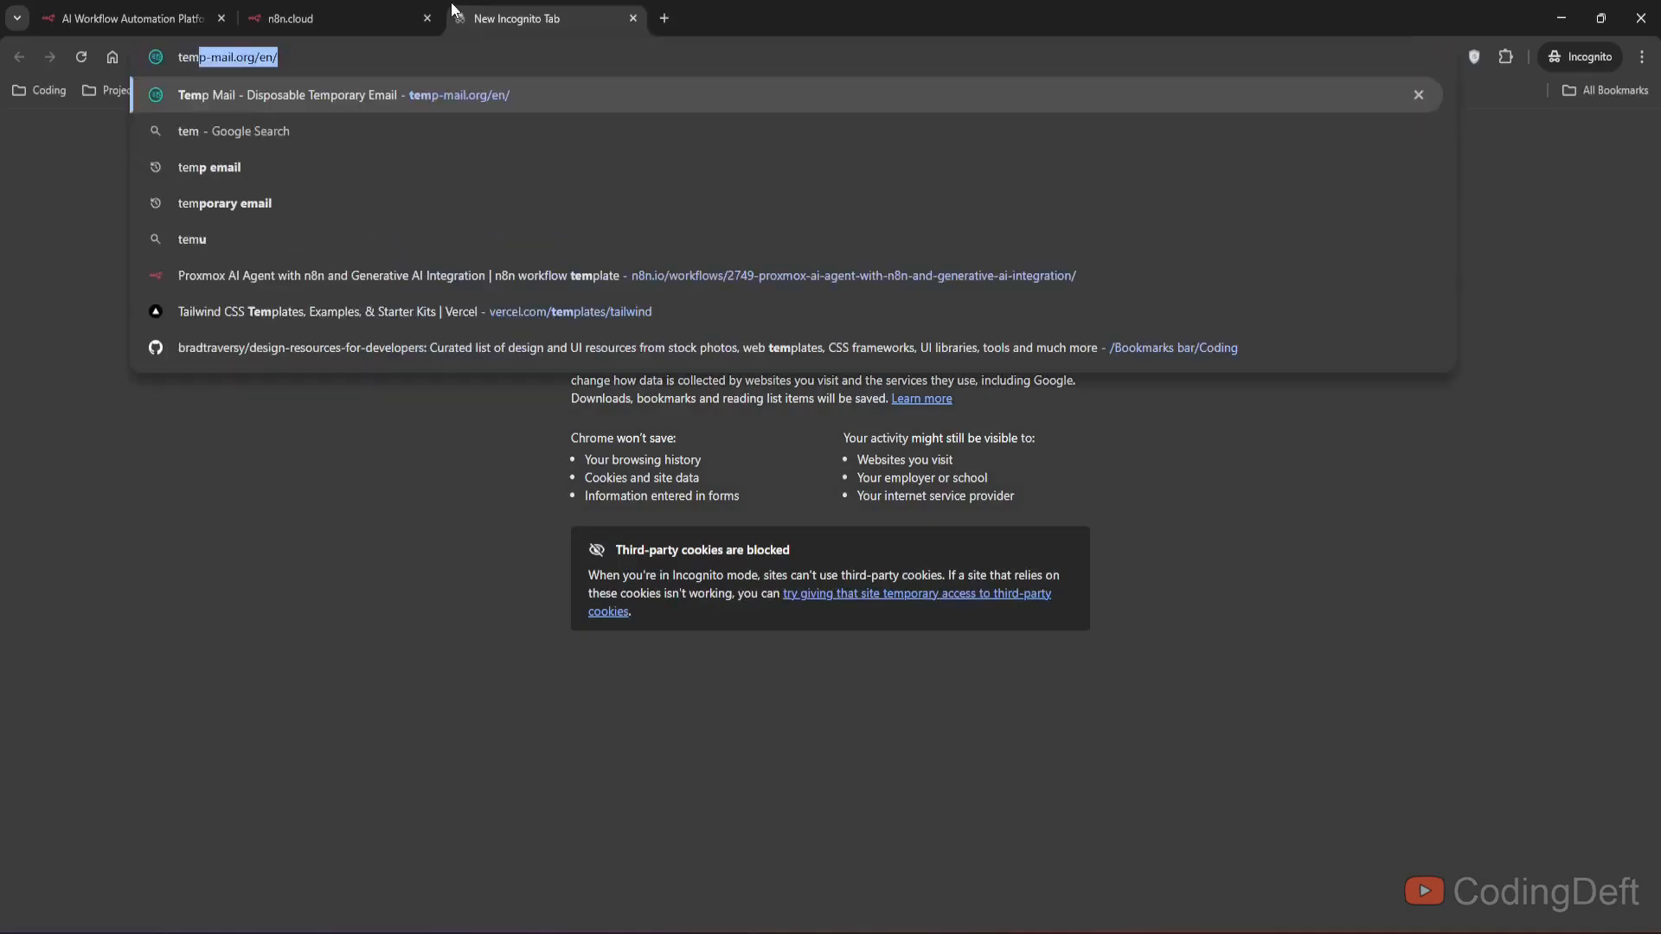
pyautogui.press('Return')
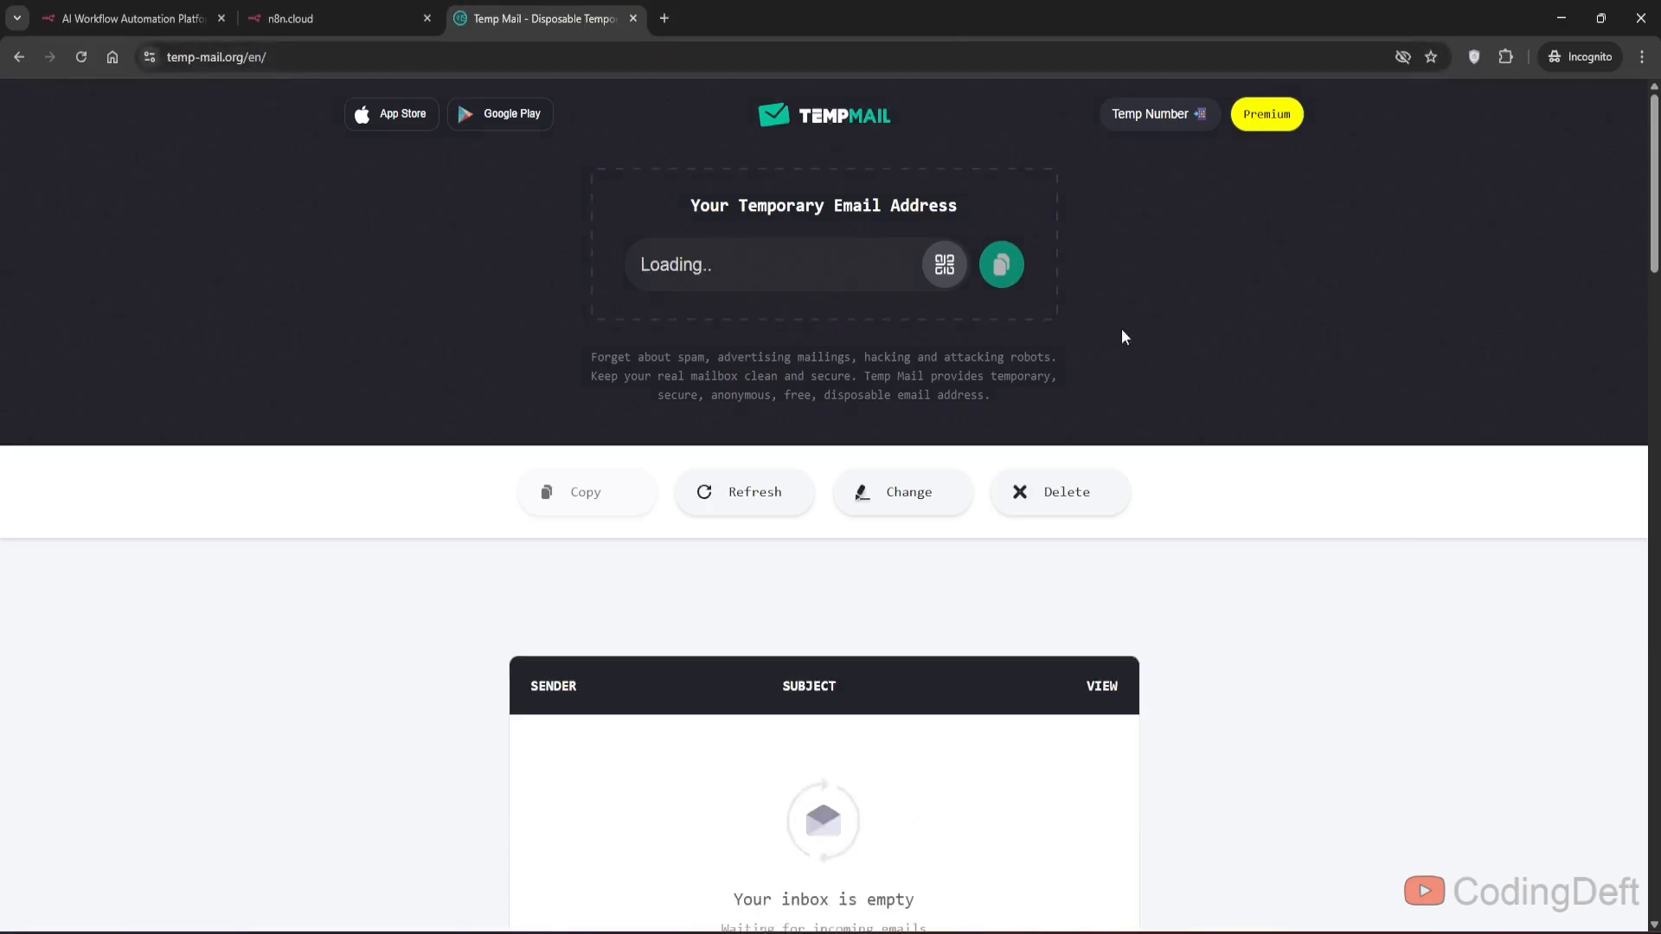
# - Fill the registration form with a full name, the temporary email twice, a password and account name, and start the 14-day trial
pyautogui.click(346, 18)
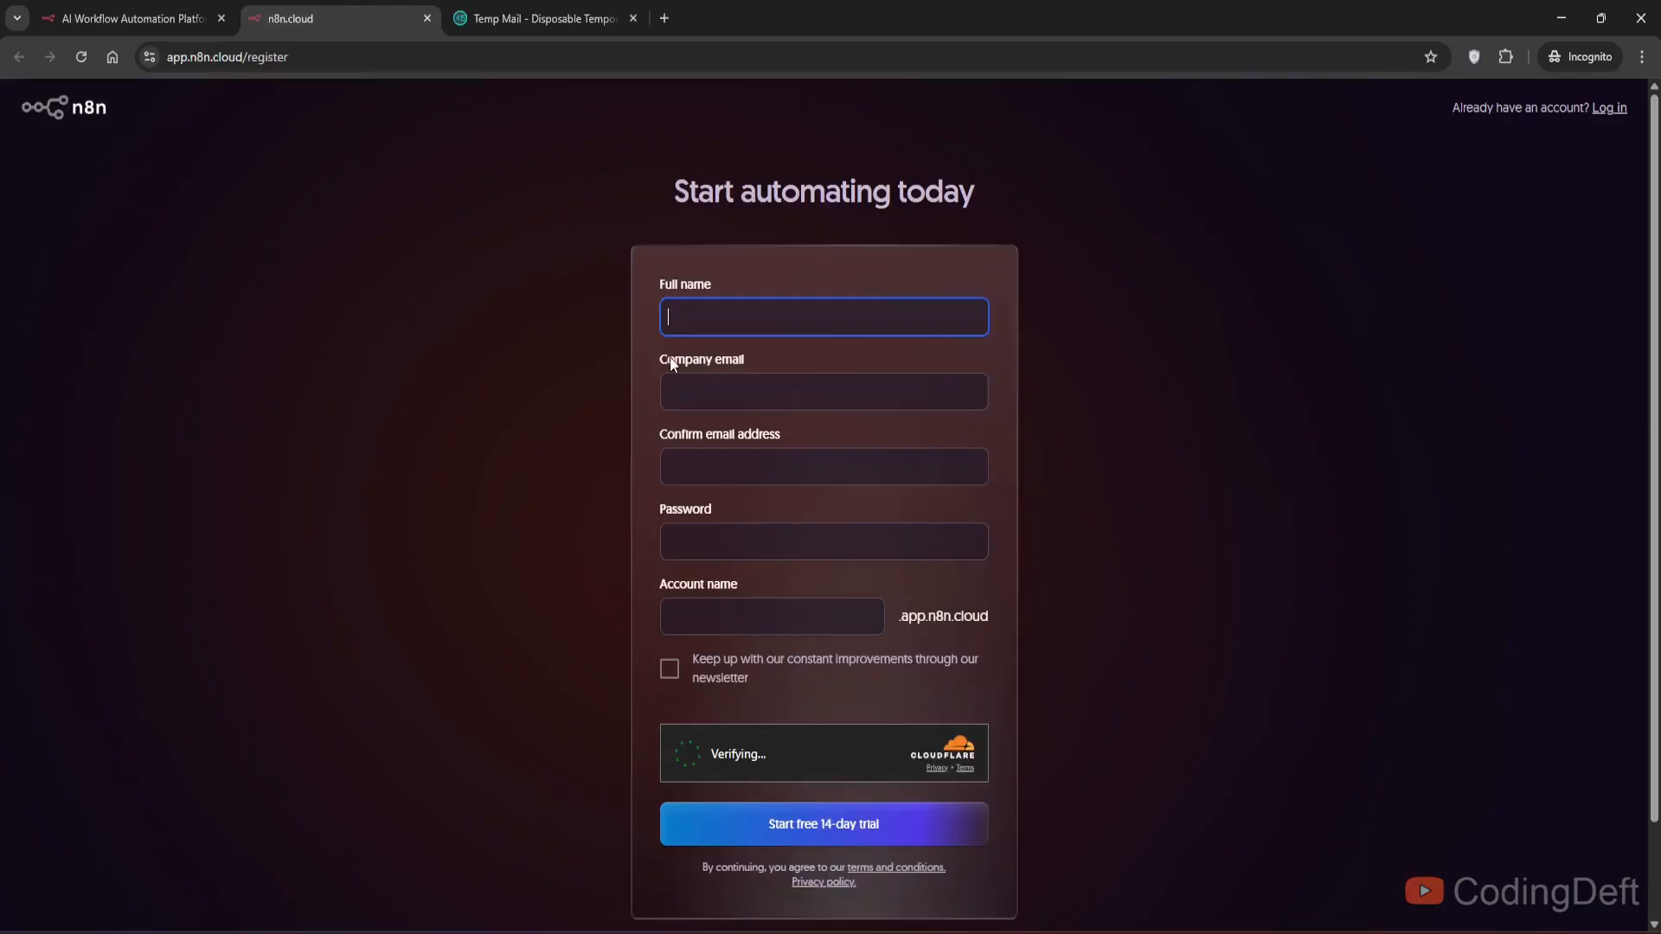
pyautogui.write('Abhi')
pyautogui.press('Tab')
pyautogui.write('asd')
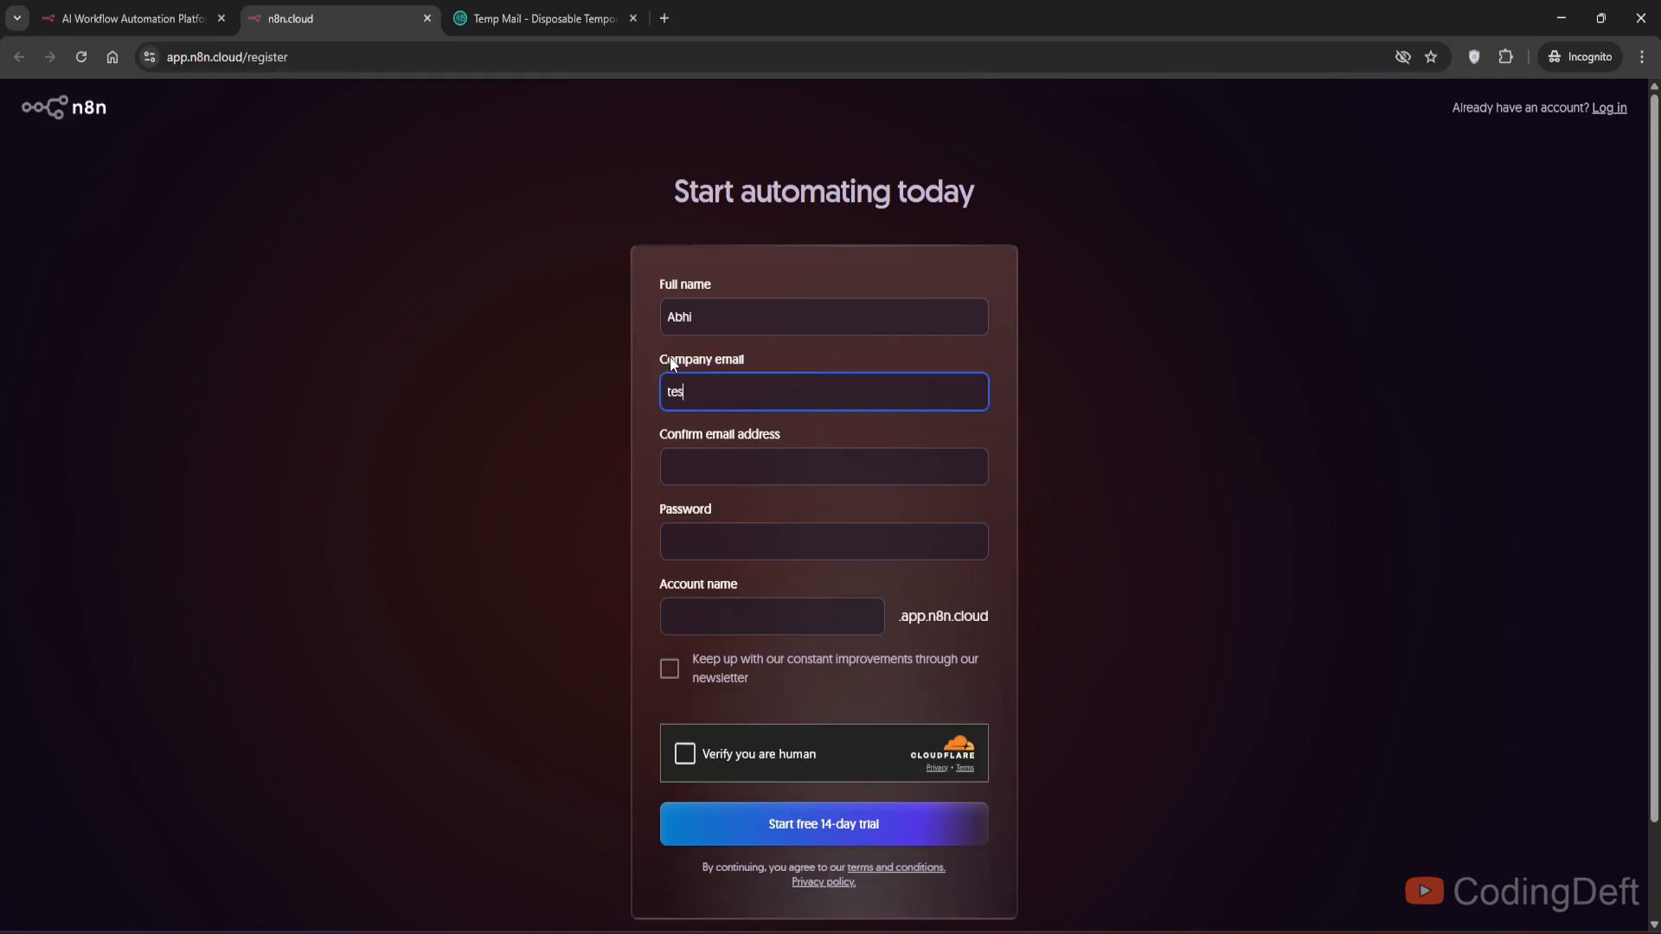
pyautogui.press('Tab')
pyautogui.doubleClick(691, 402)
pyautogui.hotkey('ctrl', 'v')
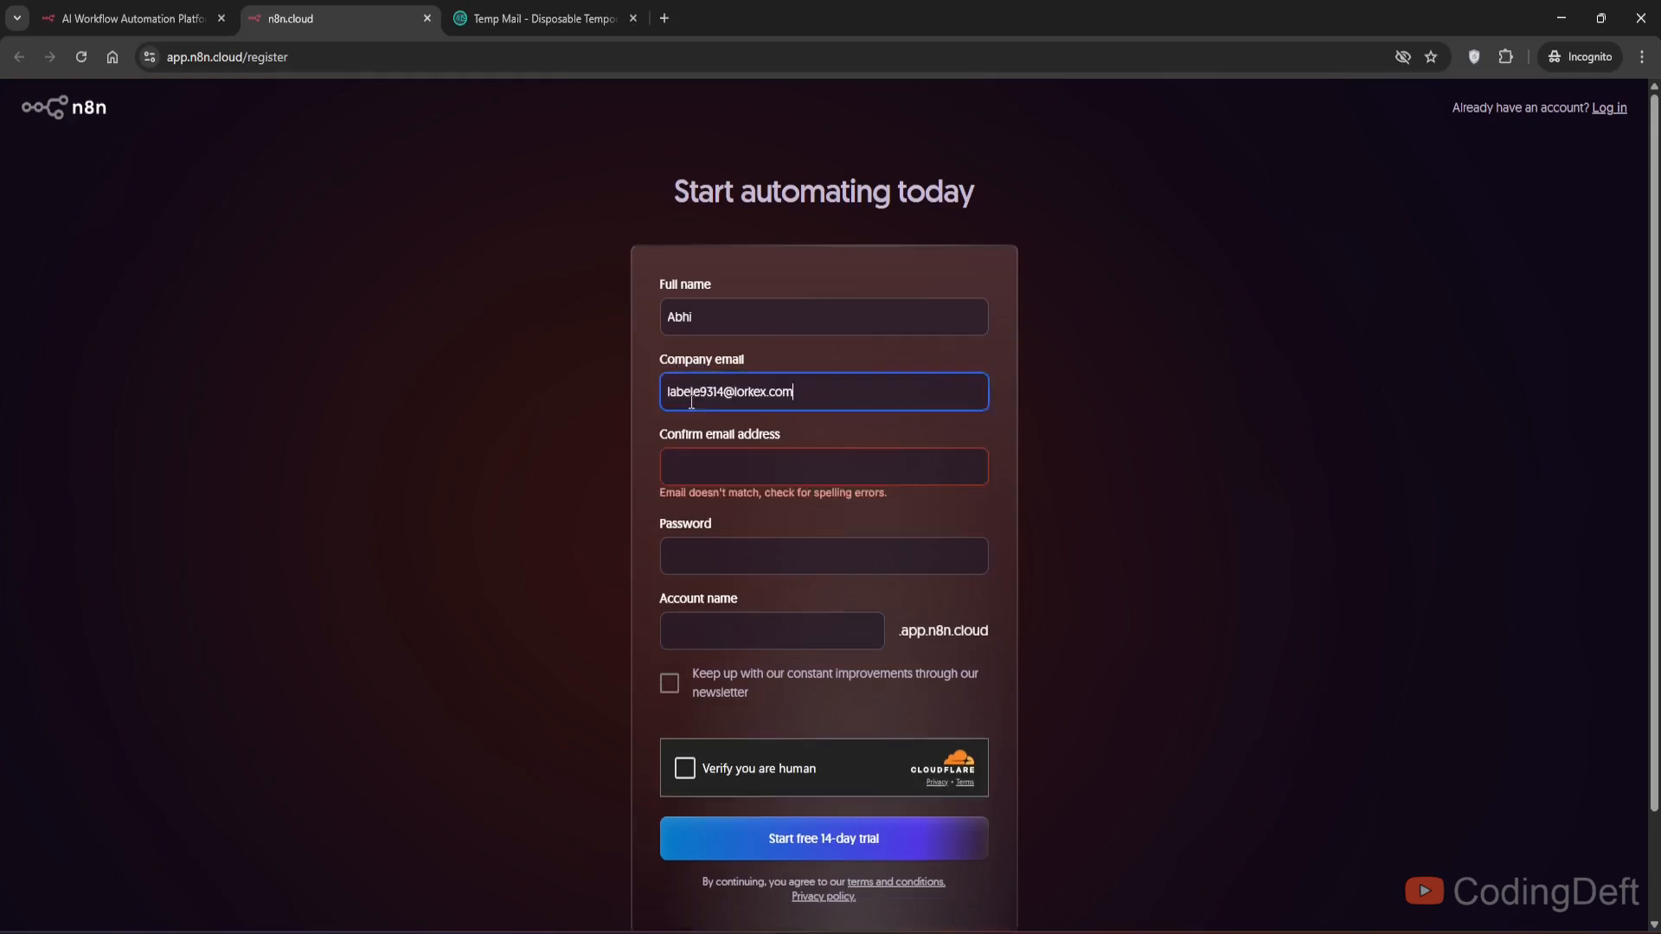
pyautogui.click(681, 461)
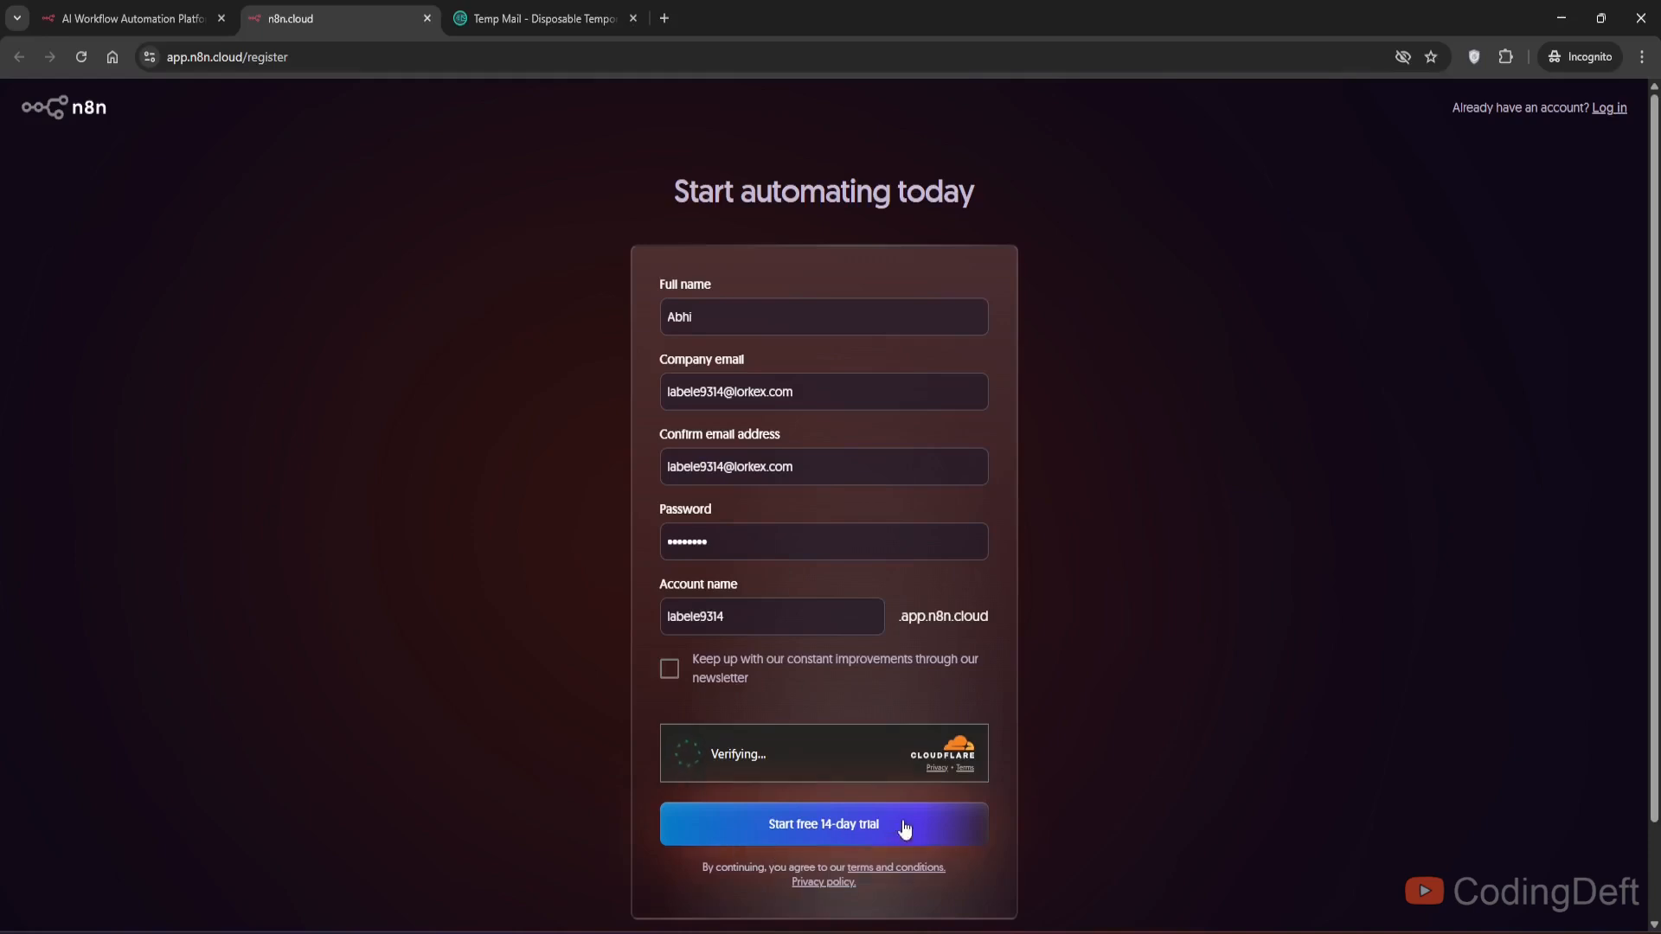
pyautogui.click(852, 823)
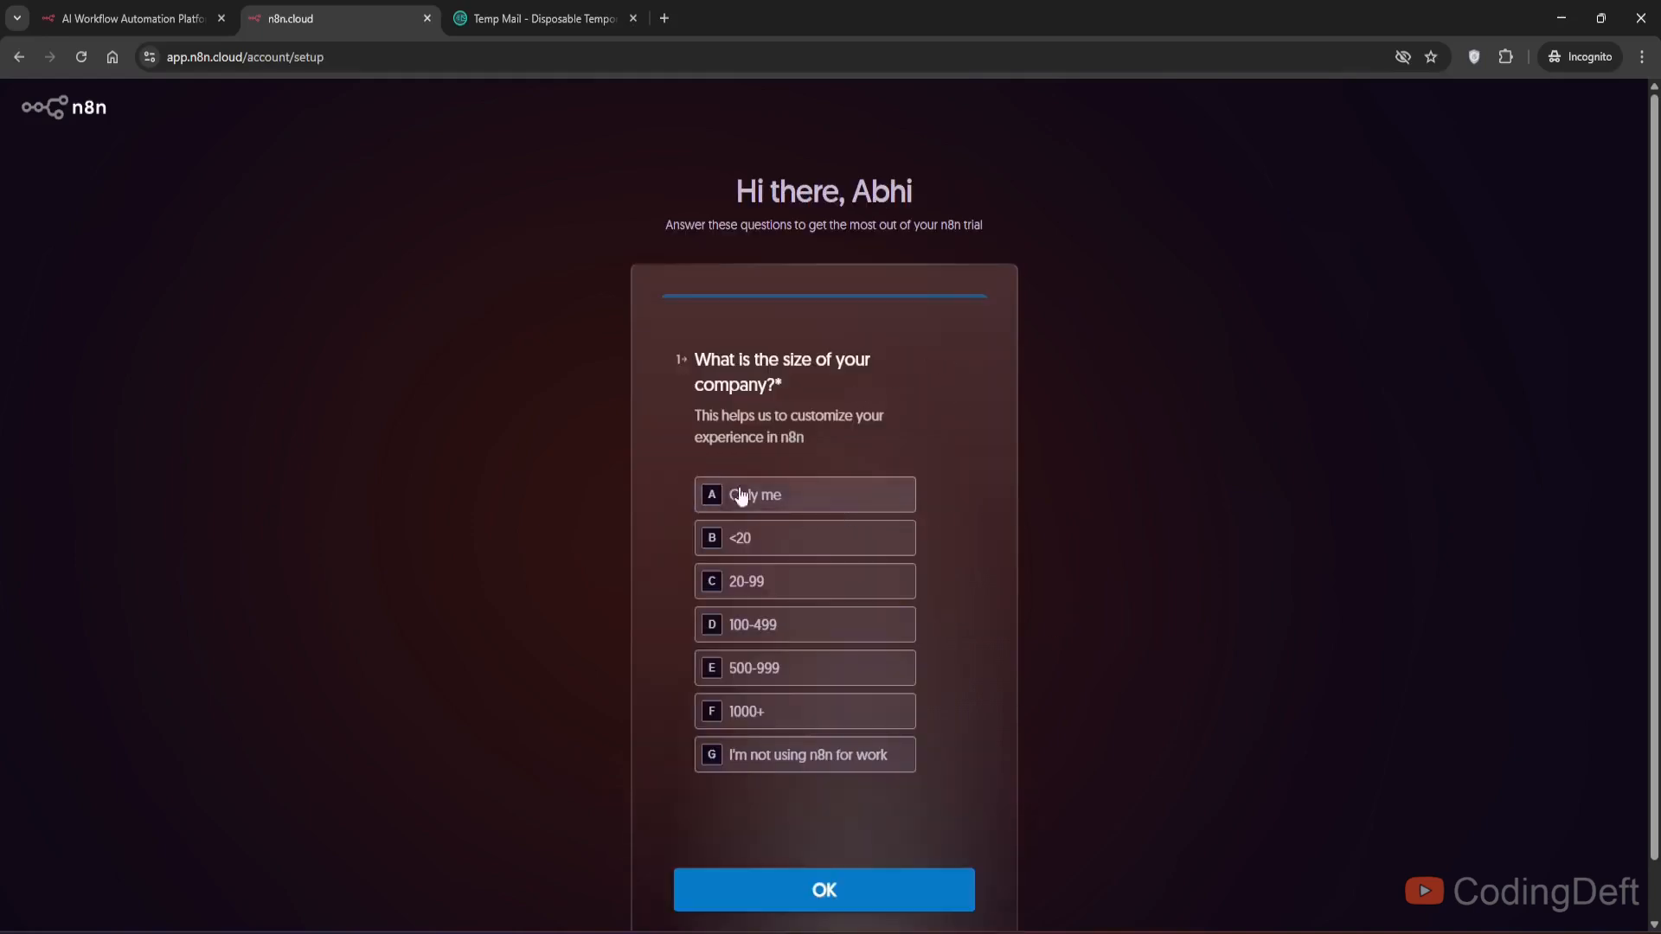
# - Complete onboarding by choosing Only me as company size, skipping app selection and starting automating
pyautogui.click(837, 495)
pyautogui.click(860, 891)
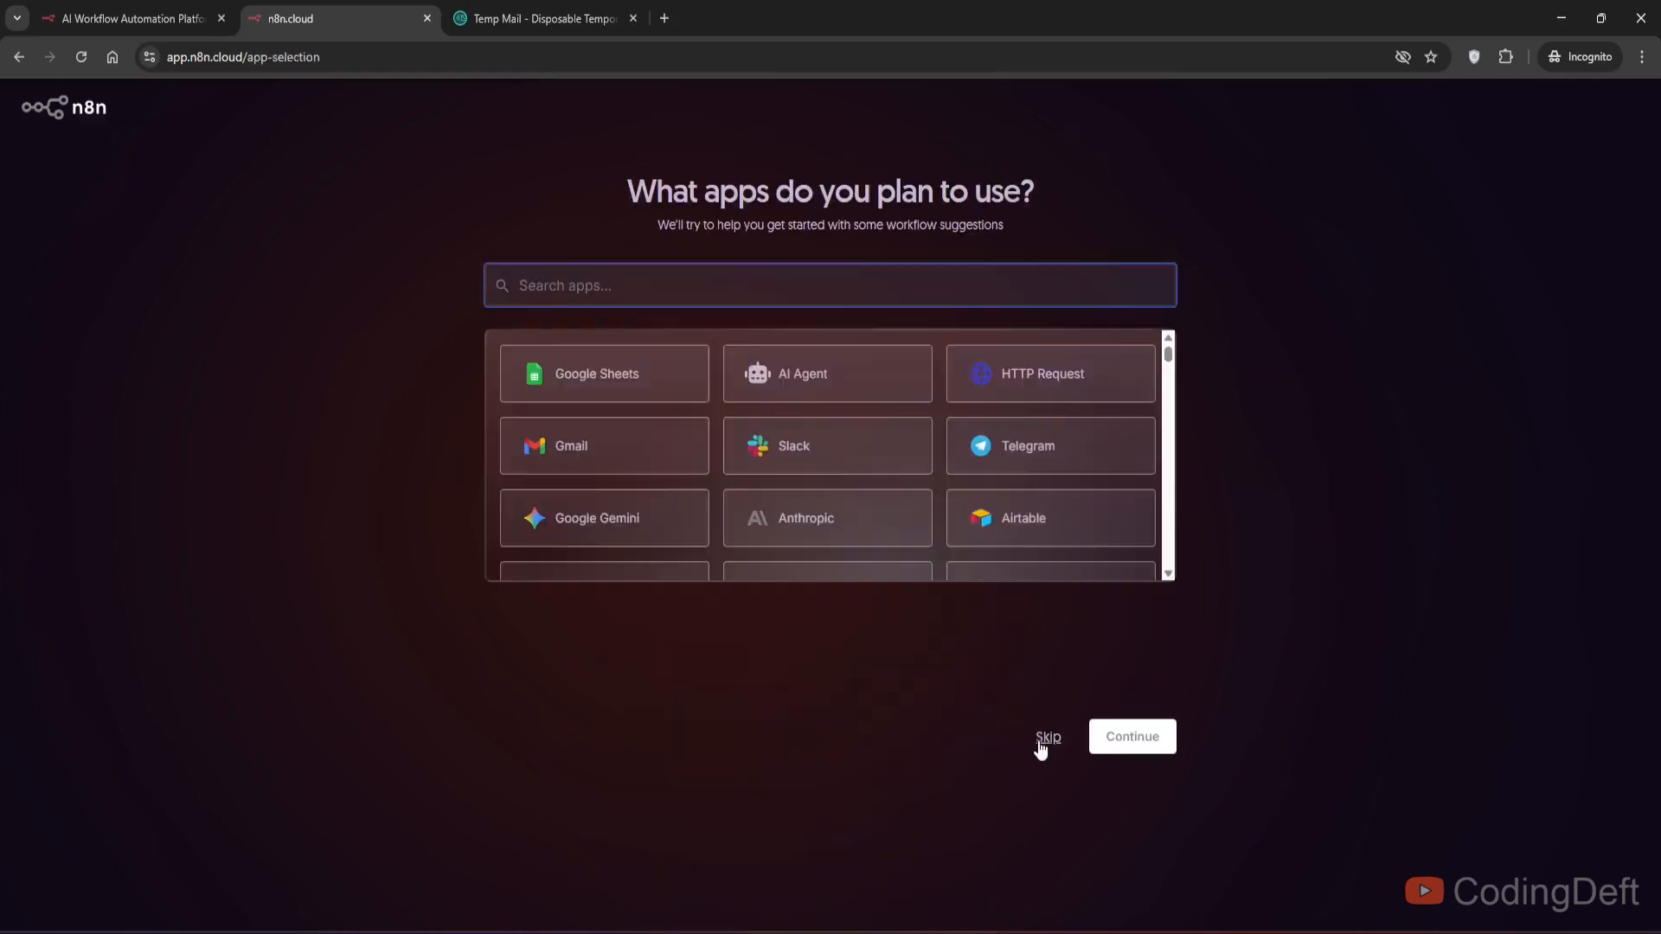
pyautogui.click(1042, 742)
pyautogui.click(887, 448)
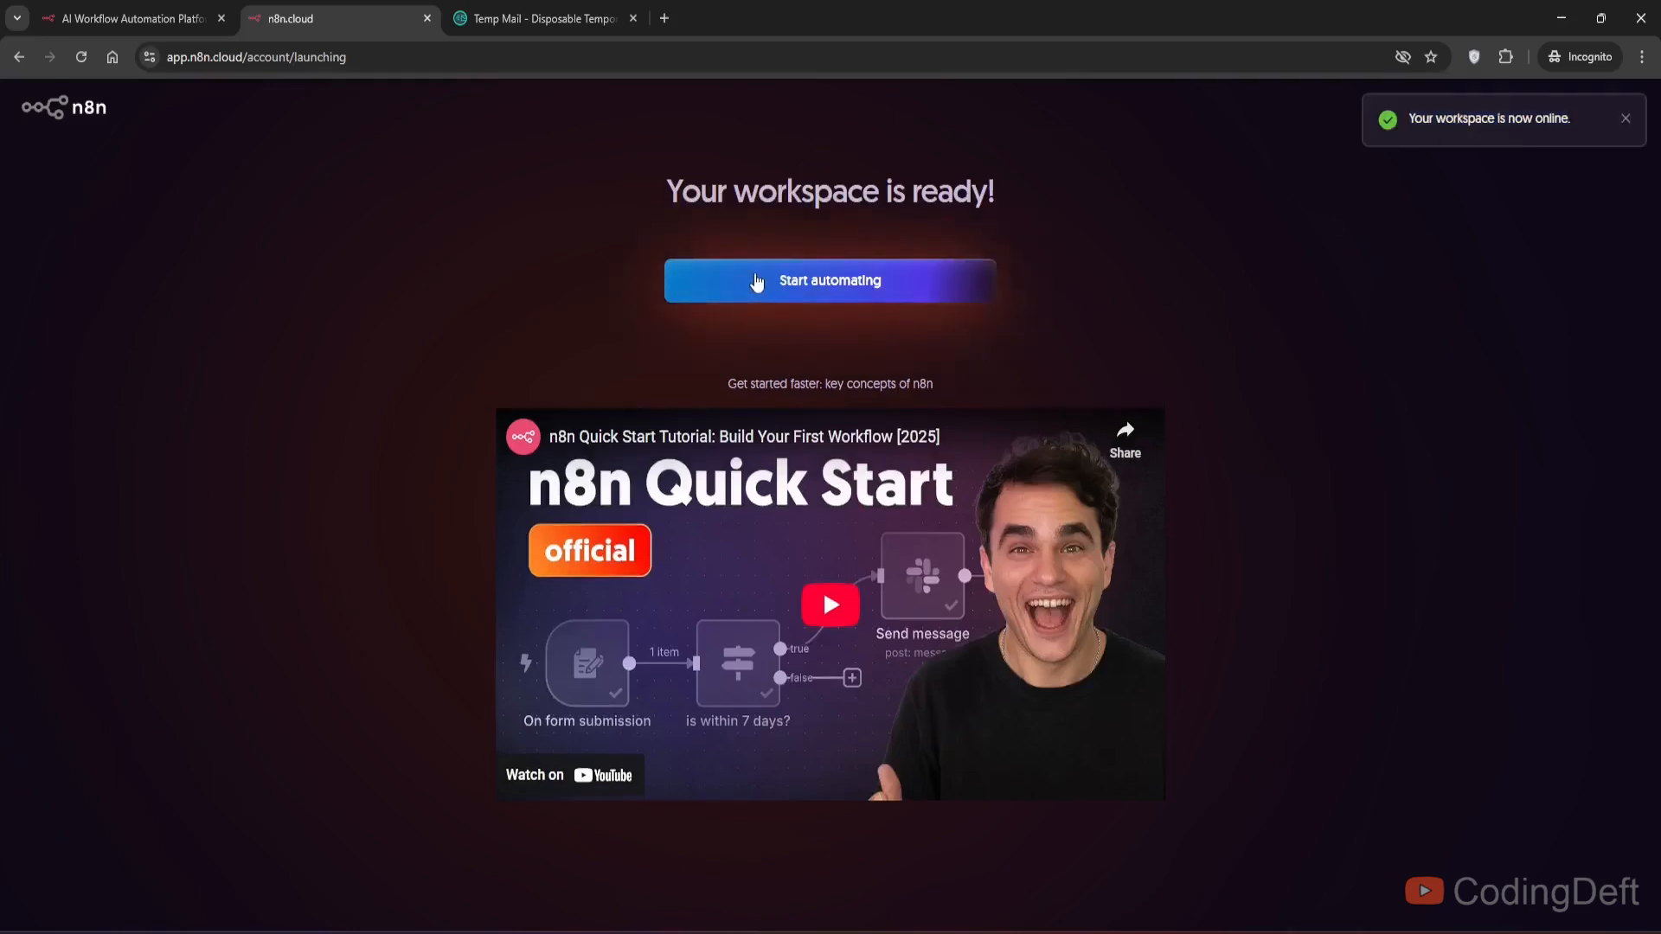
pyautogui.click(757, 282)
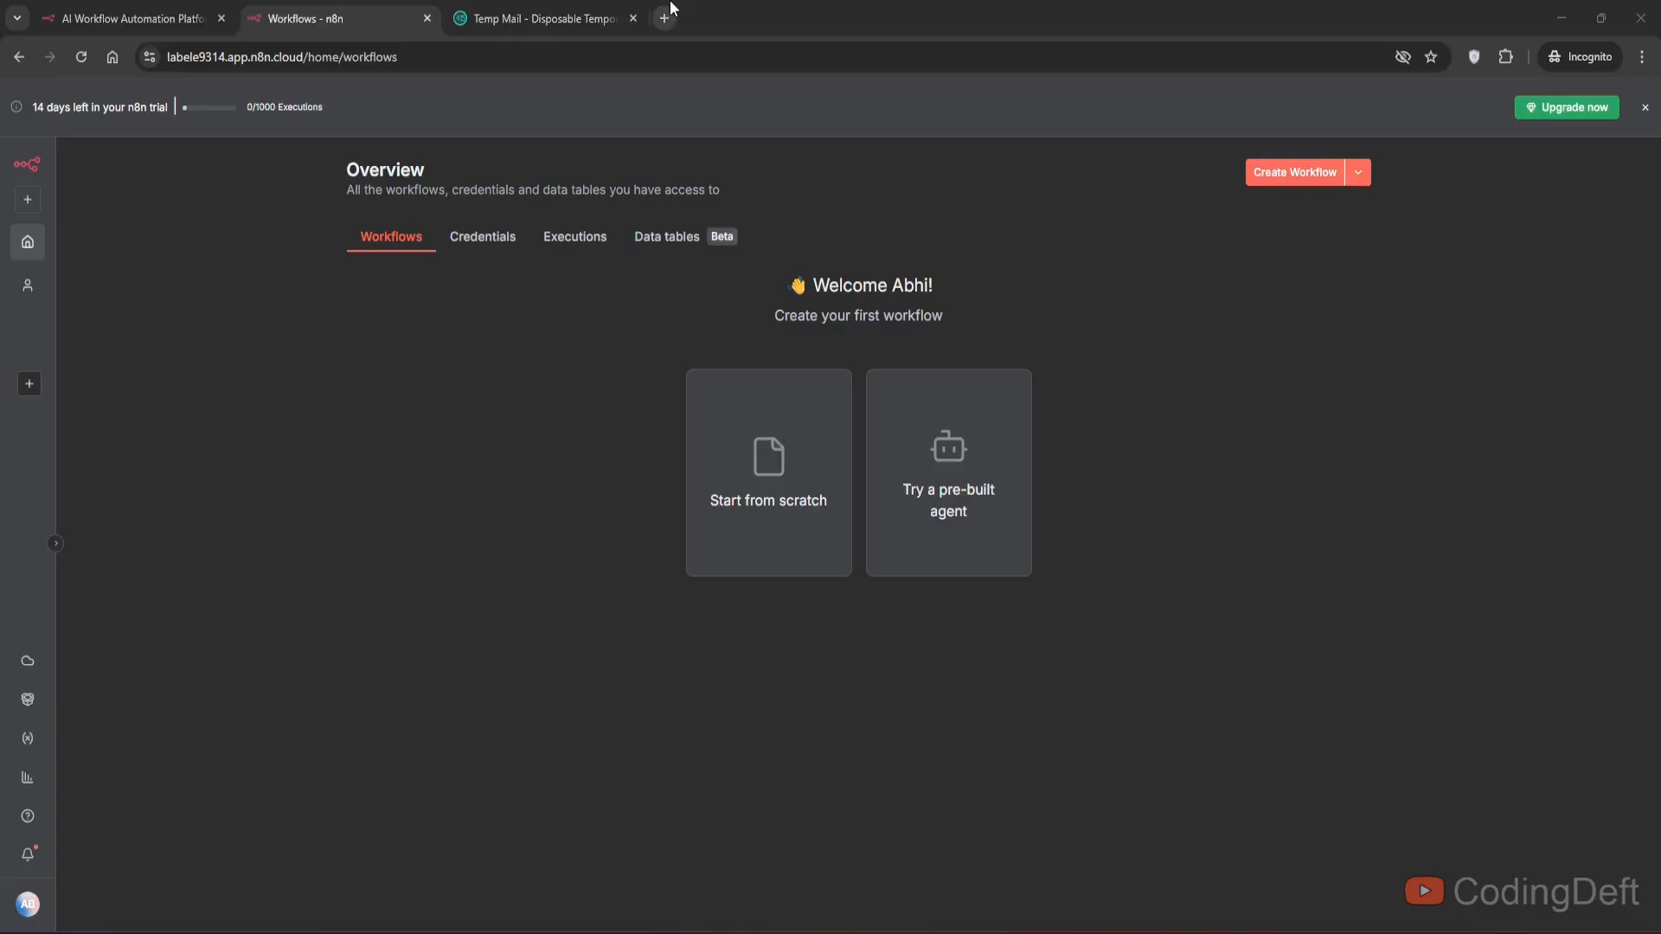
# - Open the n8n integrations page in a new tab
pyautogui.click(666, 15)
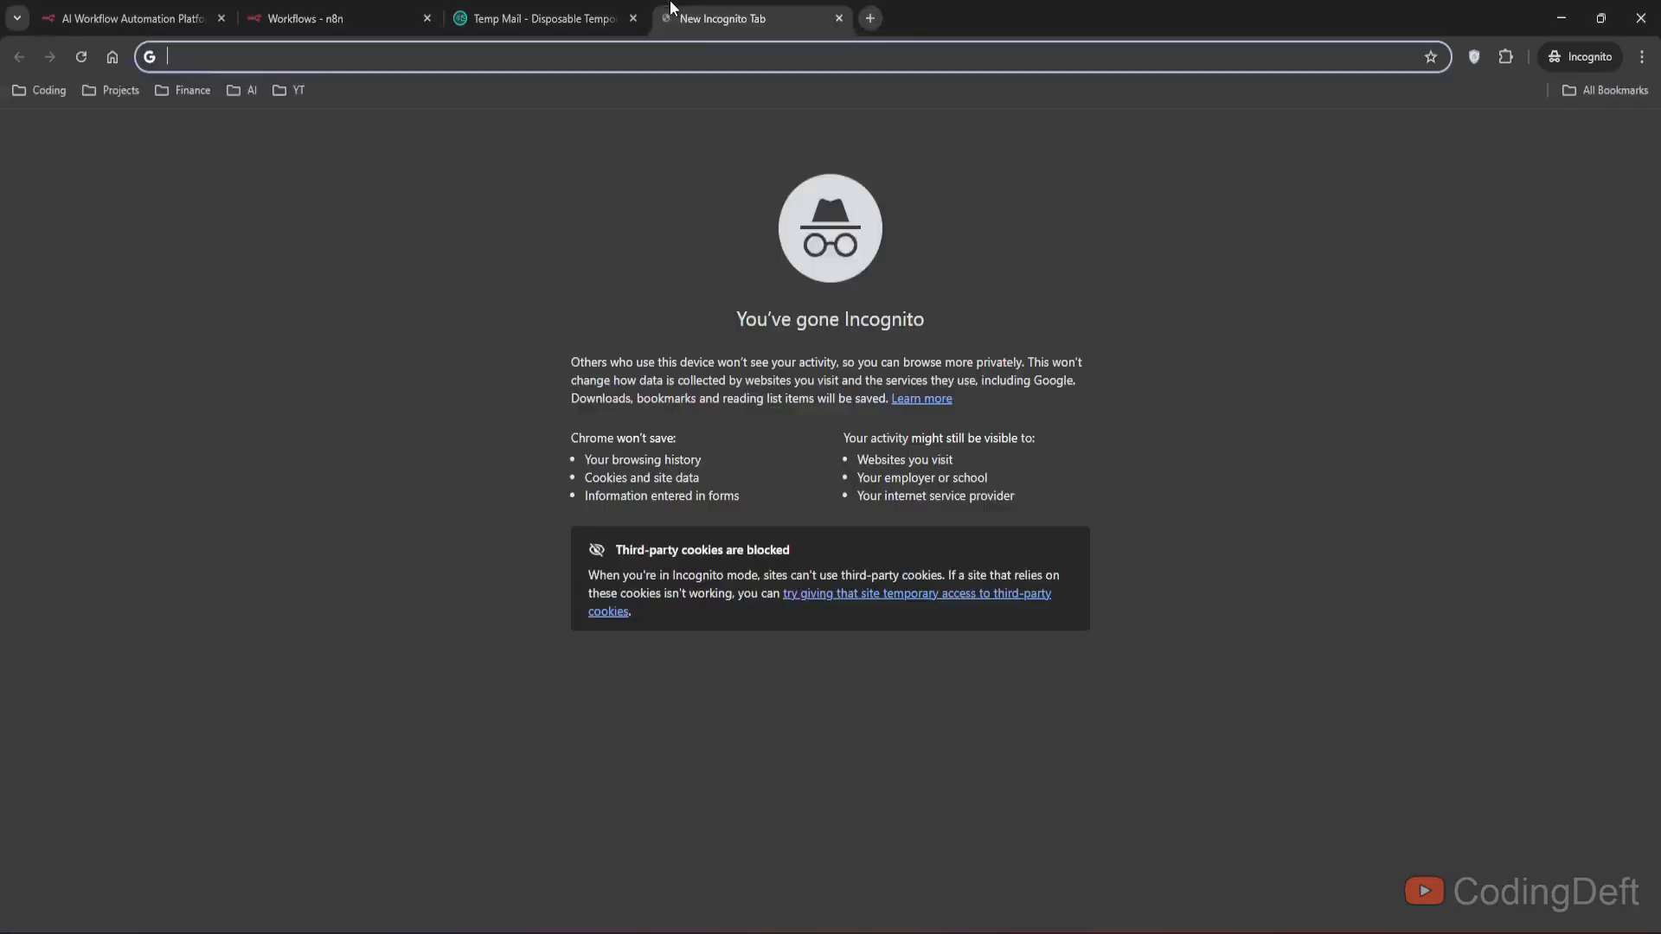
pyautogui.write('https://n8n.io/integrations/')
pyautogui.press('Return')
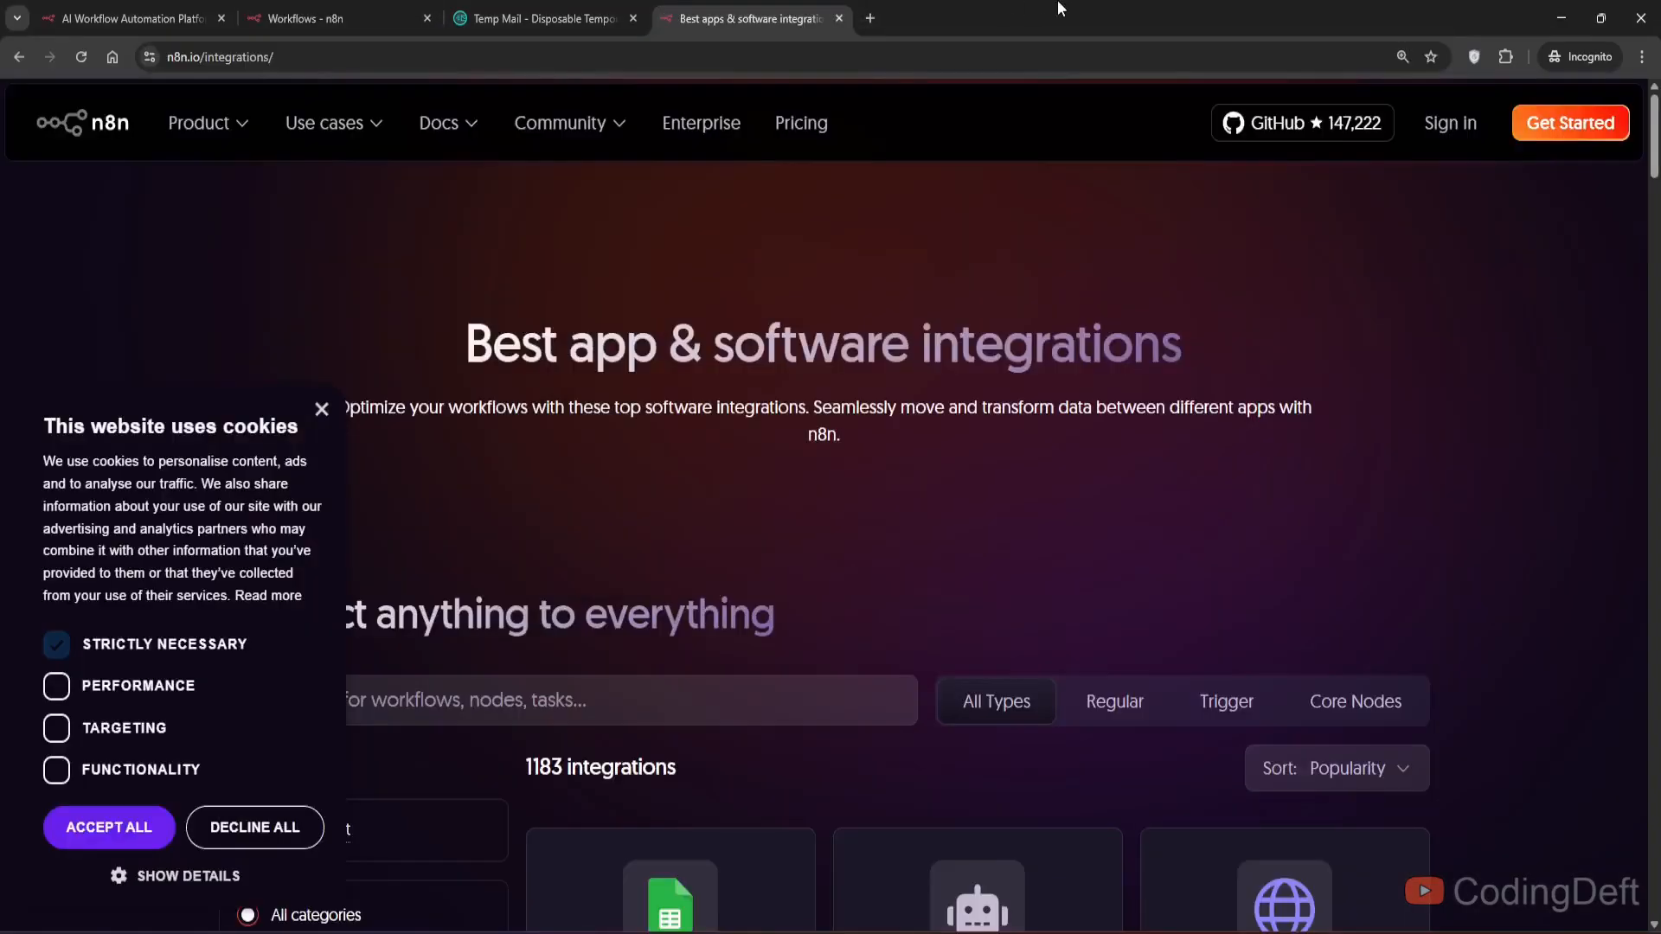
# - Decline the cookie banner and browse the integrations catalogue
pyautogui.scroll(-3, 993, 333)
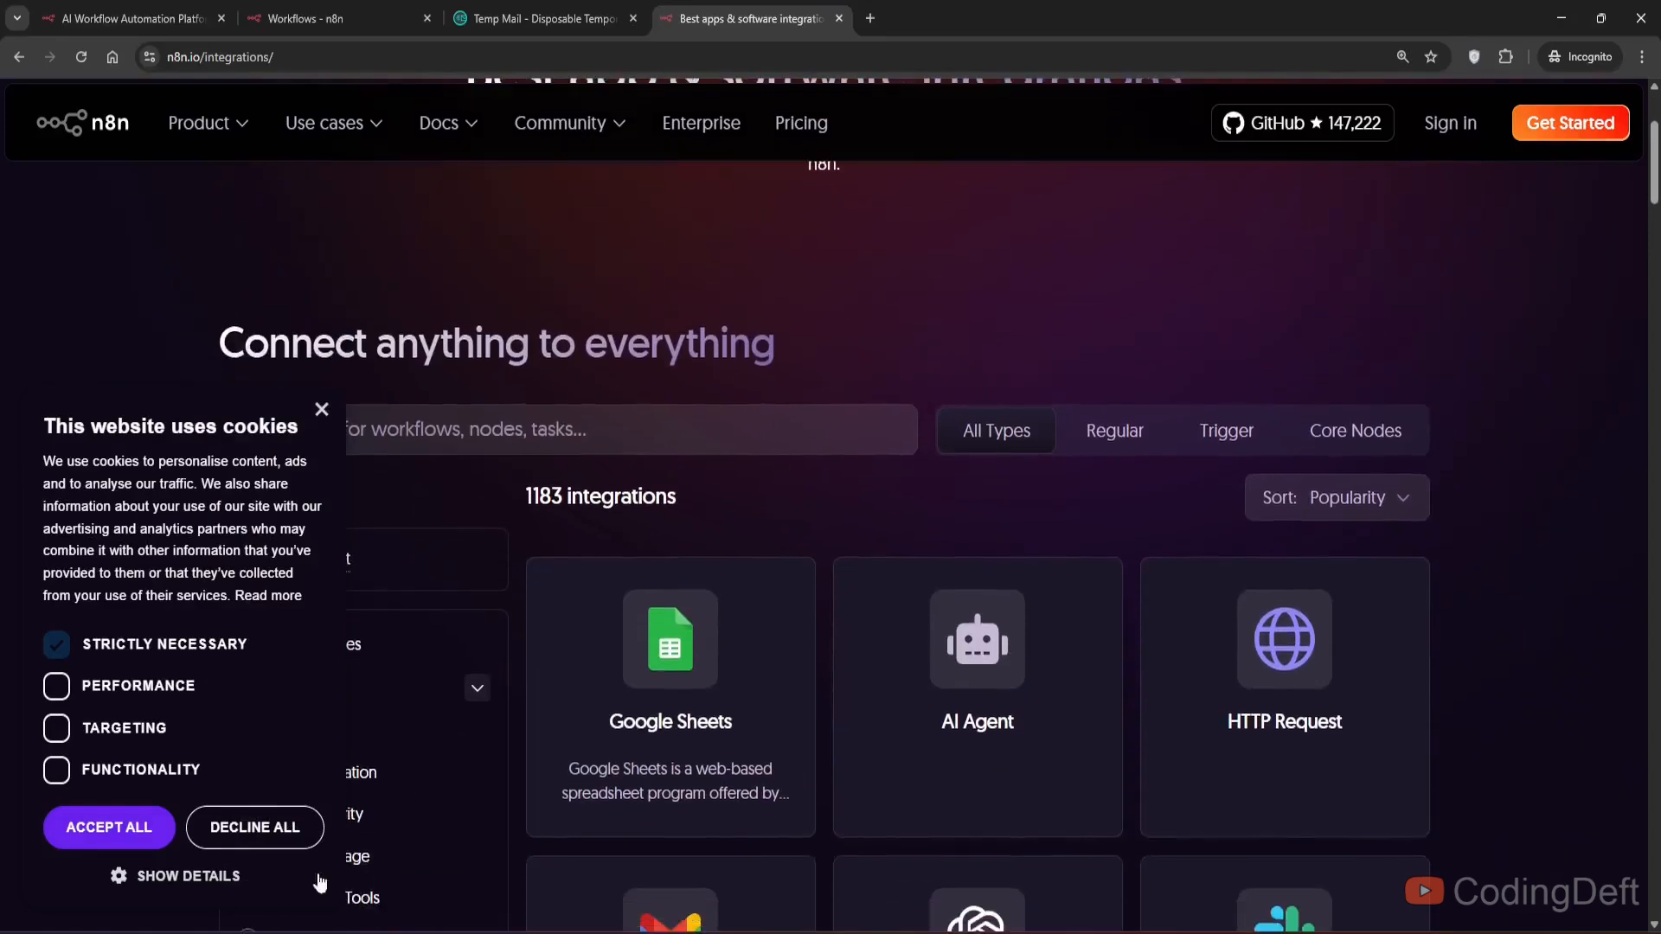
pyautogui.click(298, 827)
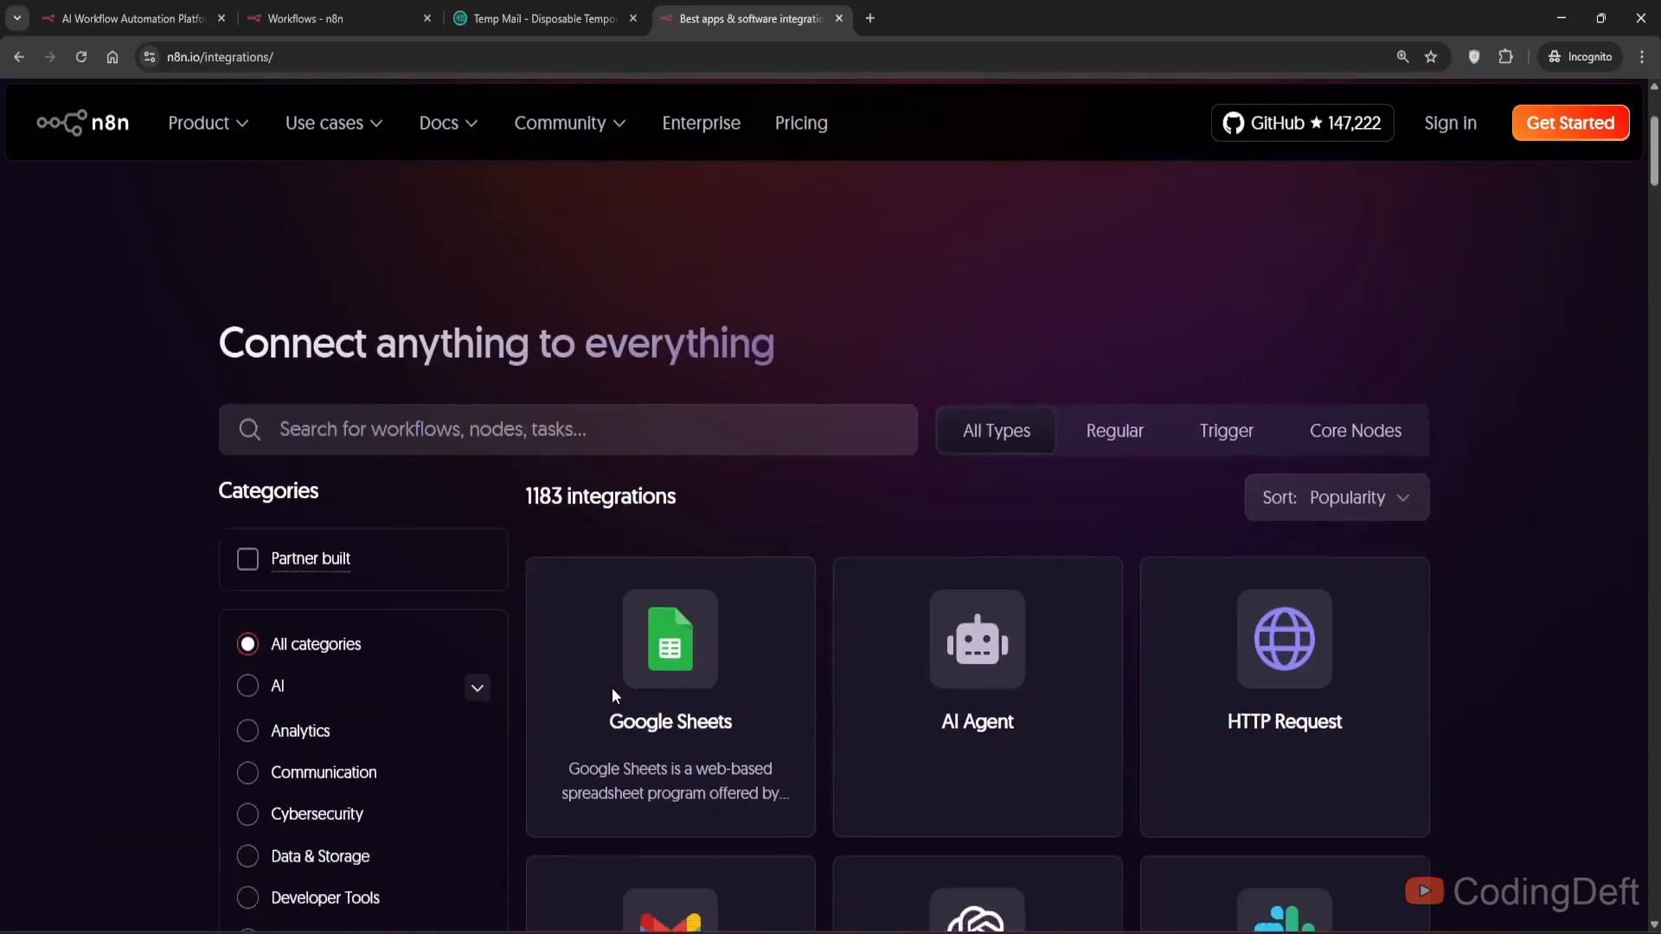
pyautogui.scroll(-3, 612, 691)
pyautogui.scroll(-3, 778, 605)
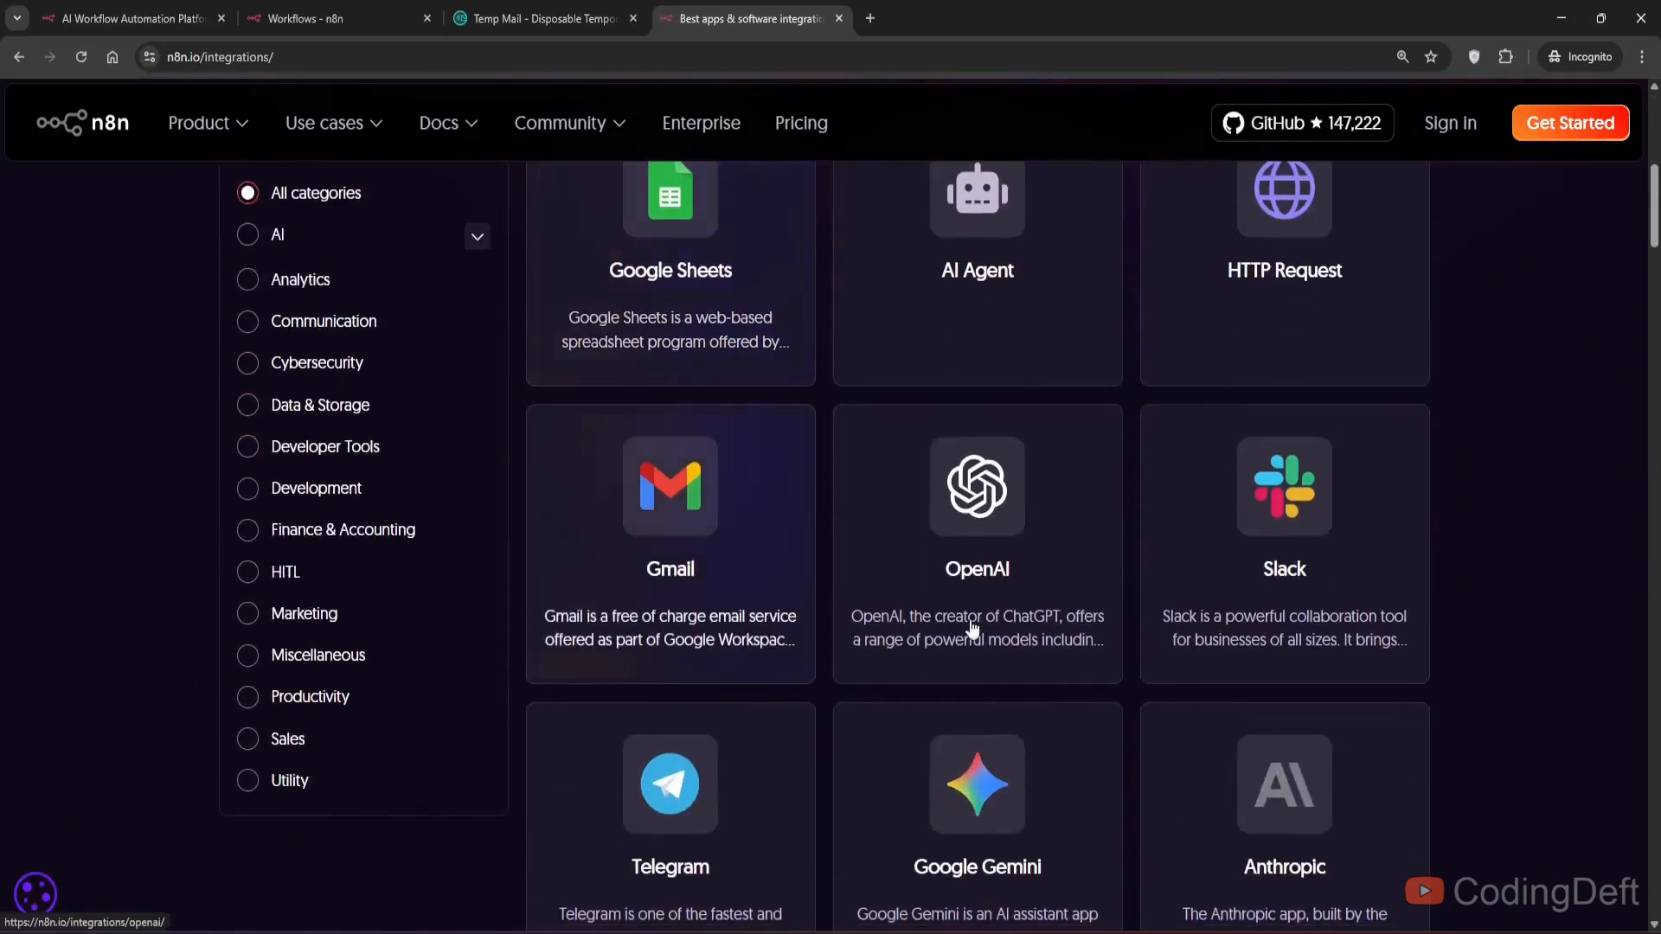
pyautogui.scroll(-2, 723, 813)
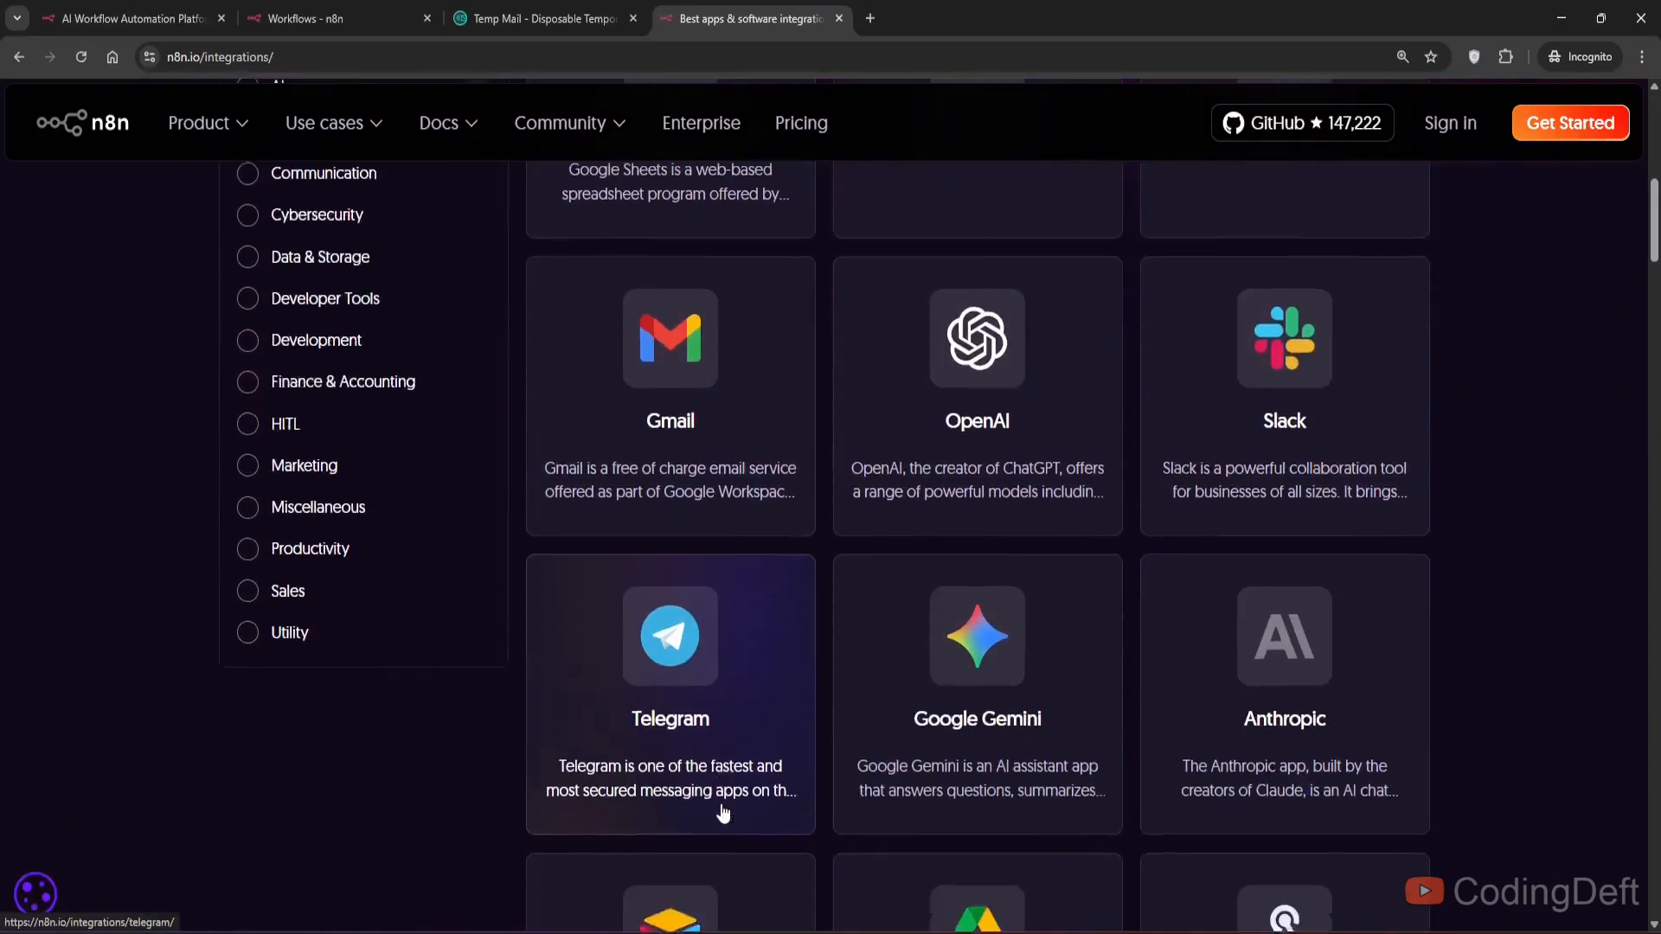
pyautogui.scroll(7, 152, 480)
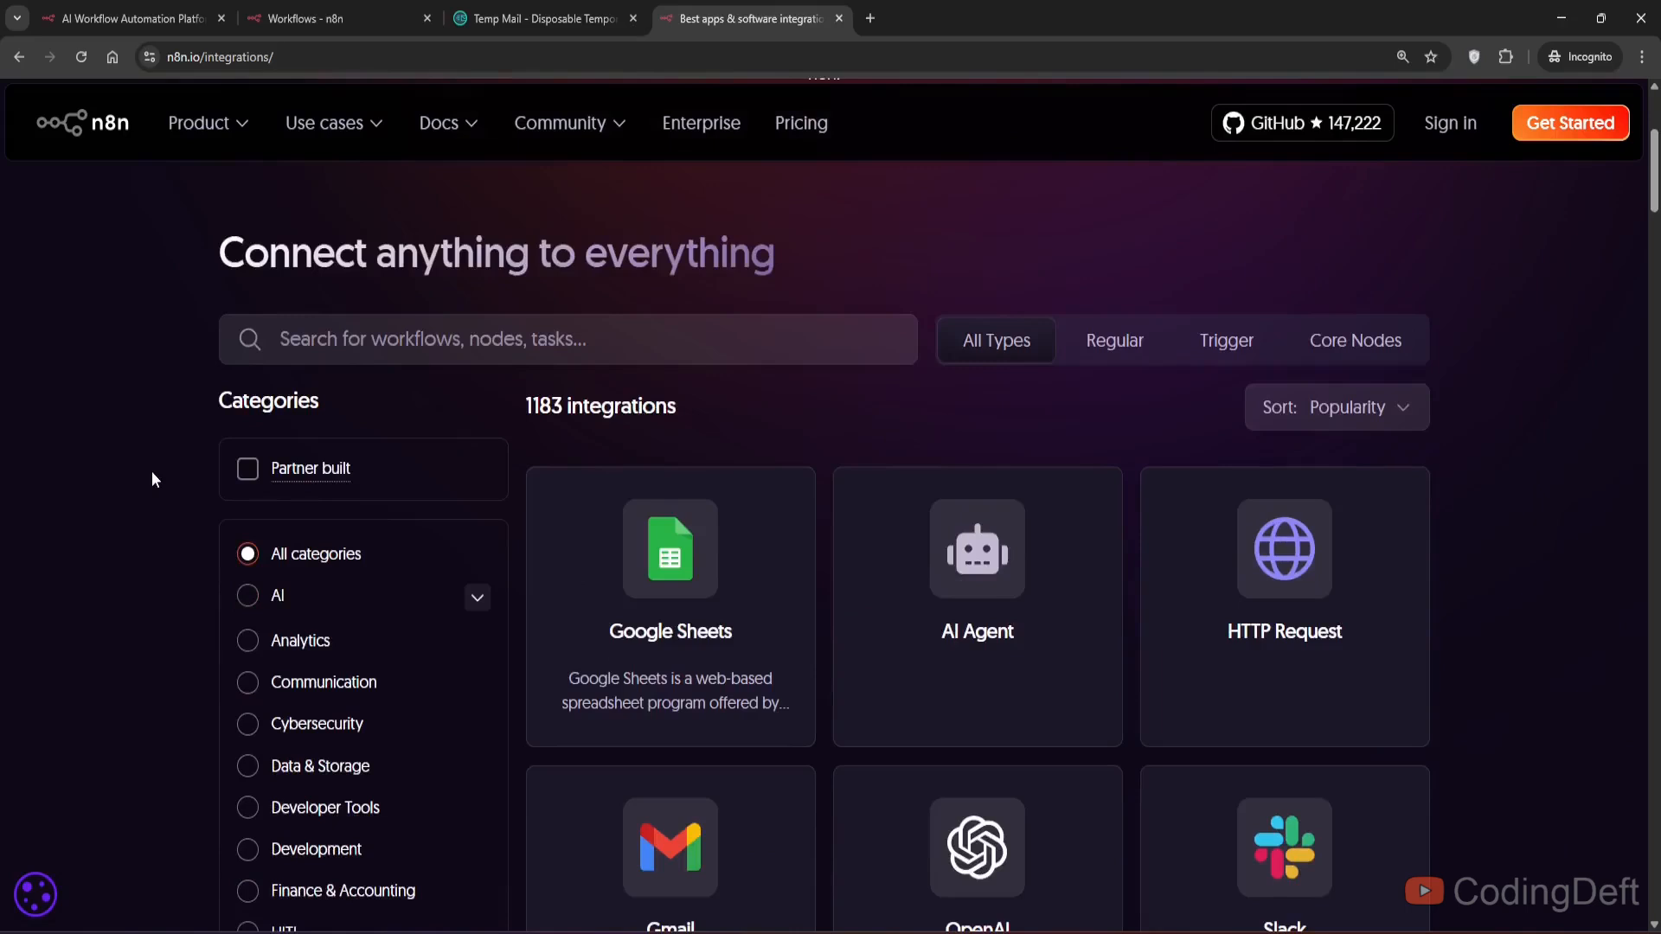
pyautogui.scroll(-2, 1543, 448)
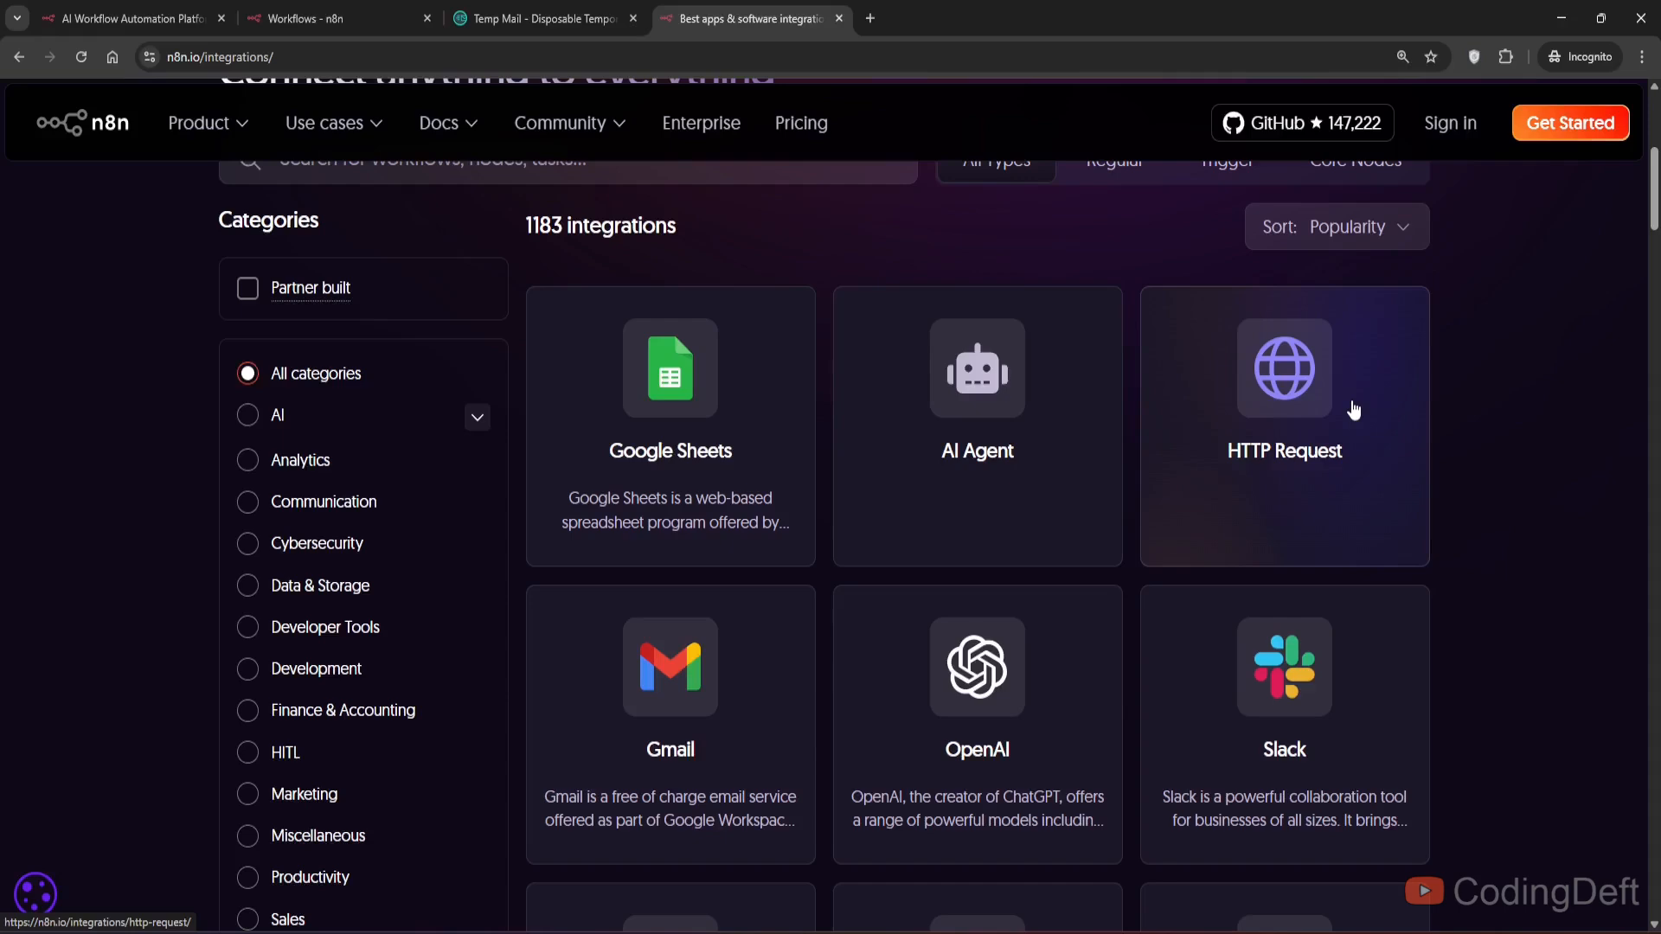
# - Open n8n.io/workflows in a new tab and browse the workflow templates
pyautogui.click(871, 18)
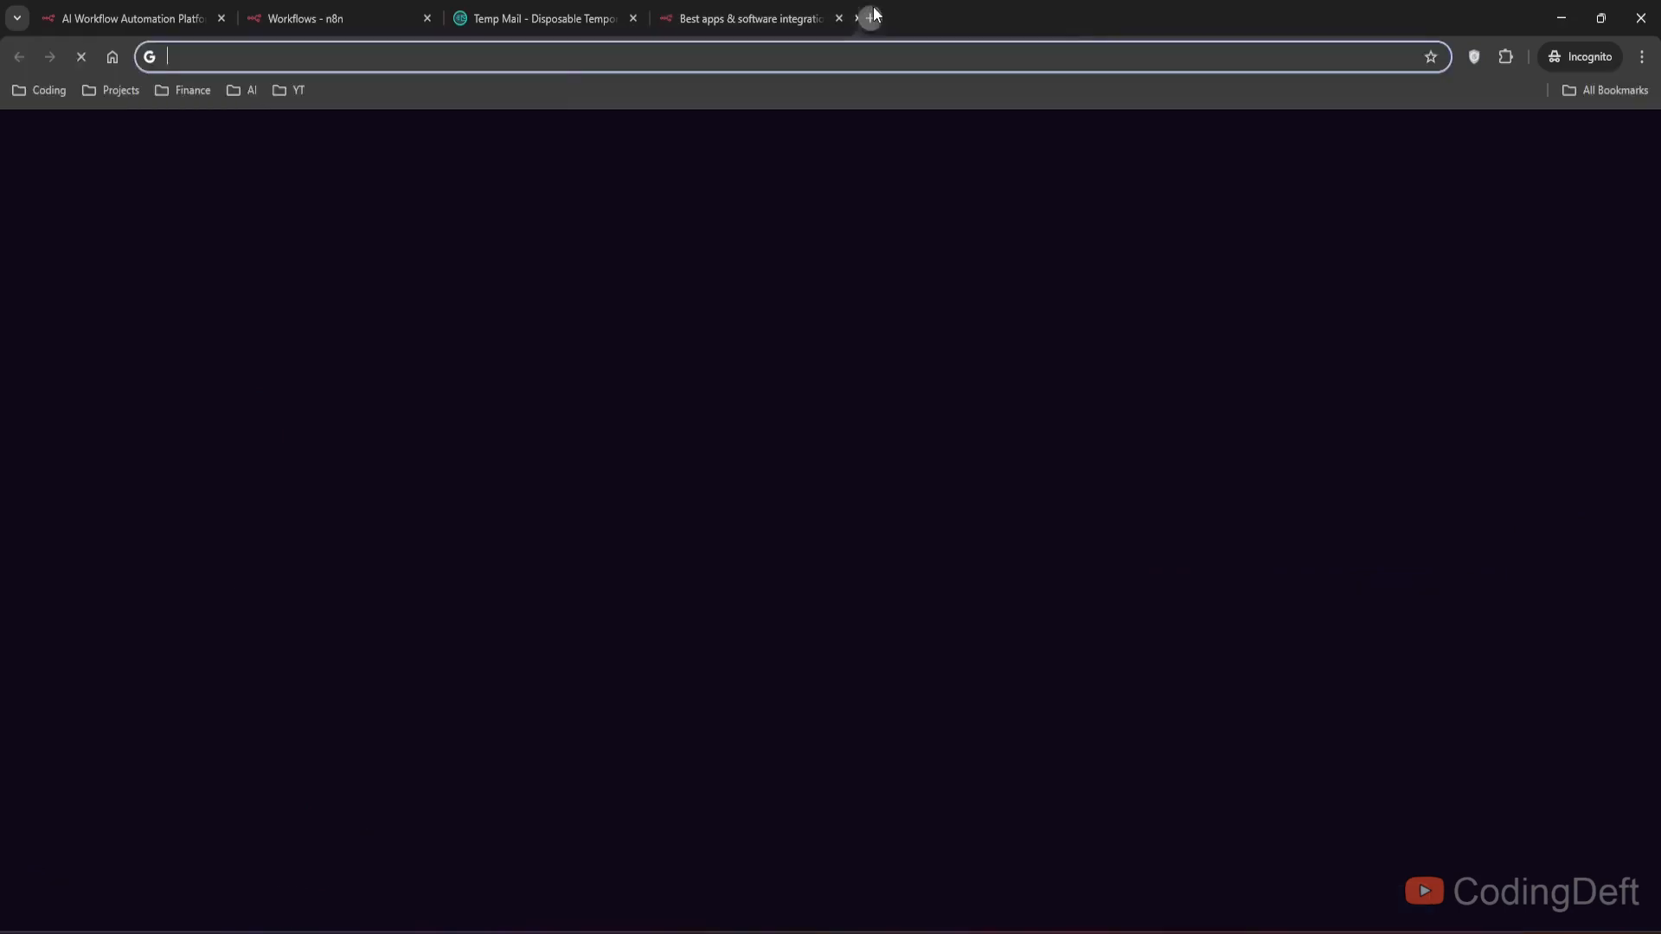
pyautogui.write('n8n.io/workflows/')
pyautogui.press('Return')
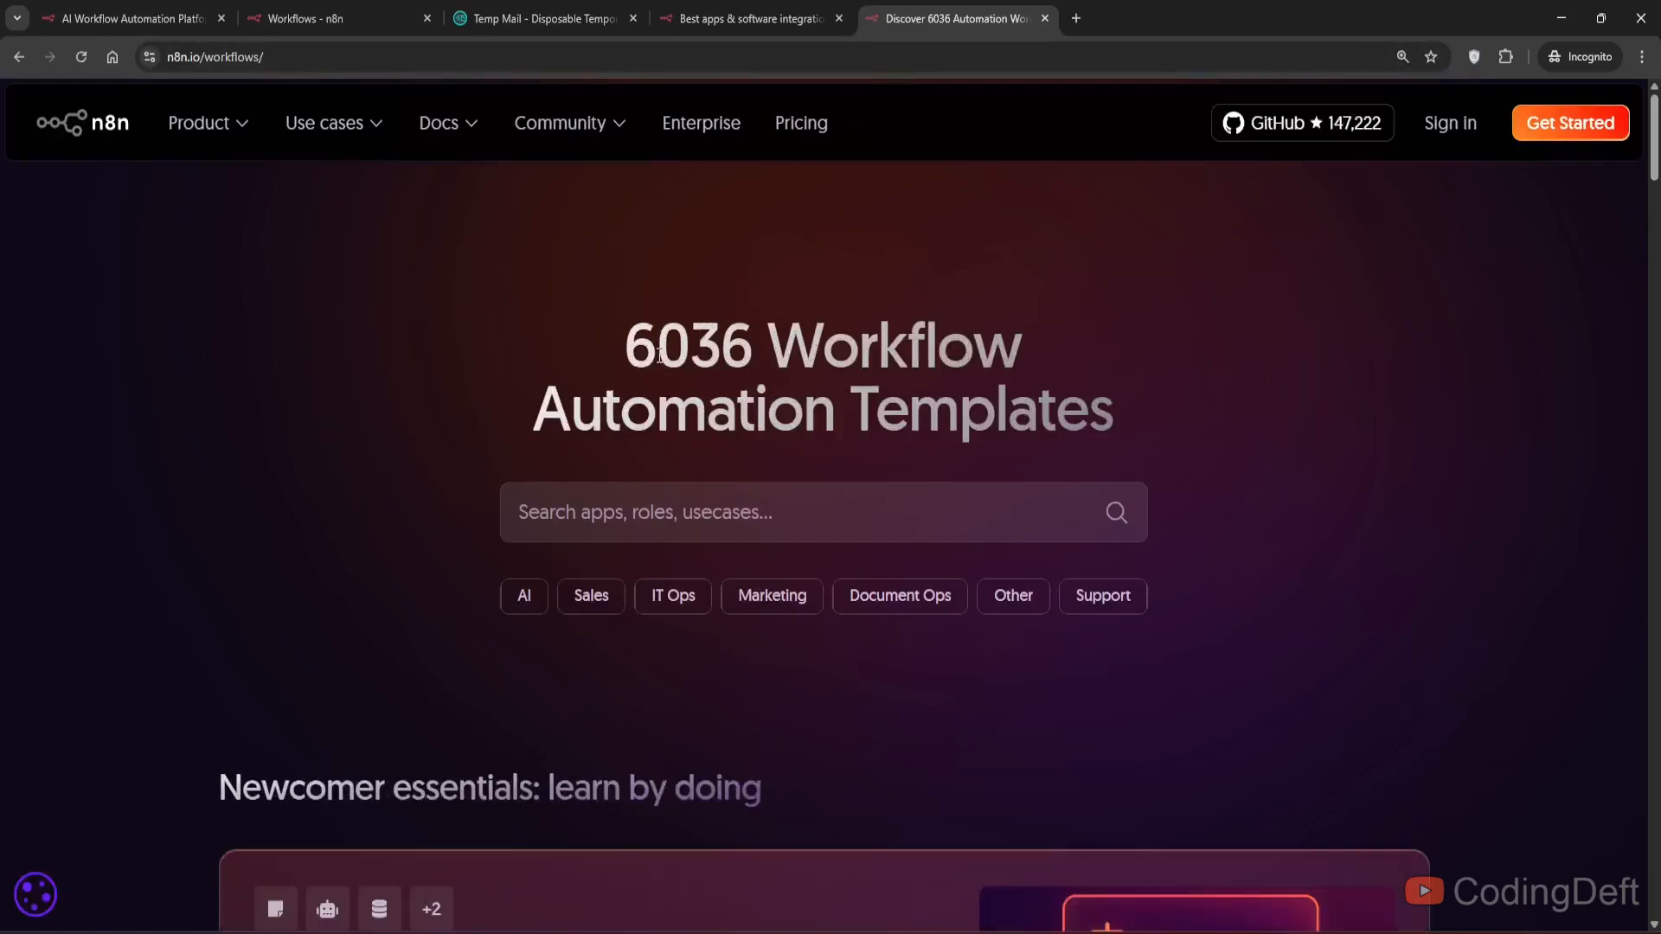
pyautogui.scroll(-2, 401, 419)
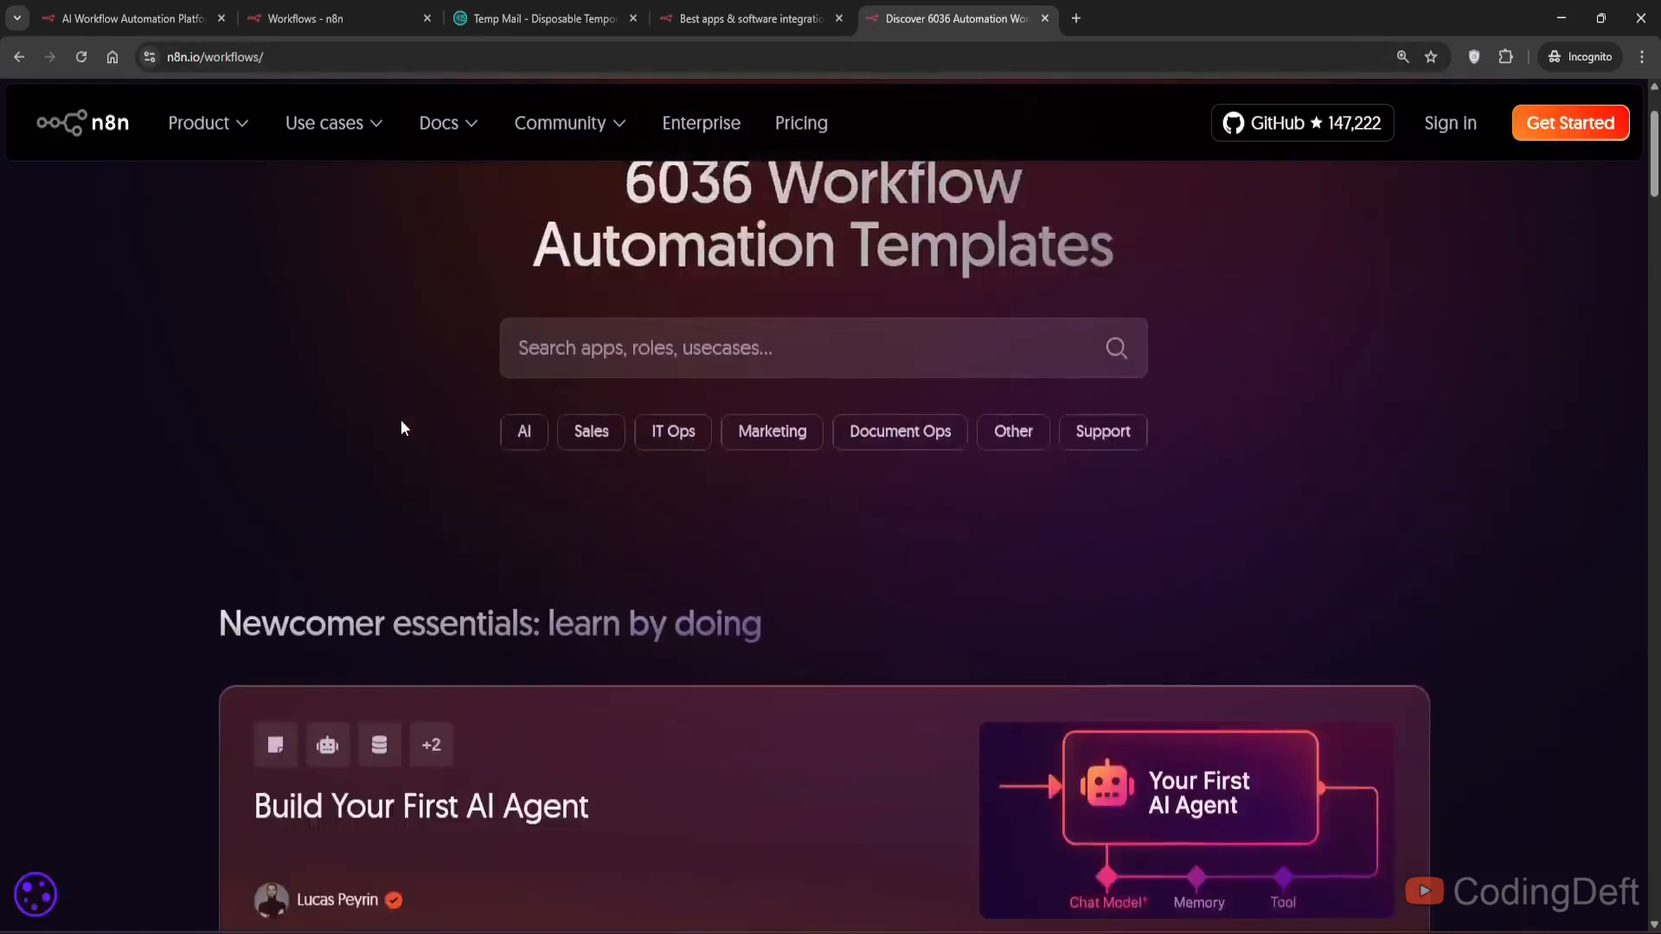
pyautogui.scroll(2, 402, 418)
pyautogui.scroll(-15, 401, 428)
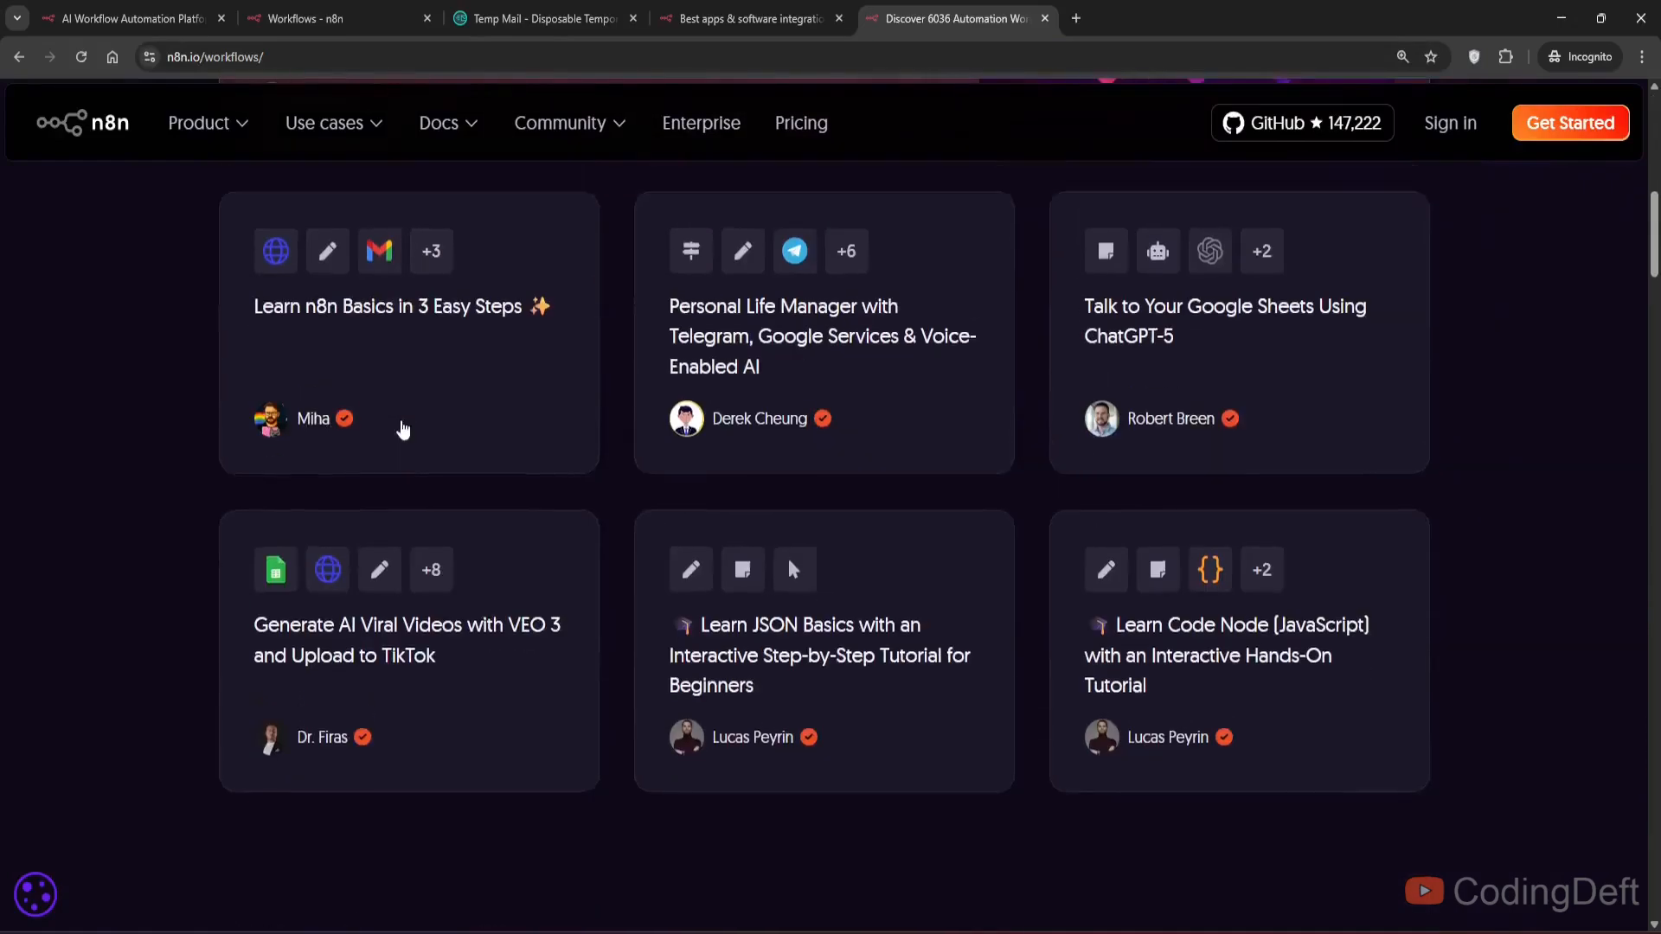
pyautogui.scroll(16, 401, 427)
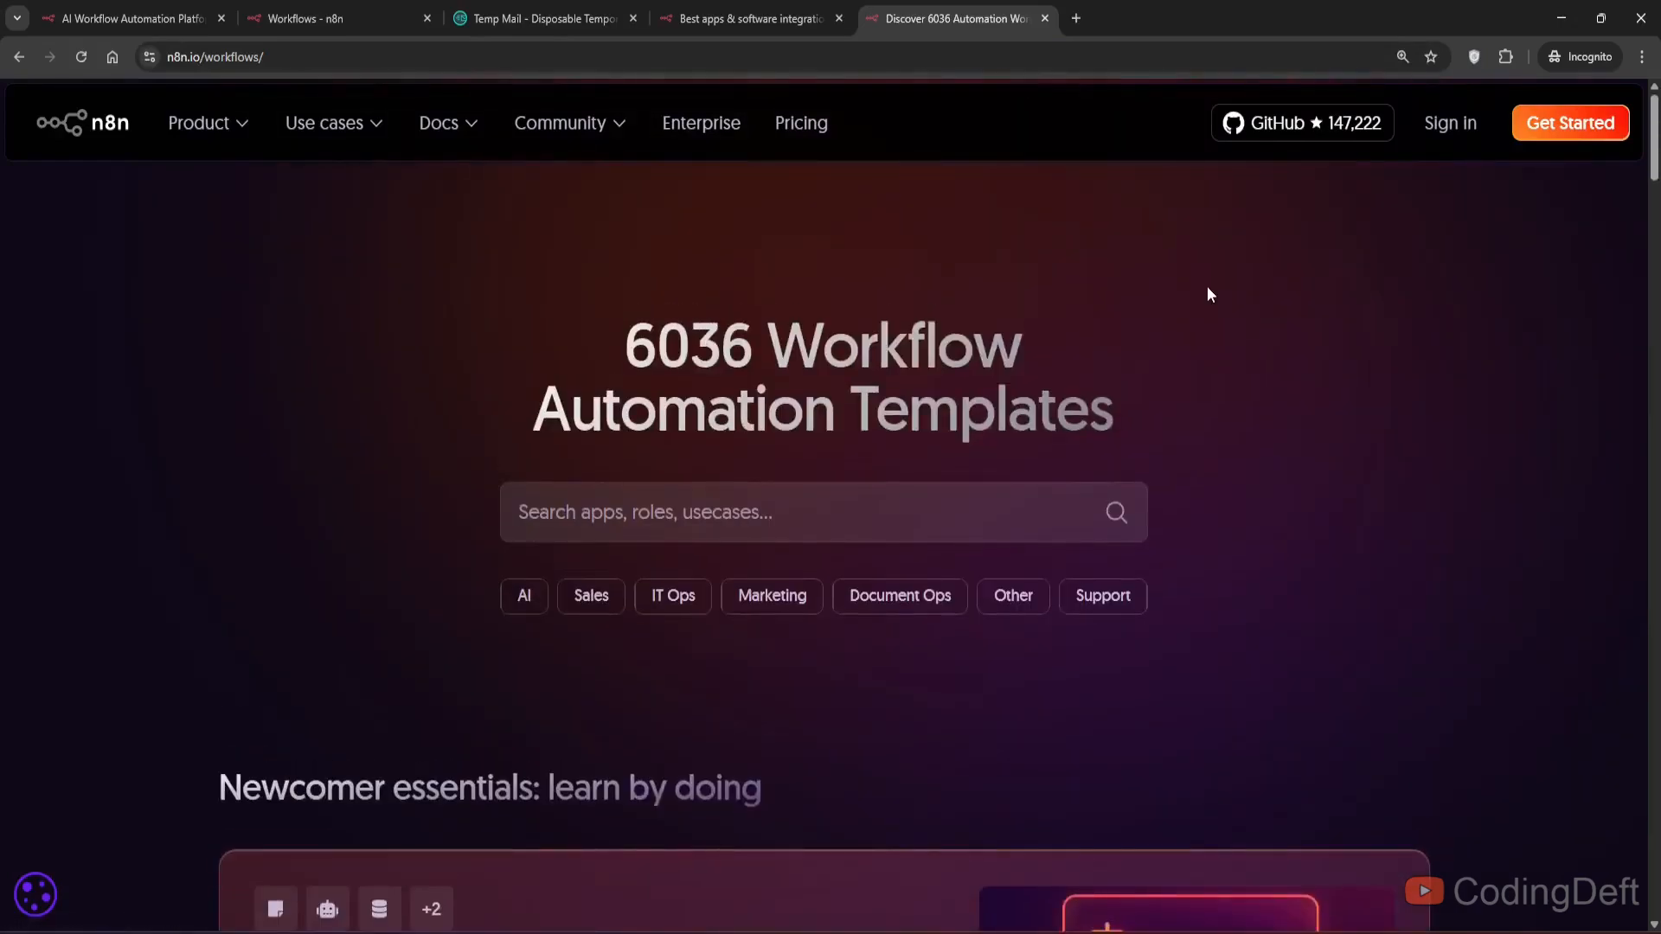
# - Return to the n8n Cloud workspace and start a new workflow from scratch, glancing at its Executions view
pyautogui.click(337, 18)
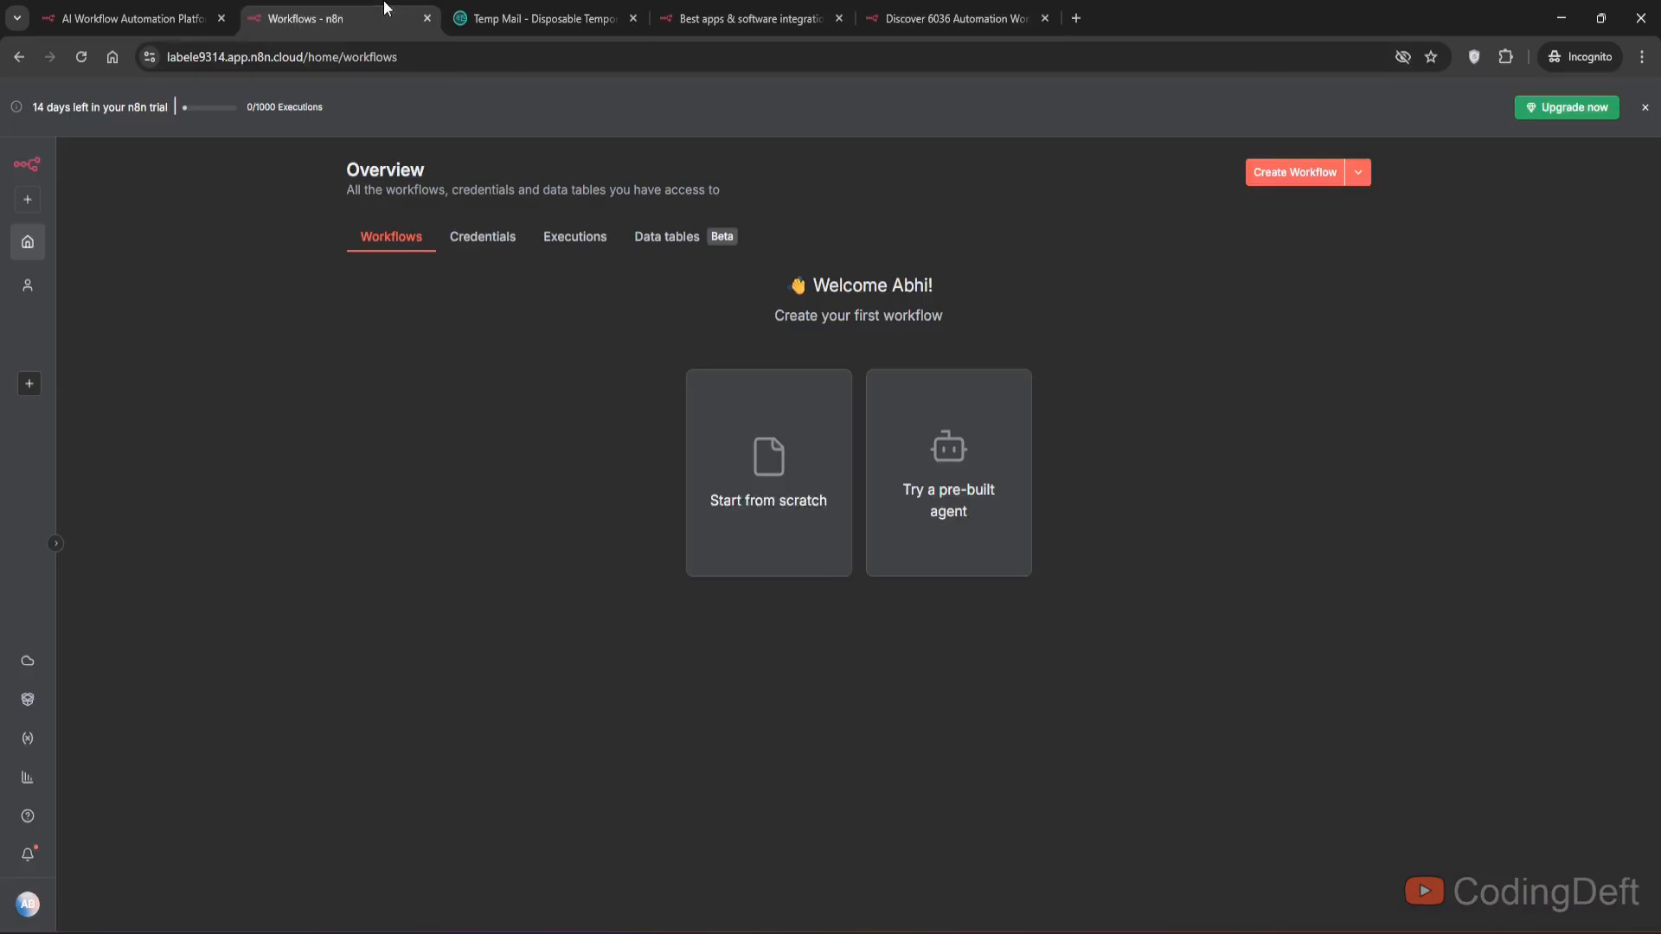
pyautogui.click(772, 510)
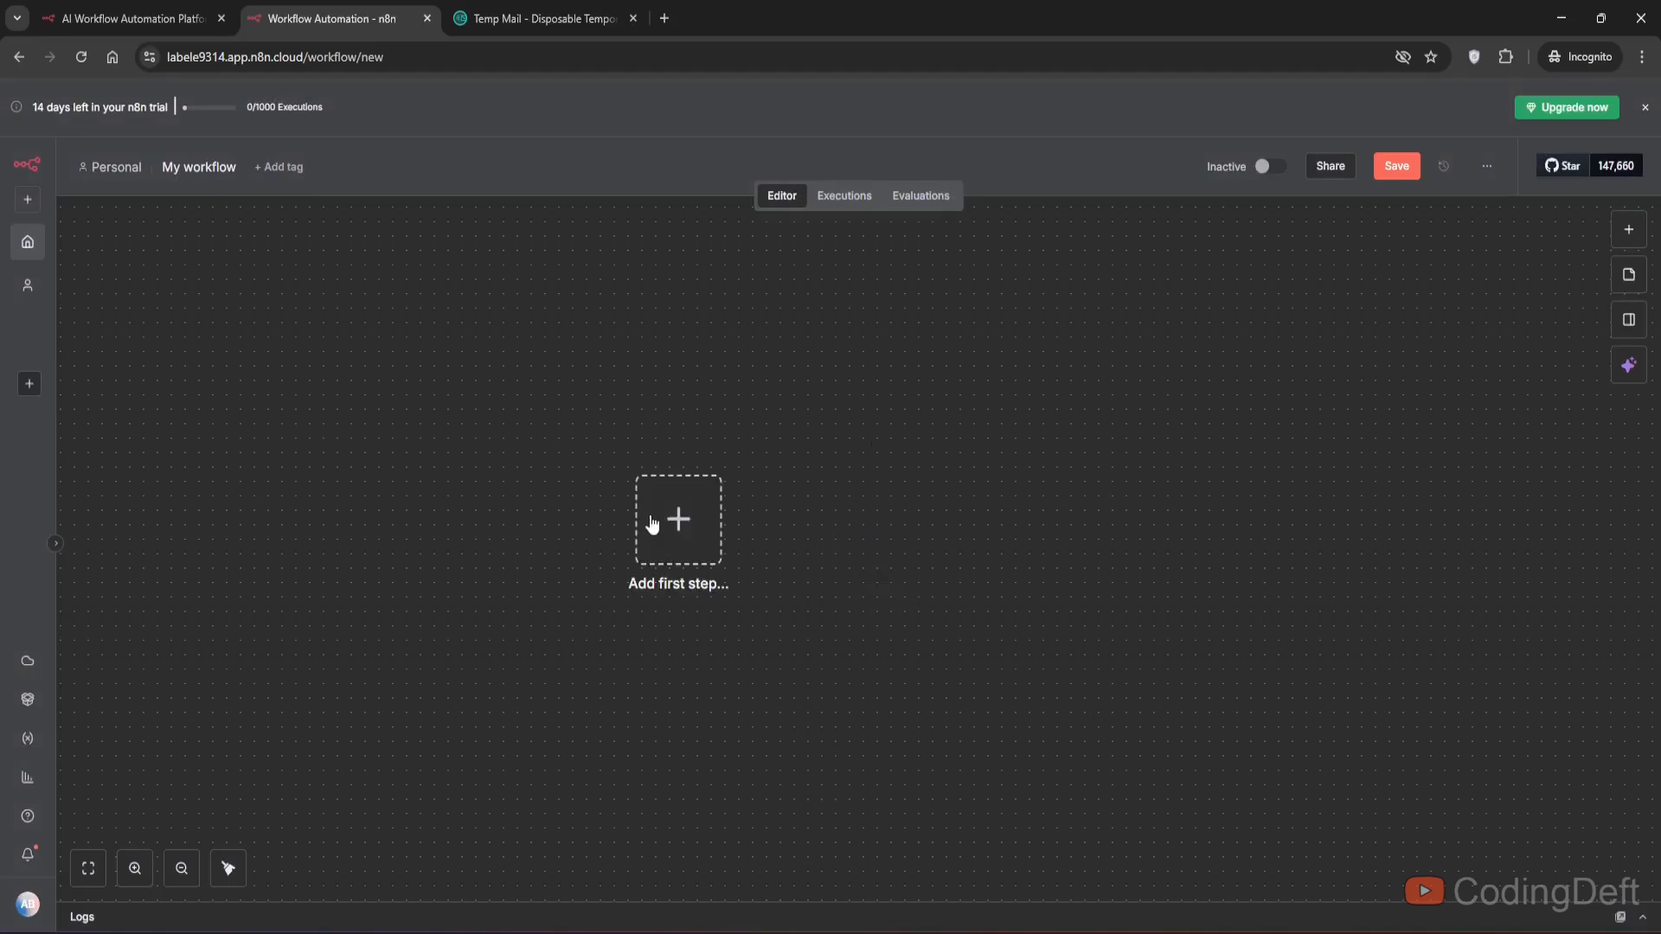
pyautogui.click(839, 197)
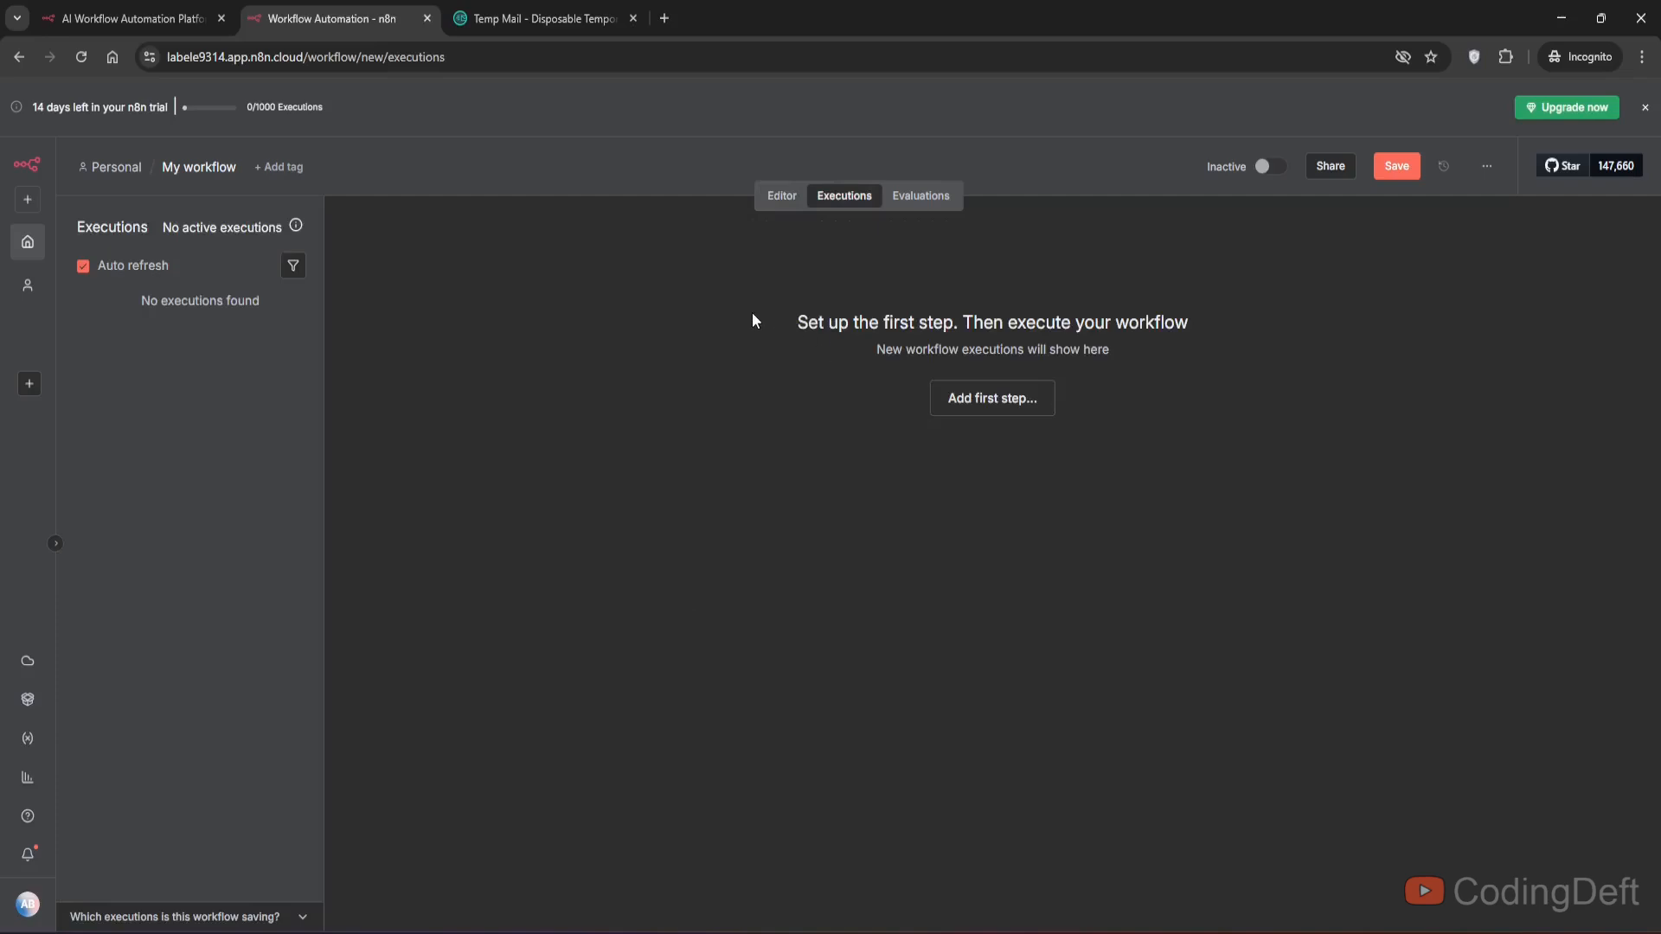
pyautogui.click(782, 197)
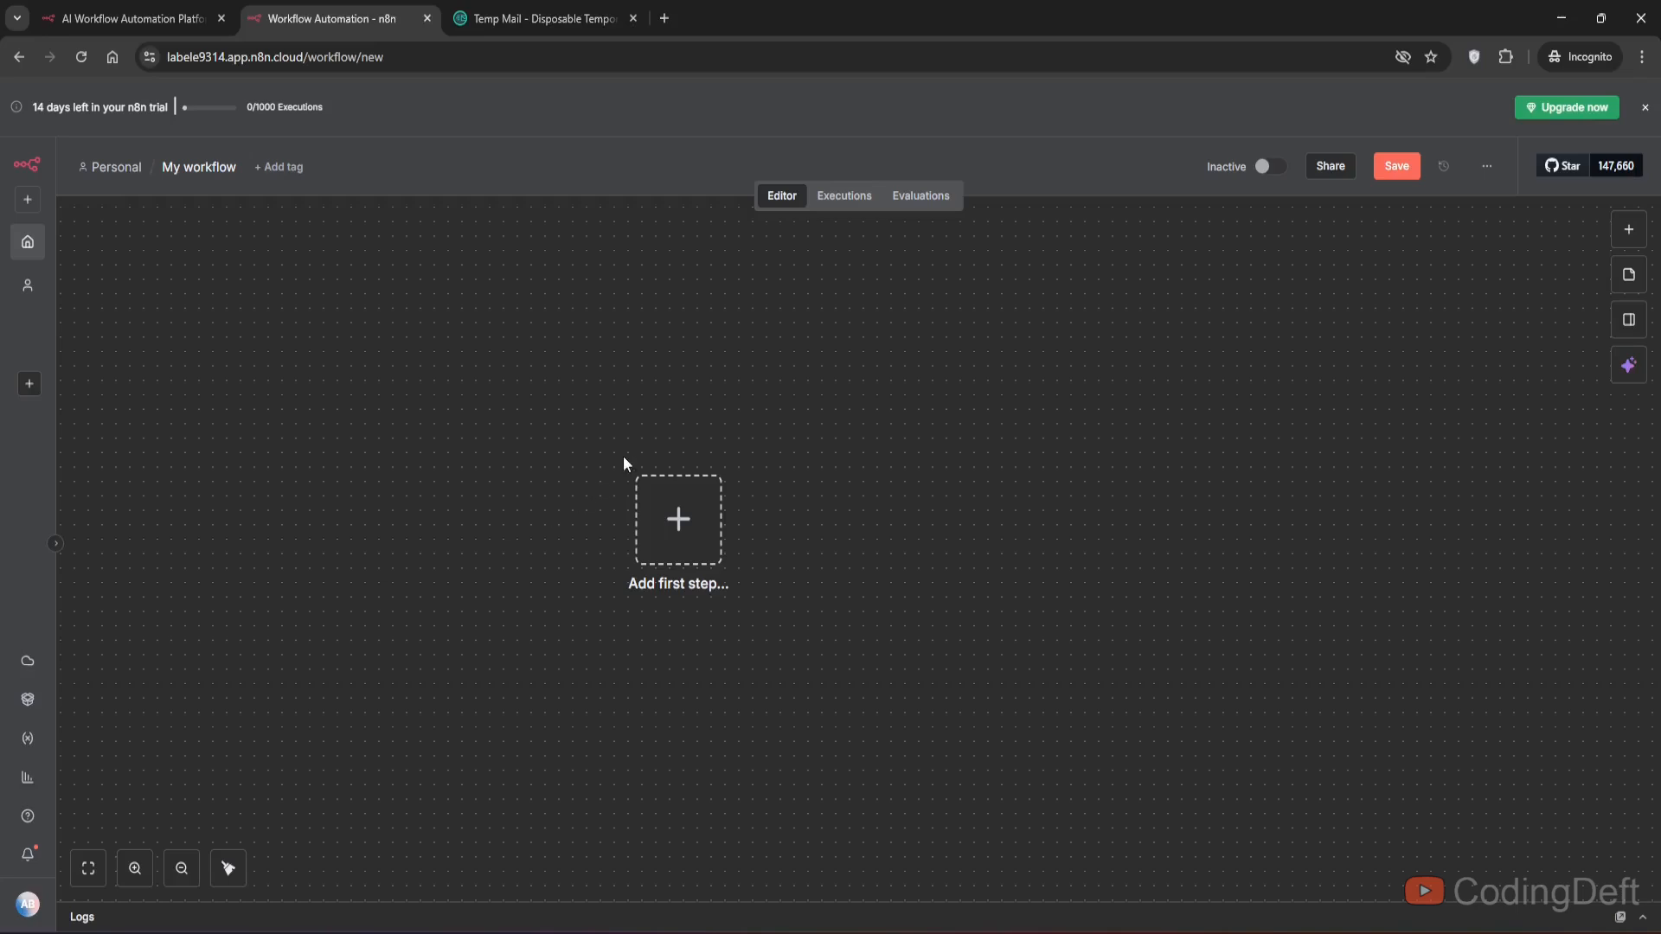
# - Add an n8n Form trigger using the On new n8n Form event option as the first step
pyautogui.click(688, 525)
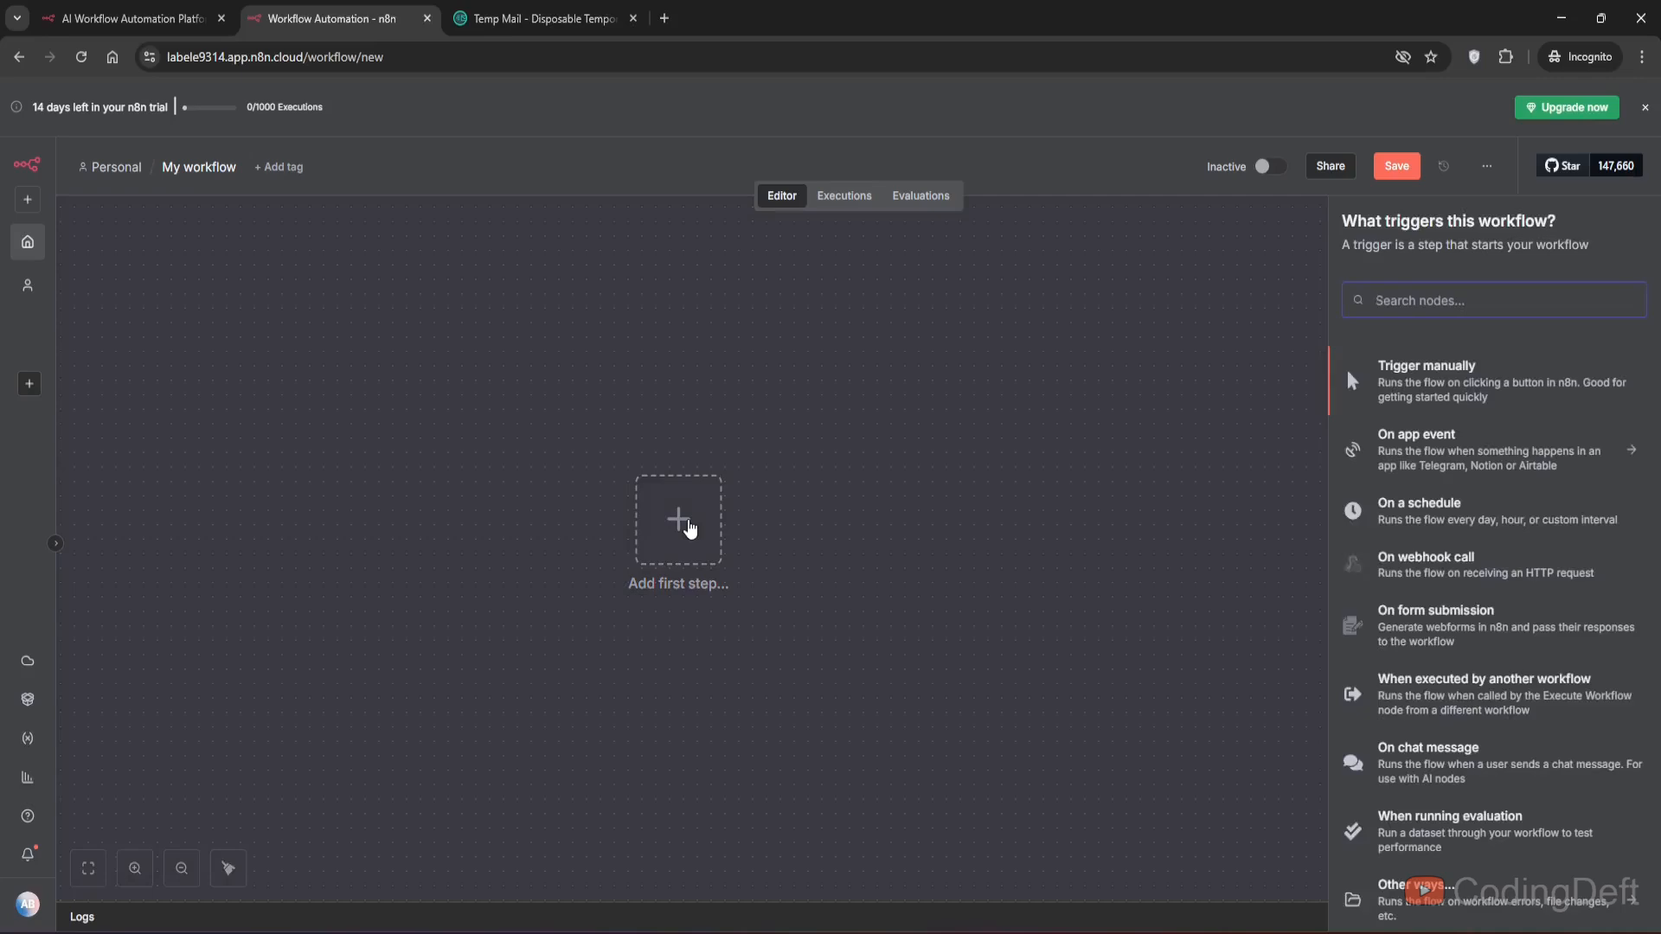
pyautogui.write('form')
pyautogui.press('Return')
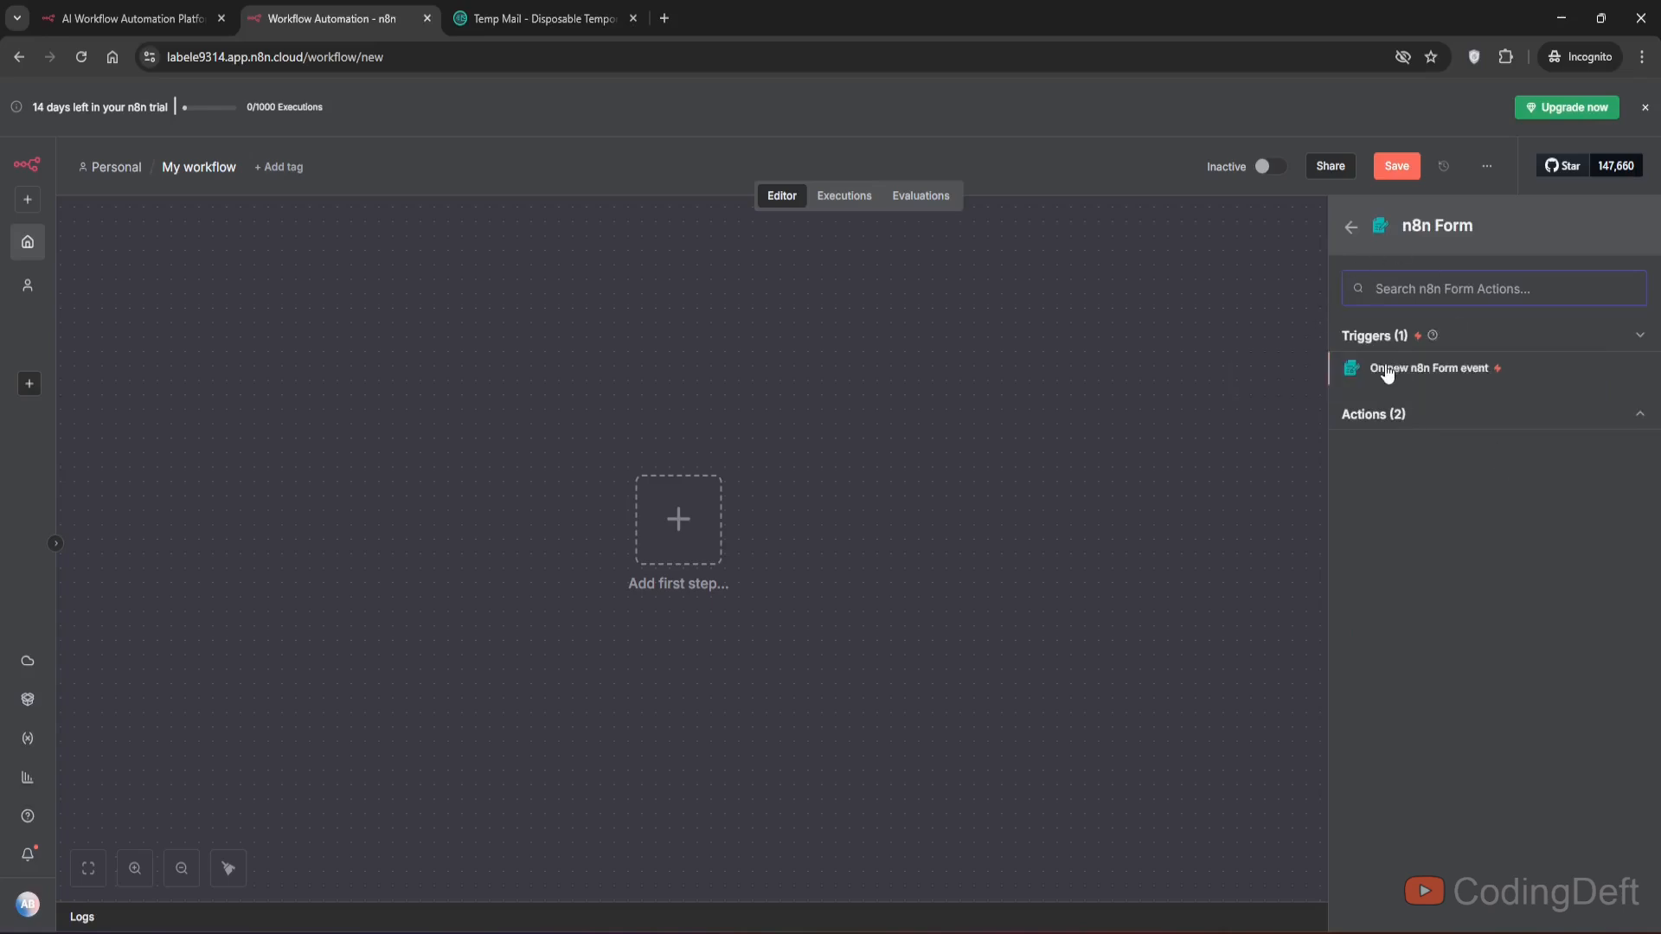
pyautogui.click(1387, 370)
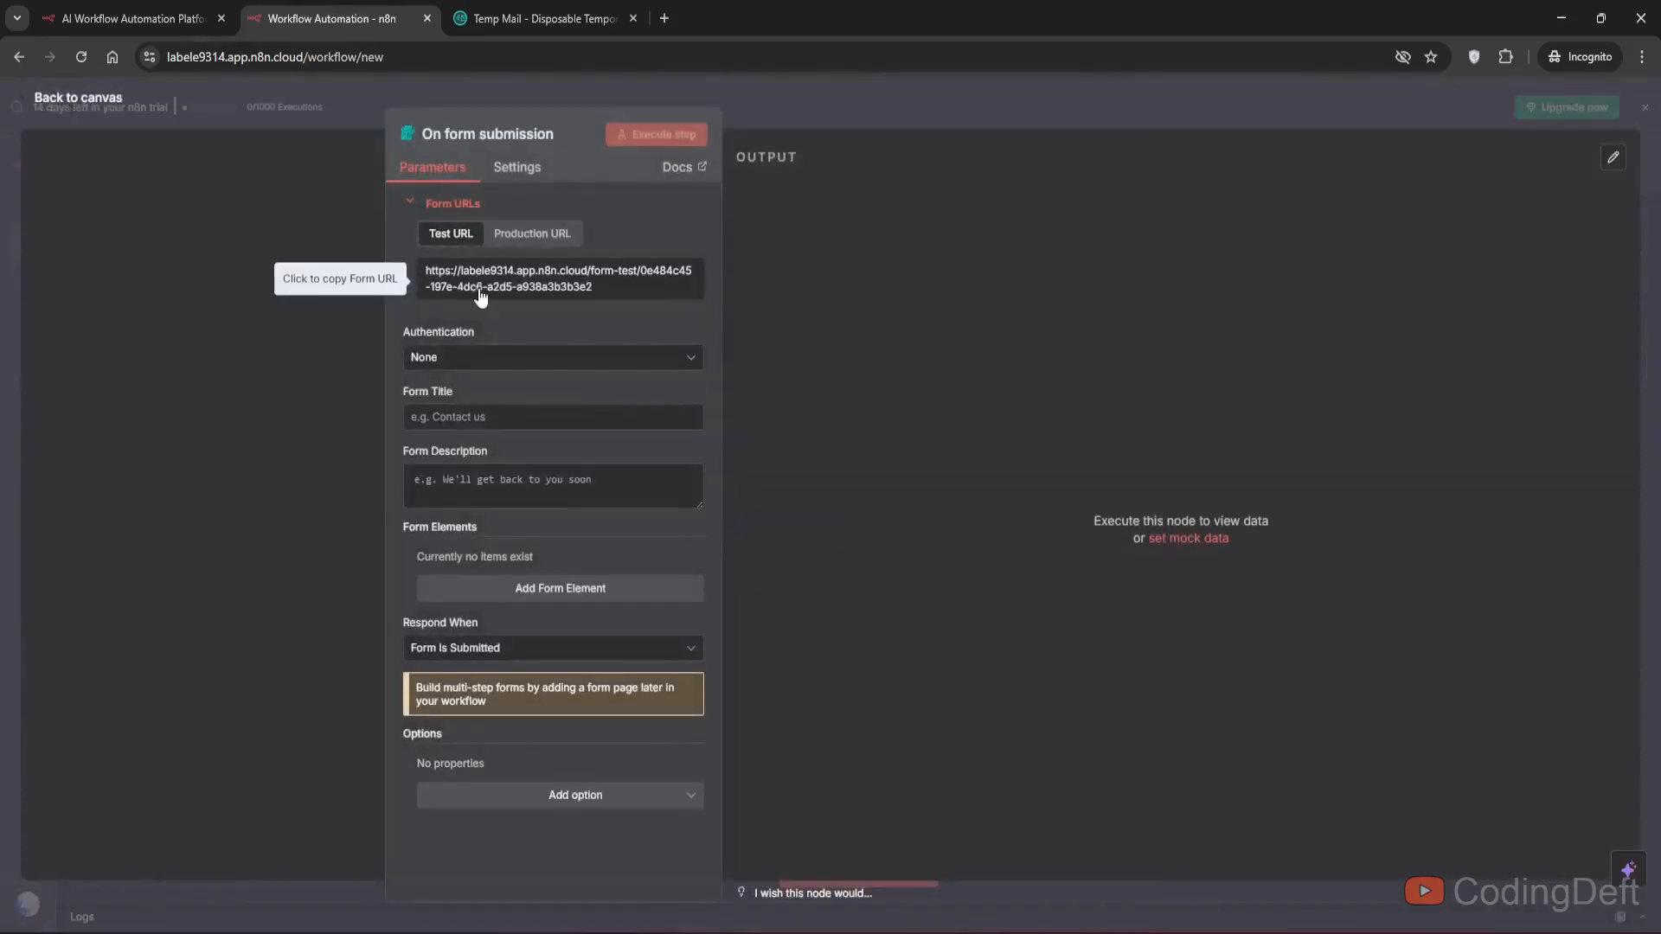
# - Set the form title to "Submit feedback" and the description to "Please share your feedback"
pyautogui.click(426, 419)
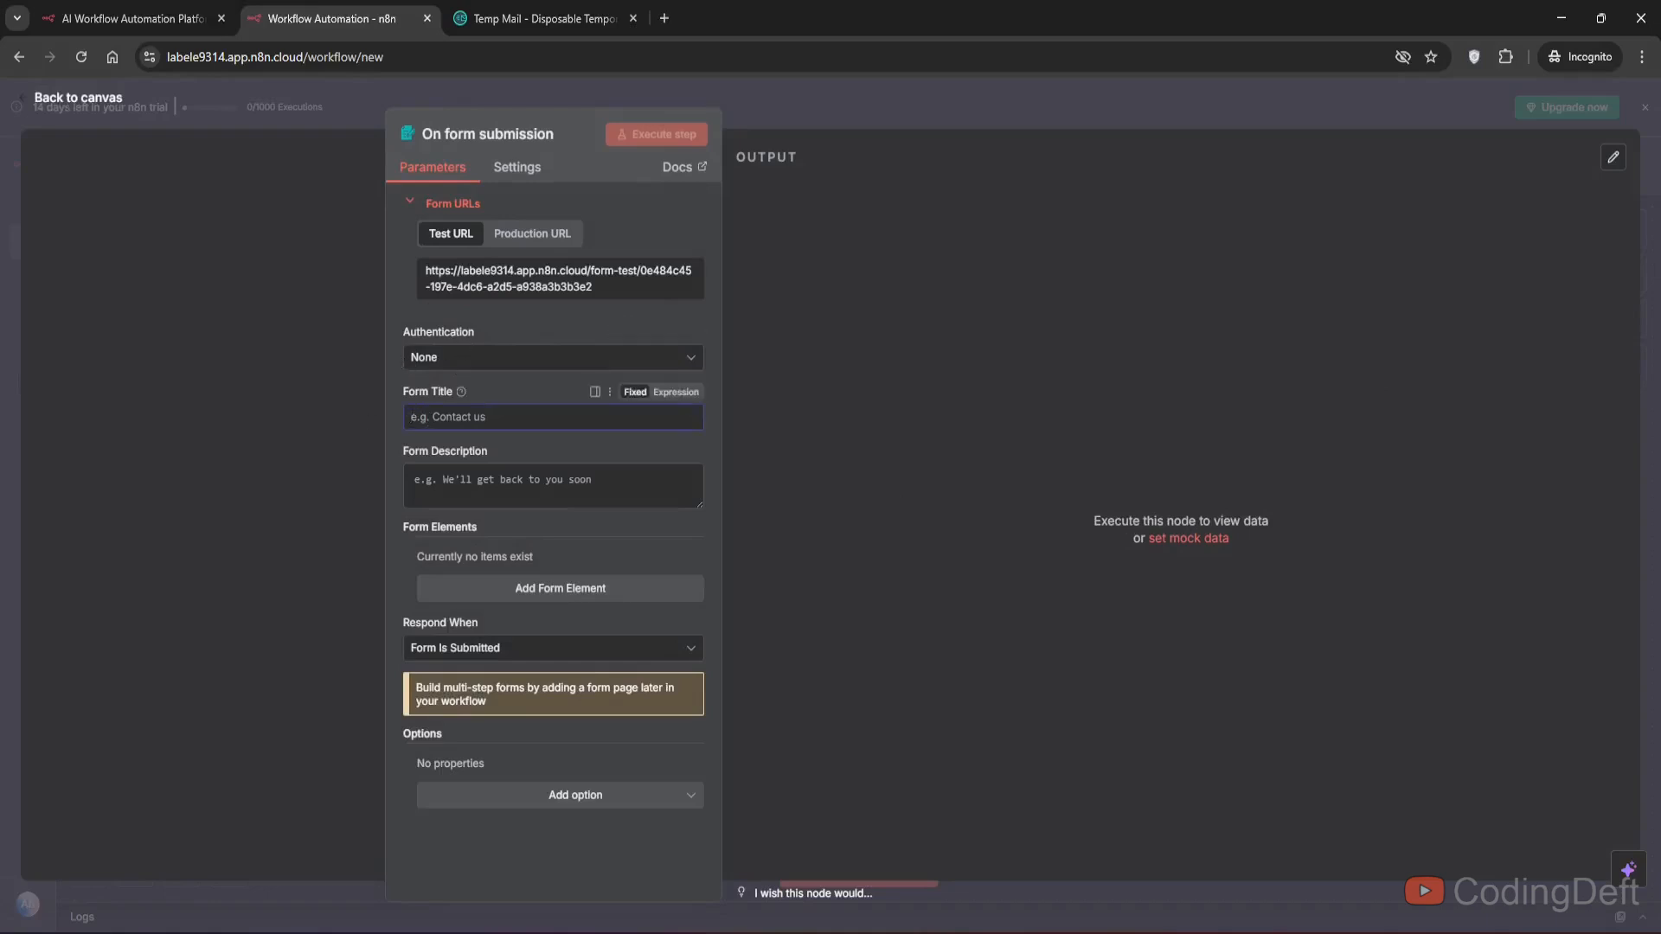
pyautogui.write('Submit feedback')
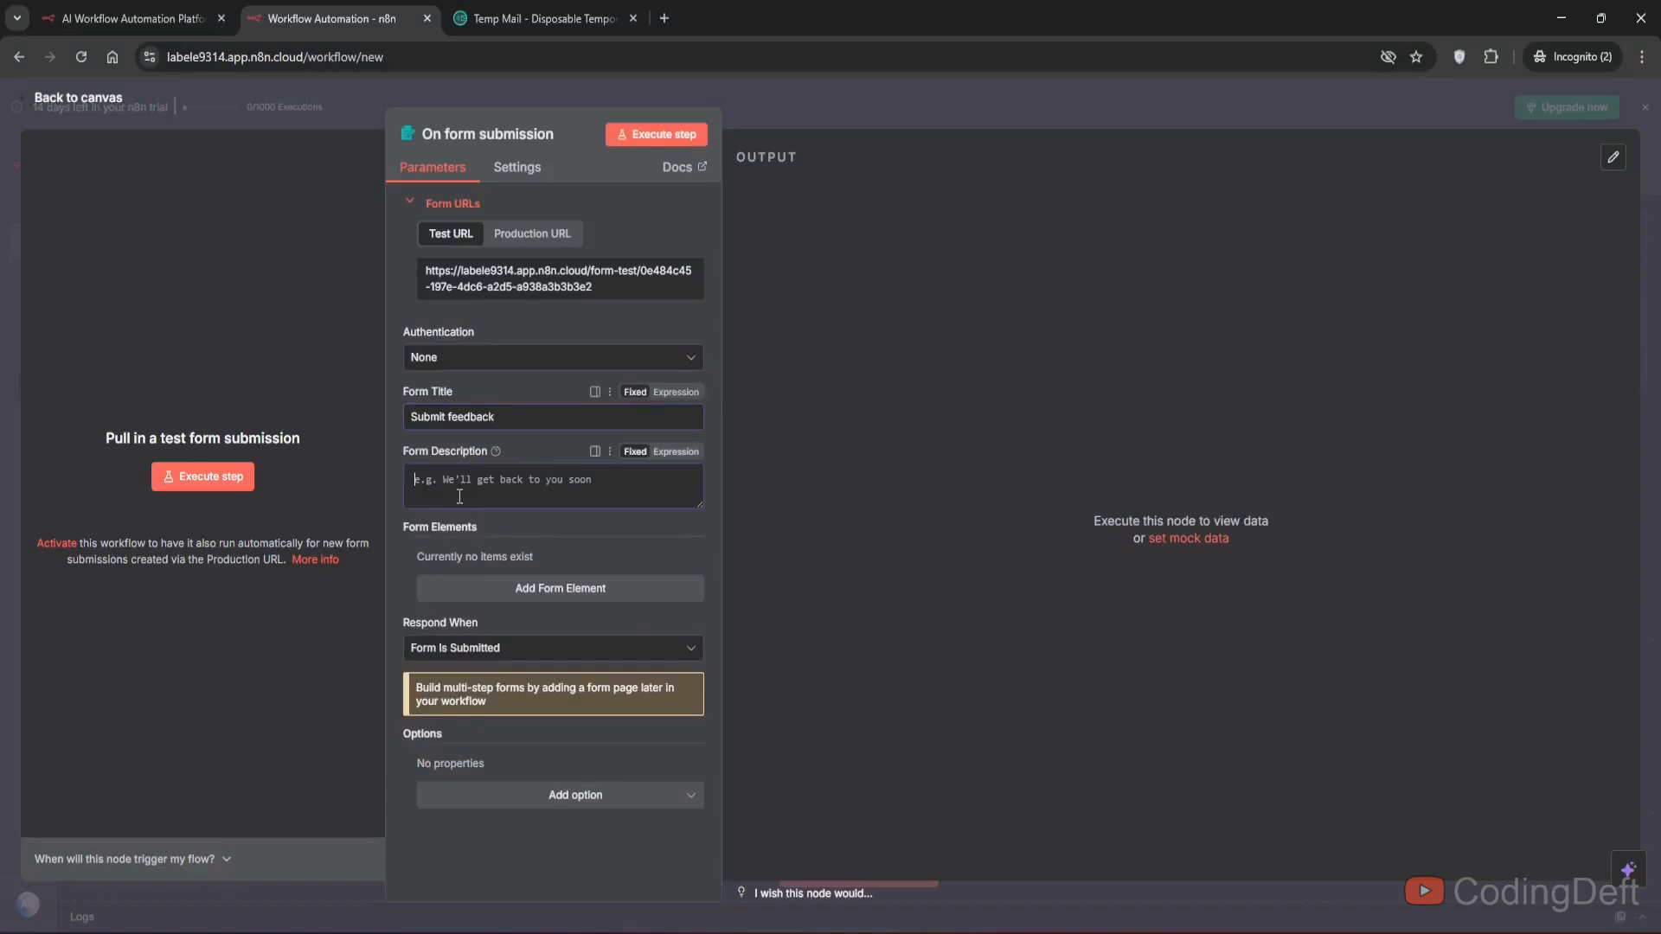
pyautogui.click(459, 493)
pyautogui.write('Please share ')
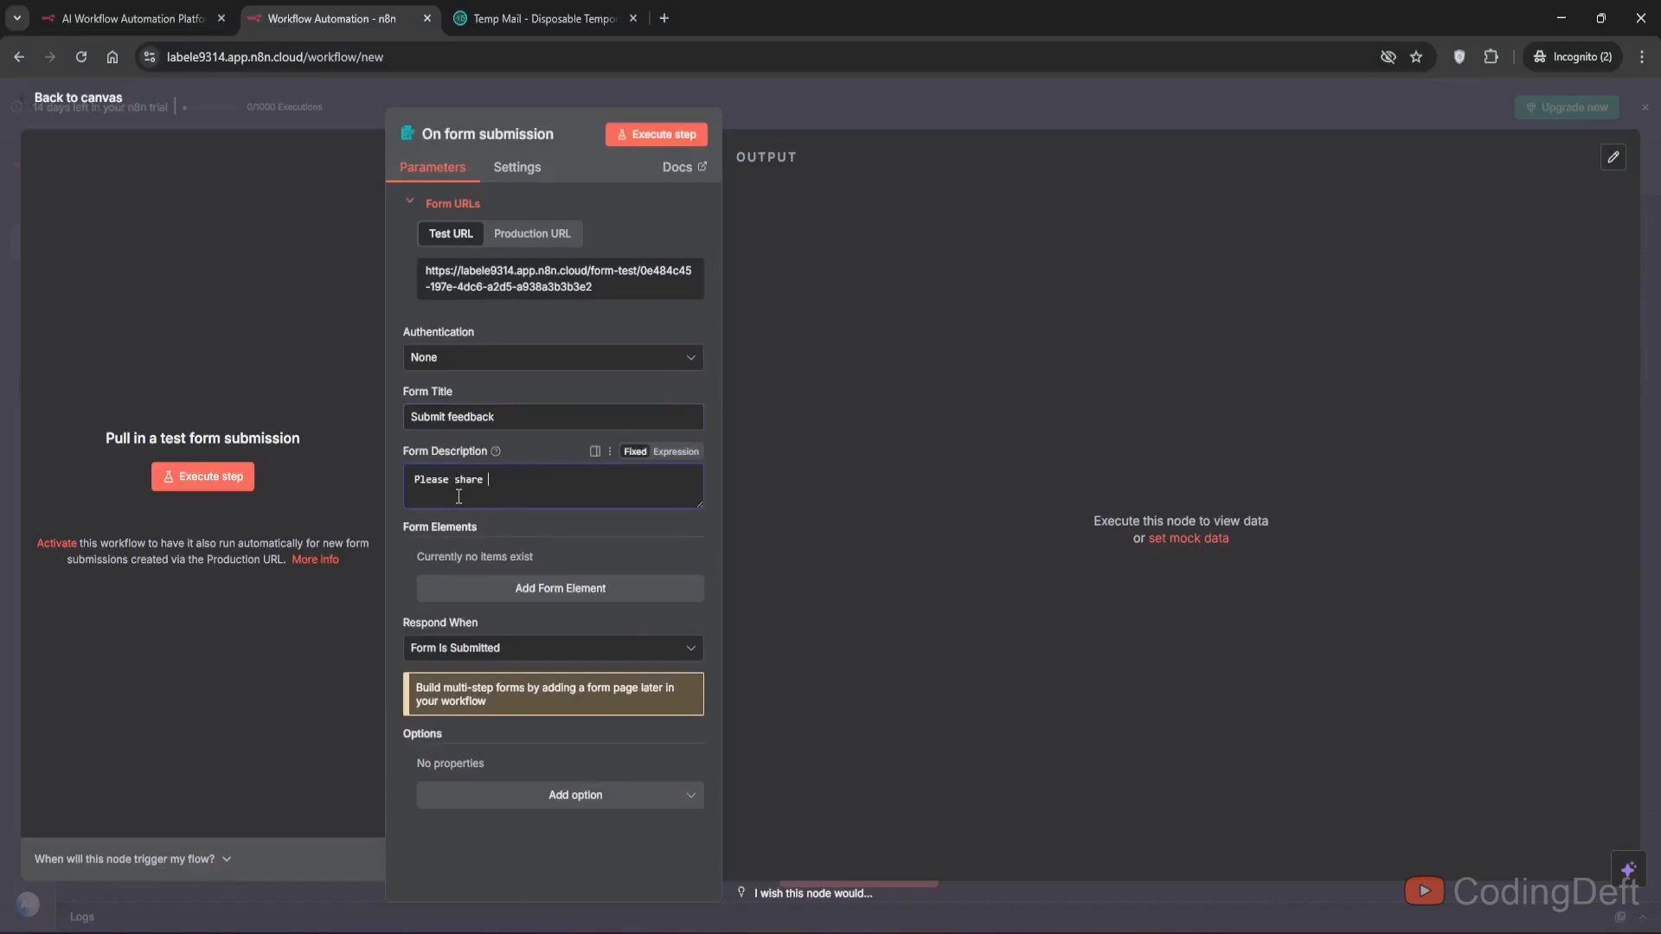
pyautogui.write('your feedback')
# - Add a required form element named Name
pyautogui.click(455, 589)
pyautogui.write('Name')
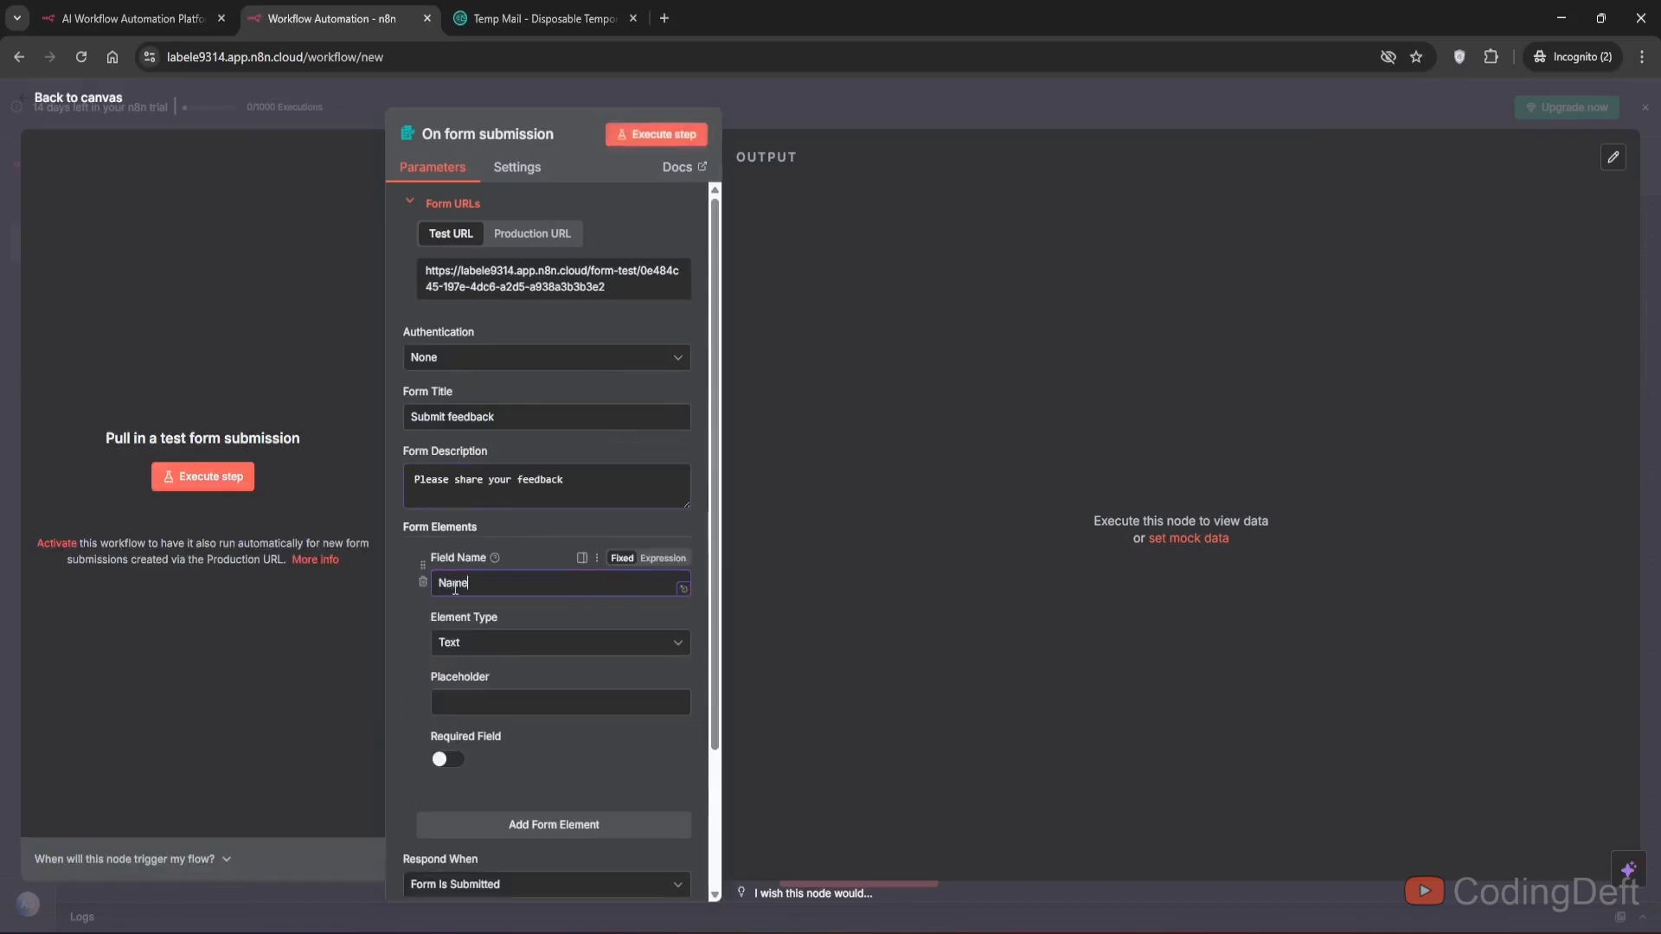
pyautogui.click(447, 758)
# - Add a second form element named Email with element type Email and make it required
pyautogui.scroll(-1, 509, 673)
pyautogui.scroll(-3, 508, 673)
pyautogui.click(551, 650)
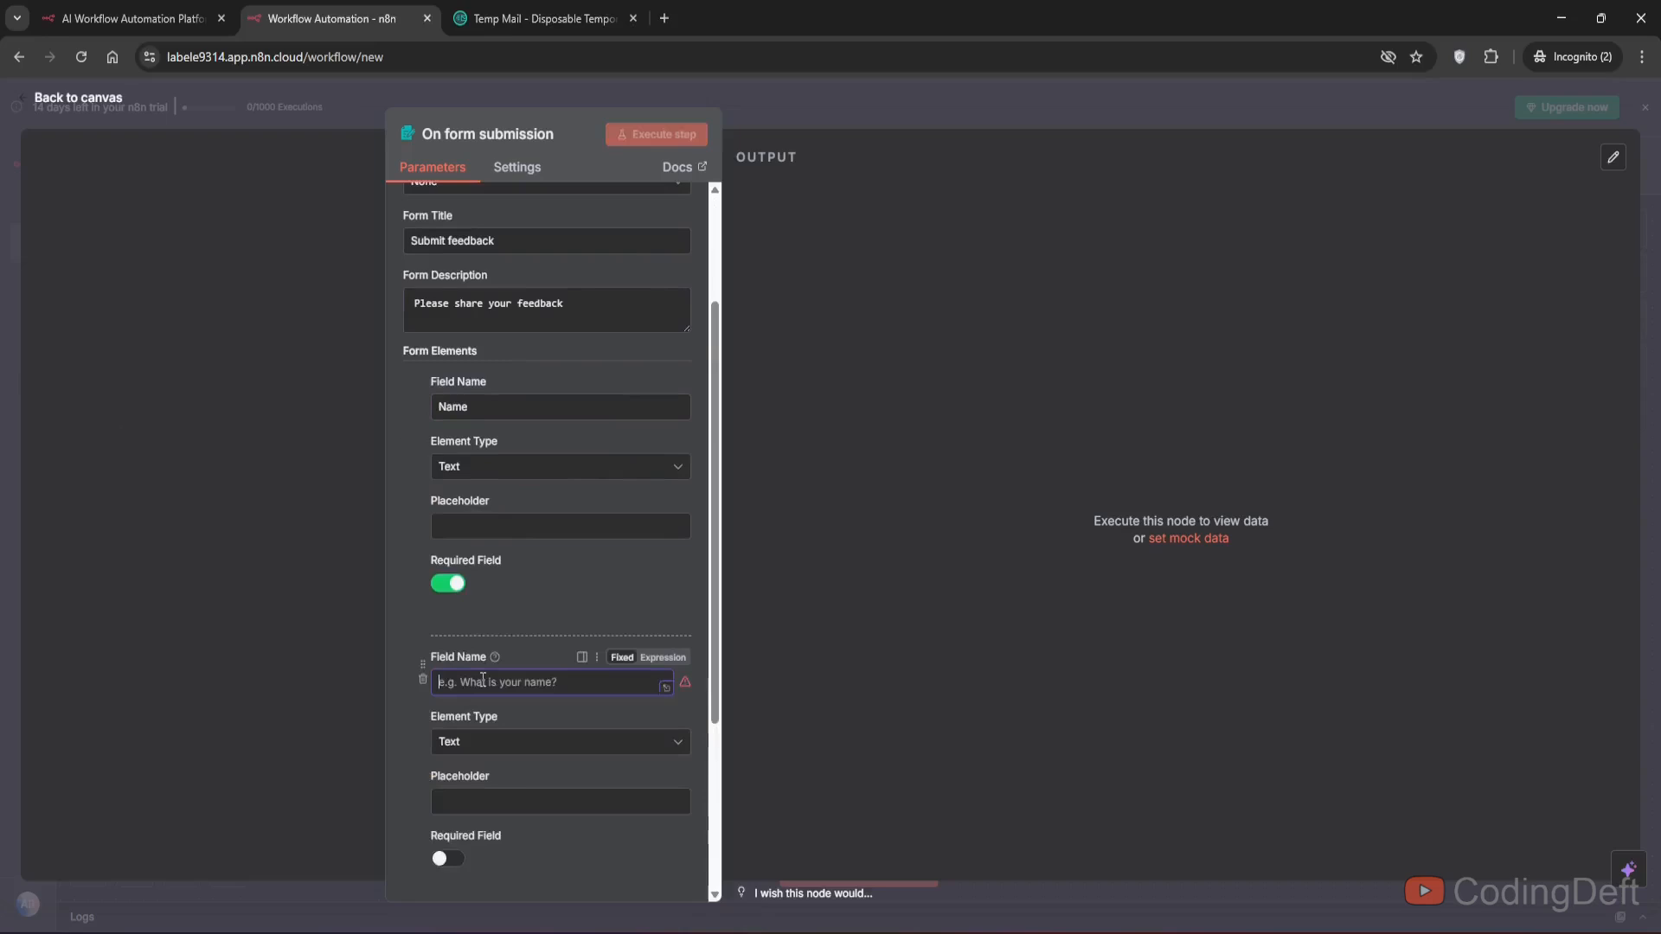
pyautogui.click(482, 681)
pyautogui.write('Ema')
pyautogui.write('il')
pyautogui.scroll(-2, 483, 681)
pyautogui.click(497, 562)
pyautogui.write('ema')
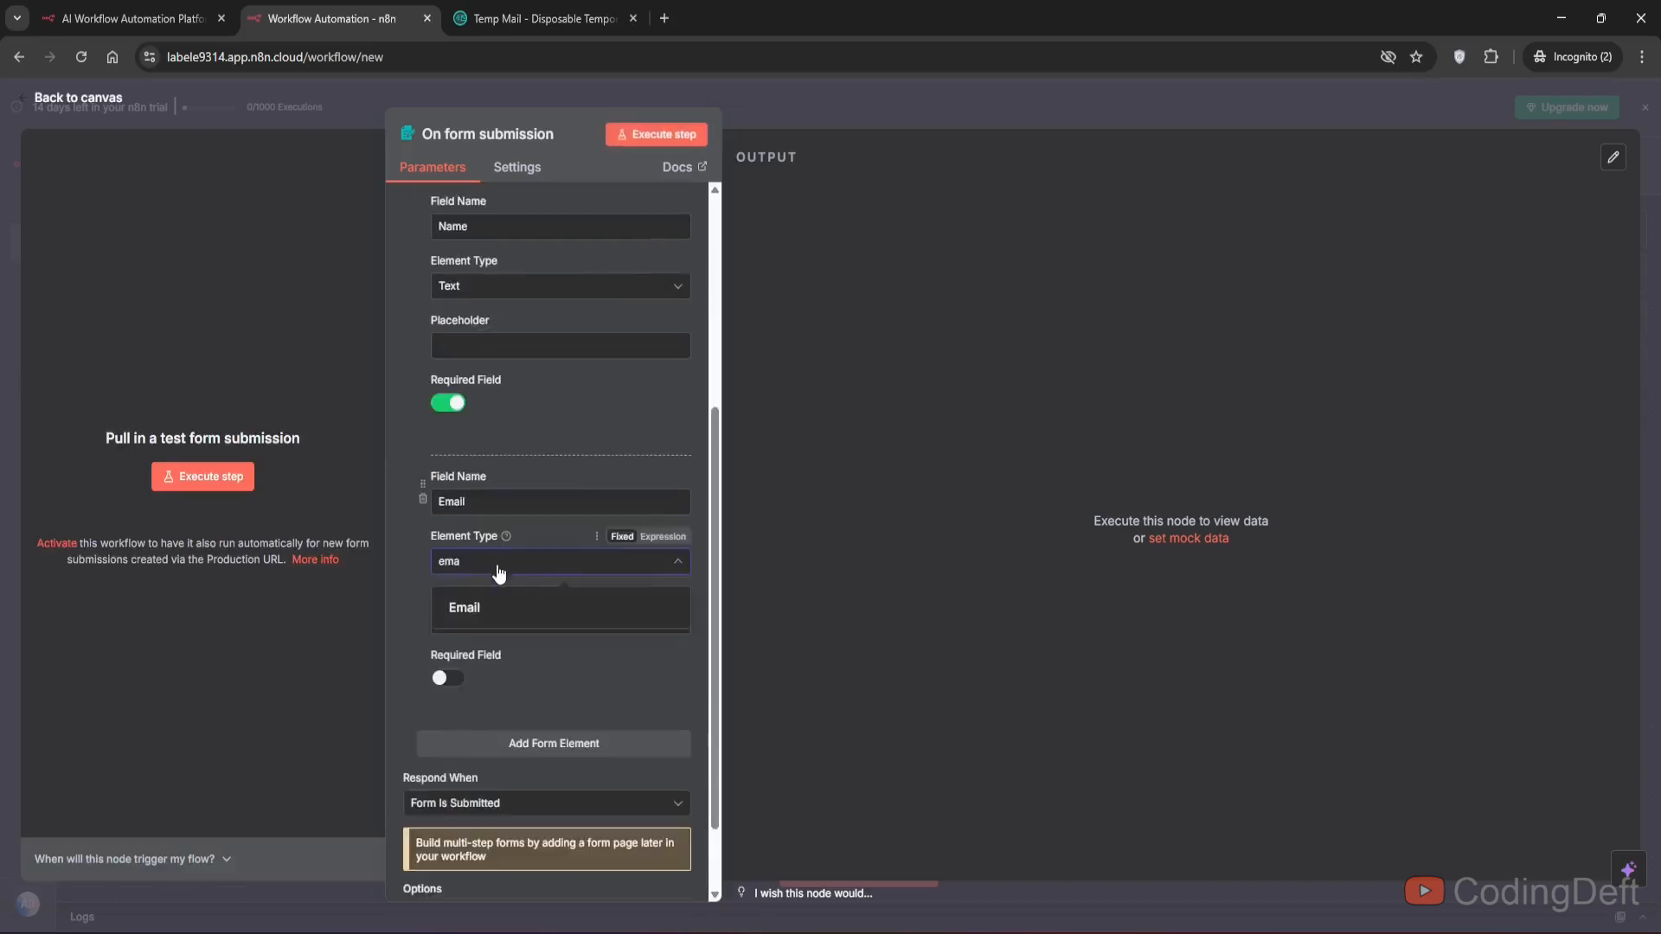
pyautogui.click(493, 605)
pyautogui.click(448, 678)
# - Add a third form element named Rating
pyautogui.scroll(-1, 517, 655)
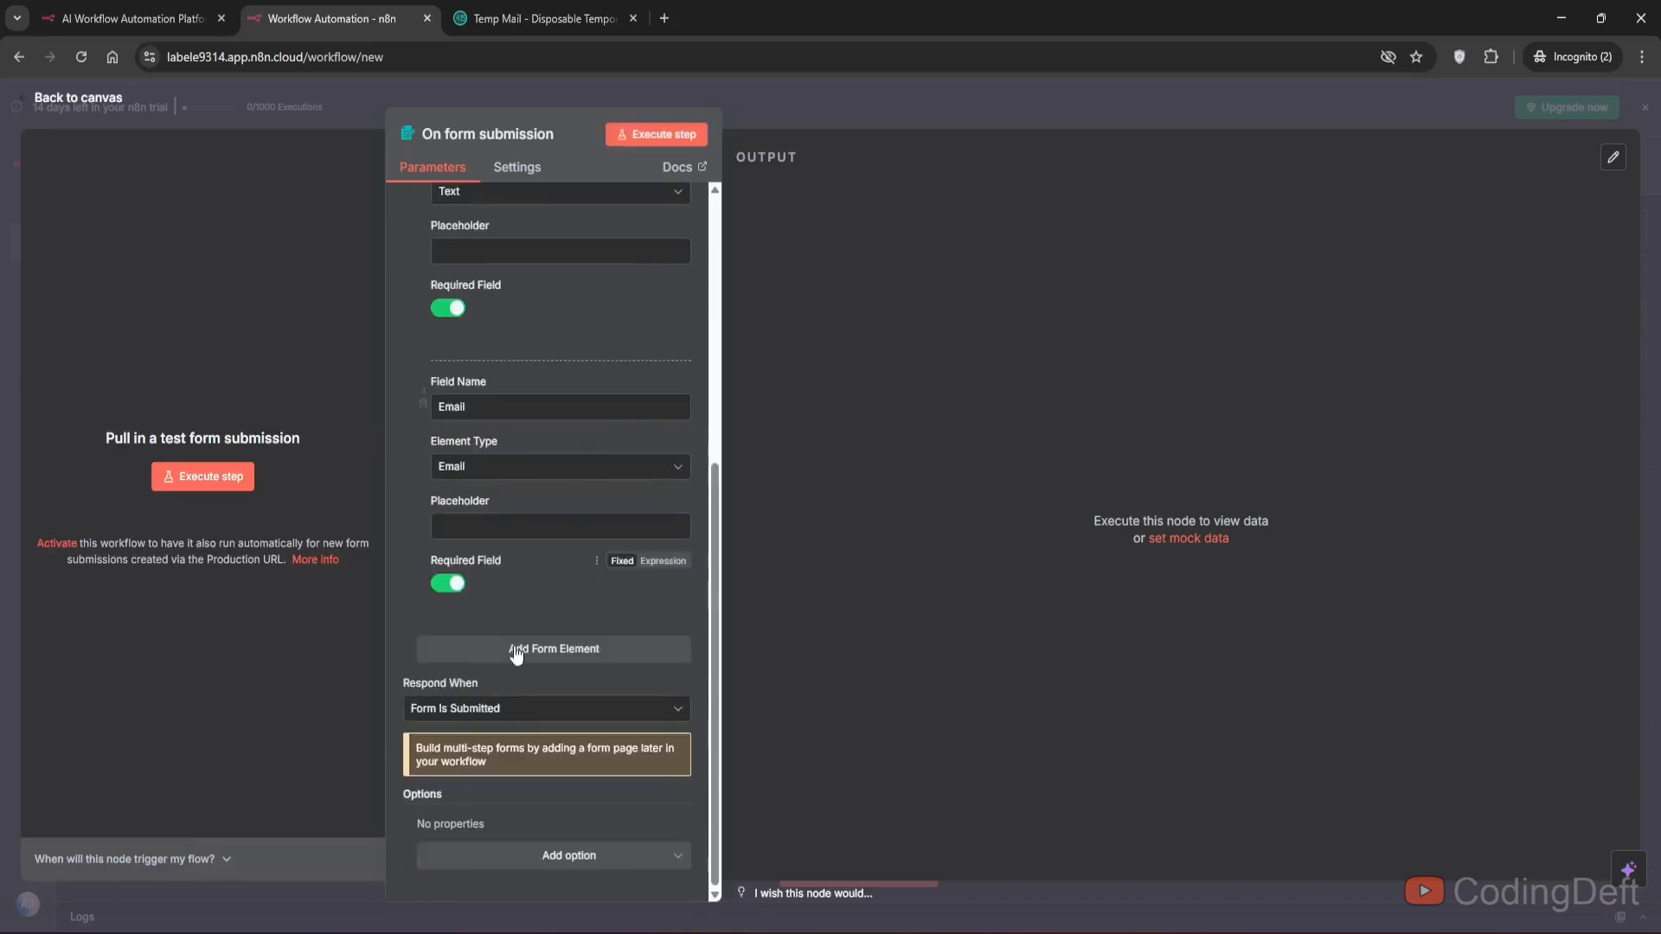
pyautogui.click(516, 654)
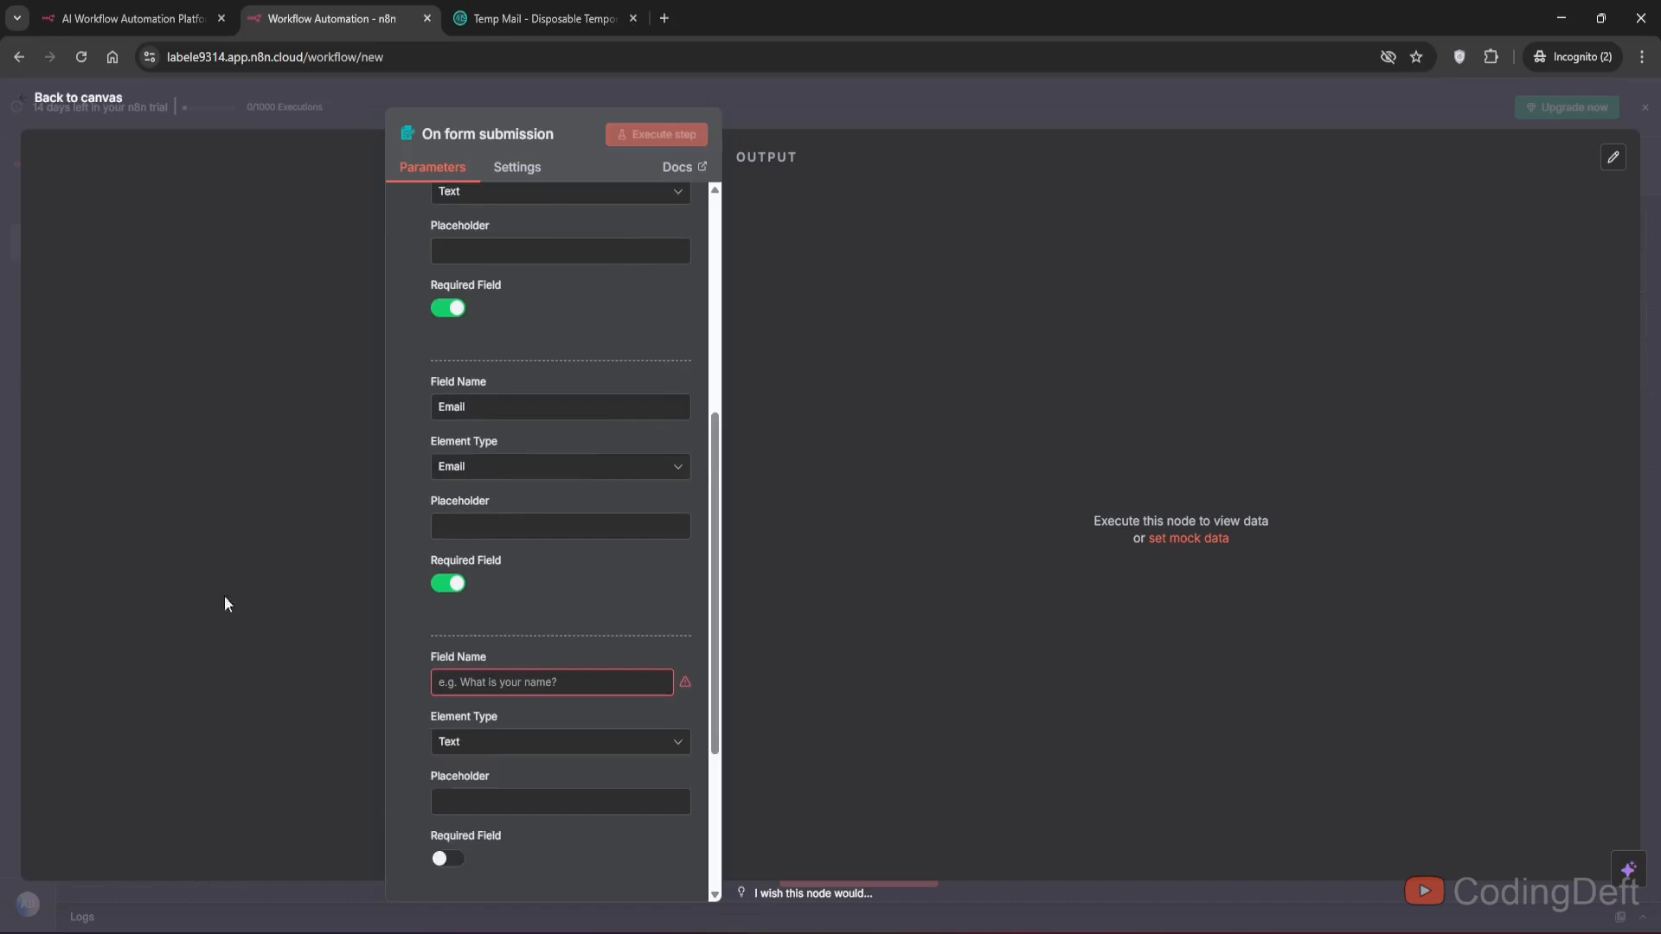
pyautogui.scroll(-1, 606, 605)
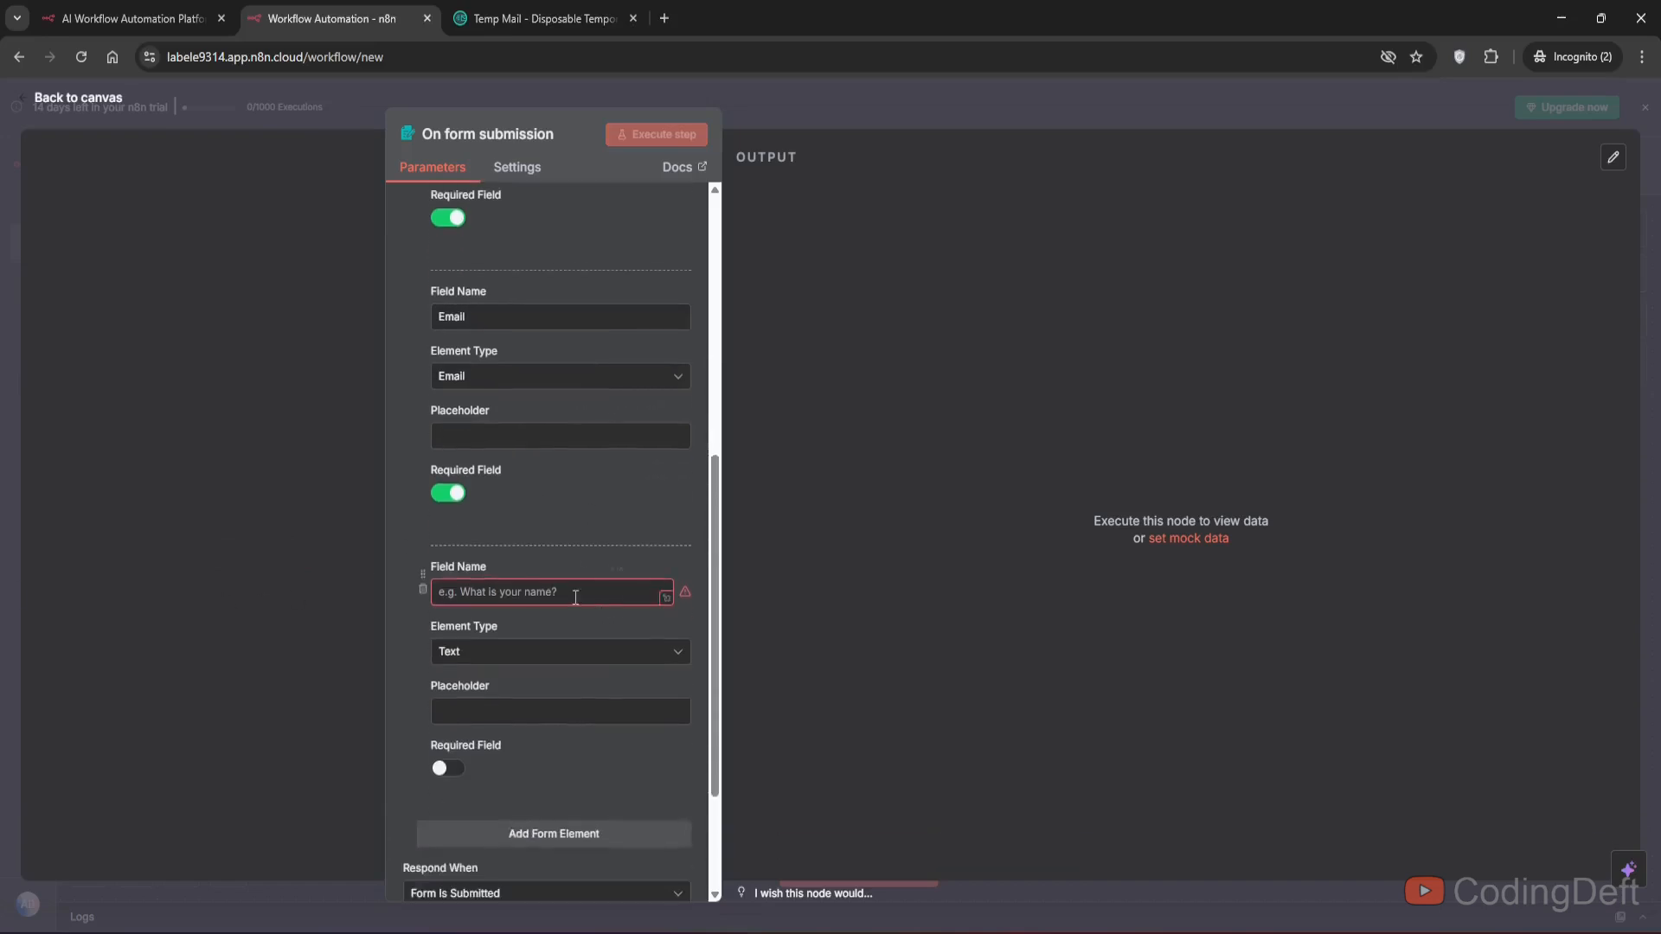
pyautogui.click(575, 597)
pyautogui.write('Rating')
# - Make Rating a required radio-button field with options Greeat, Good, Average and Bad
pyautogui.scroll(-1, 494, 588)
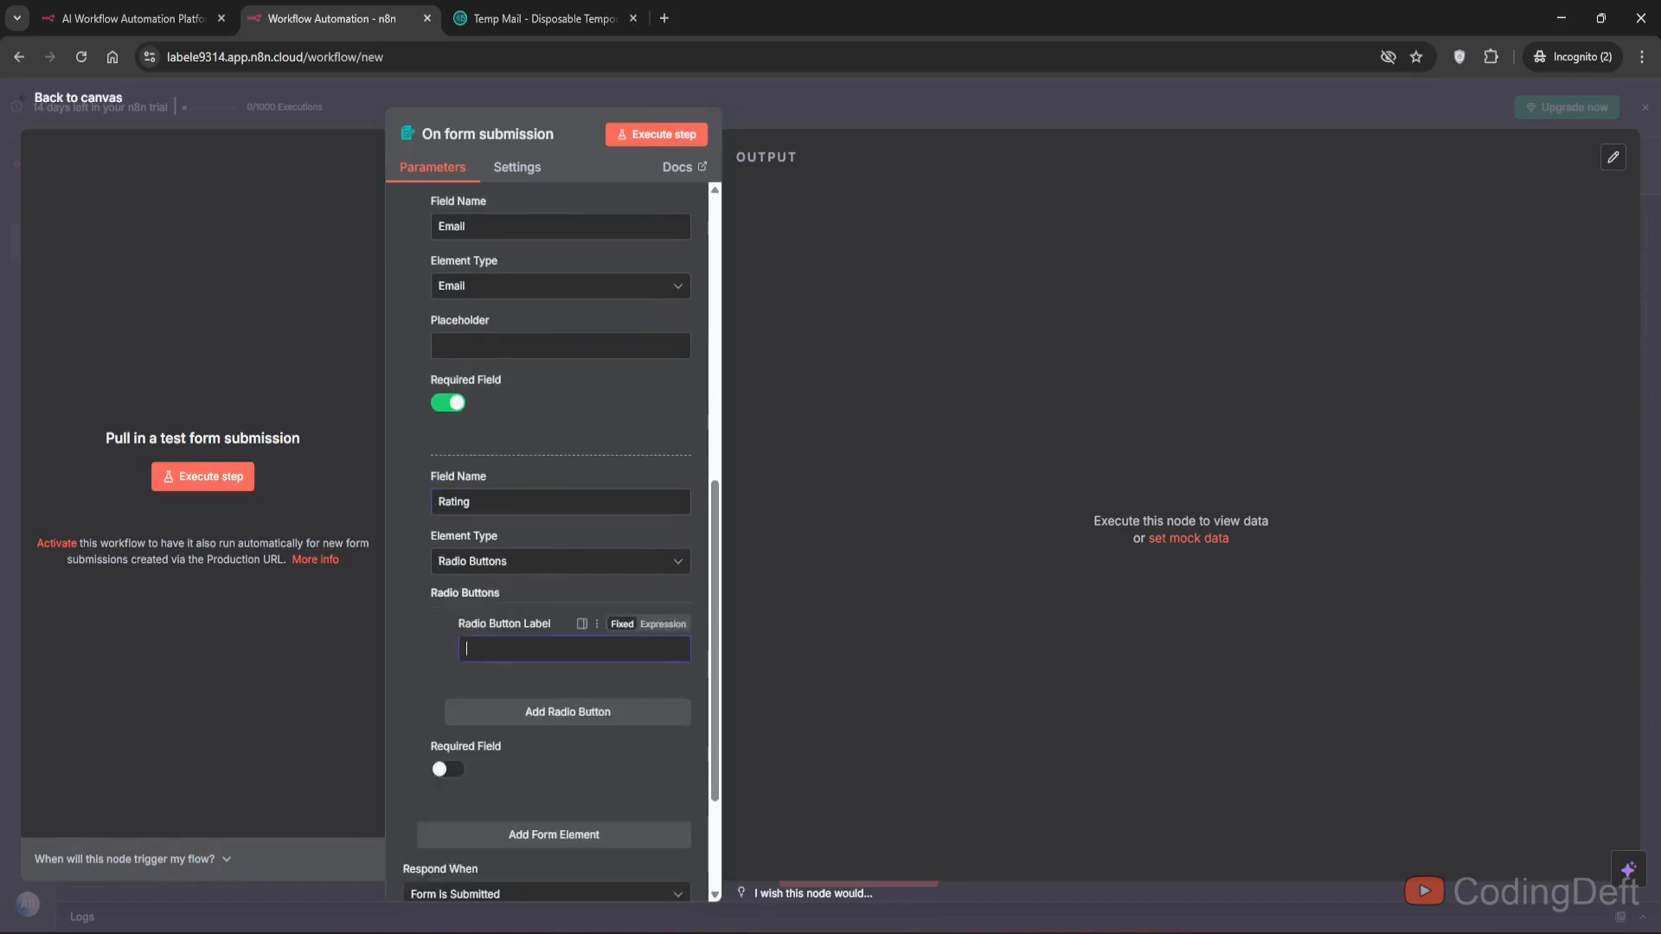
pyautogui.write('Greeat')
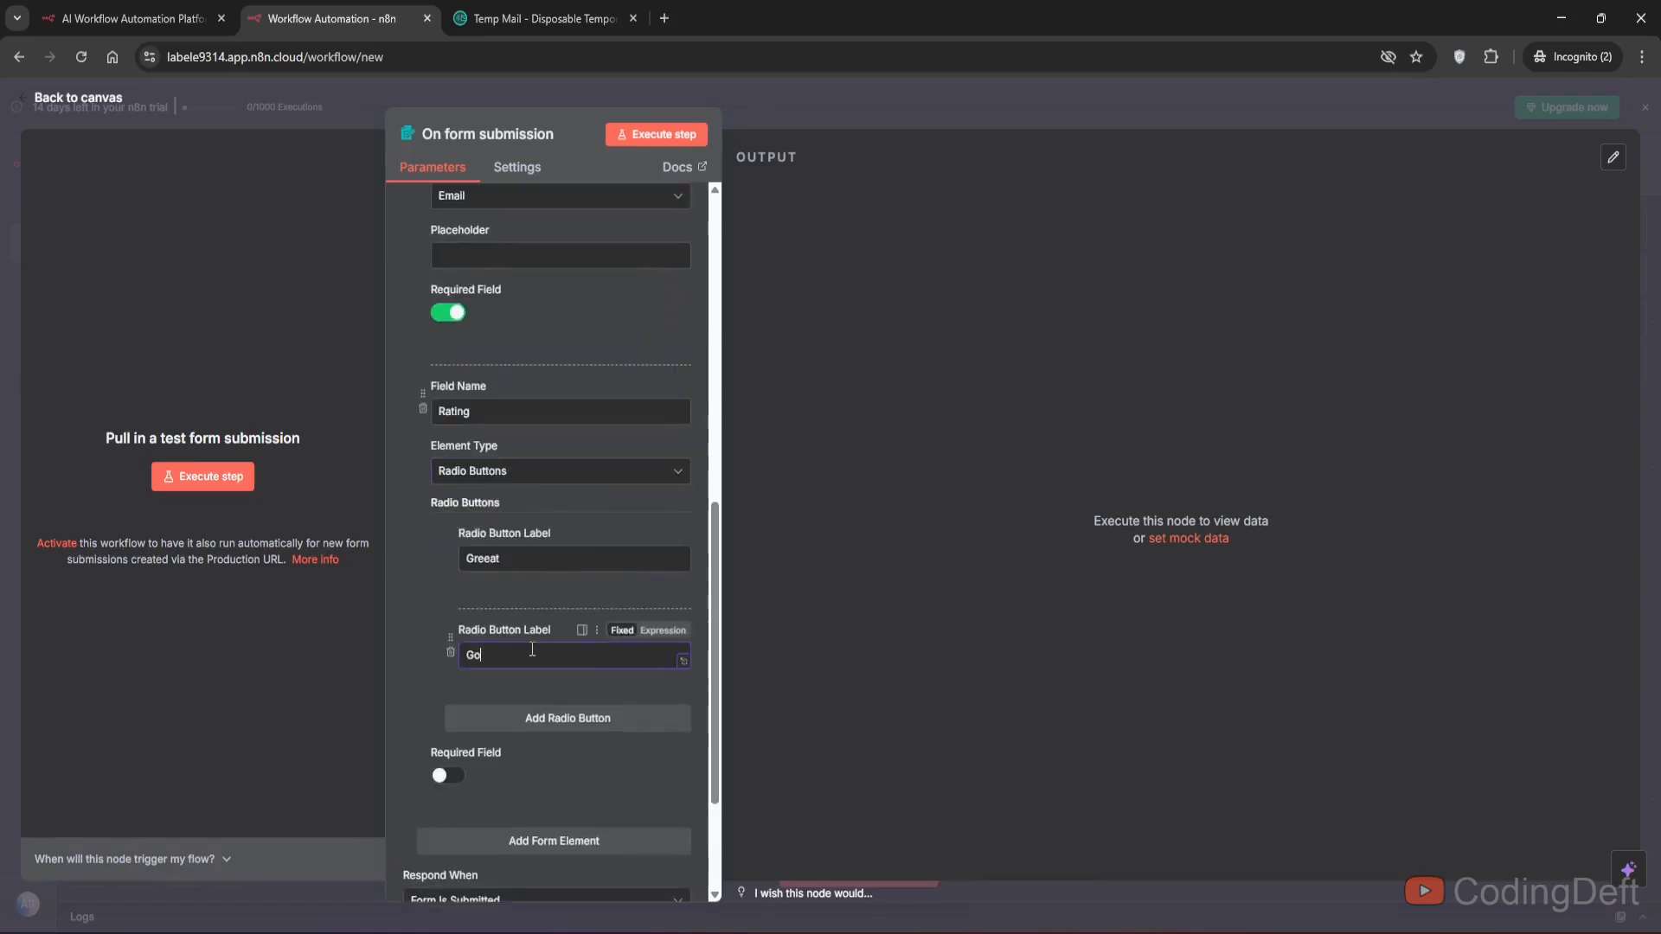
pyautogui.write('od')
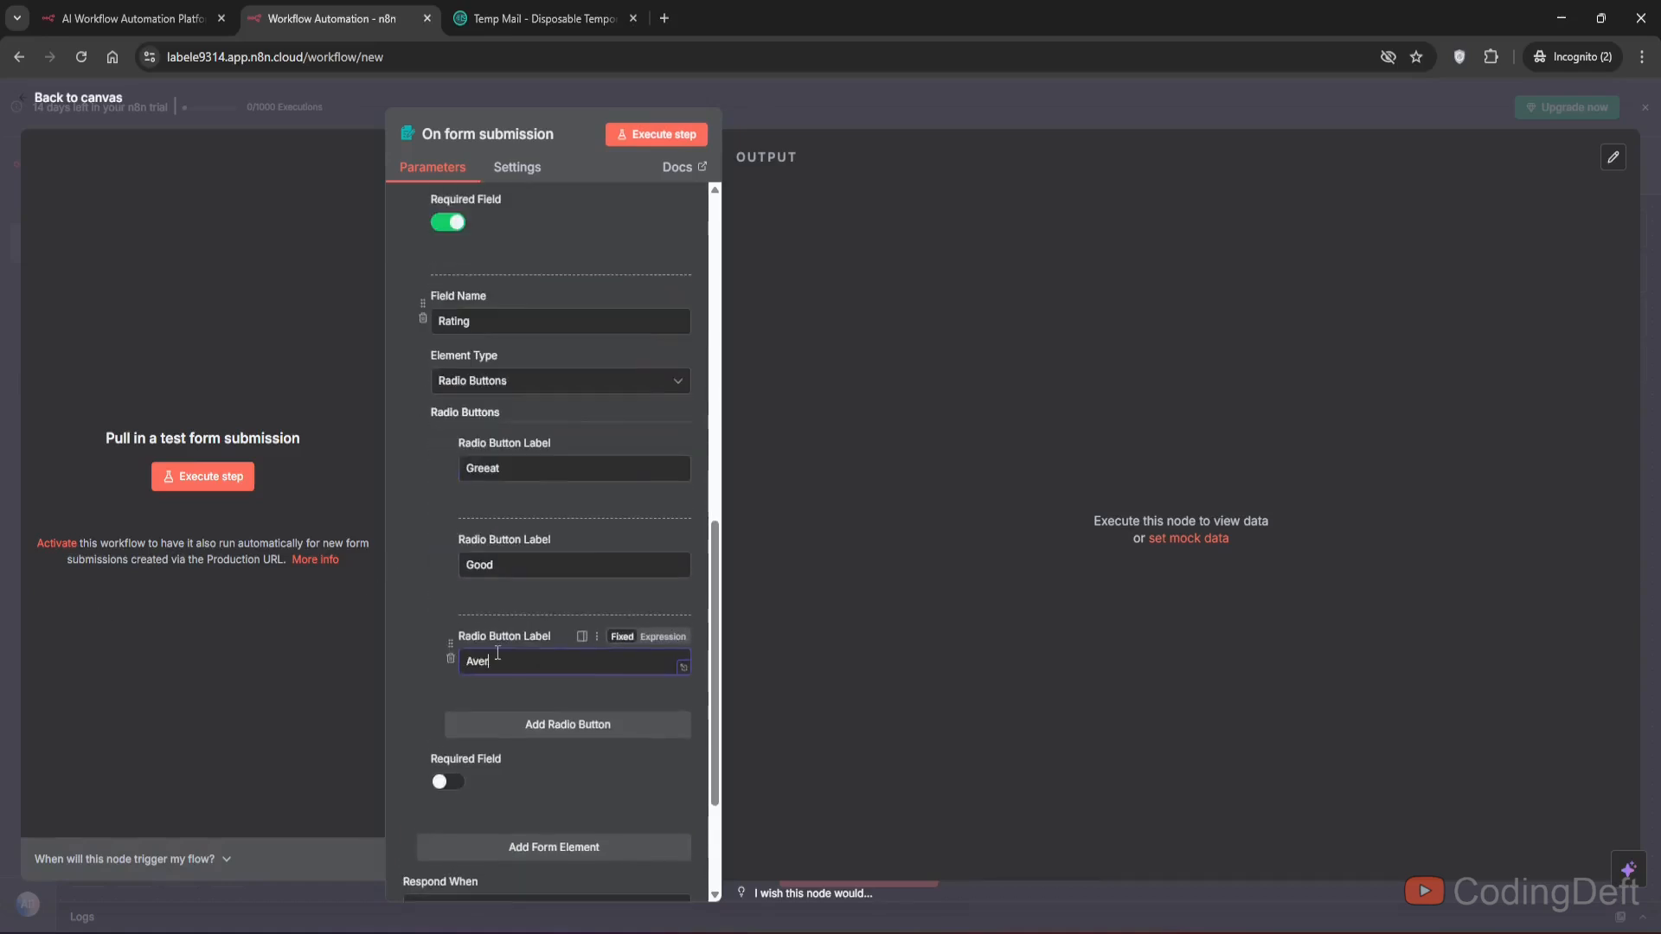
pyautogui.write('age')
pyautogui.click(499, 724)
pyautogui.write('Bad')
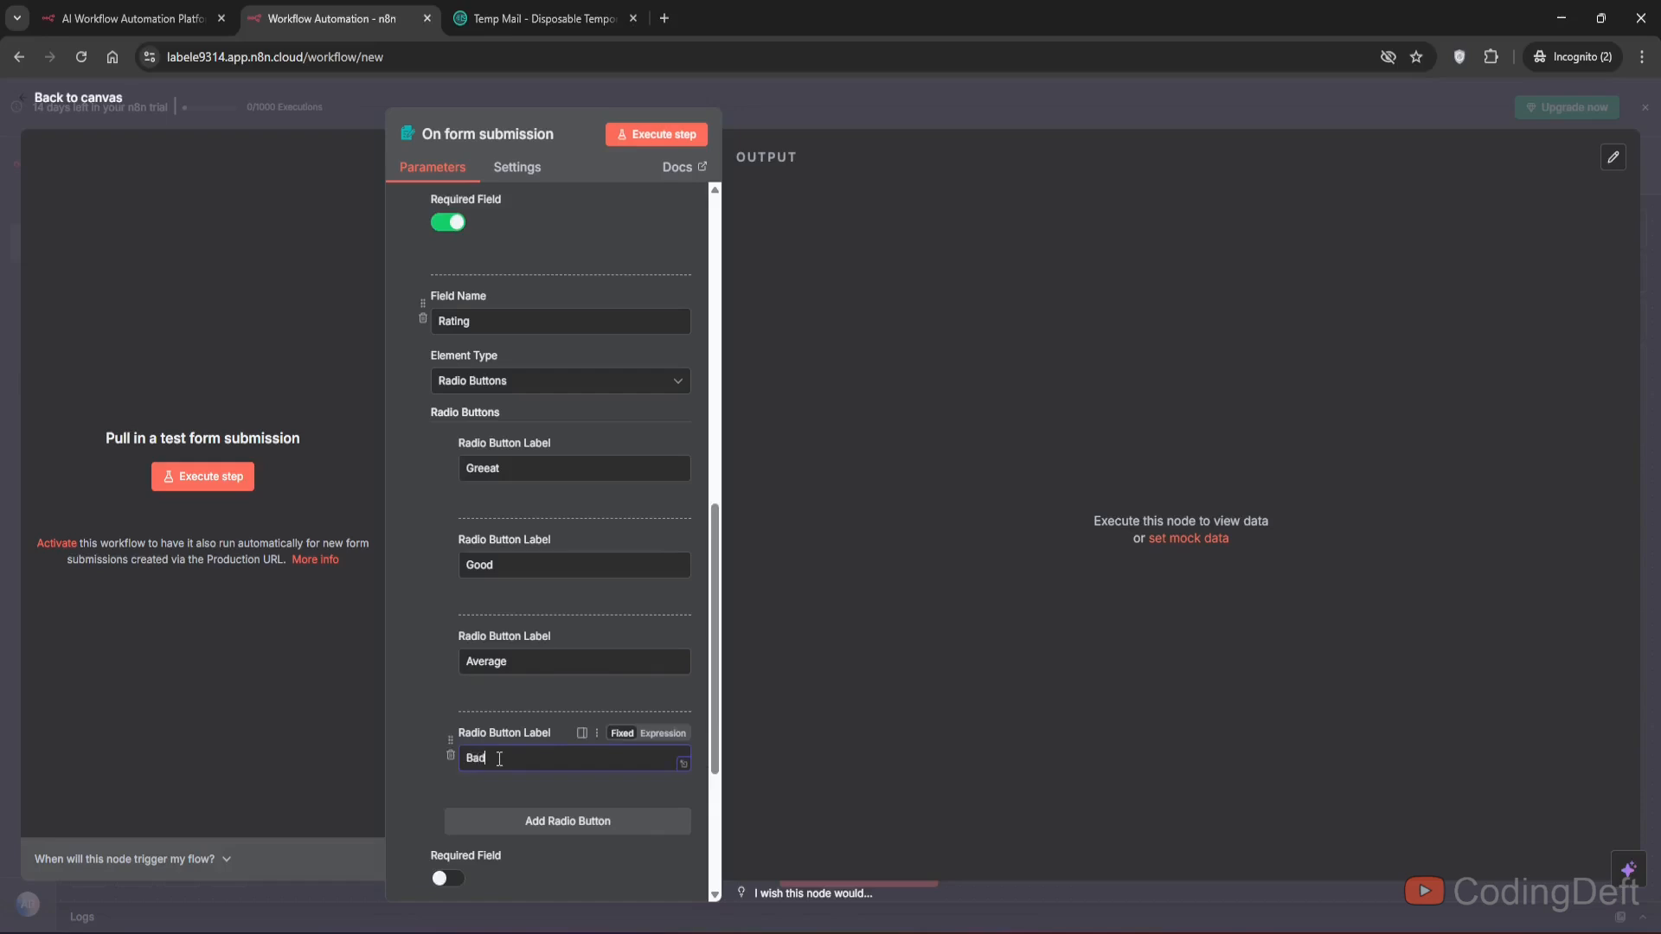
pyautogui.scroll(-3, 536, 606)
pyautogui.click(448, 607)
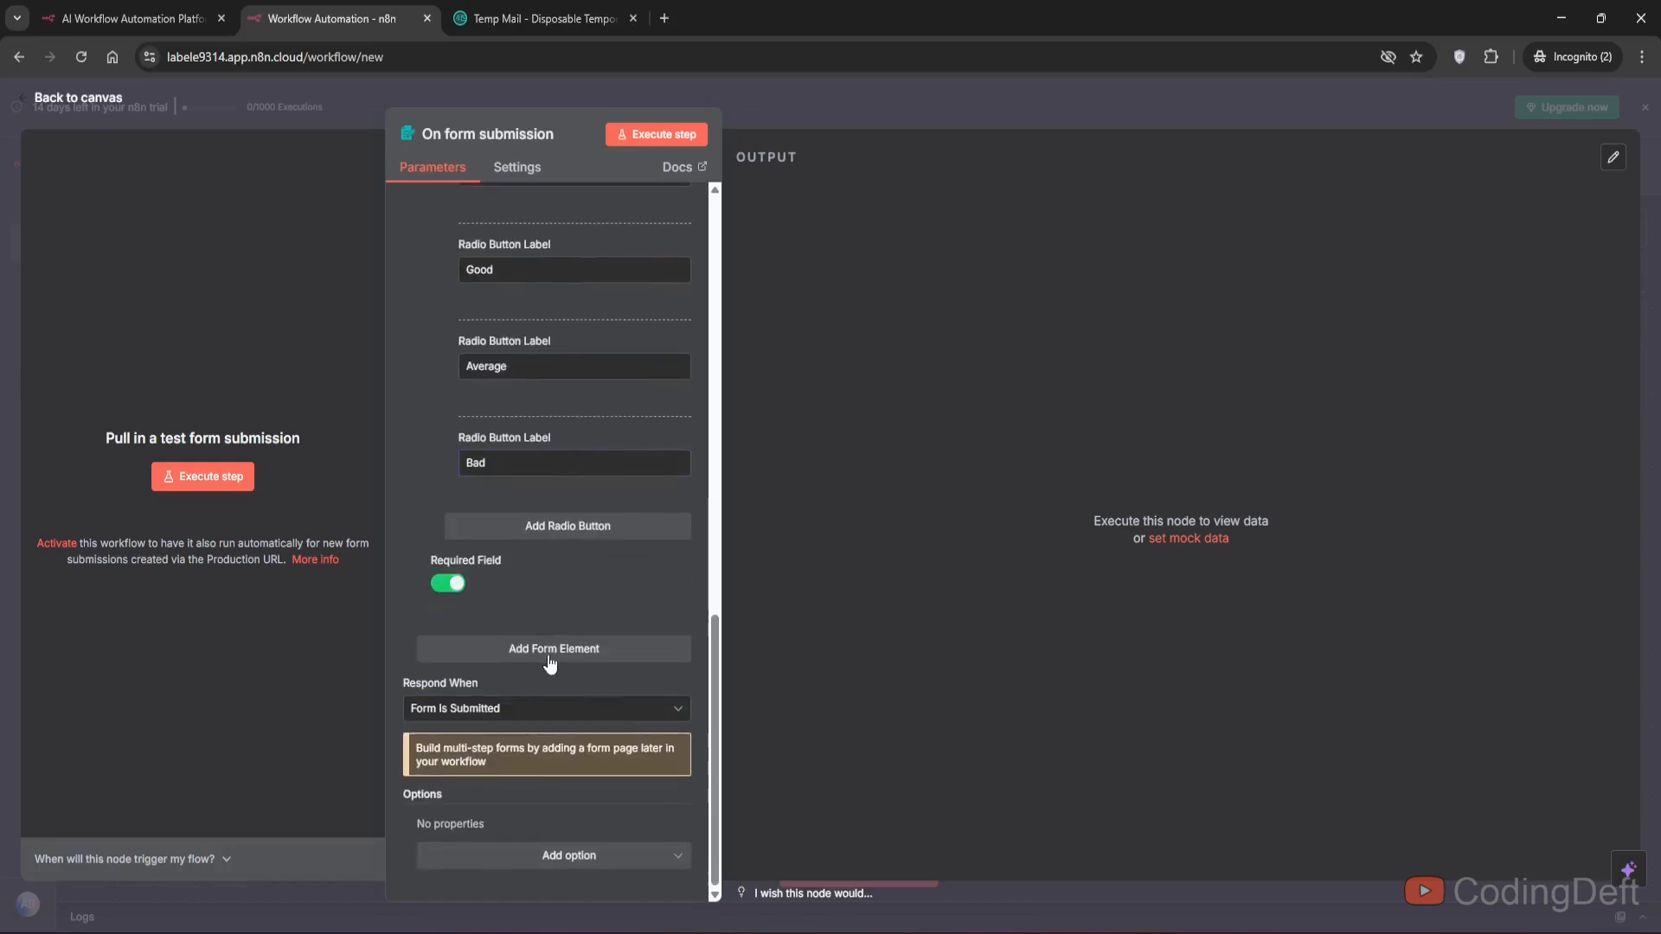
# - Add a fourth form element named Review with element type Textarea
pyautogui.click(476, 648)
pyautogui.write('Review')
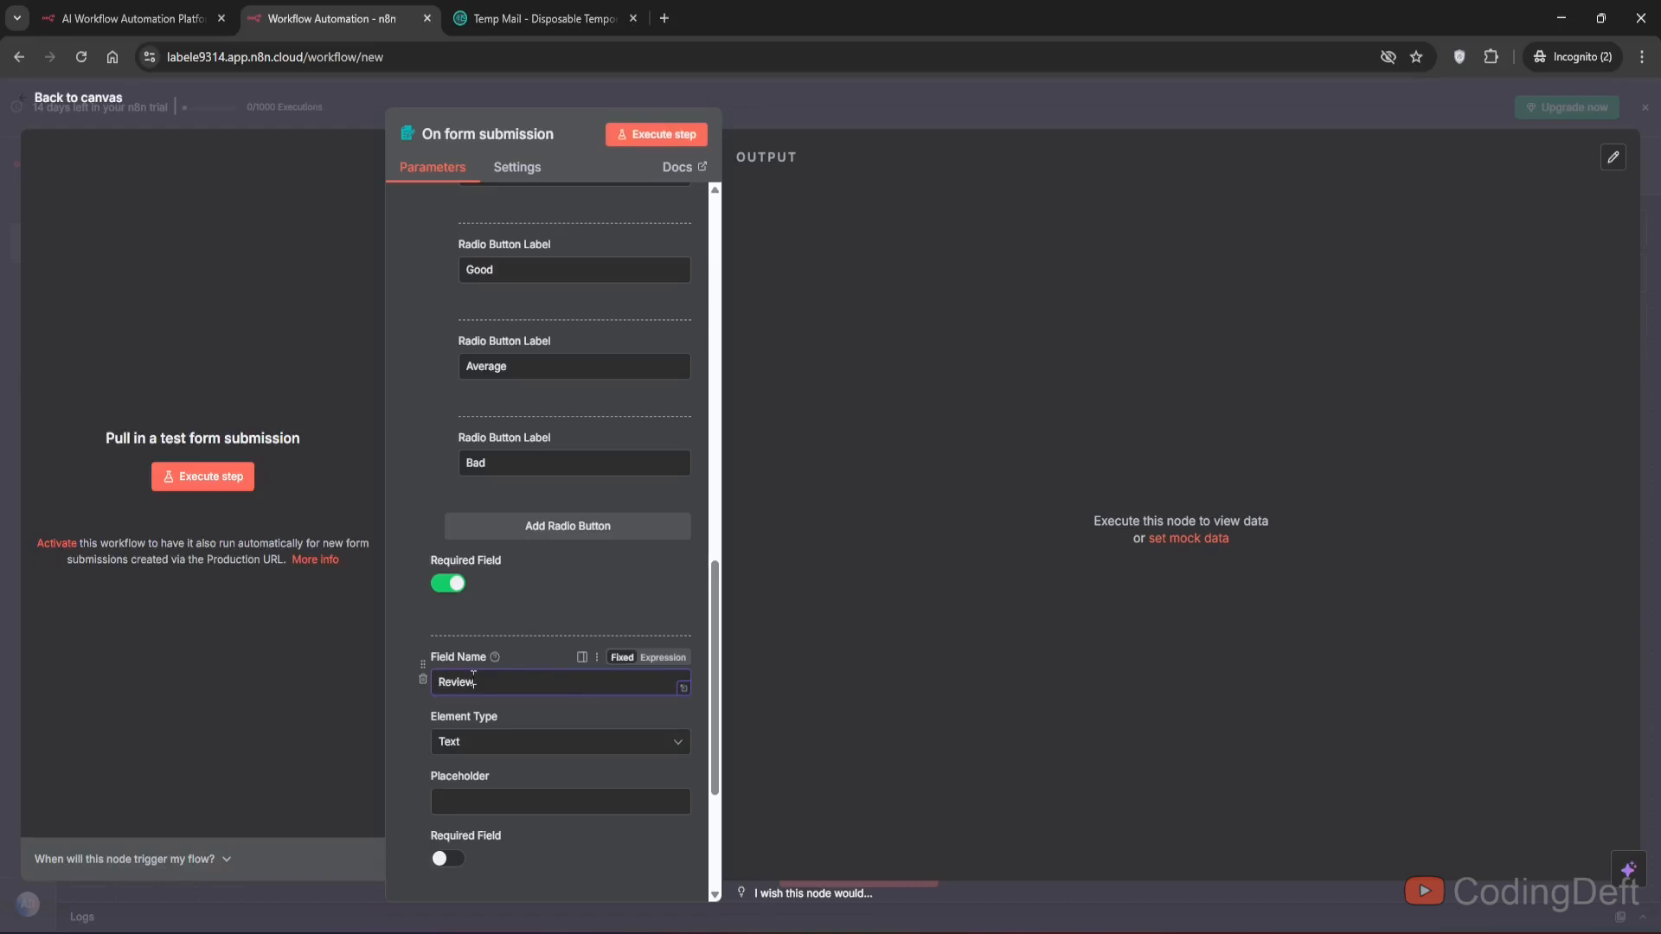
pyautogui.scroll(-2, 472, 683)
pyautogui.click(522, 563)
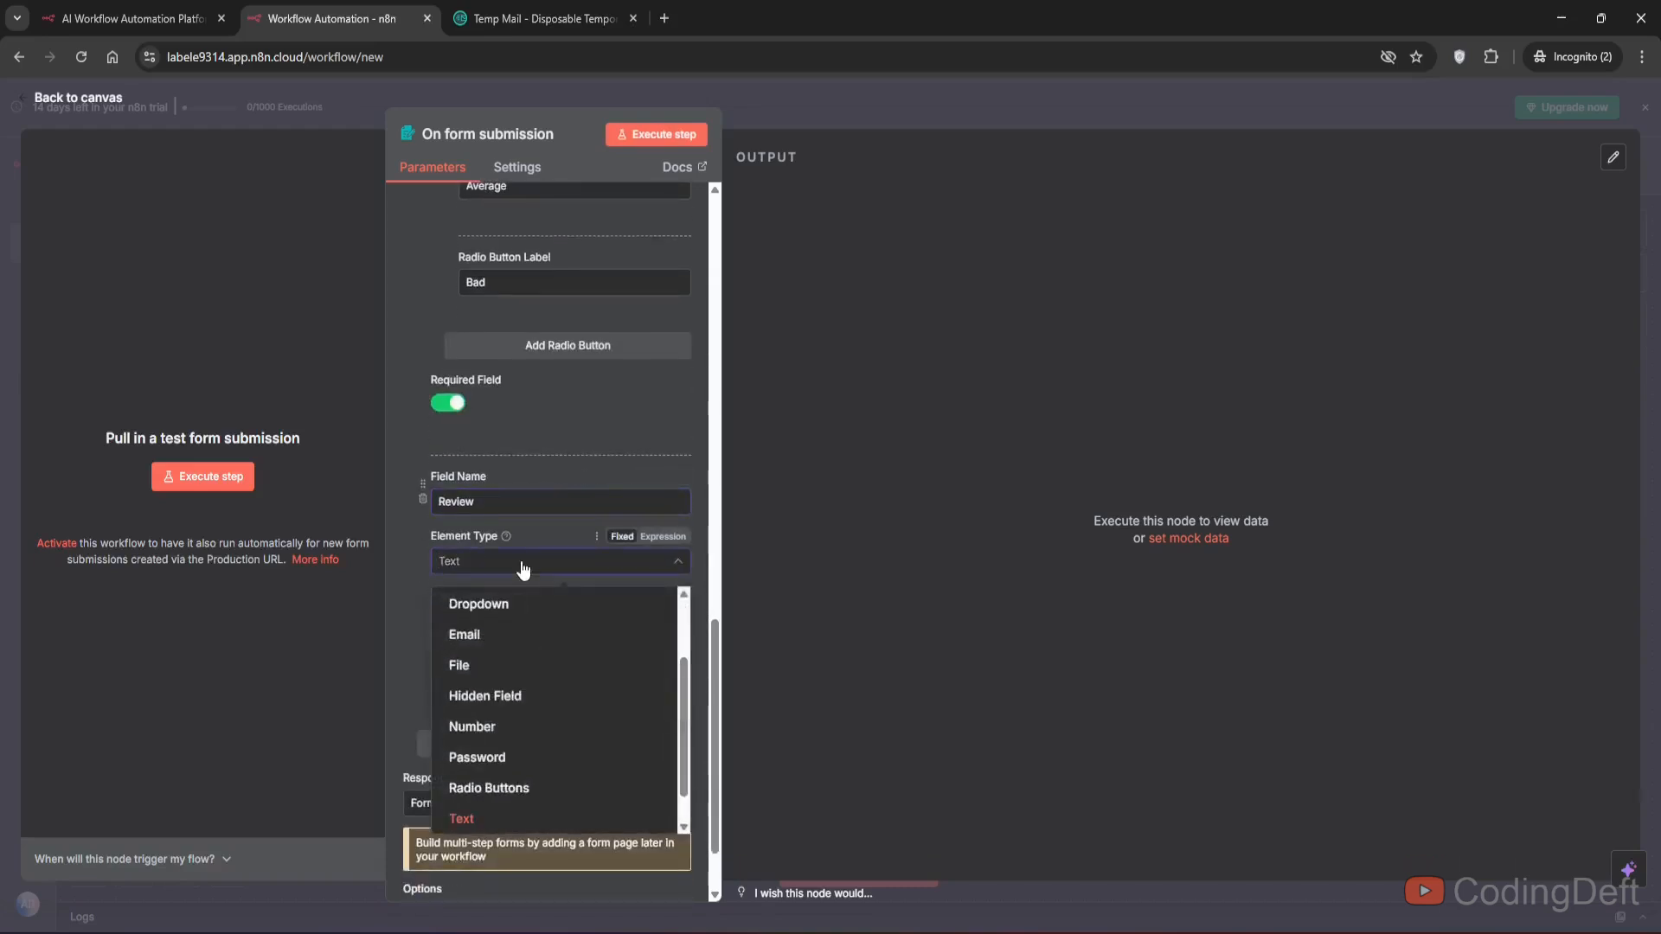
pyautogui.scroll(-1, 523, 606)
pyautogui.click(501, 632)
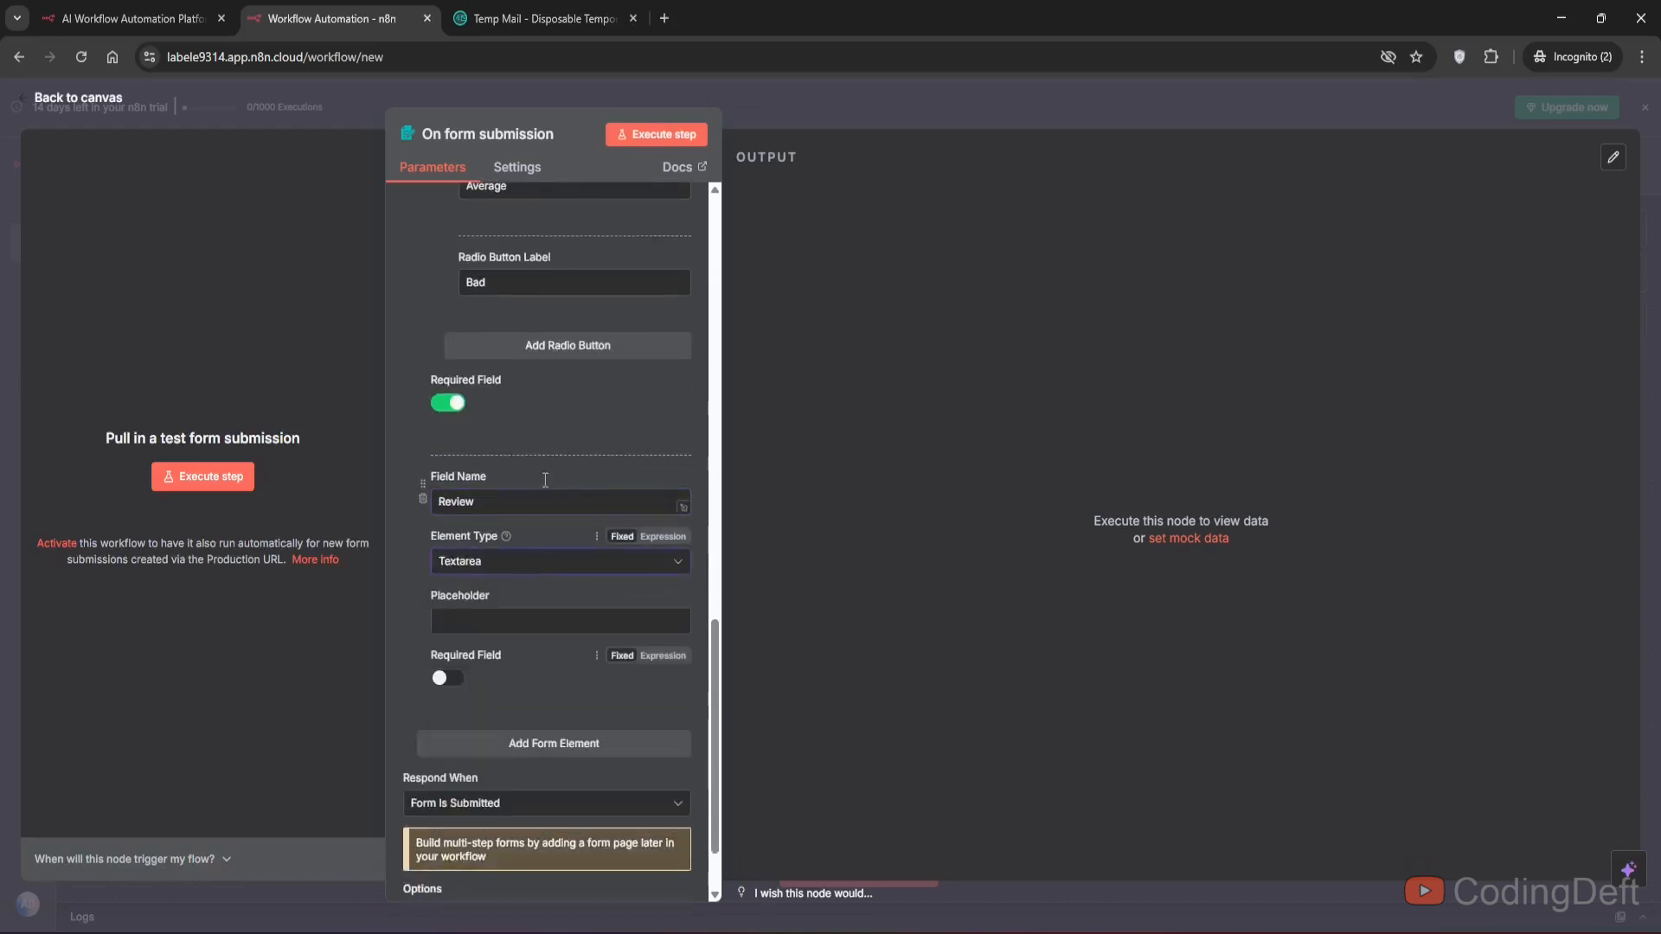
# - Execute the form step and fill in a name and an email address in the test form
pyautogui.scroll(3, 559, 427)
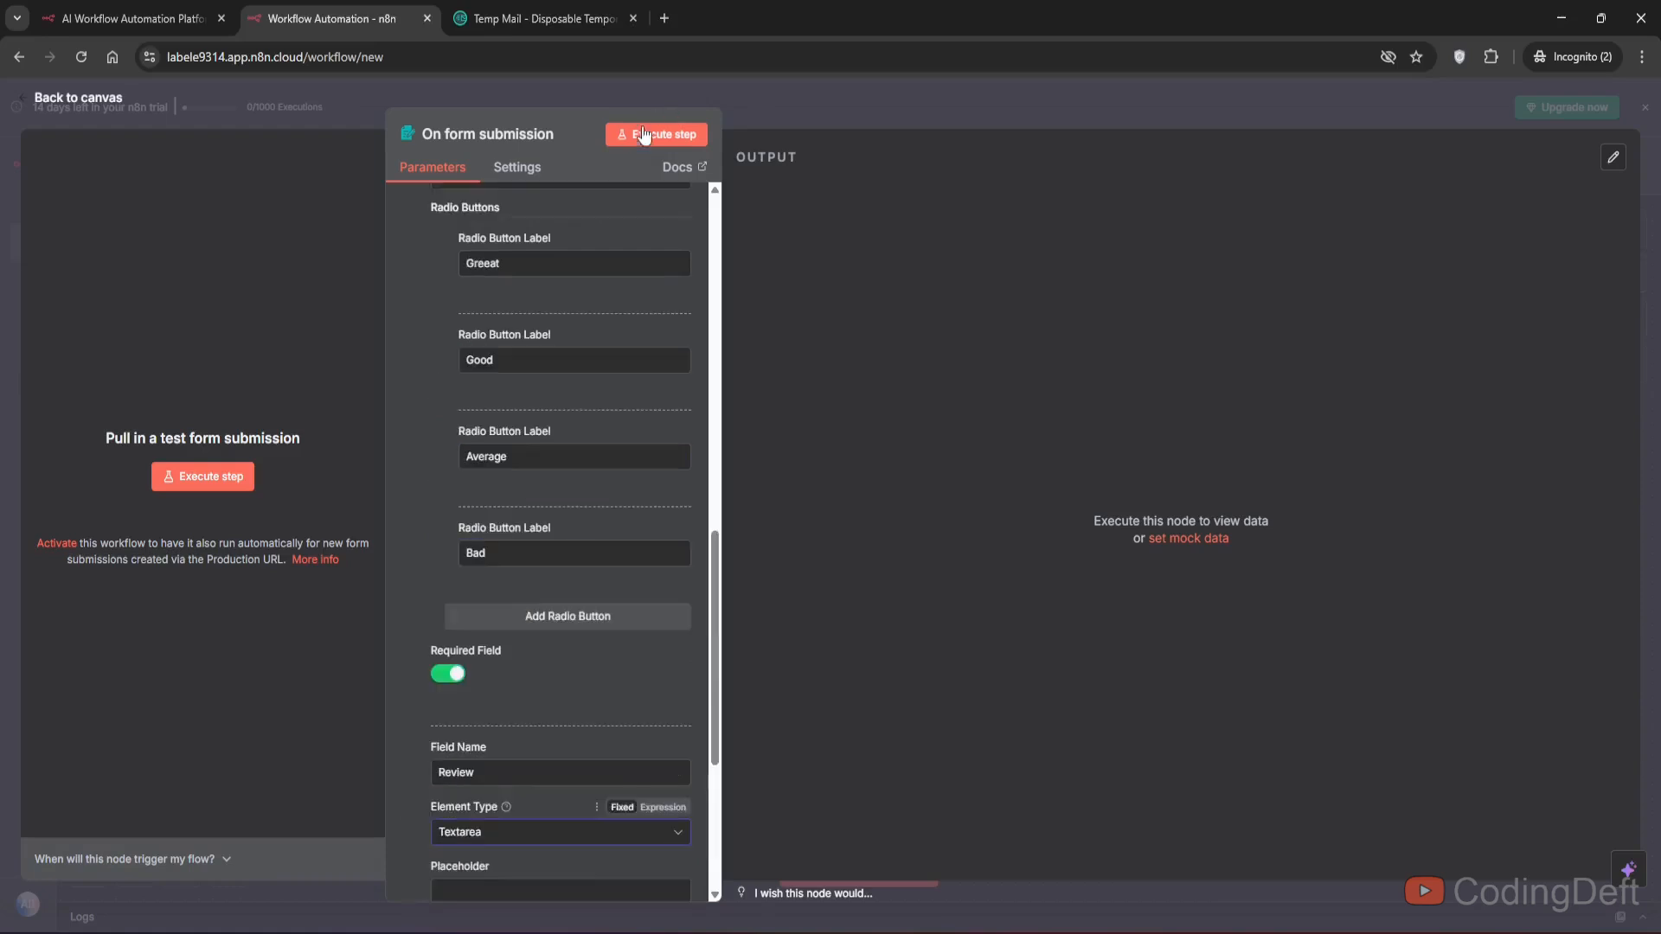
pyautogui.click(640, 133)
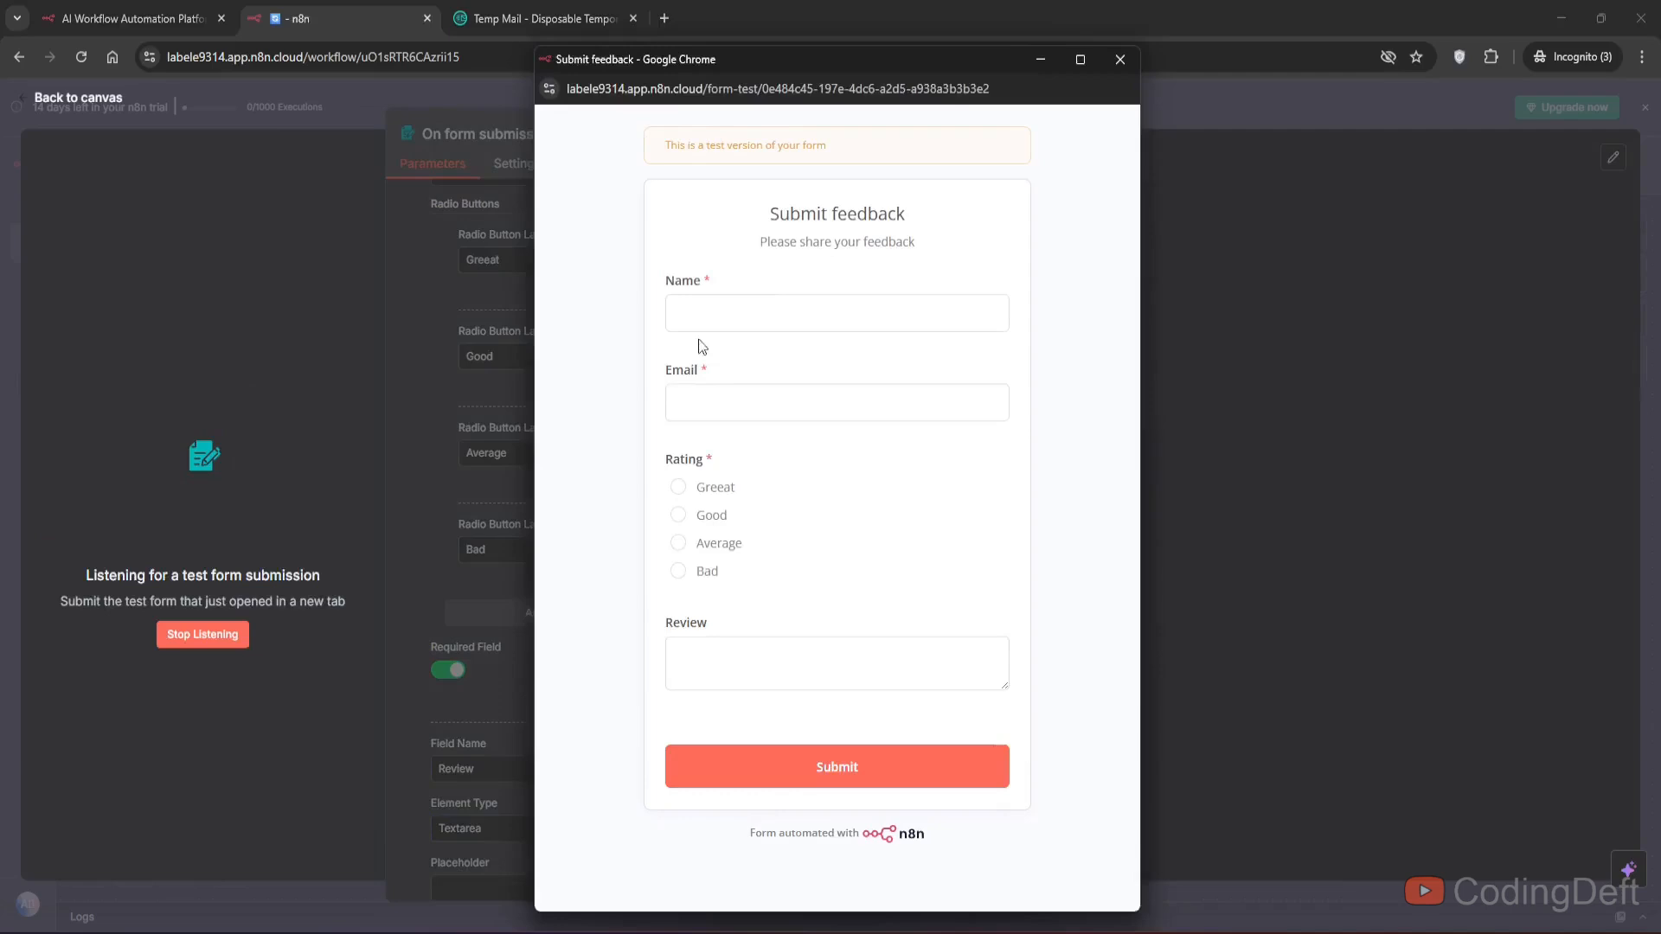
pyautogui.click(755, 330)
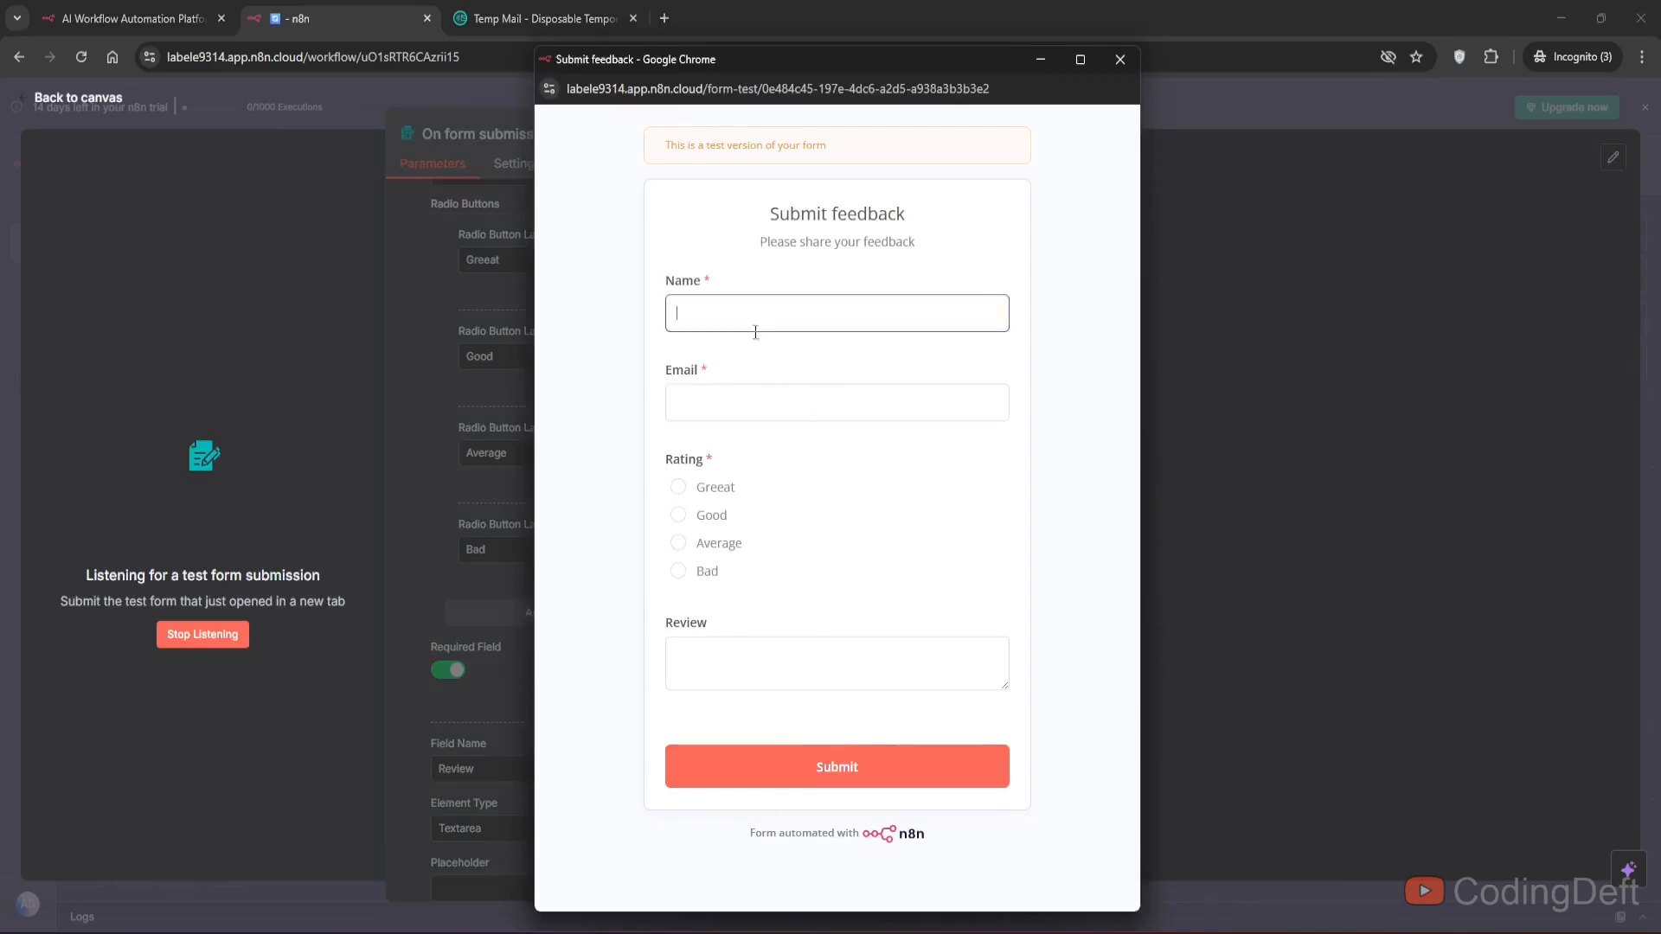
pyautogui.write('Abhi')
pyautogui.click(722, 413)
pyautogui.write('a')
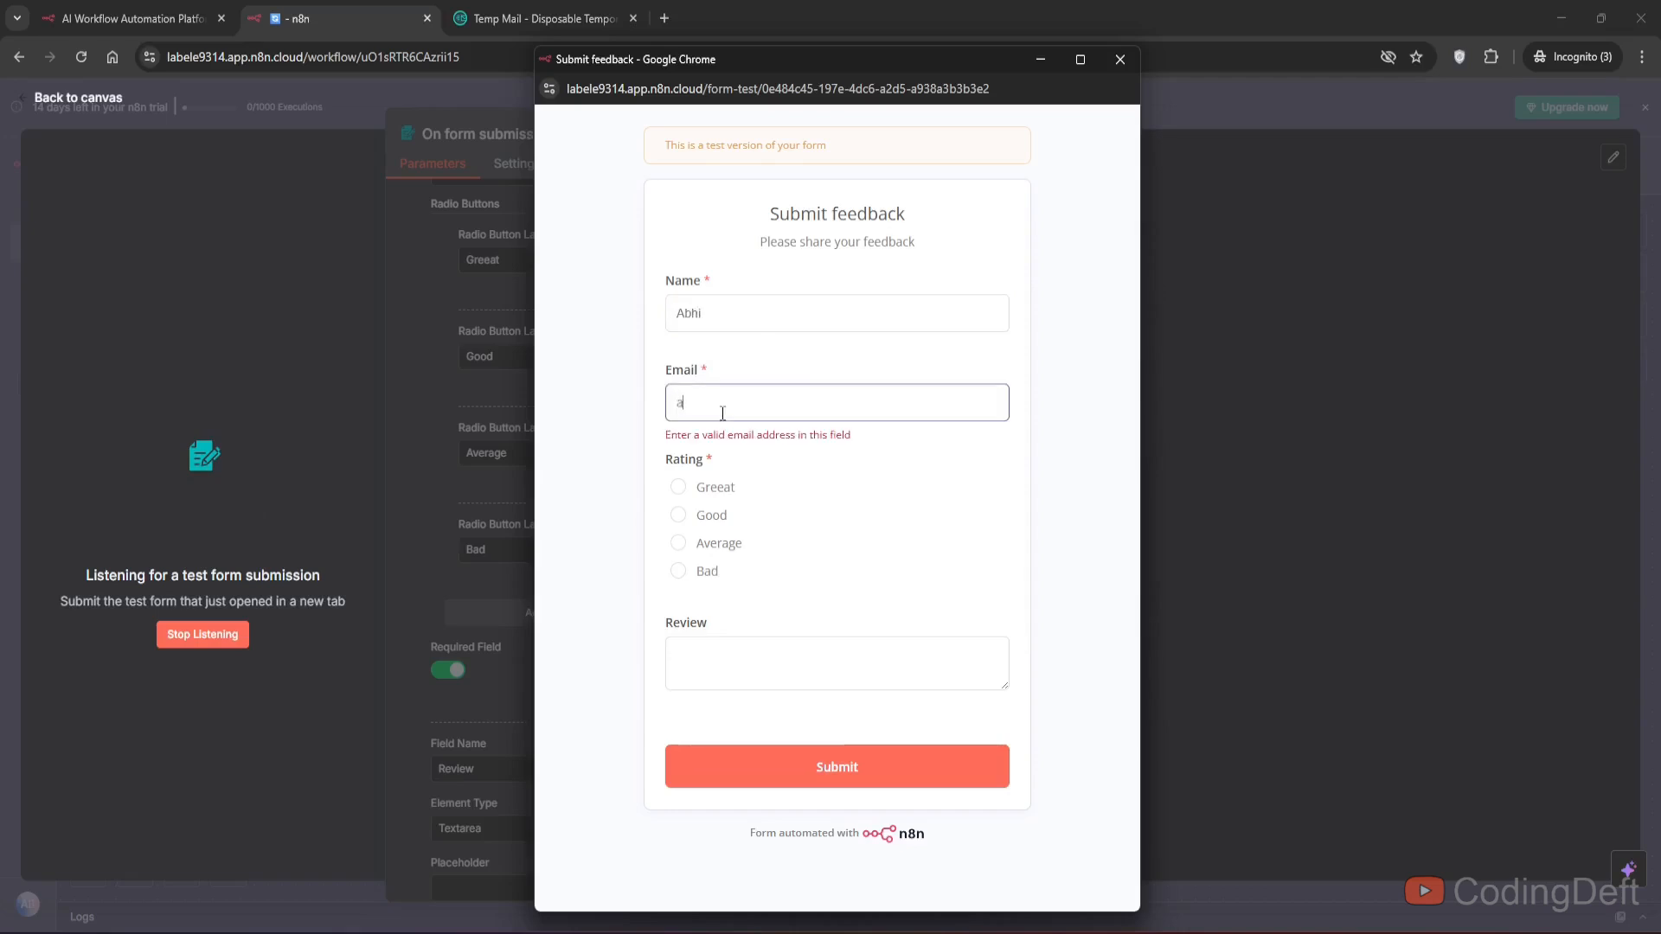
pyautogui.write('bhi@exa')
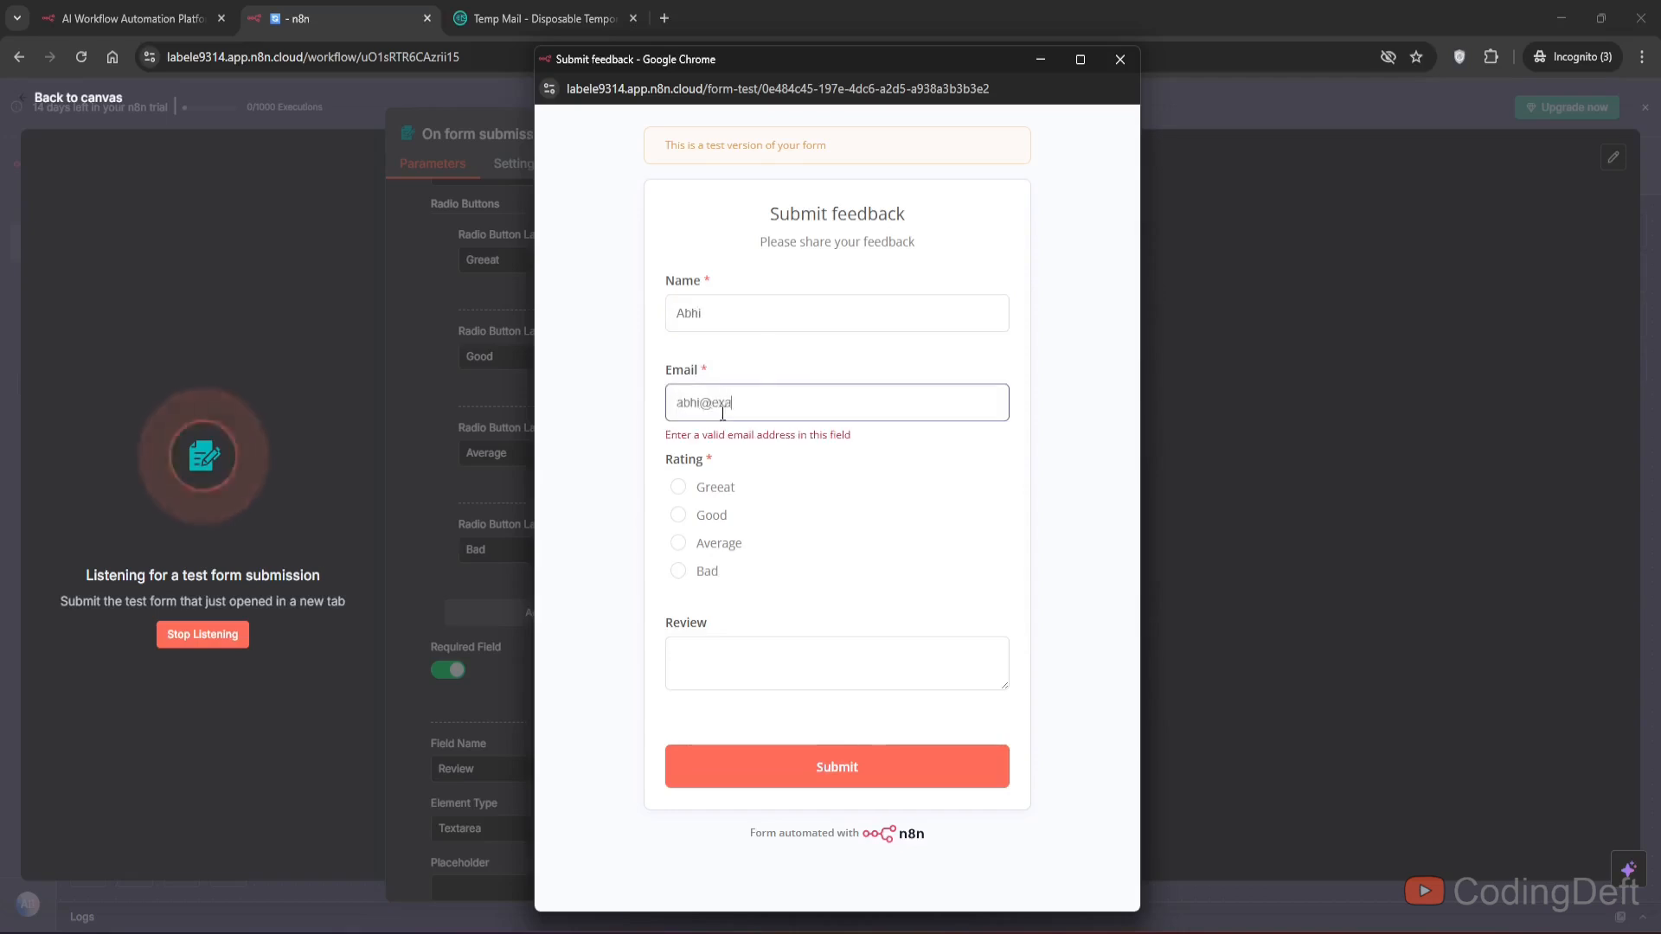
pyautogui.write('mple.com')
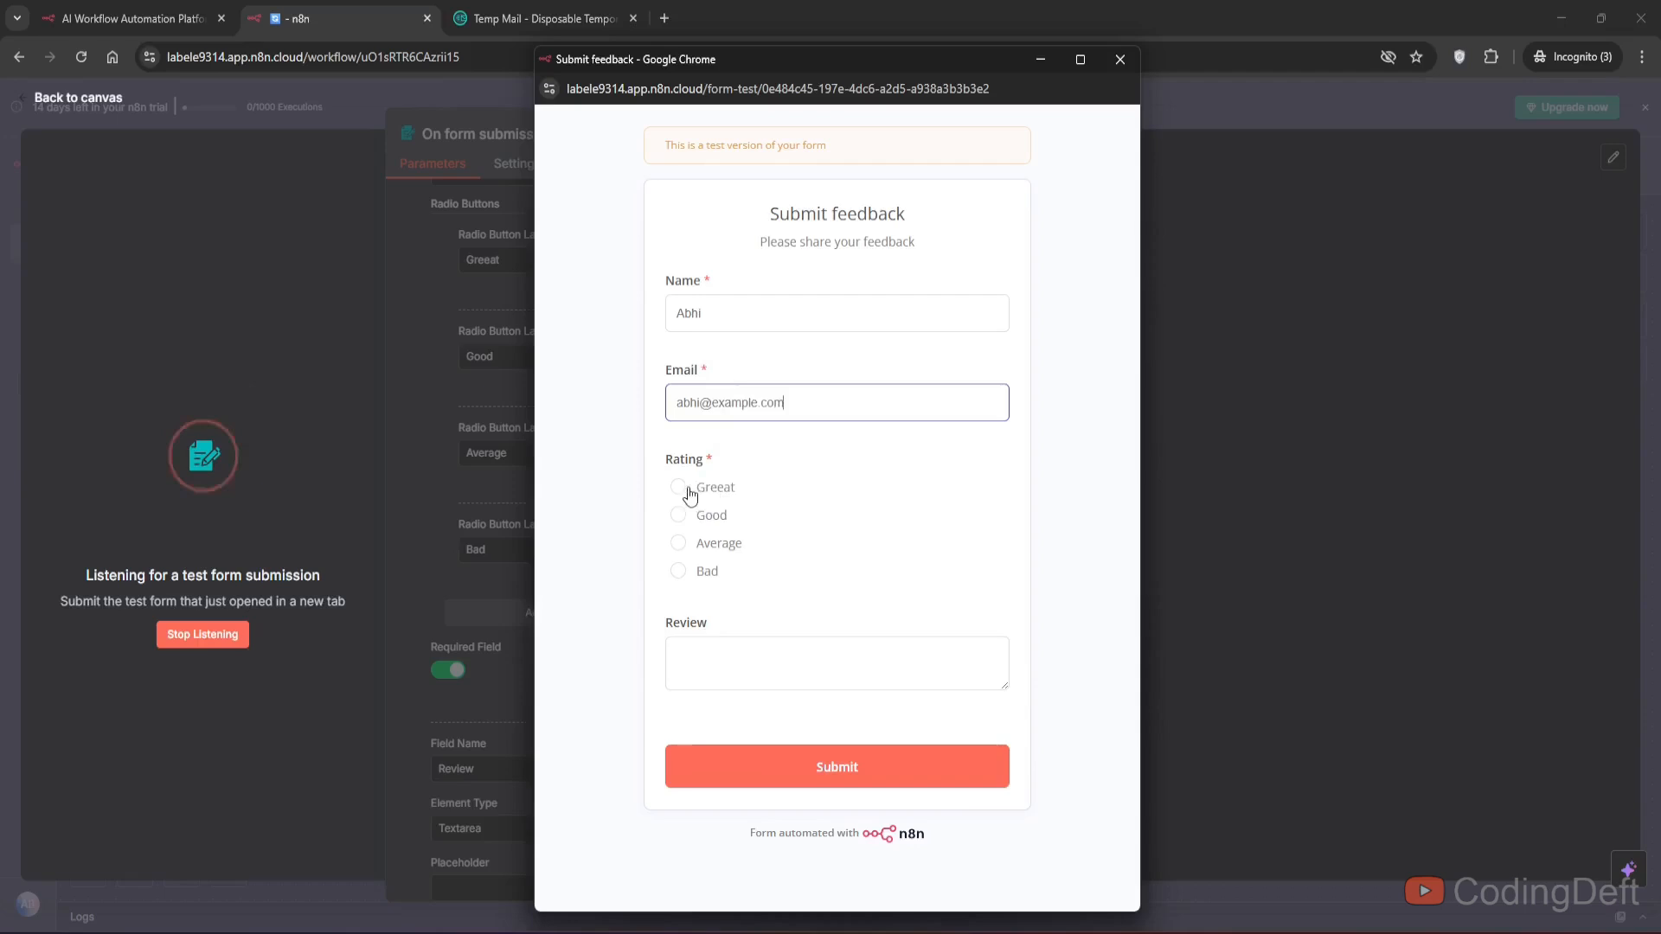
# - Choose Good as the rating, enter the review "works well", submit the test form and close its window
pyautogui.click(679, 488)
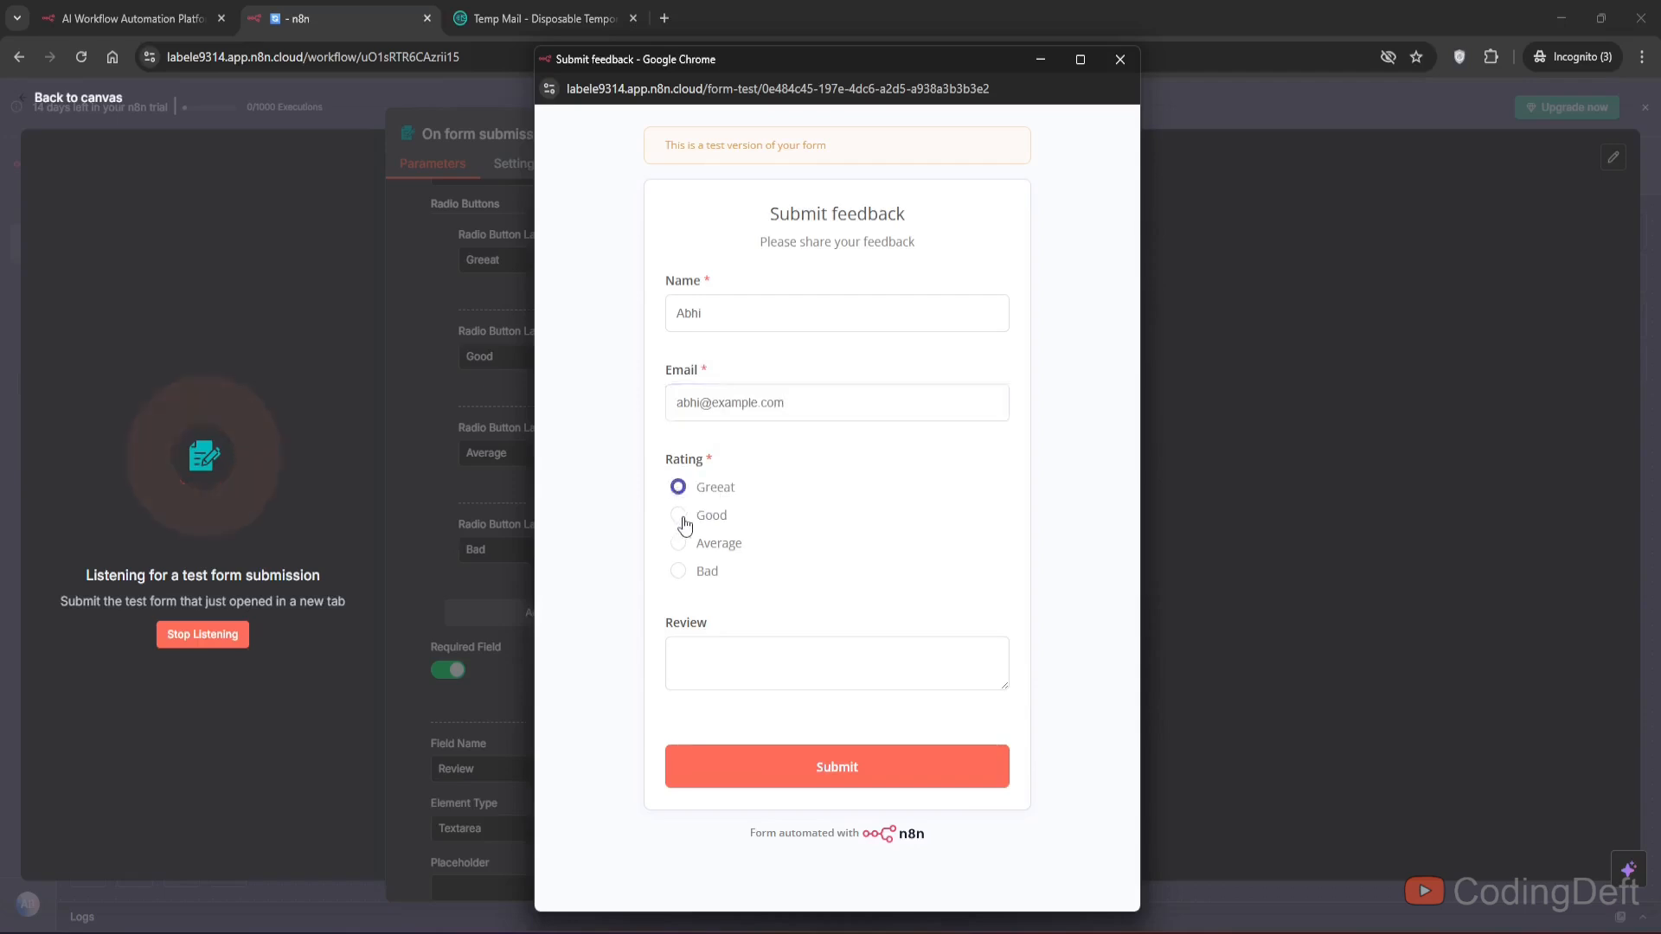
pyautogui.click(680, 517)
pyautogui.click(730, 666)
pyautogui.write('works wel')
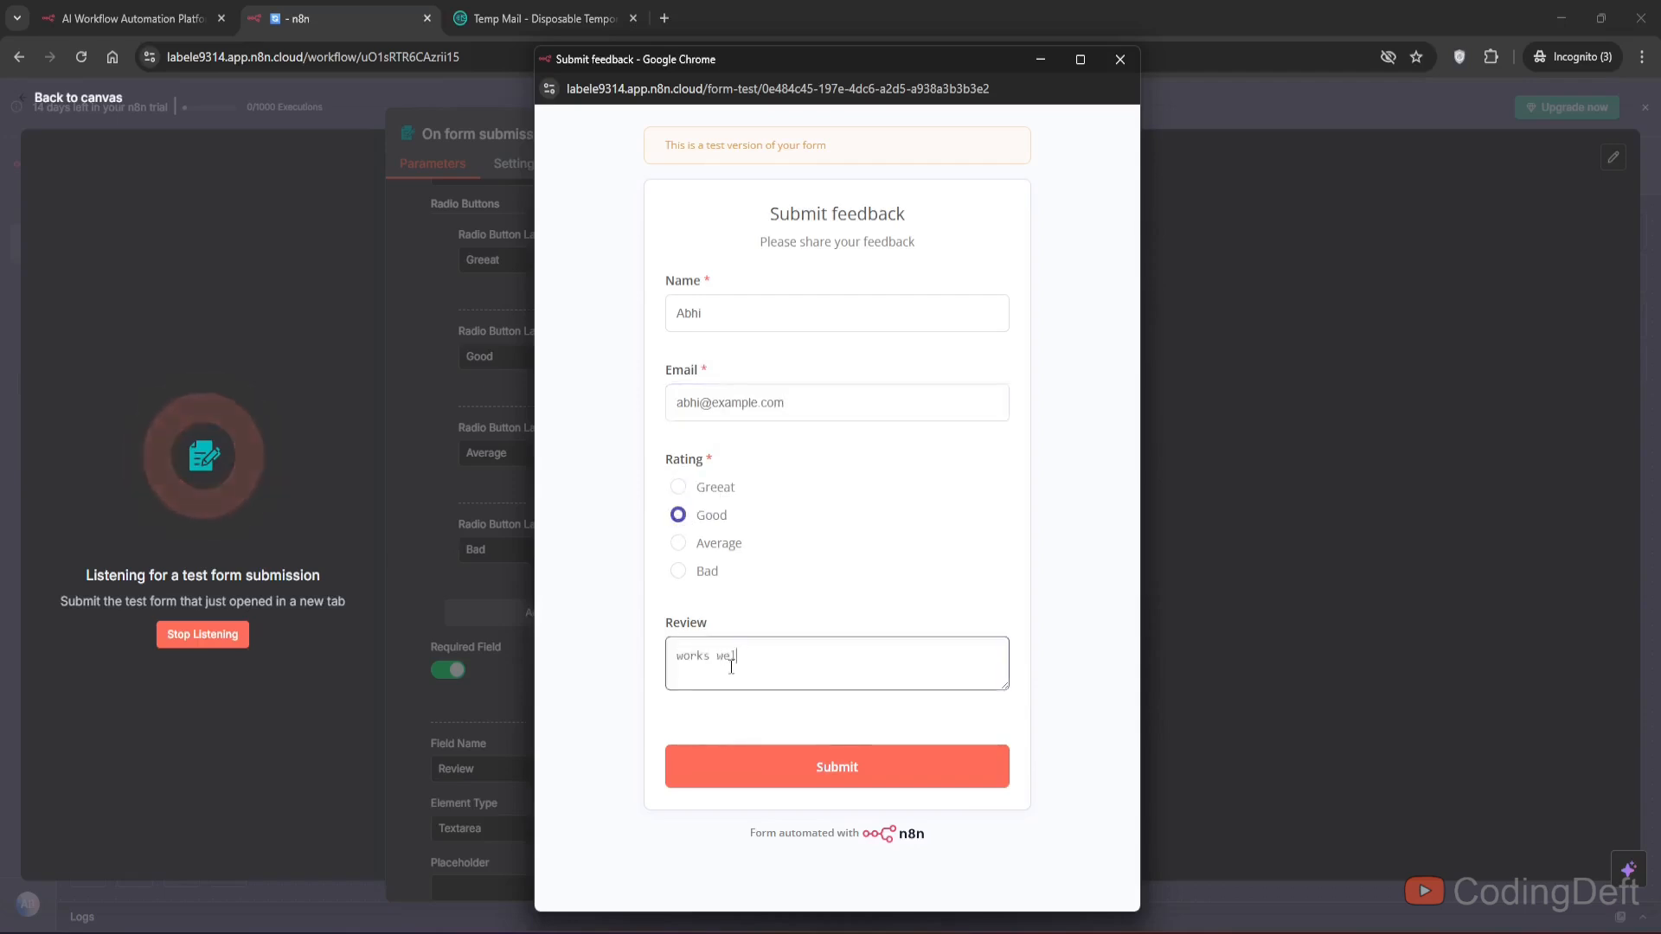
pyautogui.write('l')
pyautogui.click(823, 766)
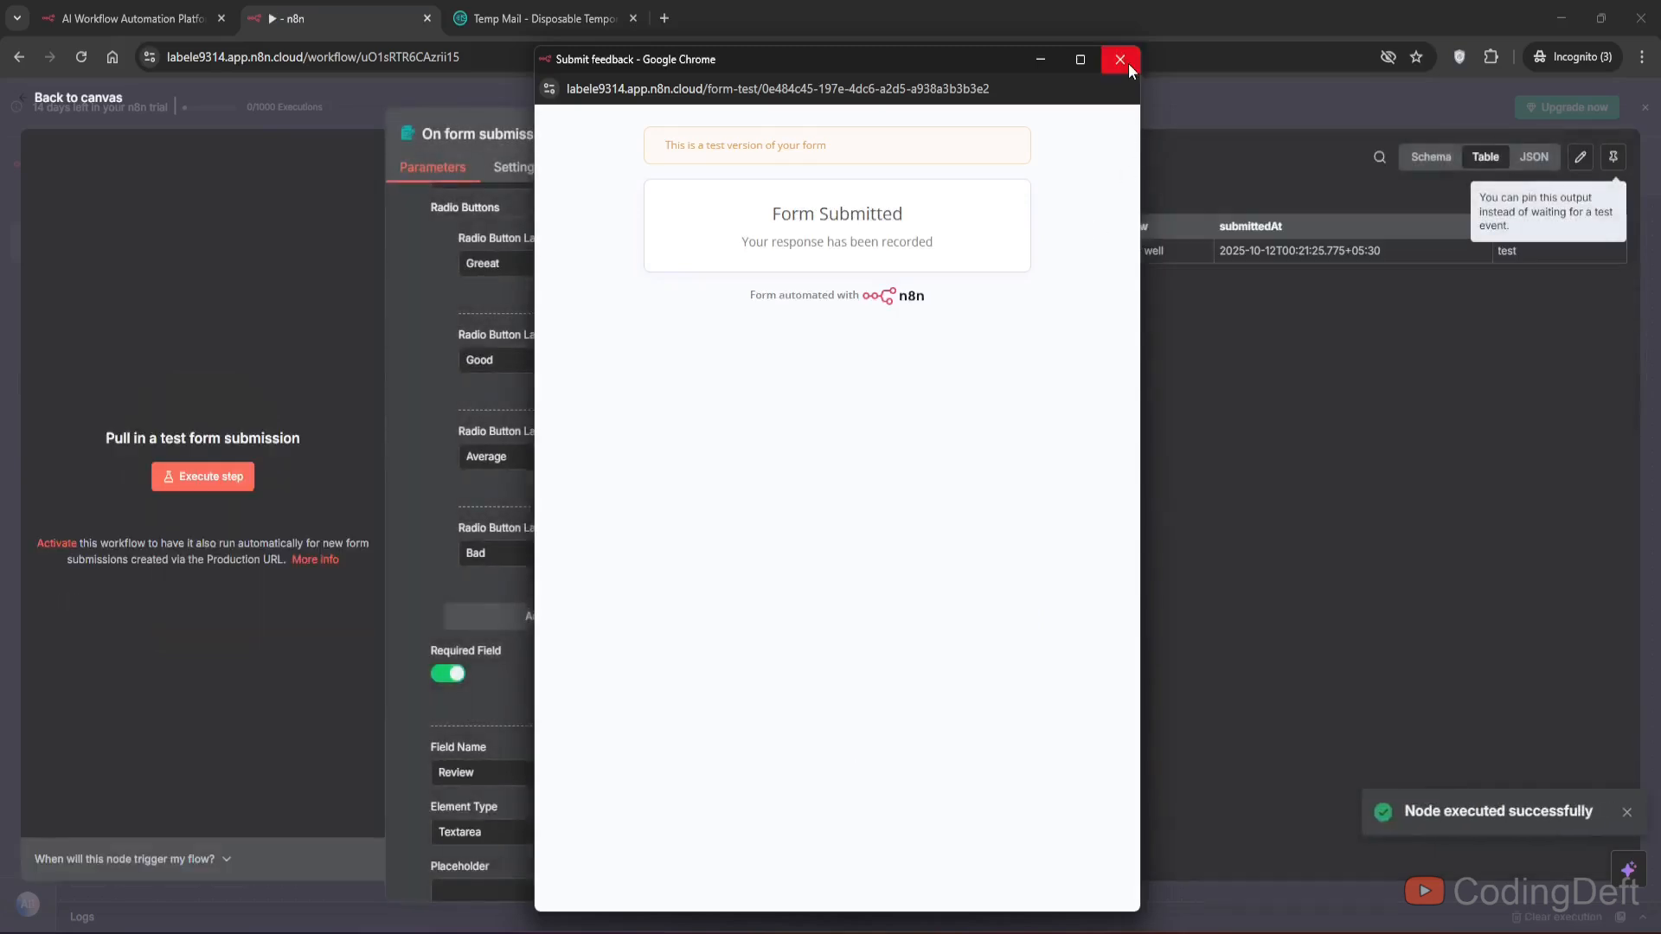
pyautogui.click(1121, 60)
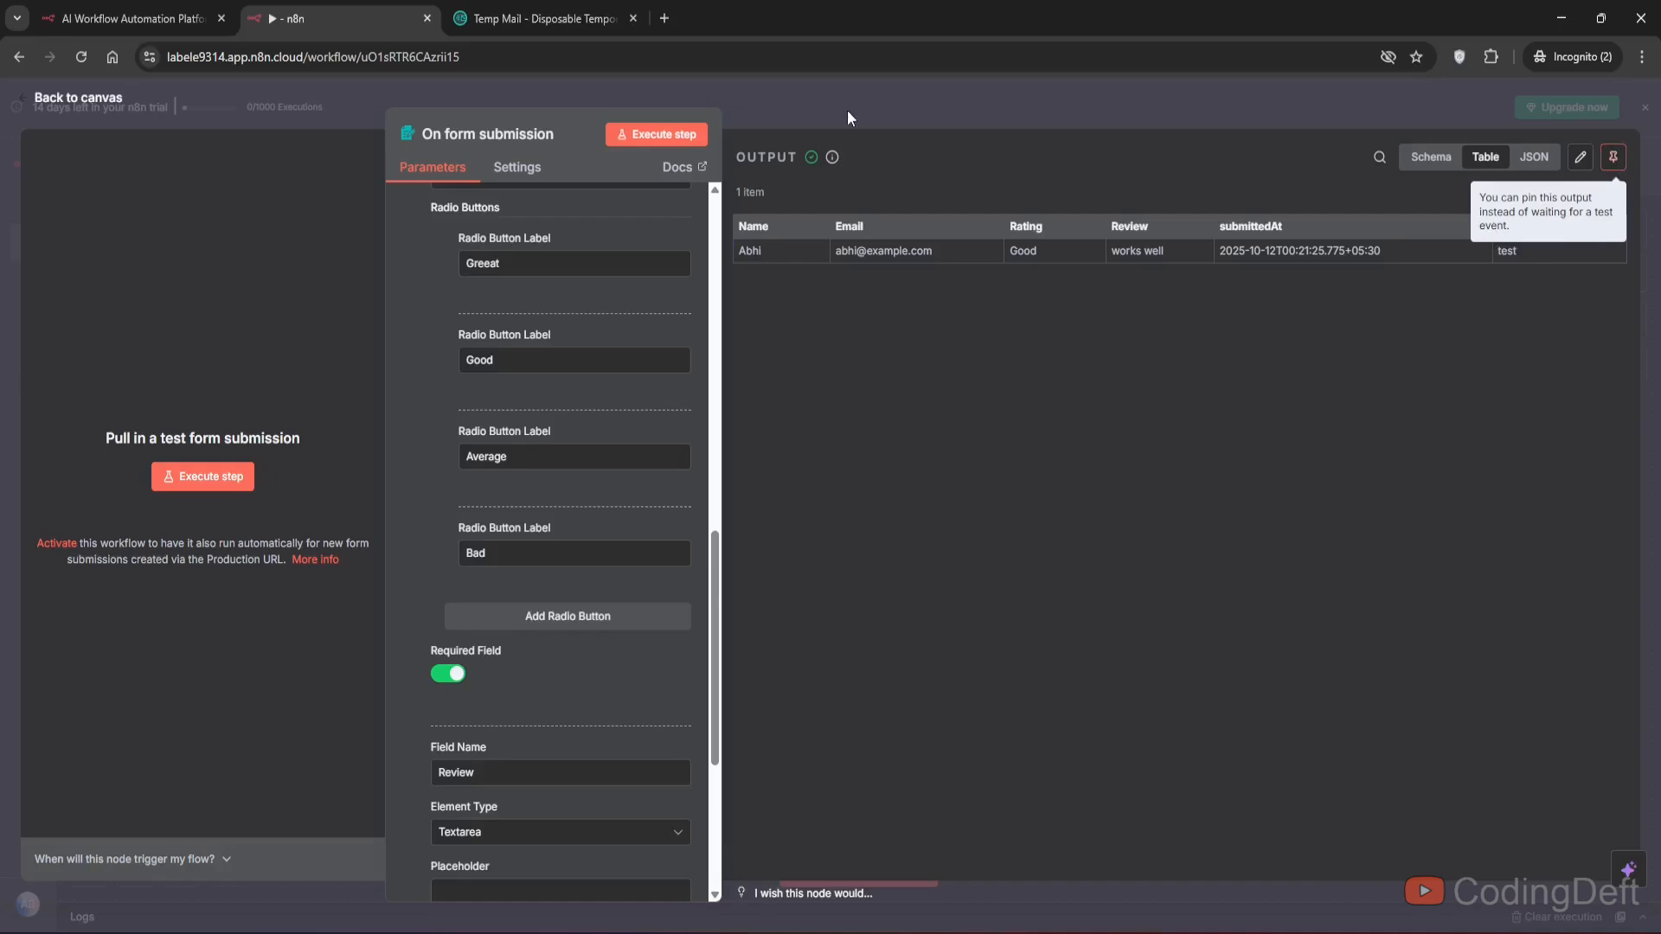
# - Pin the form submission output data and view it in Schema, JSON and Table layouts
pyautogui.click(1613, 157)
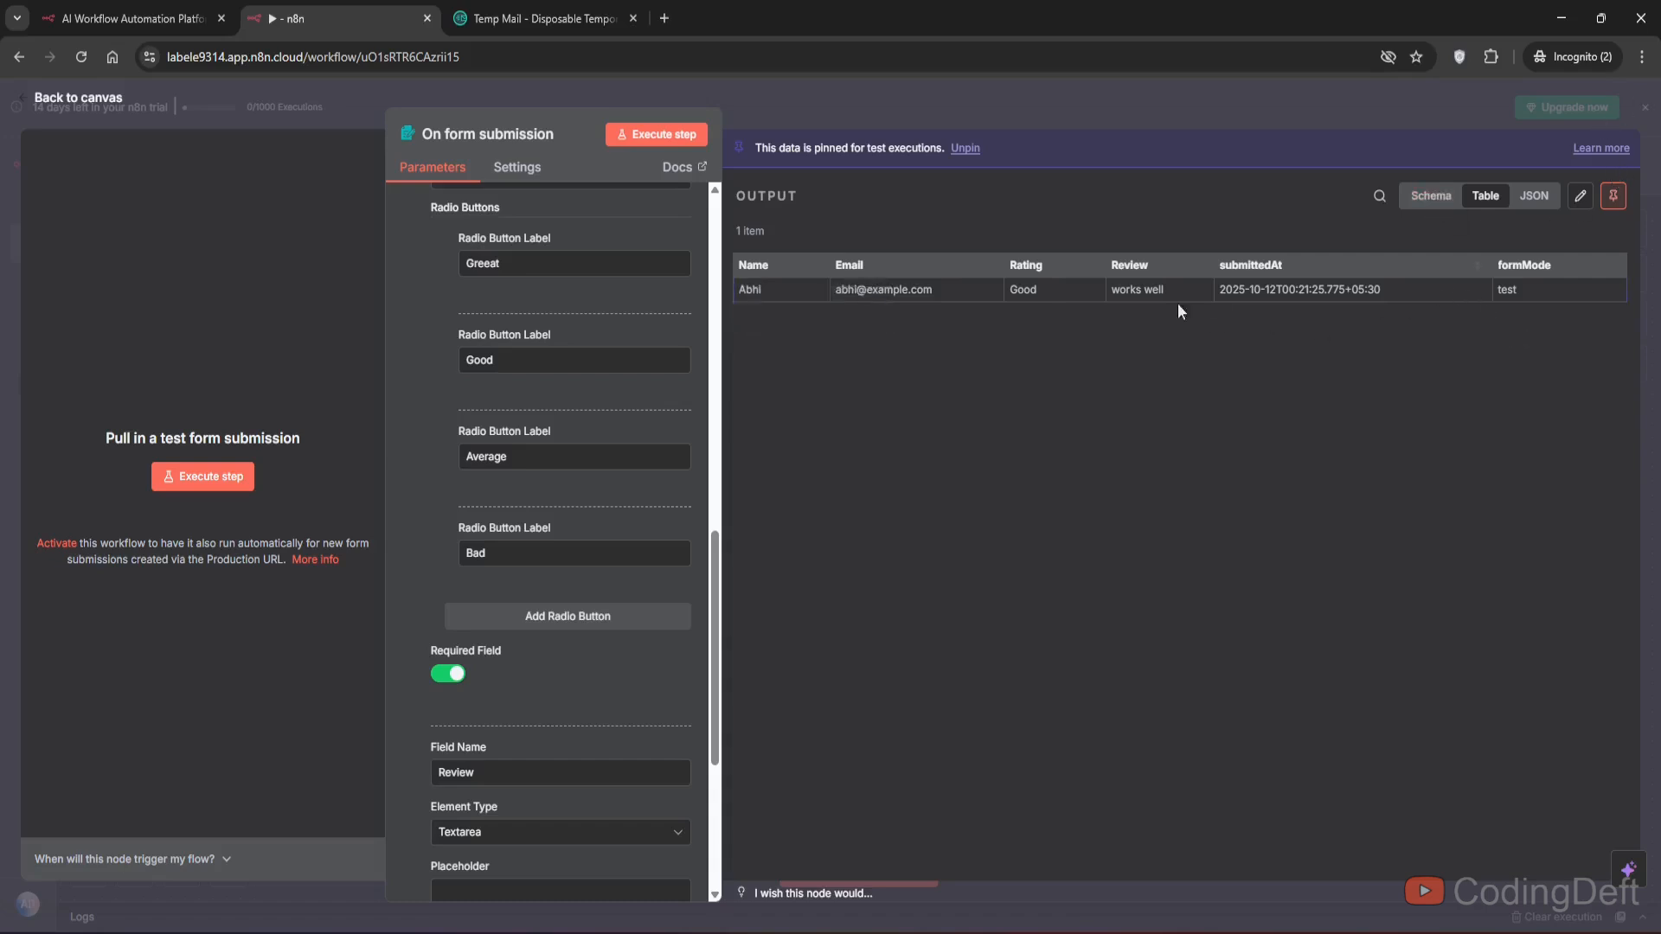
pyautogui.click(1432, 196)
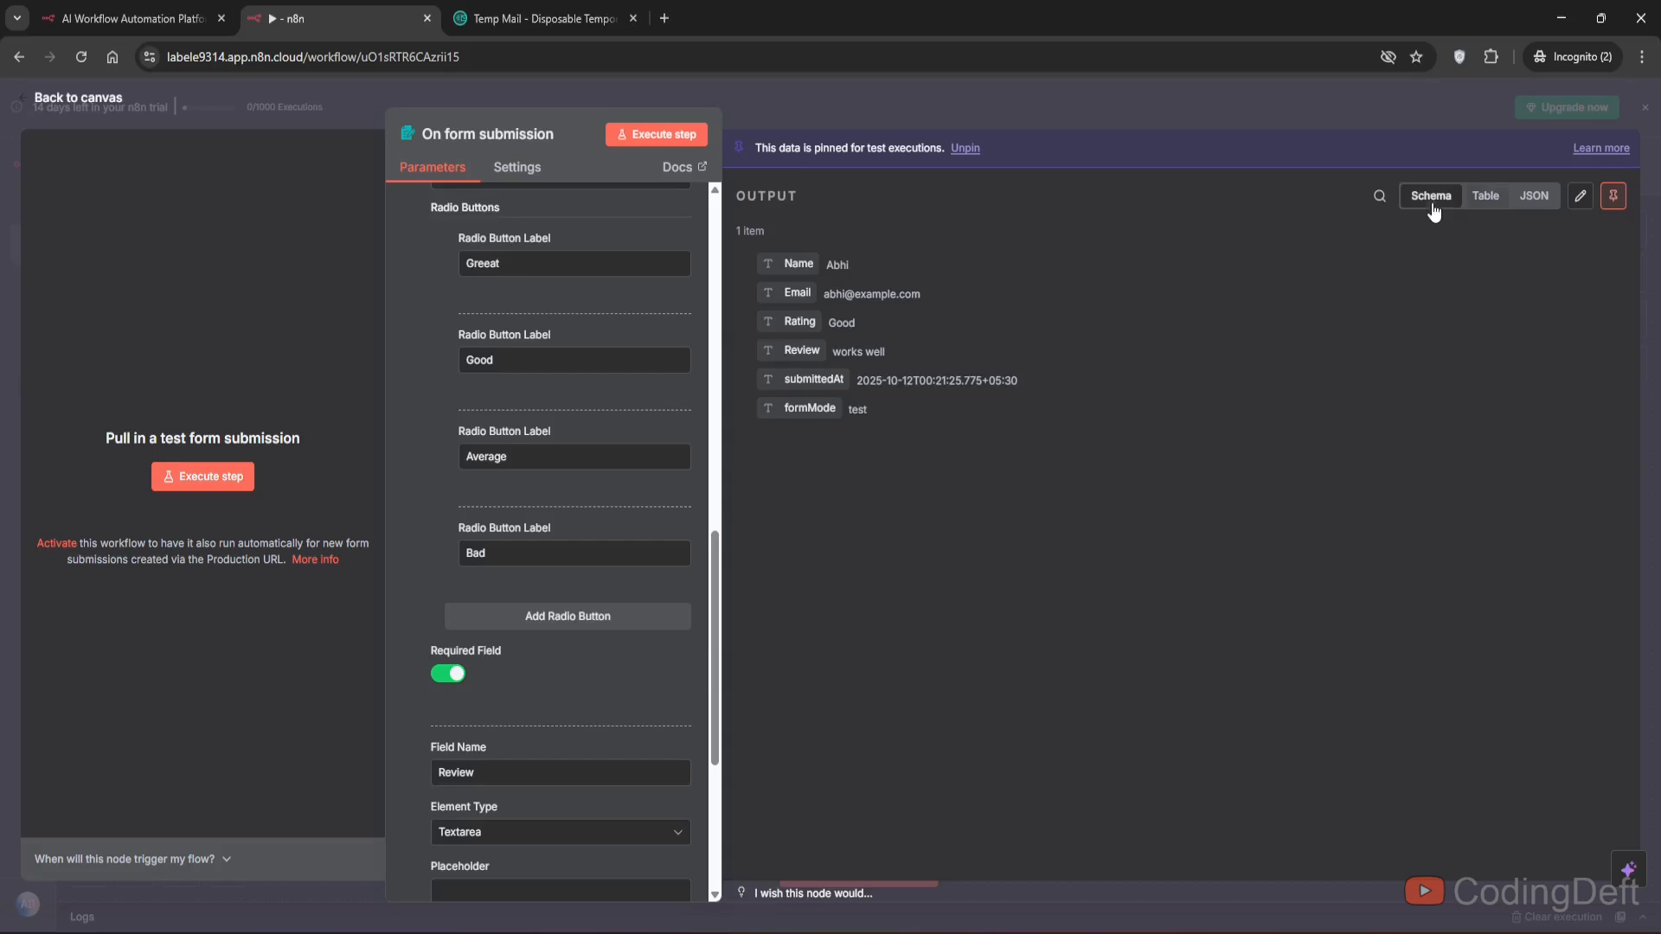
pyautogui.click(1534, 196)
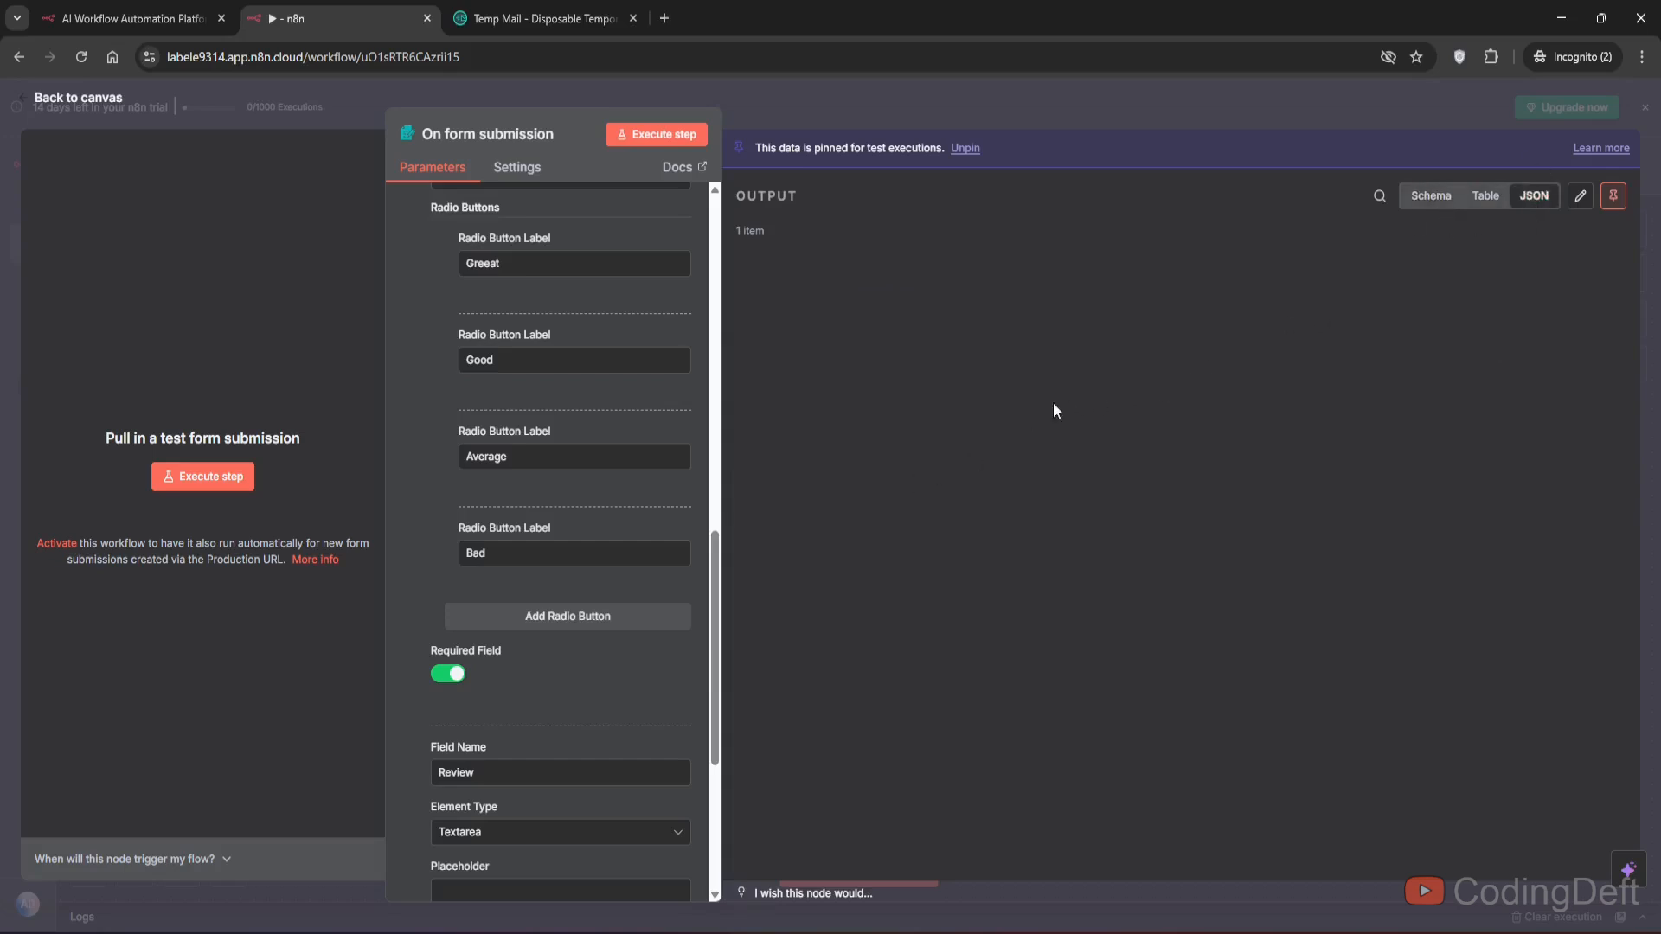
pyautogui.click(1485, 196)
# - Correct the first Rating radio button label to Great and return to the canvas
pyautogui.scroll(5, 546, 547)
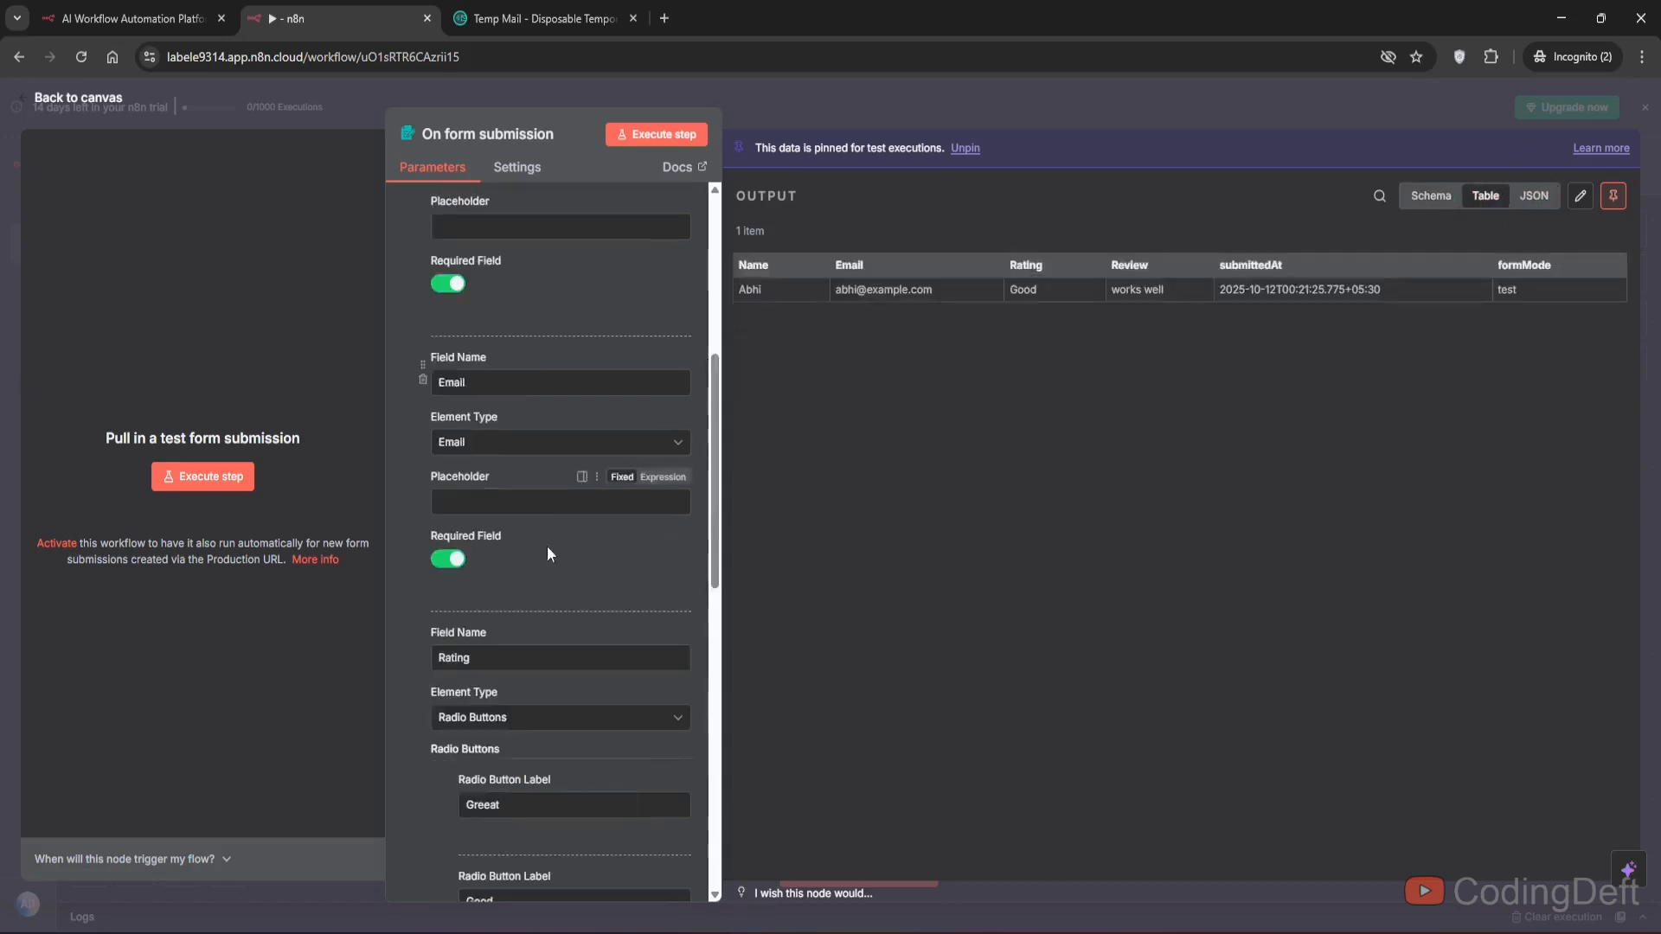
pyautogui.scroll(-1, 489, 702)
pyautogui.click(488, 716)
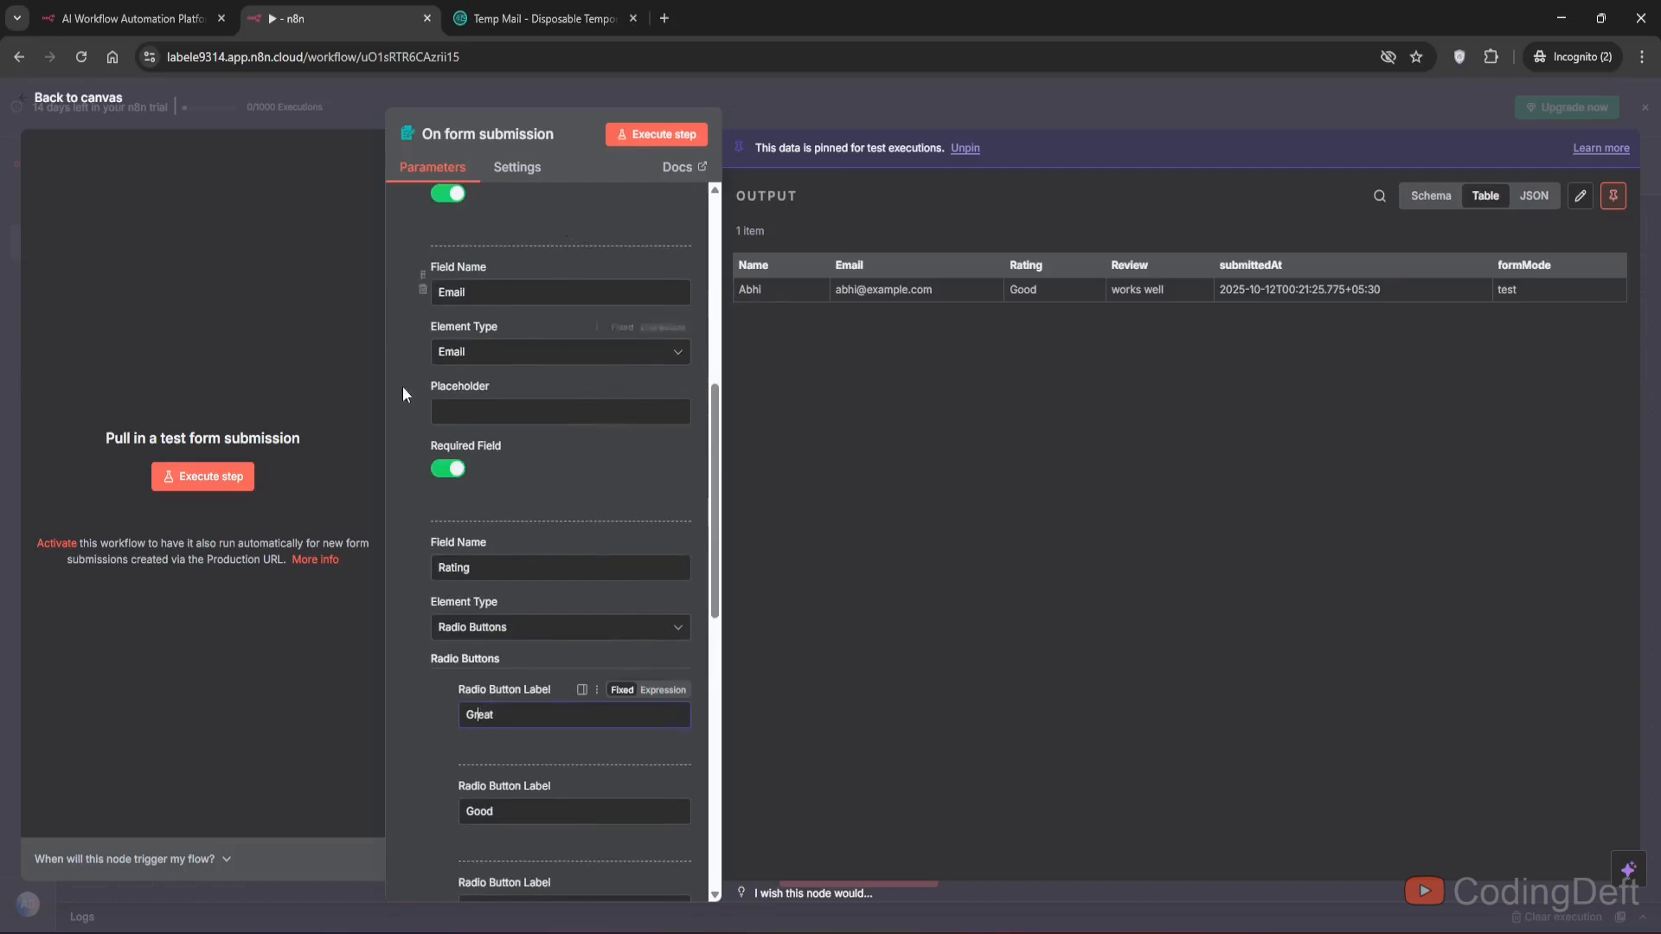
pyautogui.click(63, 100)
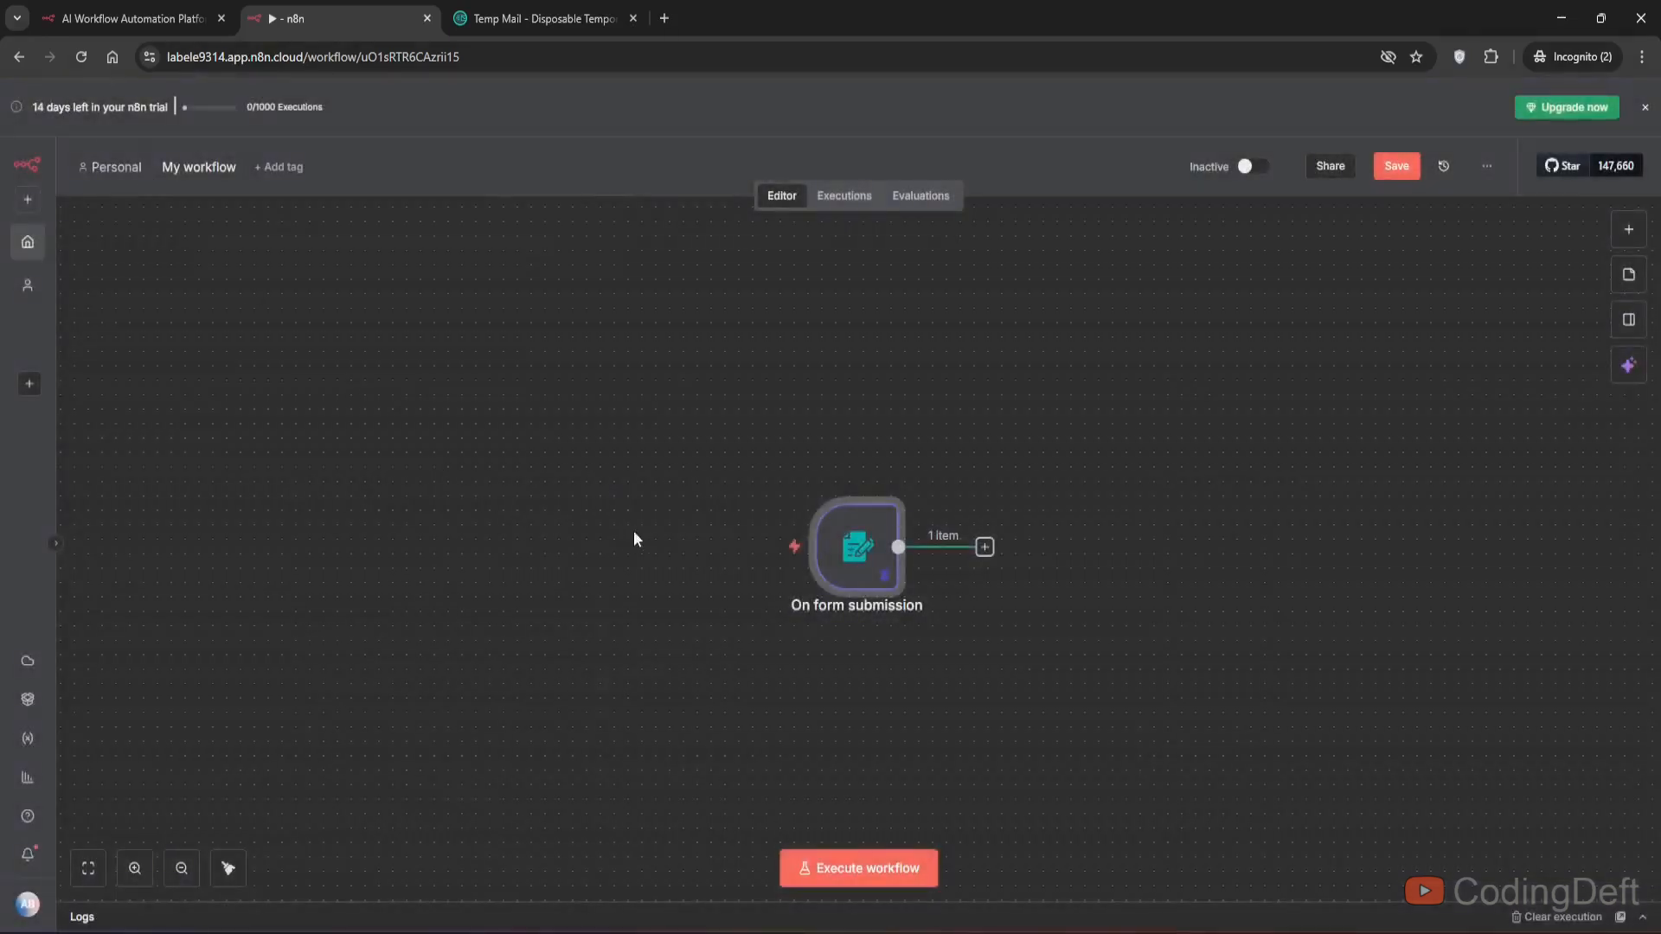
# - Move the On form submission trigger node leftwards on the canvas
pyautogui.moveTo(785, 607); pyautogui.dragTo(606, 579)
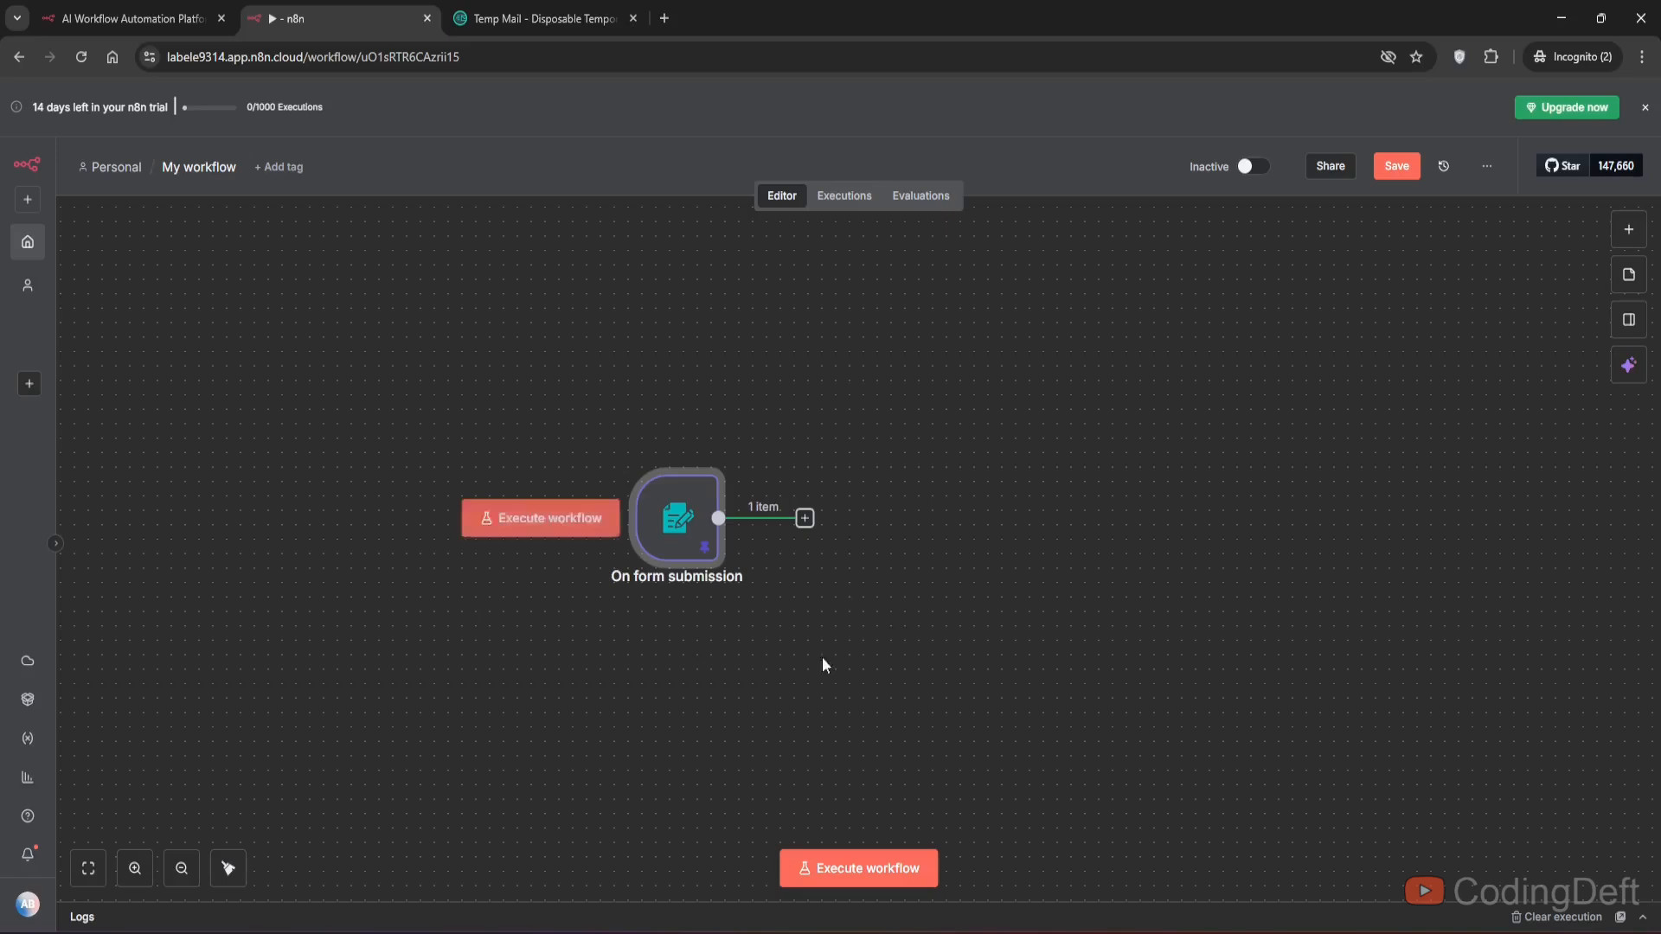
pyautogui.doubleClick(691, 547)
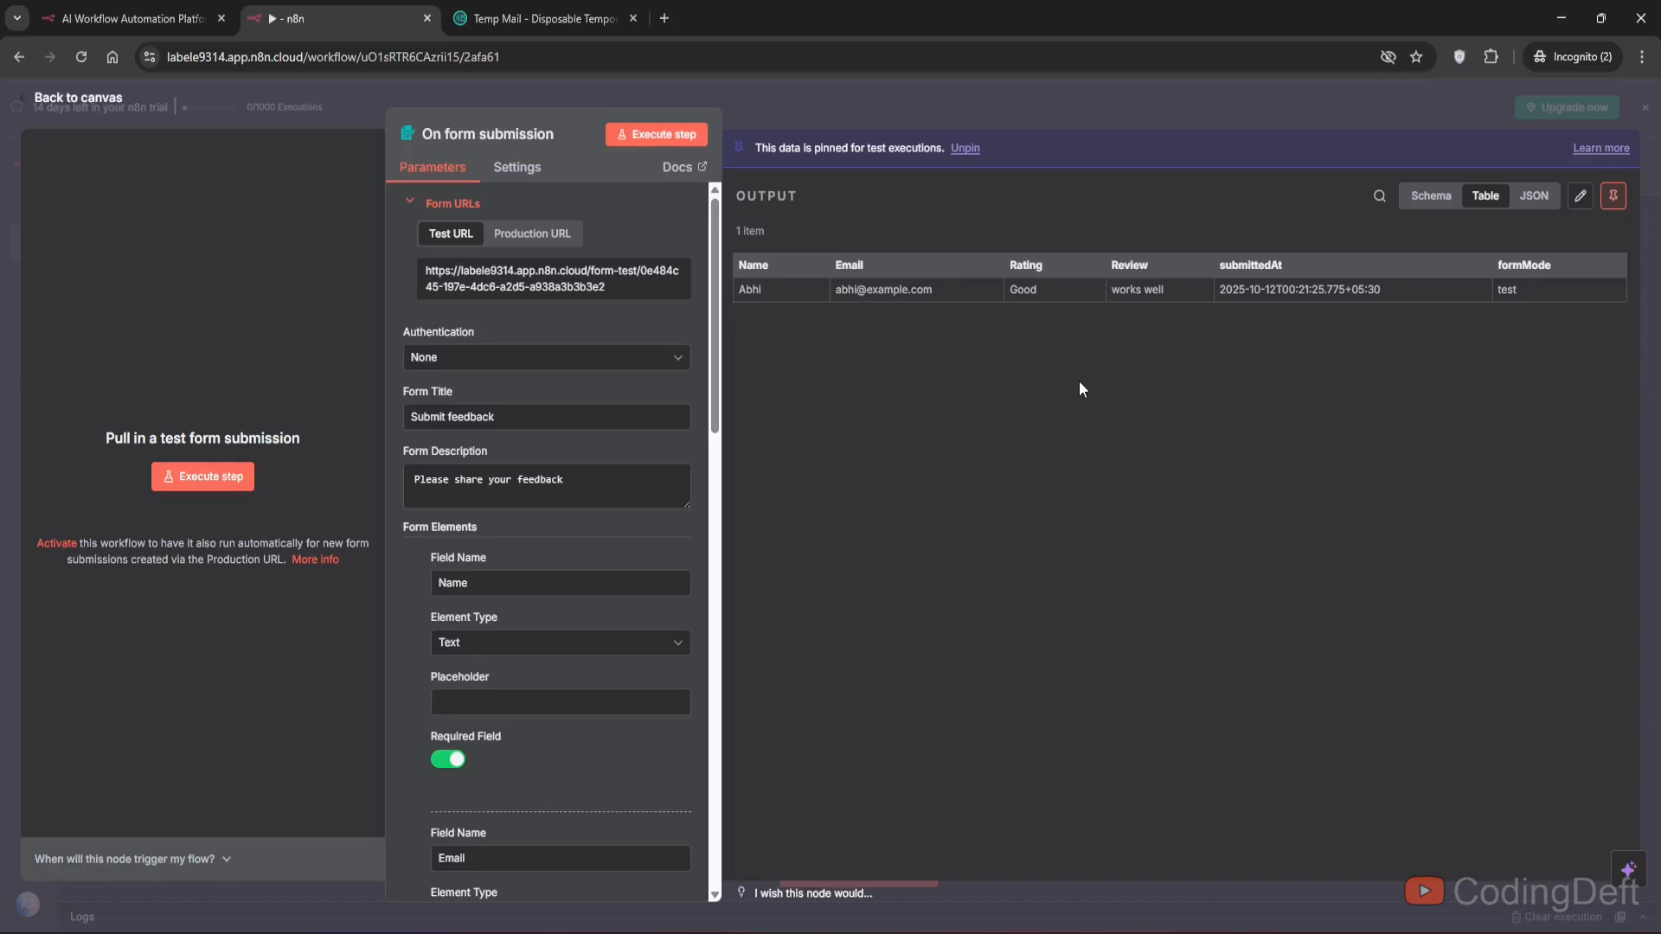
pyautogui.press('Escape')
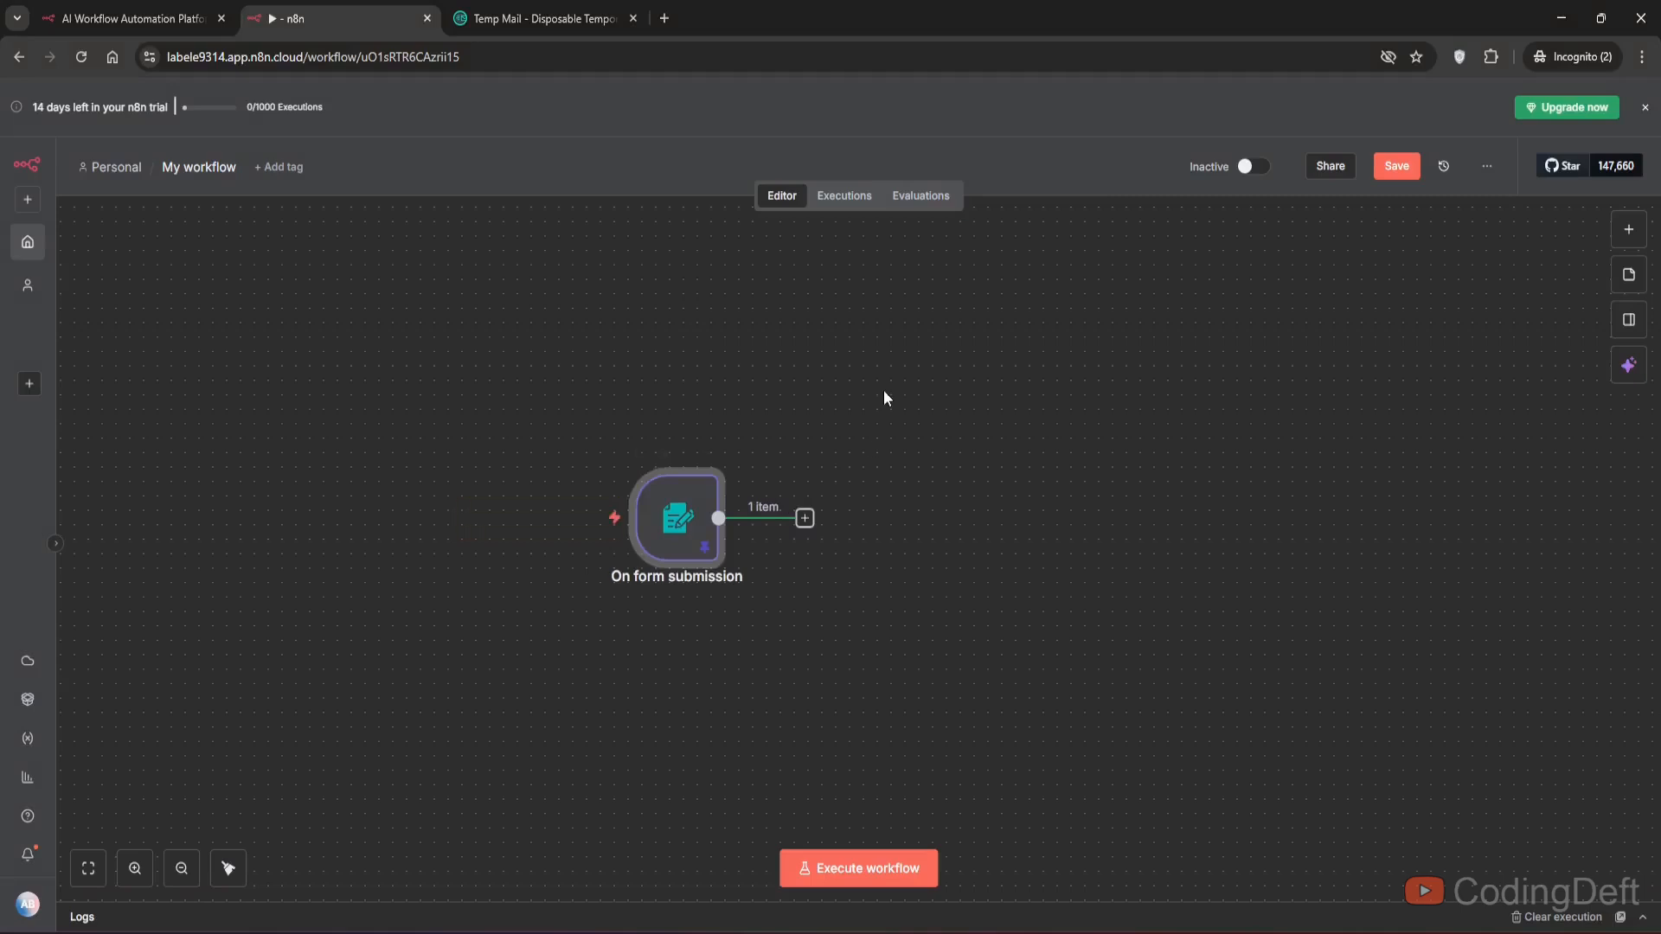
# - Add an If node after the form submission trigger
pyautogui.click(805, 519)
pyautogui.write('If')
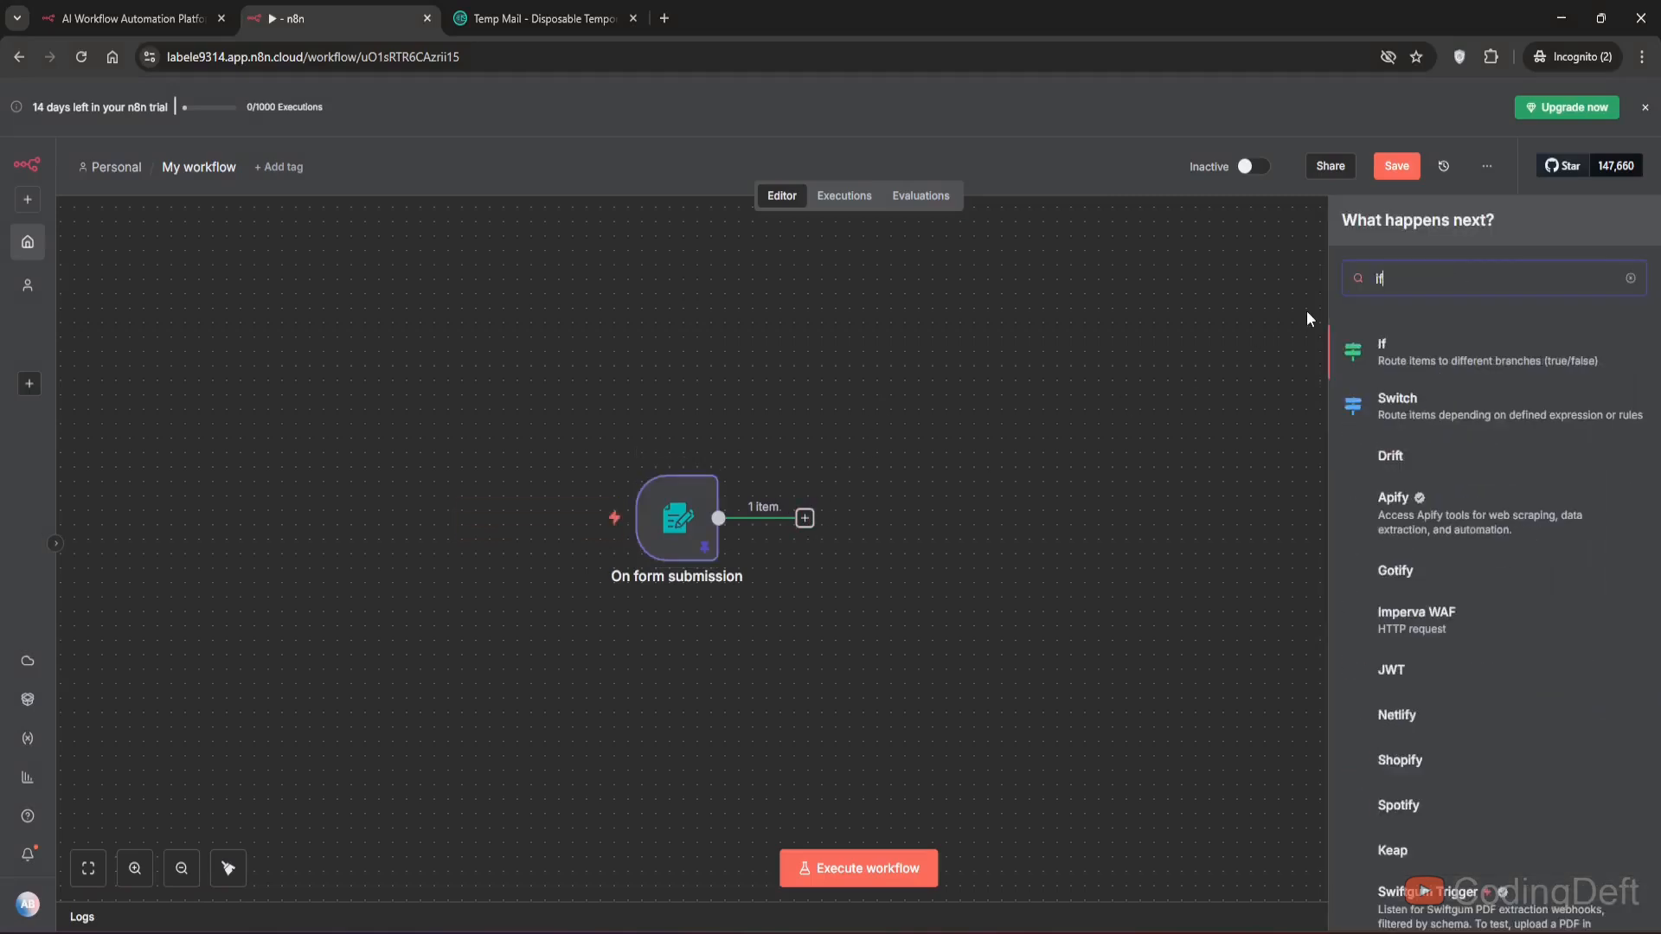
pyautogui.press('Return')
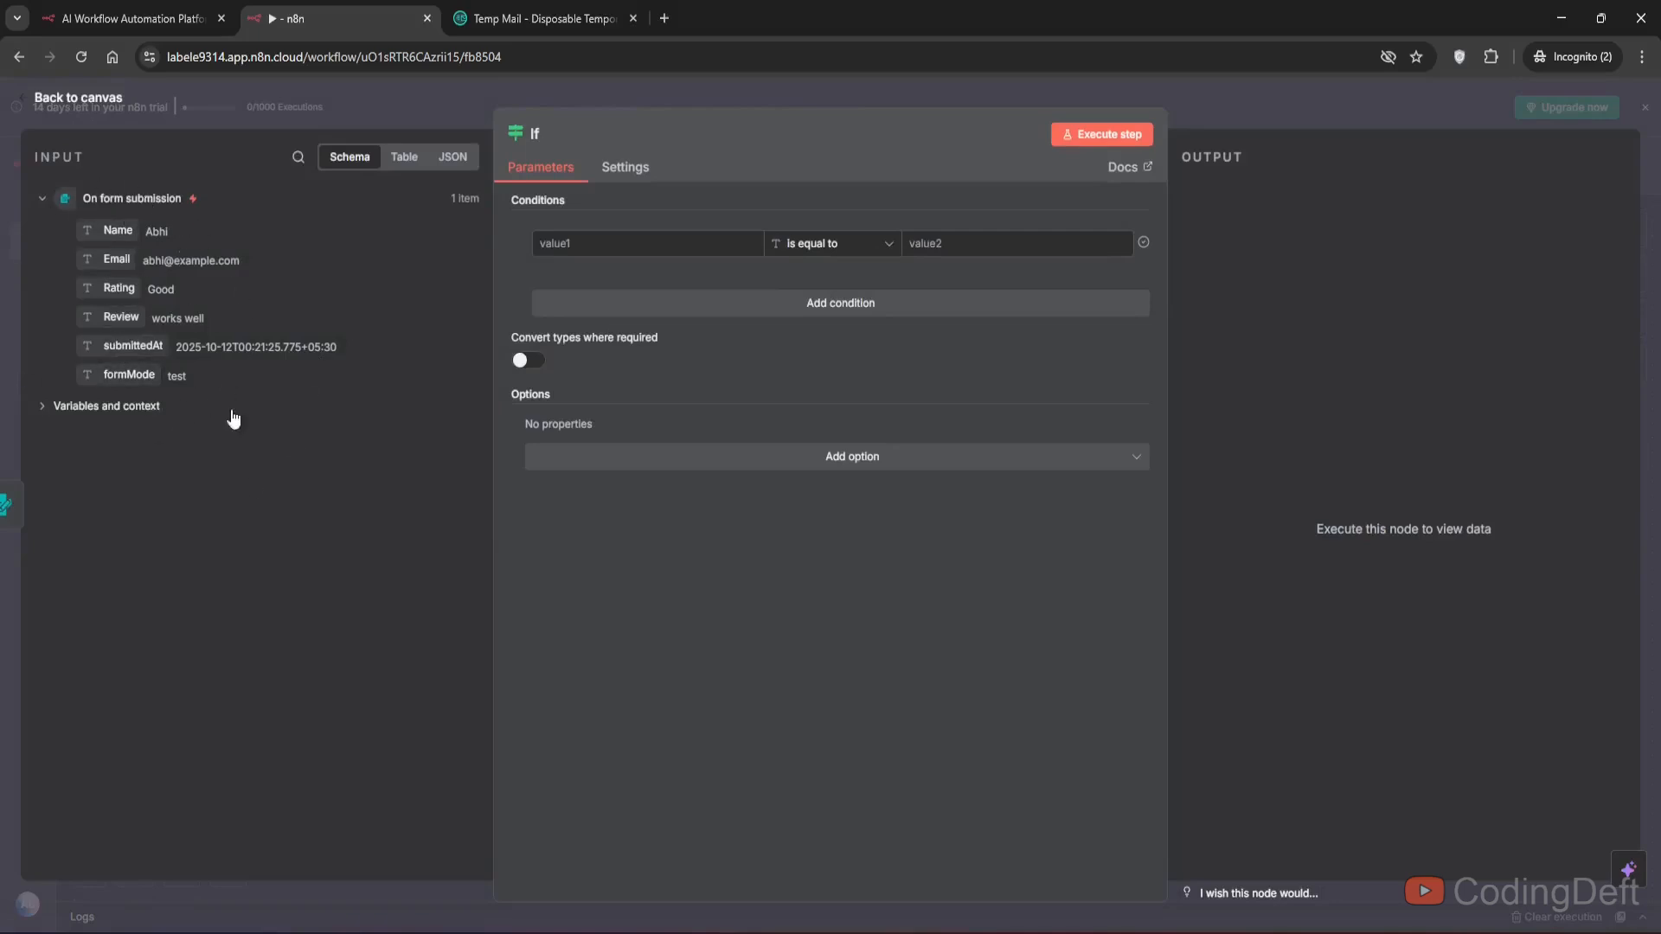
# - Set the If condition to check that the Review field is not empty
pyautogui.moveTo(110, 318); pyautogui.dragTo(597, 244)
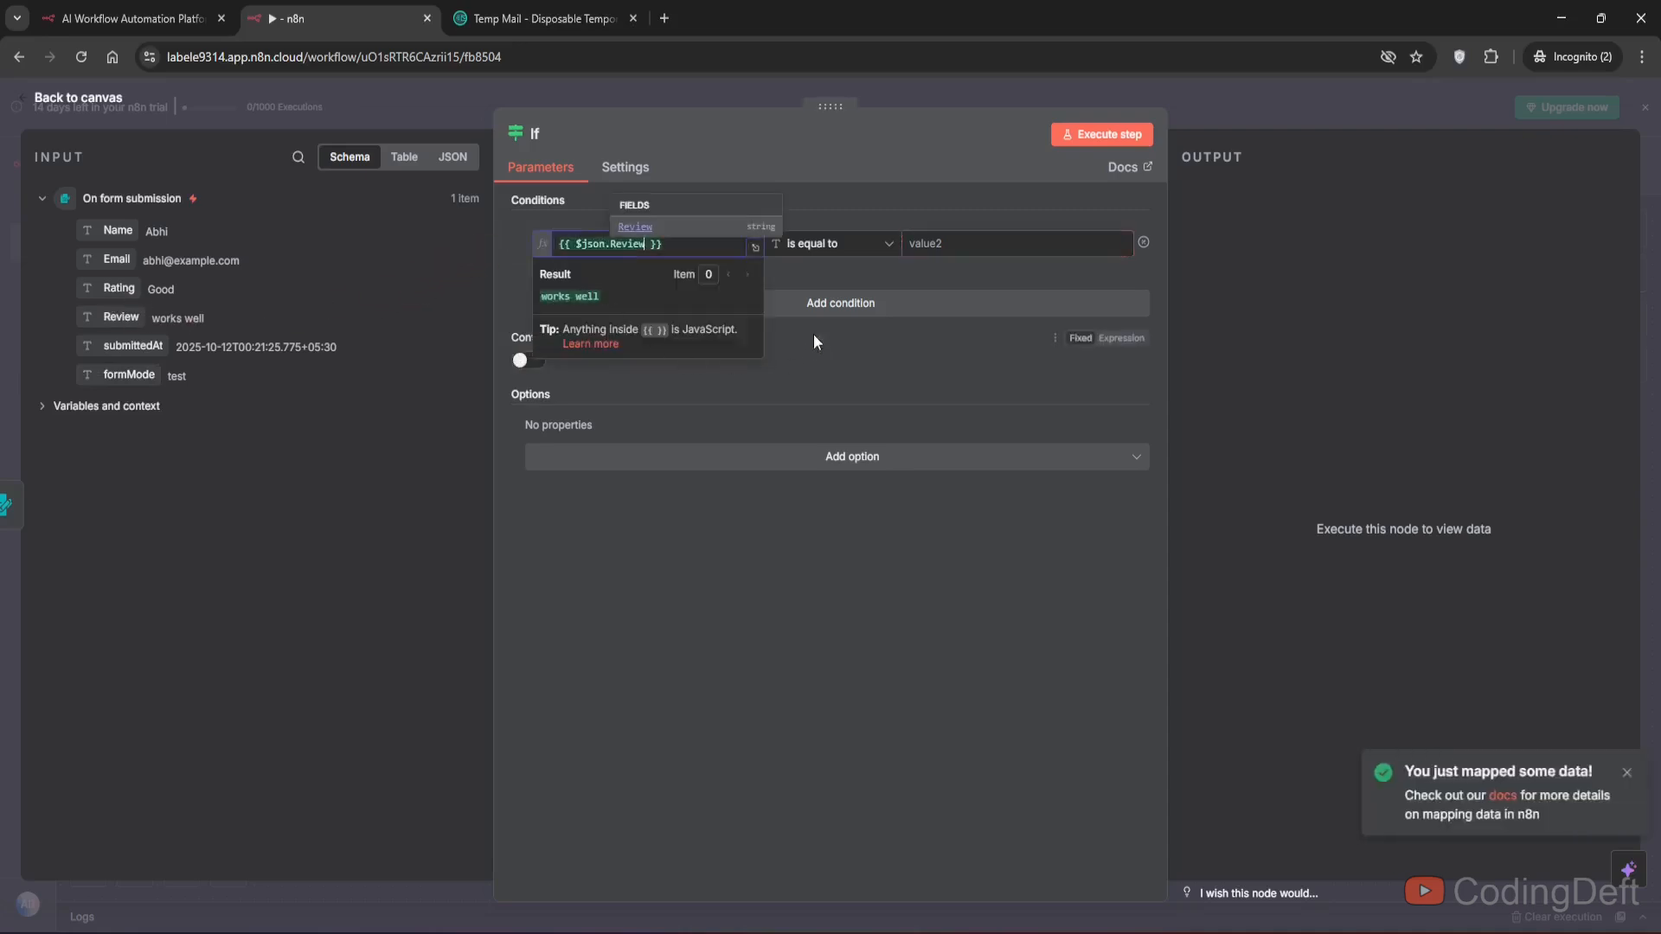
pyautogui.click(834, 244)
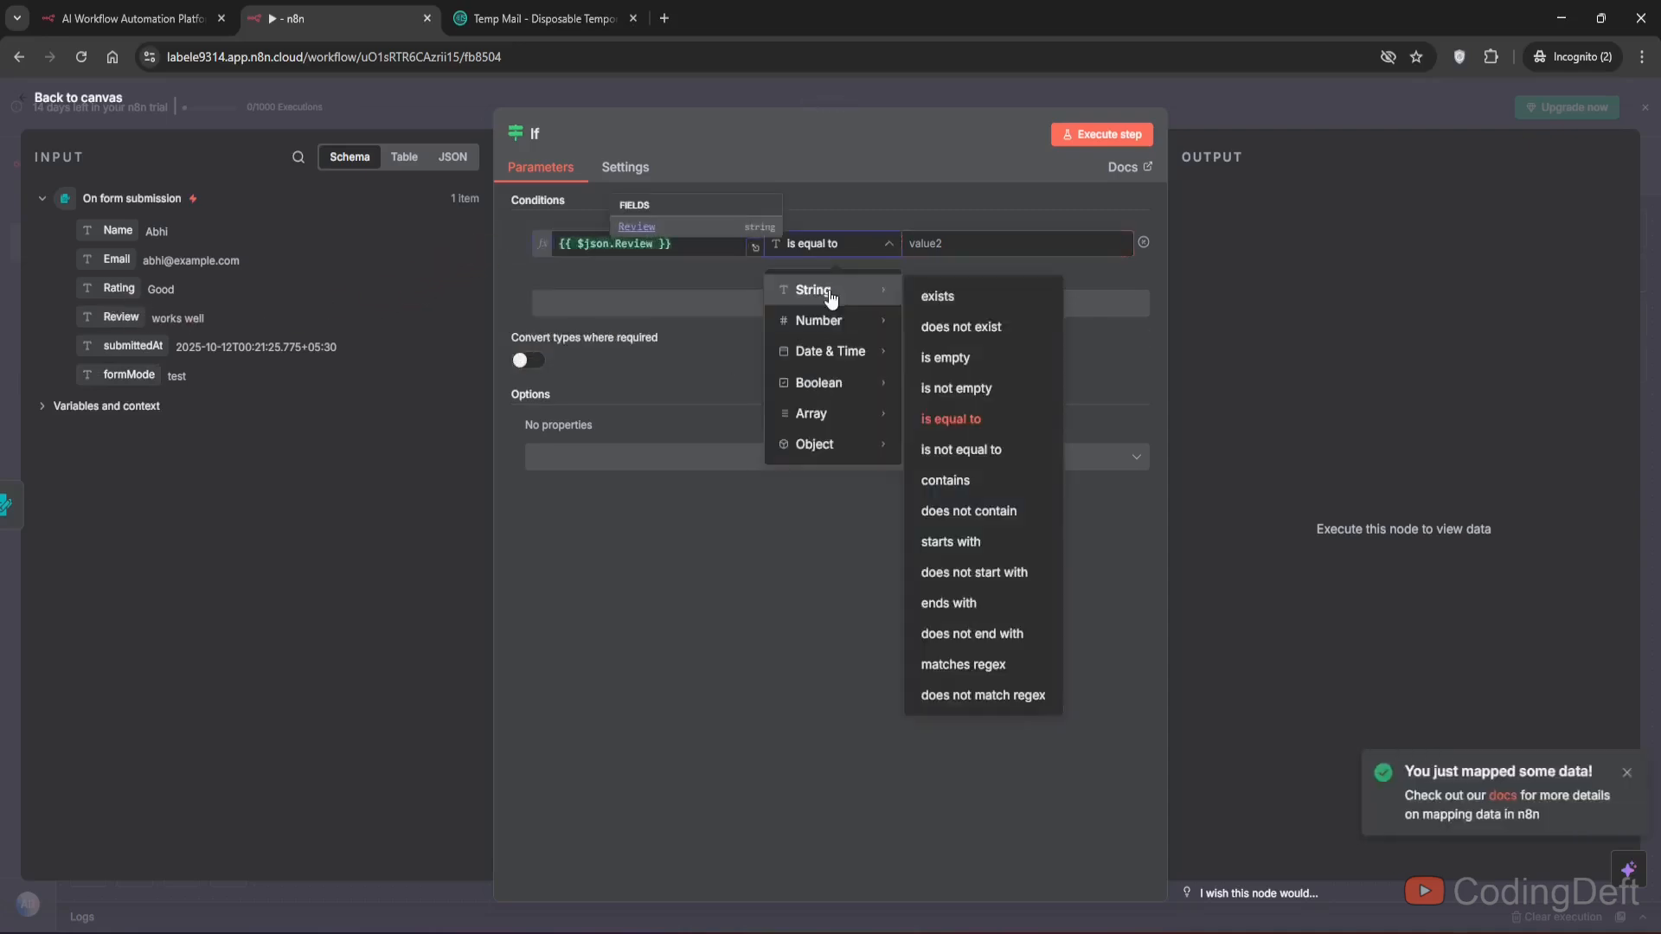
pyautogui.click(974, 386)
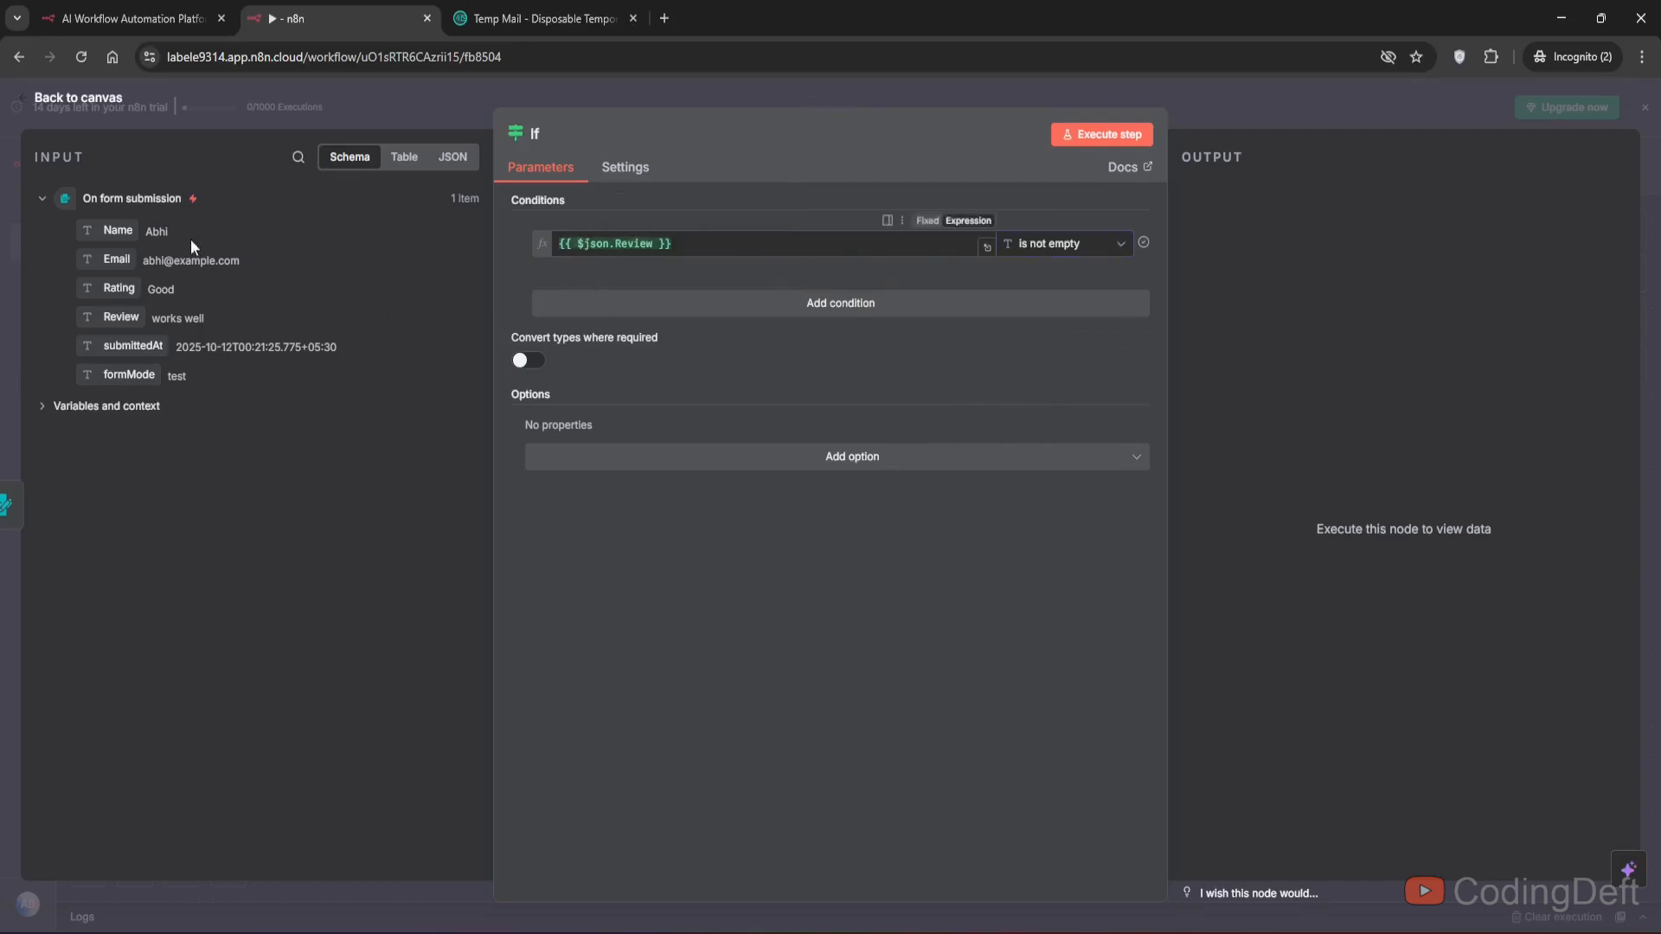
# - Execute the If step, inspect its true and false branch outputs, and return to the canvas
pyautogui.click(1095, 135)
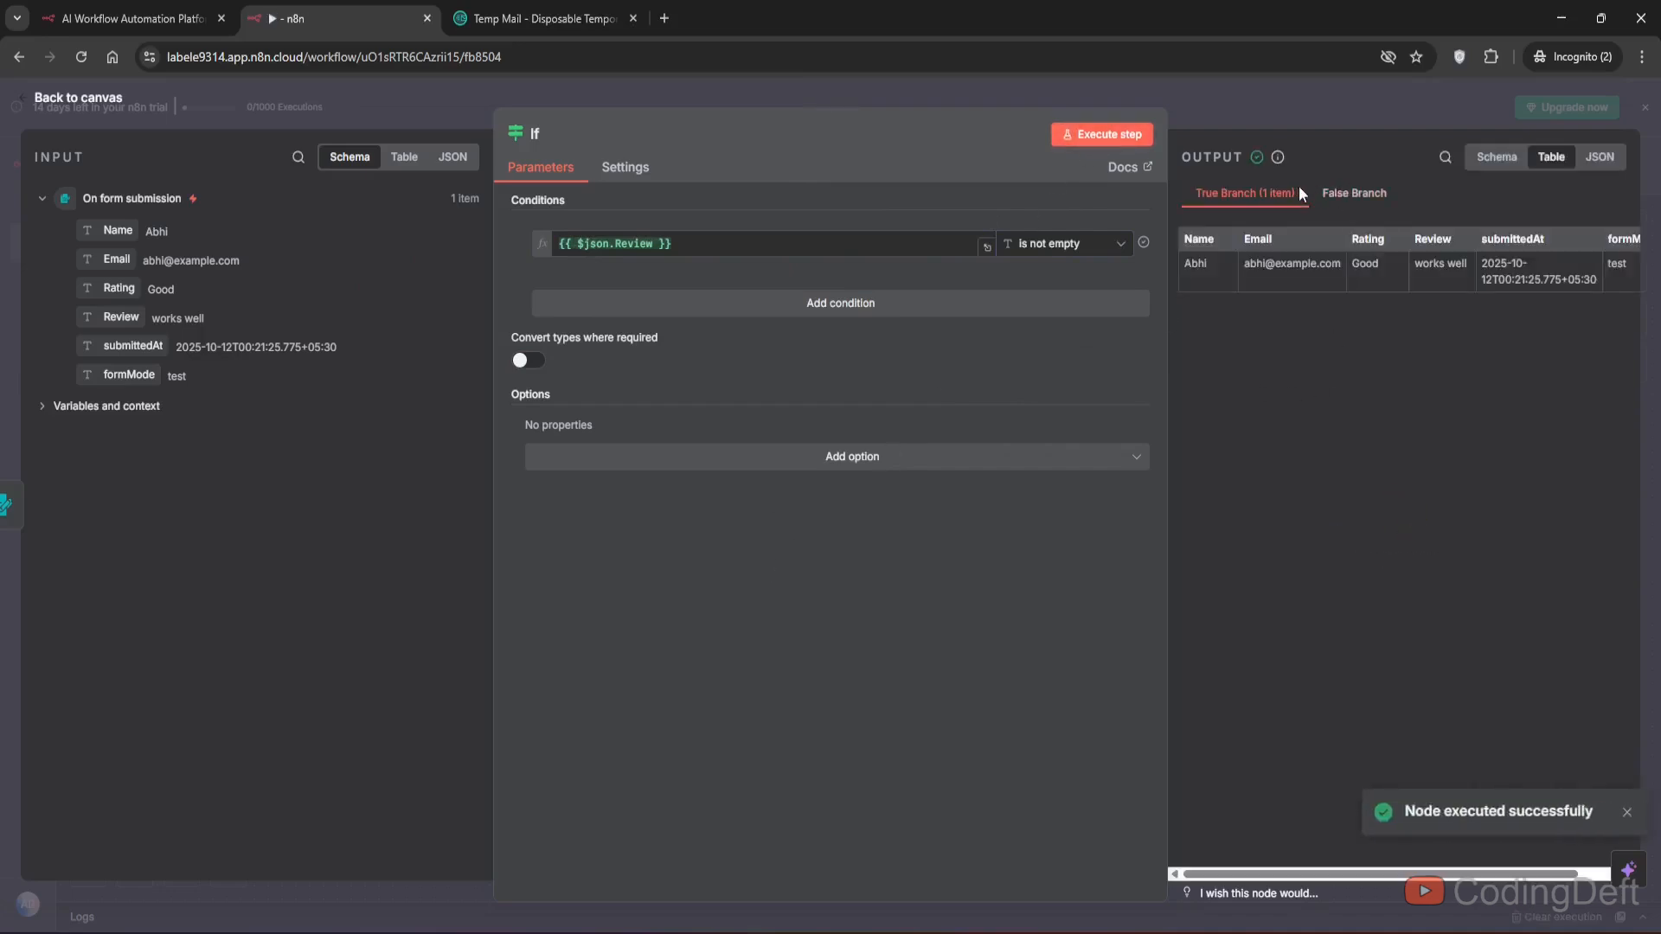
pyautogui.click(1337, 193)
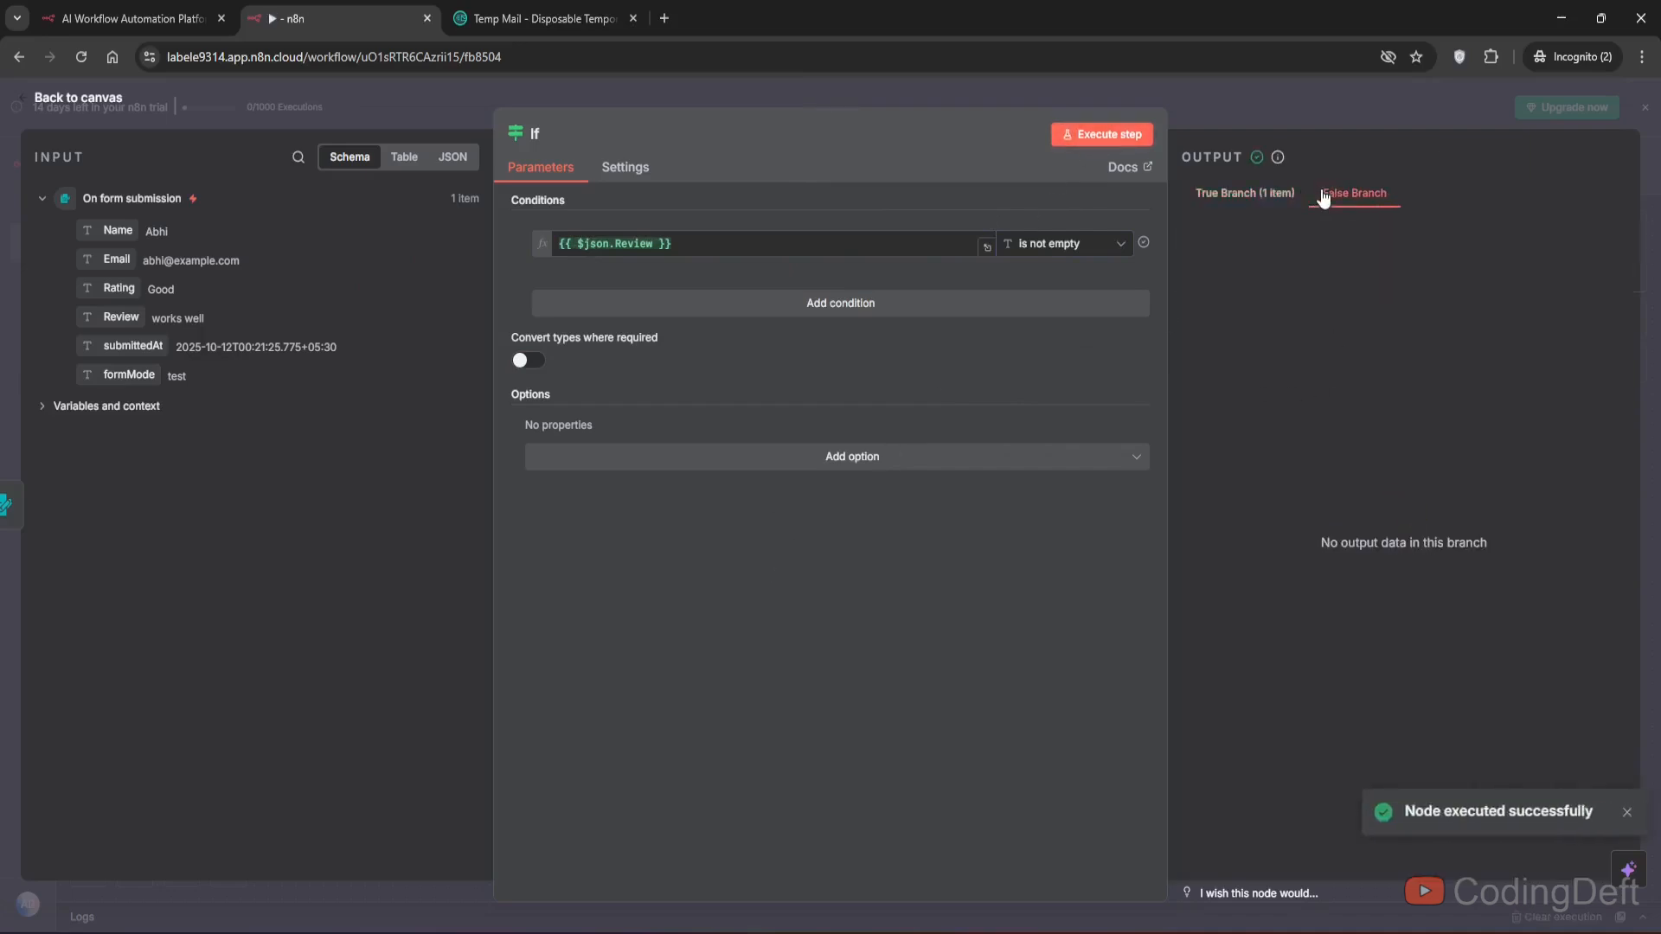
pyautogui.click(1240, 197)
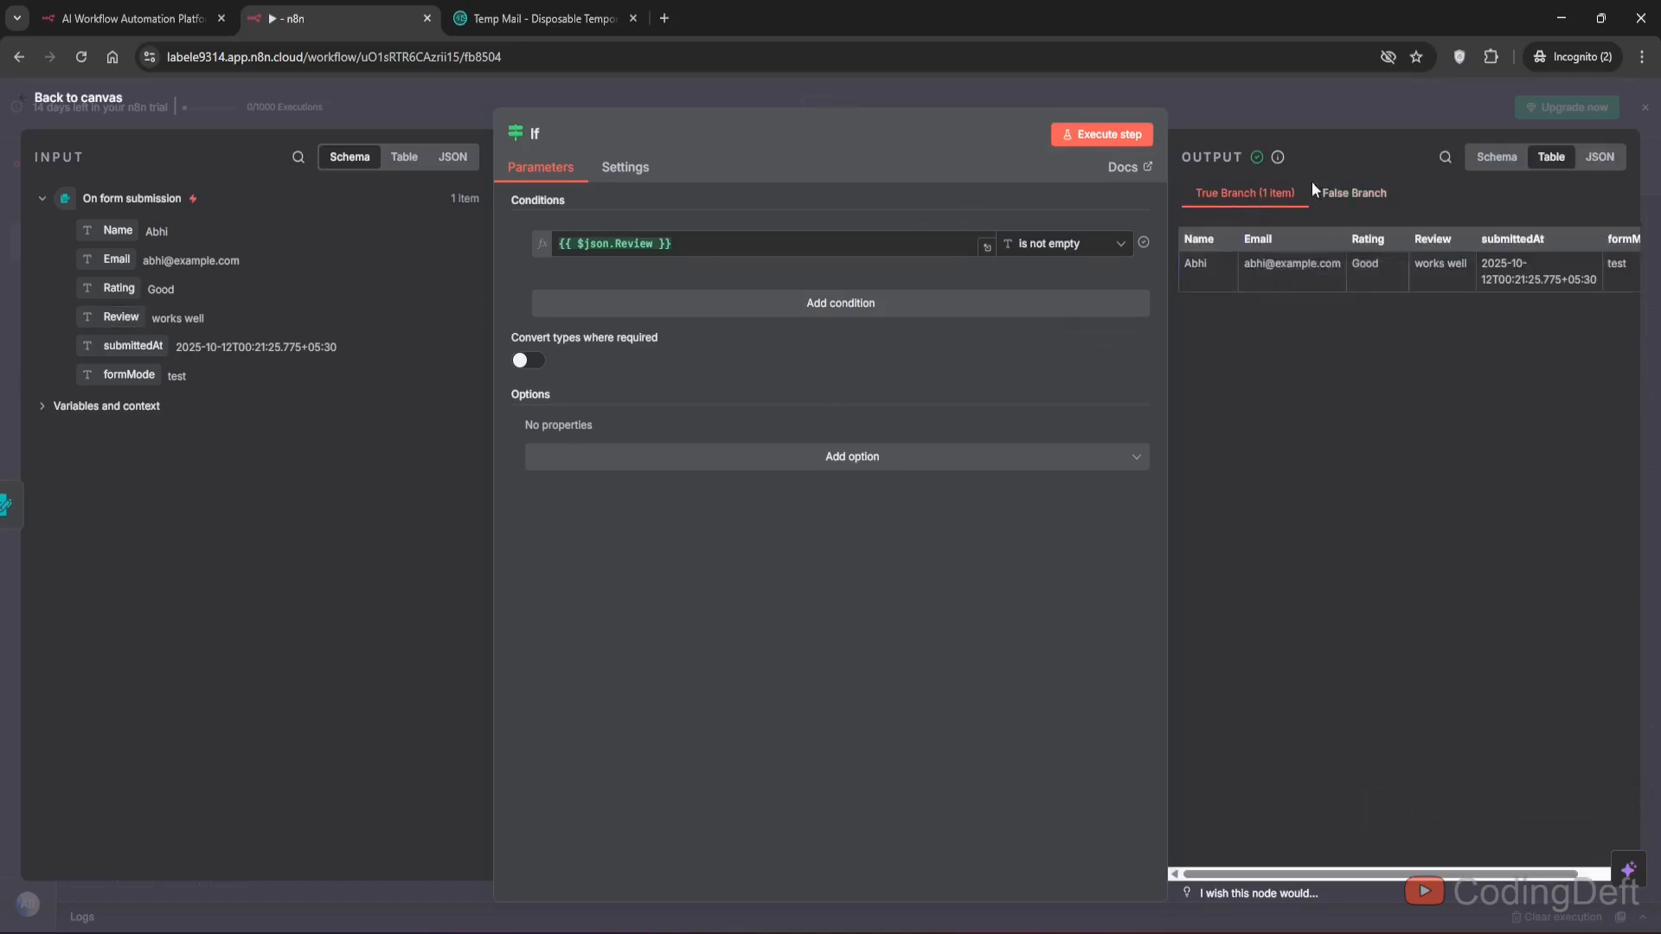
pyautogui.click(1341, 196)
pyautogui.click(105, 100)
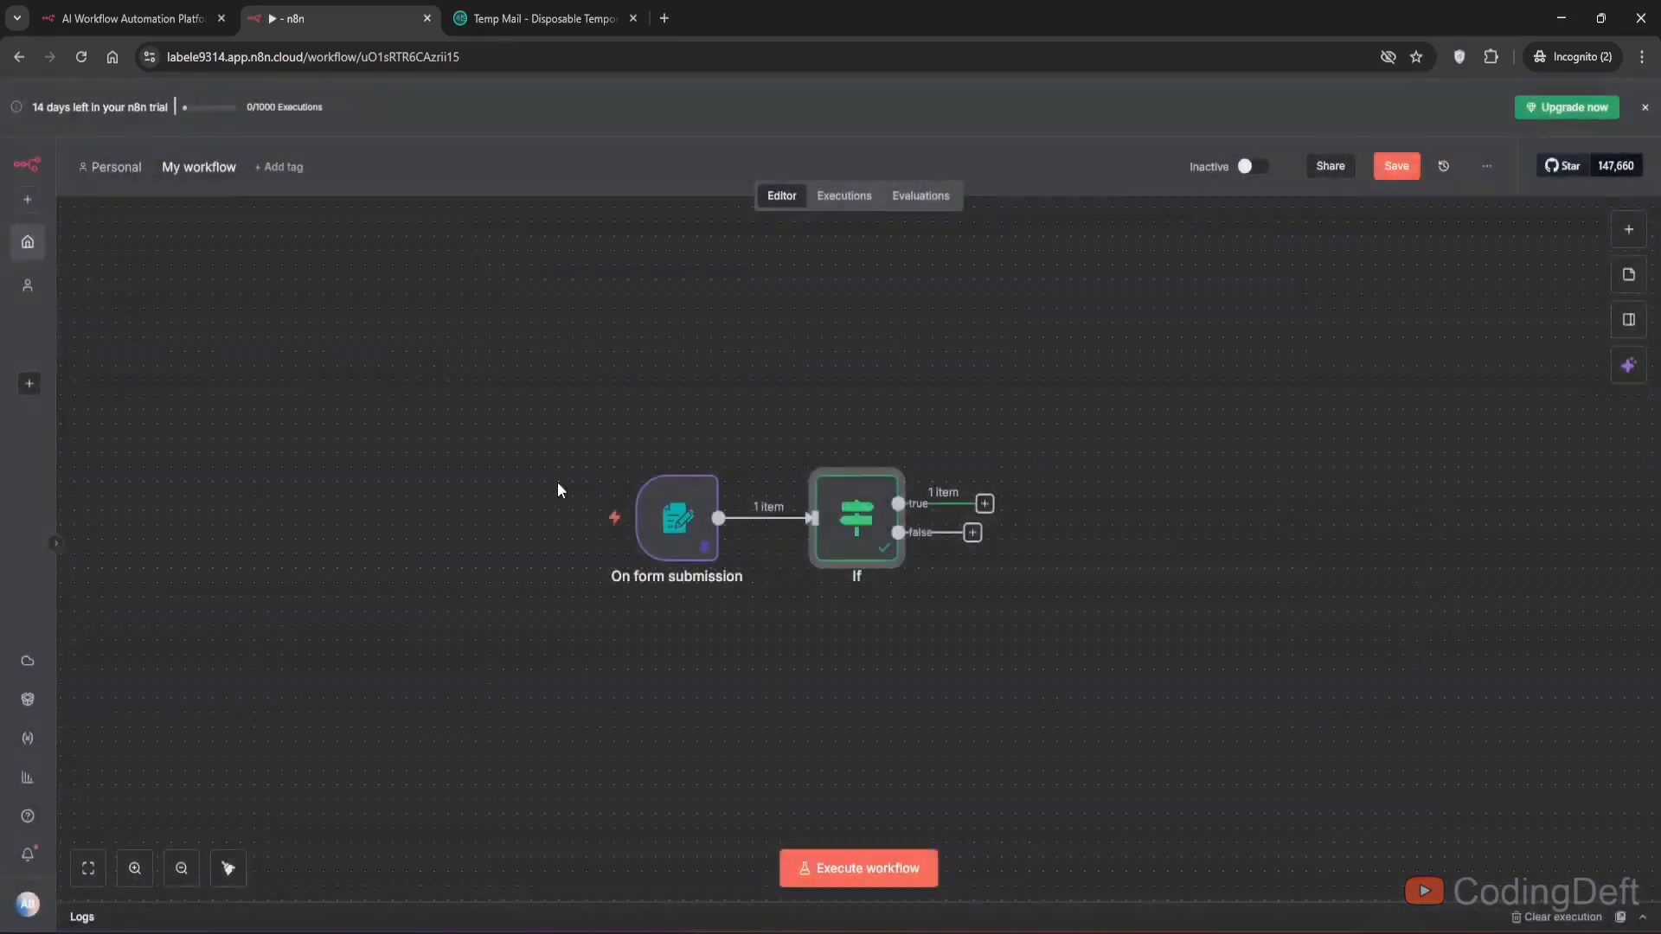
# - Add a Google Sheets 'Append or update row in sheet' node to the If node's true output
pyautogui.click(985, 504)
pyautogui.click(1130, 522)
pyautogui.moveTo(435, 373); pyautogui.dragTo(995, 623)
pyautogui.moveTo(849, 554); pyautogui.dragTo(612, 564)
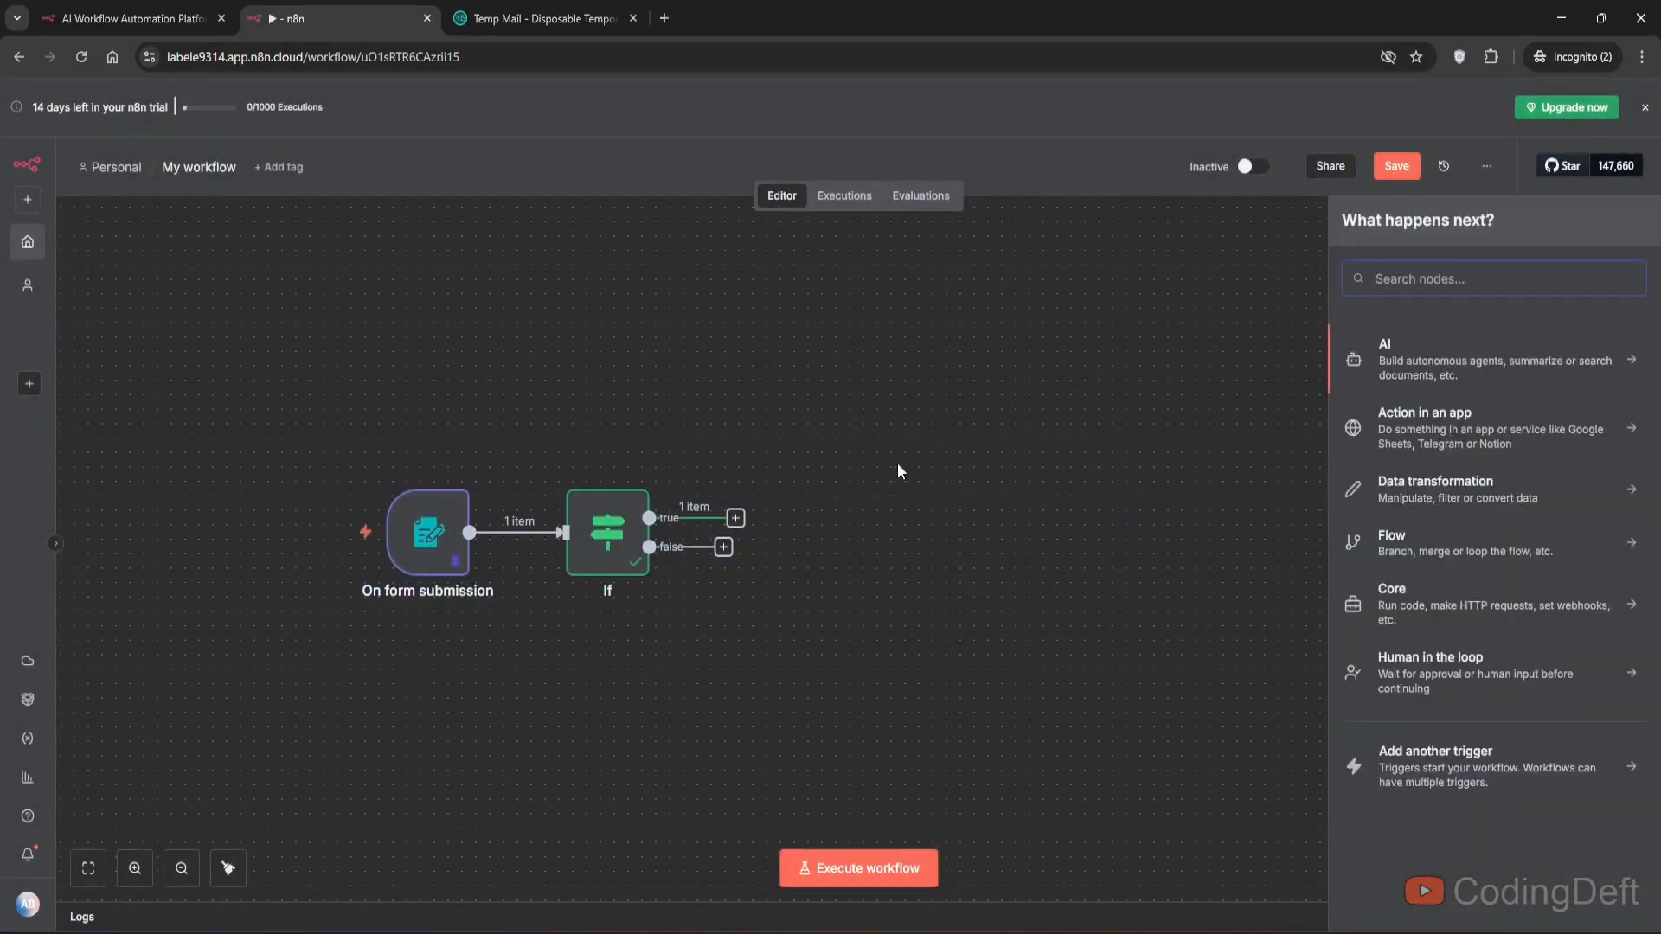
pyautogui.click(736, 518)
pyautogui.write('save')
pyautogui.press('BackSpace')
pyautogui.press('BackSpace')
pyautogui.press('BackSpace')
pyautogui.press('BackSpace')
pyautogui.write('google')
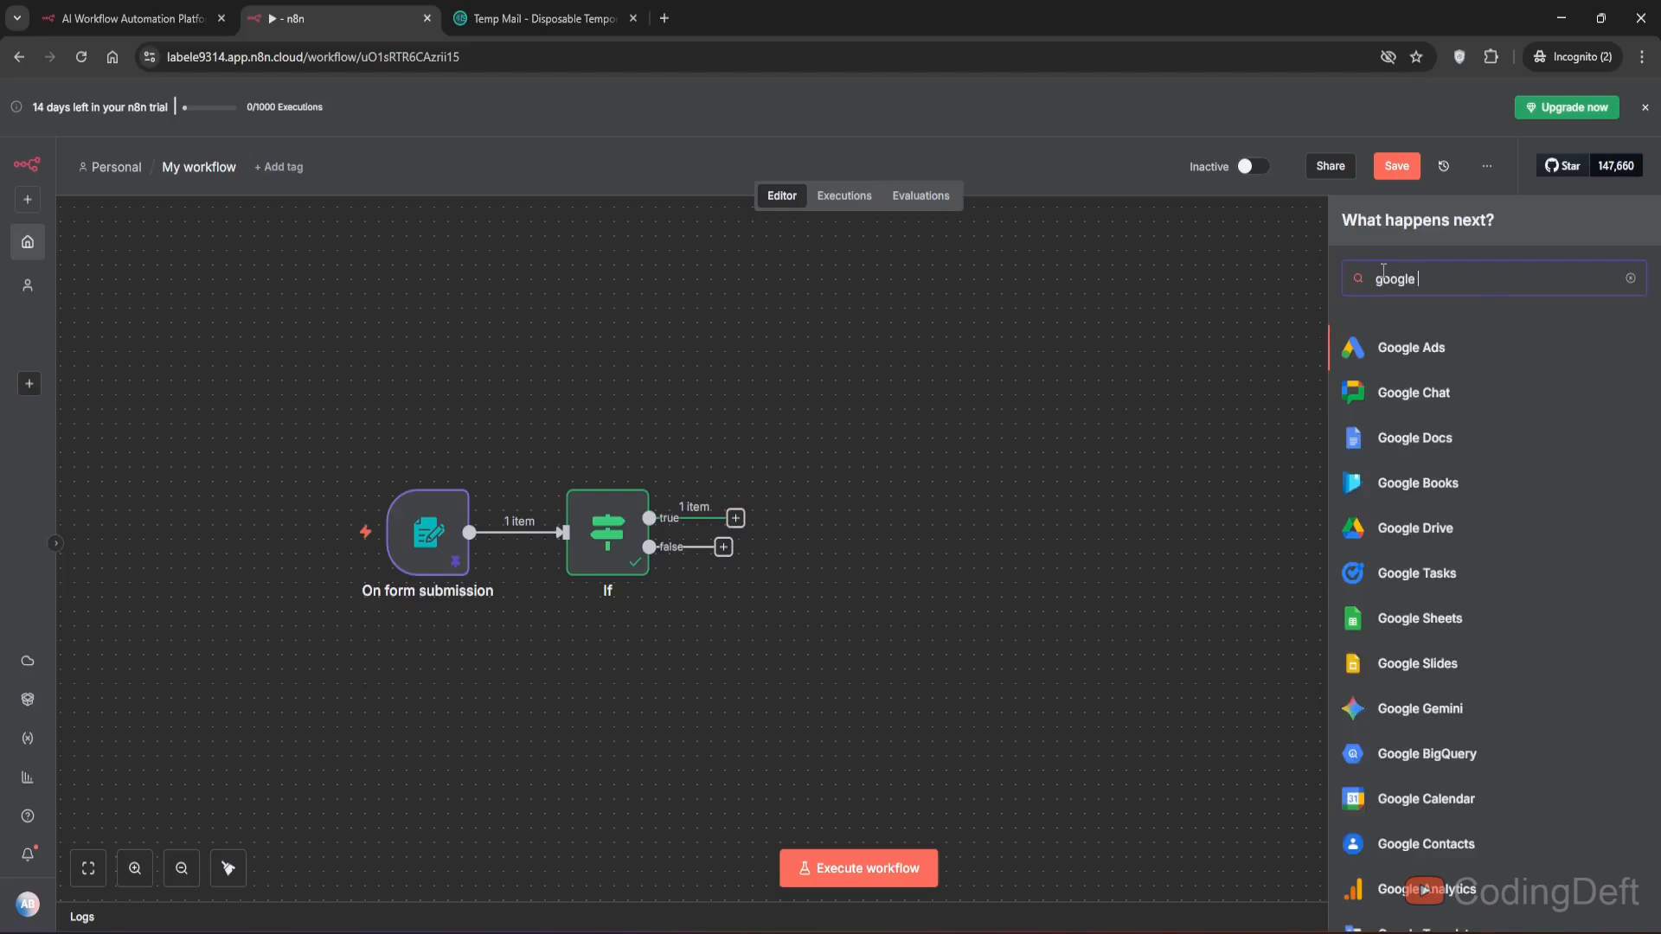
pyautogui.click(1384, 617)
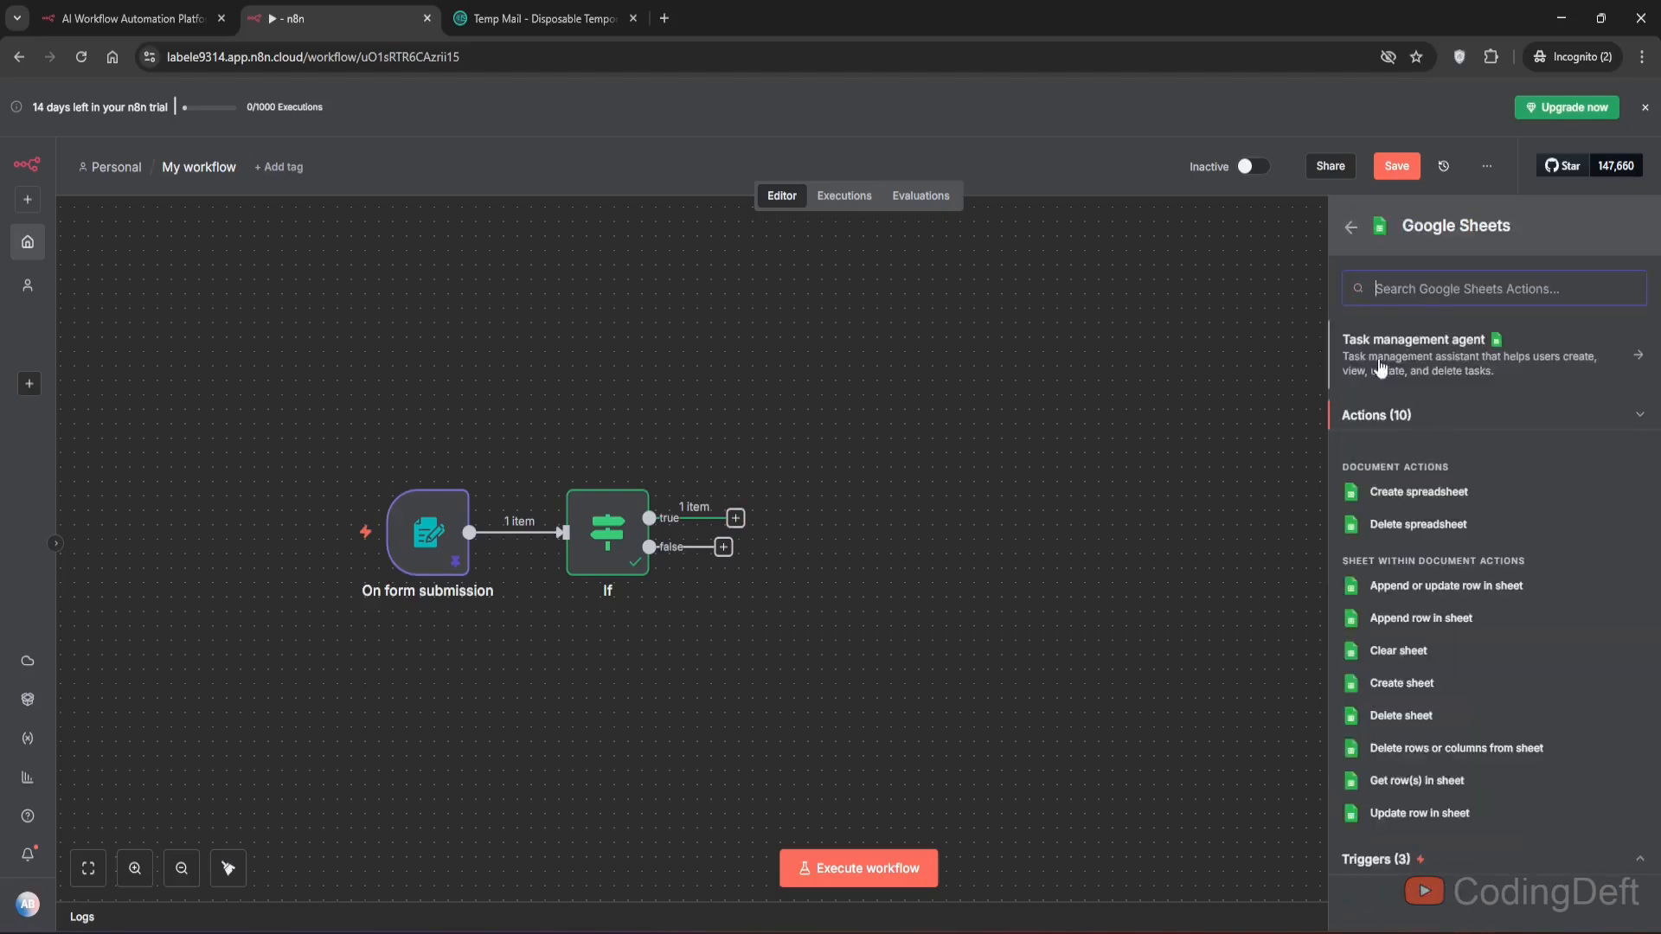
pyautogui.click(1429, 593)
# - Create a new Google Sheets credential by signing in with Google, then close the credential dialog
pyautogui.click(822, 292)
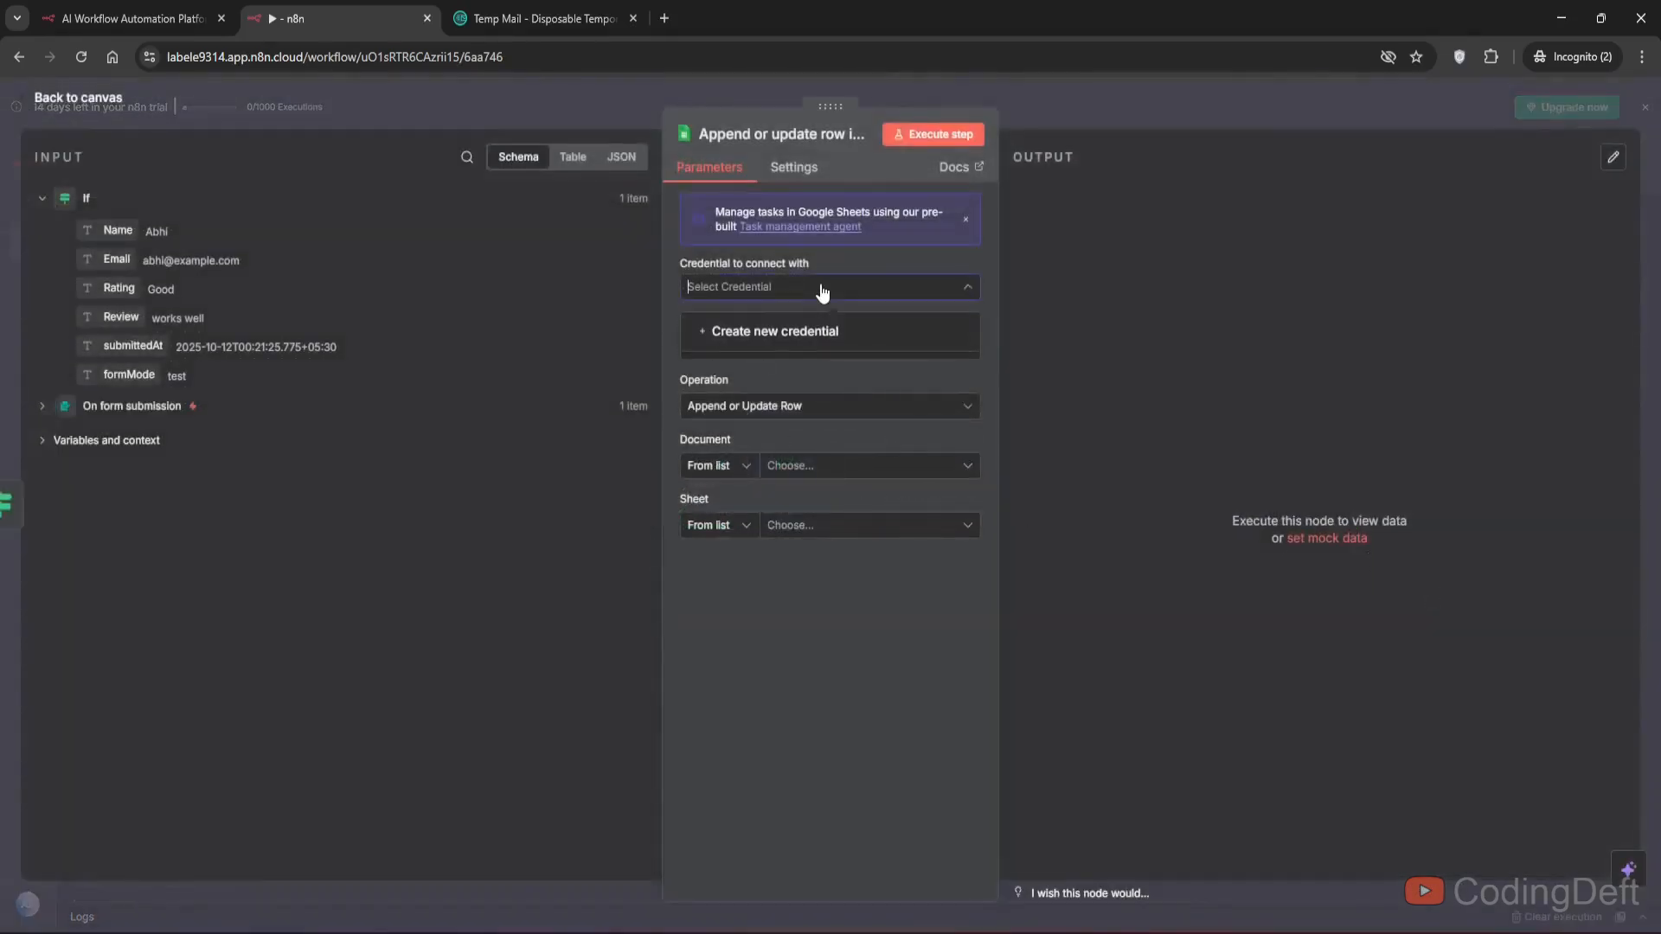
pyautogui.click(789, 335)
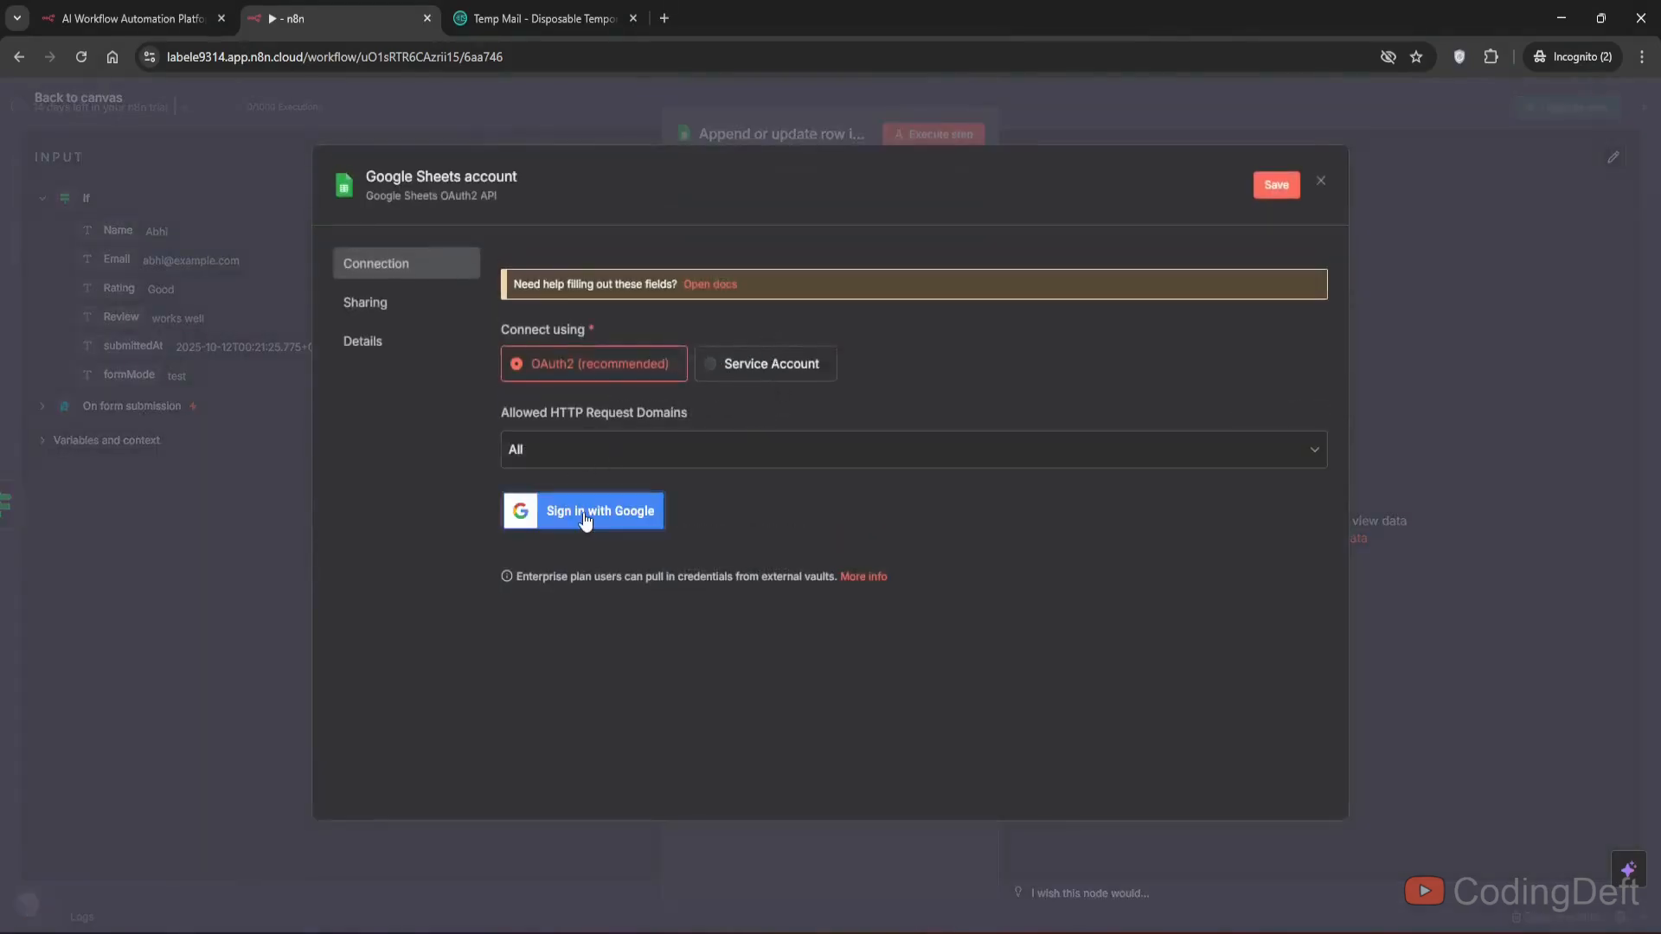
pyautogui.click(584, 514)
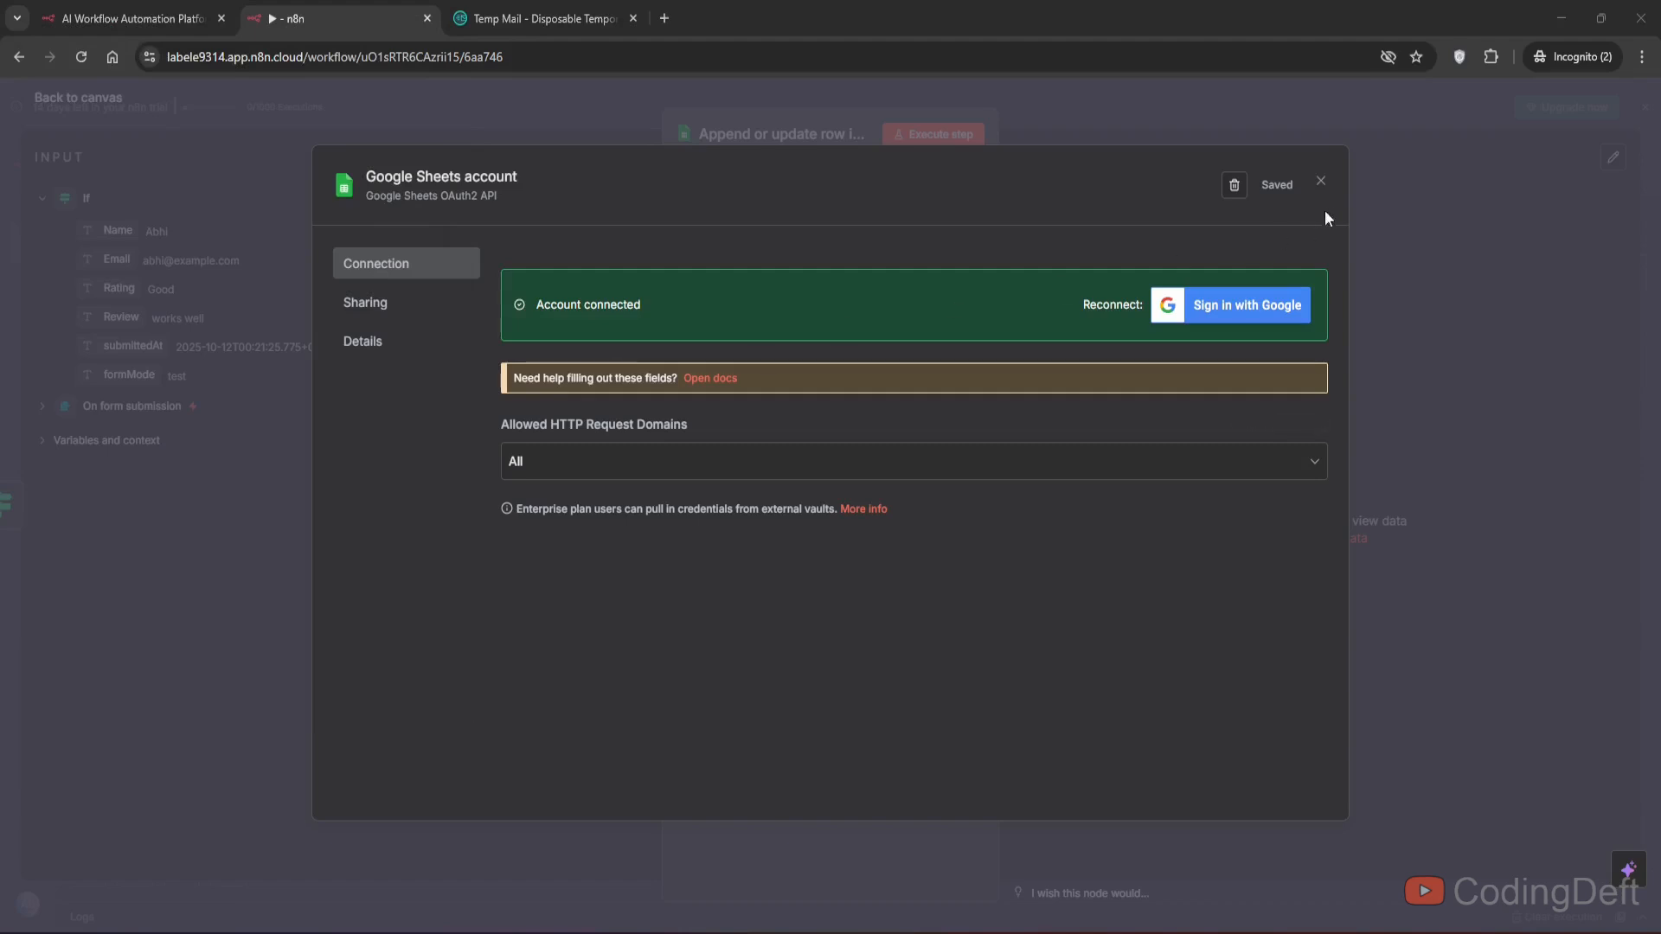
pyautogui.click(1322, 183)
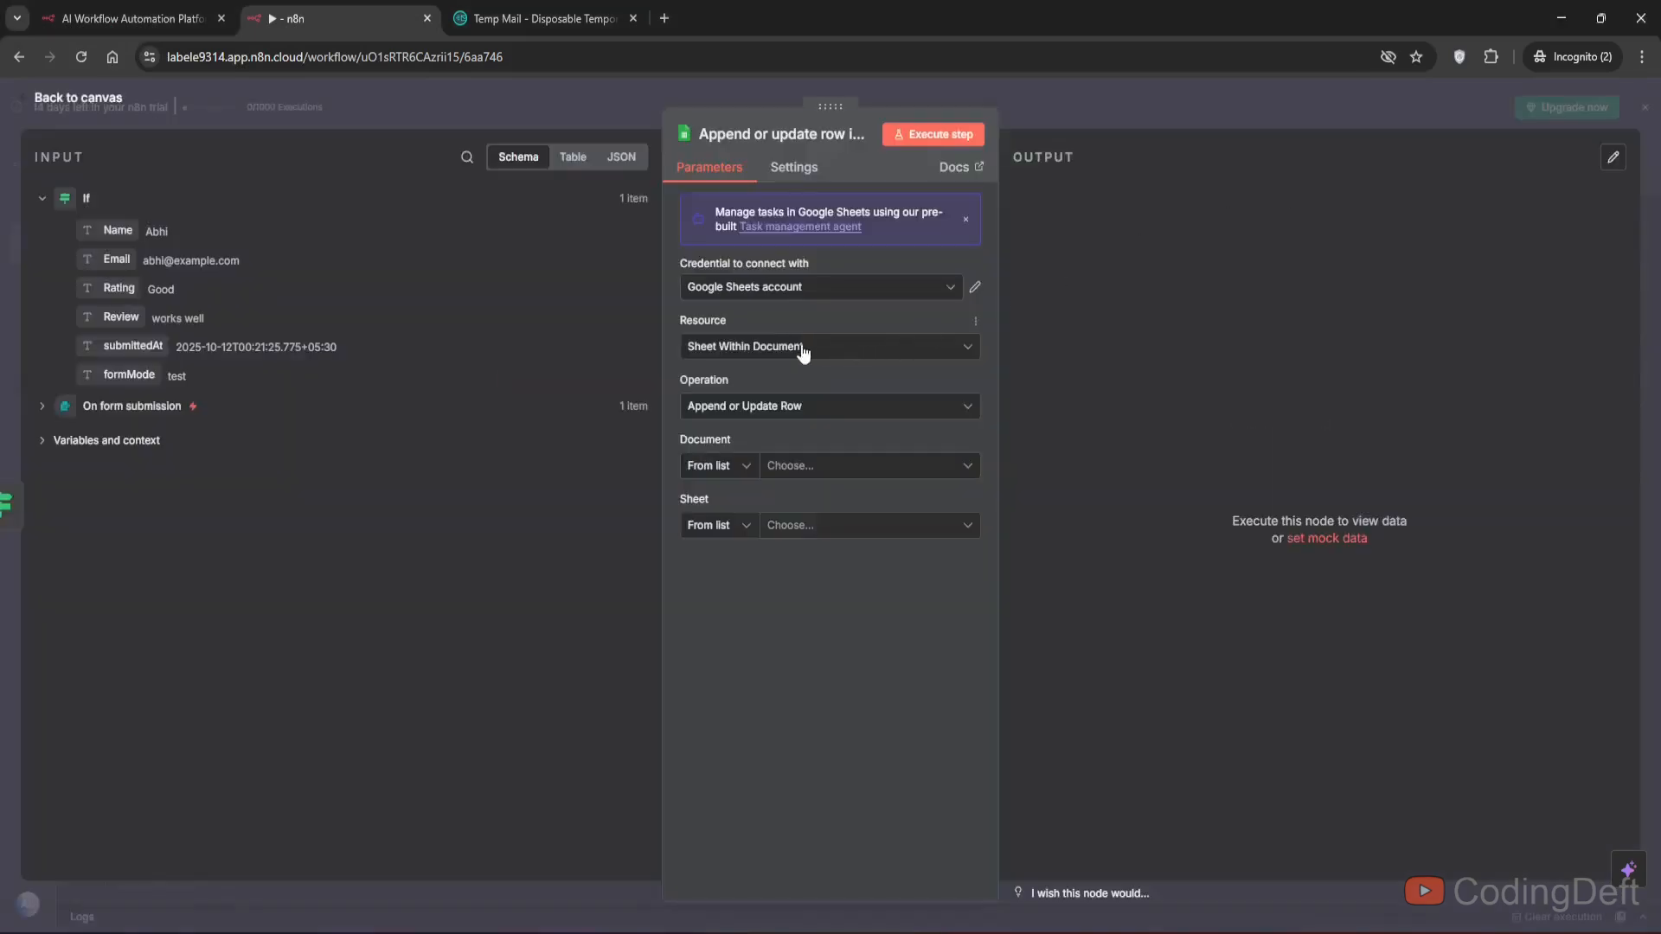
# - Open a new browser tab and create a new Google spreadsheet titled feedbacks
pyautogui.click(665, 18)
pyautogui.write('sh')
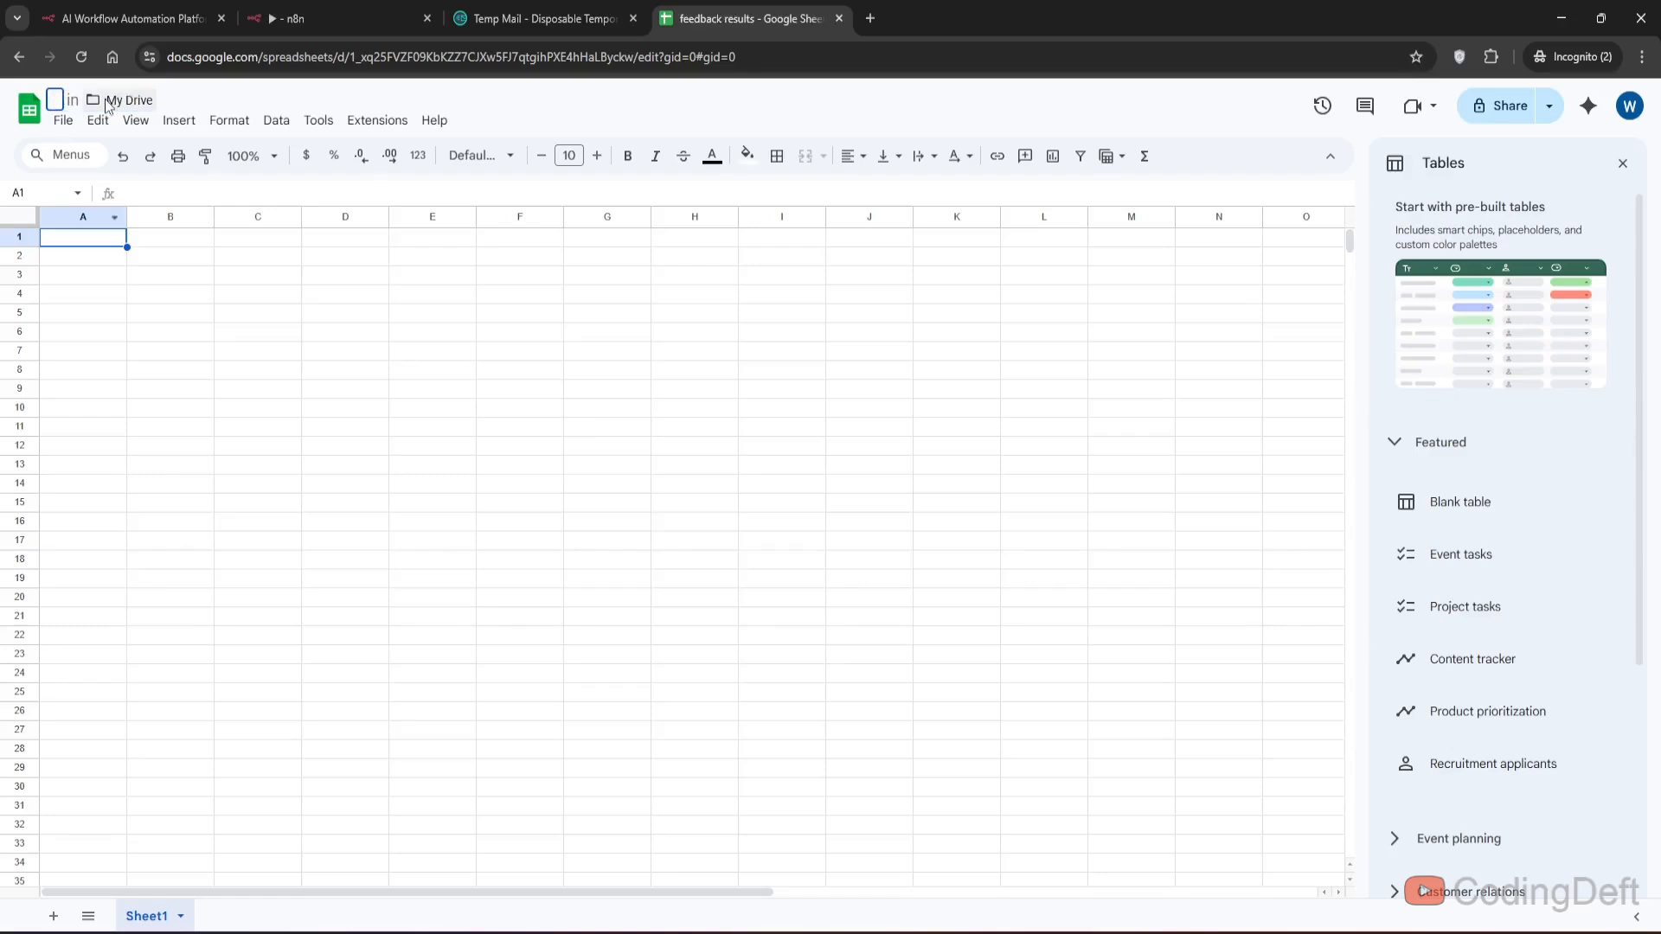
pyautogui.write('feedbacks')
# - Enter the column headers Name, Email, Rating and Review in the first row of the sheet
pyautogui.click(76, 244)
pyautogui.write('Name')
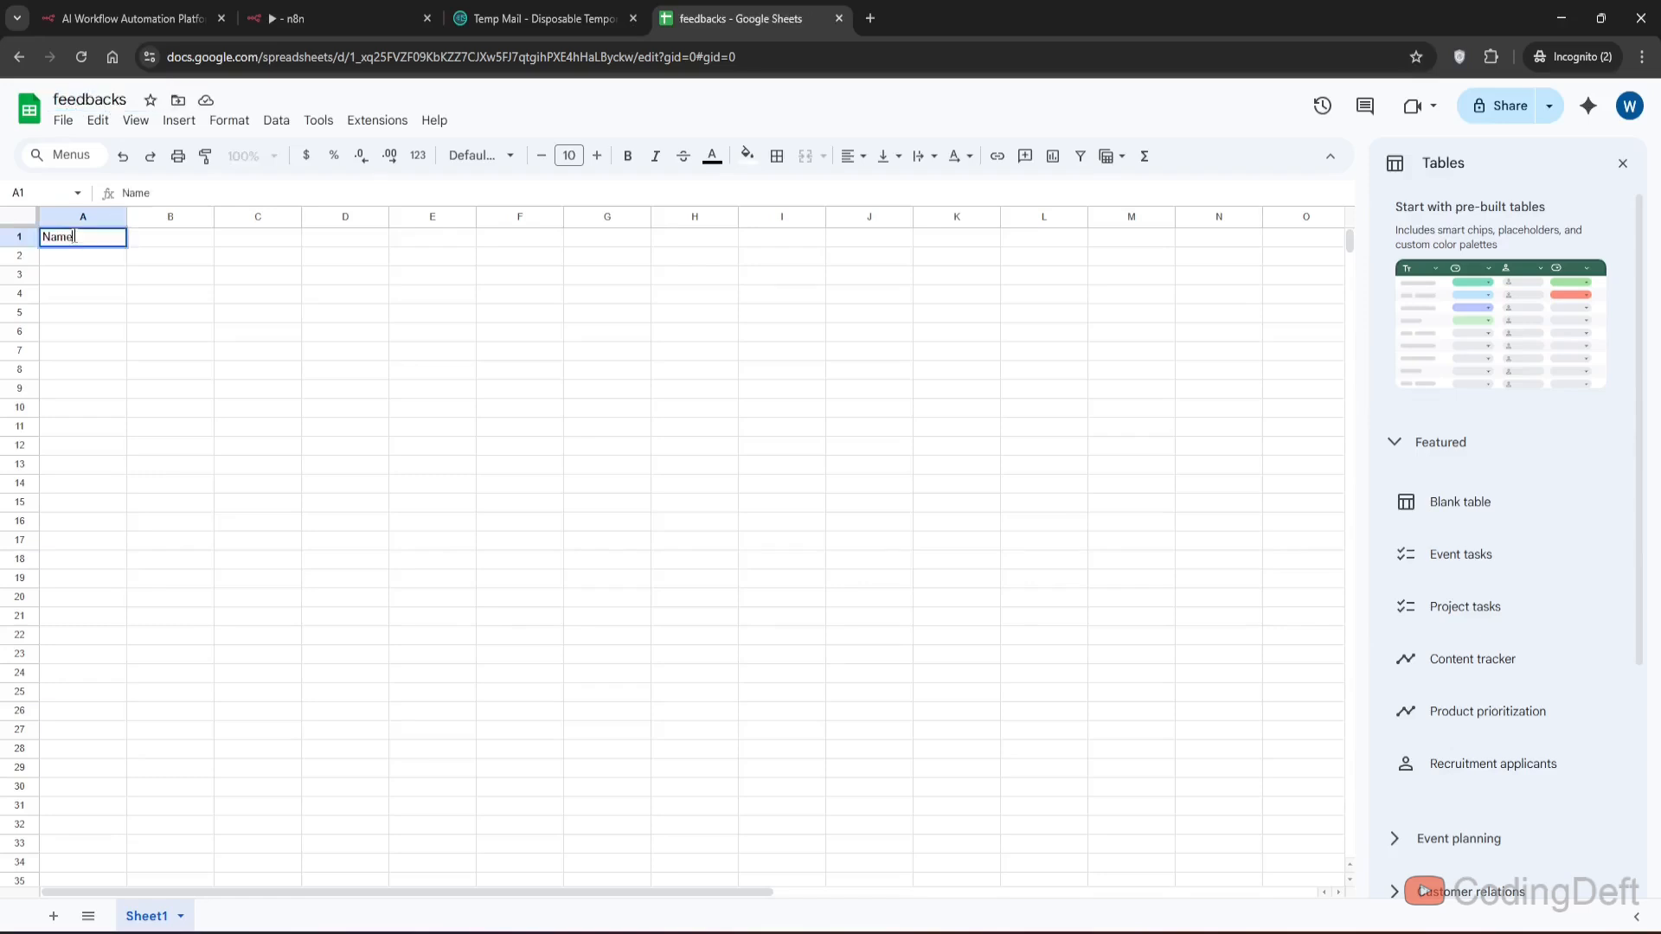
pyautogui.press('Return')
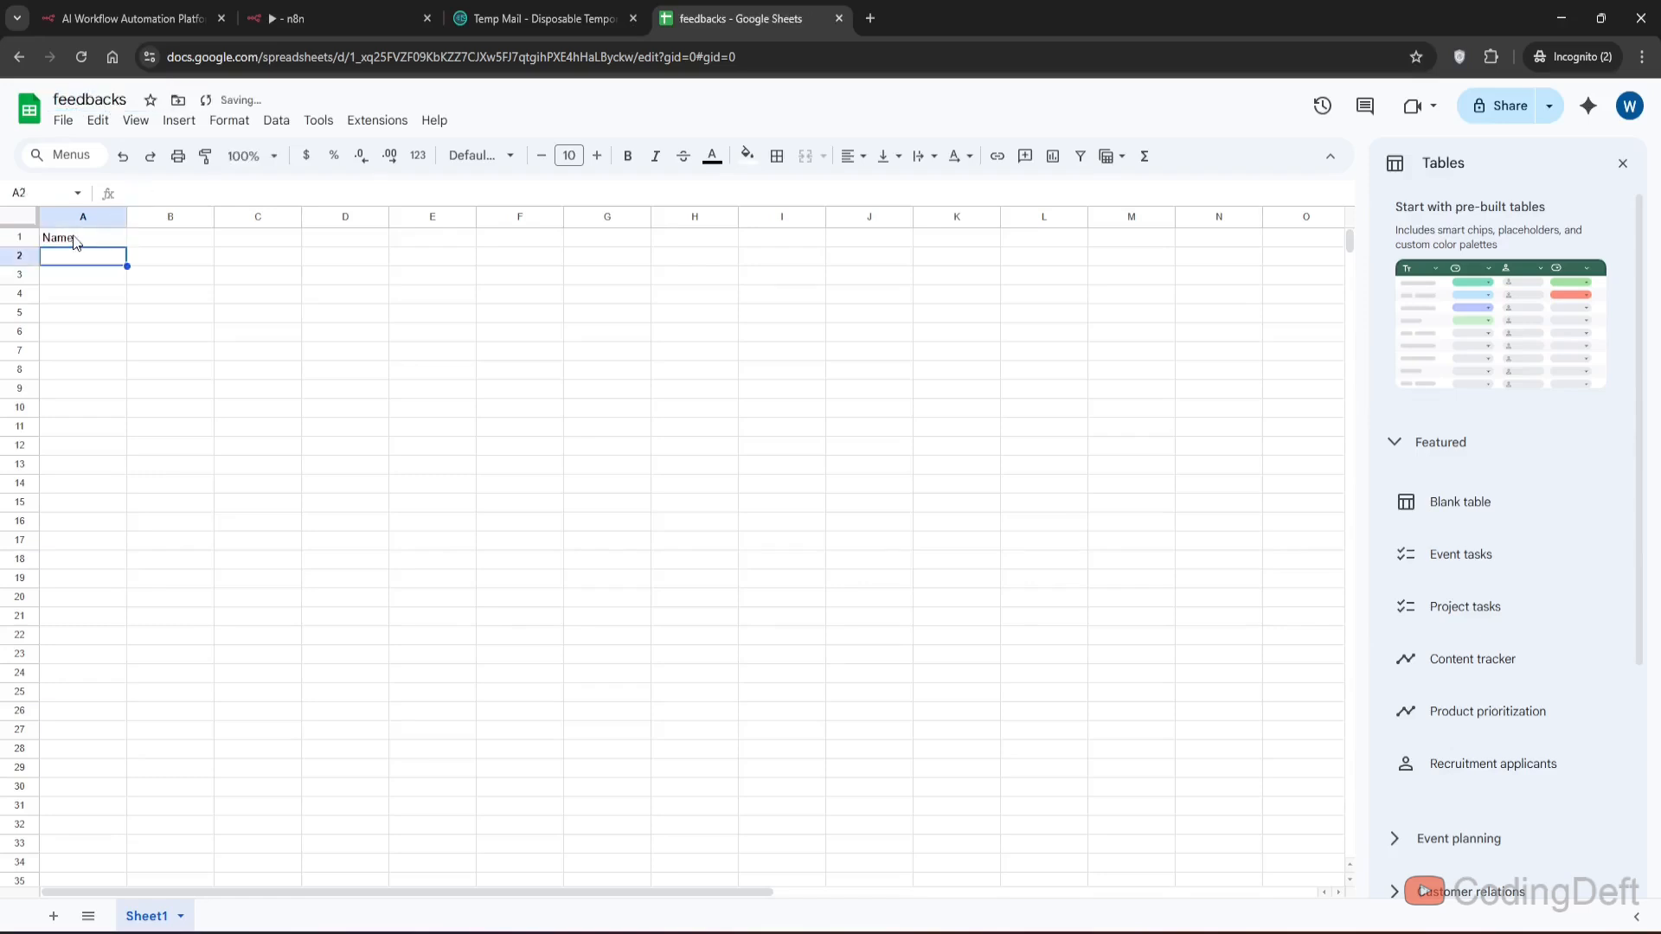
pyautogui.press('Up')
pyautogui.press('Right')
pyautogui.write('Email')
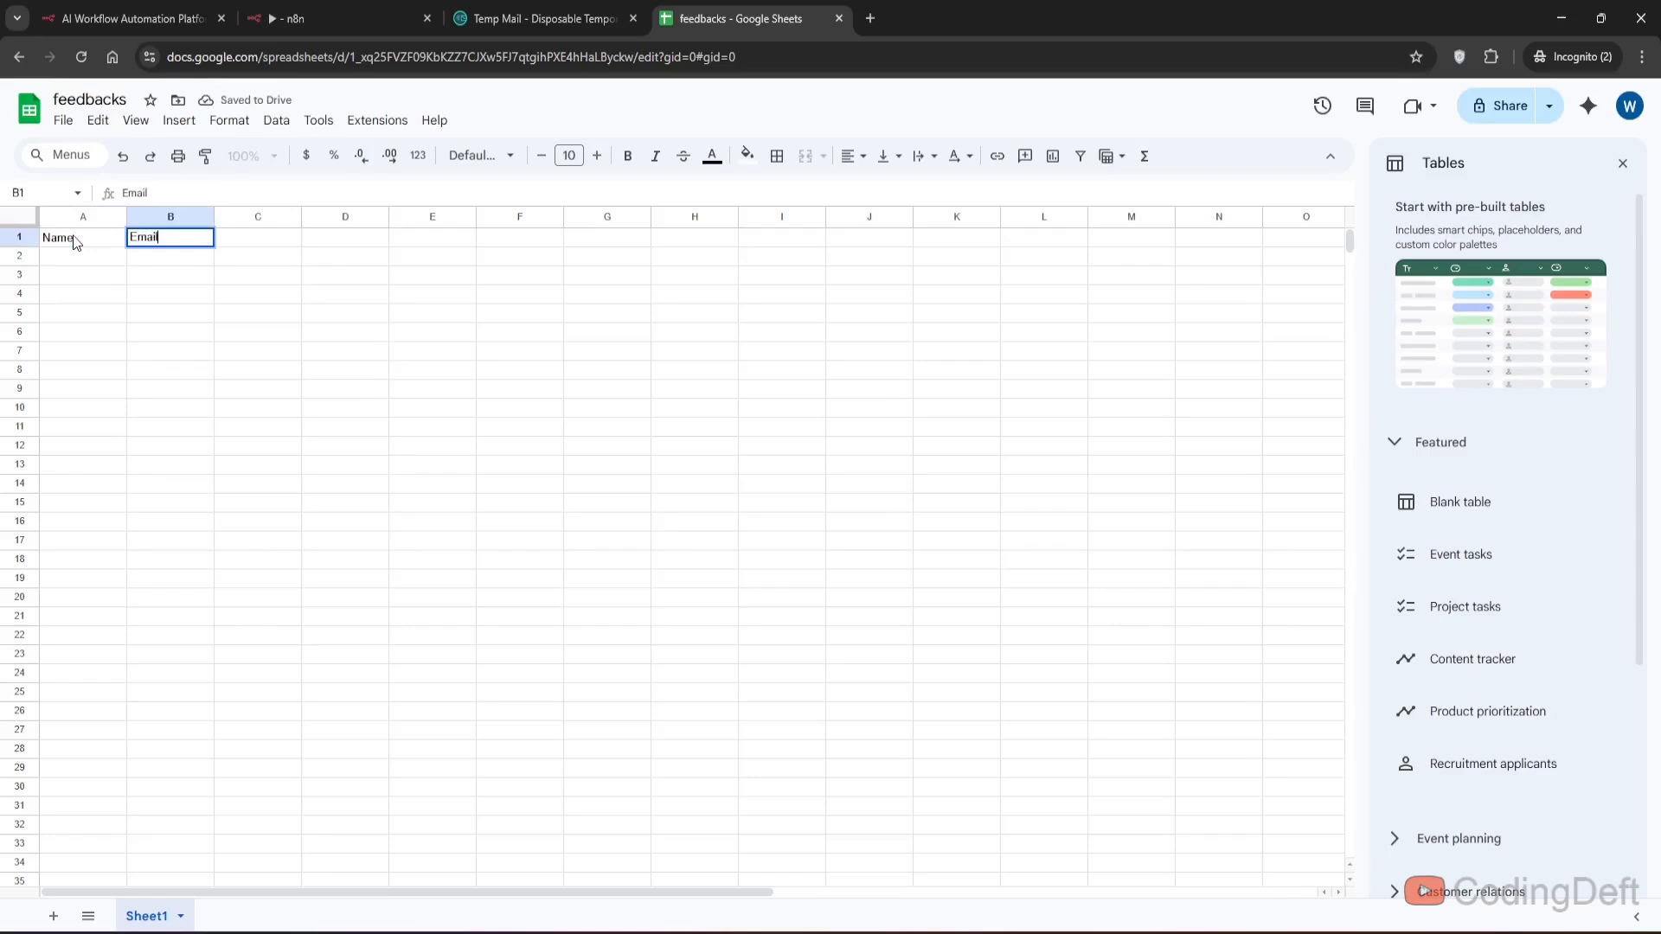
pyautogui.press('Return')
pyautogui.press('Up')
pyautogui.press('Right')
pyautogui.write('Re')
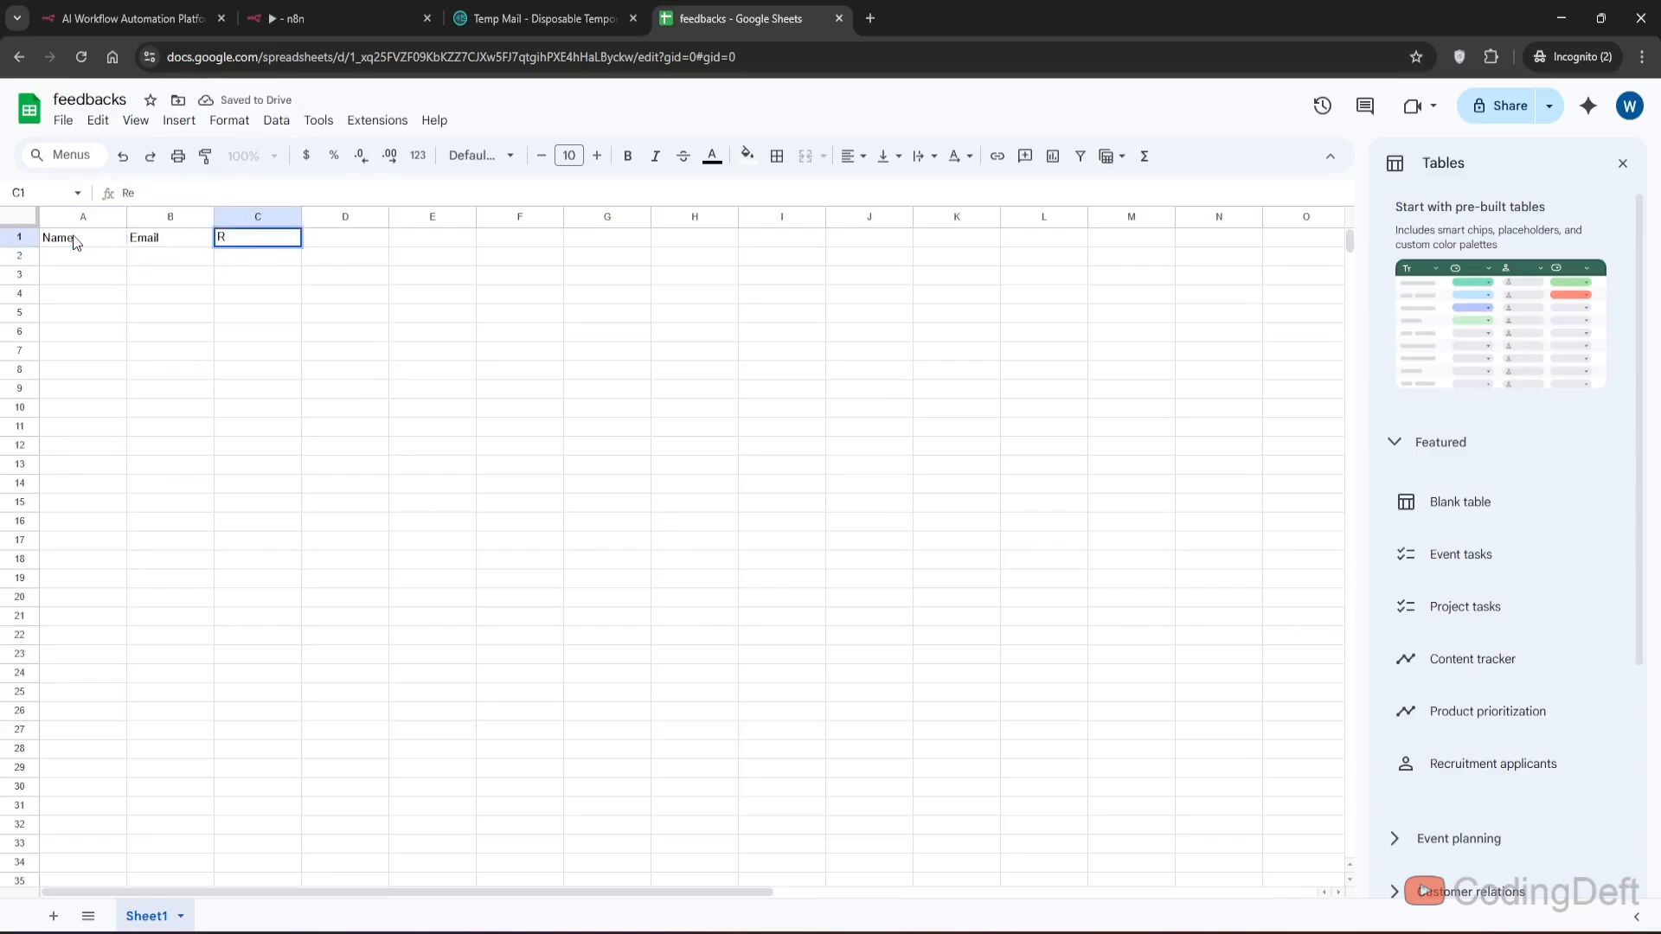
pyautogui.write('ting')
pyautogui.press('Tab')
pyautogui.write('Review')
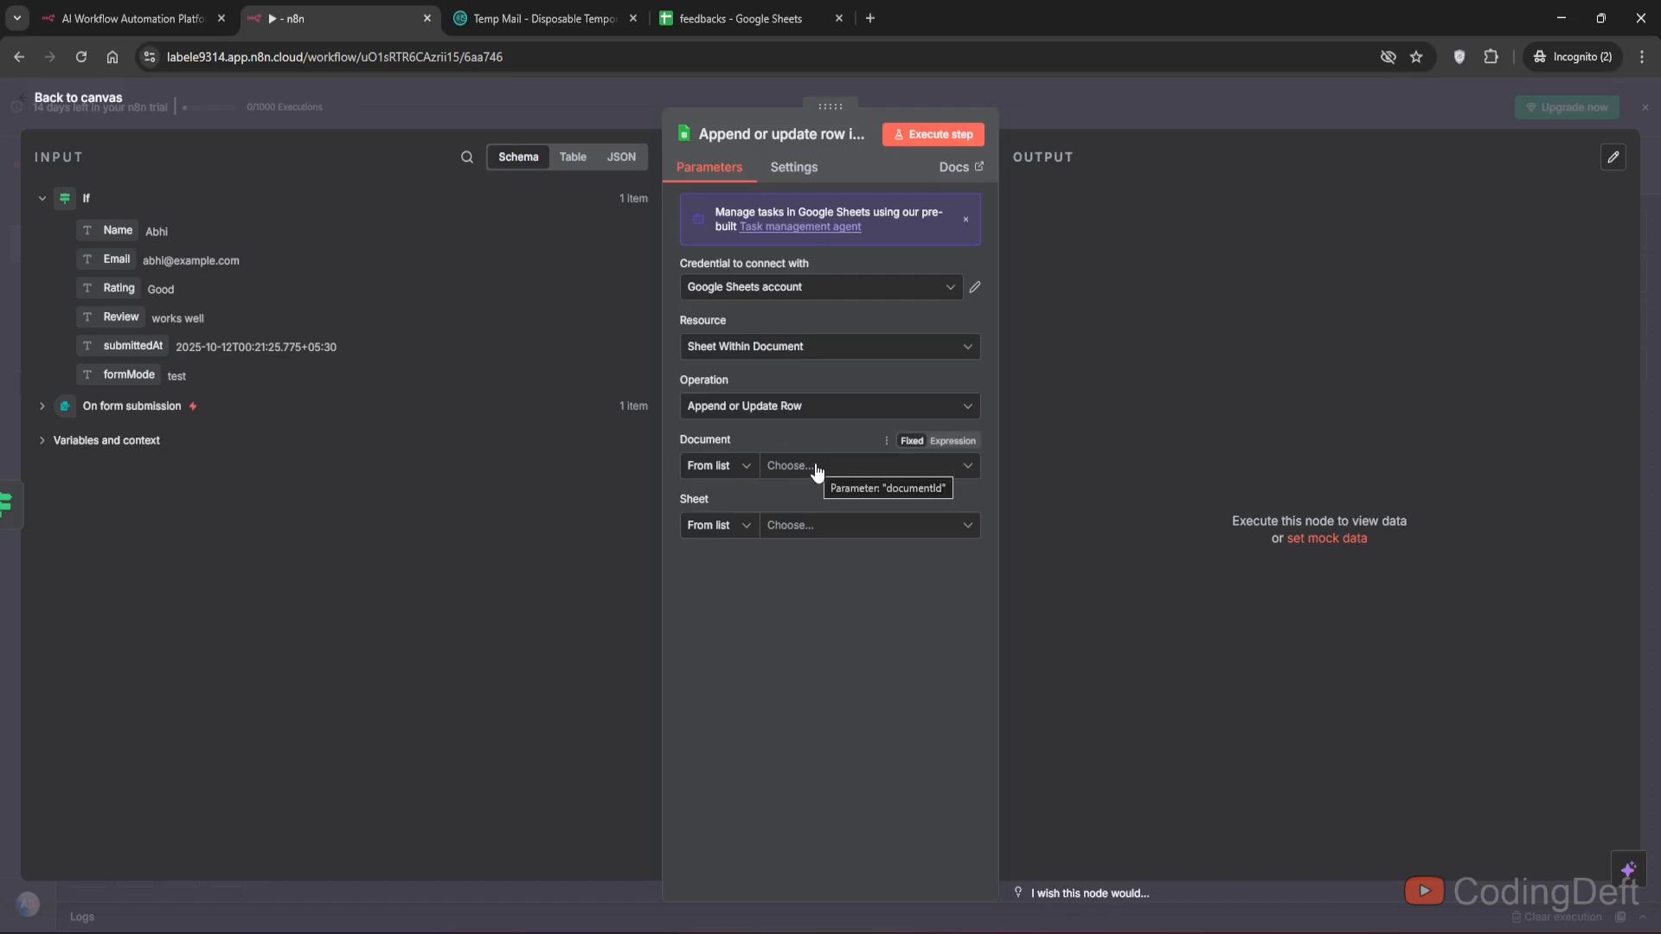
# - Select the feedbacks document and Sheet1 in the Google Sheets node
pyautogui.click(816, 471)
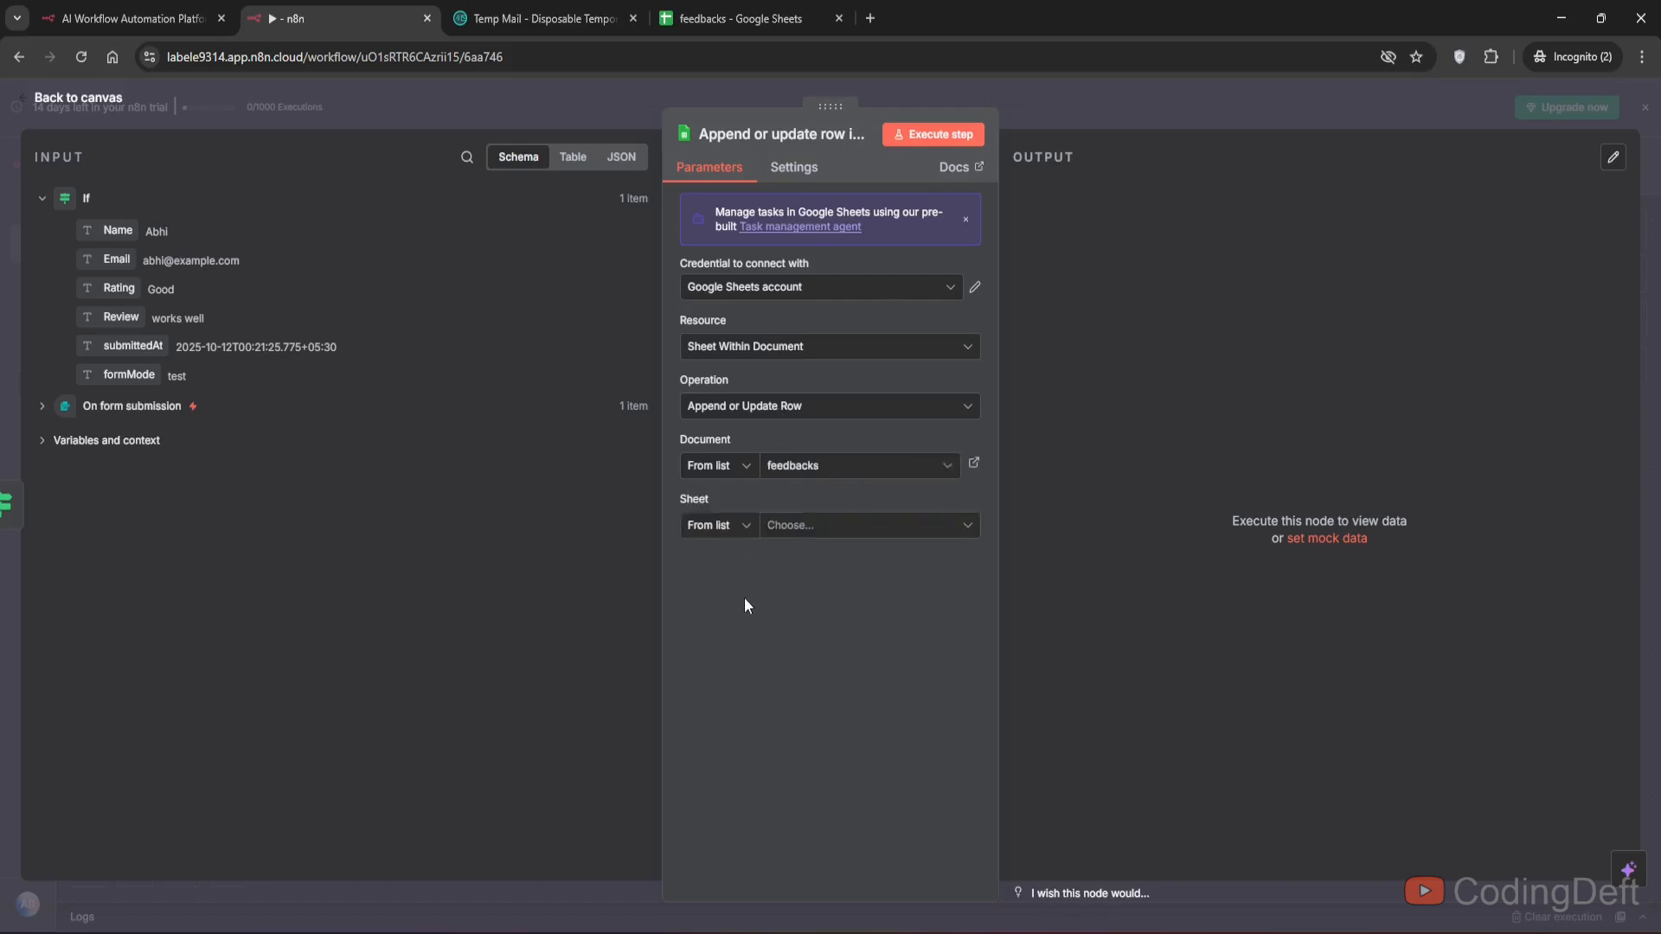
pyautogui.click(817, 525)
pyautogui.click(742, 567)
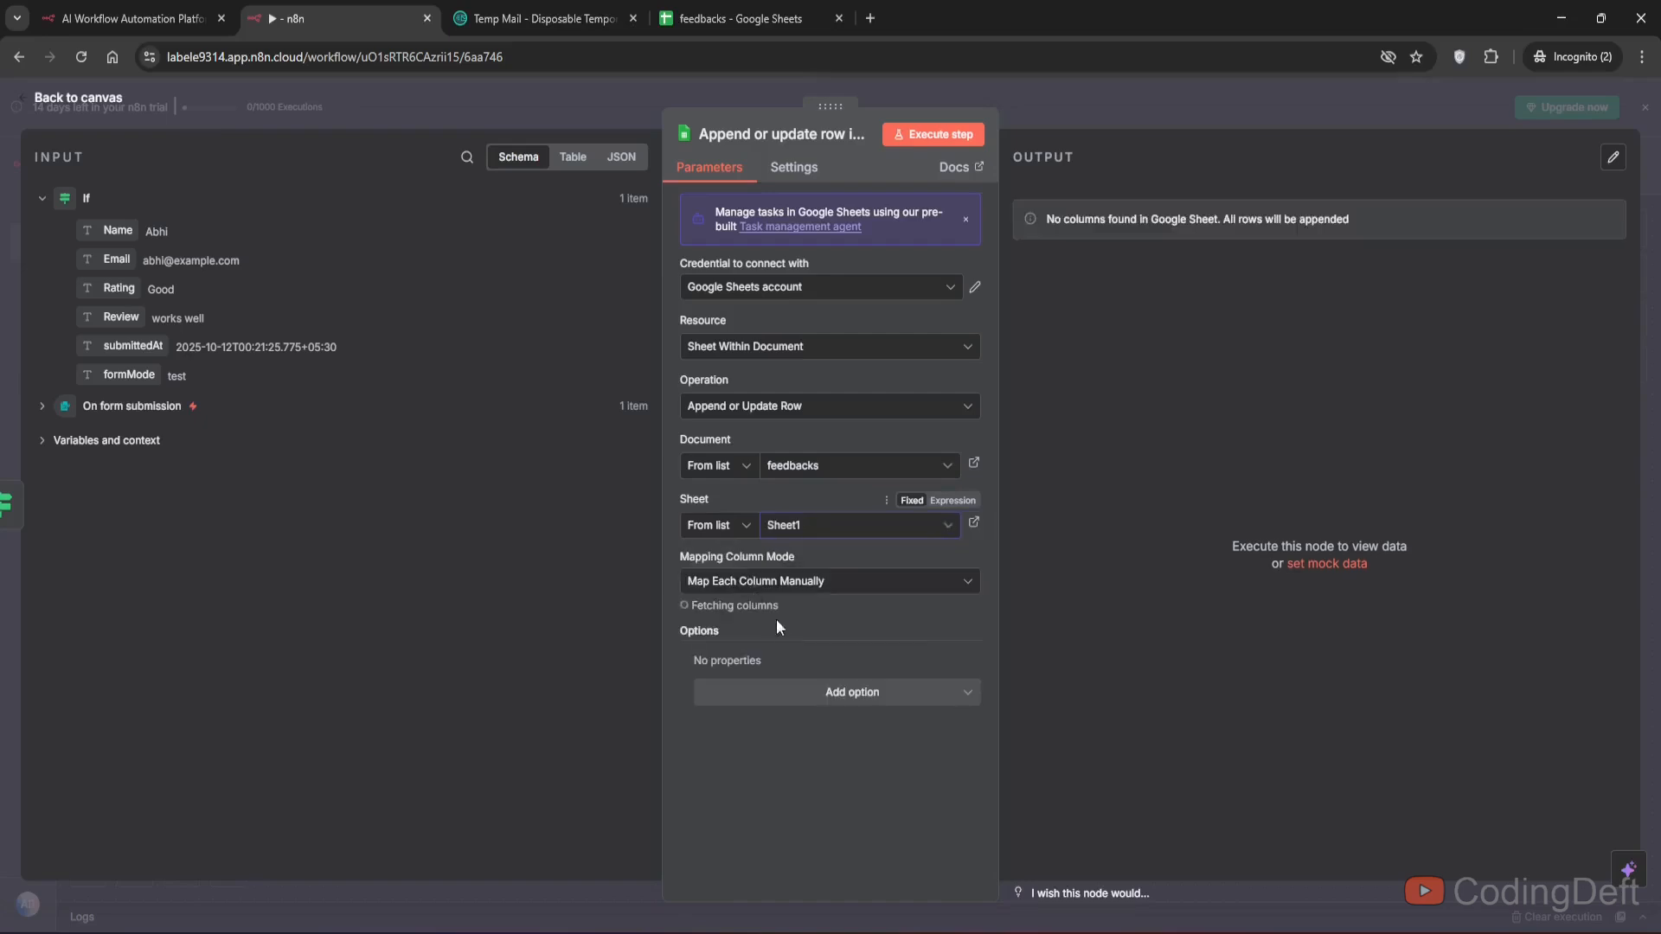
# - Map the If node's Name, Email, Rating and Review fields into the matching sheet columns of the Google Sheets node
pyautogui.scroll(-3, 807, 760)
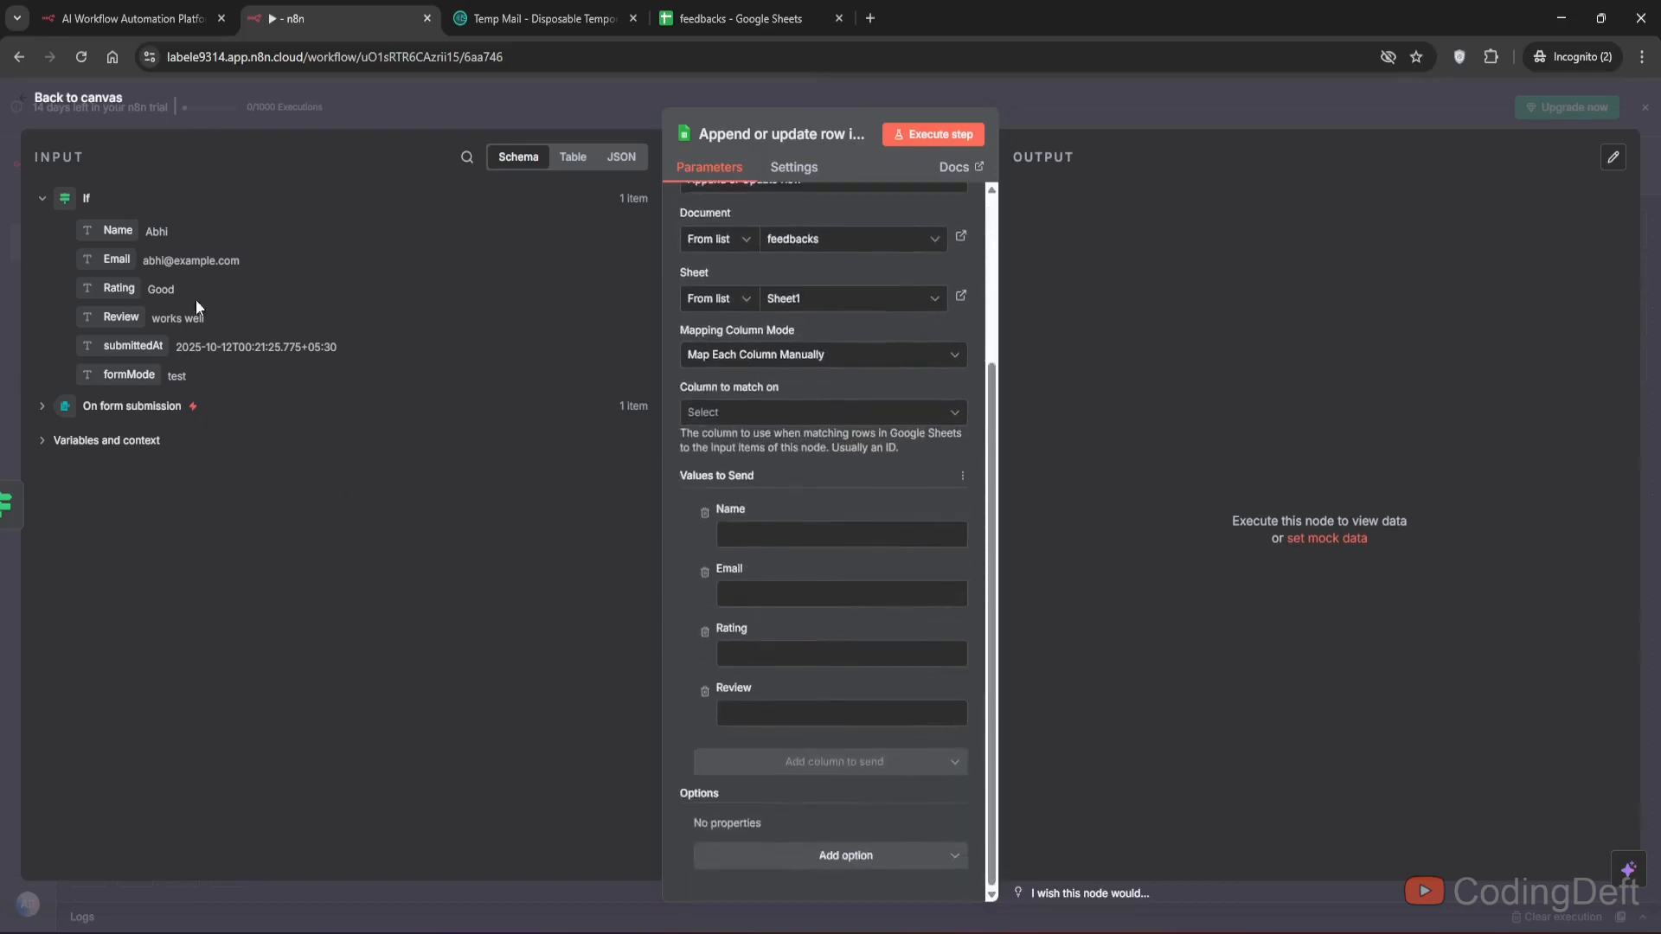
pyautogui.moveTo(118, 231); pyautogui.dragTo(839, 535)
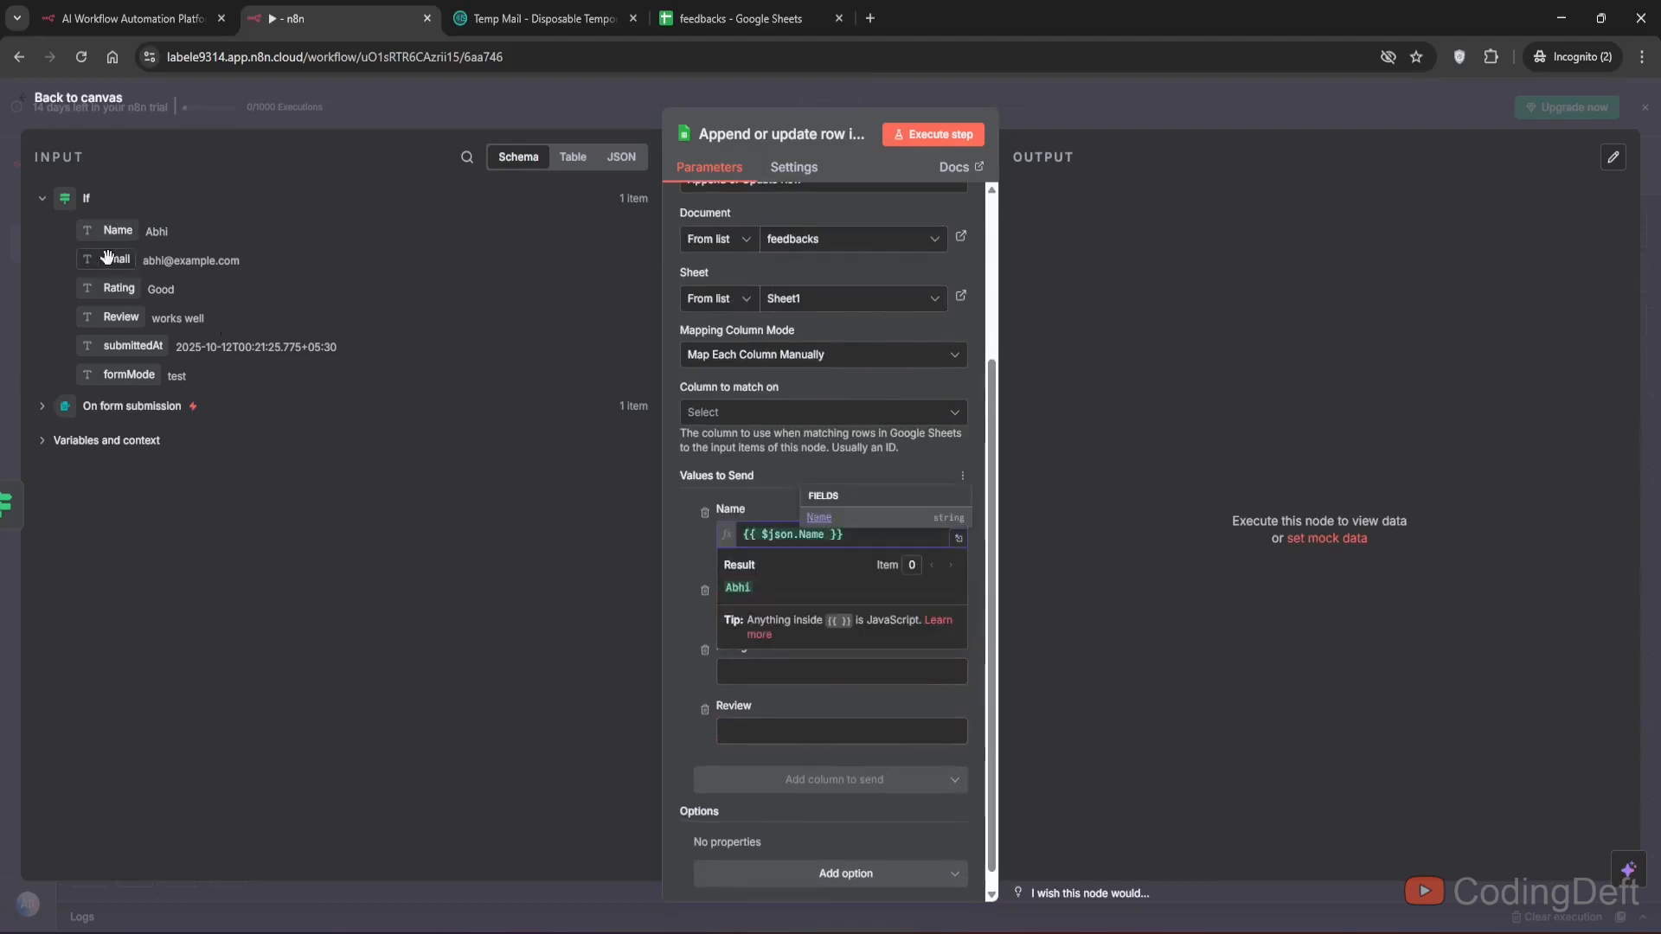
pyautogui.moveTo(116, 258); pyautogui.dragTo(720, 579)
pyautogui.moveTo(720, 578); pyautogui.dragTo(830, 576)
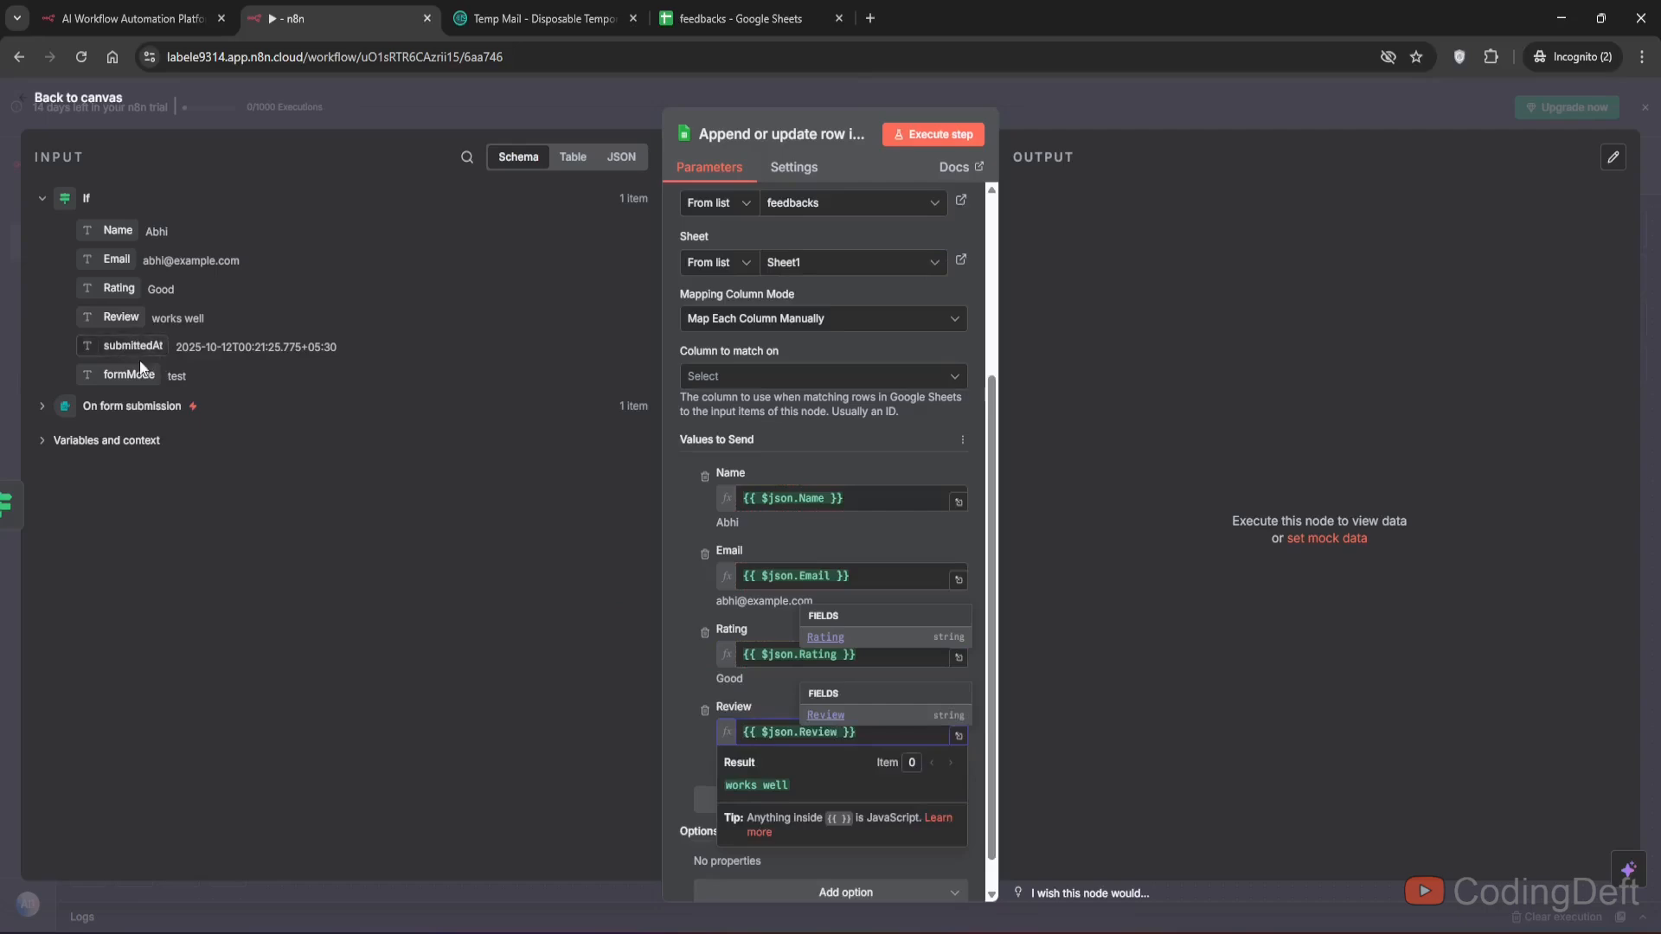
# - Set the Google Sheets node's column to match on to Email
pyautogui.click(705, 12)
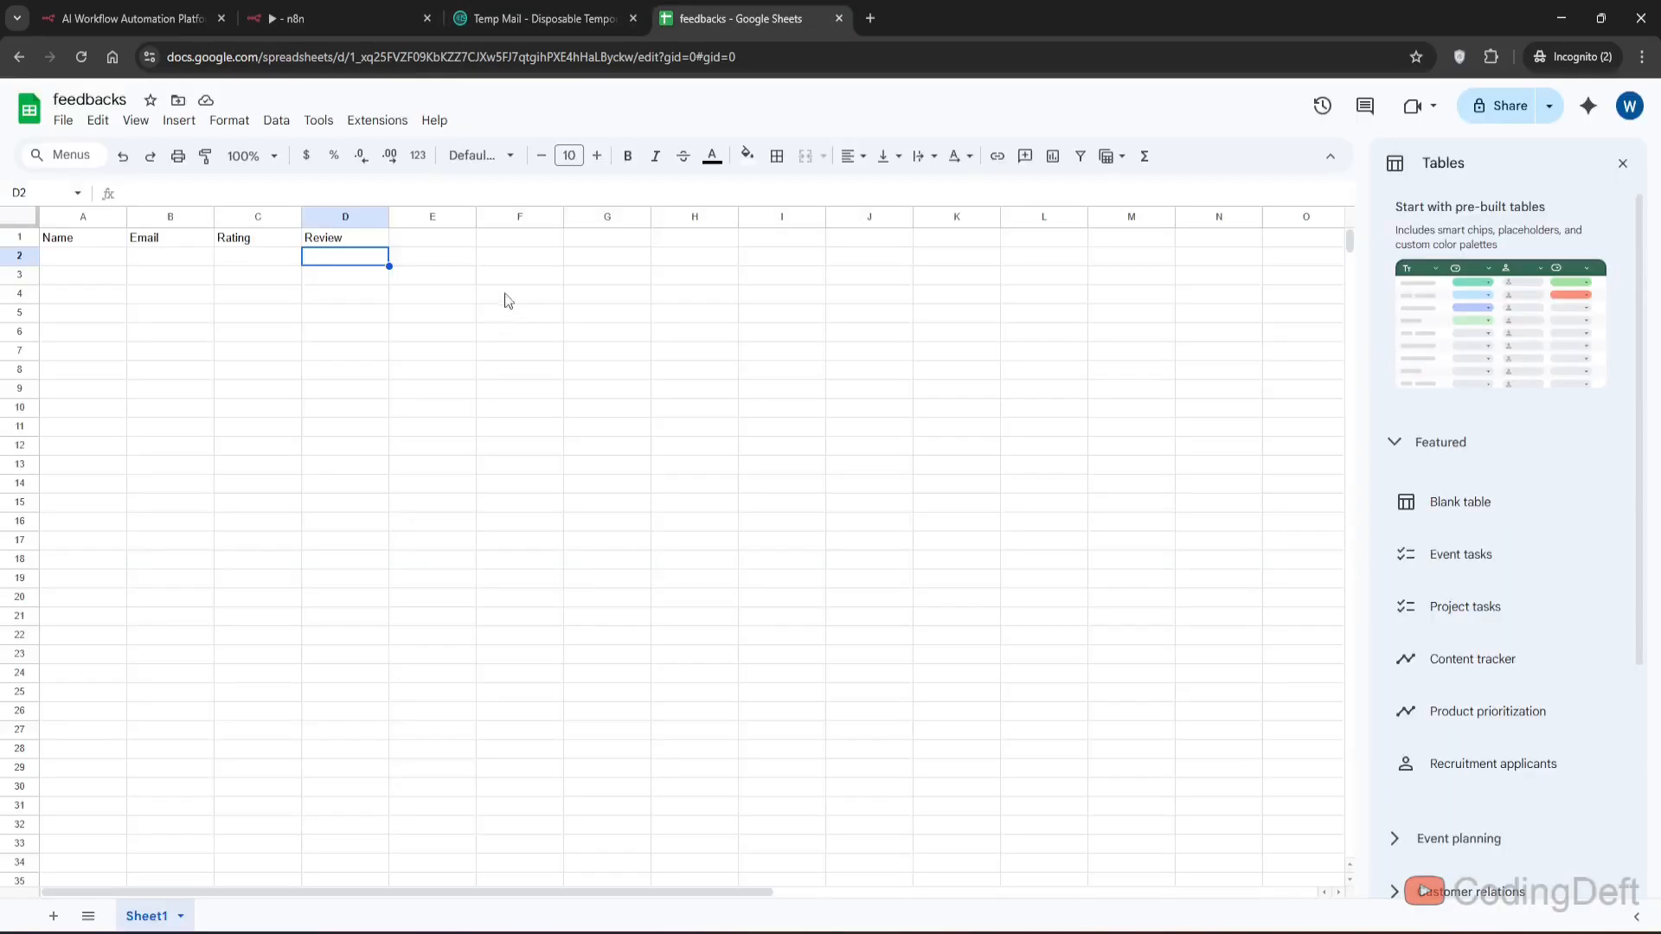
pyautogui.click(339, 18)
pyautogui.scroll(-1, 687, 699)
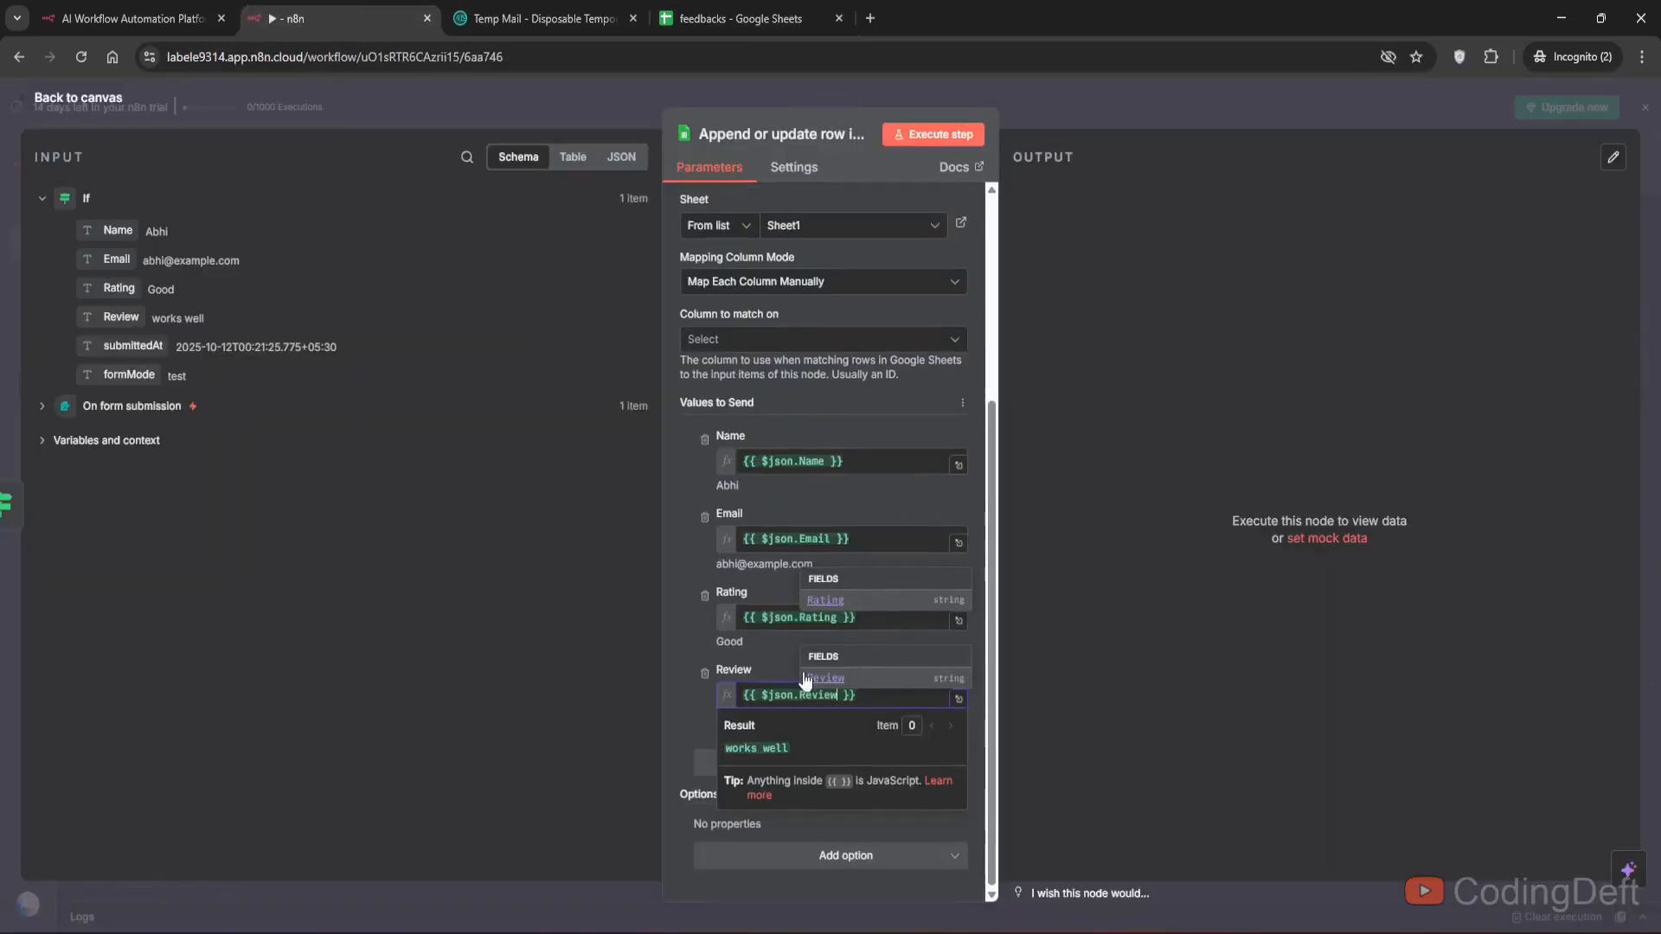
pyautogui.click(690, 702)
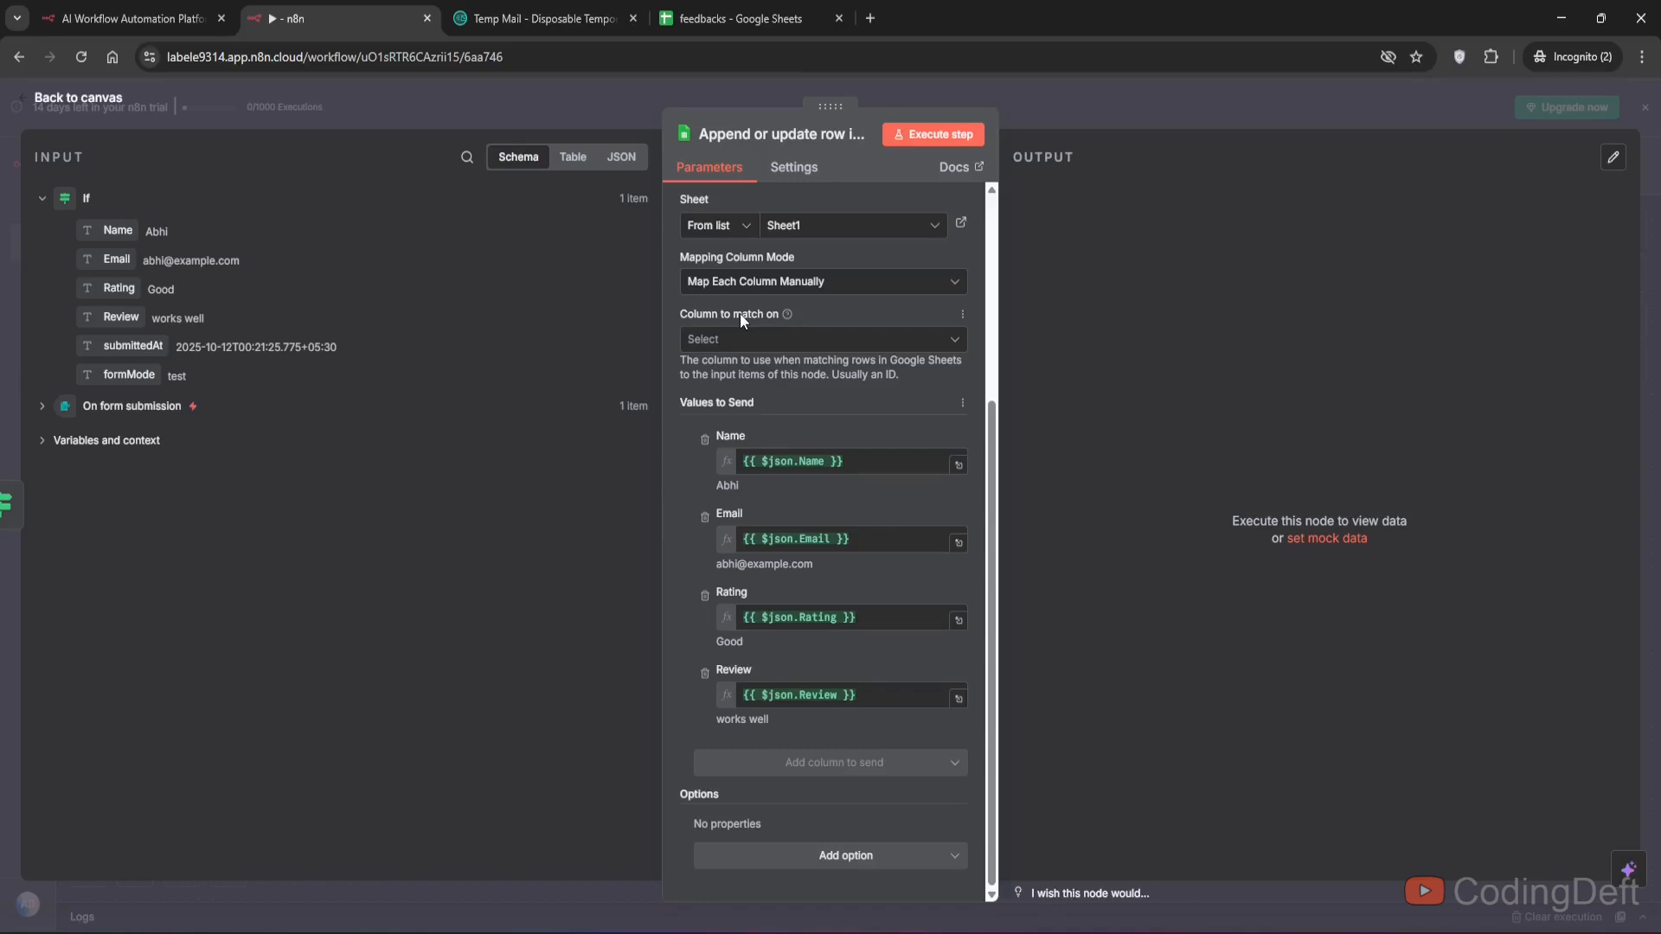
pyautogui.click(738, 341)
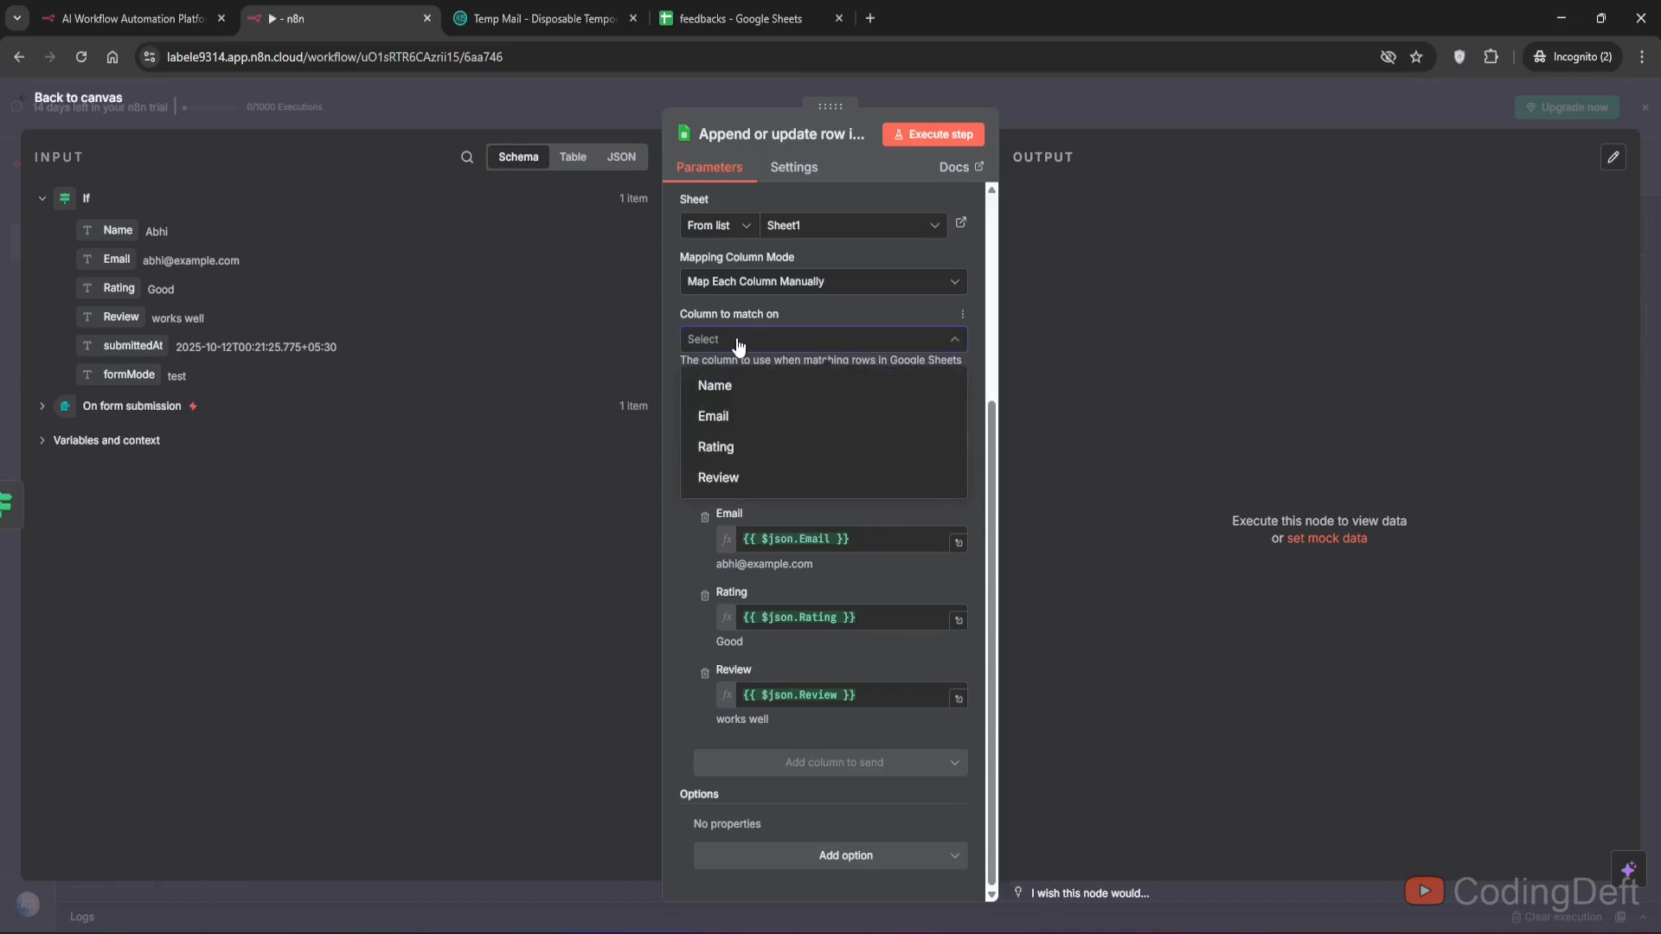
pyautogui.click(711, 416)
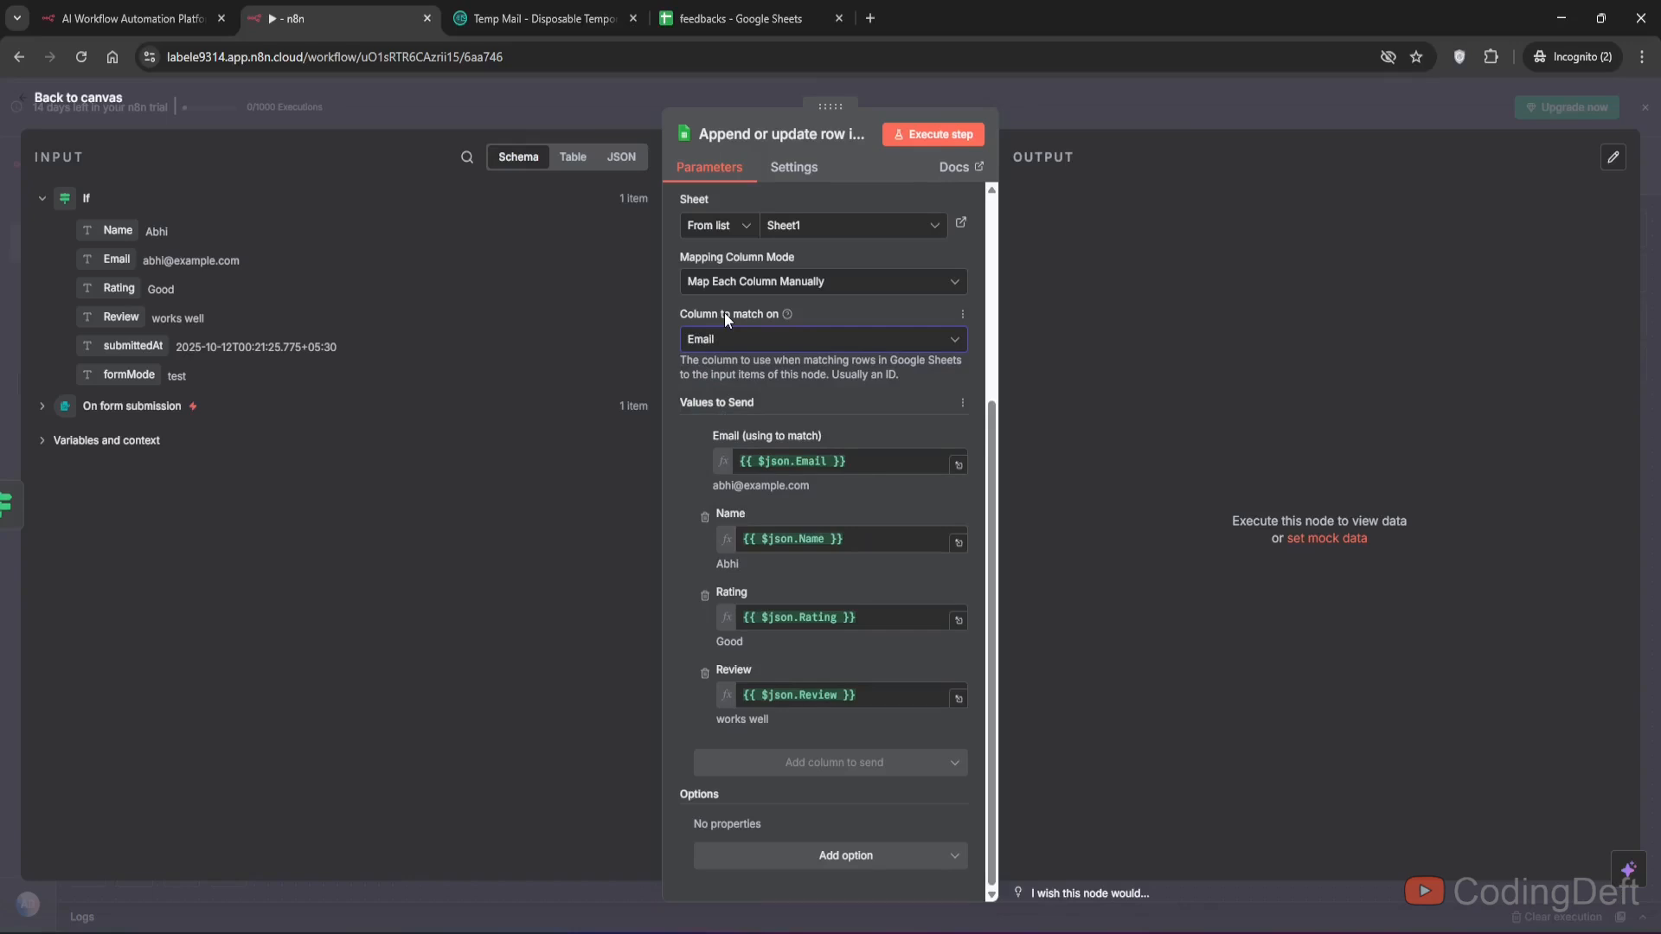
# - Execute the Google Sheets node step and return to the workflow canvas
pyautogui.scroll(4, 724, 313)
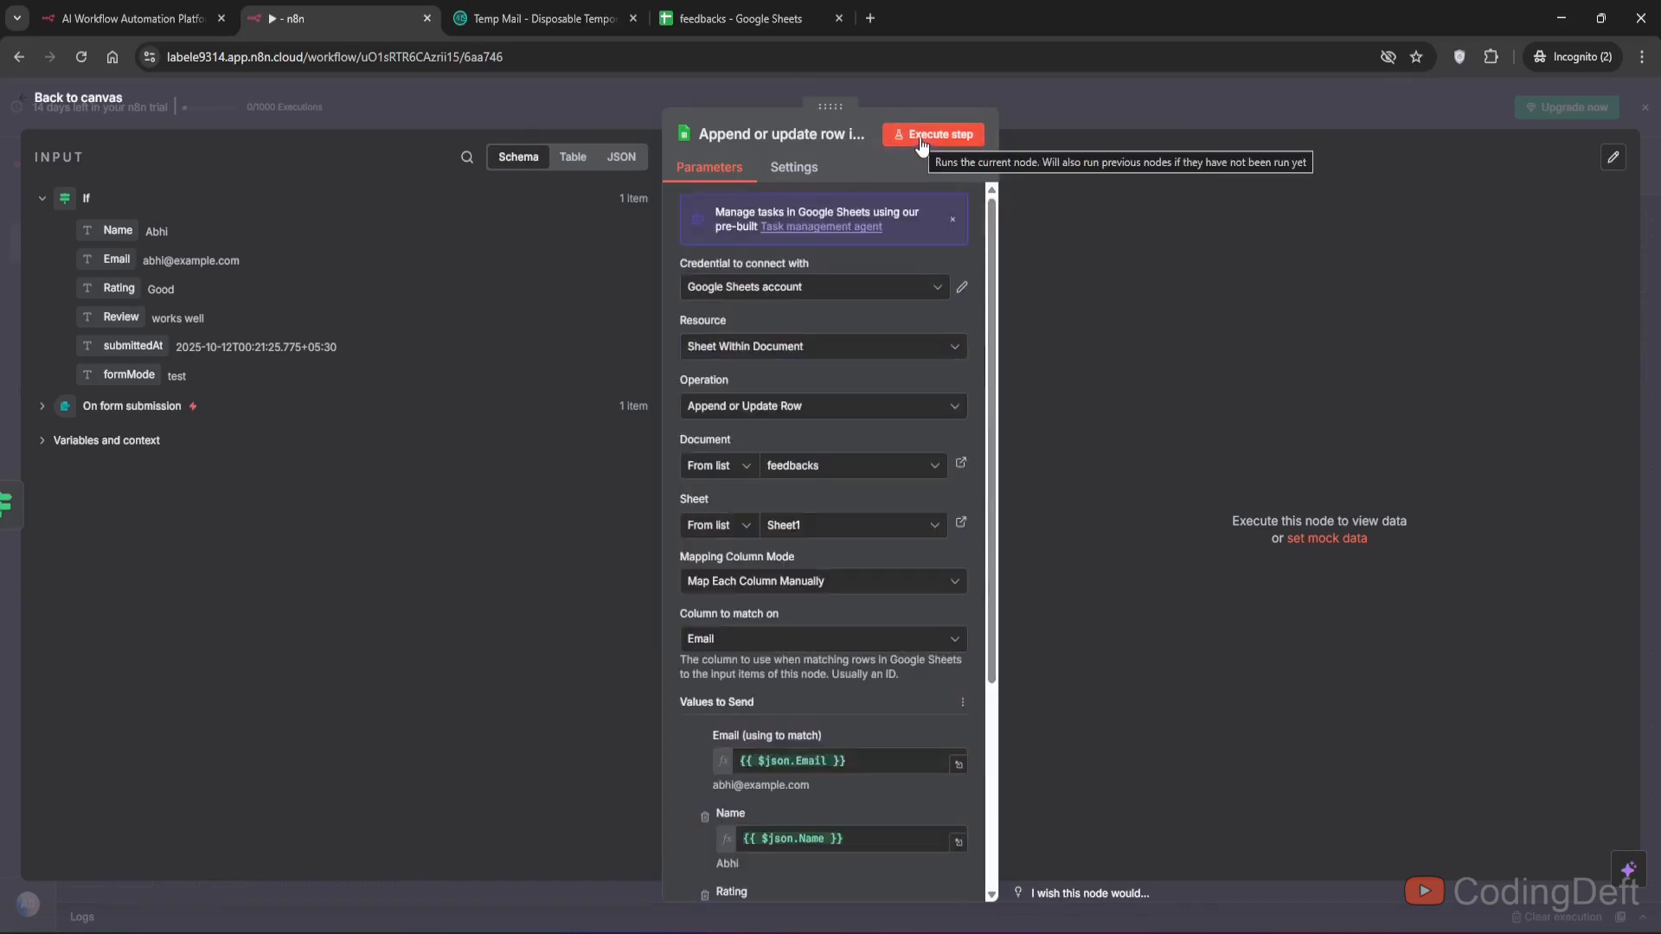
pyautogui.click(921, 138)
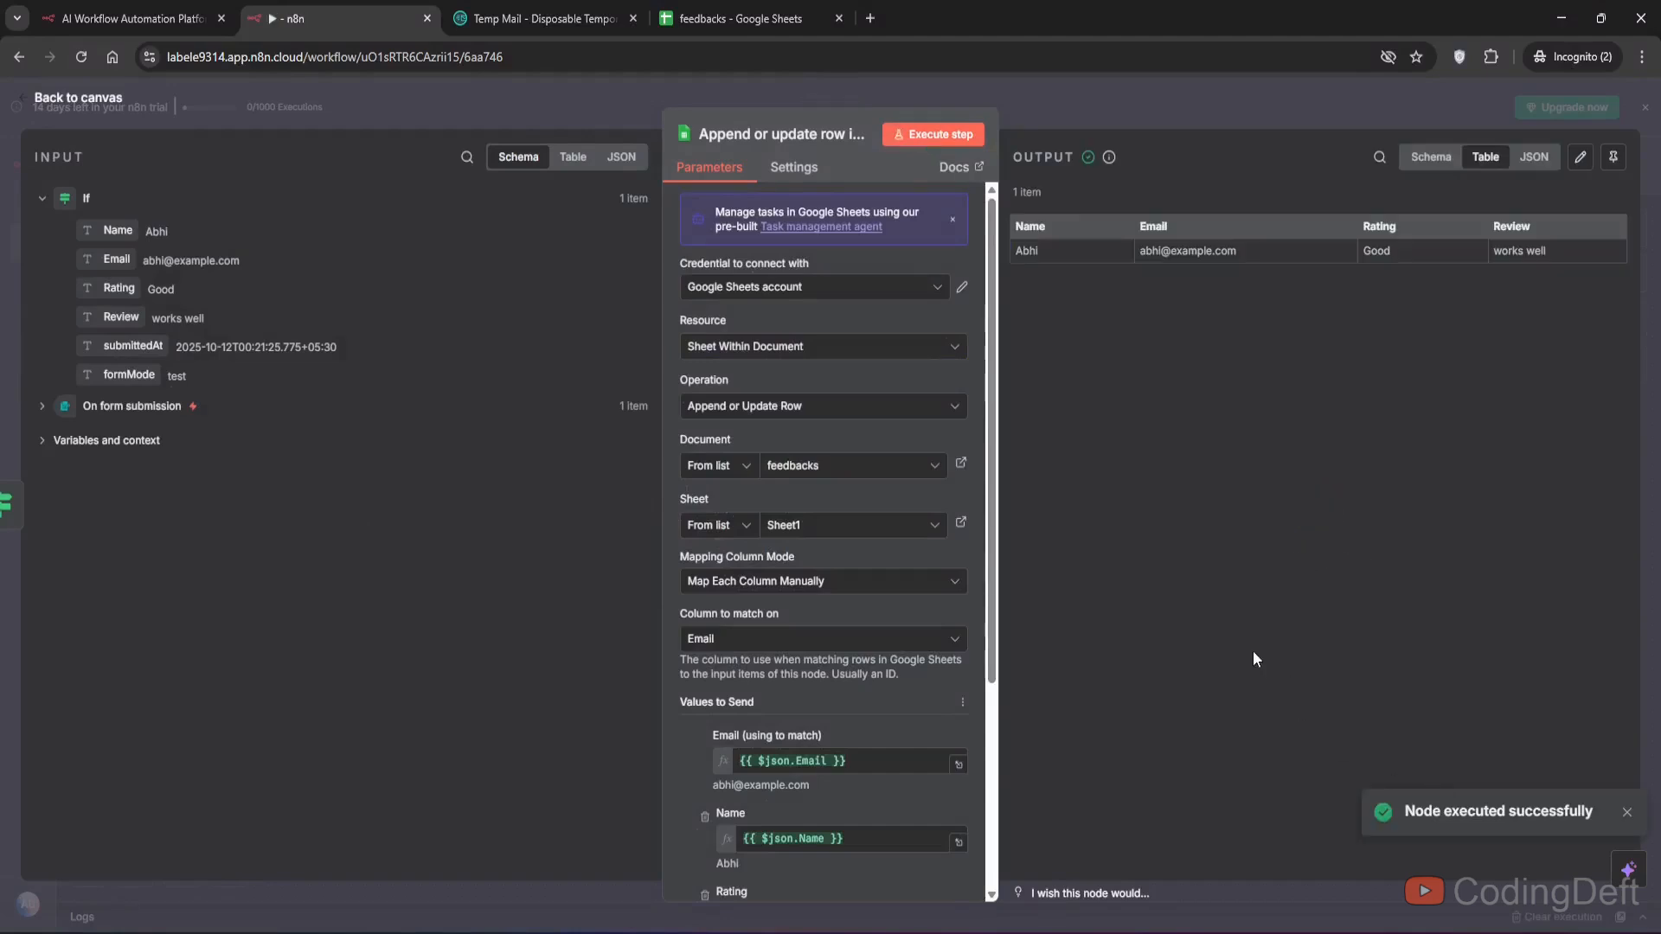
pyautogui.click(740, 10)
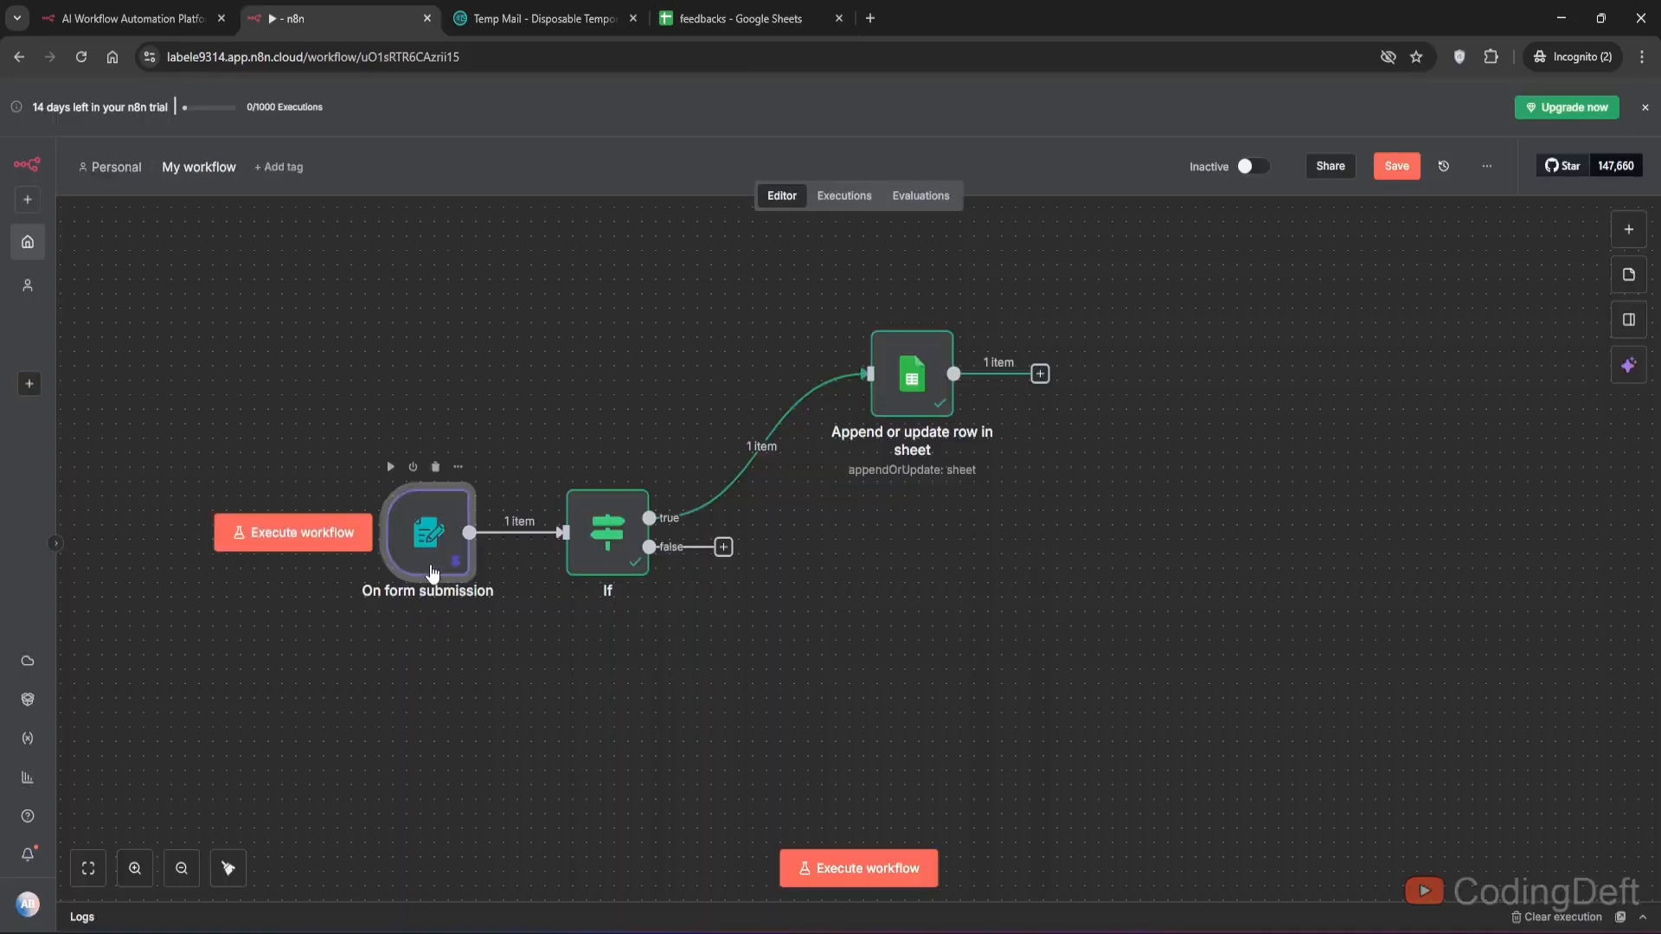
# - Execute the workflow and submit the test feedback form with name Test, a test e-mail address and rating Average
pyautogui.press('p')
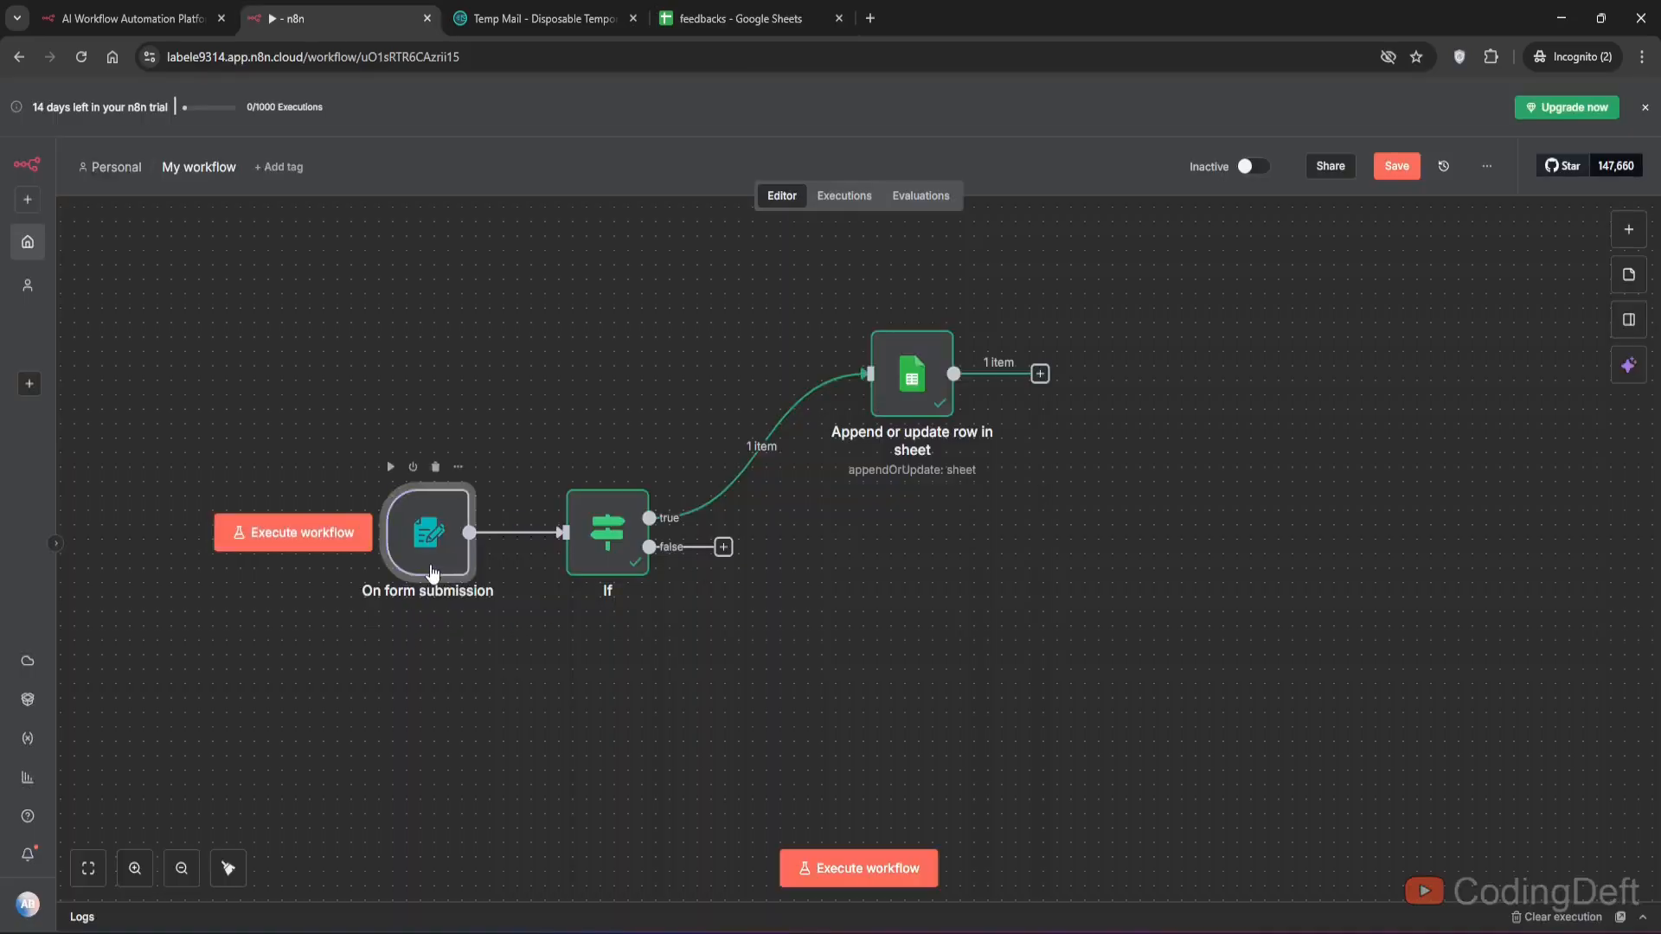
pyautogui.click(843, 870)
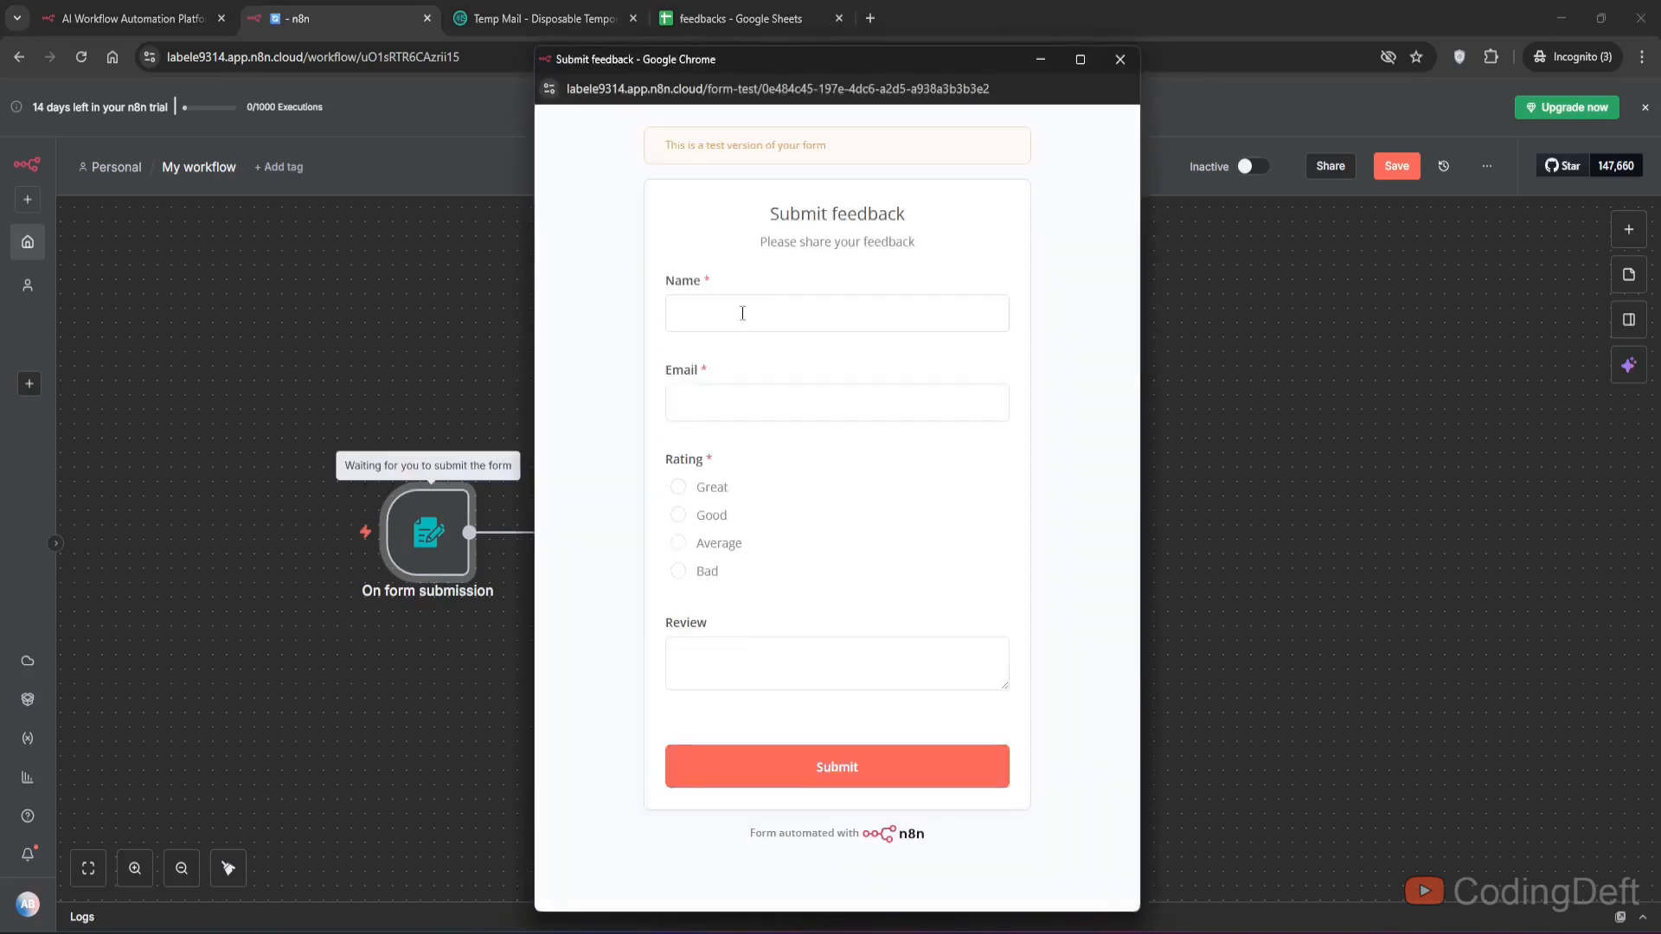
pyautogui.click(742, 313)
pyautogui.write('Test')
pyautogui.press('Tab')
pyautogui.write('te')
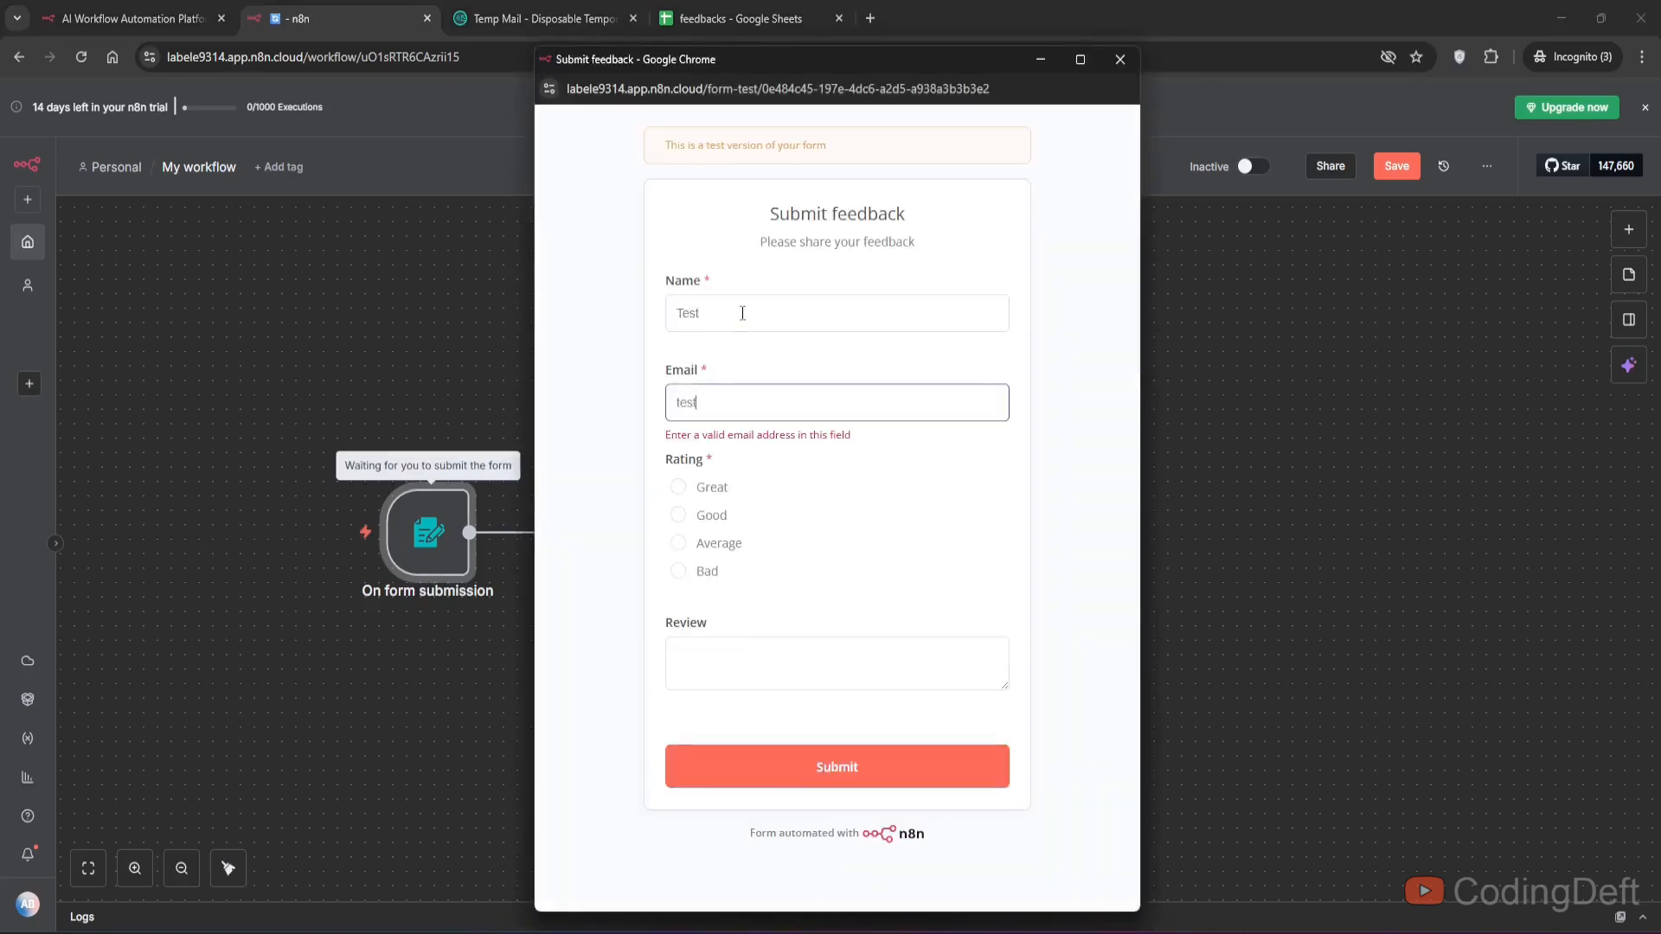
pyautogui.write('st@example.com')
pyautogui.click(706, 546)
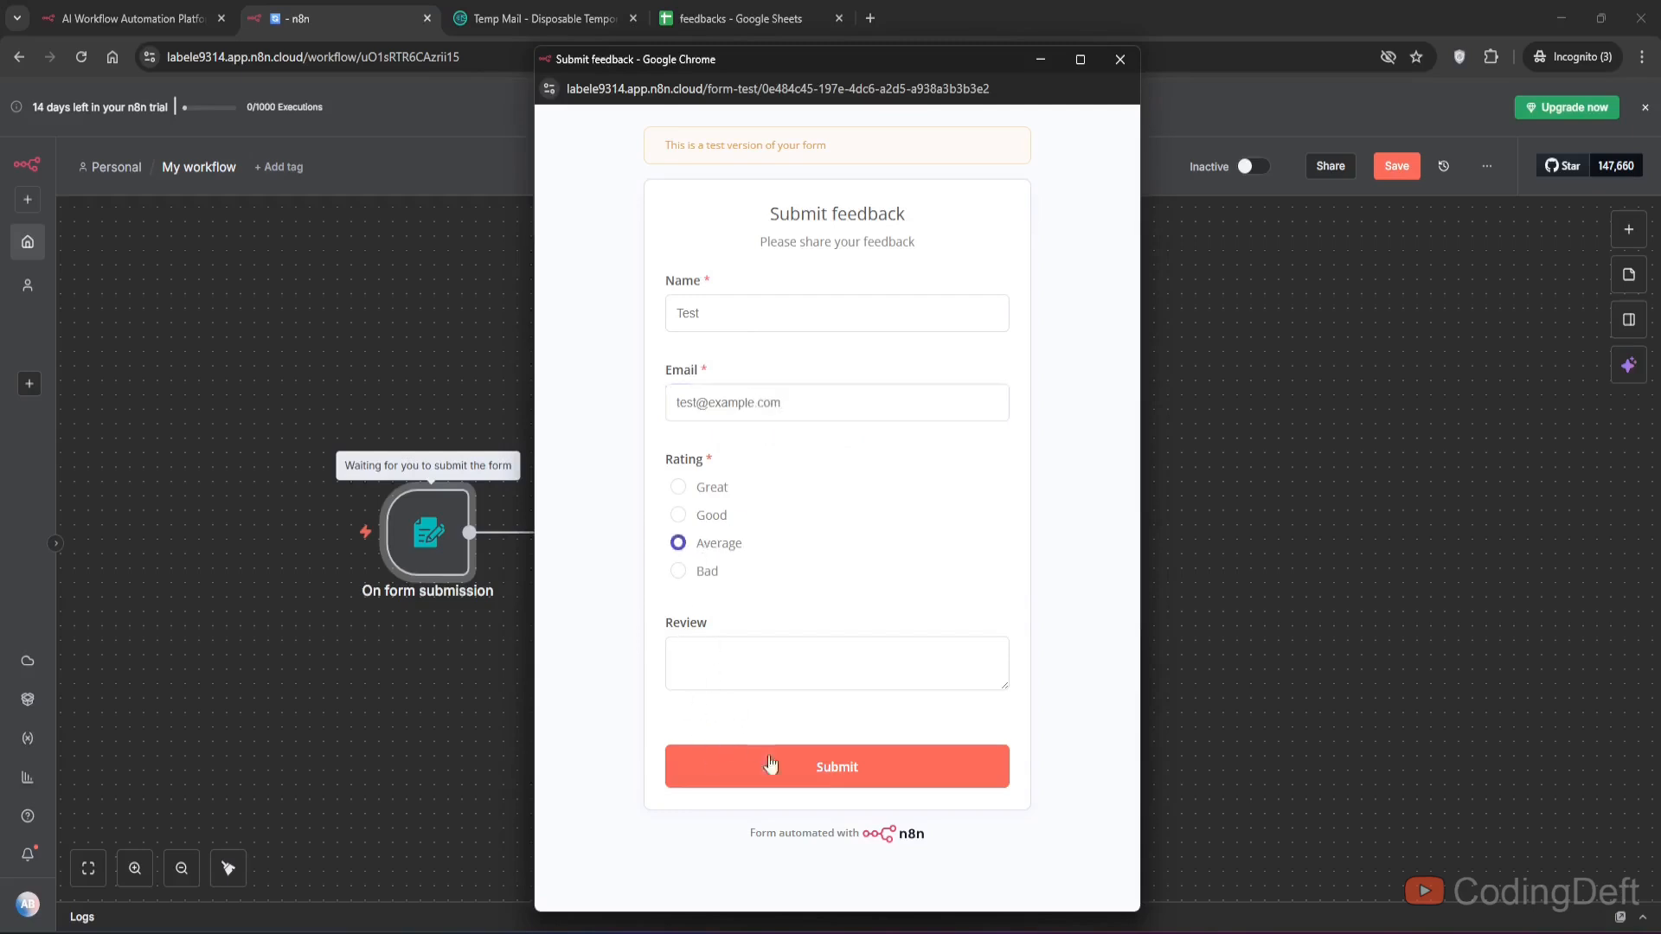
pyautogui.click(839, 779)
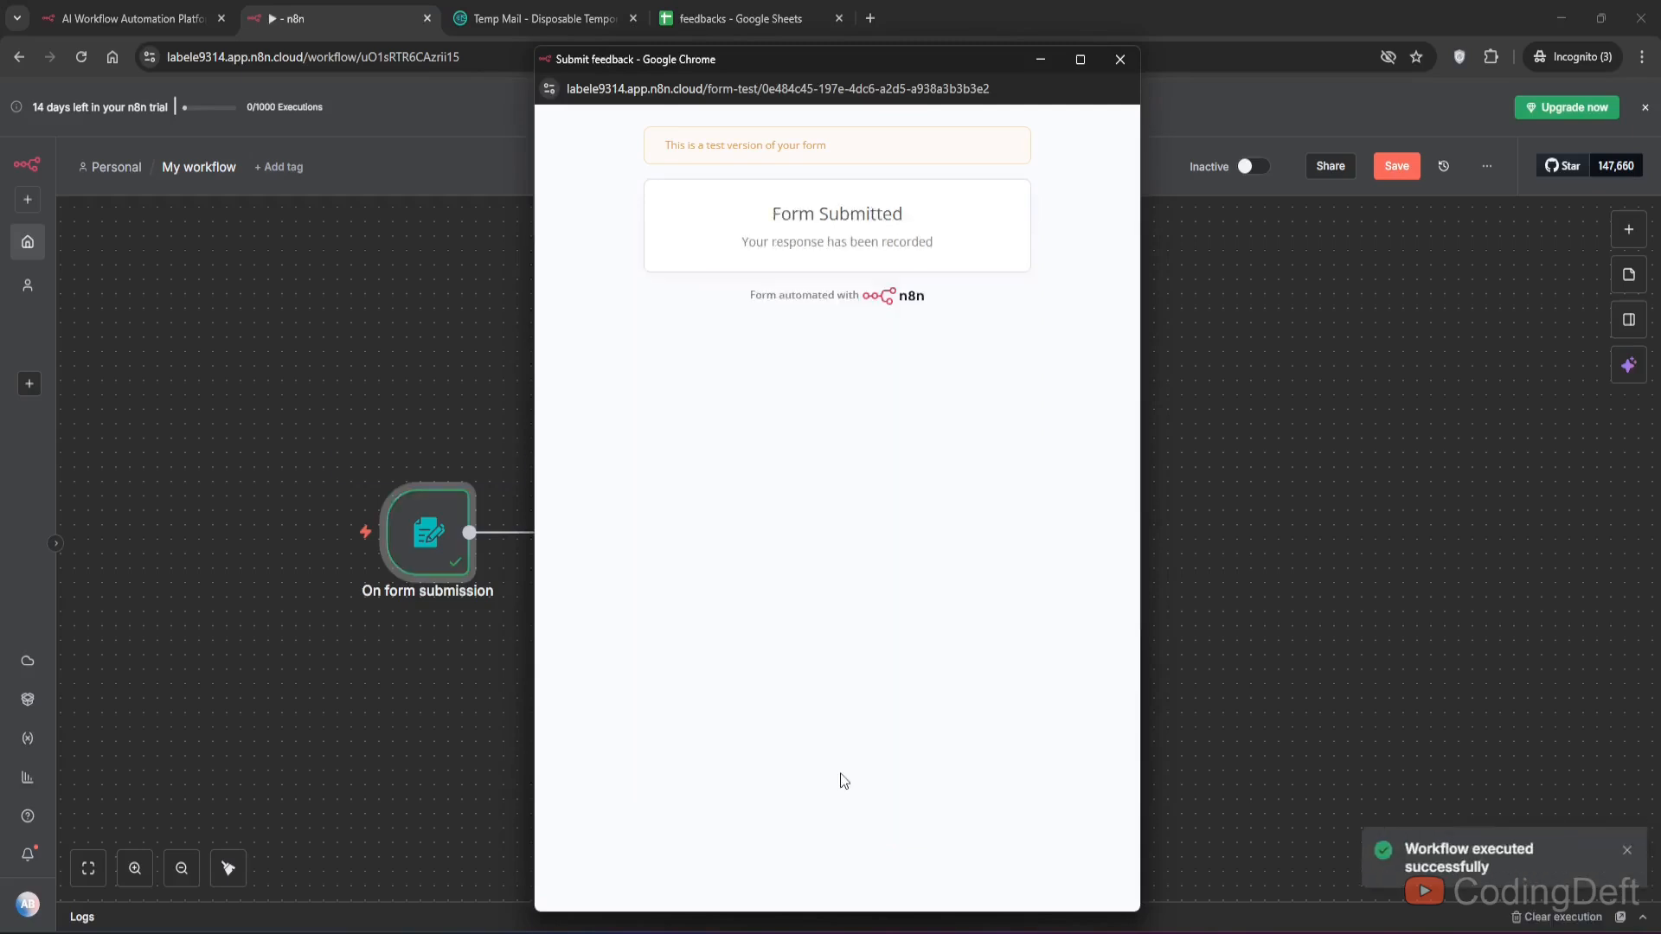
pyautogui.hotkey('ctrl', 'w')
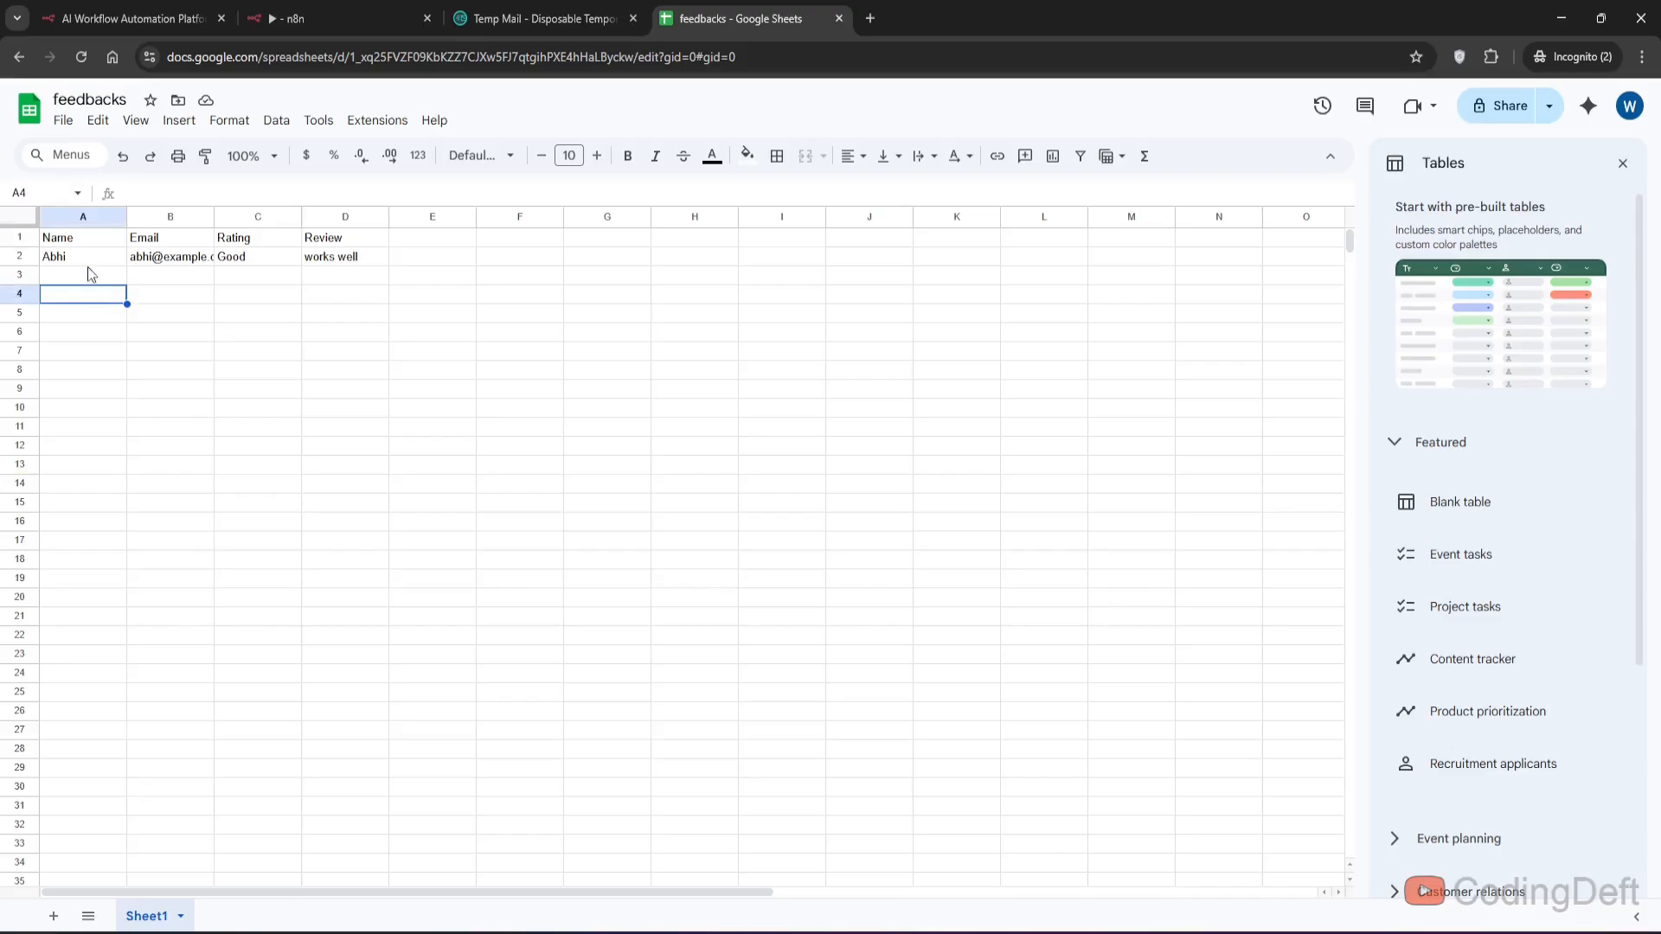
# - Add a second sheet to the feedbacks spreadsheet
pyautogui.click(85, 258)
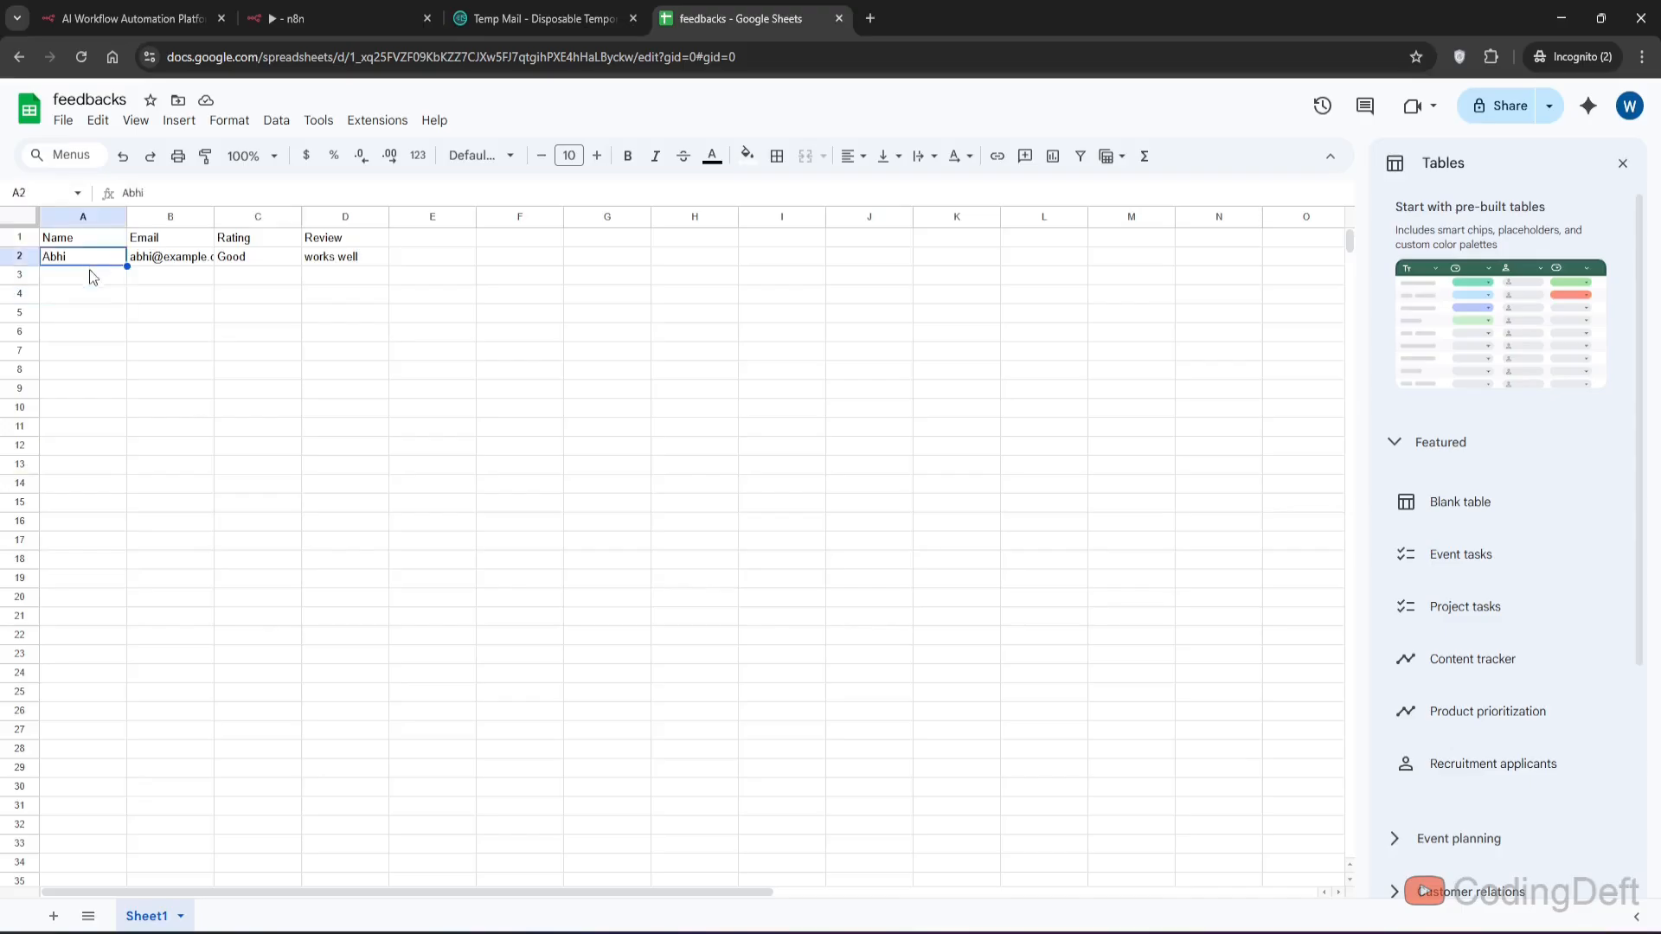
pyautogui.click(92, 275)
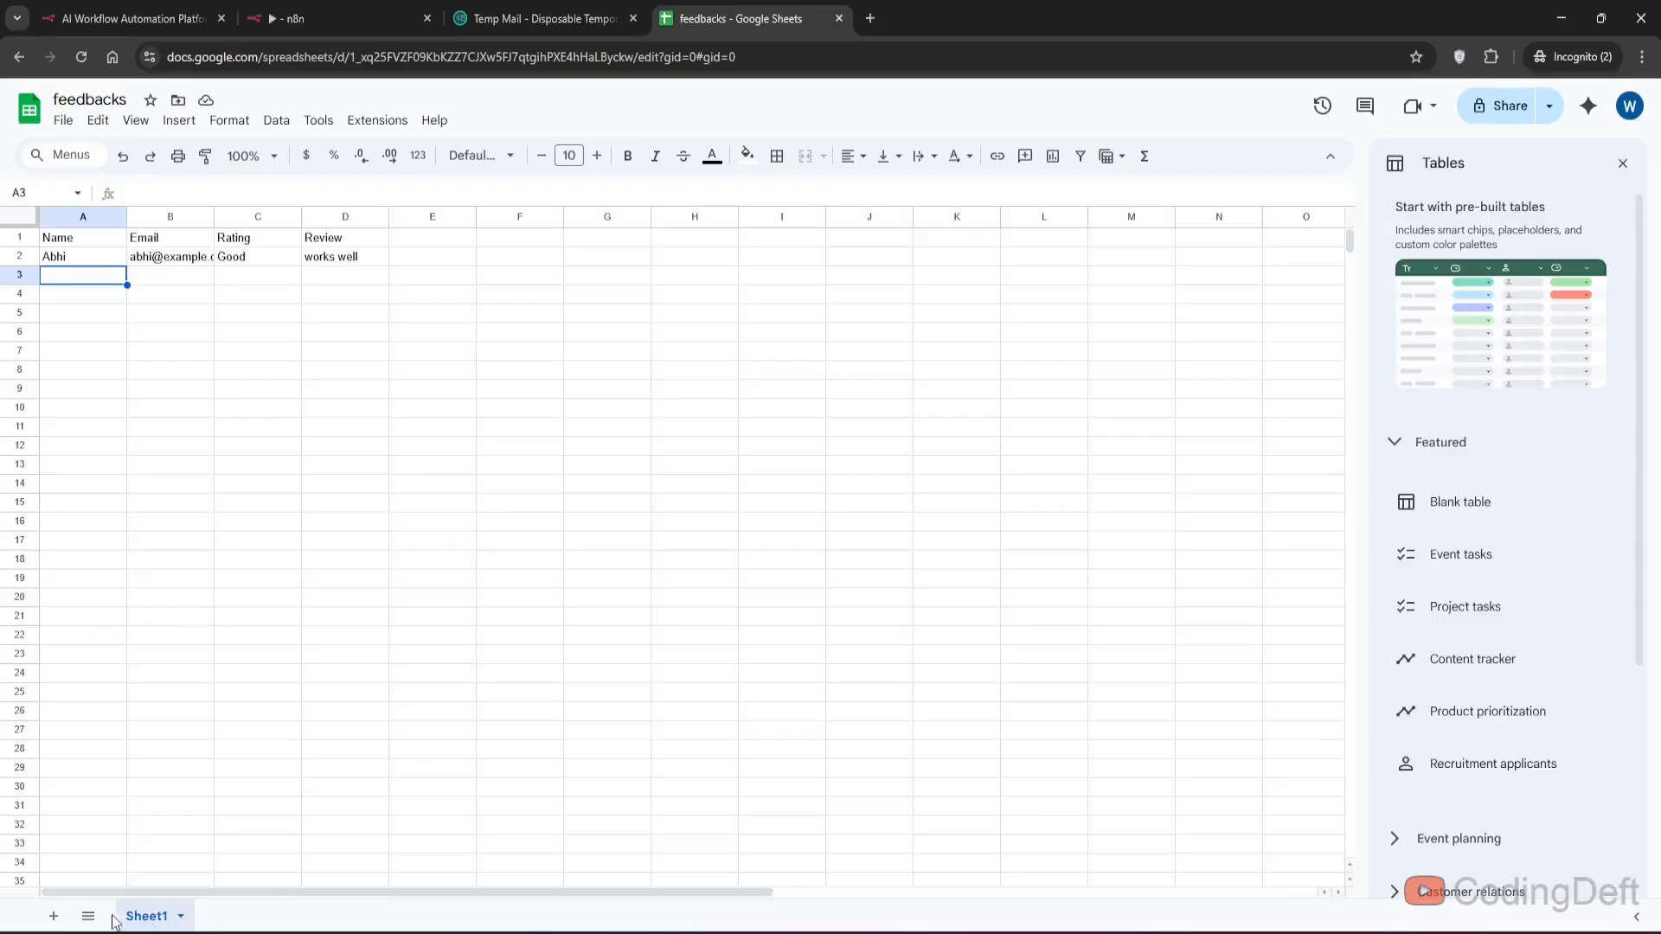
pyautogui.click(53, 917)
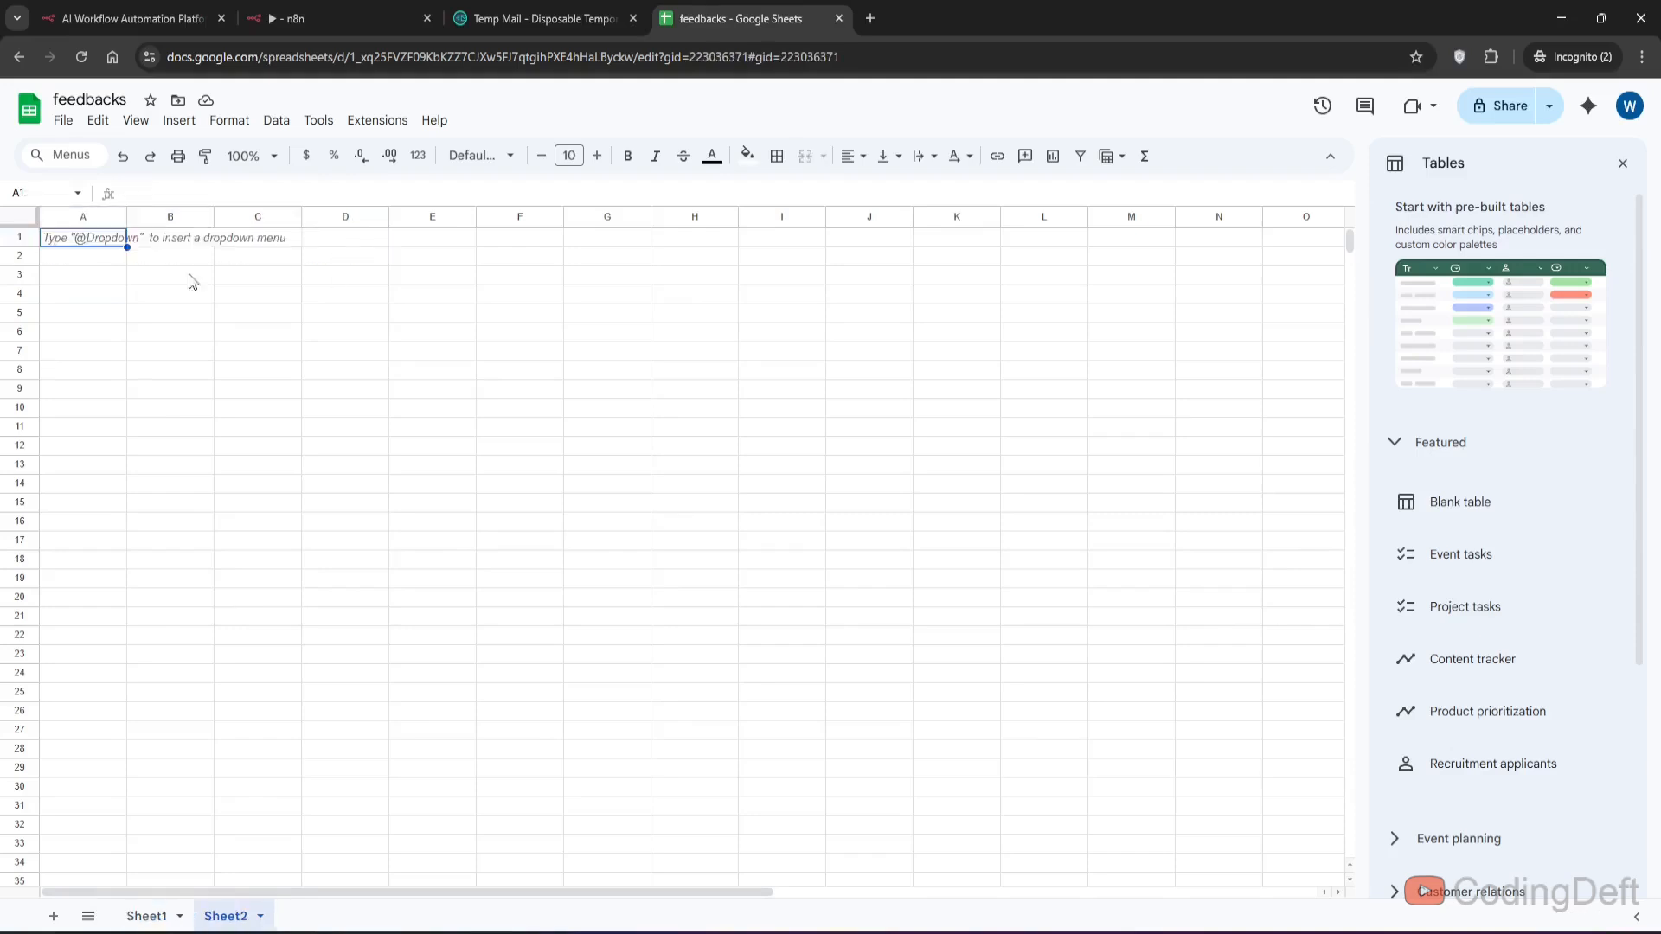
# - Paste the header row into Sheet2 and delete the Review and Name headers, keeping Email and Rating
pyautogui.write('Name\tEmail\tRating\tReview')
pyautogui.click(329, 241)
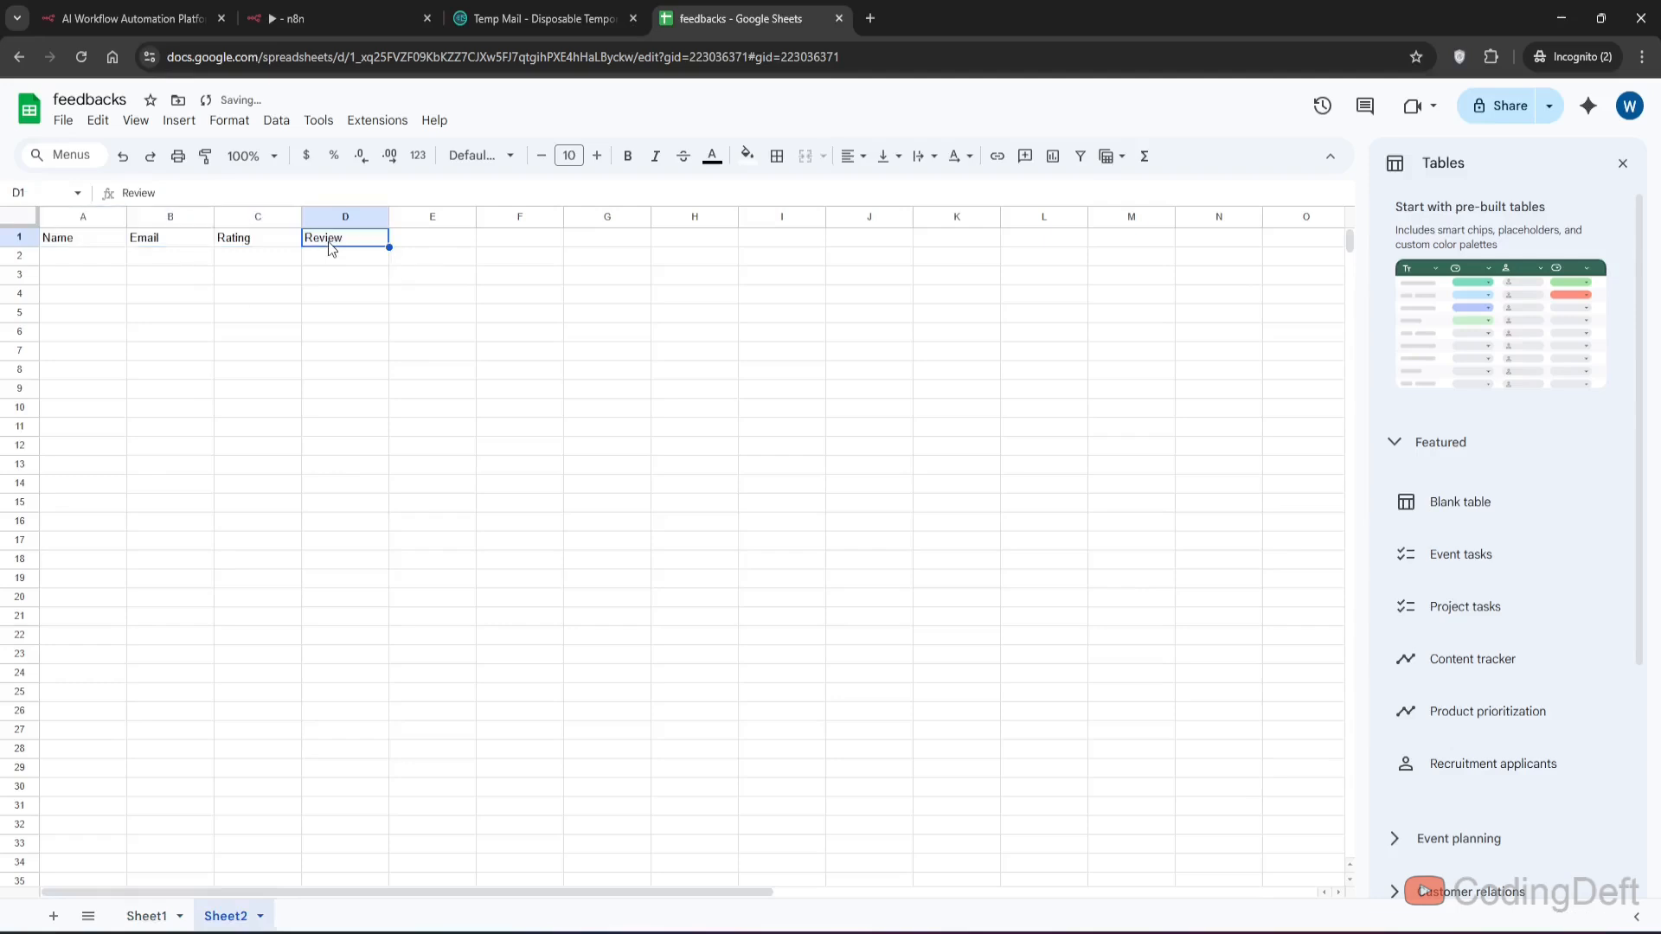
pyautogui.press('Delete')
pyautogui.click(102, 240)
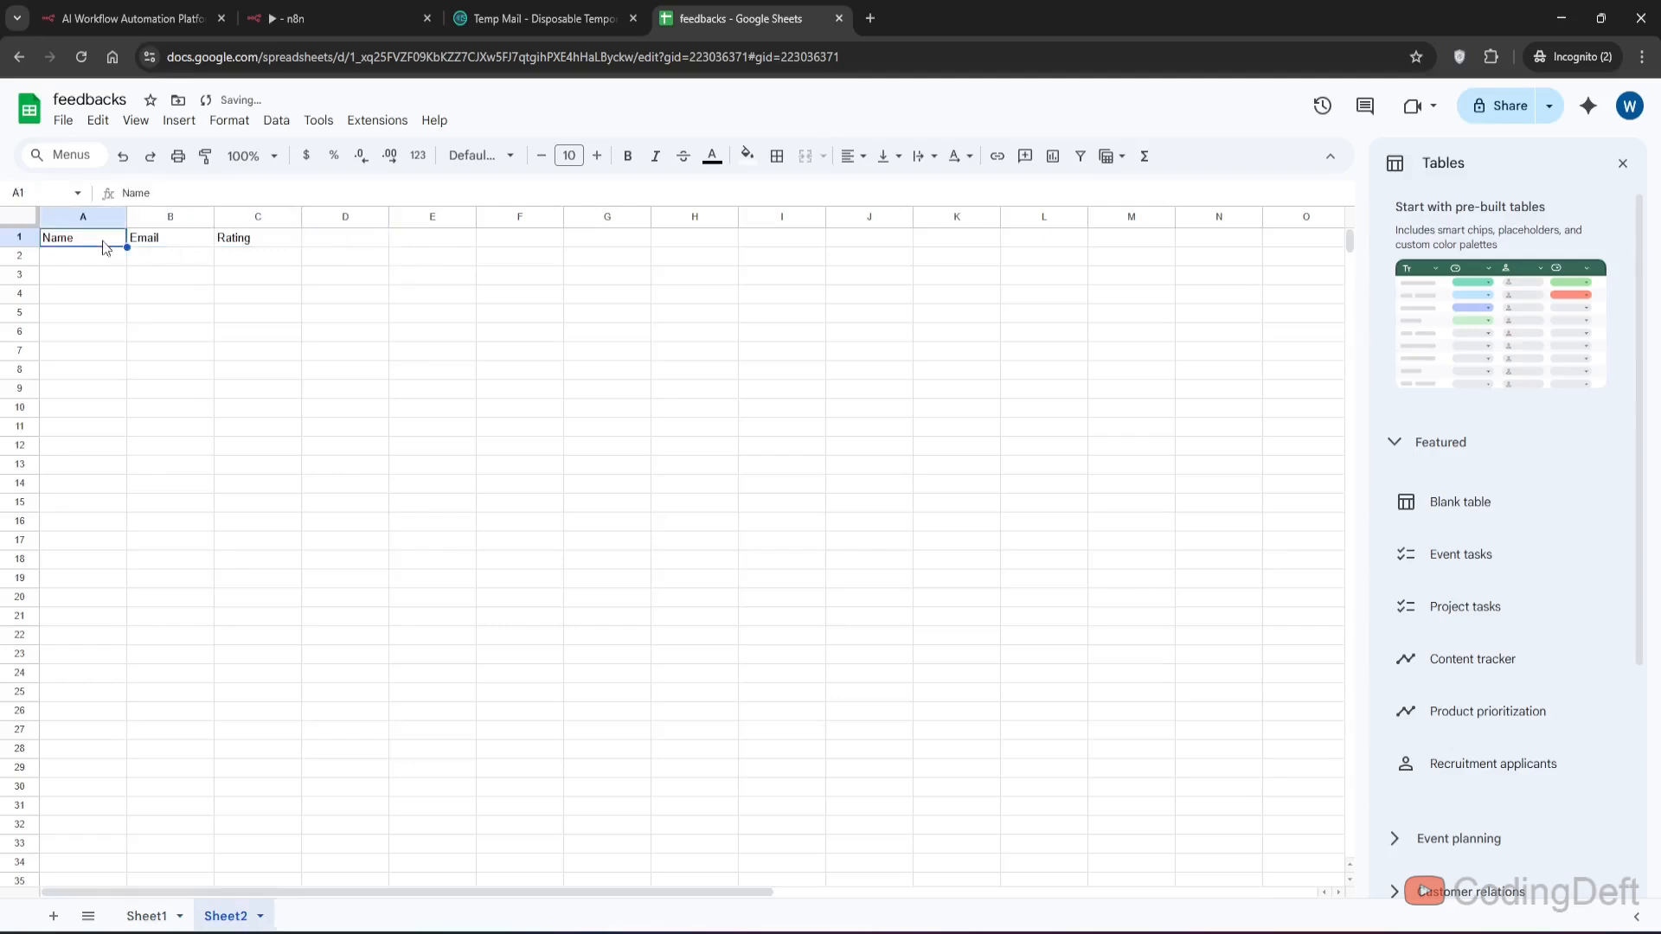
pyautogui.press('Delete')
pyautogui.click(175, 242)
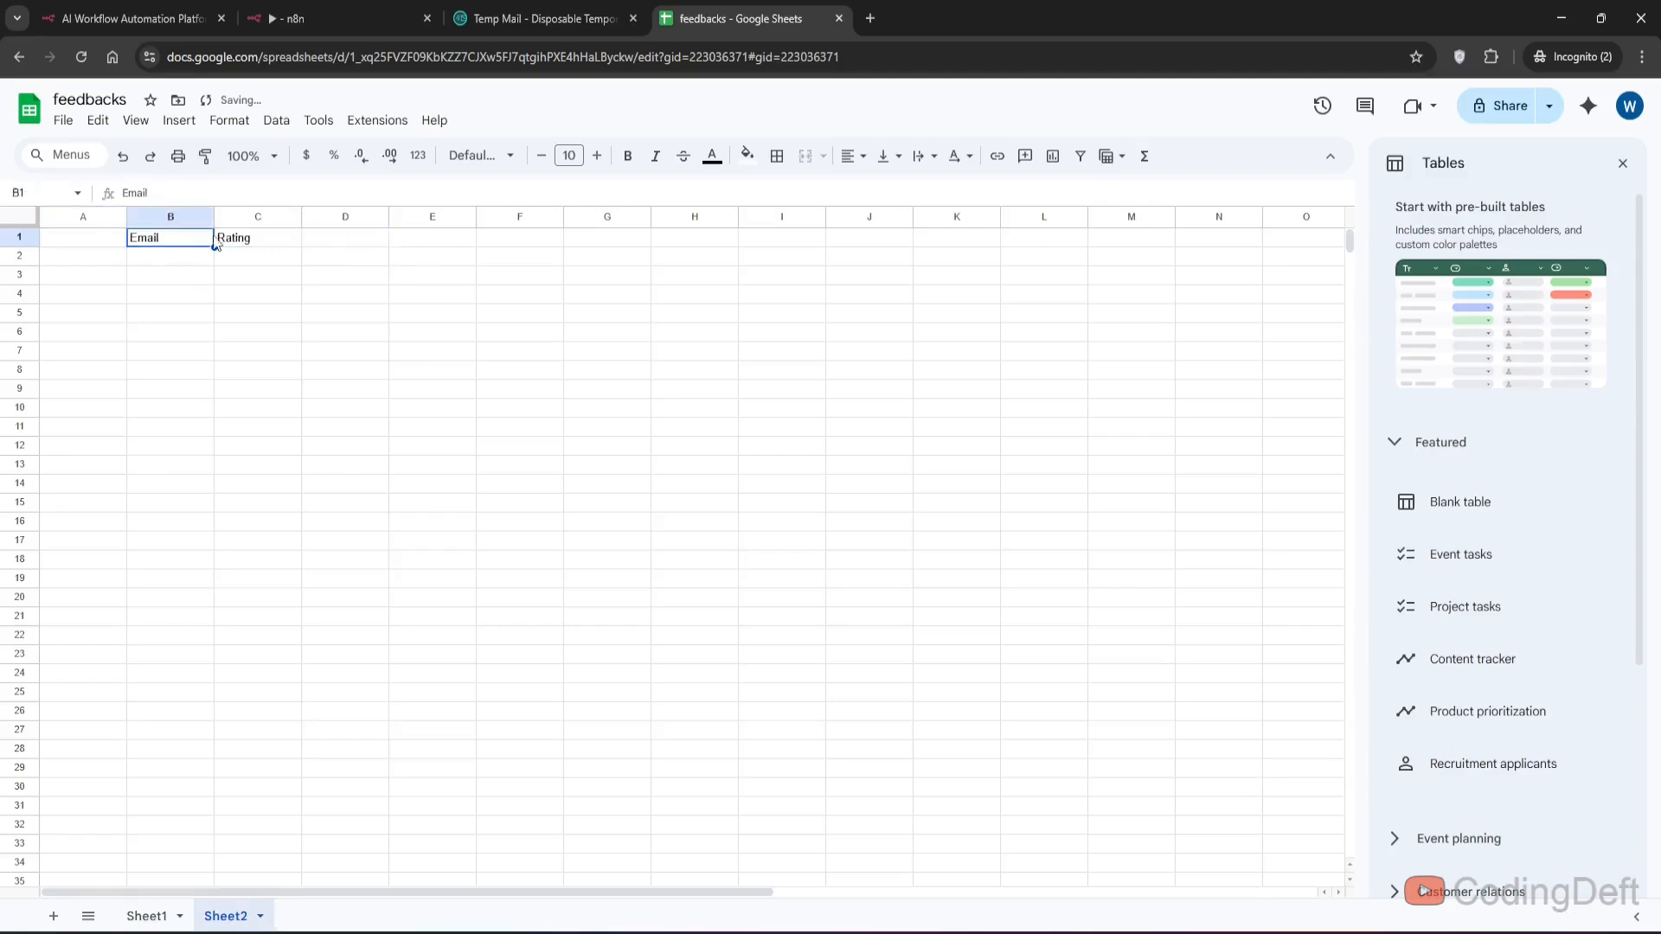
pyautogui.rightClick(79, 217)
pyautogui.click(147, 423)
# - Duplicate the Google Sheets node and connect the copy to the If node's false output
pyautogui.click(62, 259)
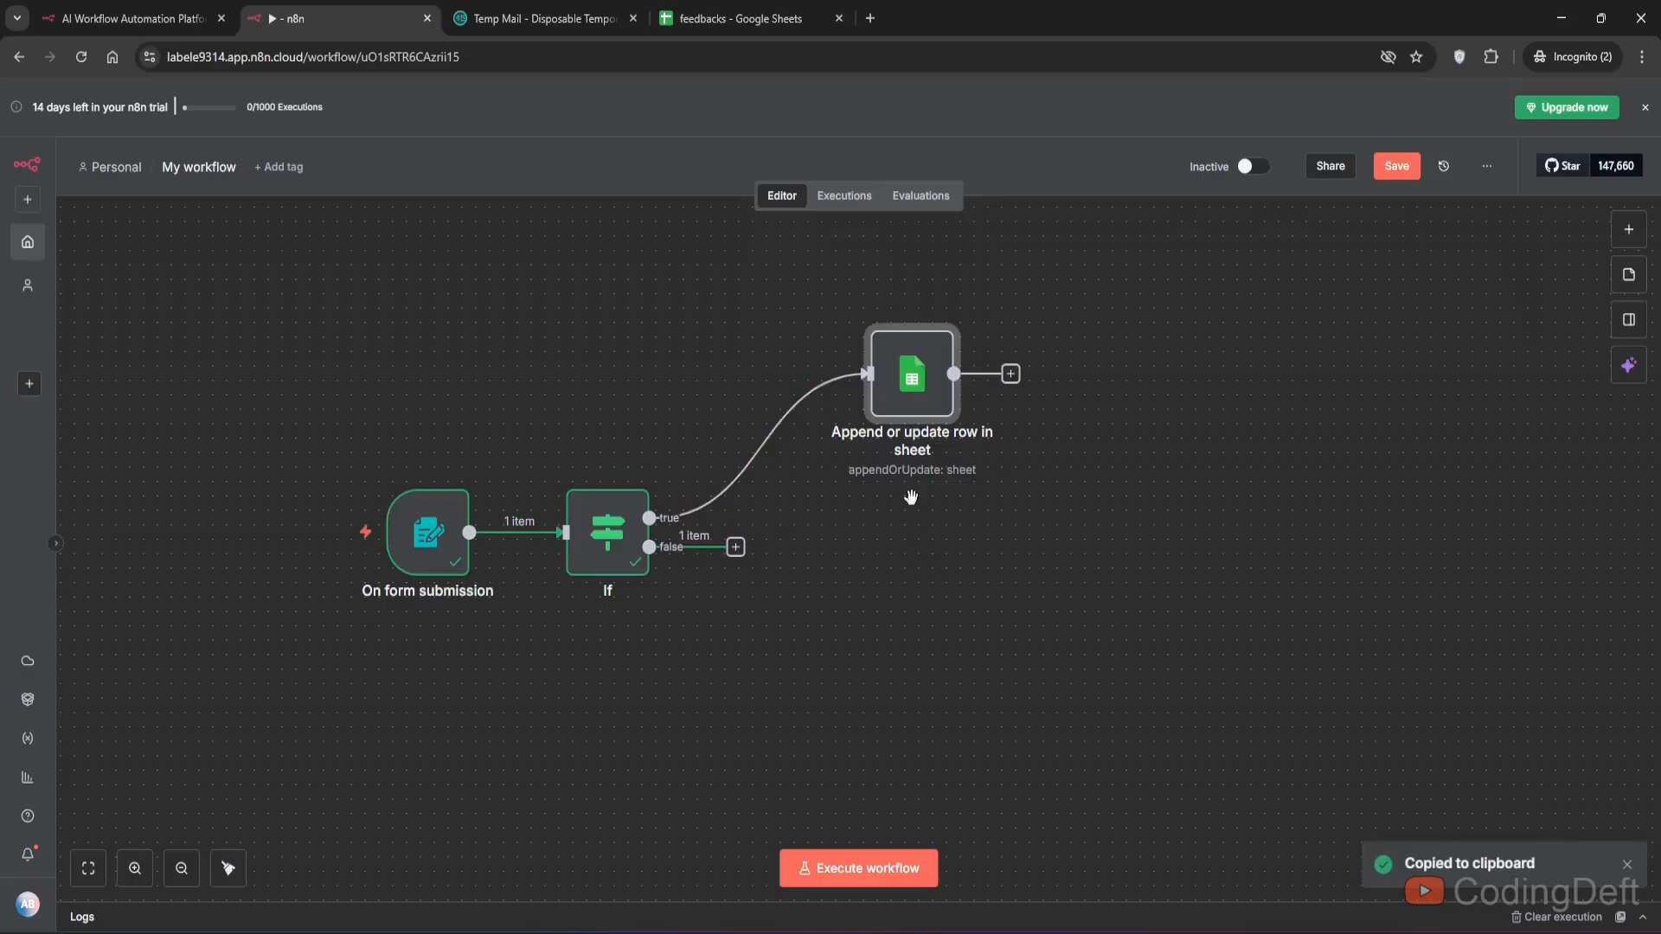
pyautogui.hotkey('ctrl', 'v')
pyautogui.moveTo(648, 546); pyautogui.dragTo(857, 547)
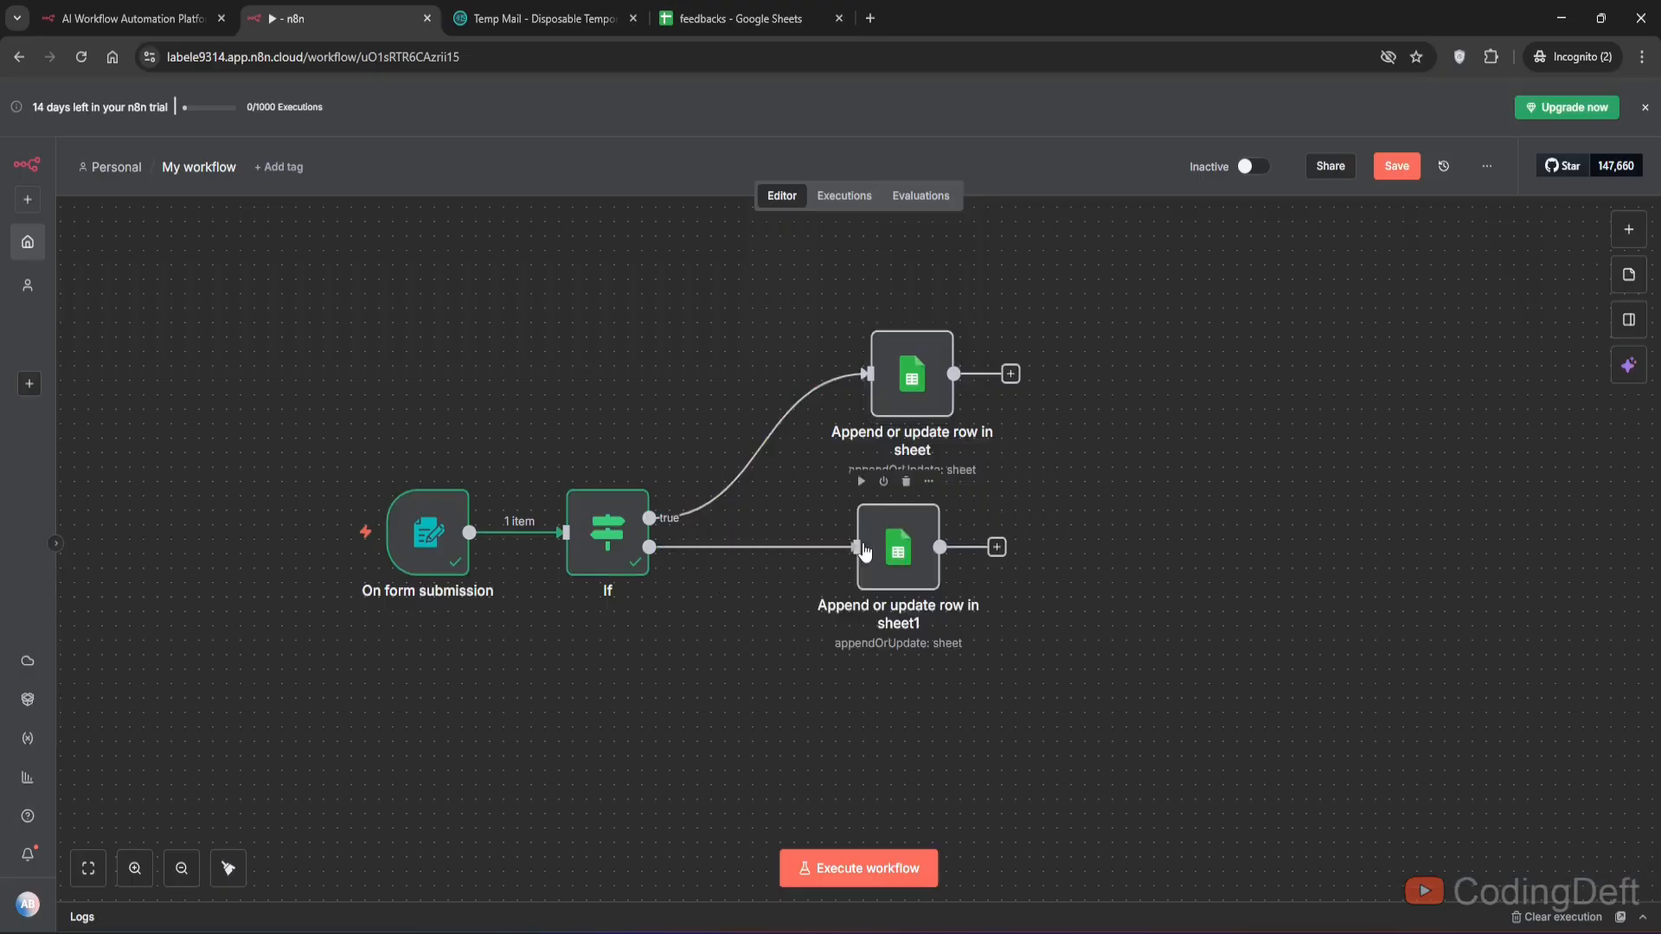
pyautogui.click(922, 569)
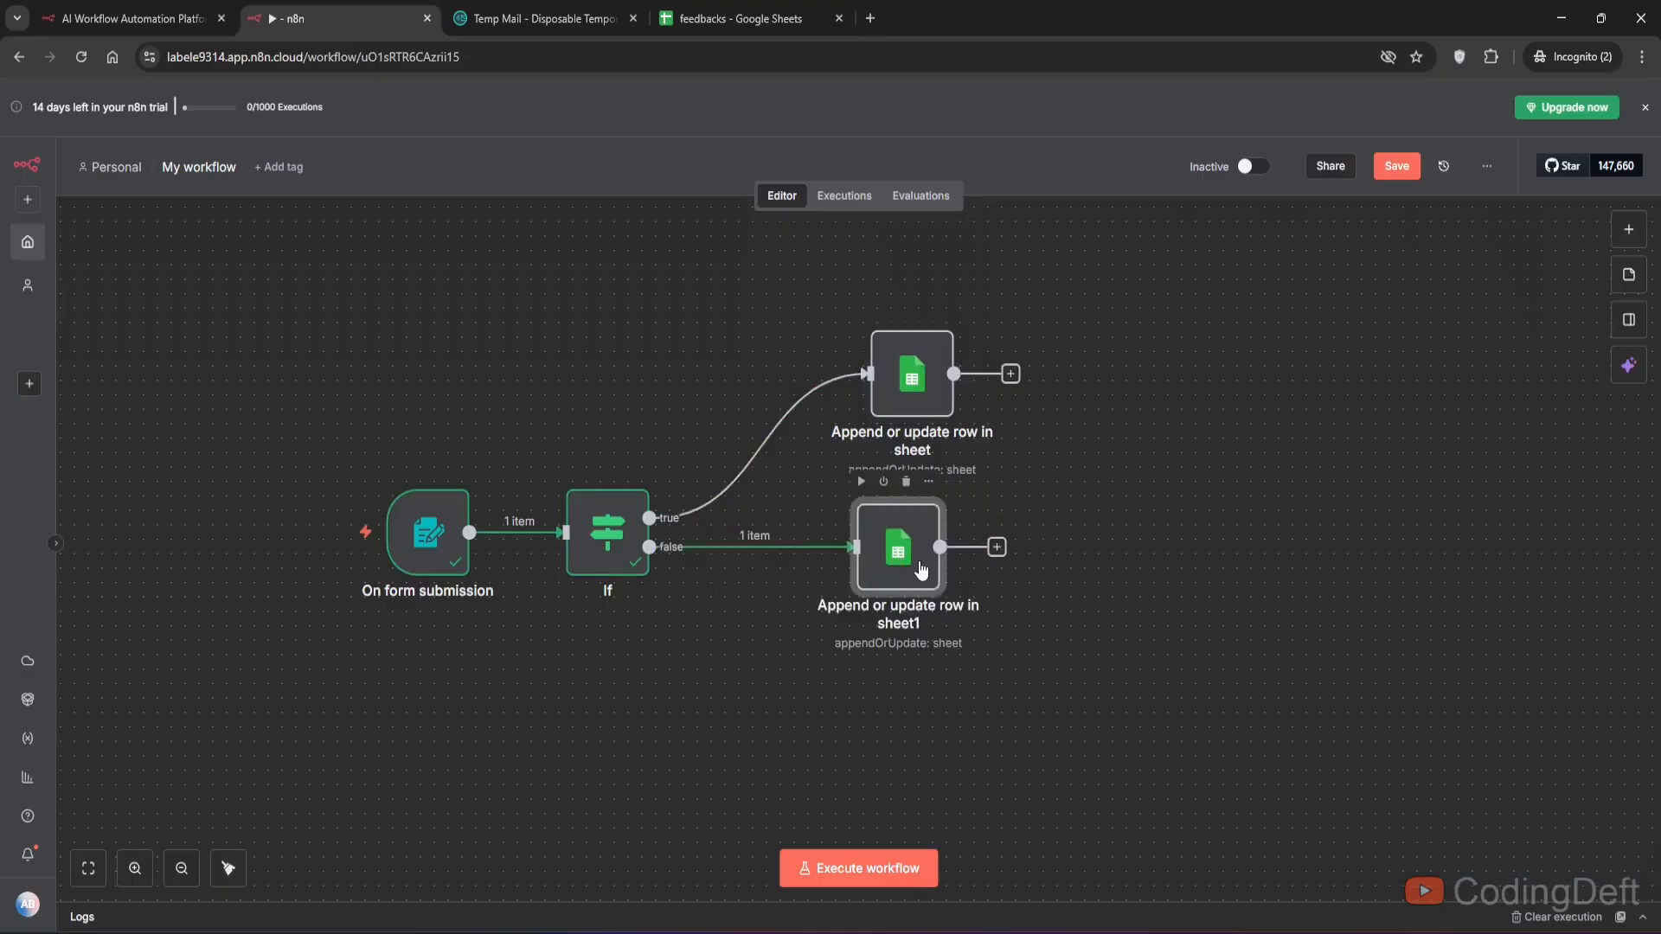
# - Open the copied Google Sheets node and set its sheet to Sheet2
pyautogui.doubleClick(921, 569)
pyautogui.click(802, 525)
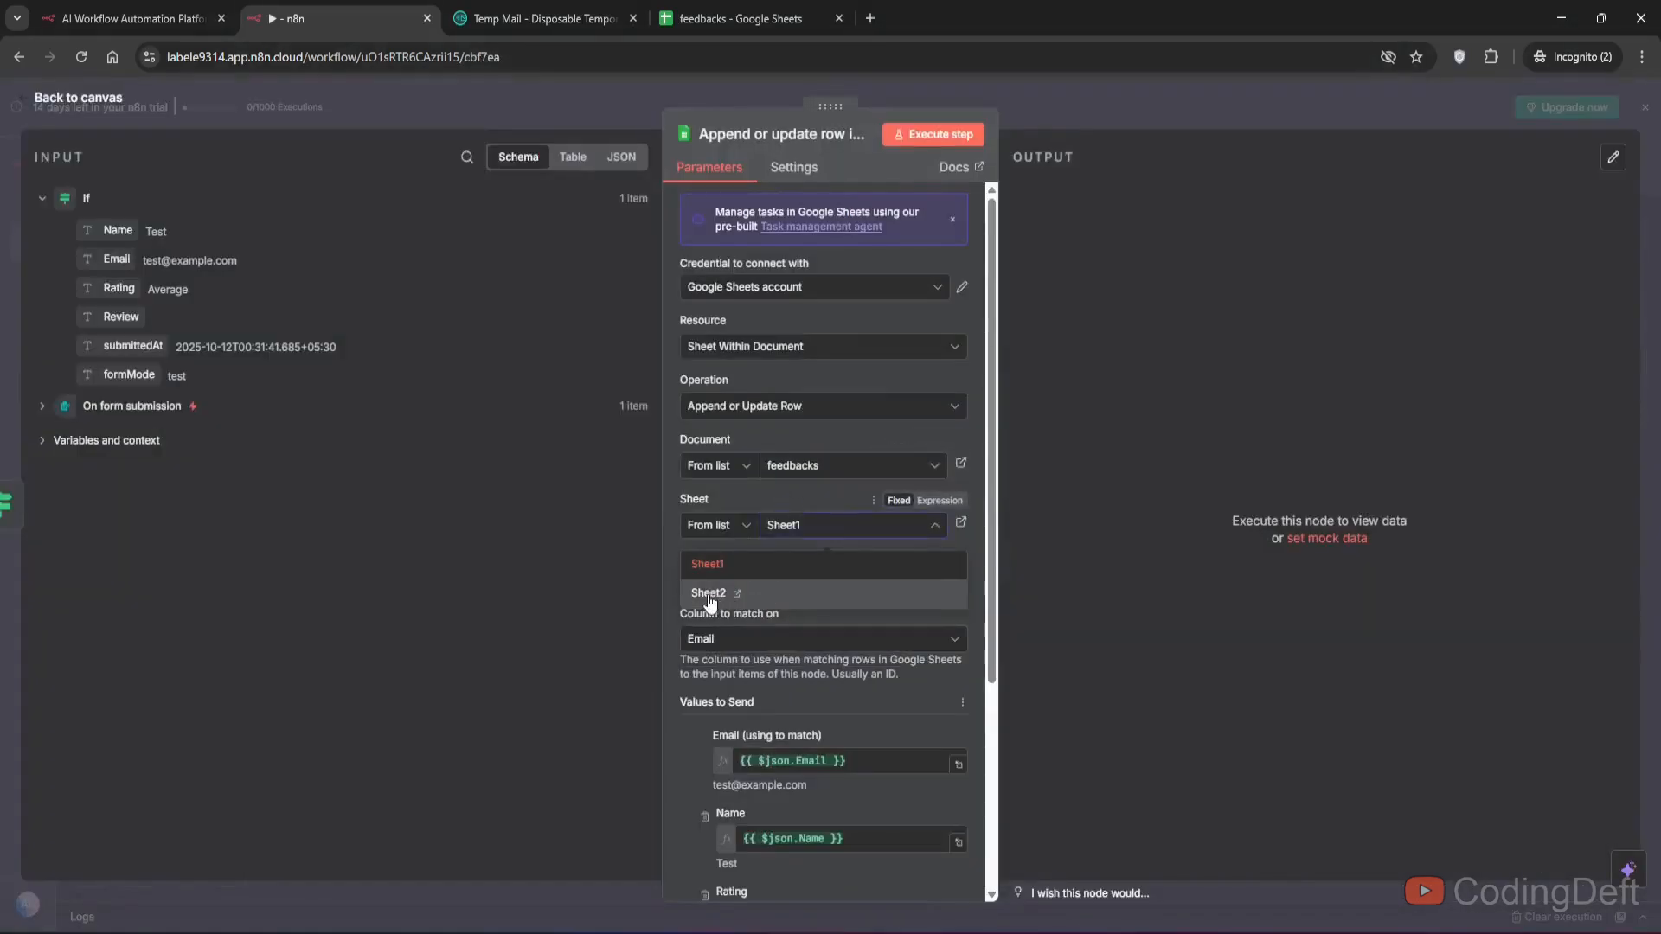
pyautogui.click(710, 603)
pyautogui.scroll(-2, 870, 610)
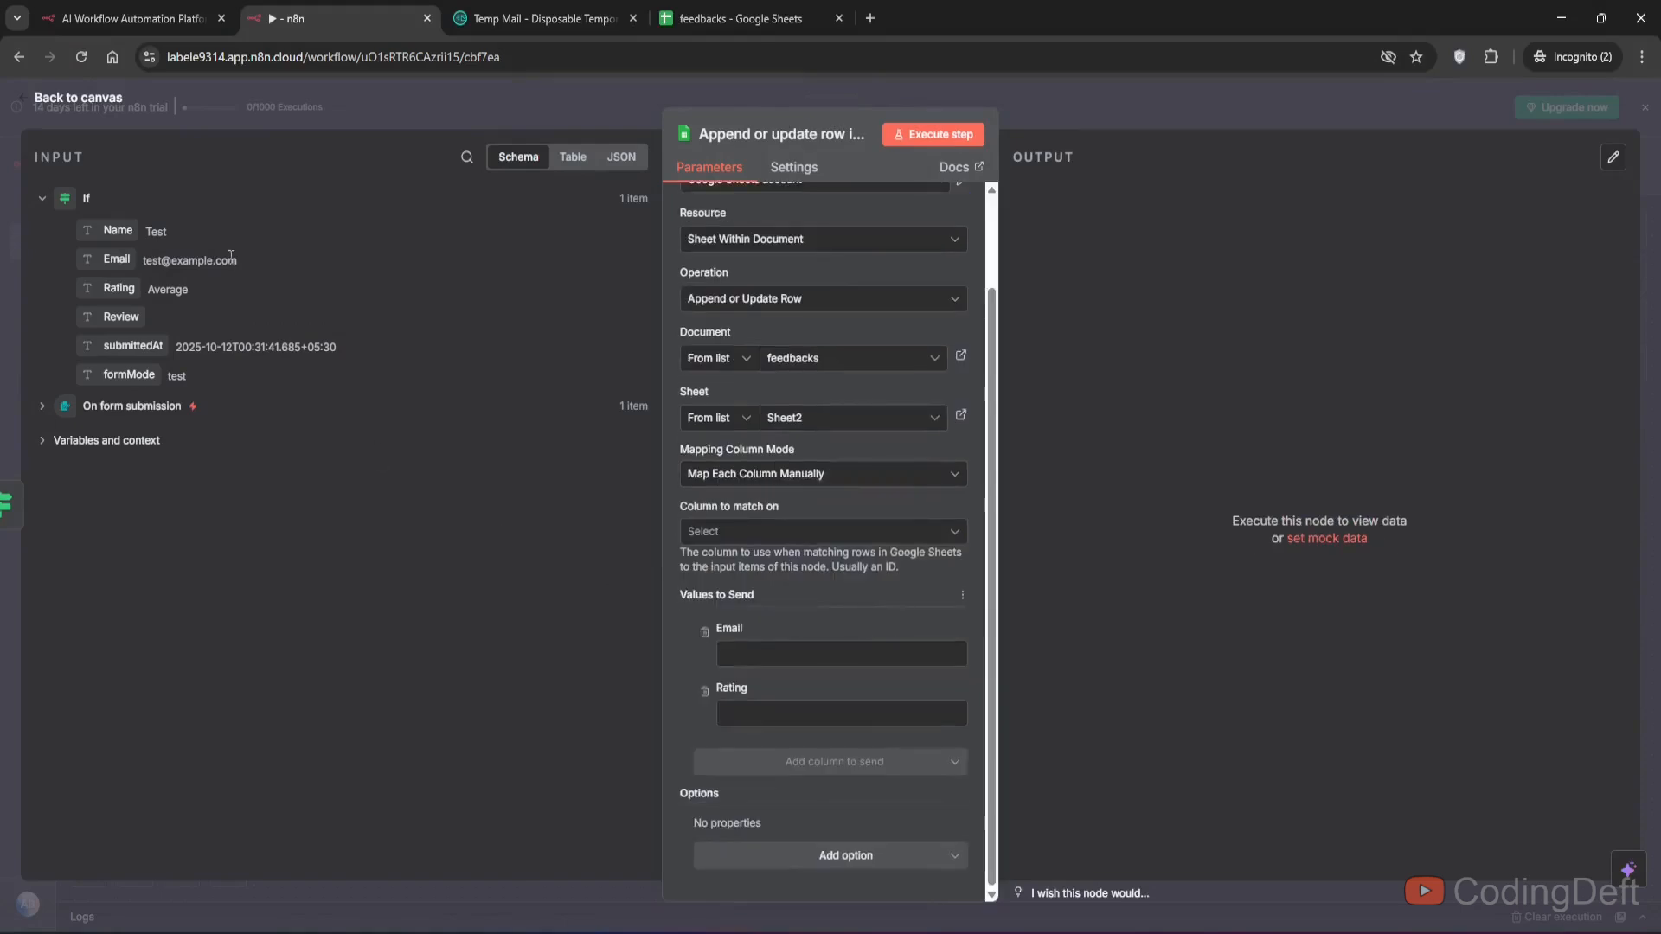
# - Map the Email and Rating input fields and set the column to match on to Email
pyautogui.moveTo(136, 251); pyautogui.dragTo(766, 662)
pyautogui.moveTo(118, 287); pyautogui.dragTo(807, 744)
pyautogui.click(744, 531)
pyautogui.click(730, 574)
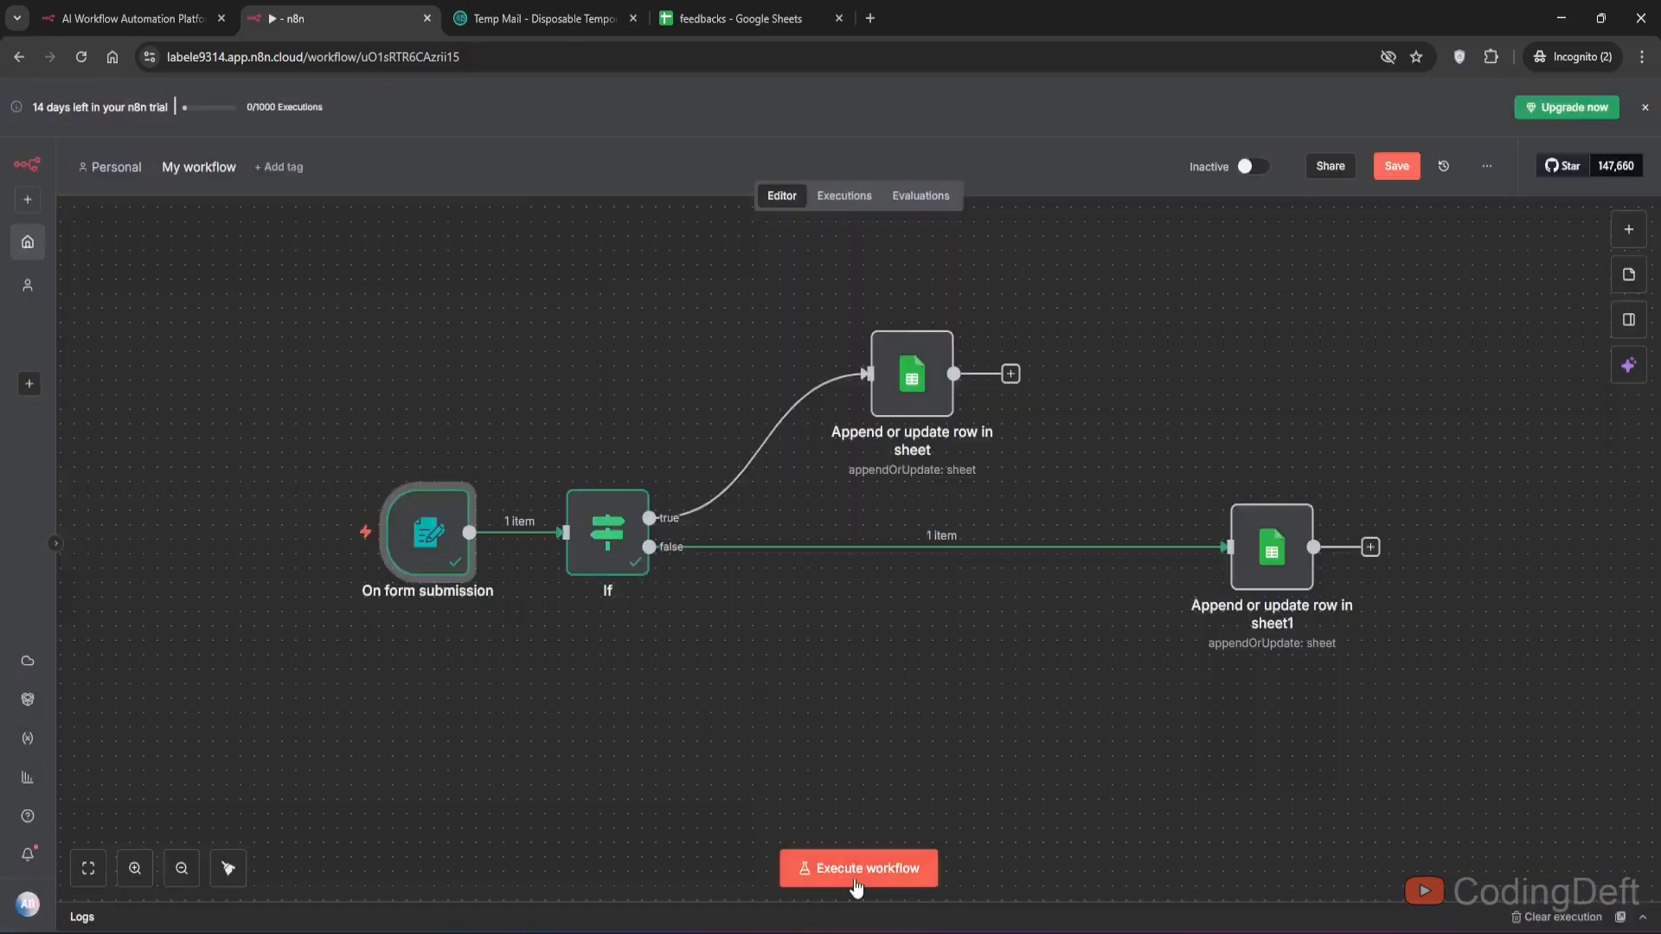
# - Execute the workflow and submit the test form with a test e-mail address and rating Good
pyautogui.click(831, 865)
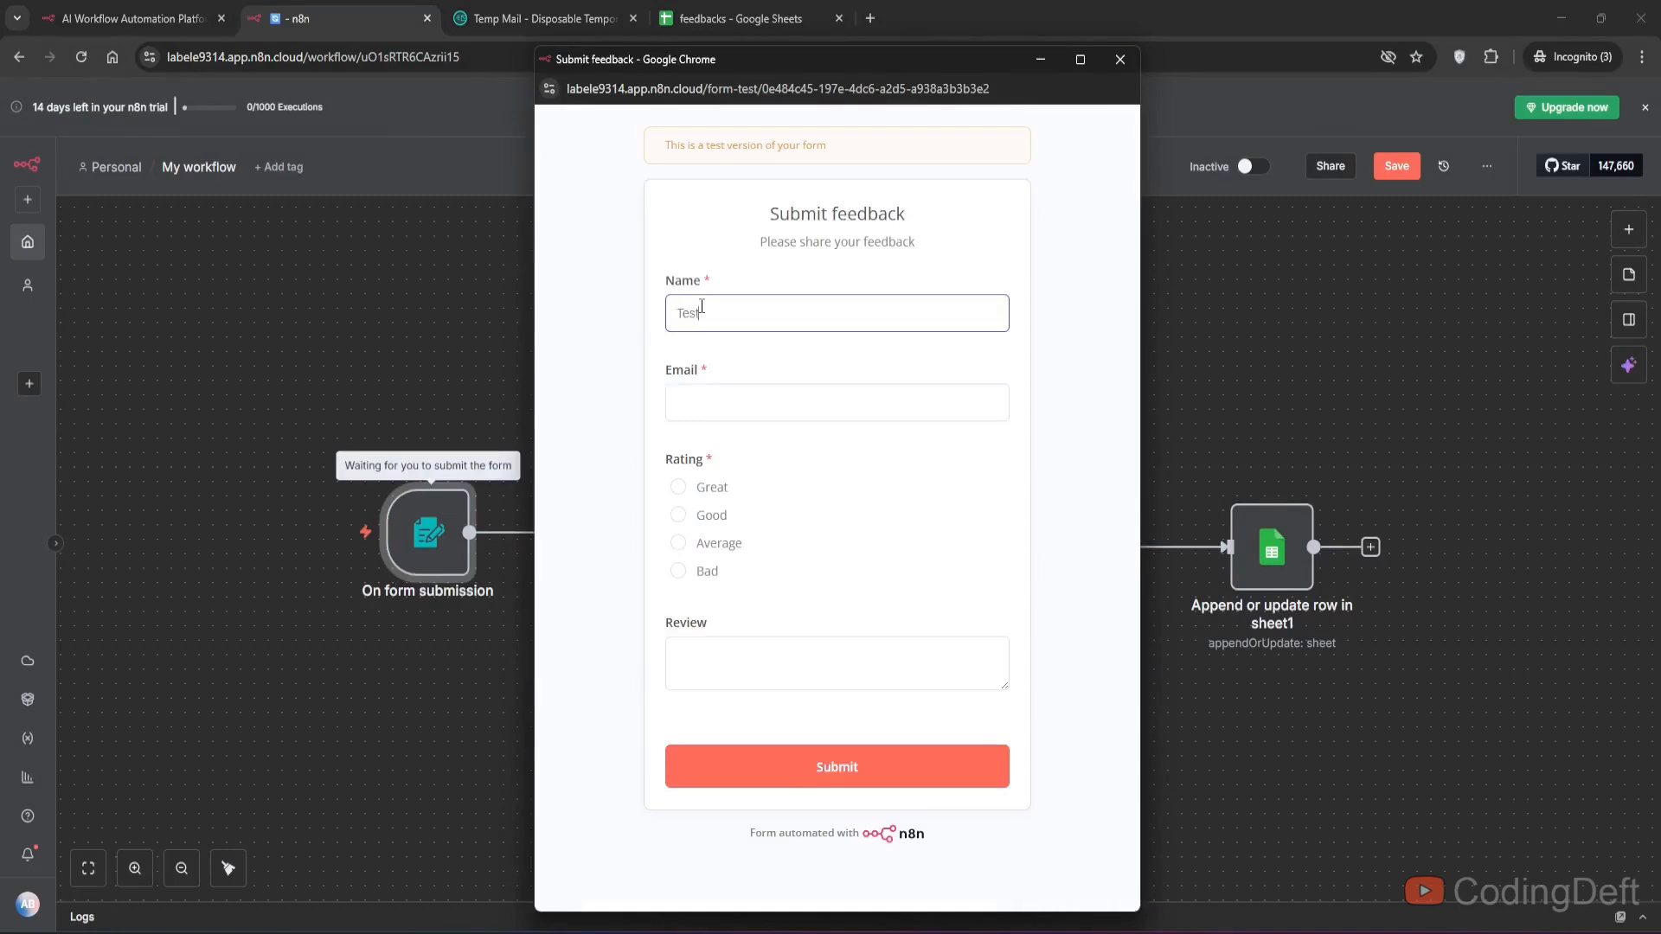
pyautogui.press('Tab')
pyautogui.write('te')
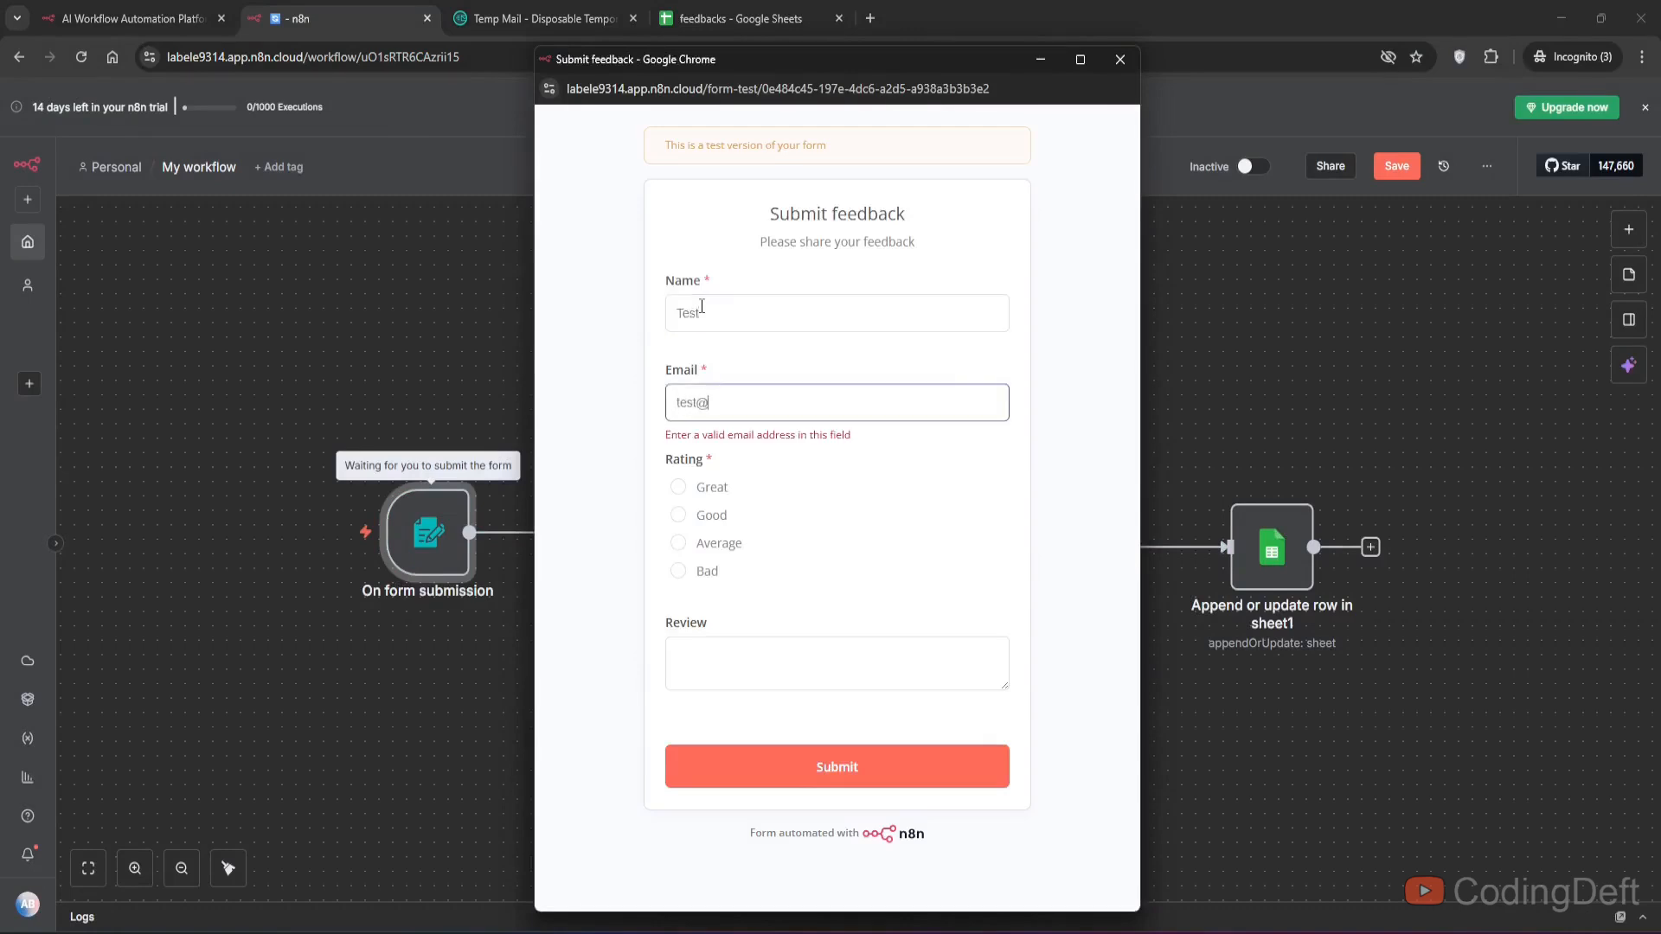
pyautogui.write('st@example.com')
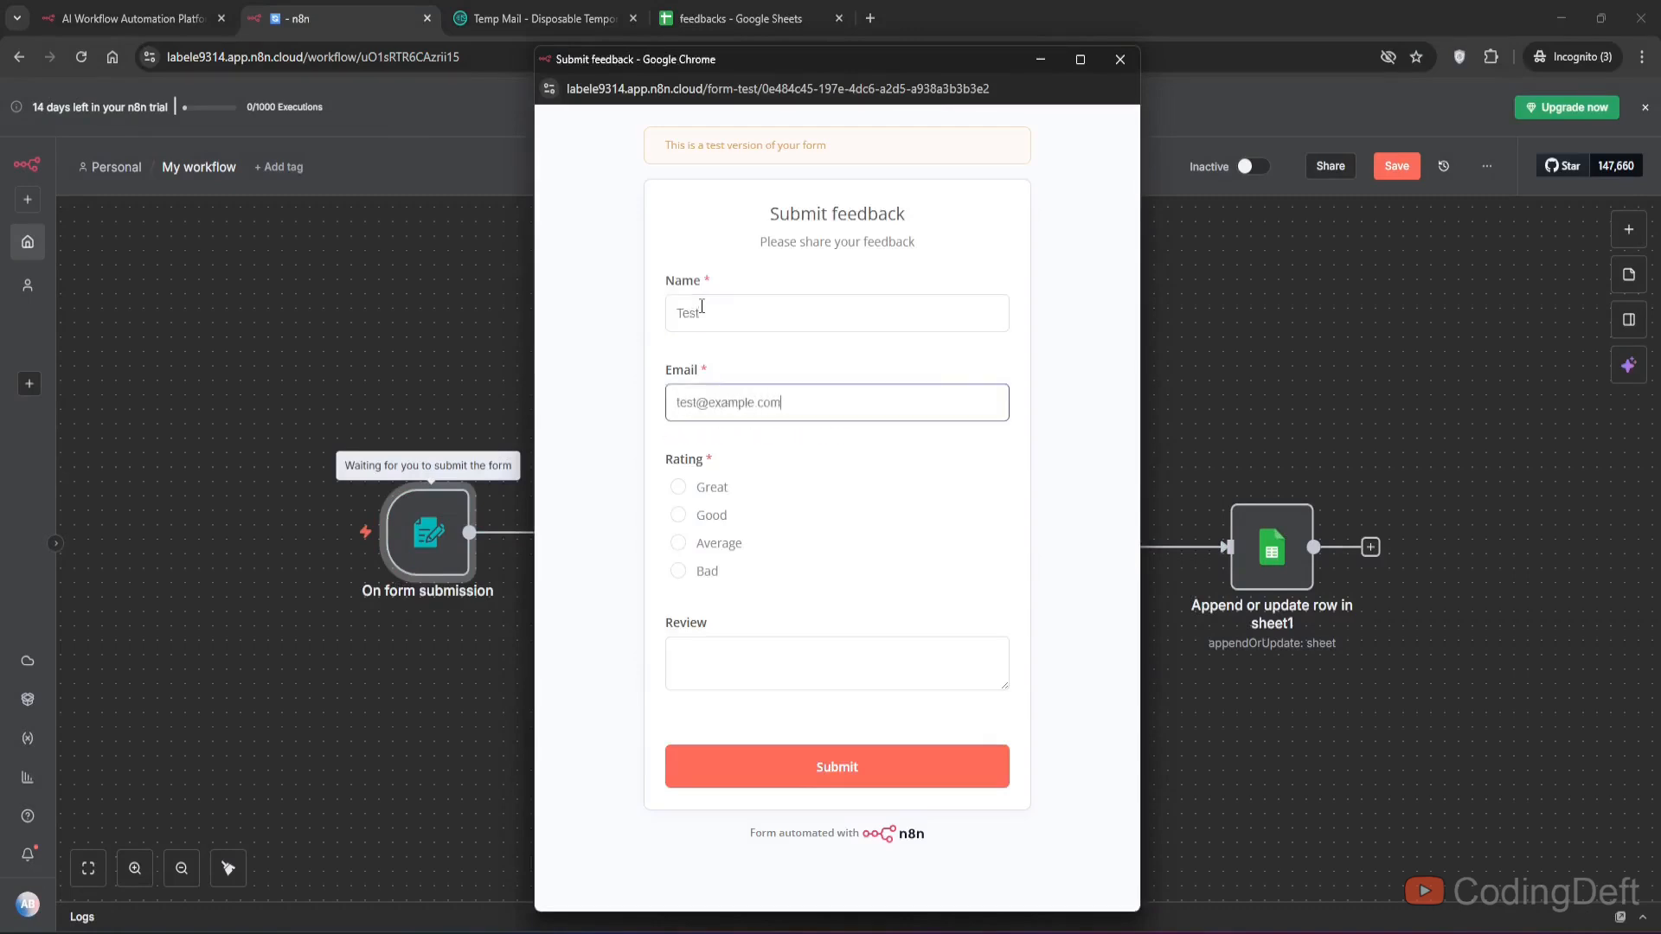
pyautogui.press('Tab')
pyautogui.click(678, 515)
pyautogui.click(834, 772)
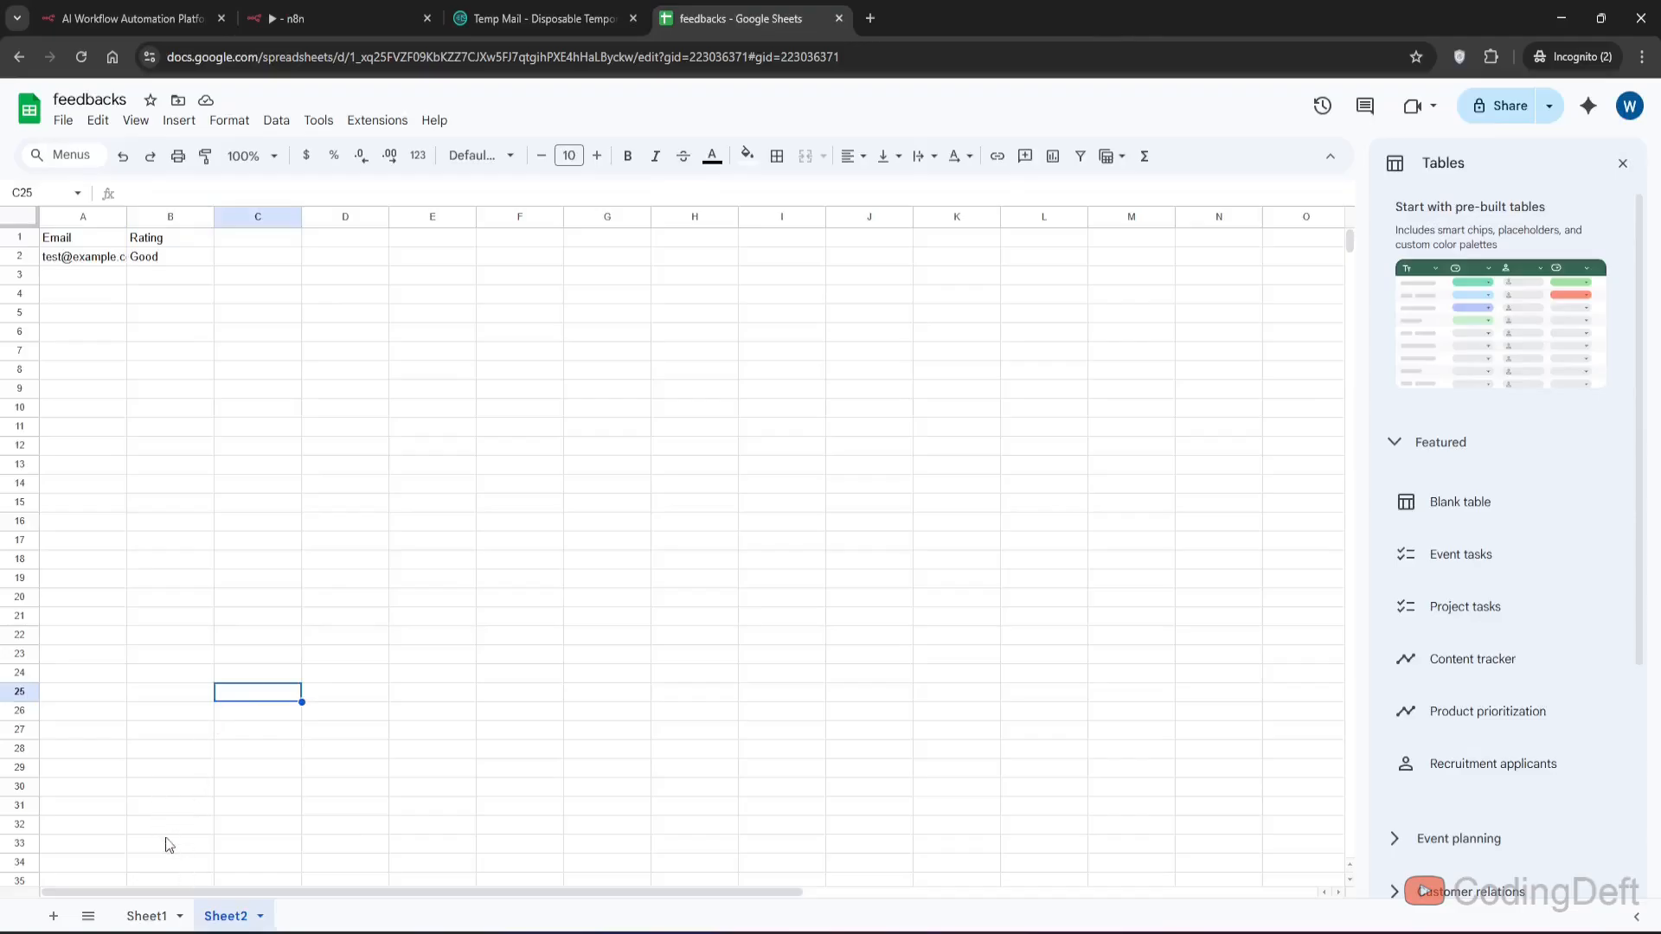
# - Auto-fit column A's width in Sheet2 and inspect the saved row
pyautogui.doubleClick(127, 216)
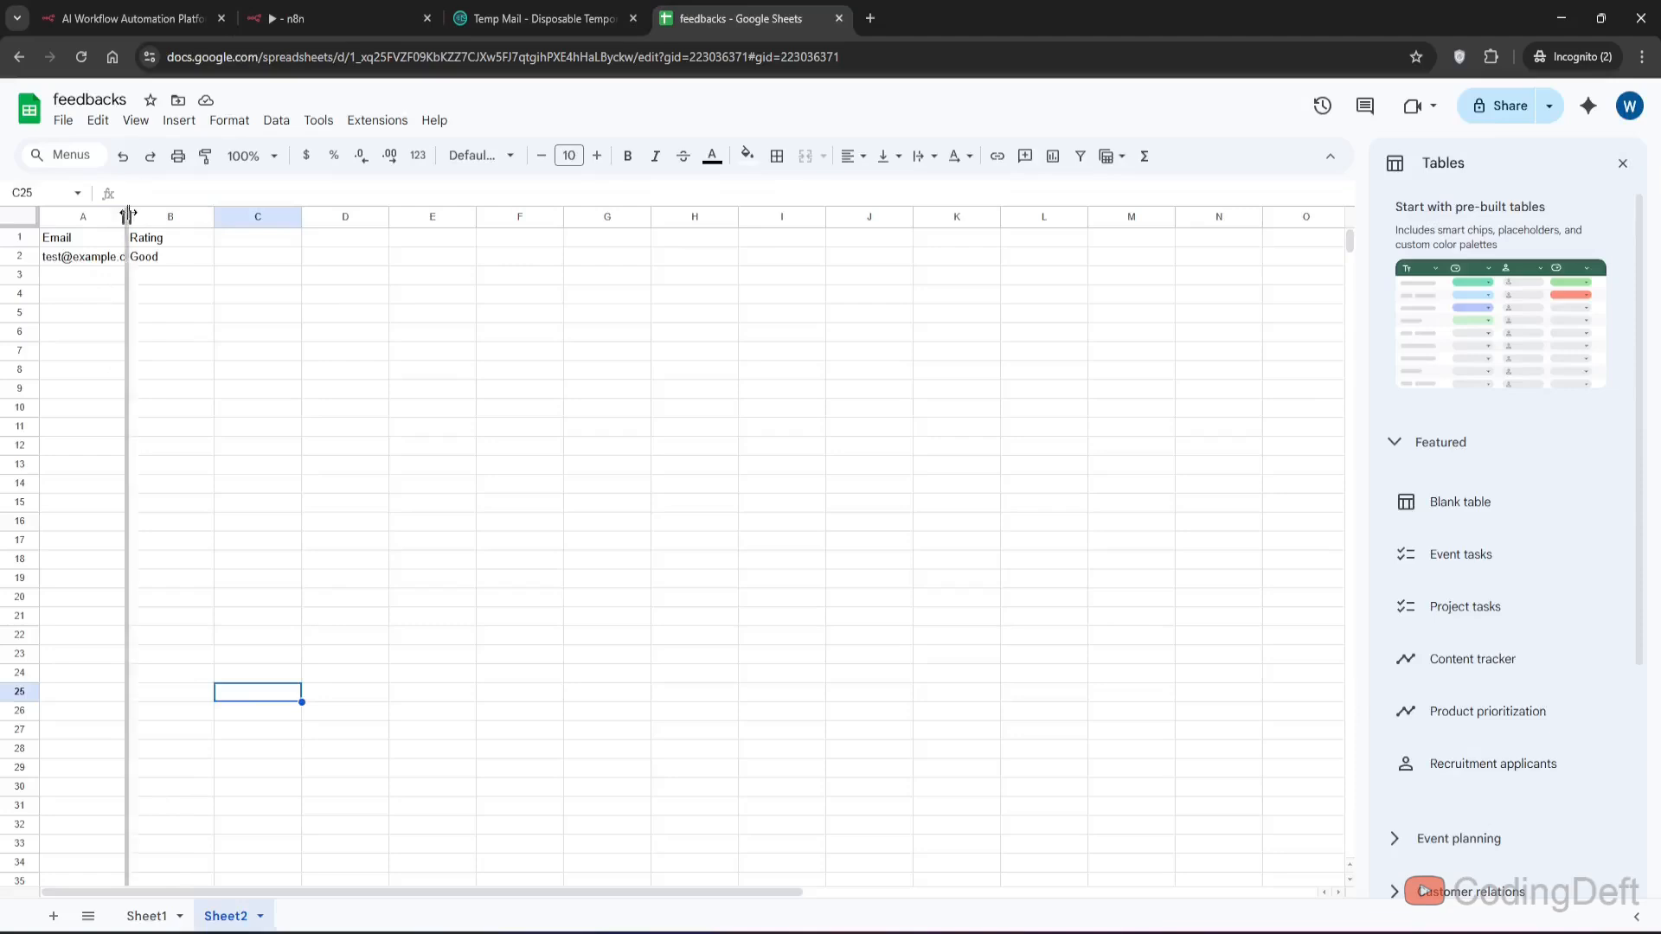
pyautogui.click(169, 275)
pyautogui.click(95, 262)
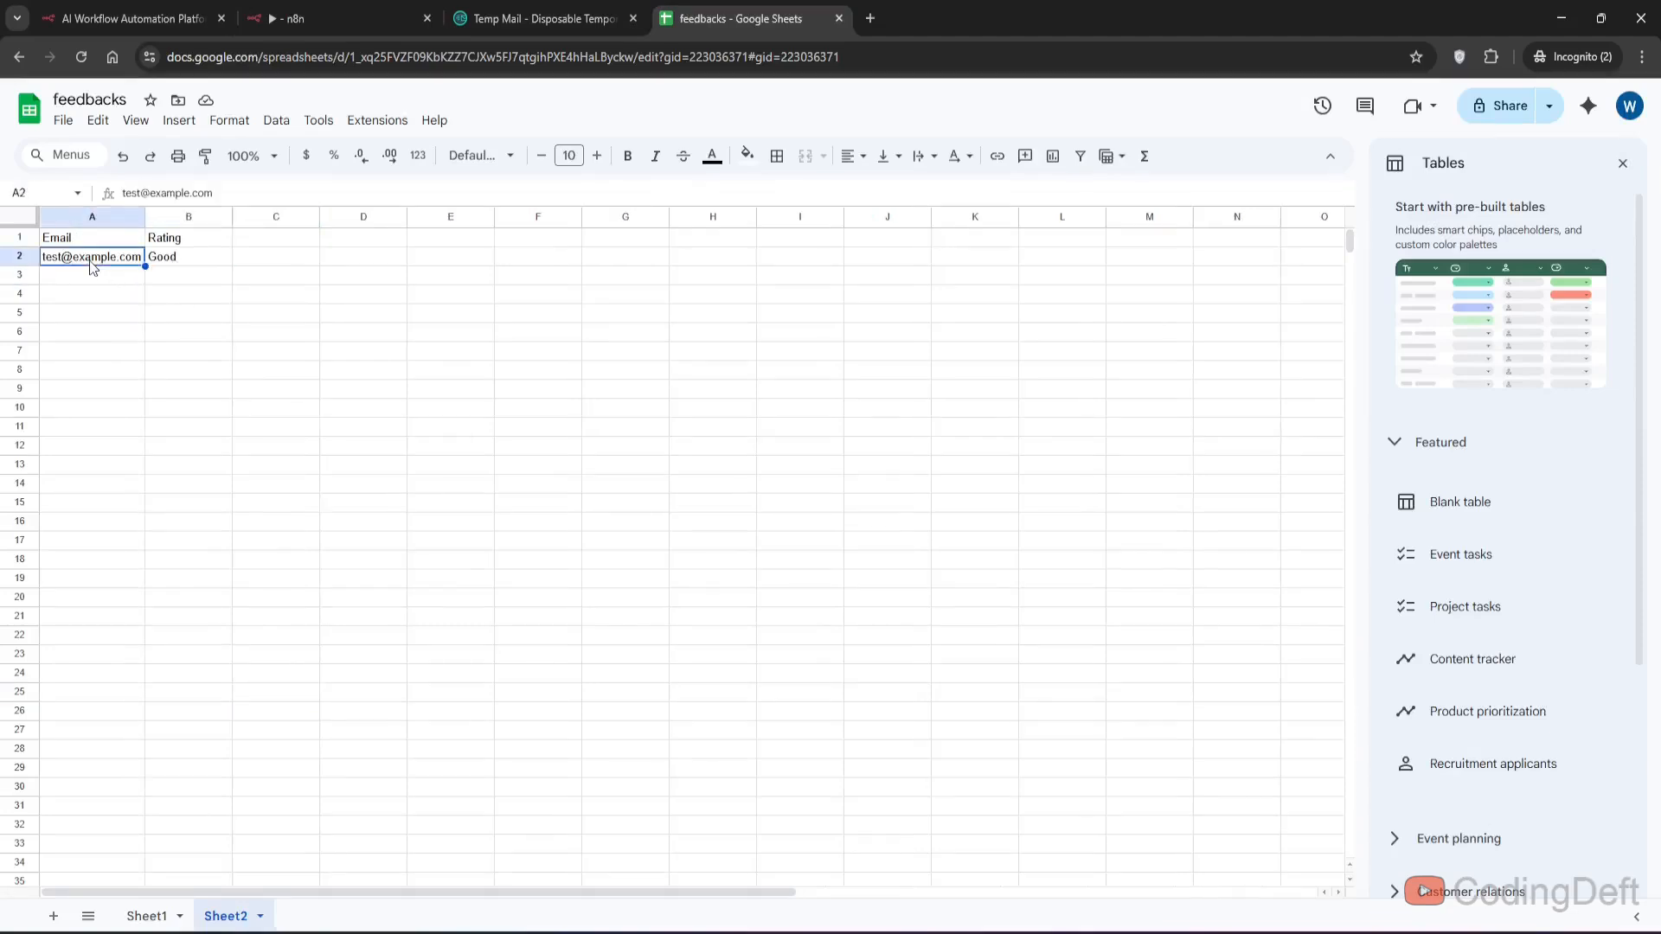
# - Connect the output of the true-branch Google Sheets node to the input of the other Google Sheets node
pyautogui.click(161, 263)
pyautogui.click(164, 275)
pyautogui.click(82, 283)
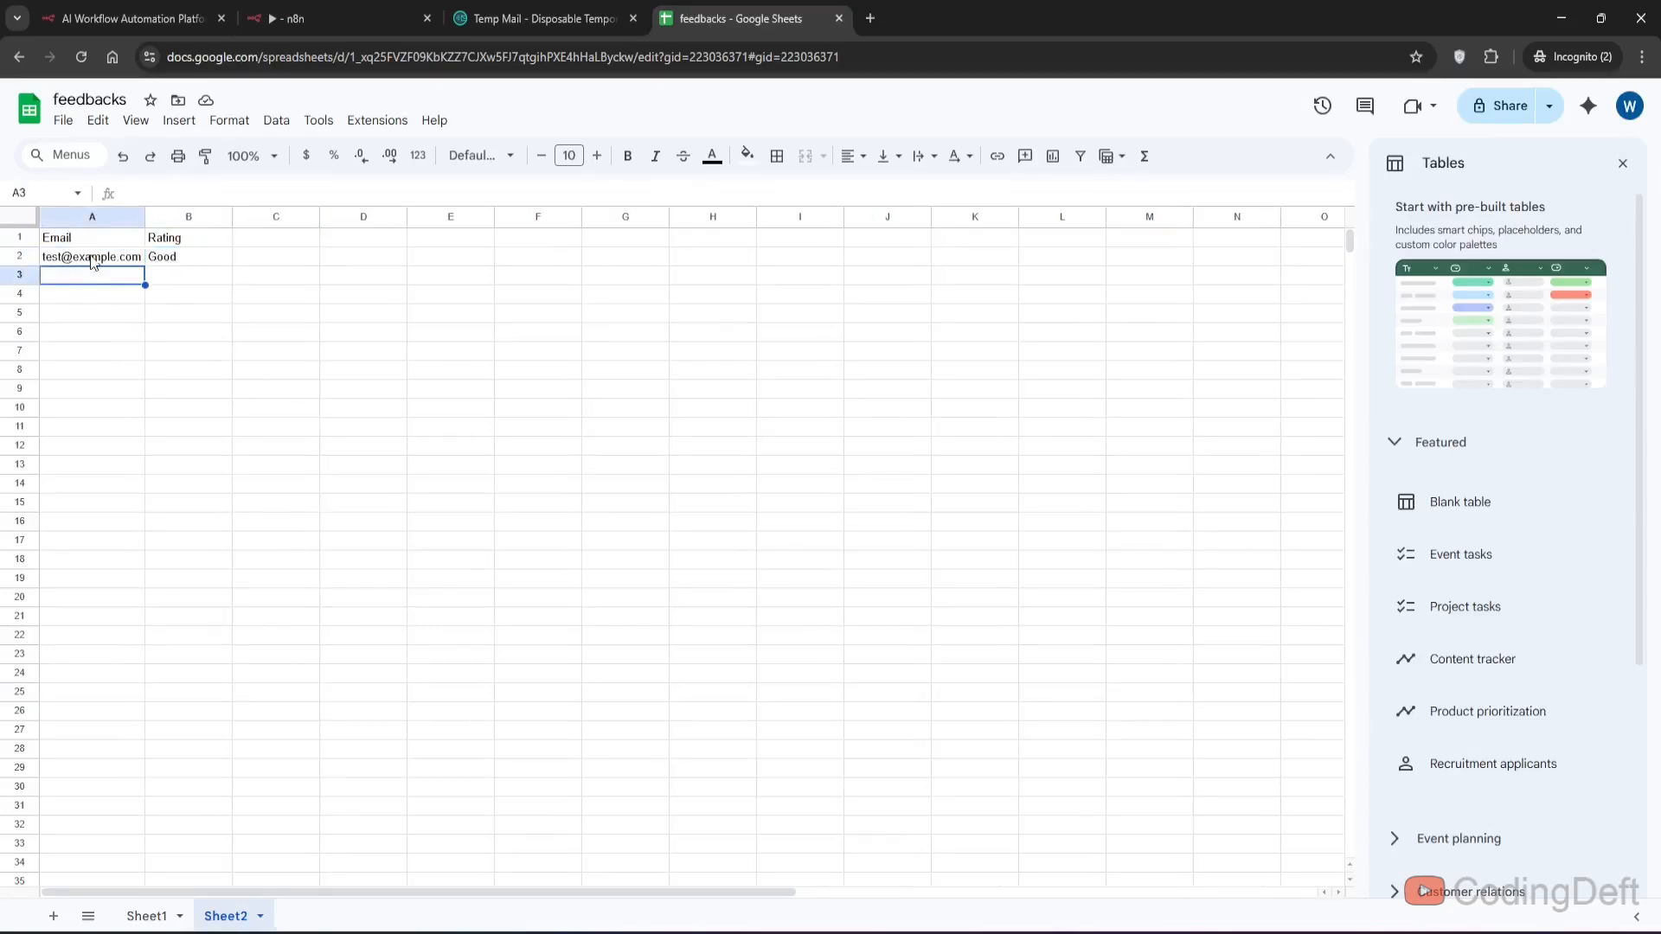
pyautogui.click(93, 262)
pyautogui.click(164, 263)
pyautogui.click(532, 12)
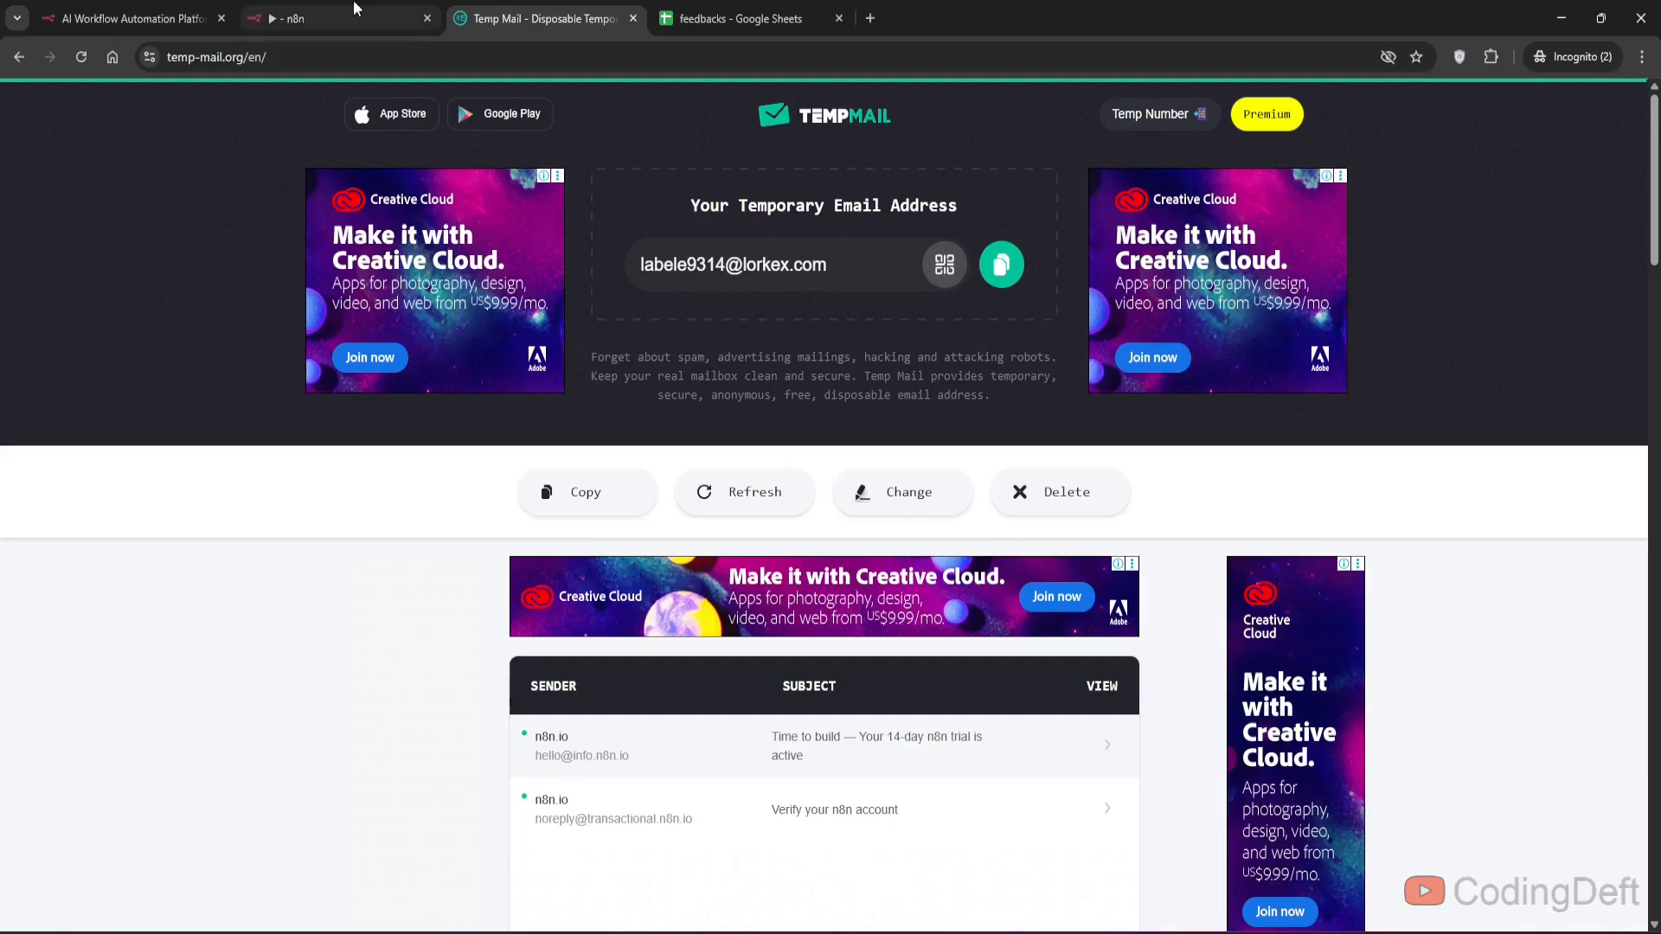
pyautogui.click(315, 12)
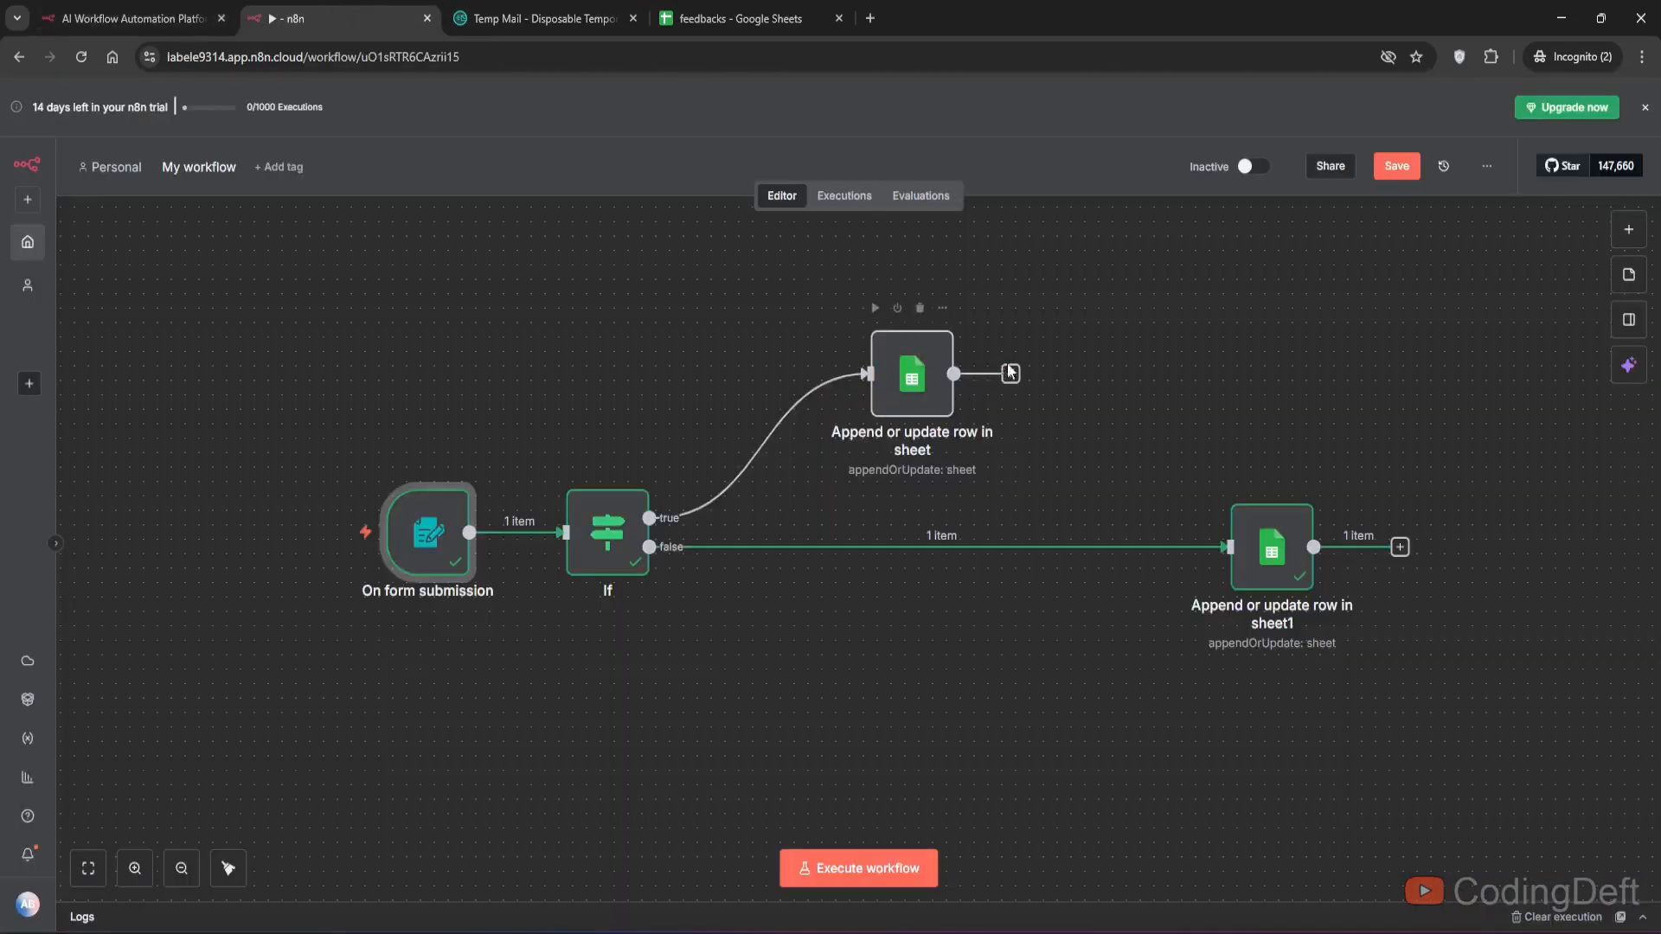
pyautogui.moveTo(1010, 374); pyautogui.dragTo(1233, 543)
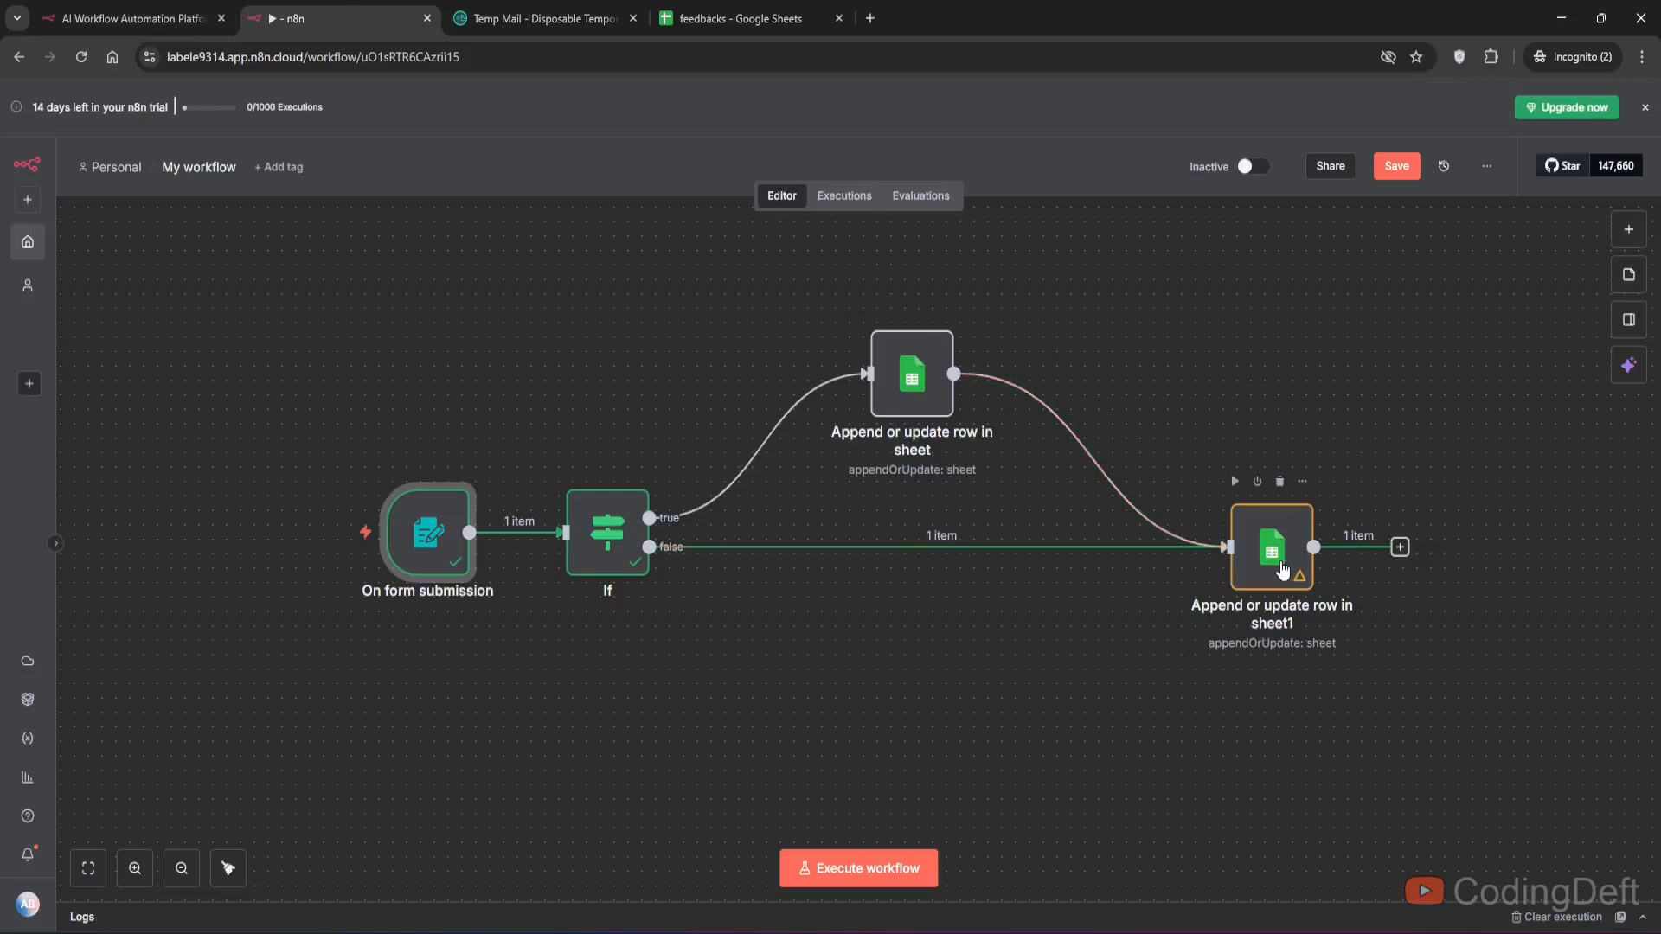
# - Execute the workflow and submit the test form with a test name and e-mail, rating Bad, and review app crashes
pyautogui.click(858, 868)
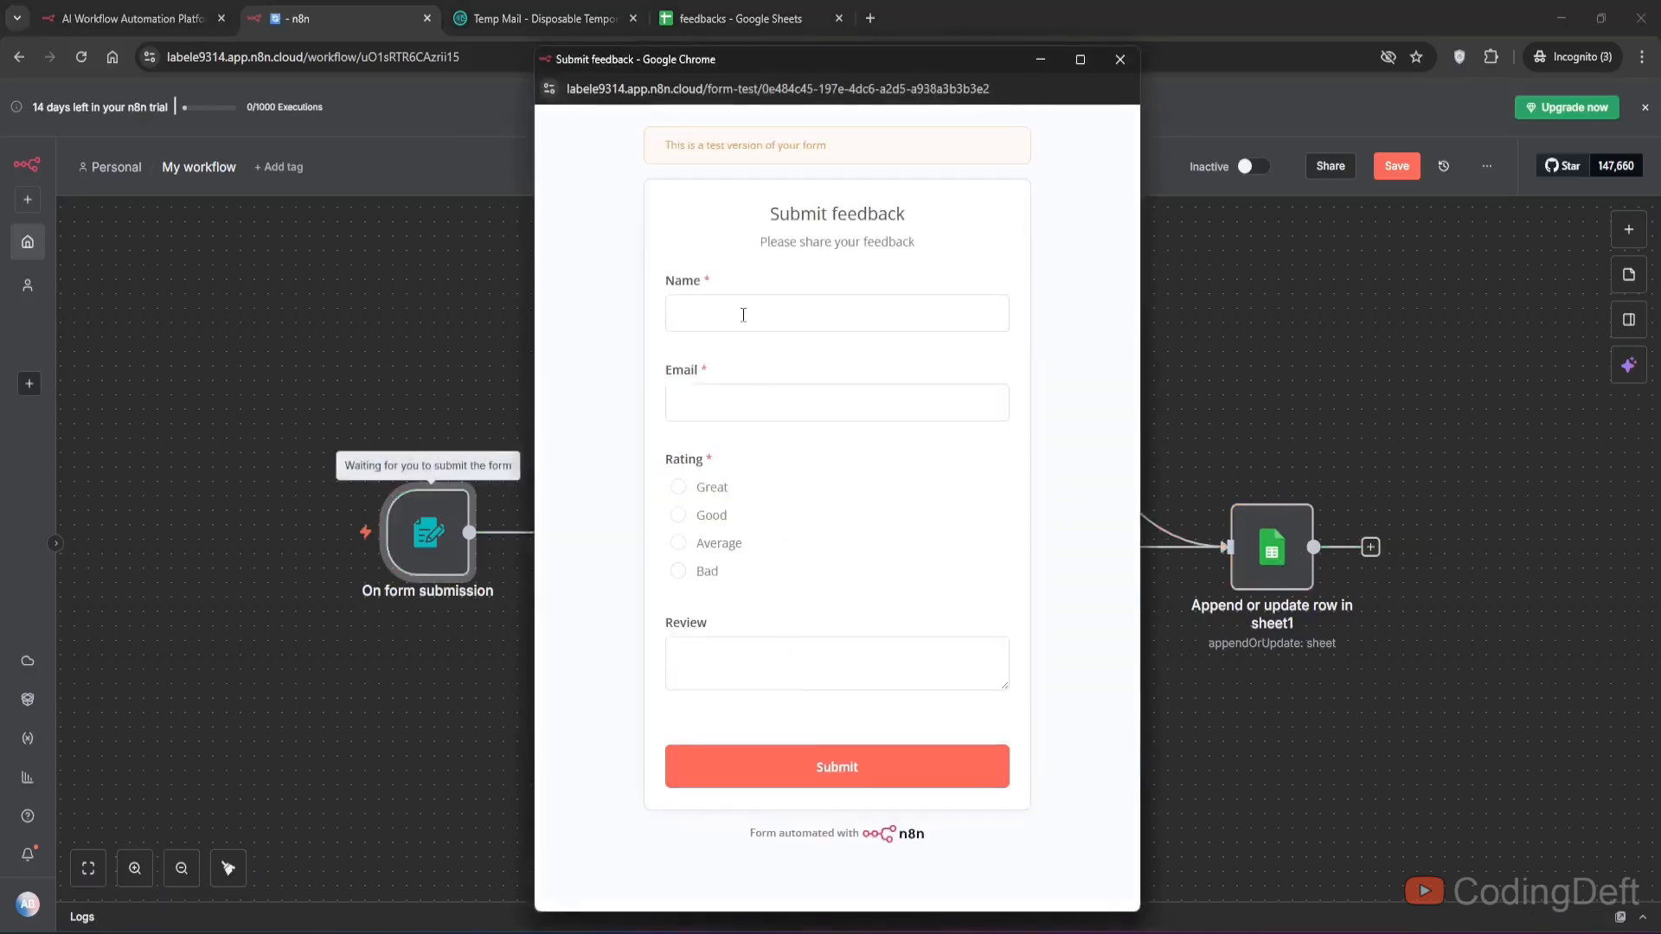
pyautogui.click(744, 314)
pyautogui.write('John')
pyautogui.press('Tab')
pyautogui.write('John')
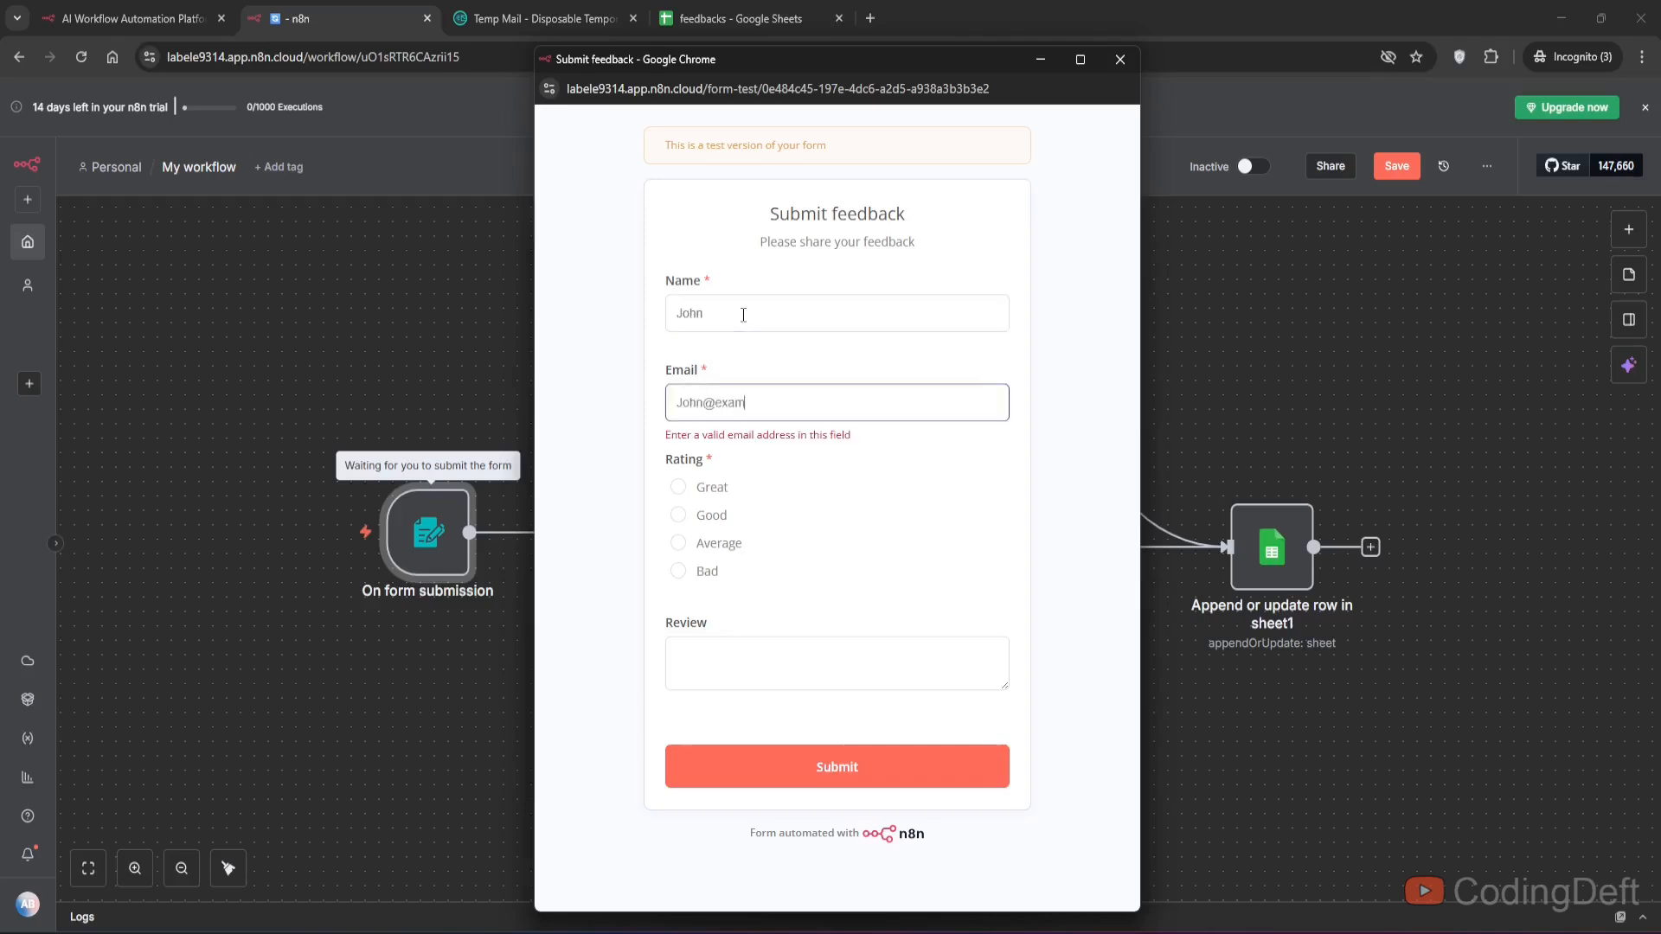
pyautogui.write('@example.com')
pyautogui.click(705, 573)
pyautogui.click(719, 680)
pyautogui.write('a')
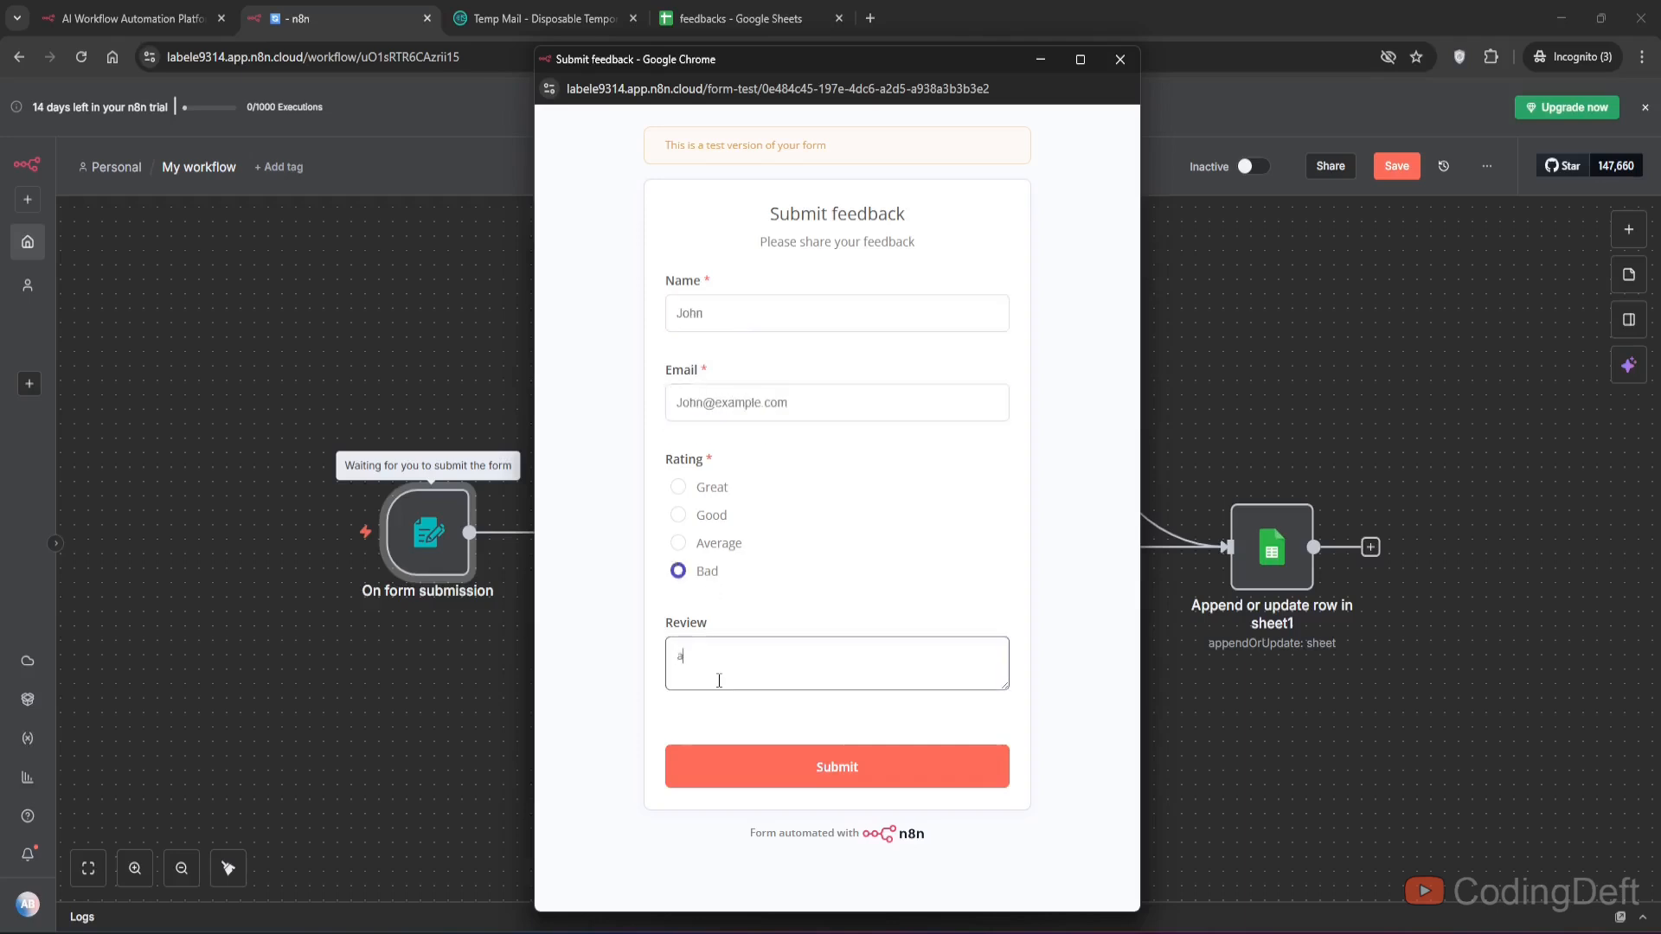
pyautogui.write('pp cra')
pyautogui.click(796, 760)
# - Check the rows saved in Sheet1 and Sheet2 of the feedbacks spreadsheet
pyautogui.moveTo(742, 65); pyautogui.dragTo(505, 725)
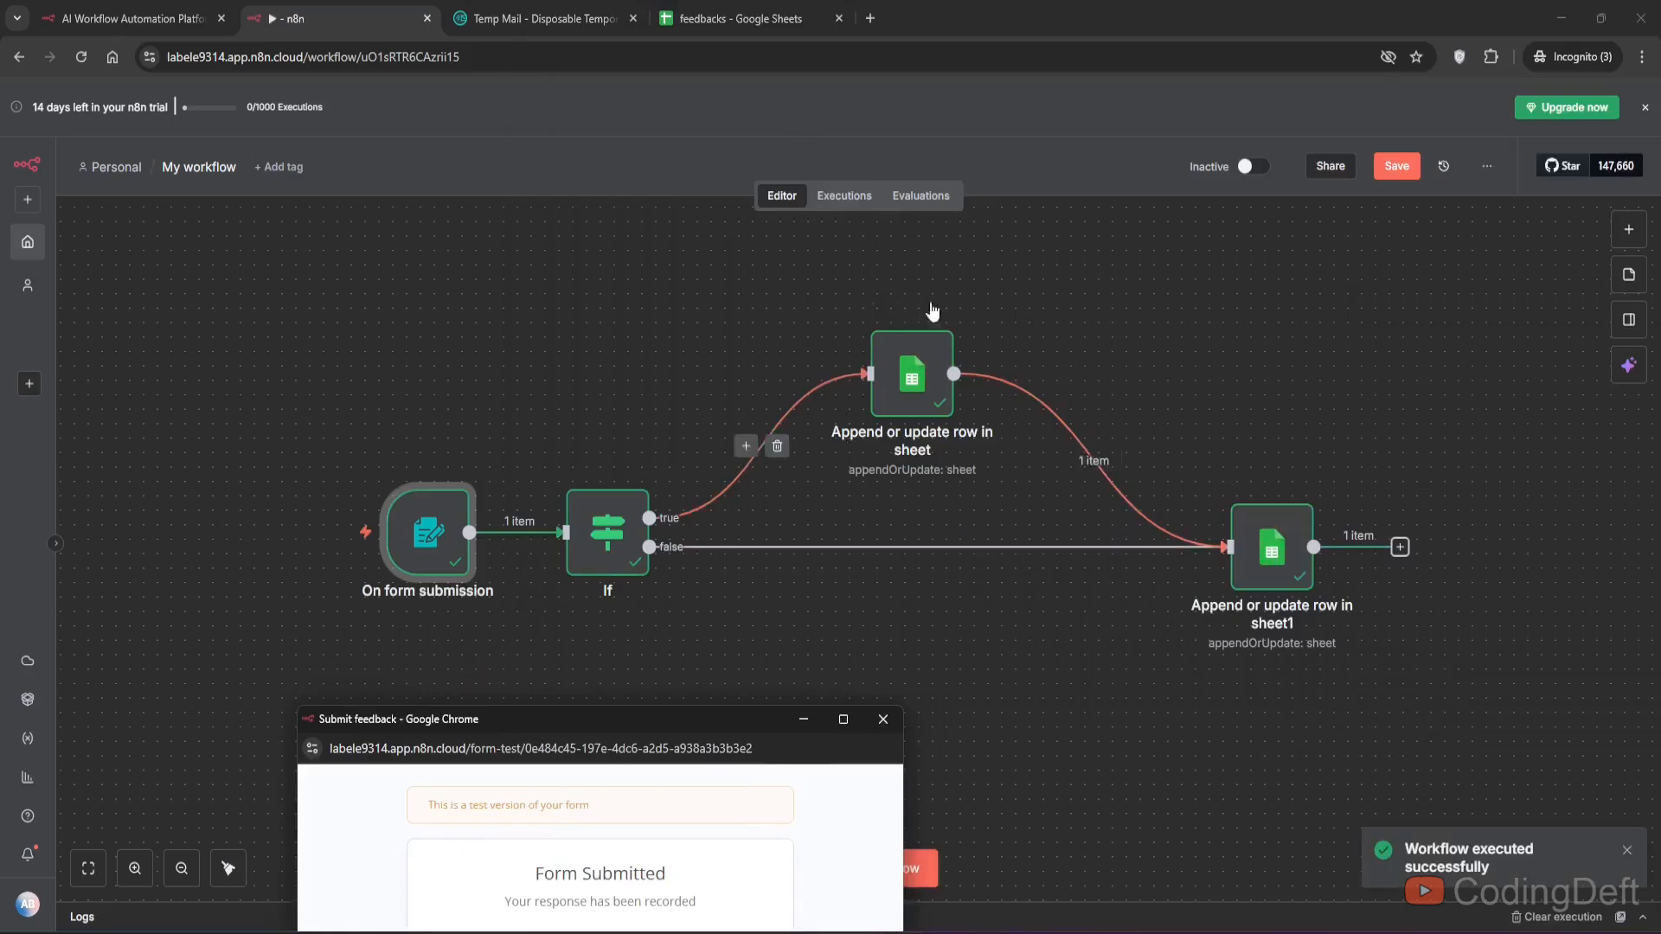
pyautogui.click(687, 18)
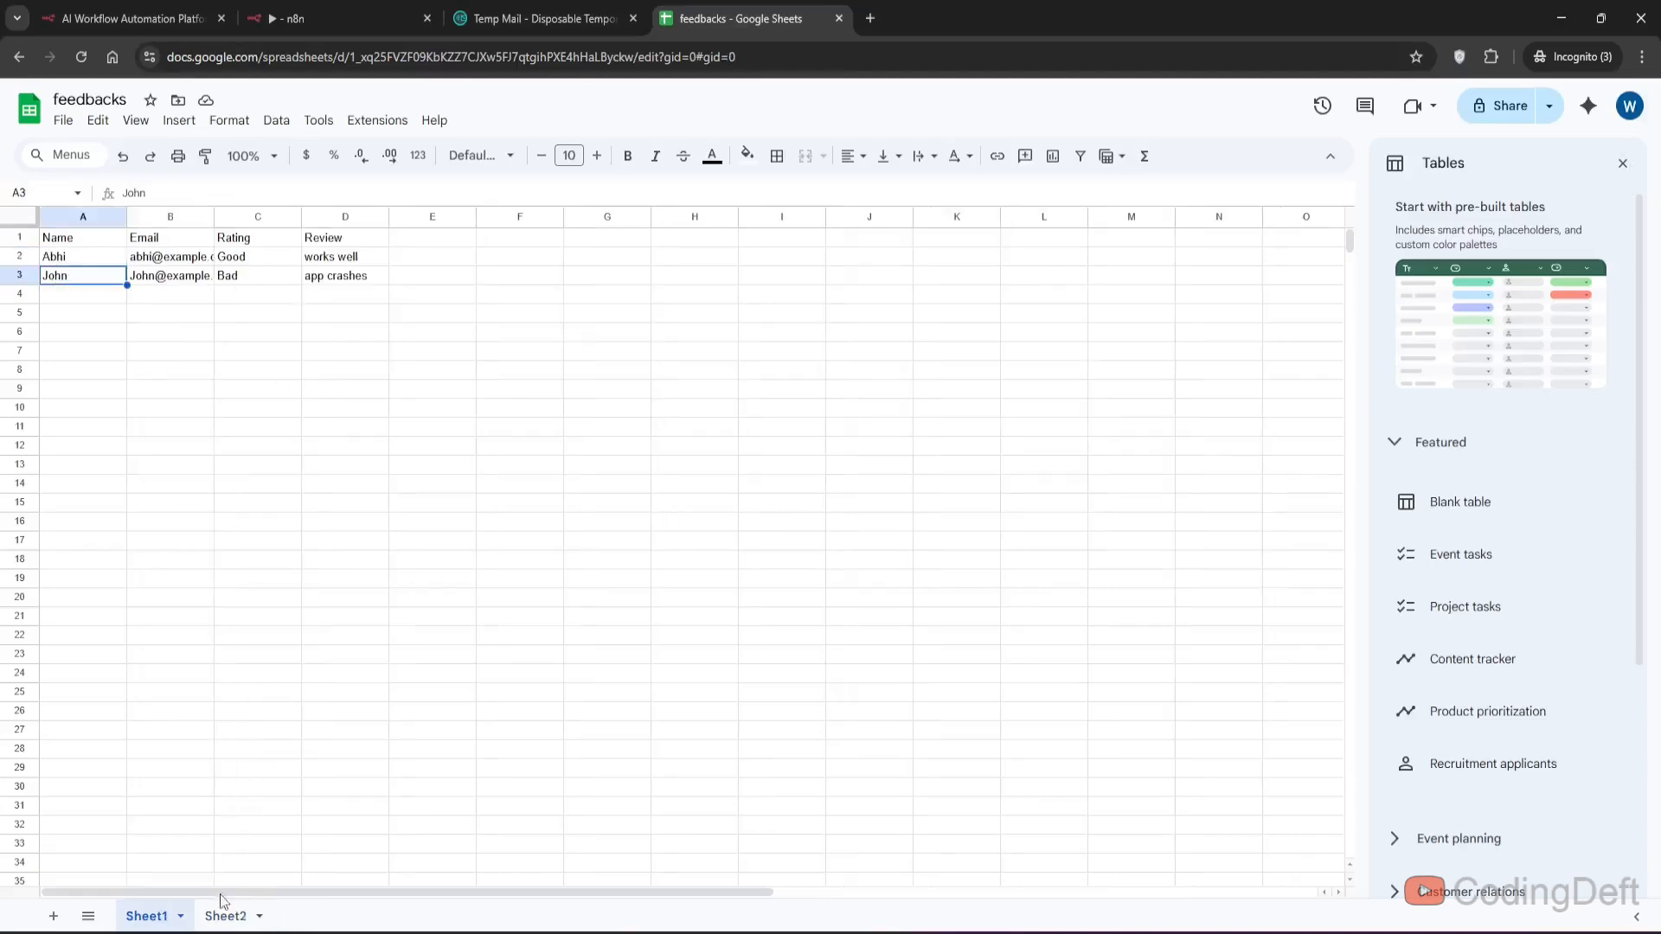
pyautogui.click(223, 908)
pyautogui.click(137, 277)
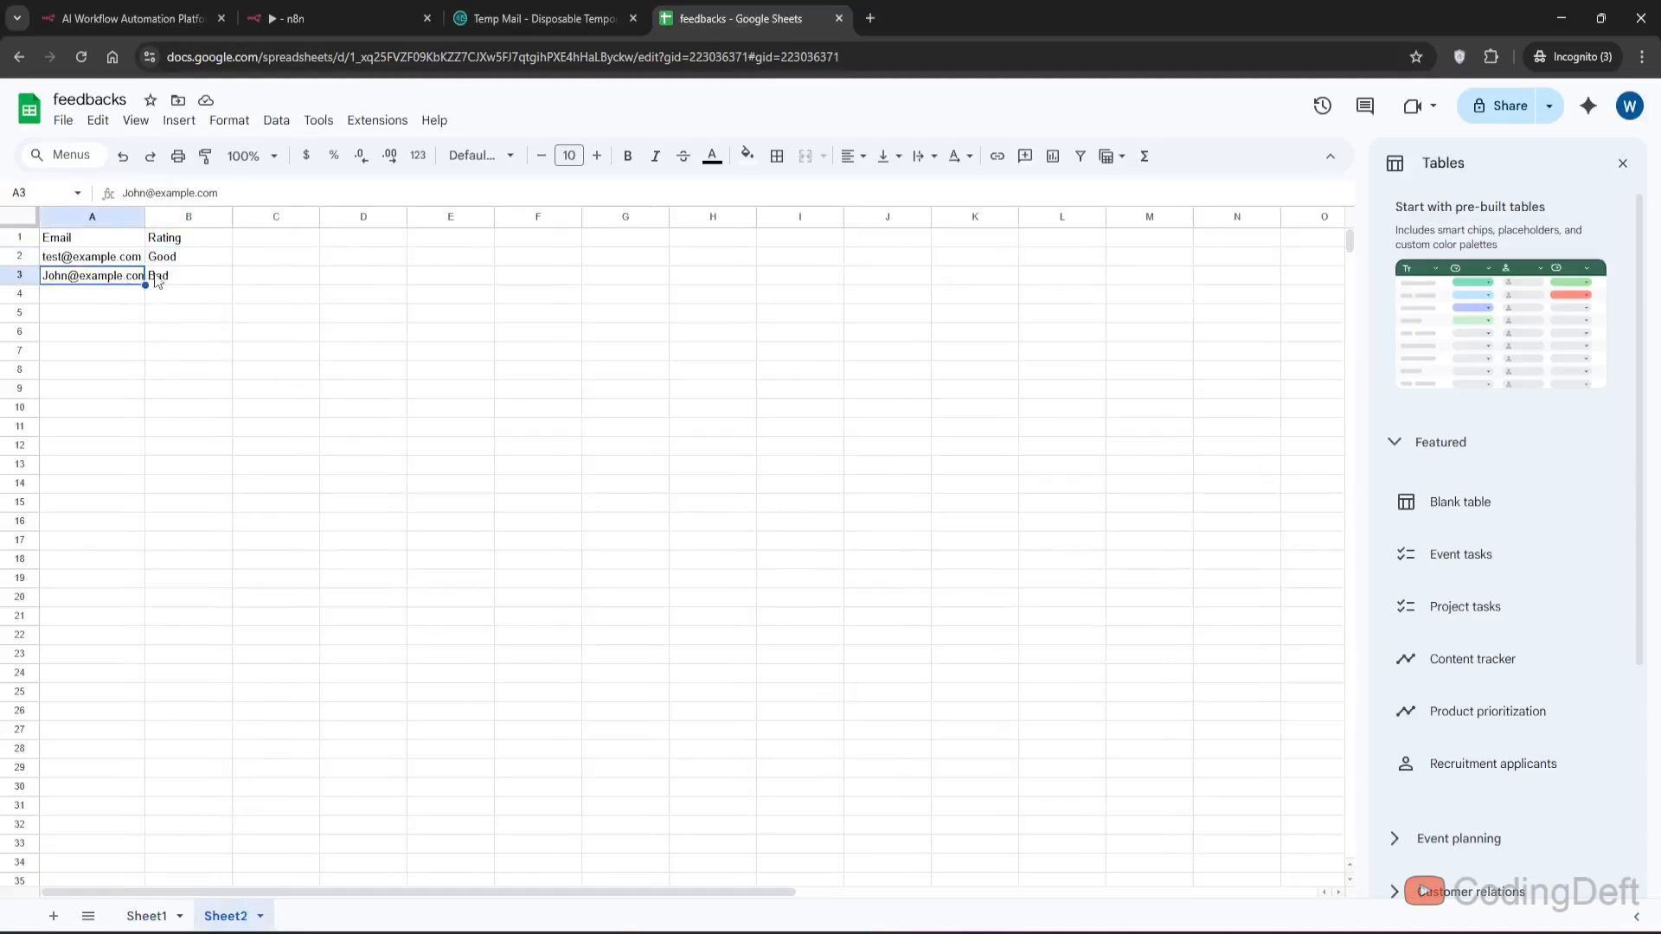
pyautogui.click(178, 280)
pyautogui.click(168, 334)
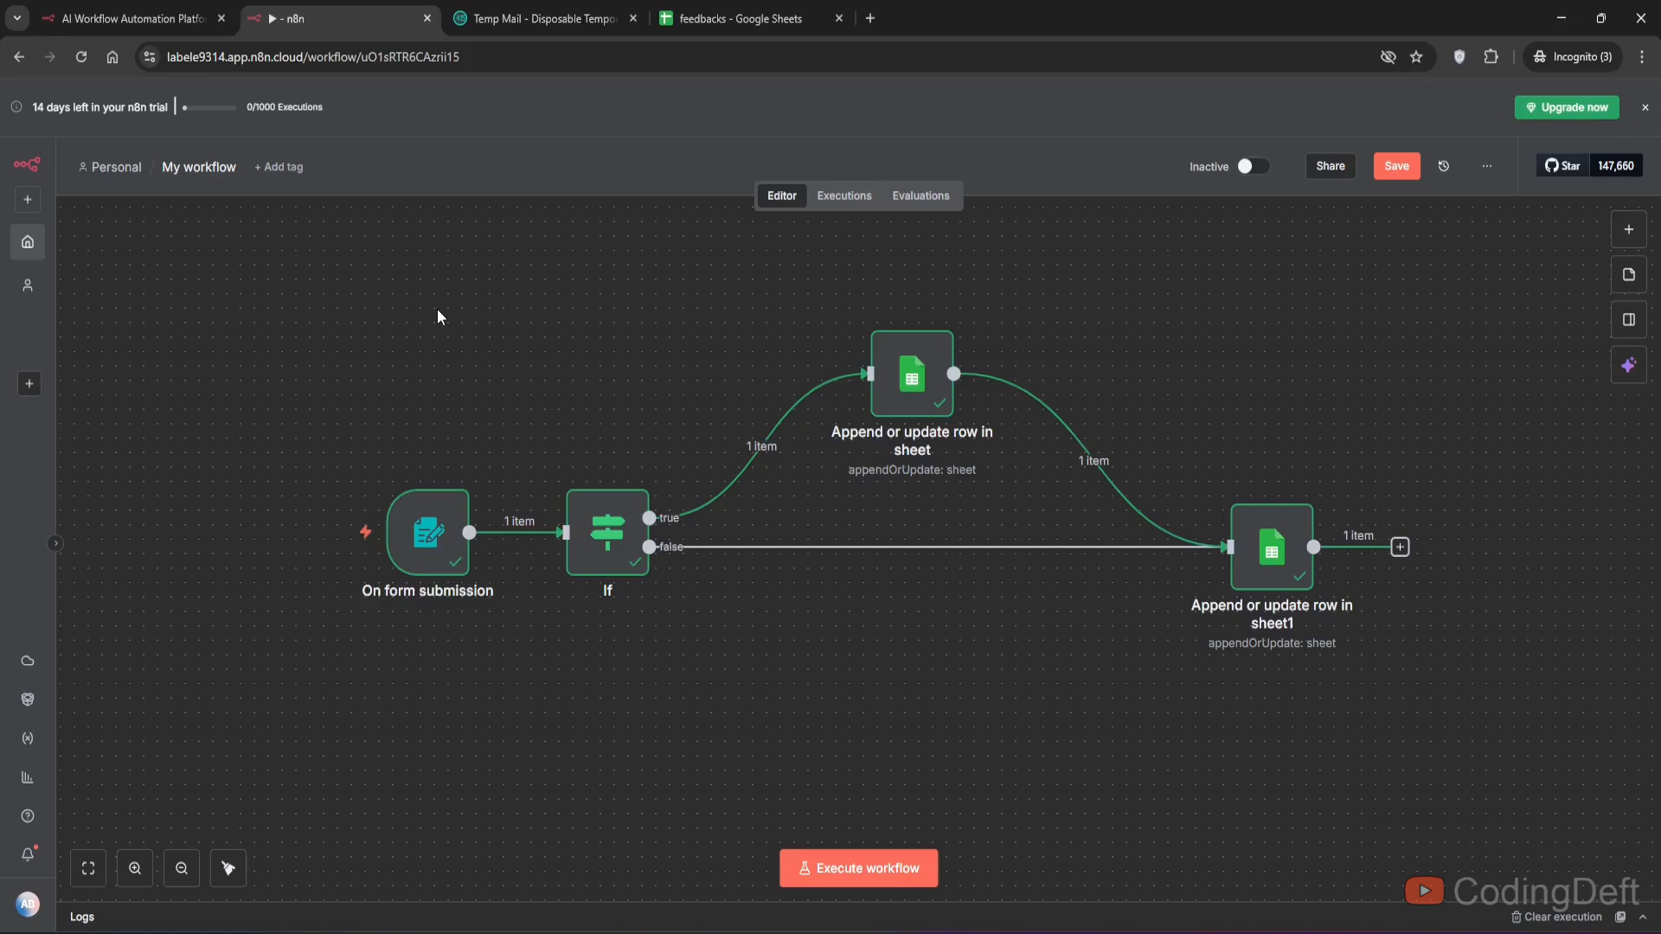
# - Rename the workflow to Feedback and create a new blank workflow
pyautogui.click(191, 166)
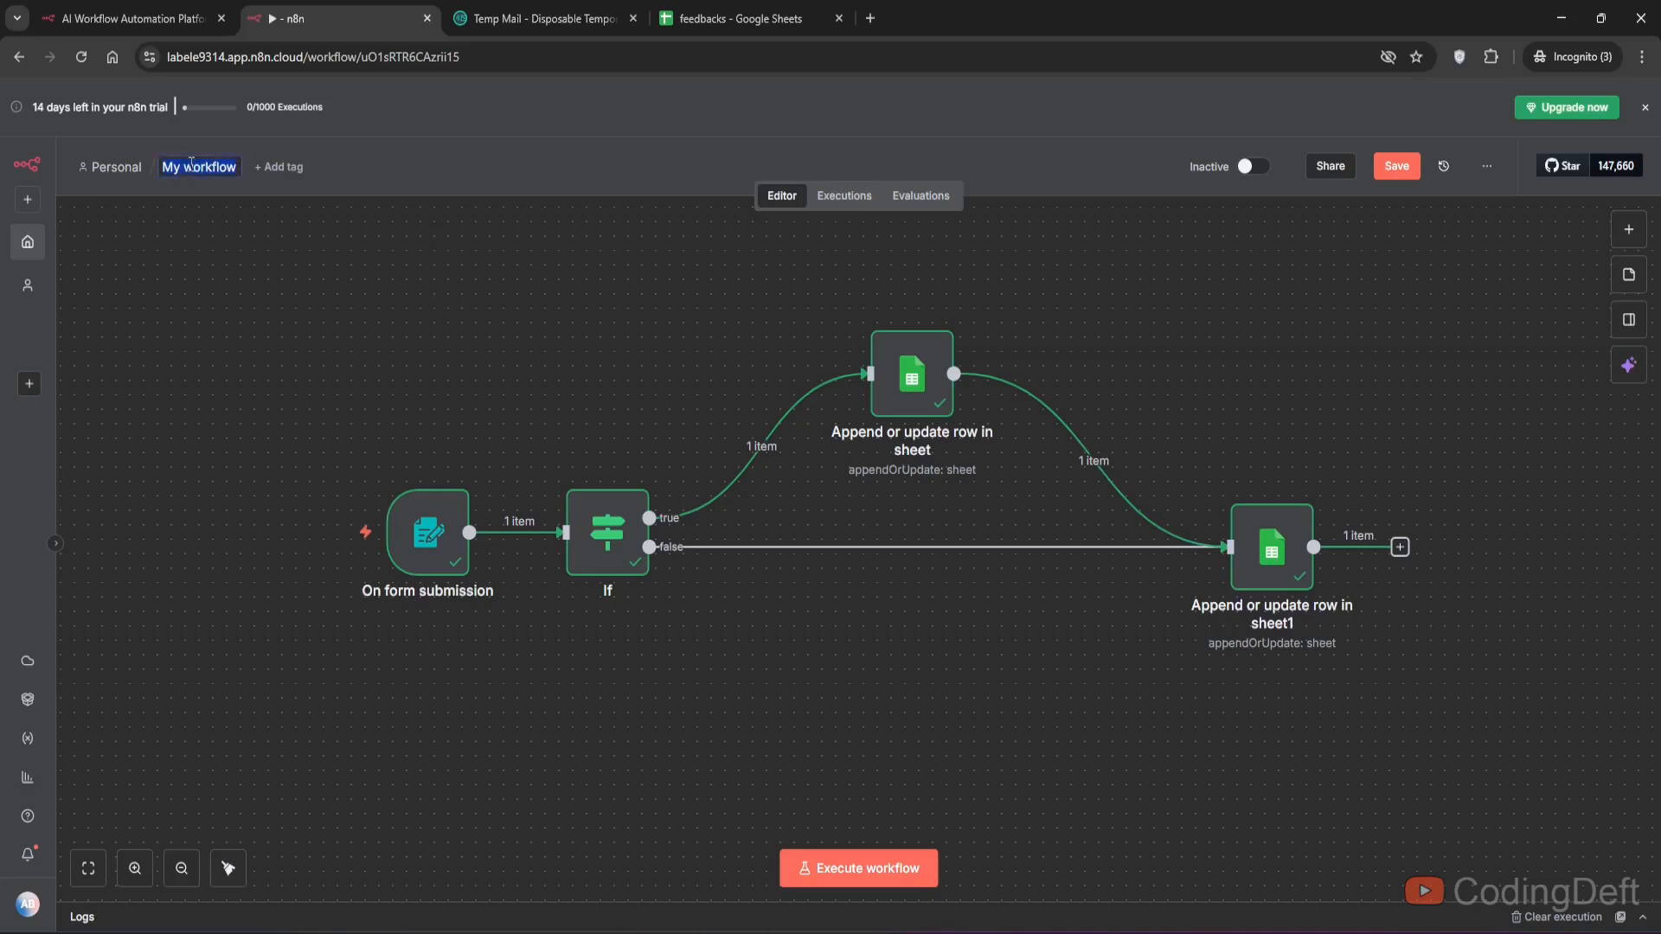
pyautogui.write('Feedback')
pyautogui.click(27, 199)
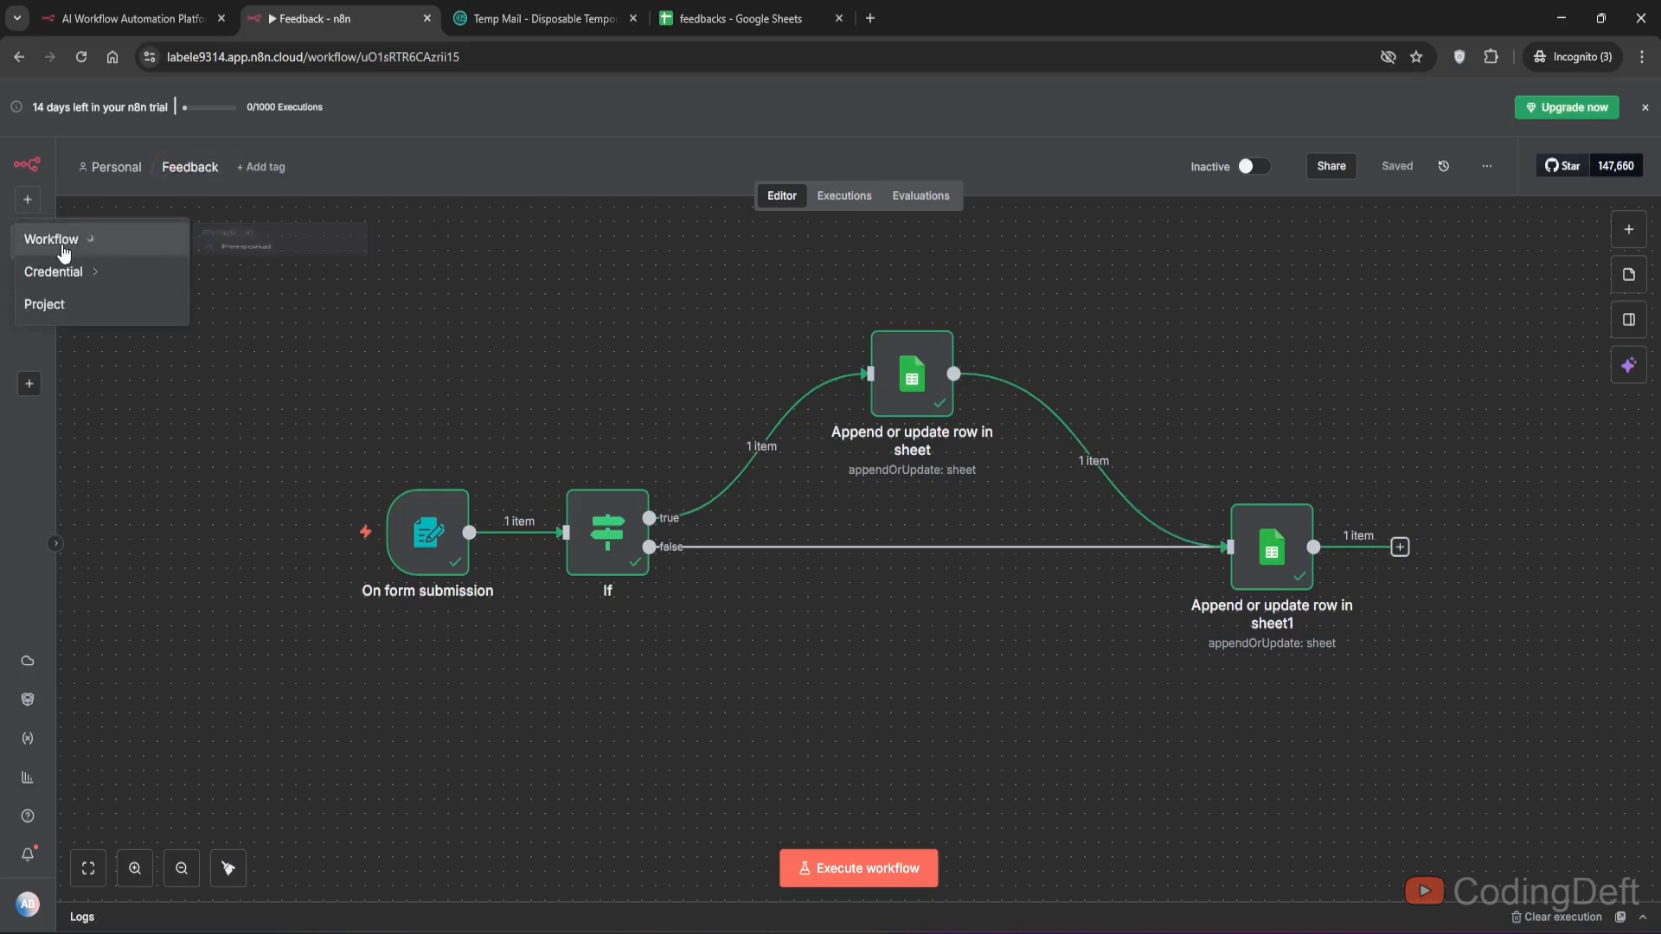
pyautogui.moveTo(63, 251)
pyautogui.click(251, 278)
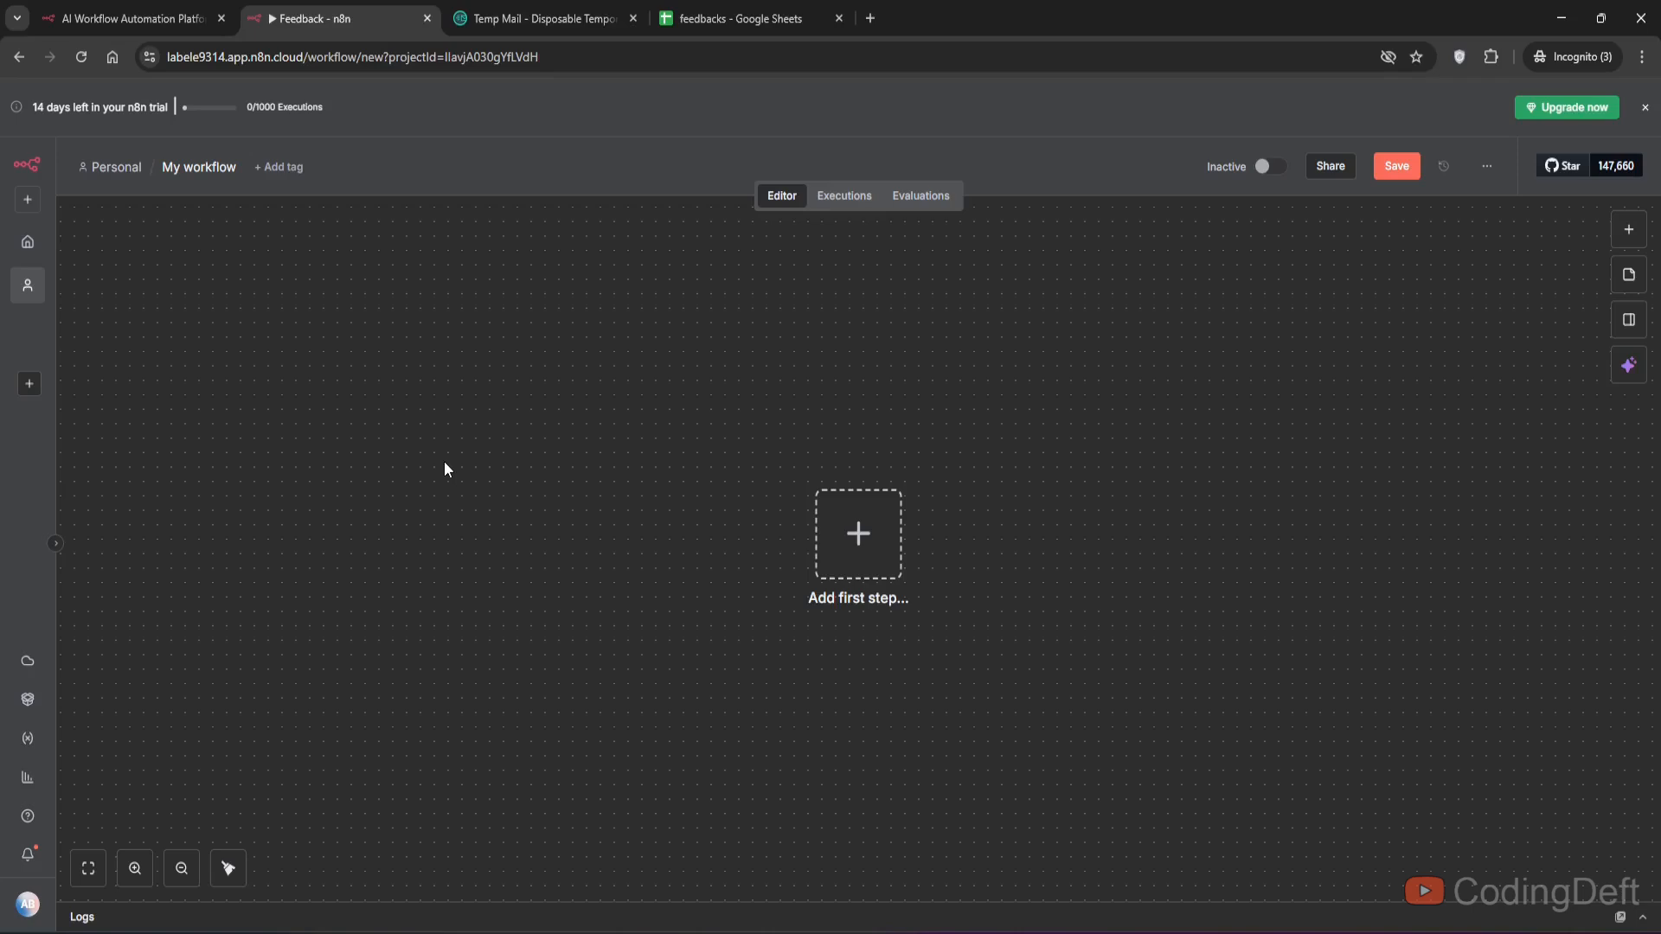
# - Add a Schedule Trigger as the first step, set to fire daily at 4pm
pyautogui.click(864, 571)
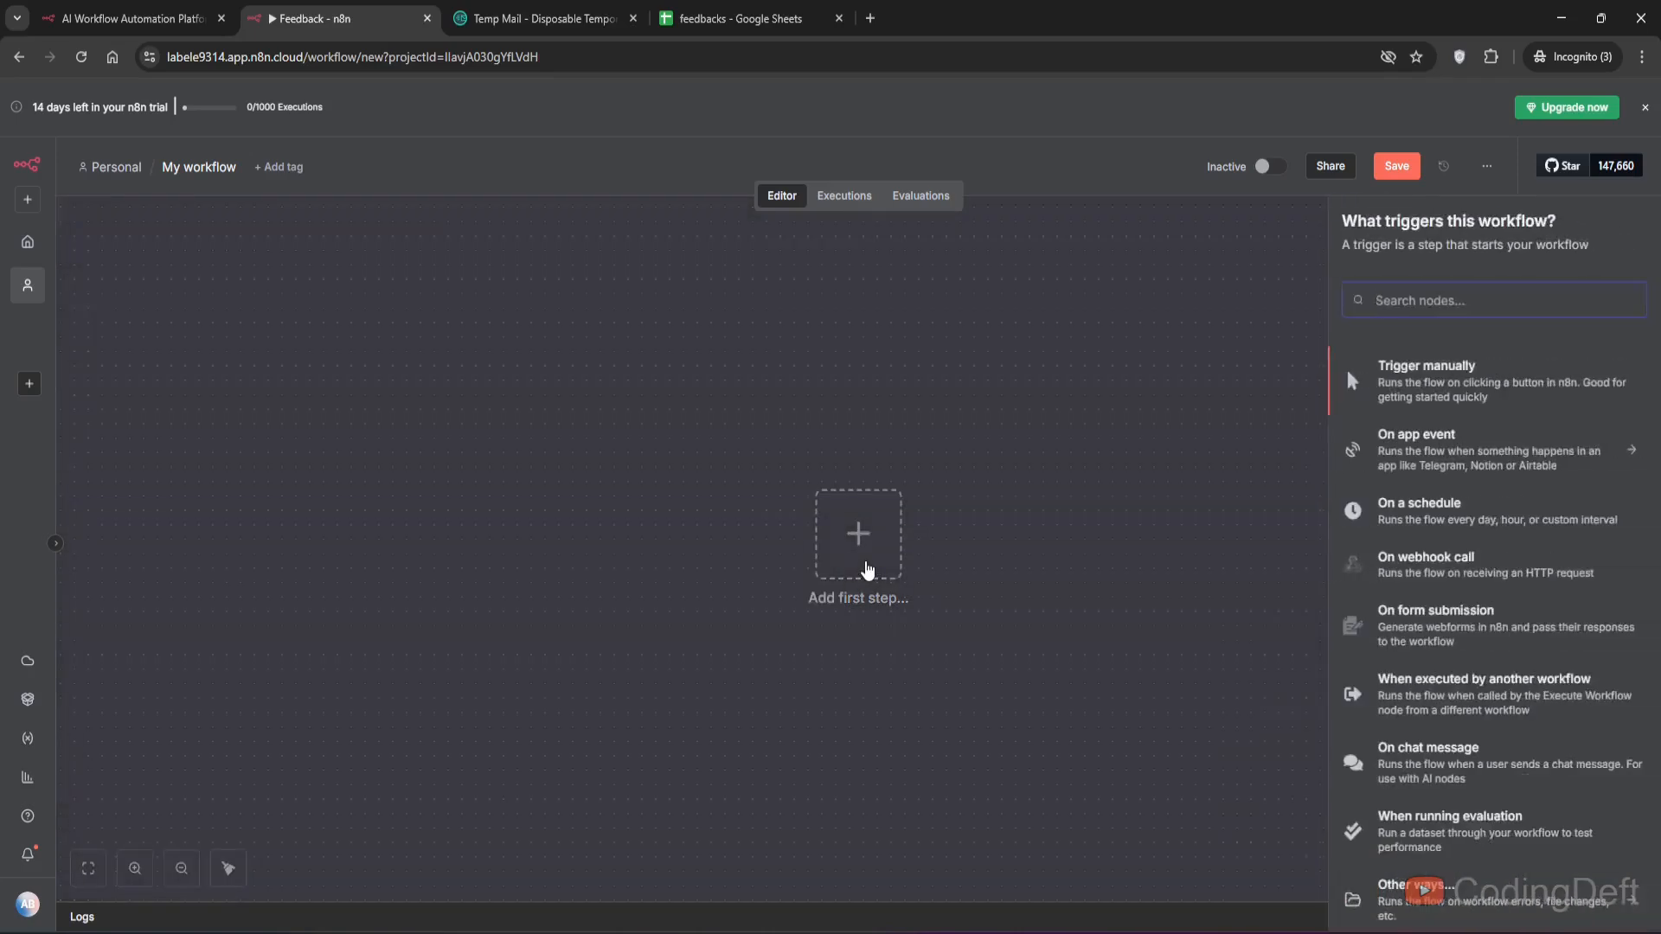
pyautogui.write('sched')
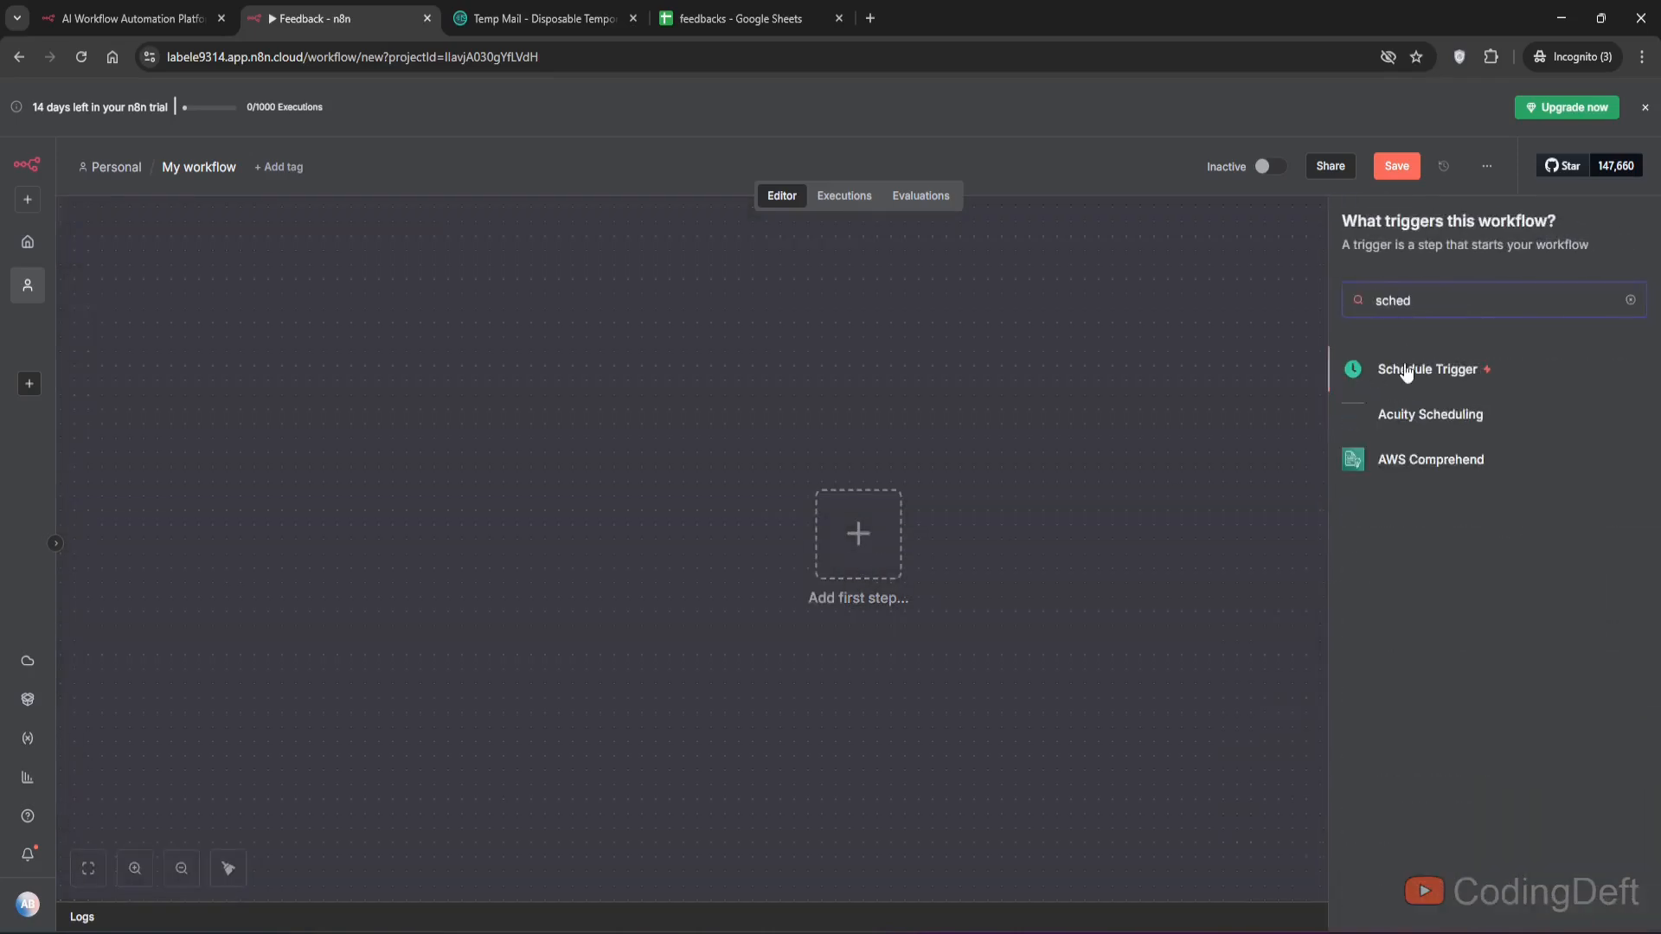
pyautogui.click(1414, 370)
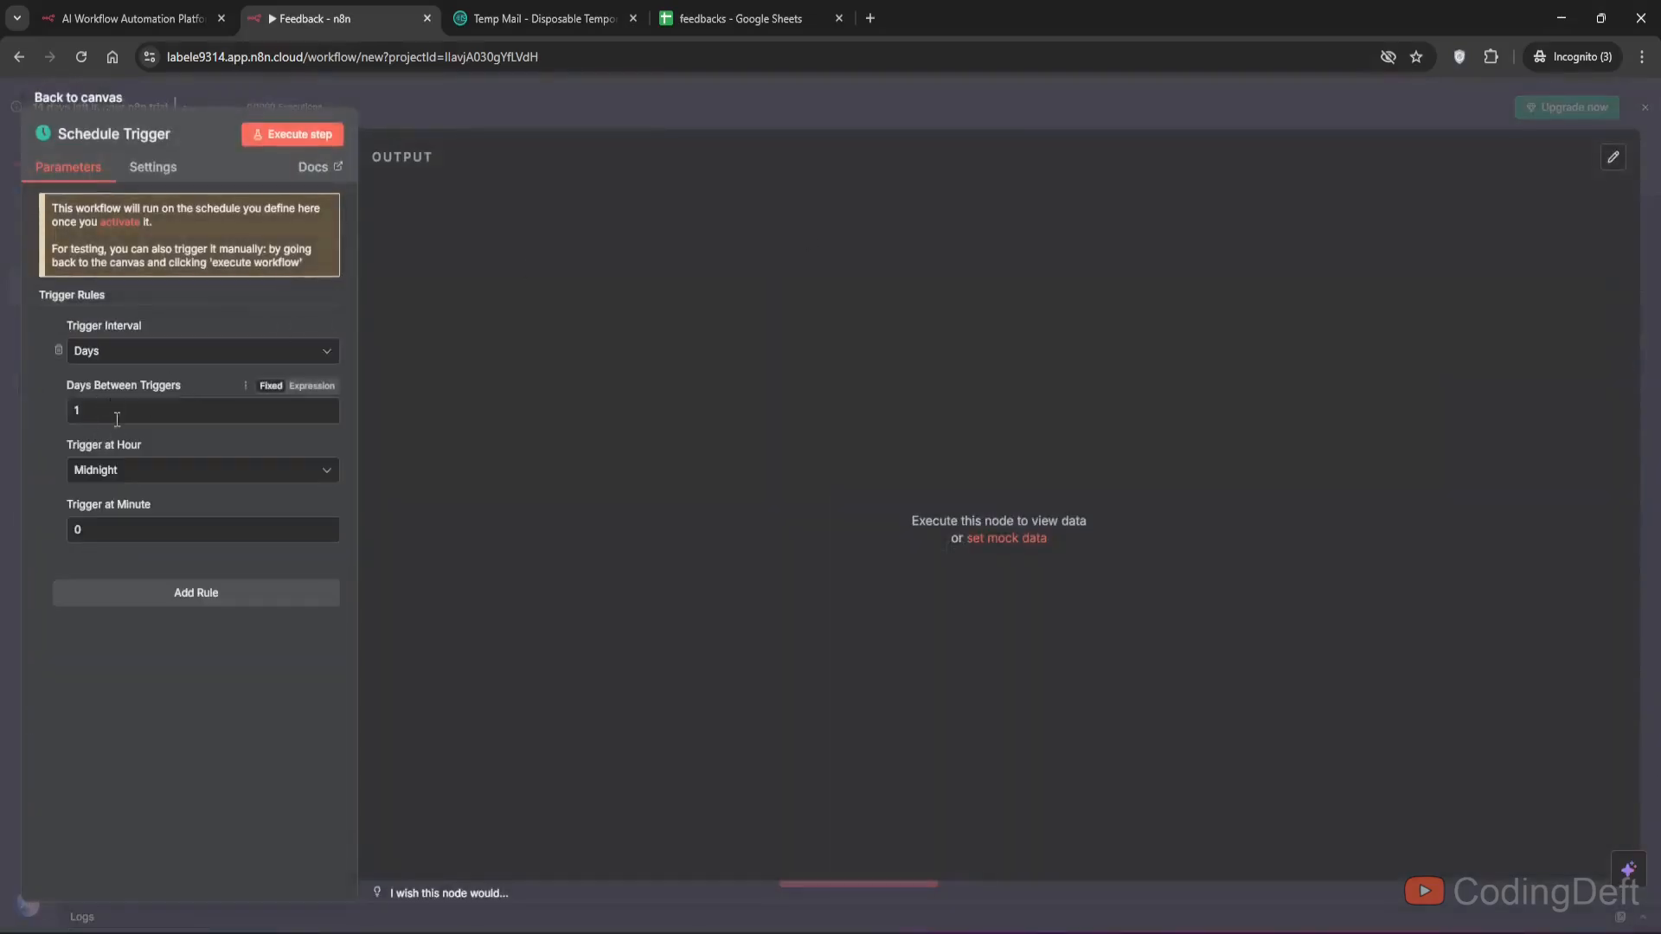
pyautogui.click(108, 472)
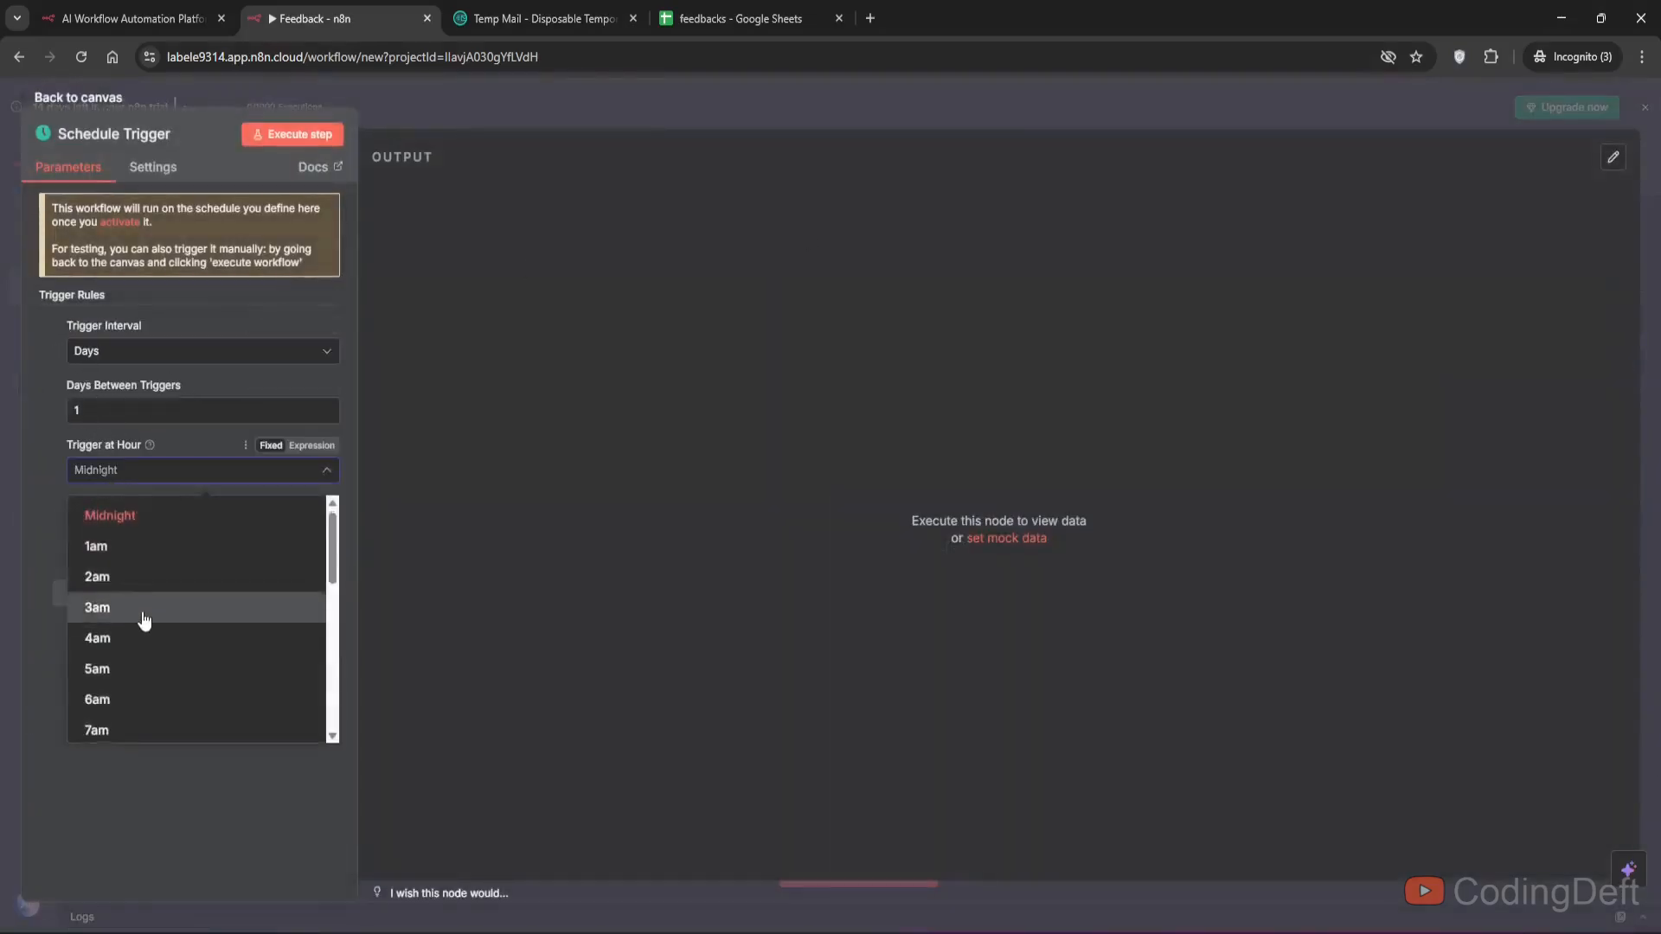
pyautogui.scroll(-3, 141, 623)
pyautogui.scroll(-2, 141, 627)
pyautogui.click(138, 651)
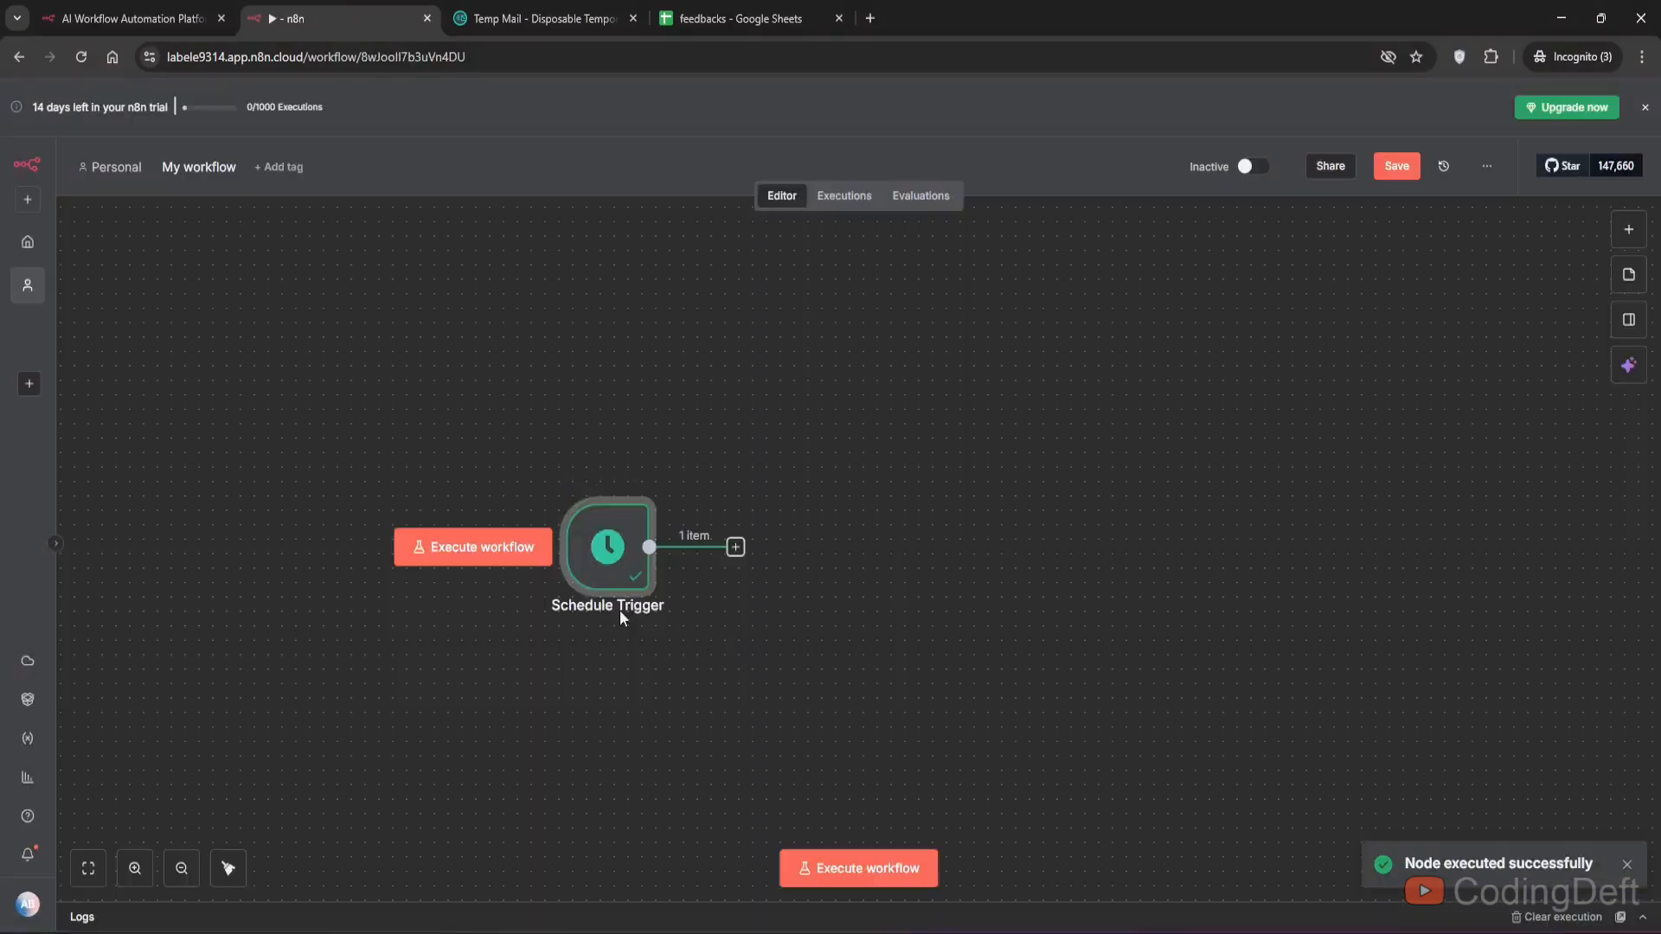
# - Install the SerpApi Official node and add its Search Google News action after the trigger
pyautogui.click(713, 668)
pyautogui.click(736, 547)
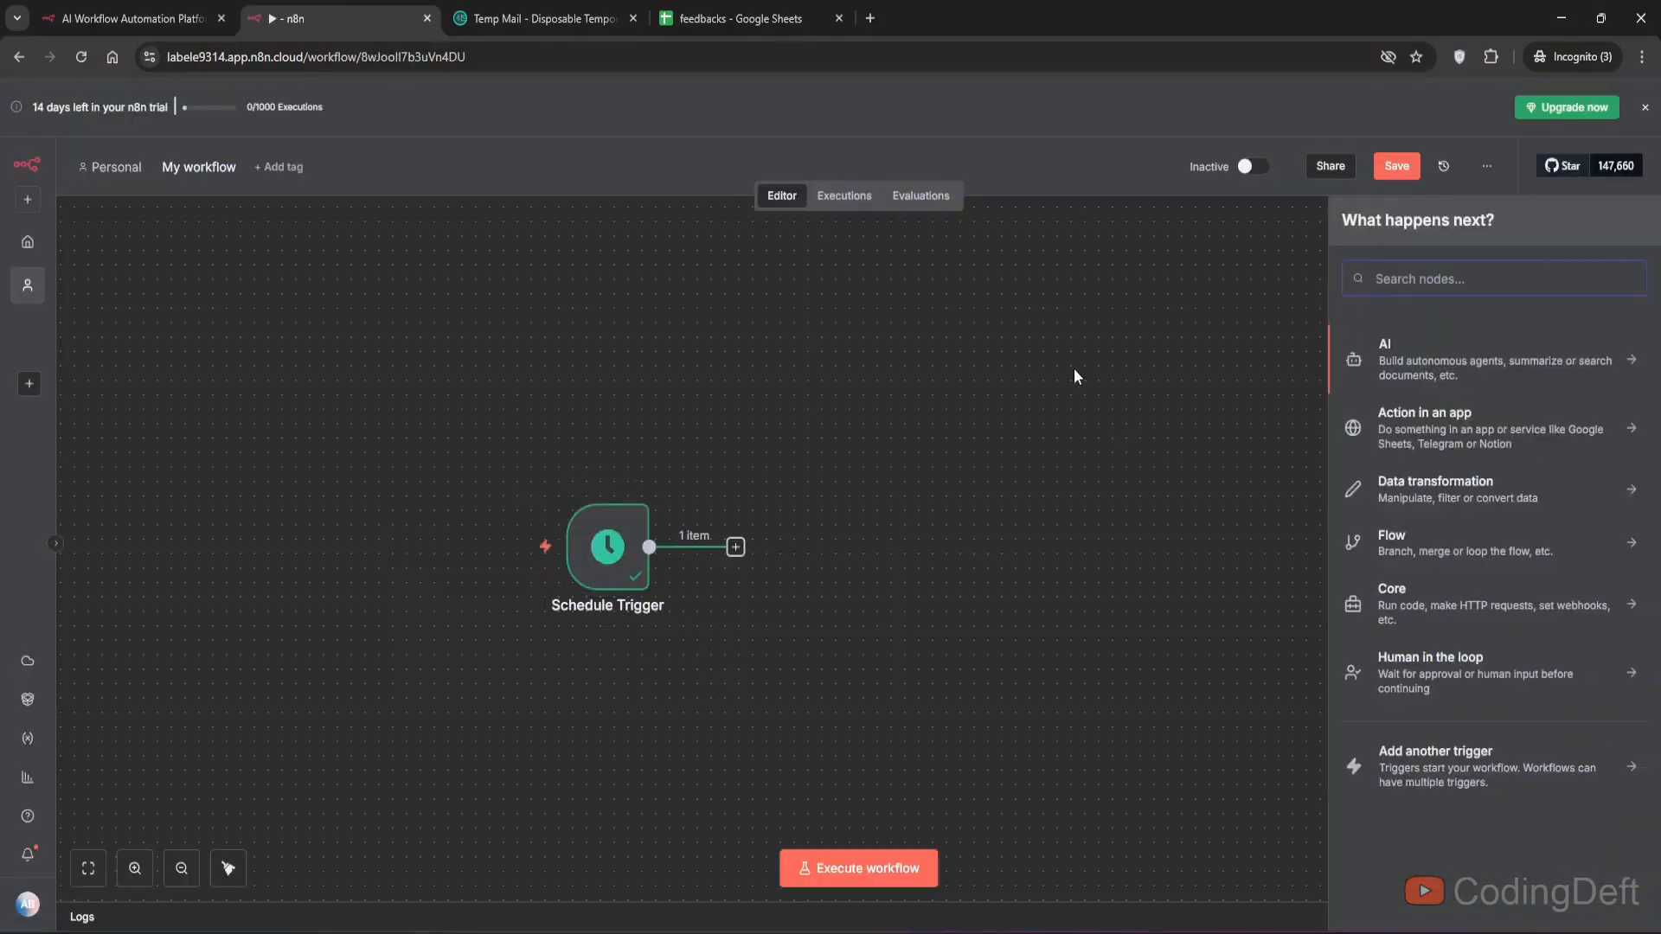
pyautogui.click(1072, 369)
pyautogui.click(736, 551)
pyautogui.write('s')
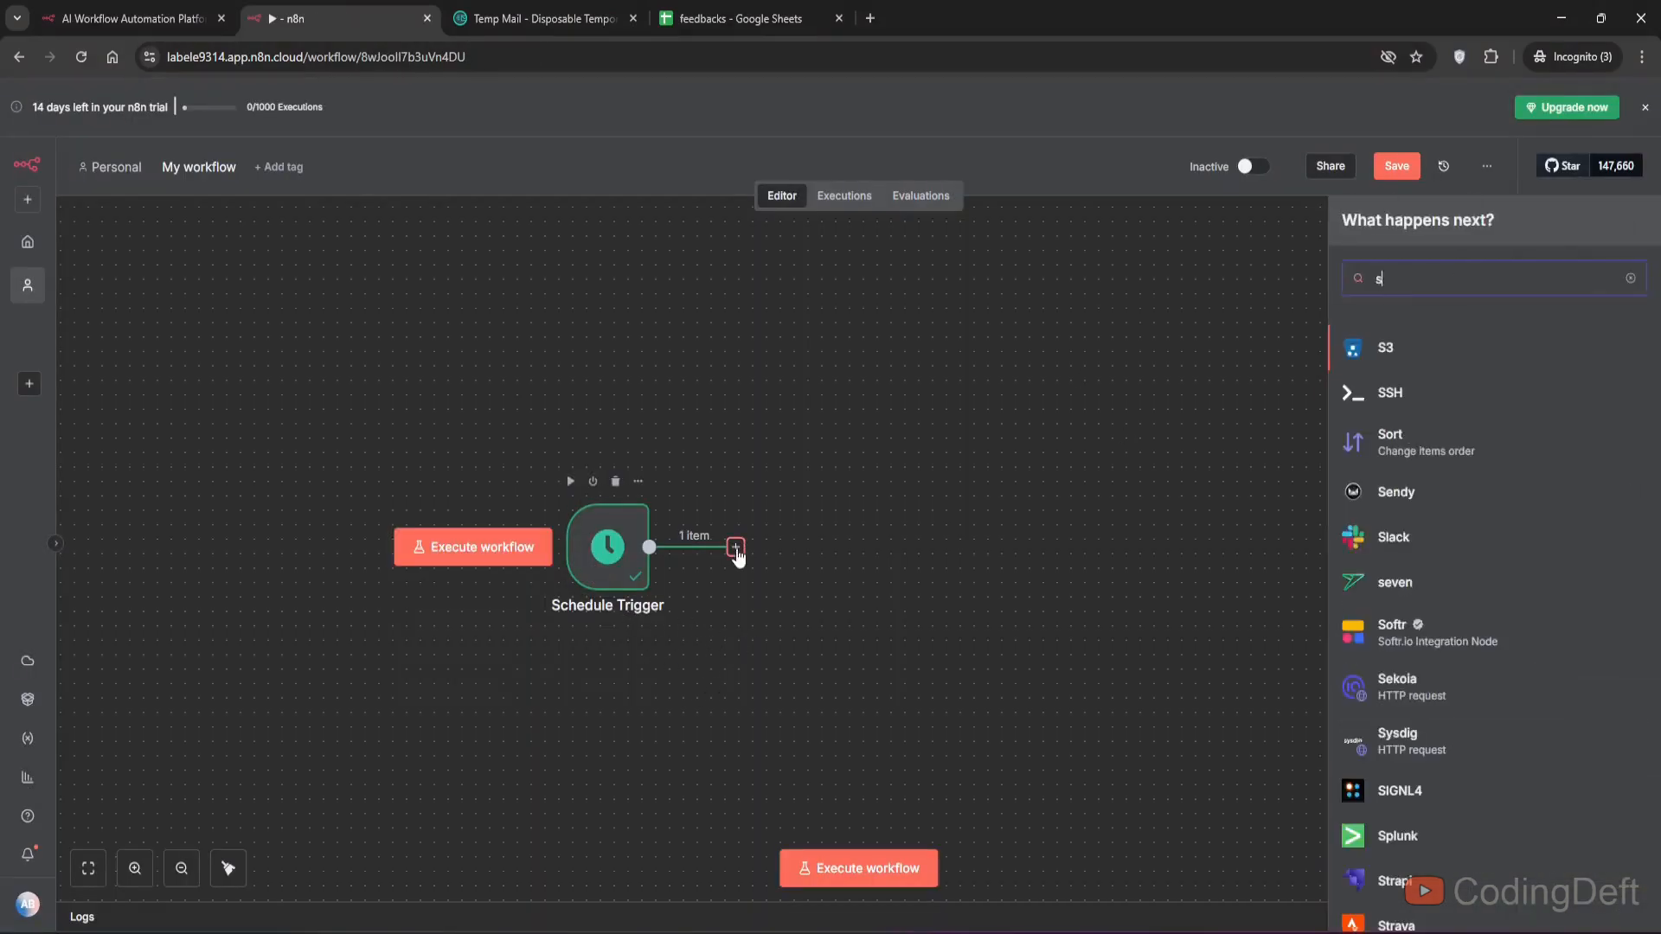
pyautogui.write('erp')
pyautogui.click(1423, 361)
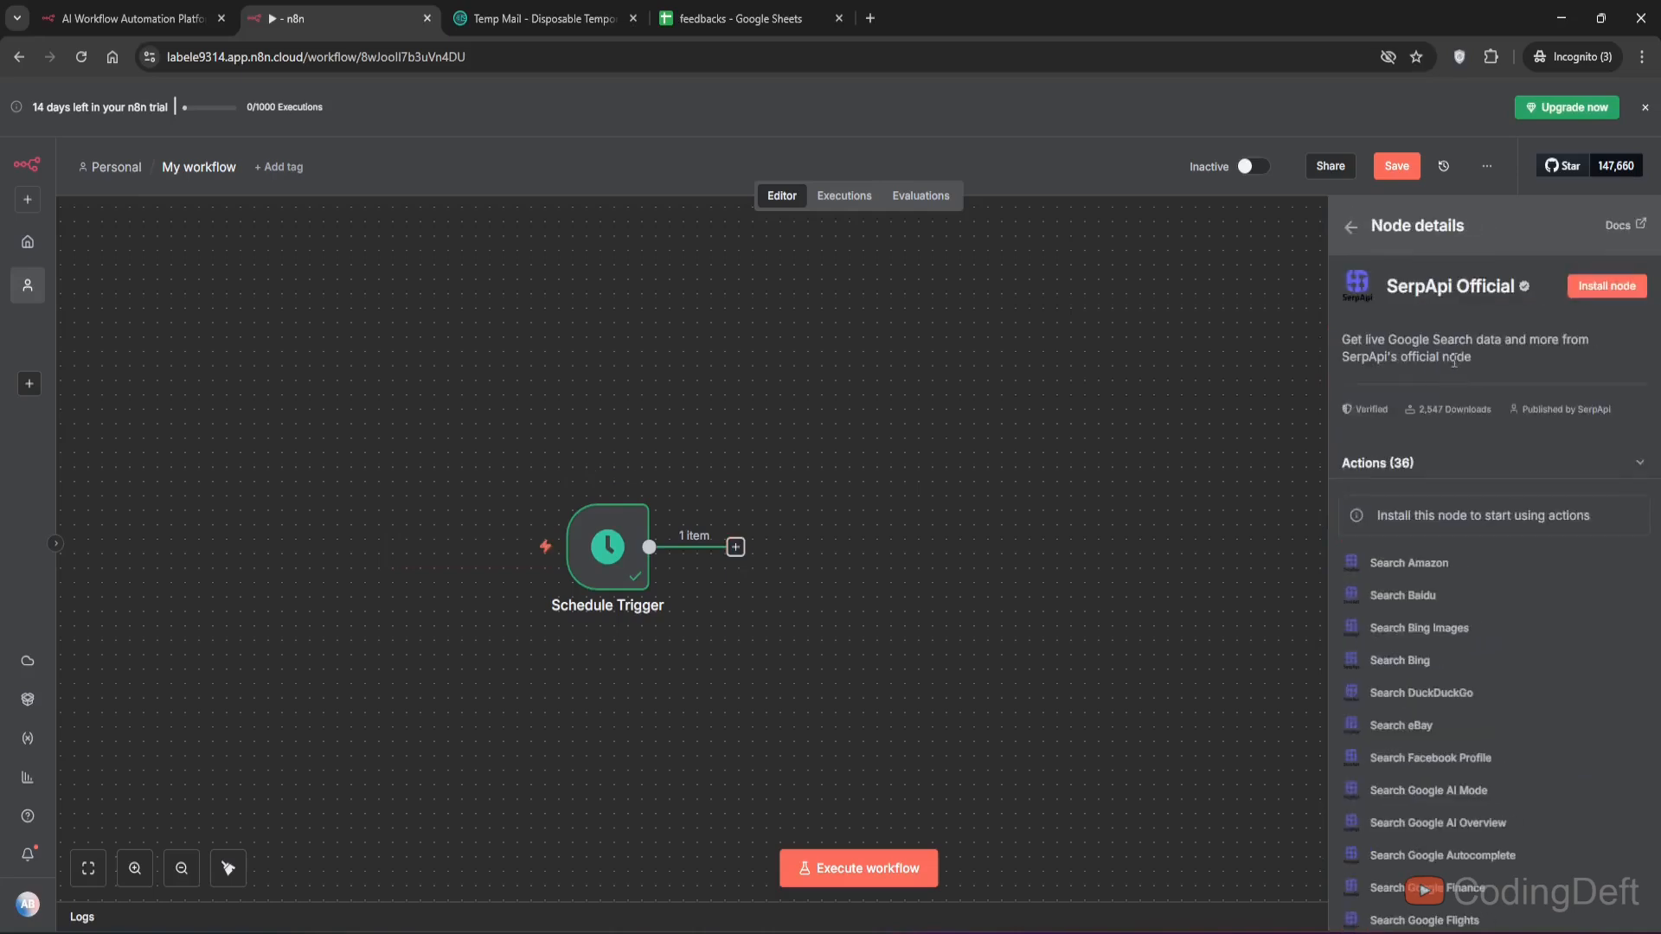
pyautogui.click(1348, 226)
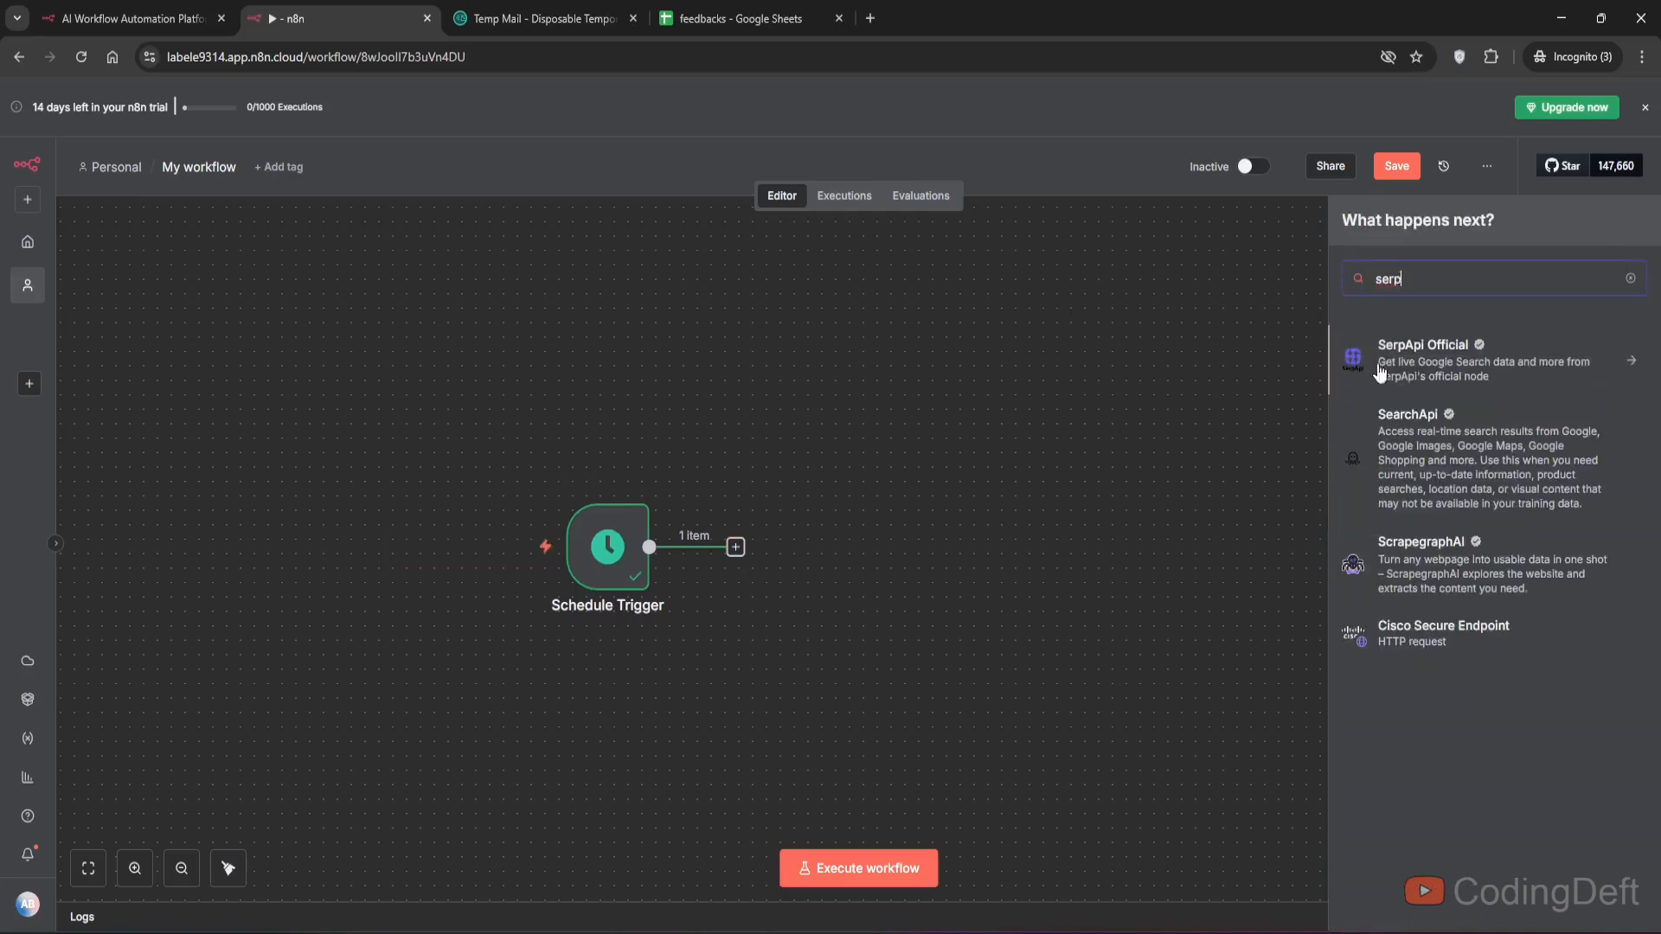
pyautogui.click(1426, 368)
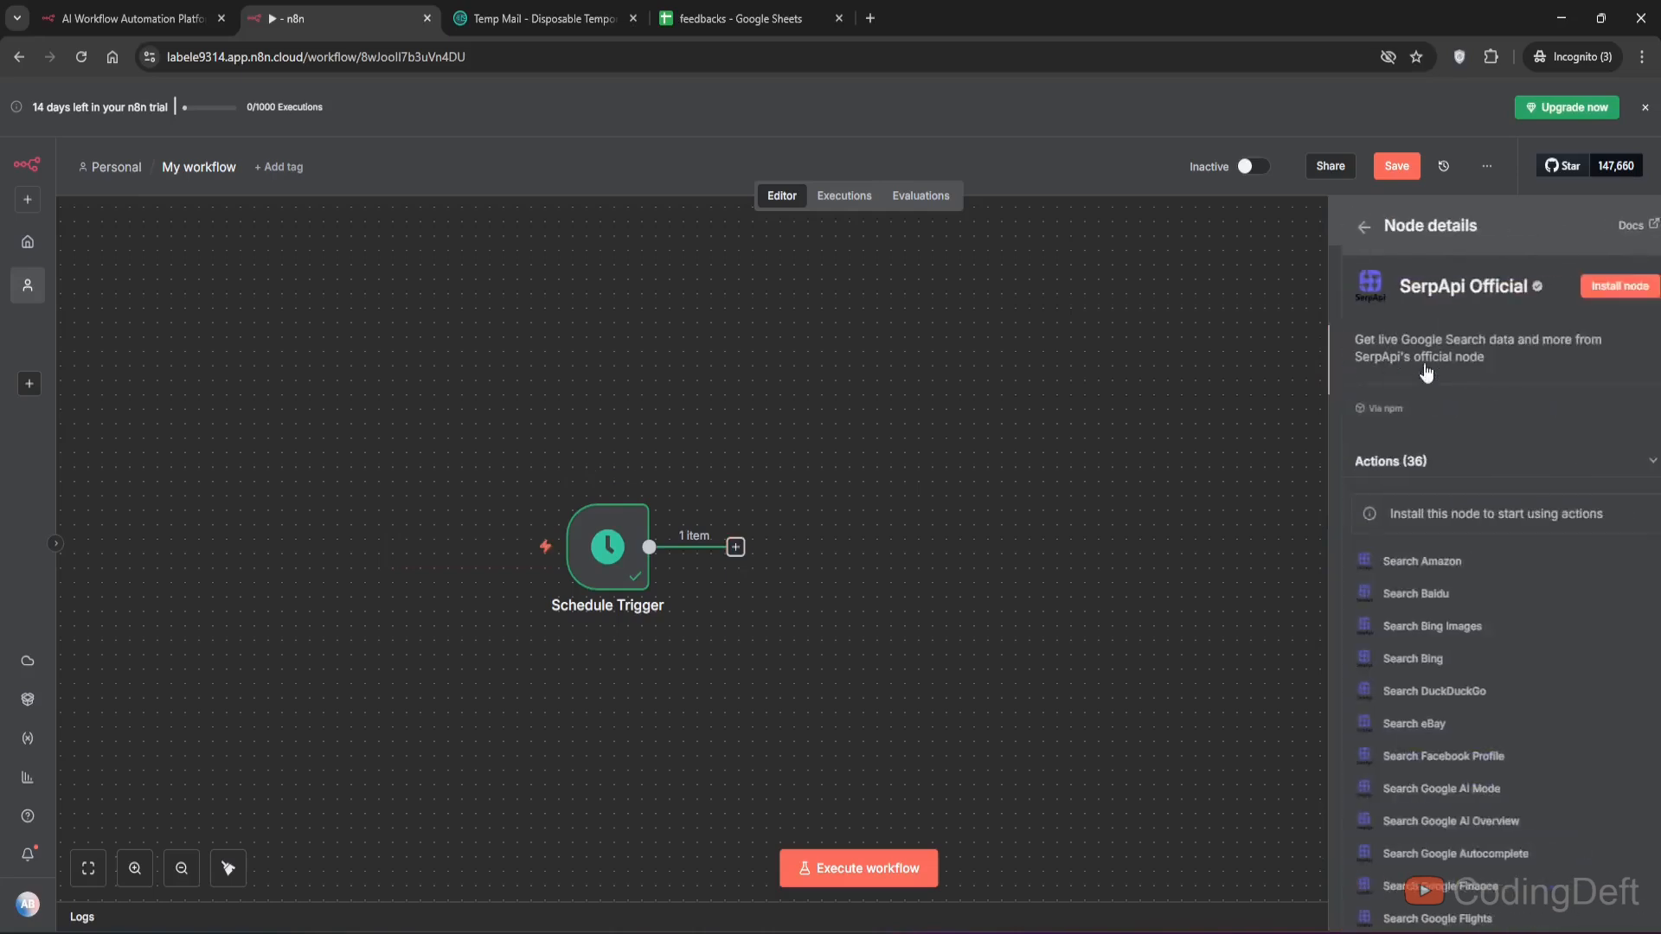
pyautogui.click(1611, 289)
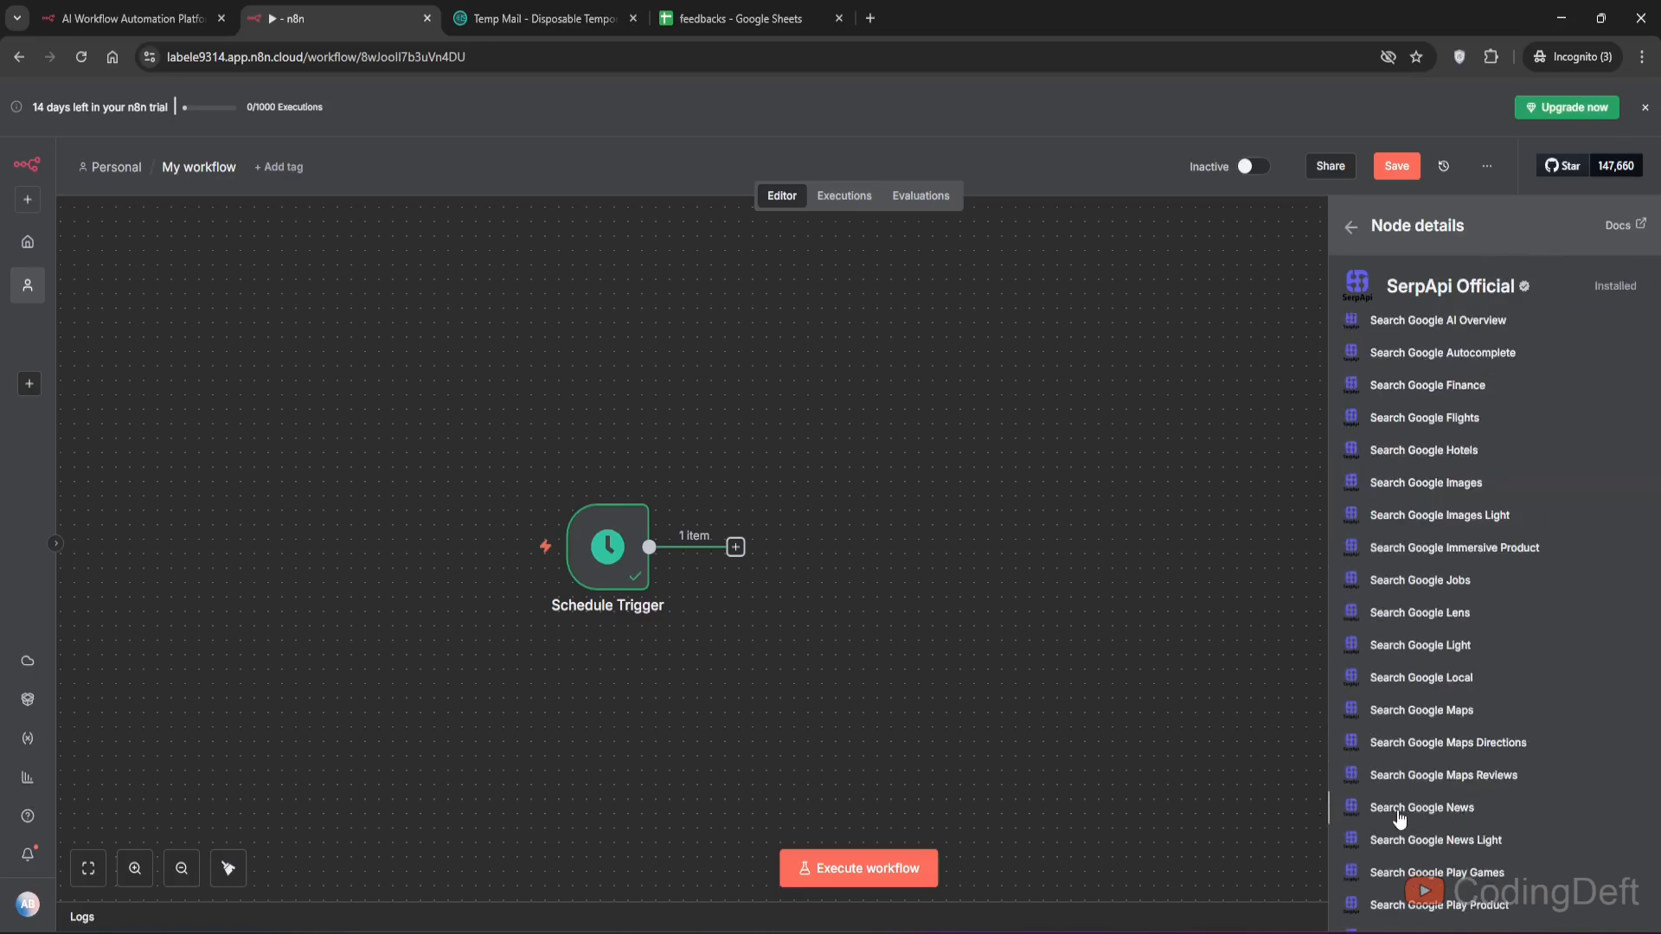
pyautogui.click(1399, 813)
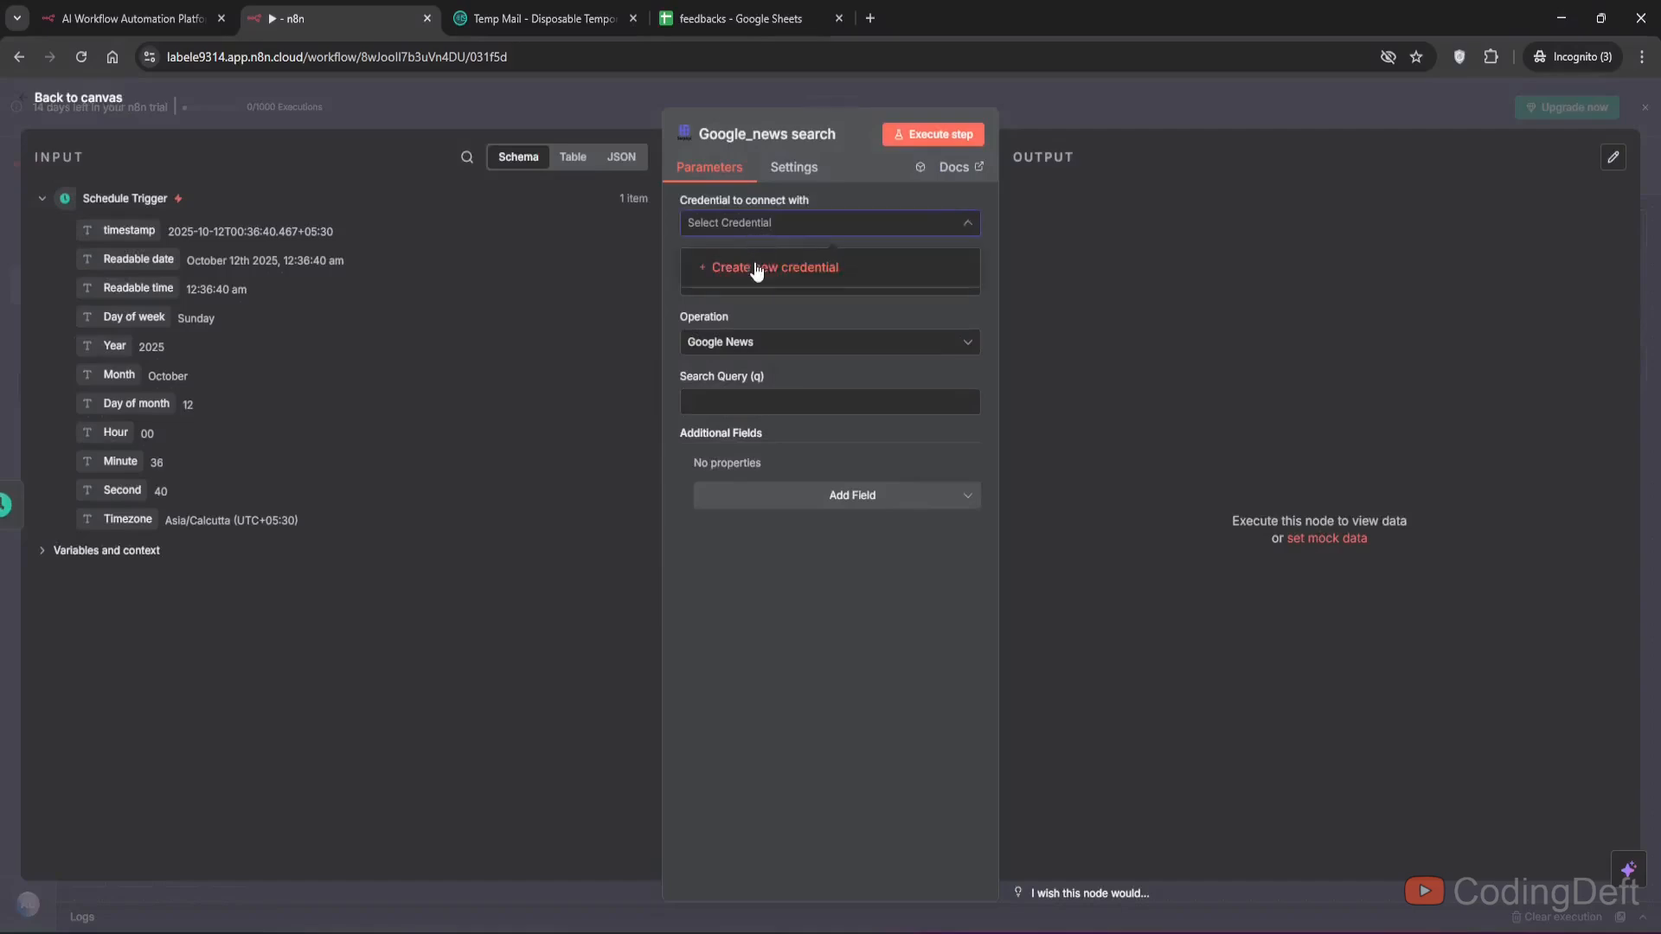
# - Create and save a new SerpApi credential, pasting the API key obtained from the SerpApi website
pyautogui.click(753, 270)
pyautogui.click(872, 3)
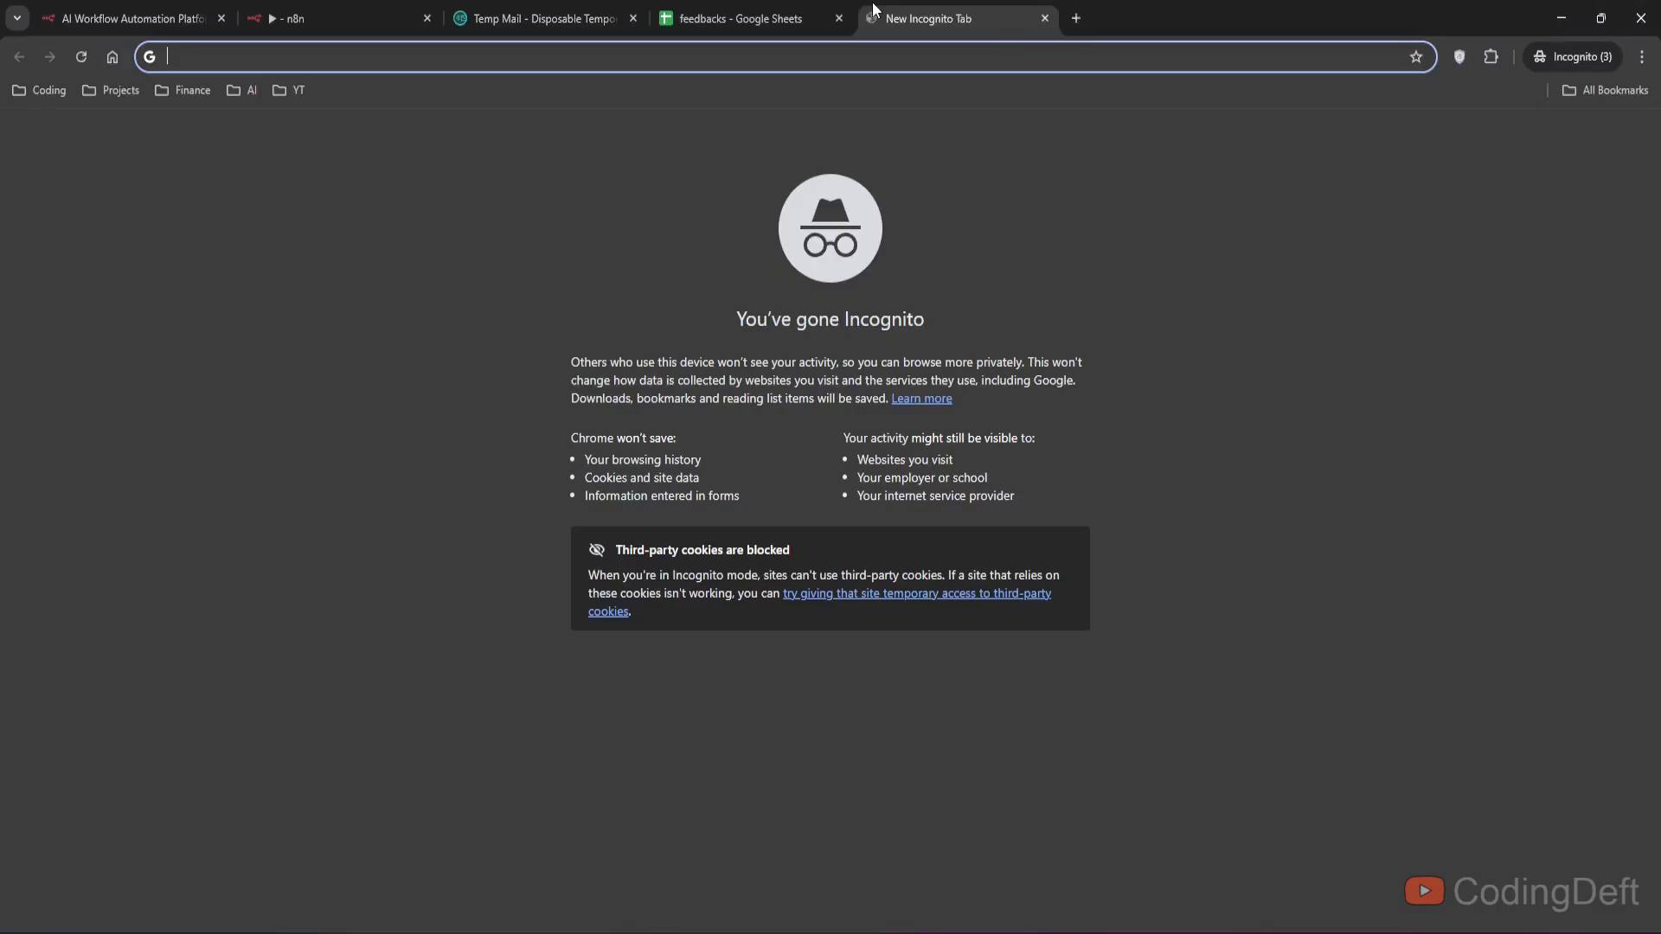
pyautogui.write('sper')
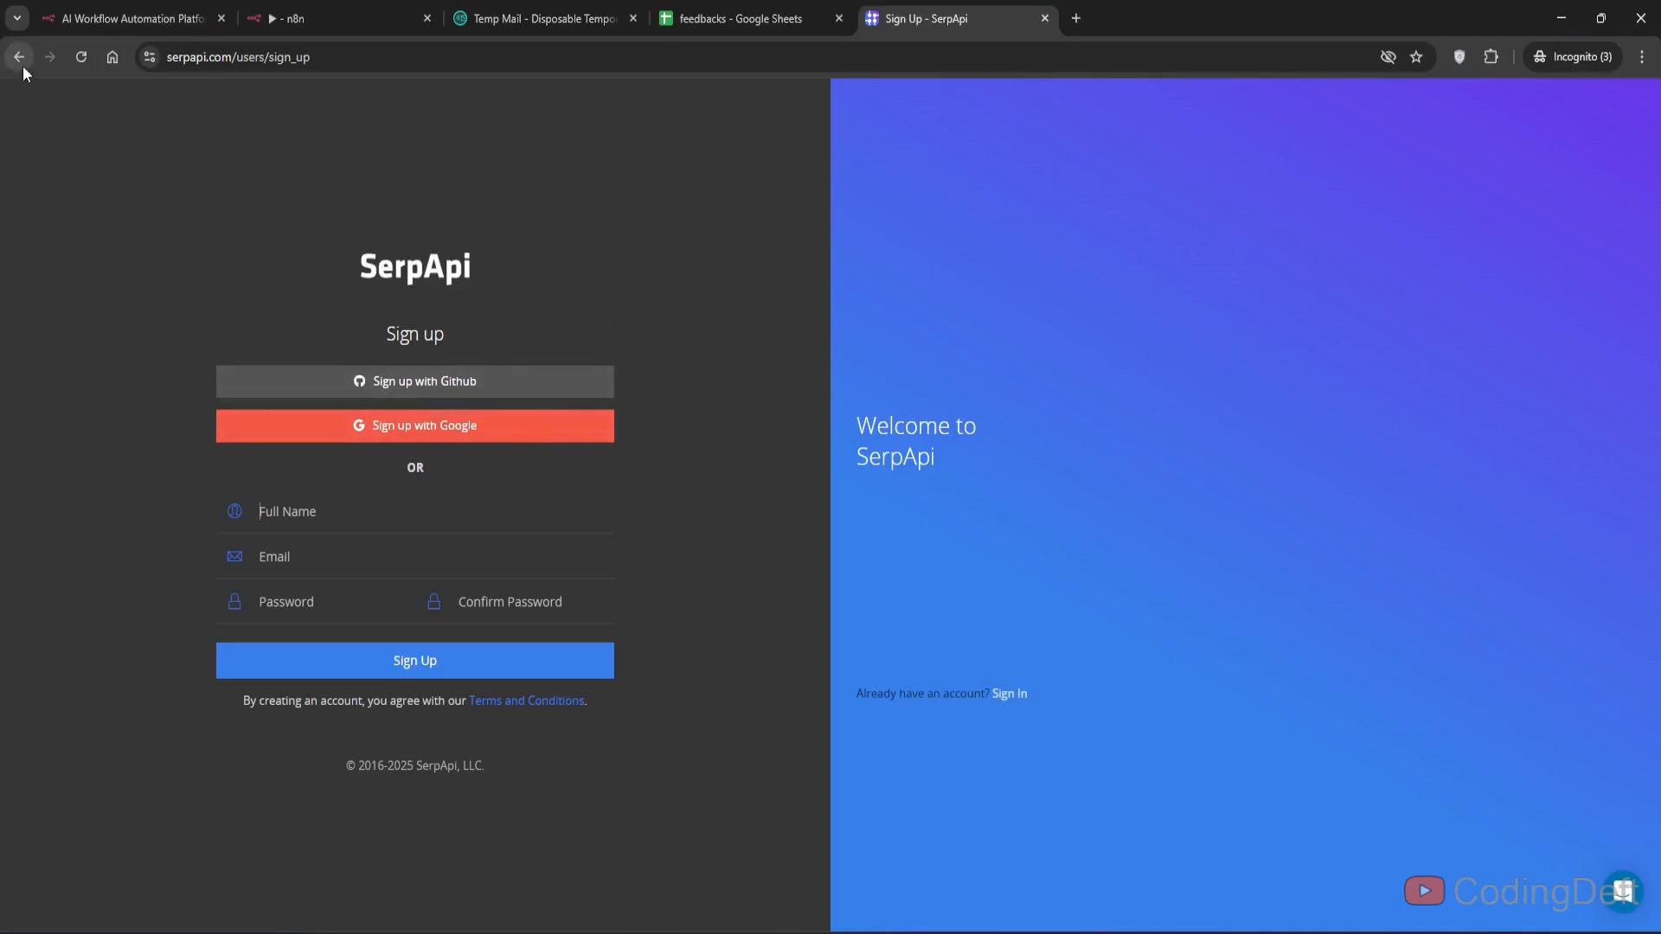
pyautogui.click(350, 8)
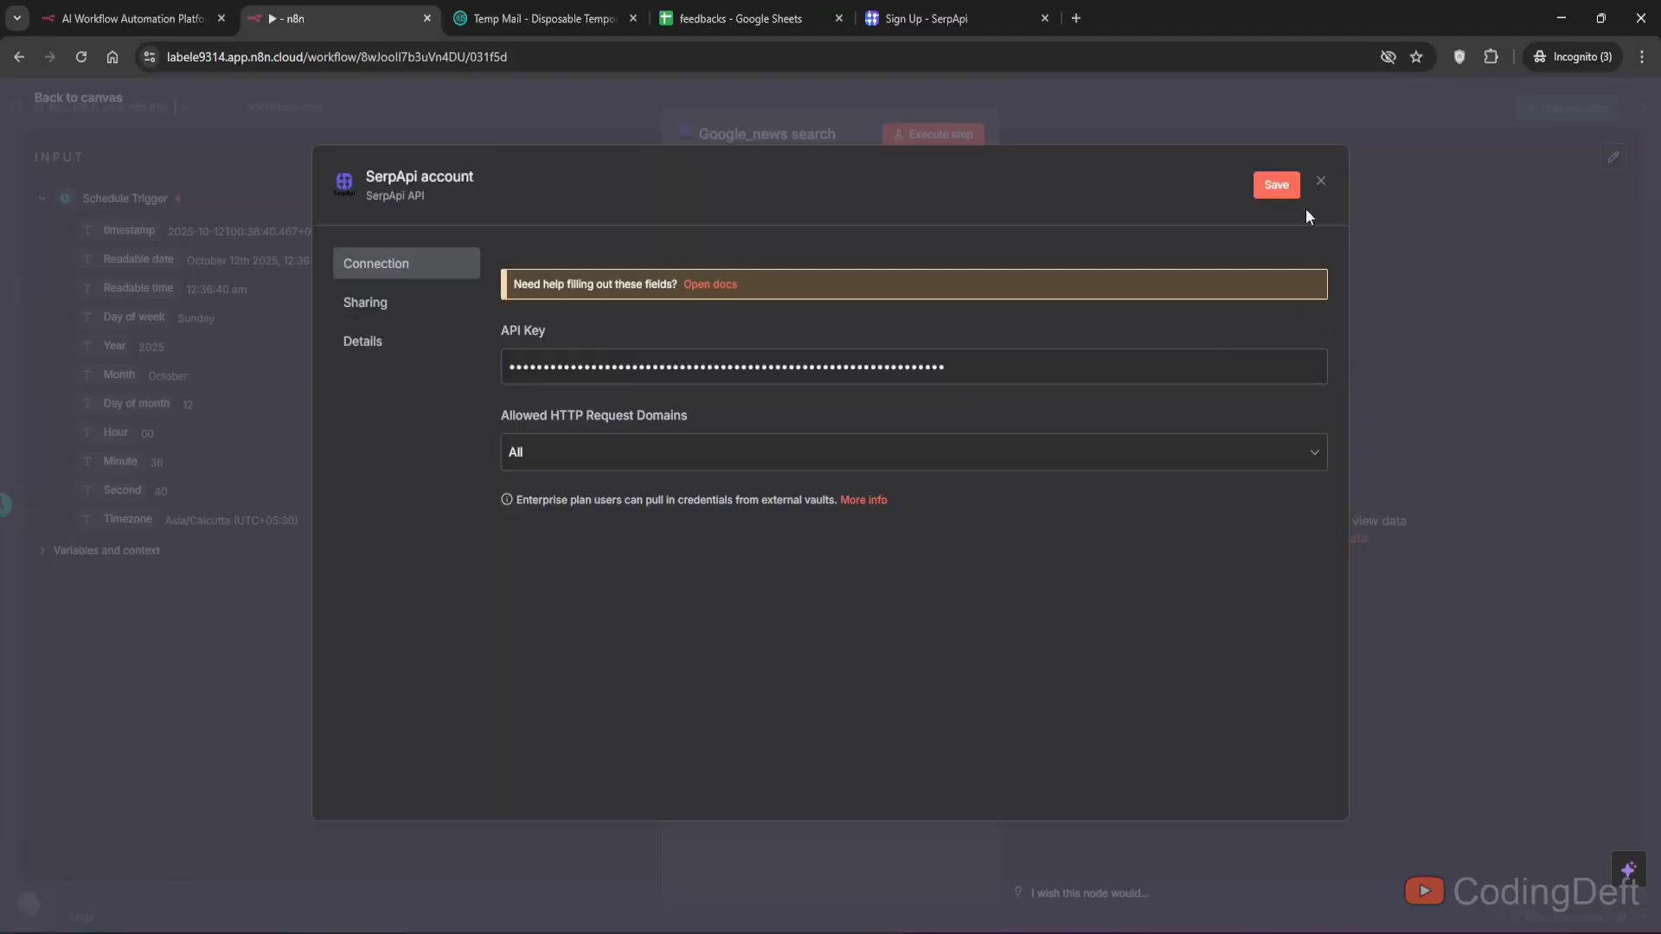
pyautogui.click(1277, 185)
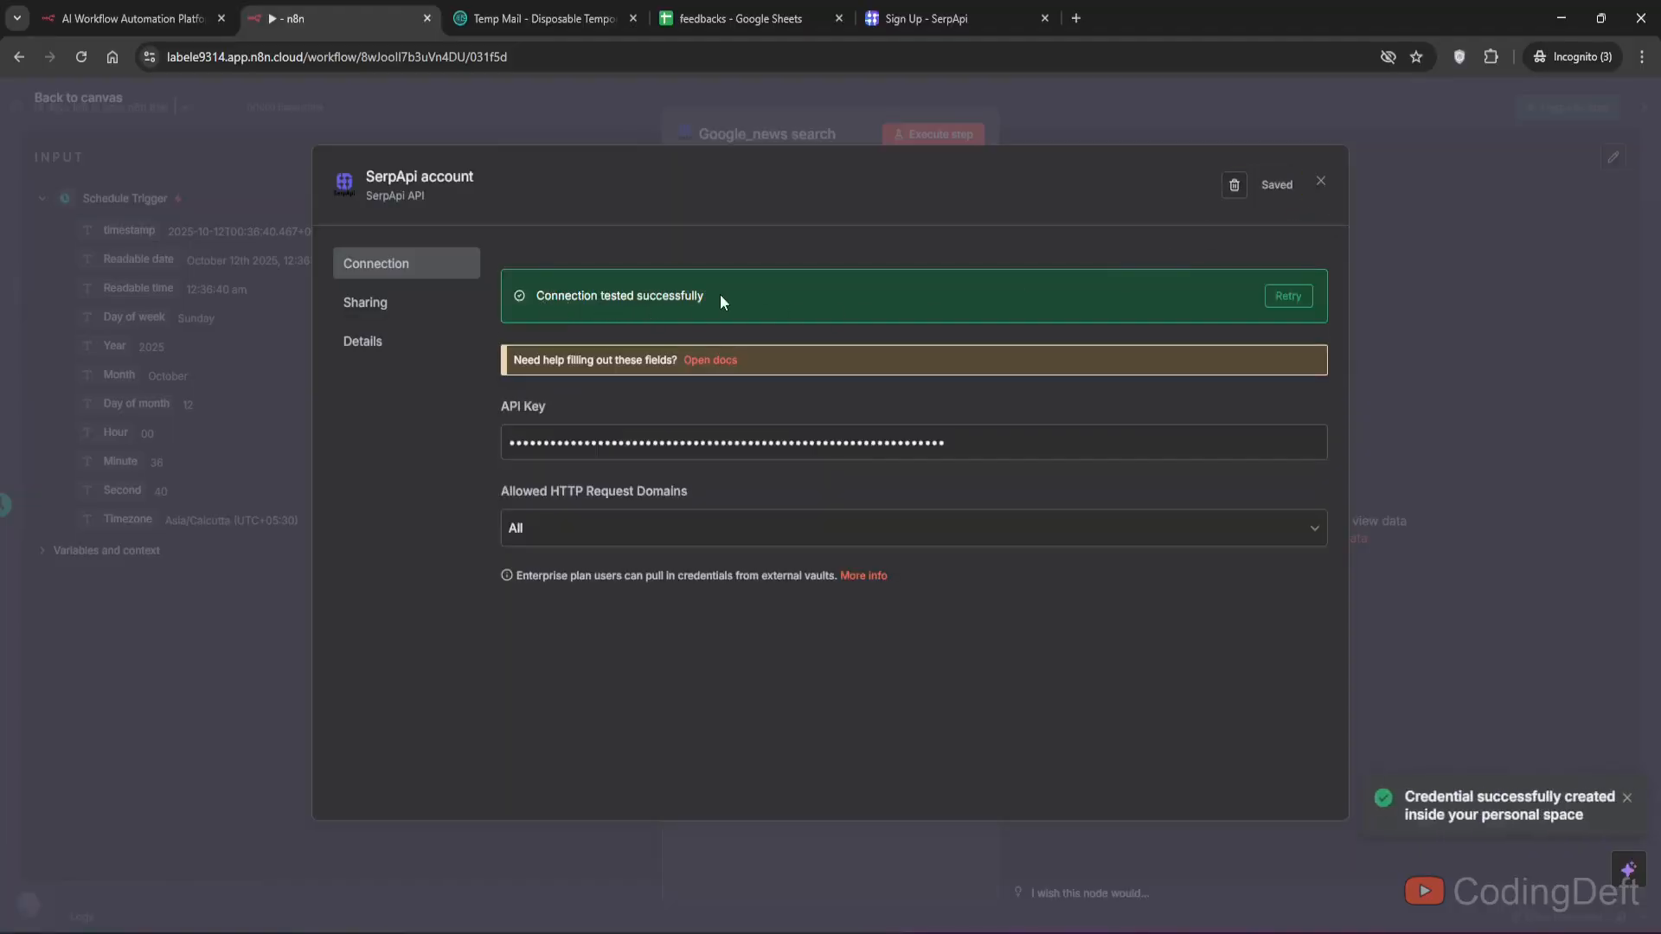
pyautogui.tripleClick(651, 296)
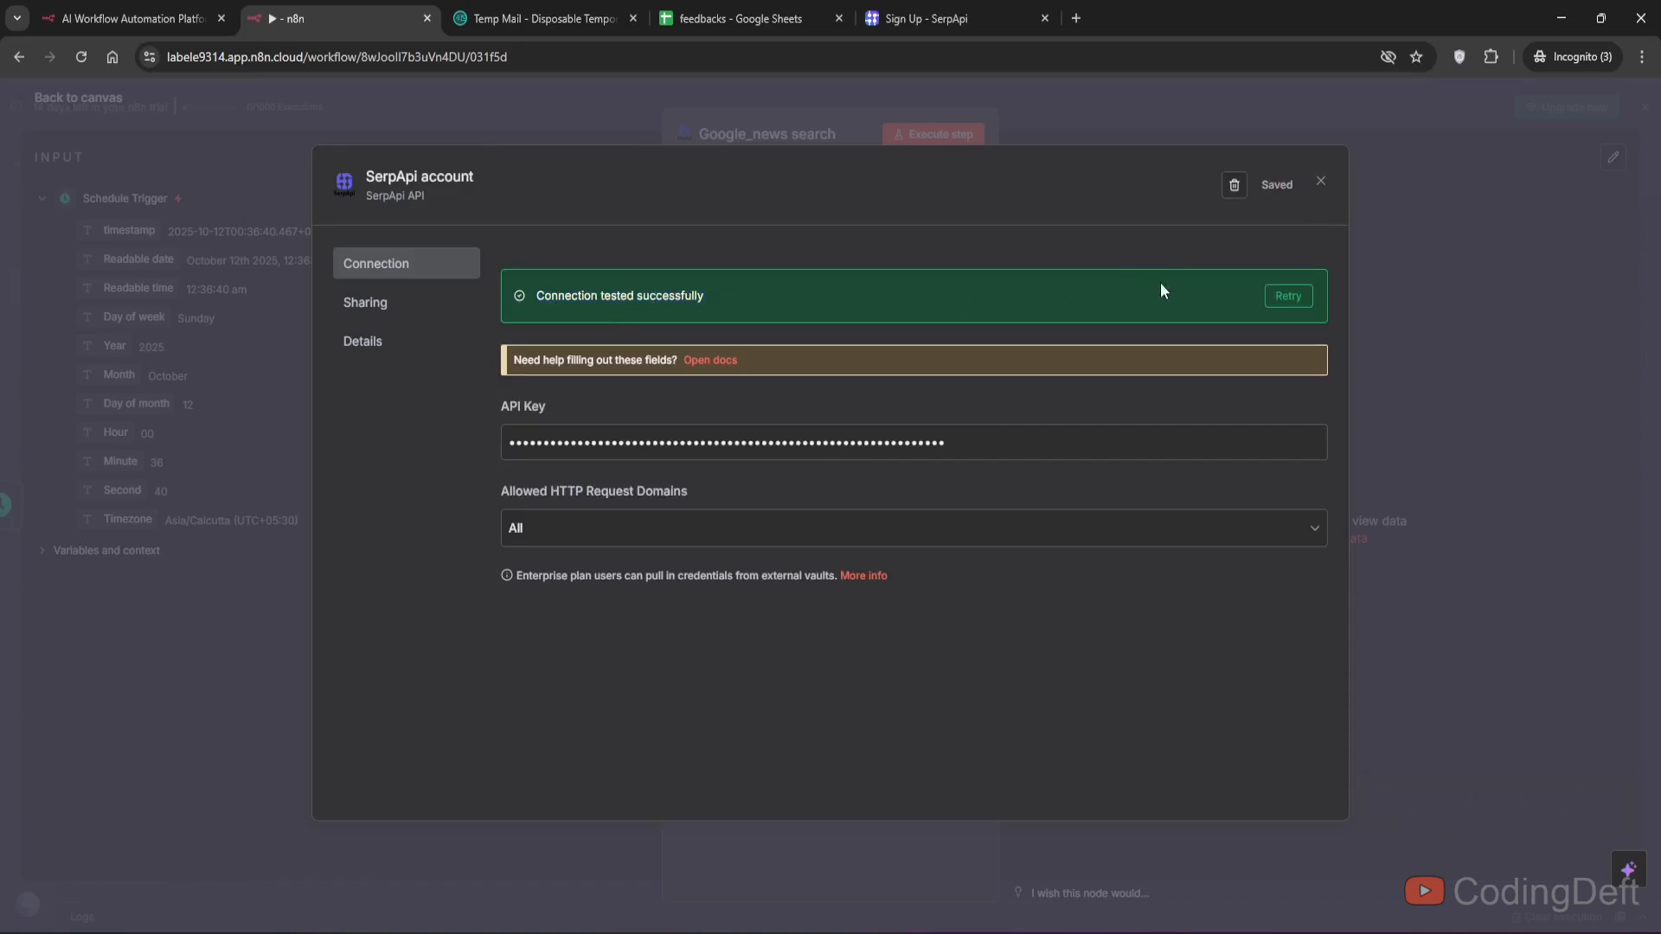
pyautogui.click(1321, 183)
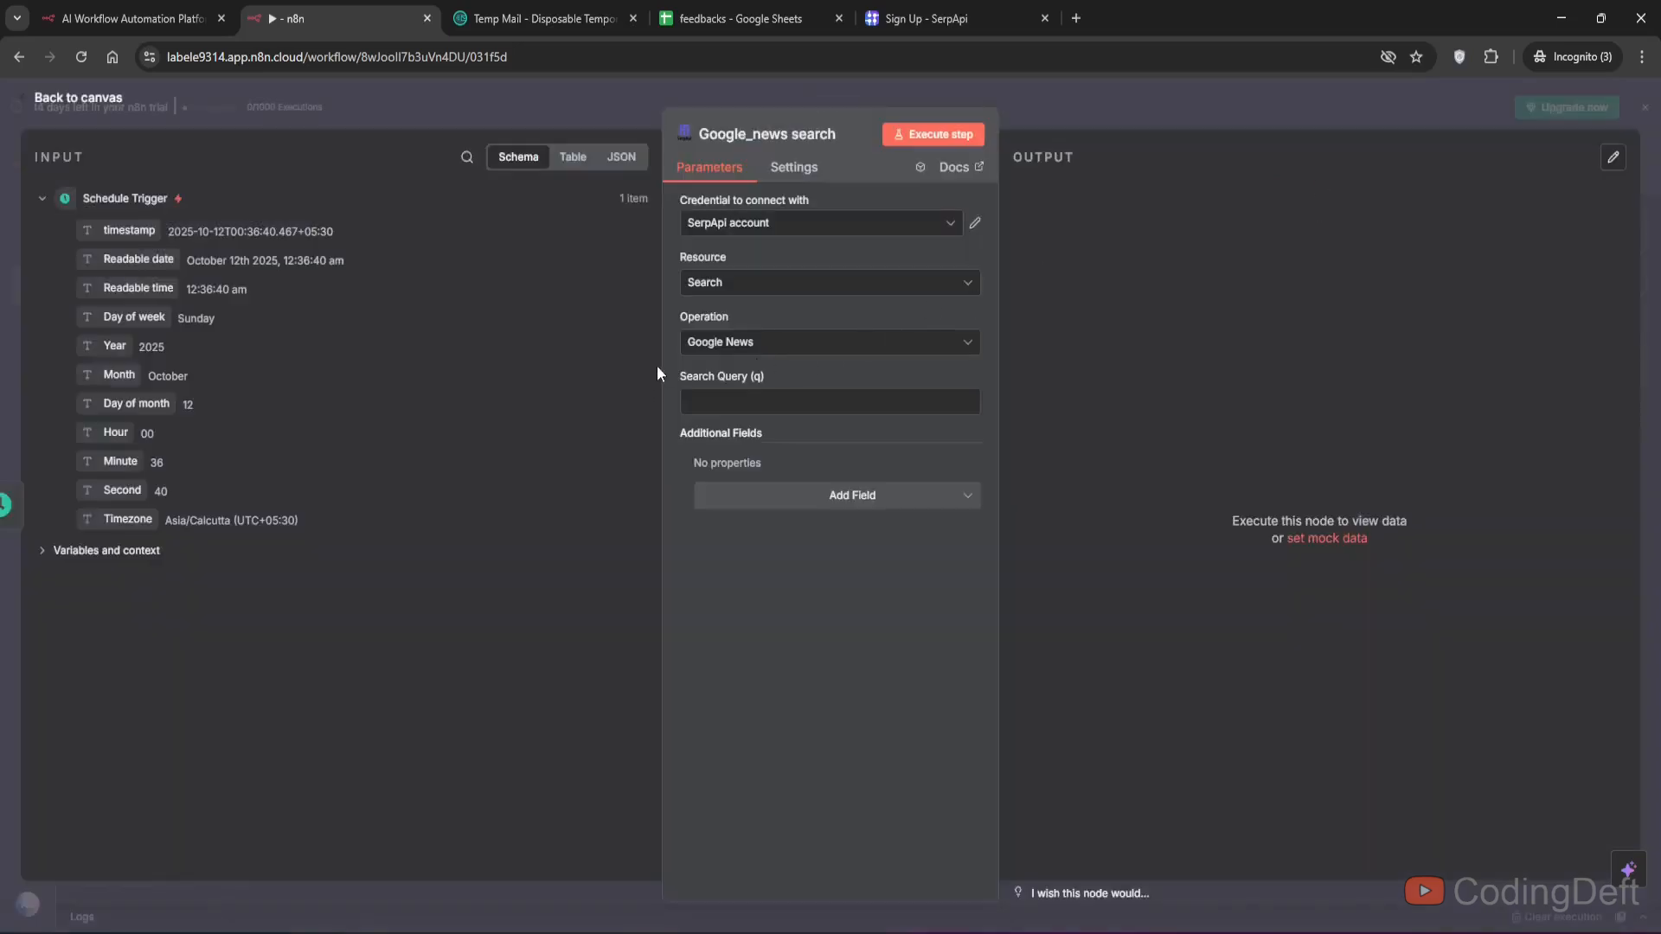
# - Set the search query to India stock market news and execute the node
pyautogui.click(778, 401)
pyautogui.write('India stock market news')
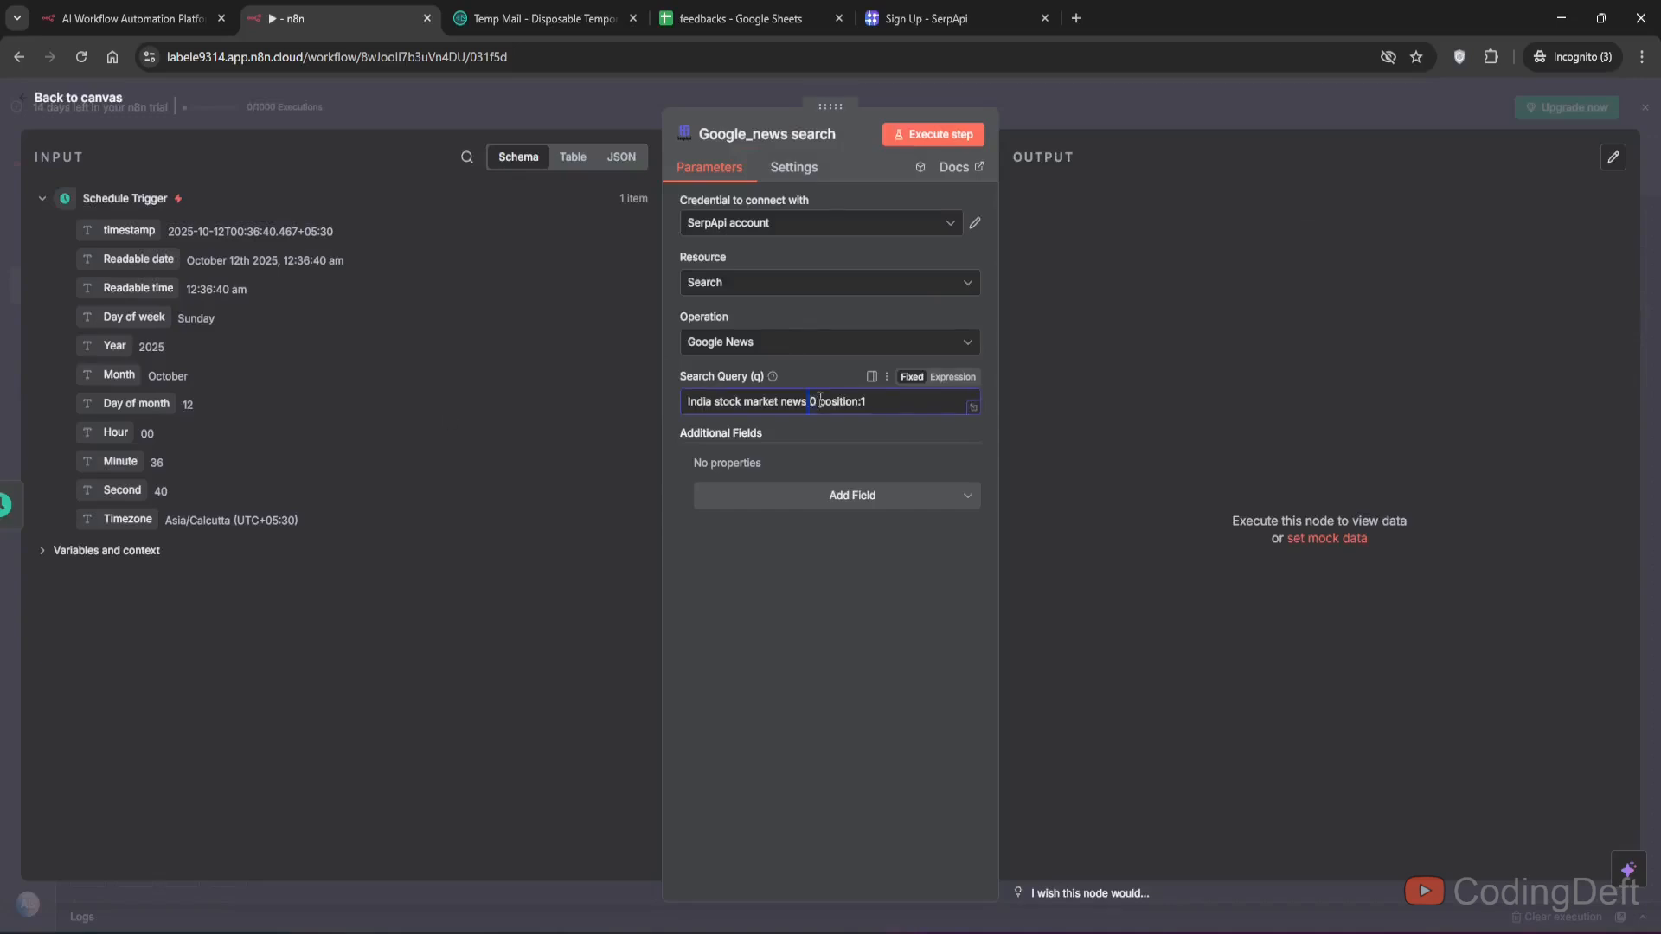
pyautogui.moveTo(686, 401); pyautogui.dragTo(807, 402)
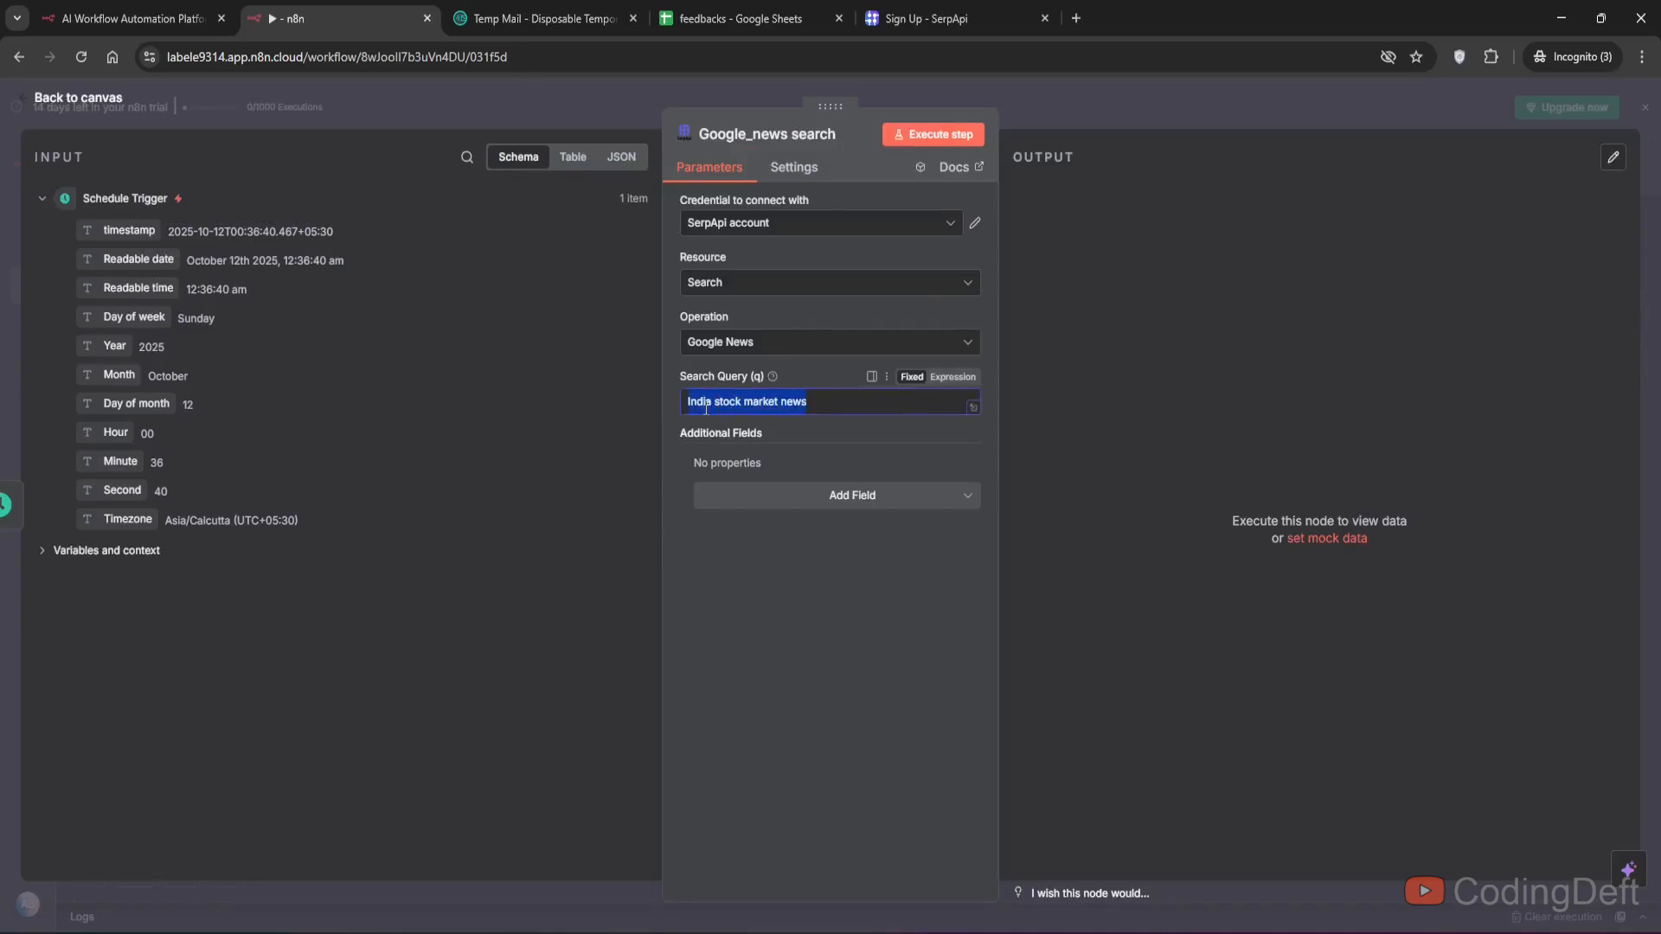
pyautogui.click(815, 639)
pyautogui.click(938, 133)
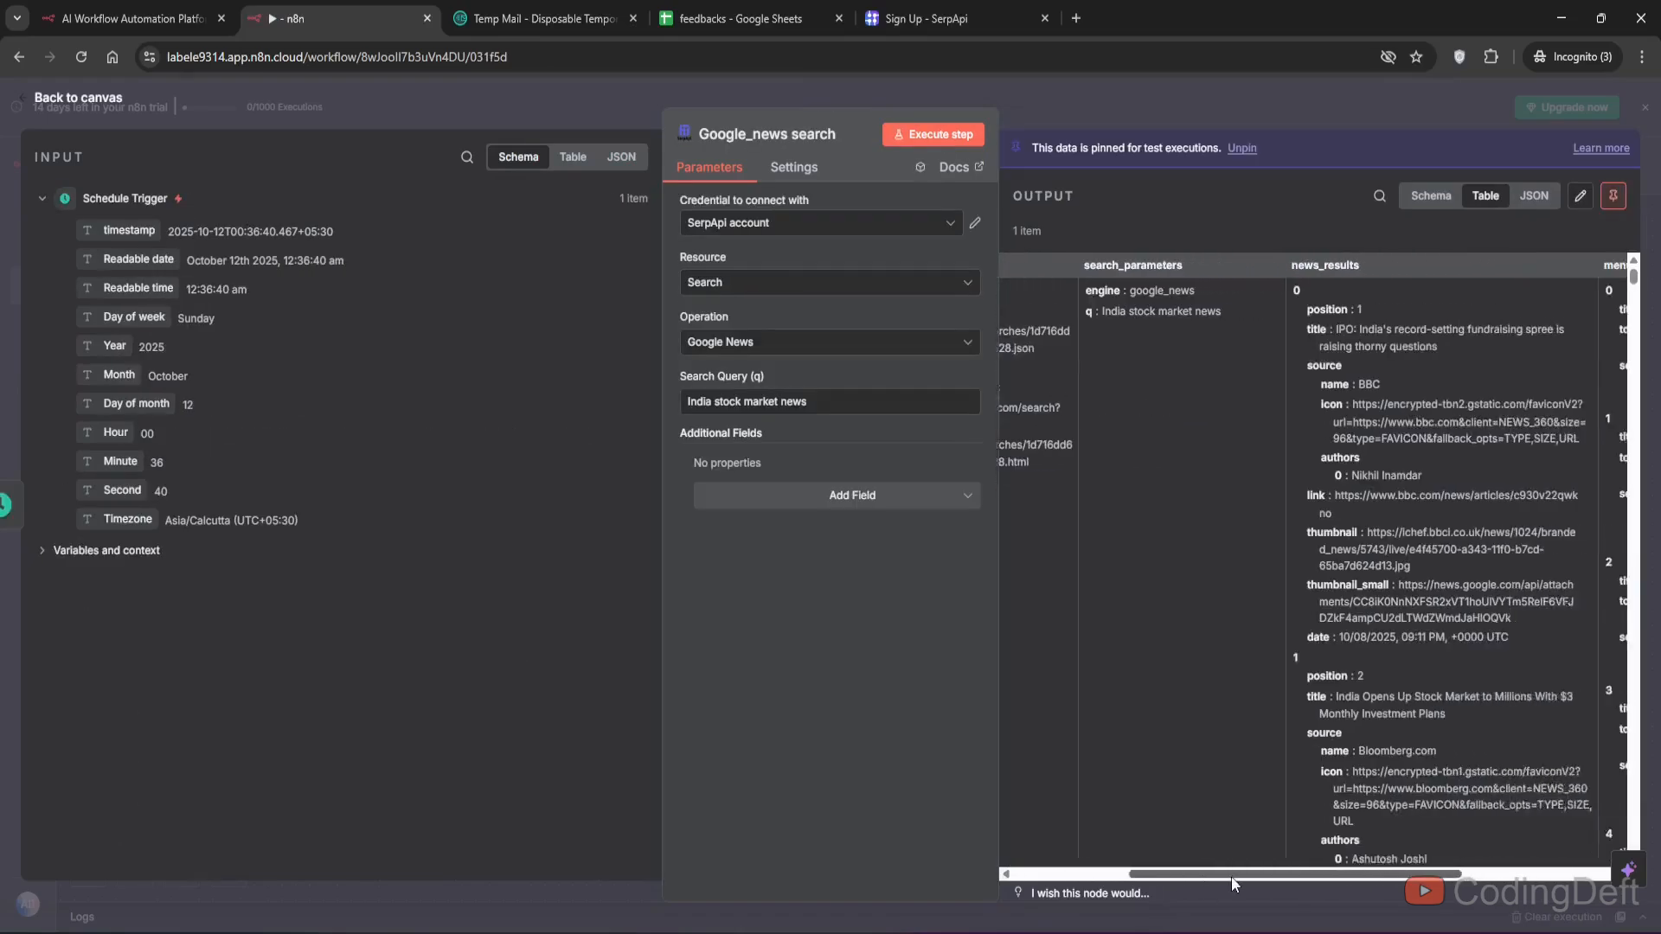
# - Add a Split Out node after the news search that splits out the news_results field, and execute it
pyautogui.moveTo(1232, 875); pyautogui.dragTo(1235, 876)
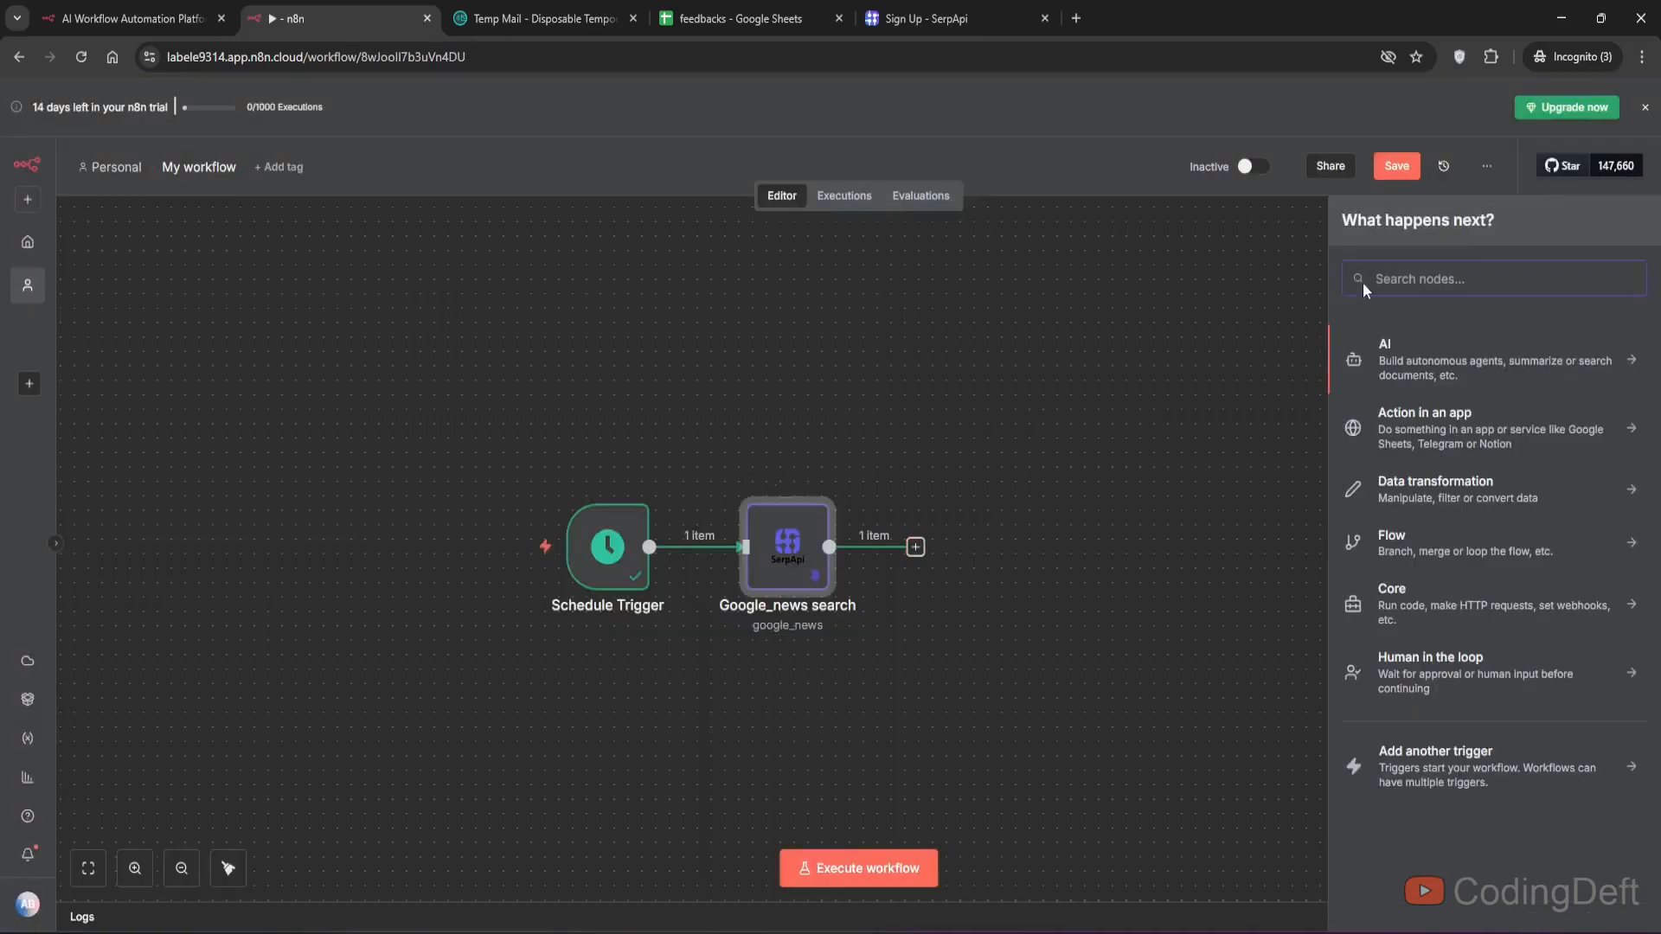
pyautogui.write('split')
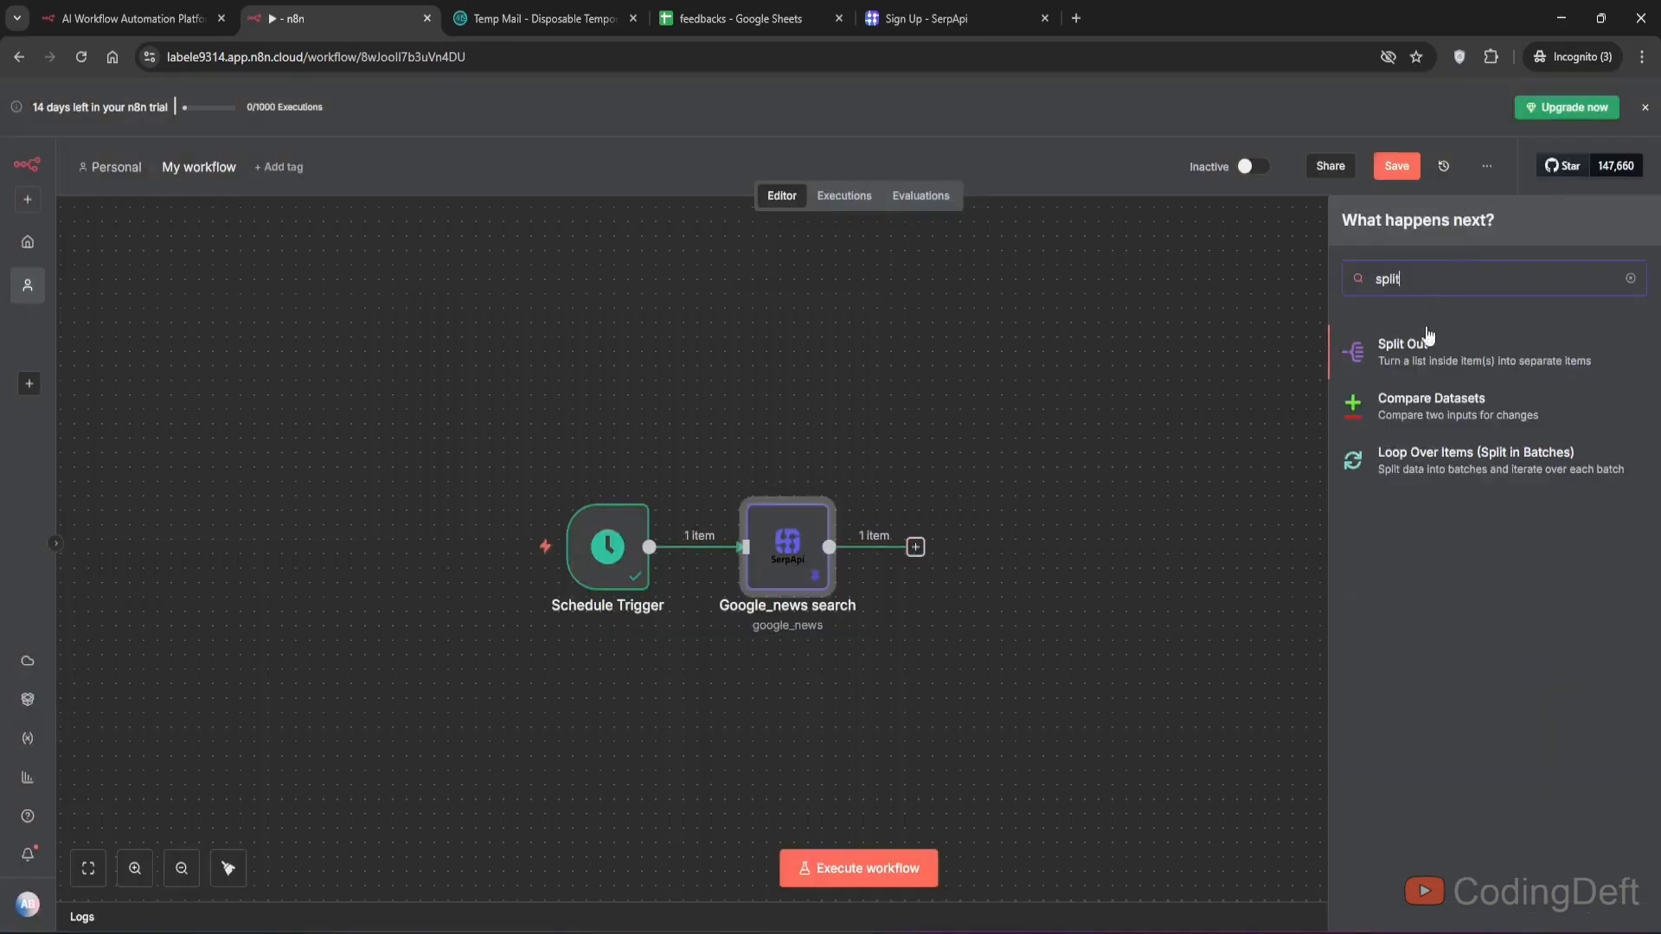
pyautogui.click(1418, 357)
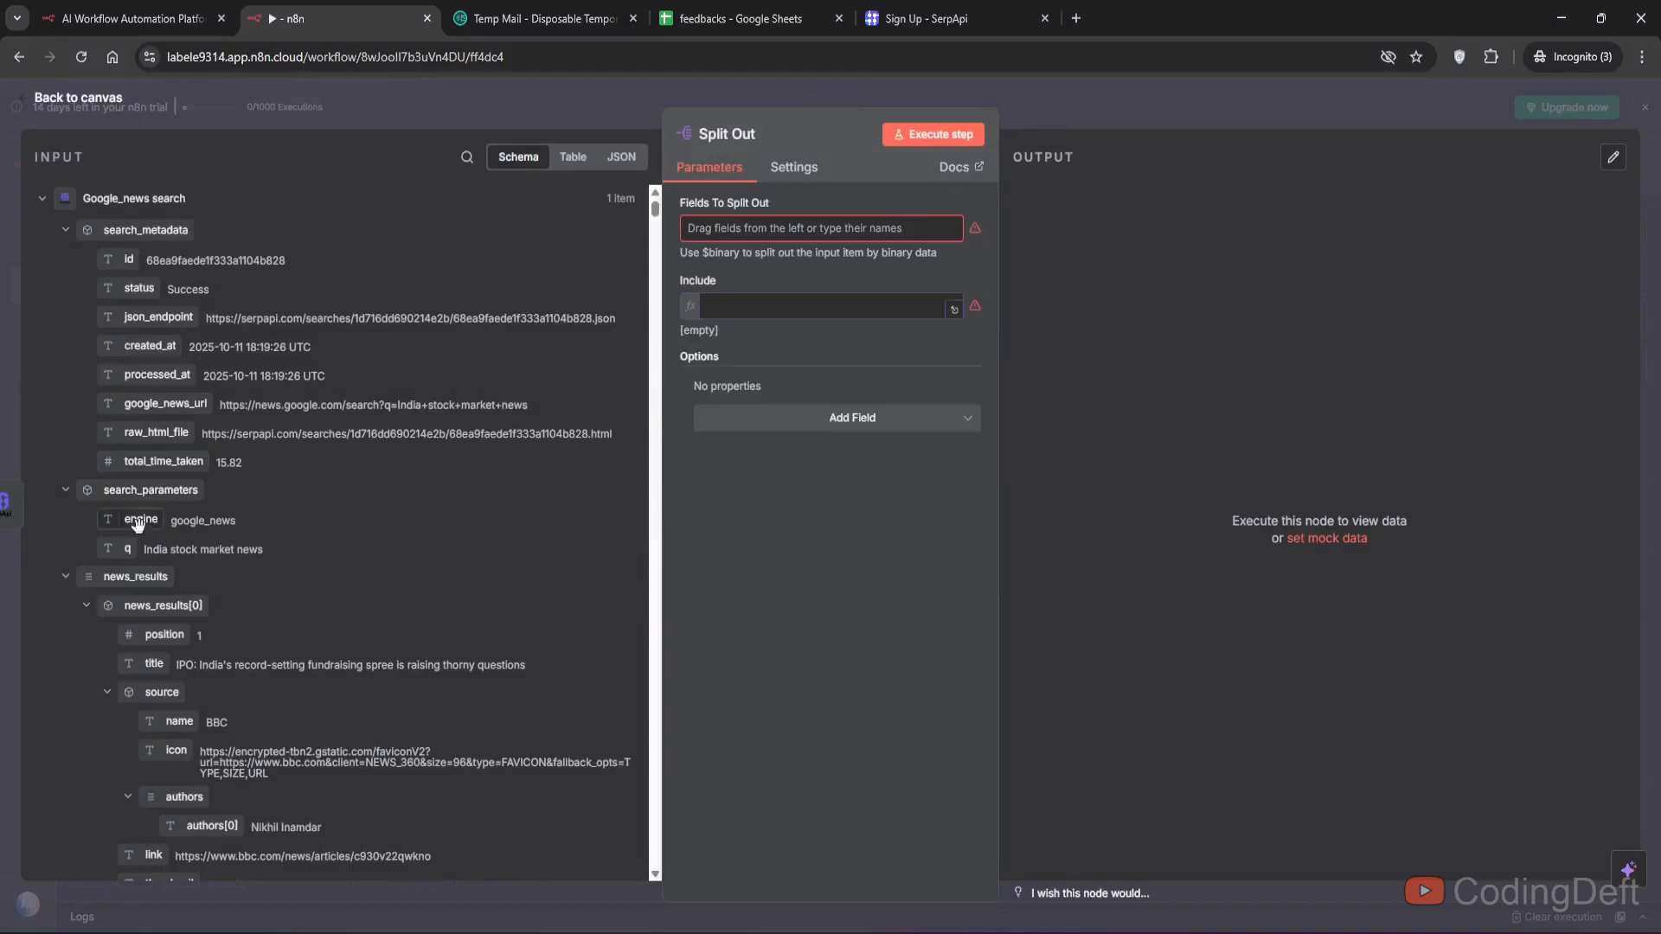
pyautogui.moveTo(130, 578); pyautogui.dragTo(735, 228)
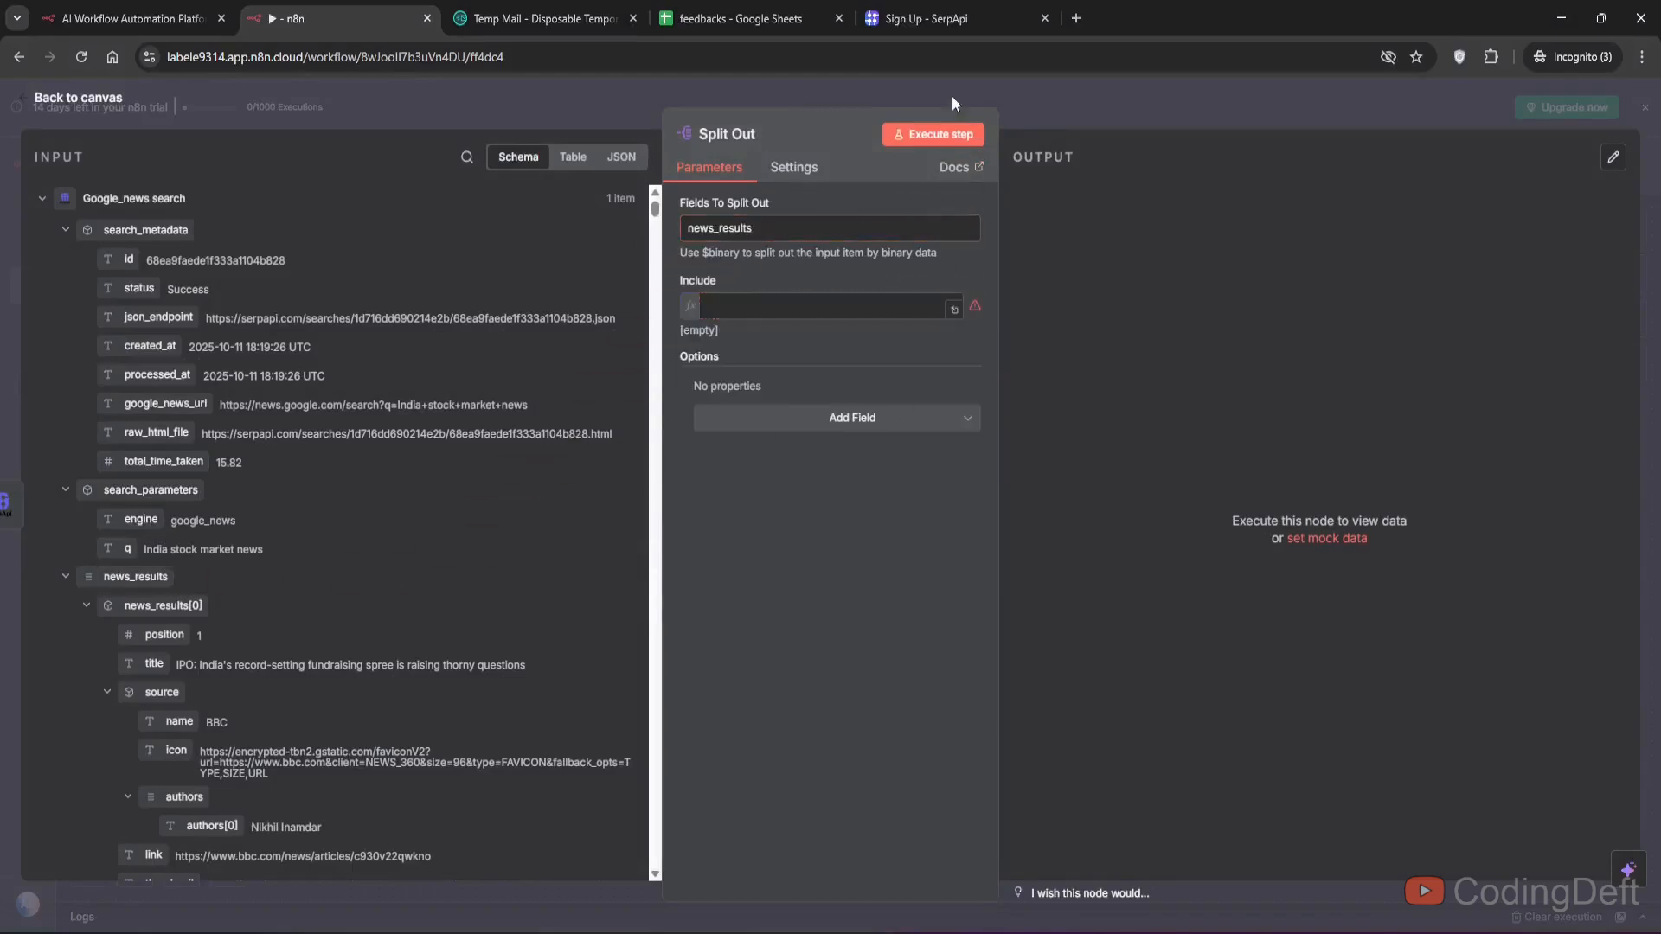
pyautogui.click(917, 133)
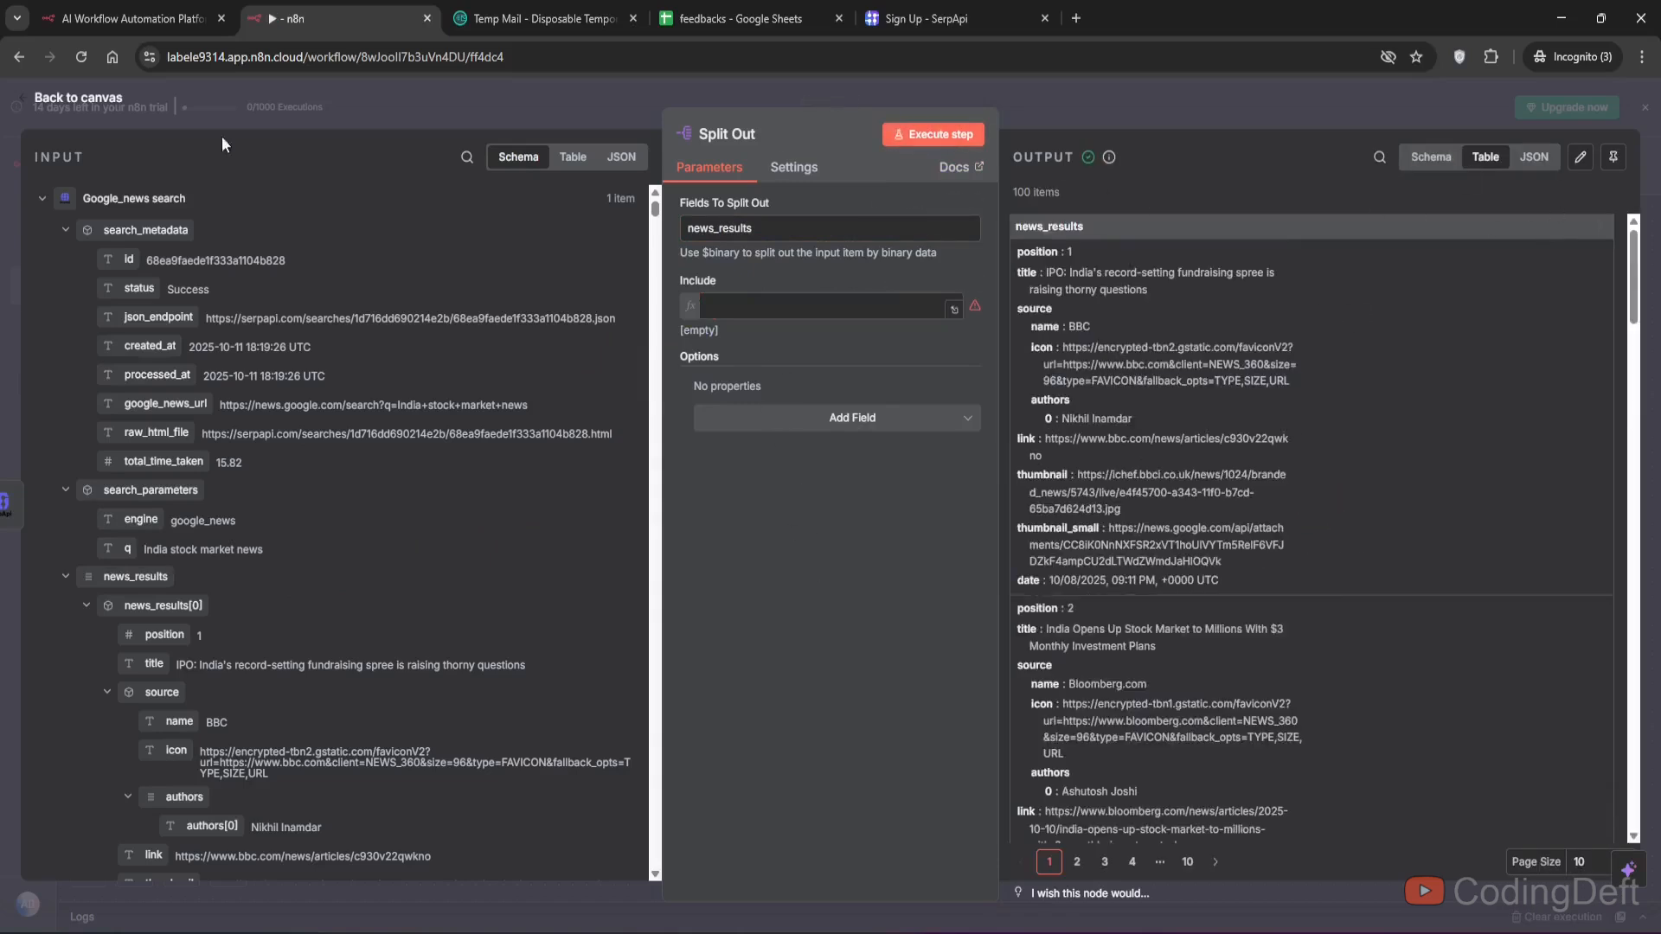
# - Pin the Split Out node's output data for test executions
pyautogui.click(1612, 157)
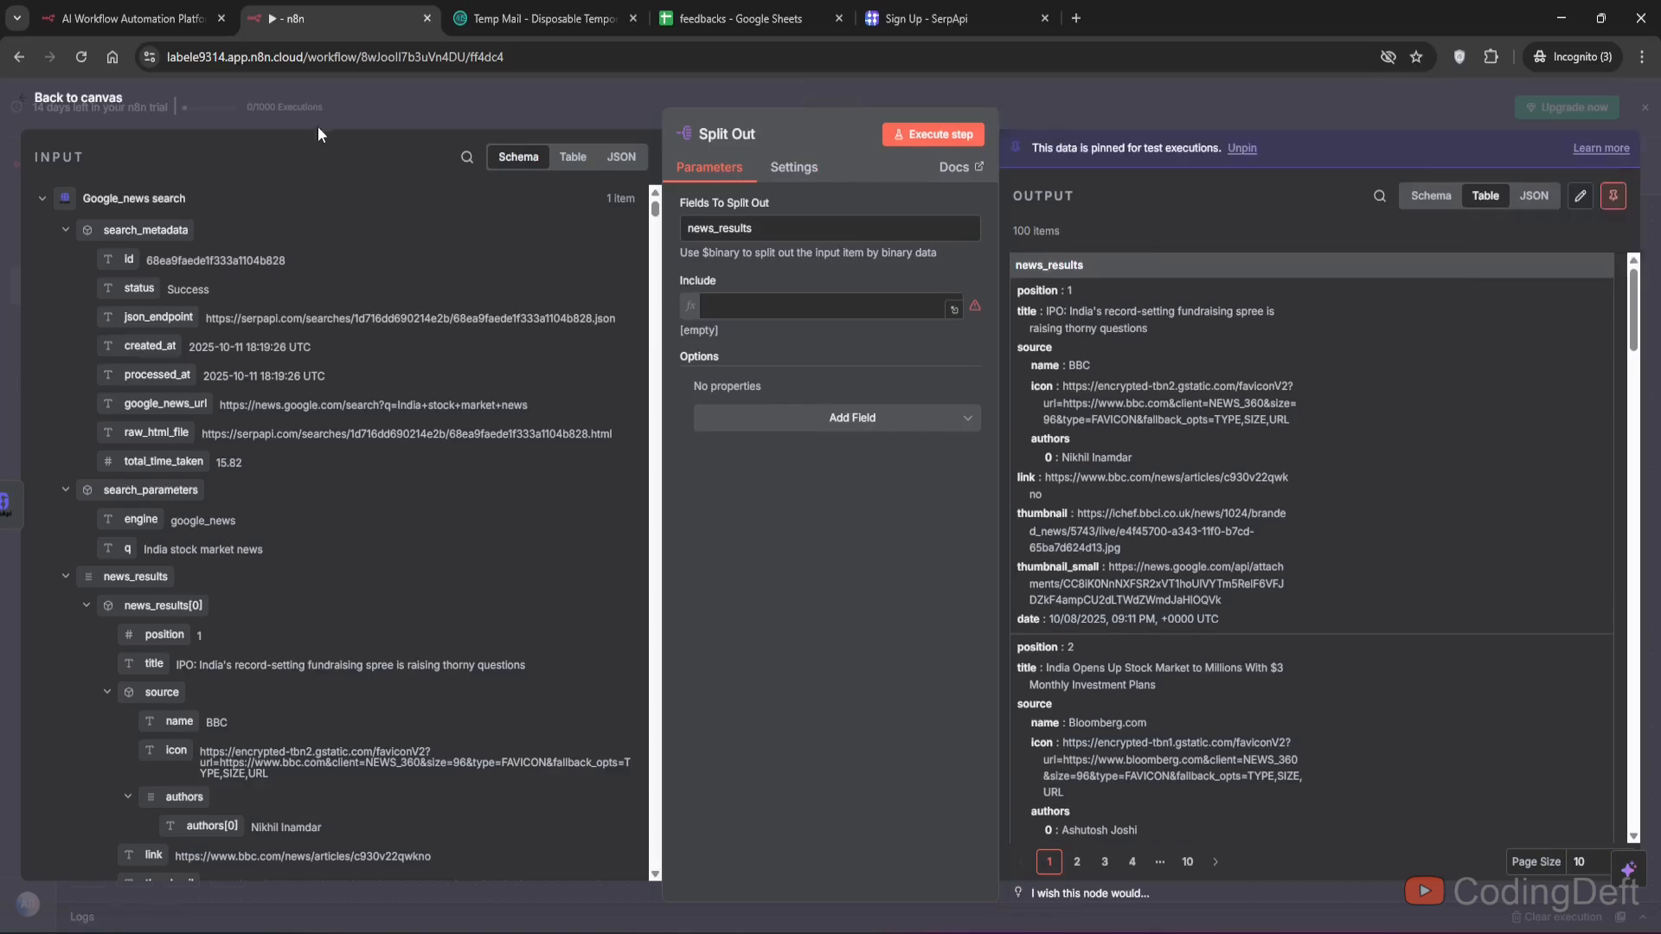
pyautogui.click(115, 101)
pyautogui.doubleClick(952, 529)
pyautogui.moveTo(1066, 234); pyautogui.dragTo(1036, 232)
pyautogui.click(1108, 231)
pyautogui.tripleClick(1044, 230)
pyautogui.click(1098, 226)
pyautogui.click(78, 98)
# - Add a Limit node after Split Out with Max Items set to 5, and execute it
pyautogui.click(1081, 533)
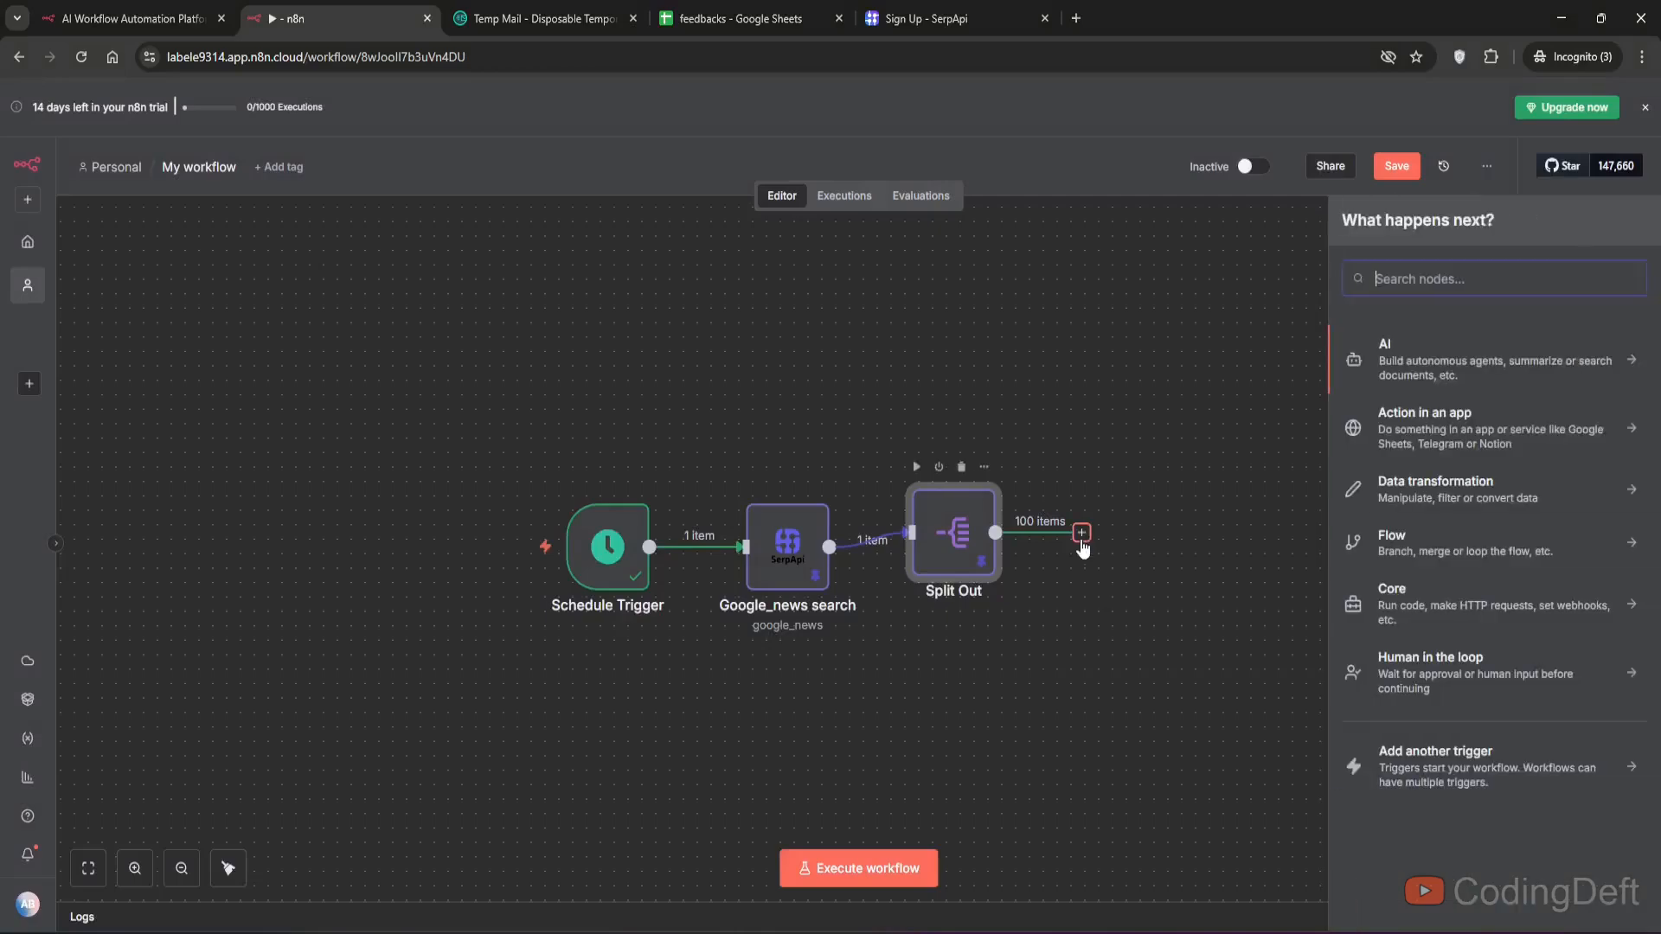
pyautogui.write('k')
pyautogui.press('BackSpace')
pyautogui.write('lmi')
pyautogui.click(1431, 356)
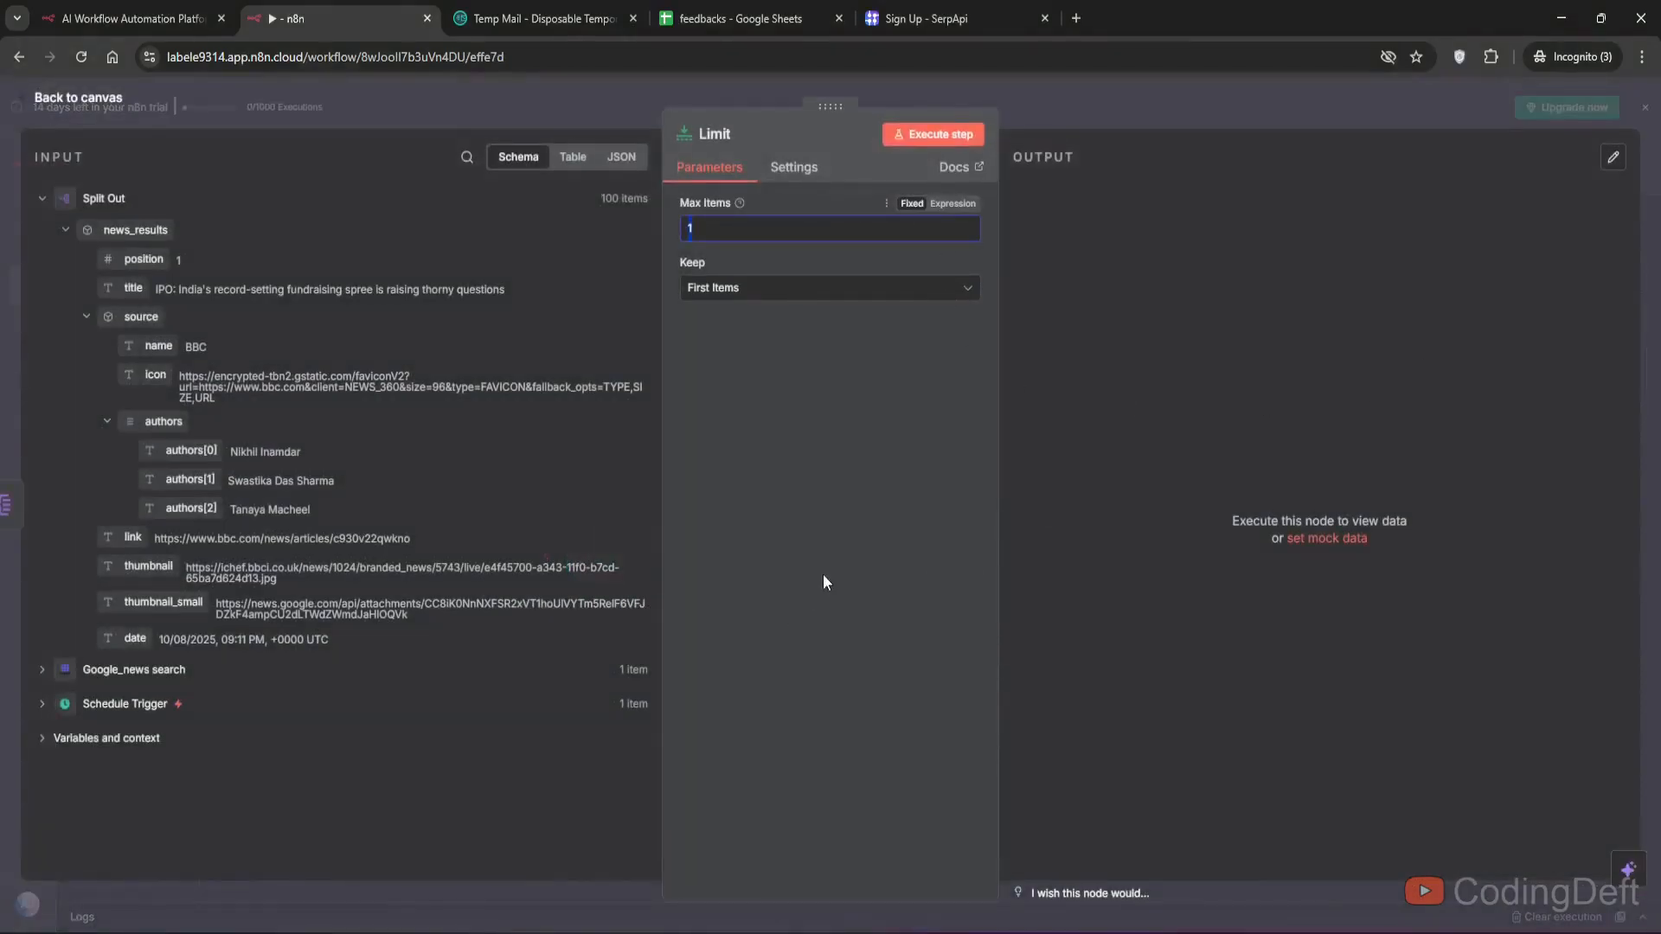
pyautogui.write('5')
pyautogui.click(934, 135)
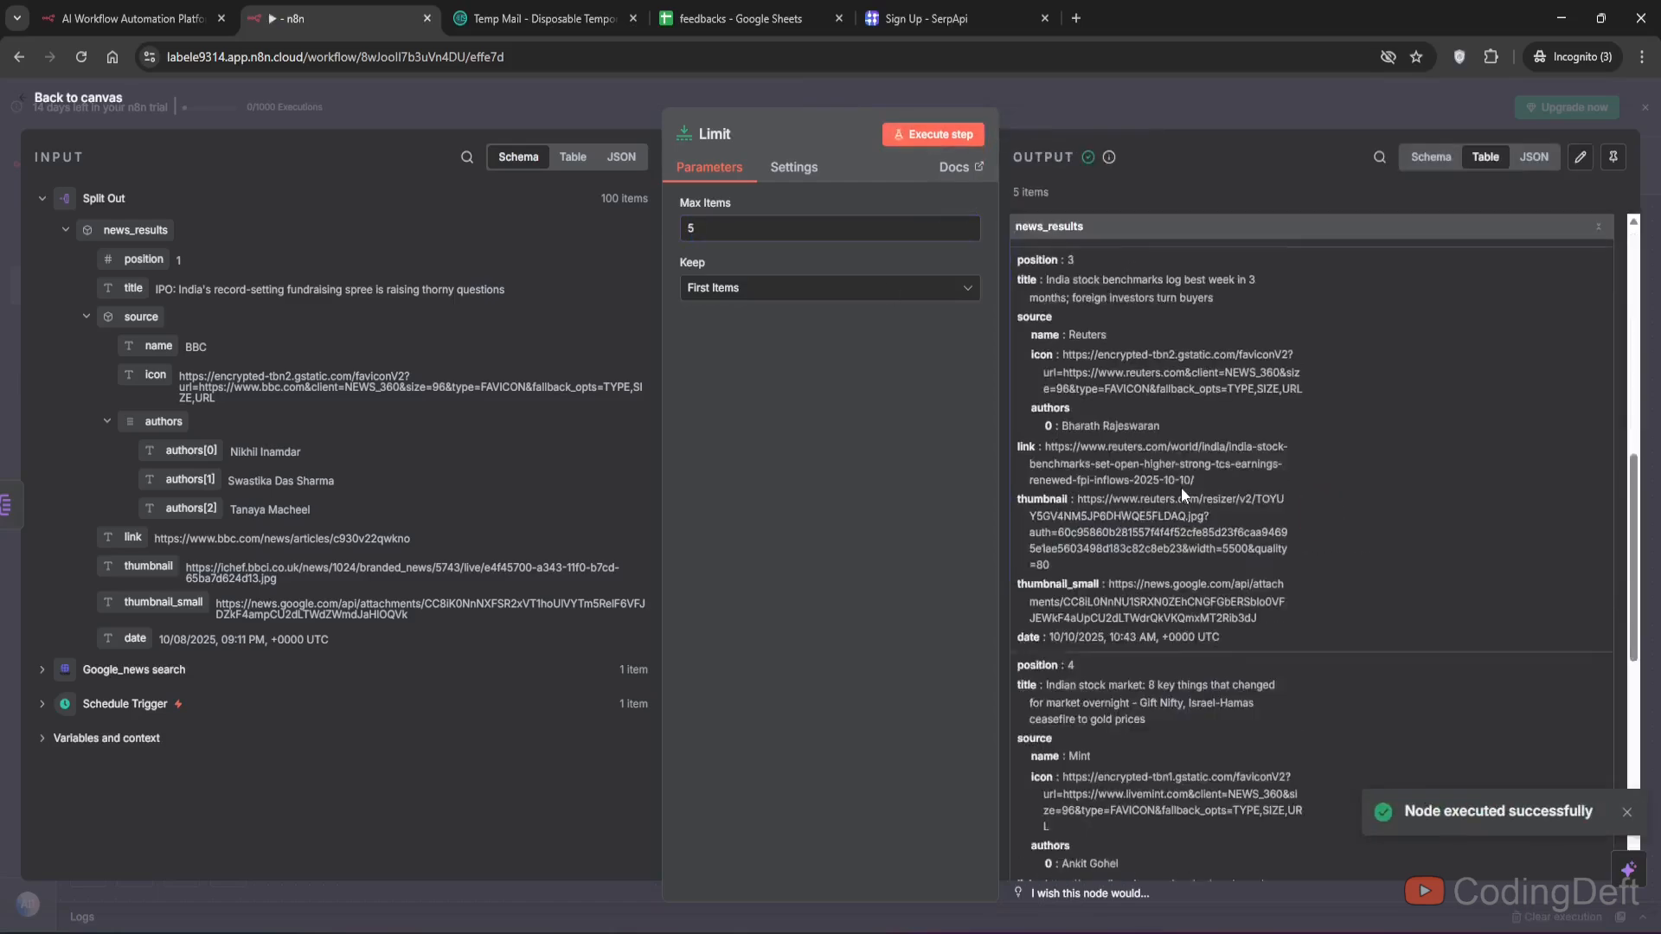
# - Pin the Limit node's output data for test executions
pyautogui.scroll(-15, 1181, 486)
pyautogui.scroll(15, 1177, 519)
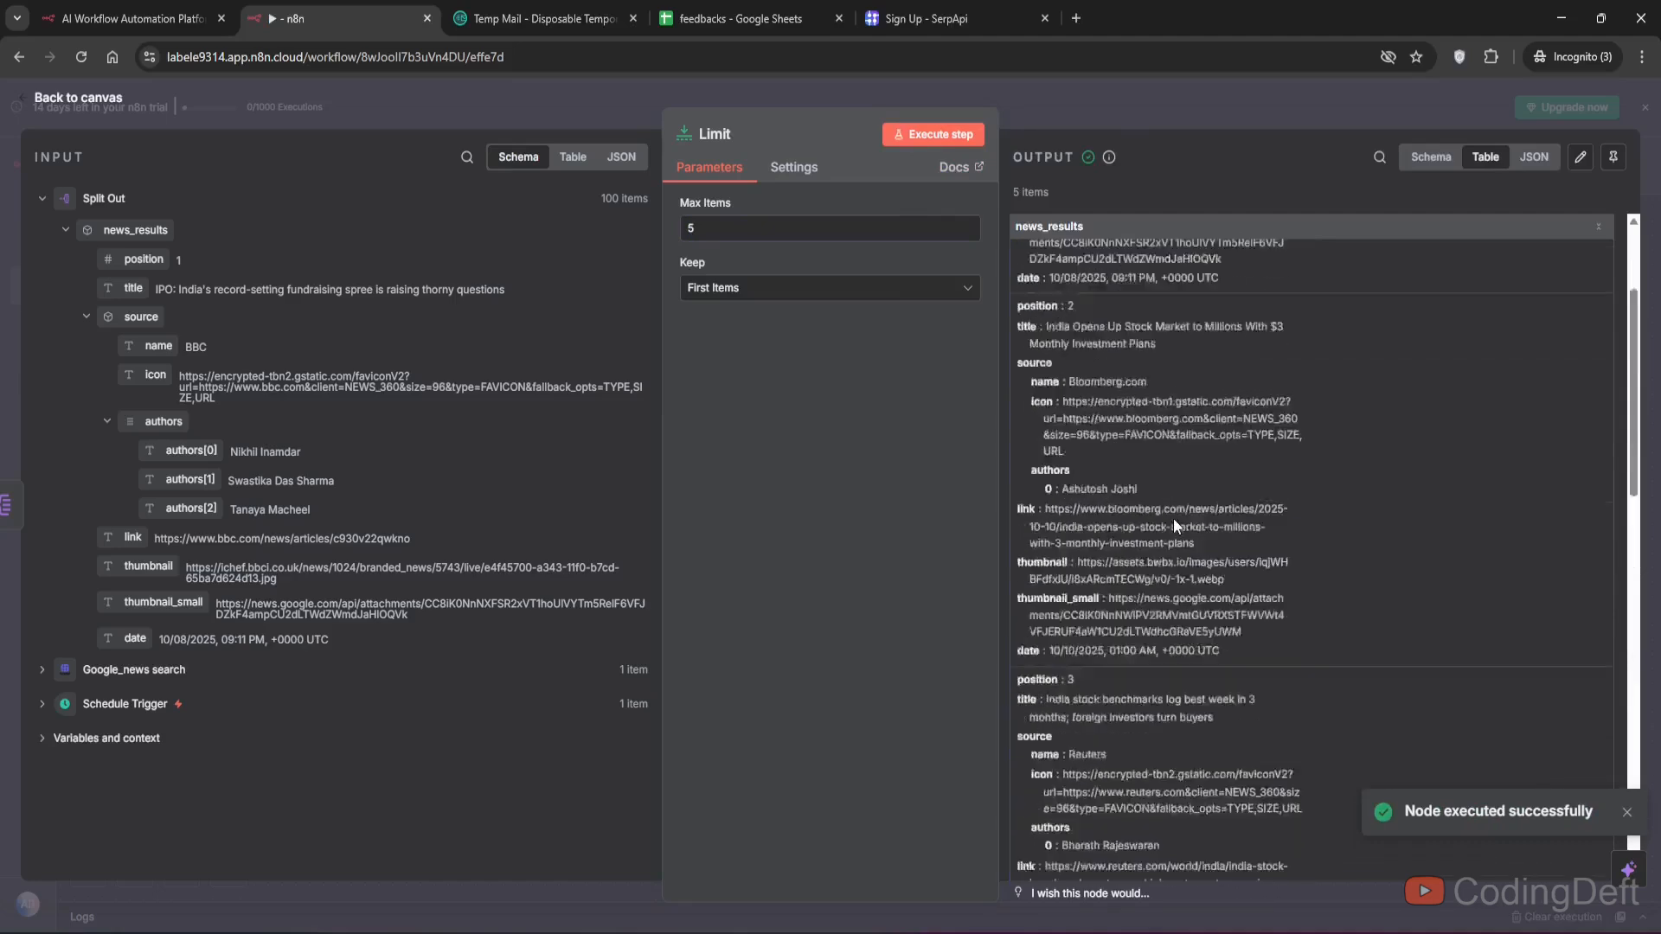
pyautogui.click(1613, 156)
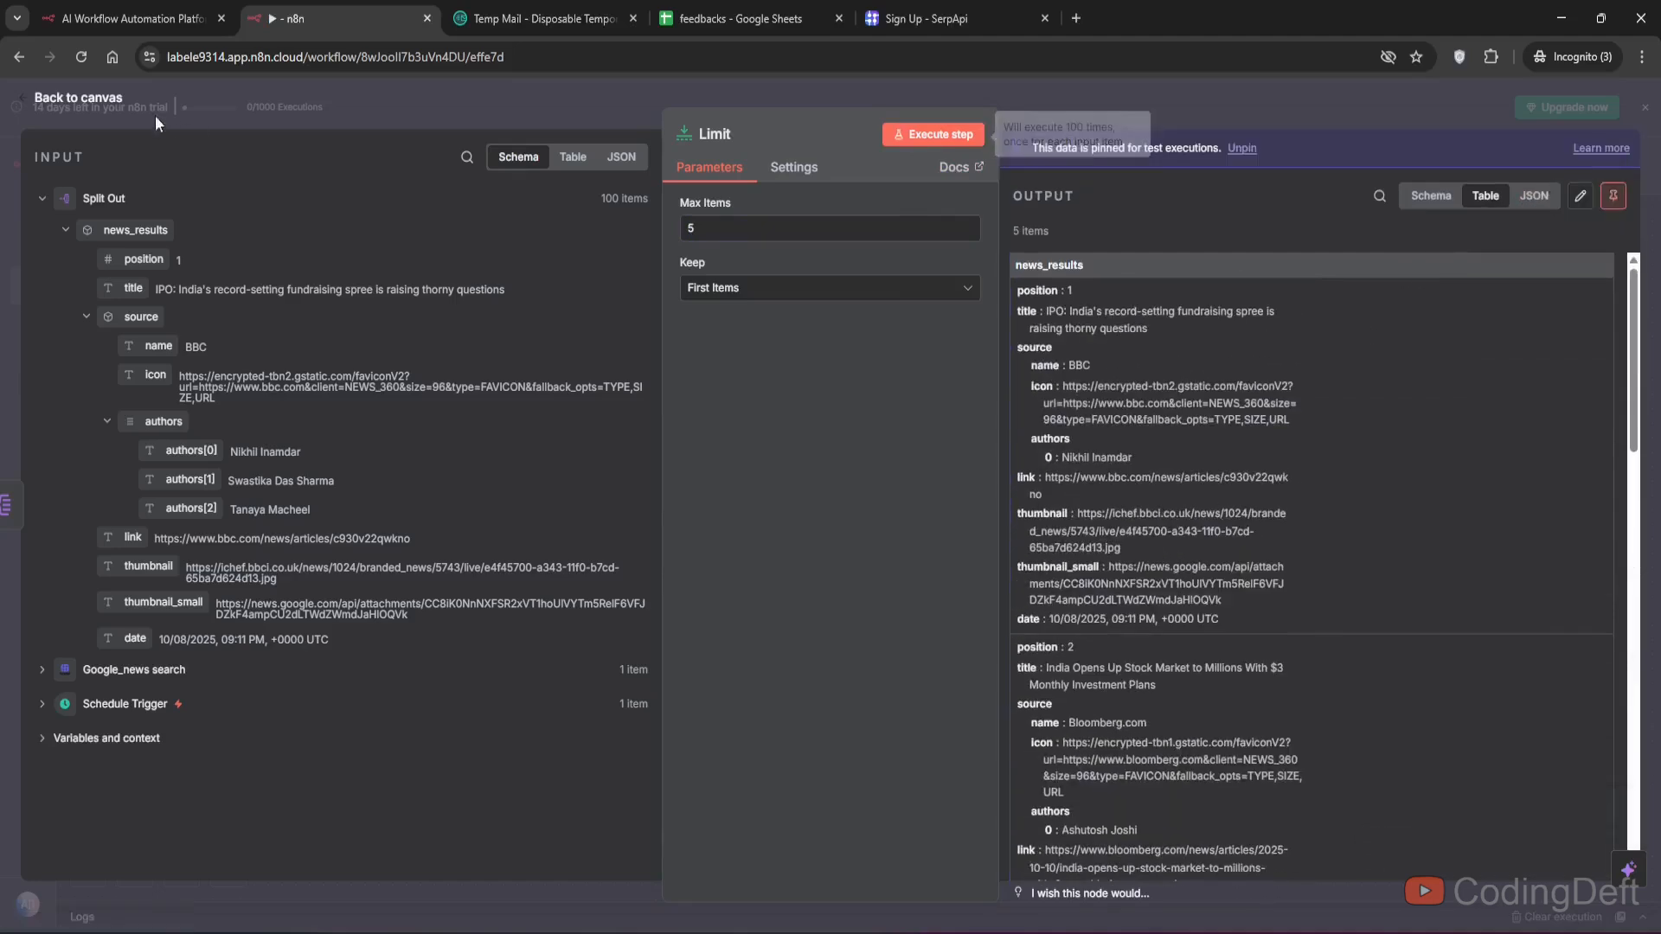
pyautogui.click(78, 97)
pyautogui.hscroll(5, 844, 413)
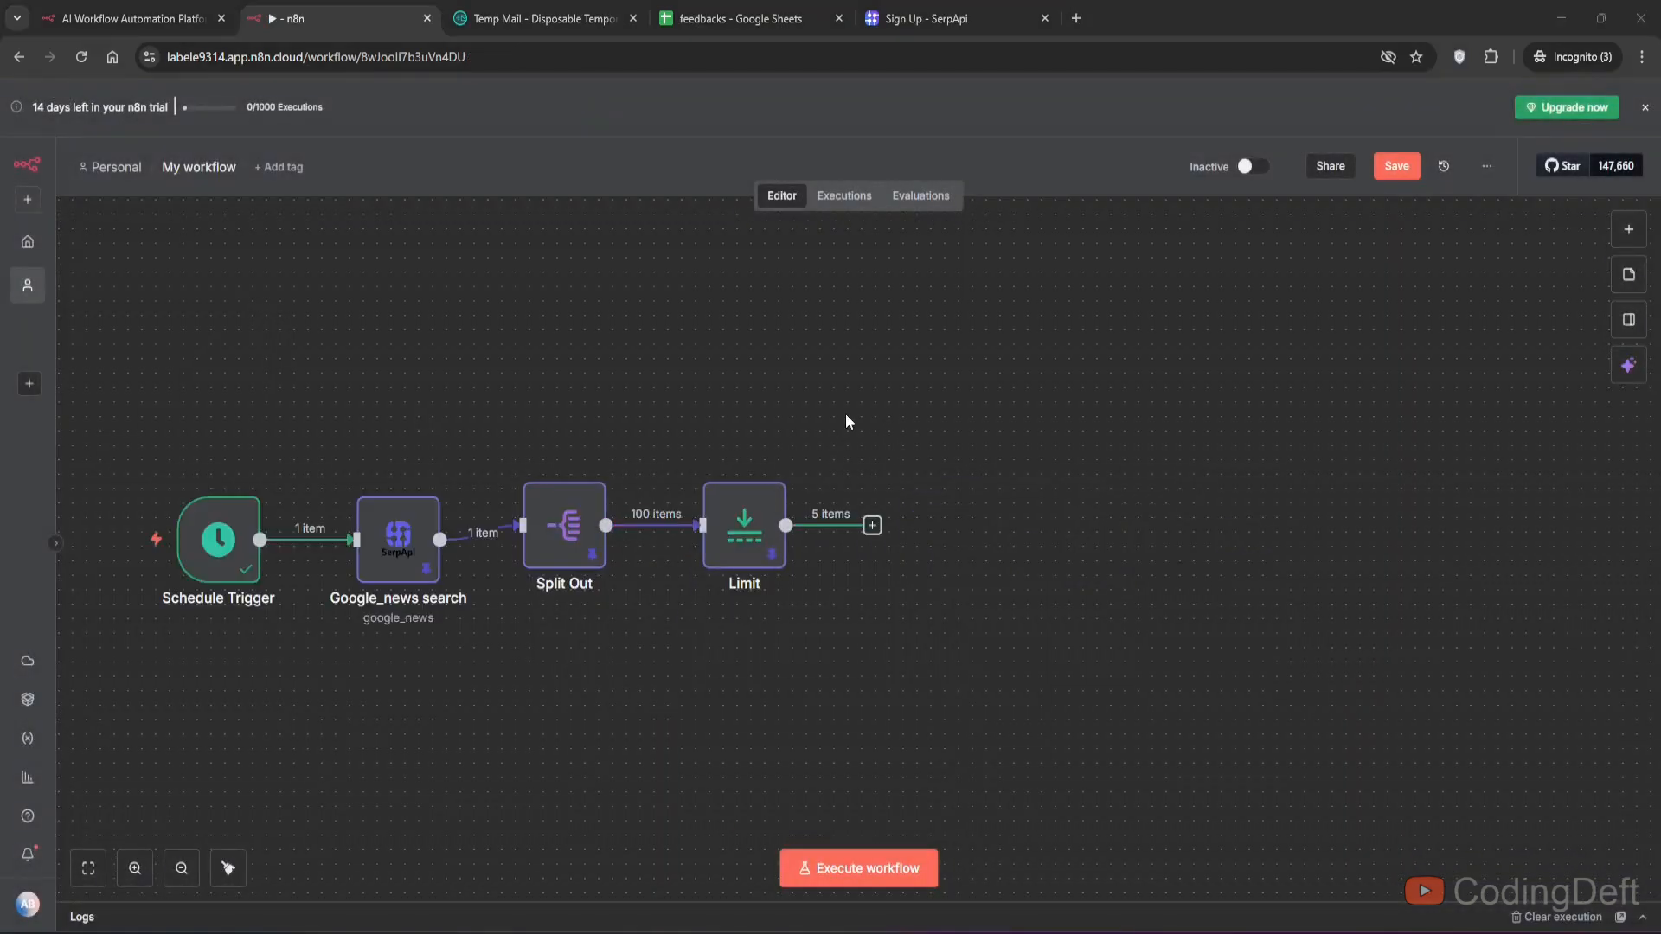
# - Review the Limit node's five output news items and their article links
pyautogui.doubleClick(744, 532)
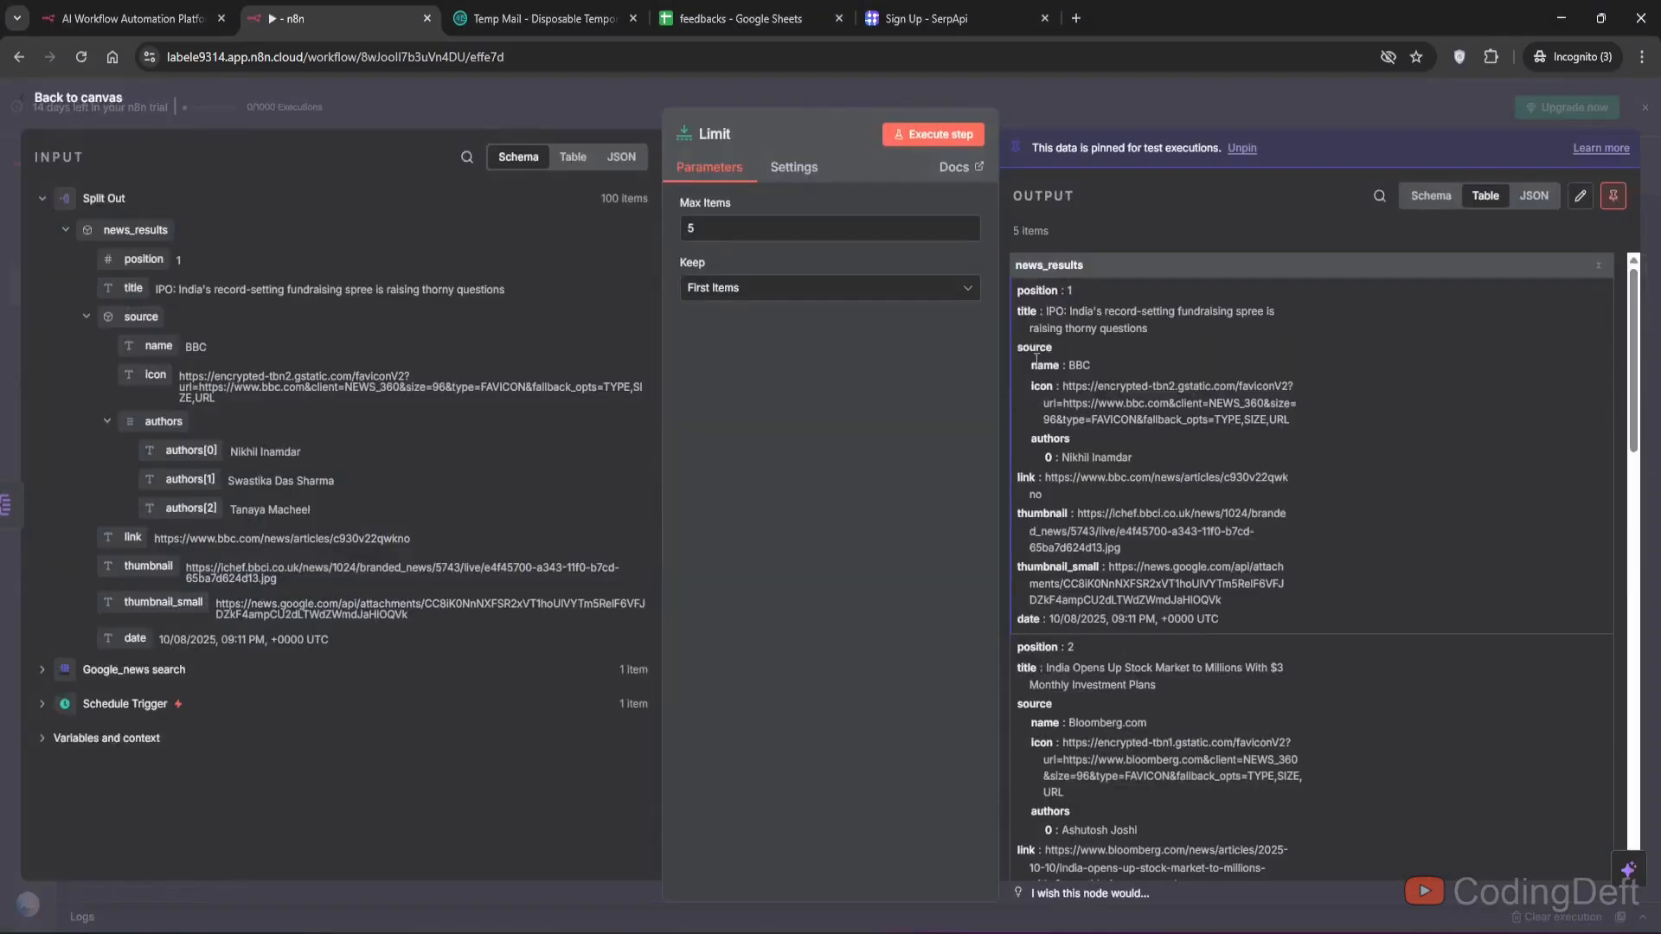
pyautogui.moveTo(1043, 477); pyautogui.dragTo(1046, 491)
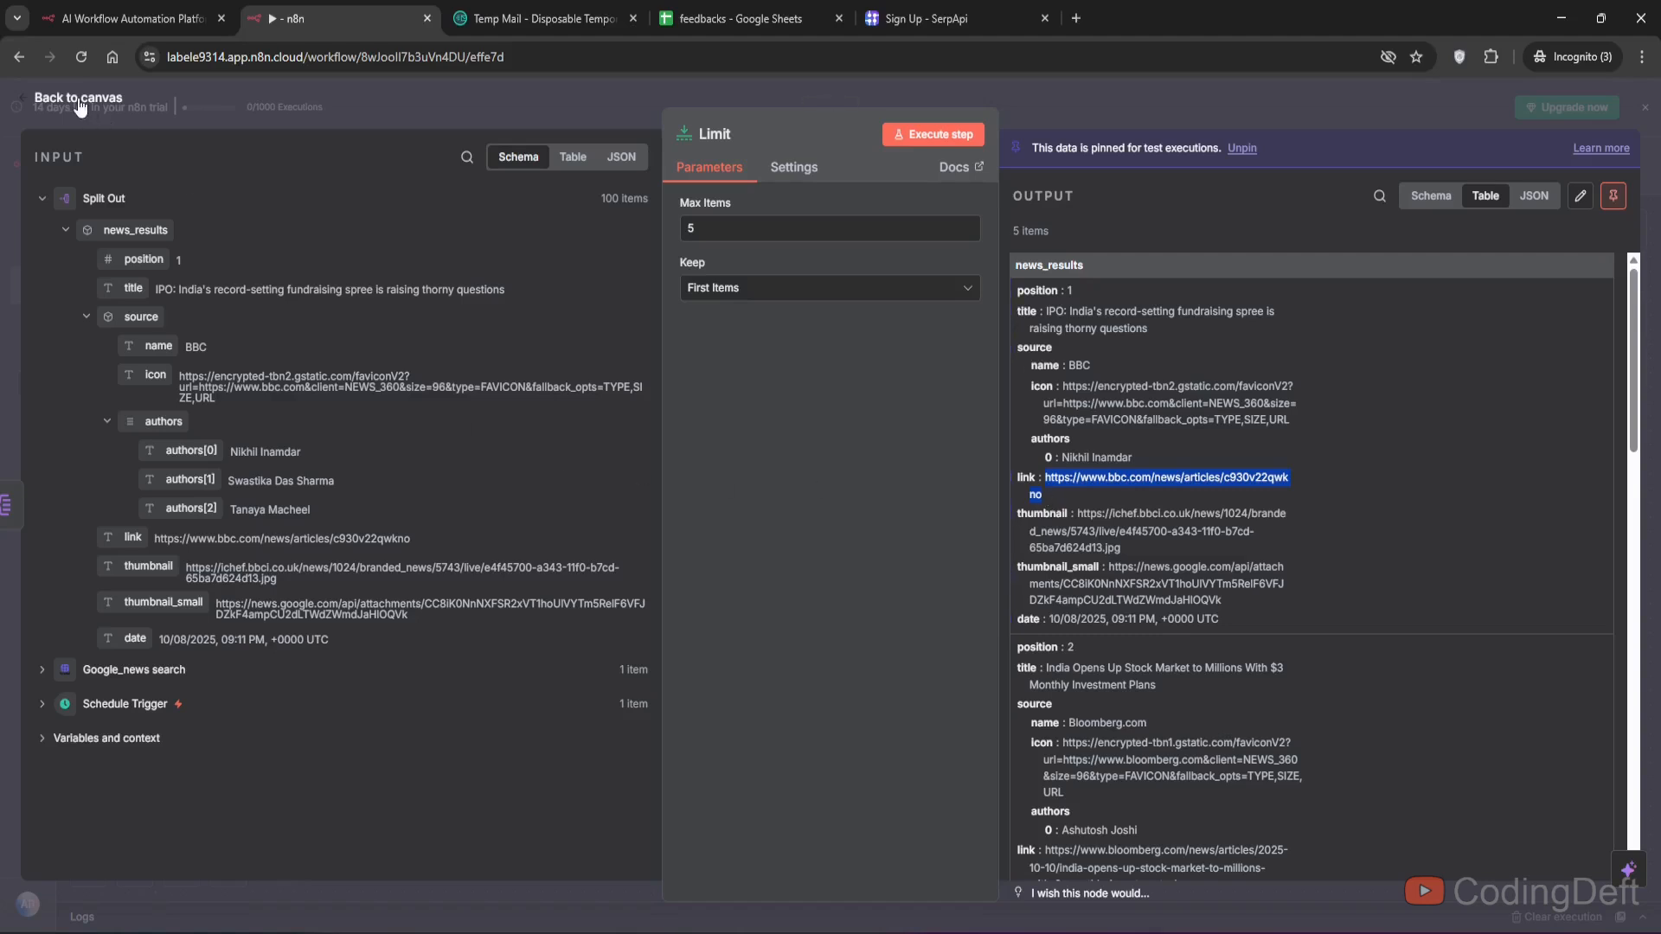
pyautogui.scroll(-1, 1168, 439)
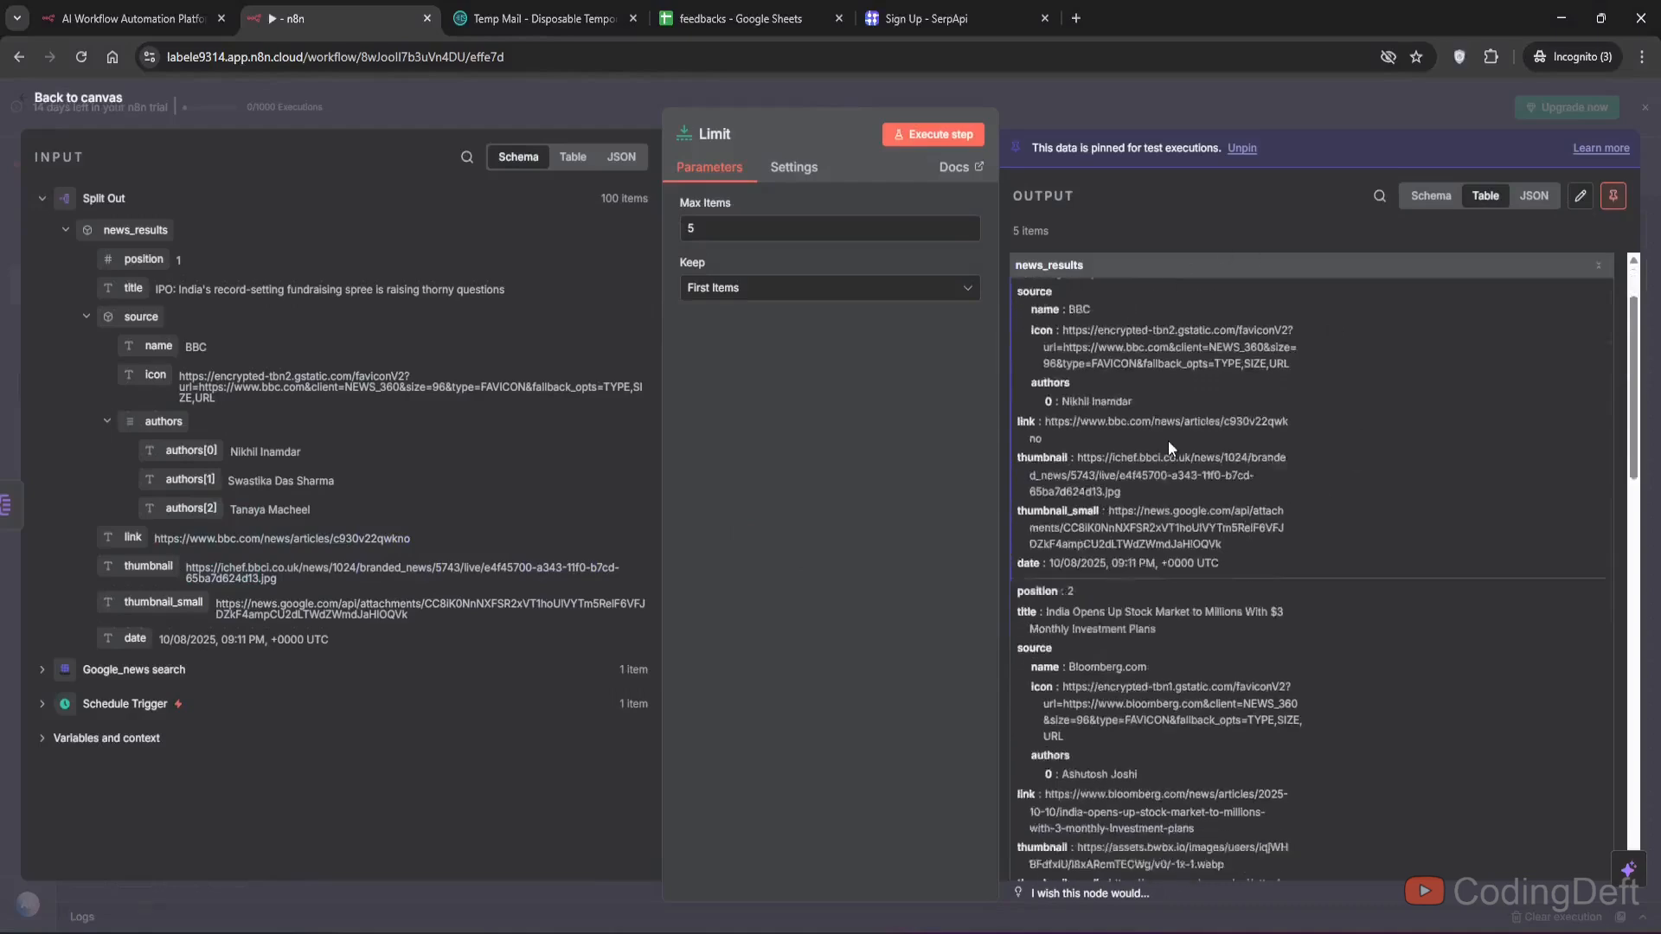
pyautogui.scroll(-13, 1168, 448)
pyautogui.scroll(14, 1167, 448)
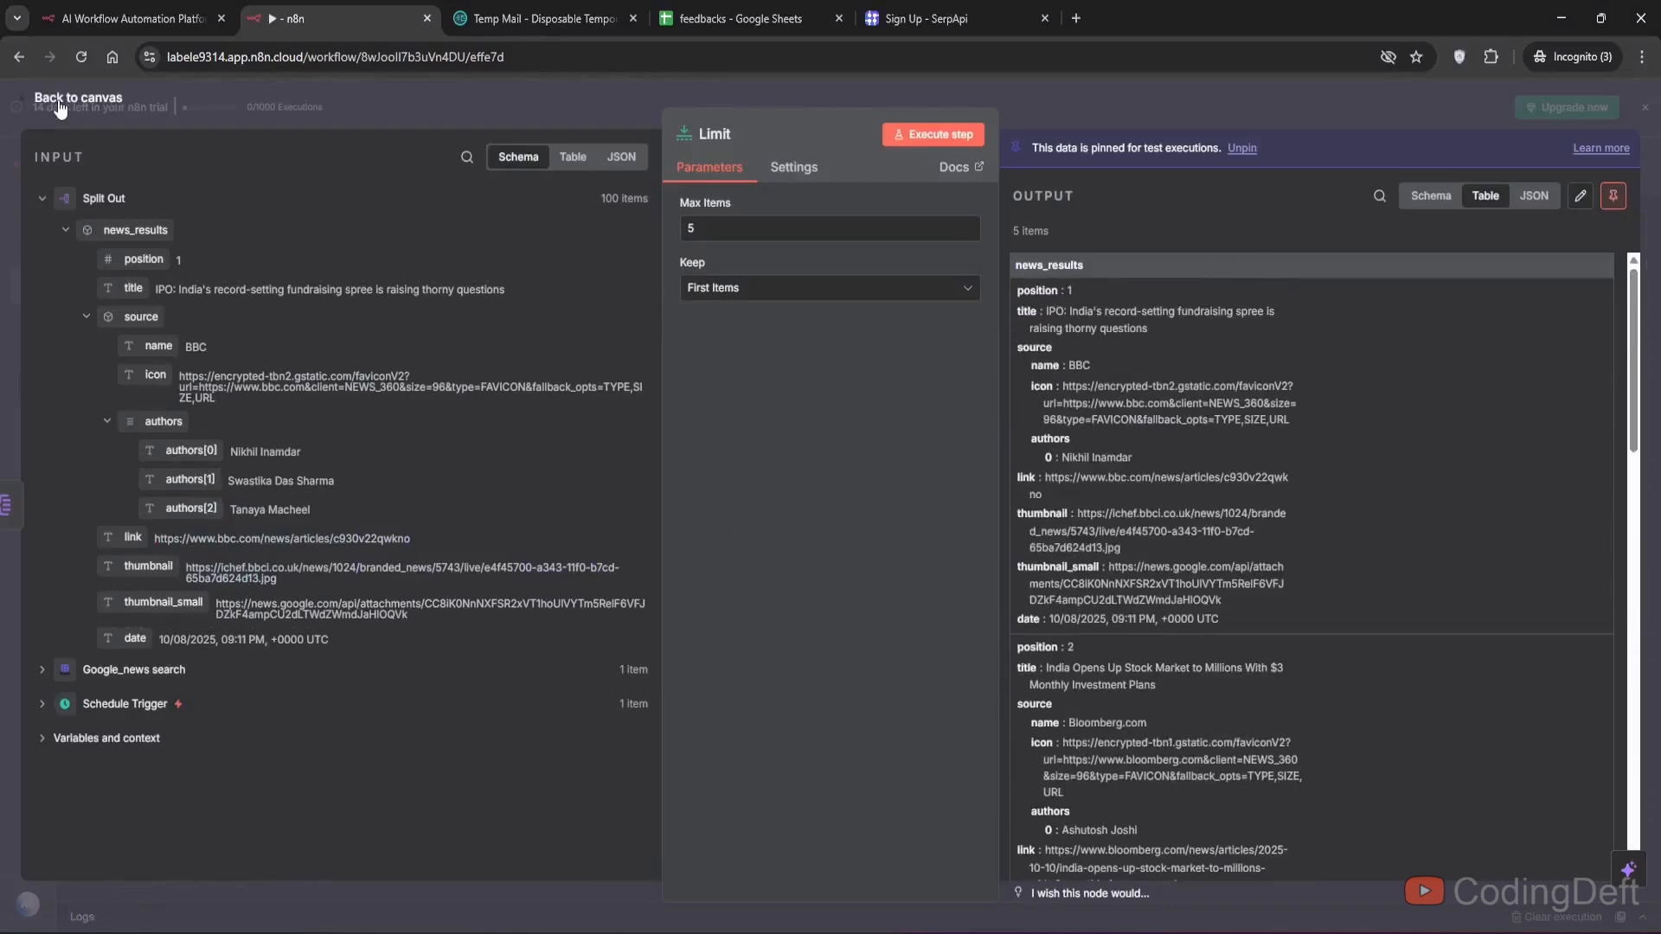
pyautogui.scroll(-9, 1227, 499)
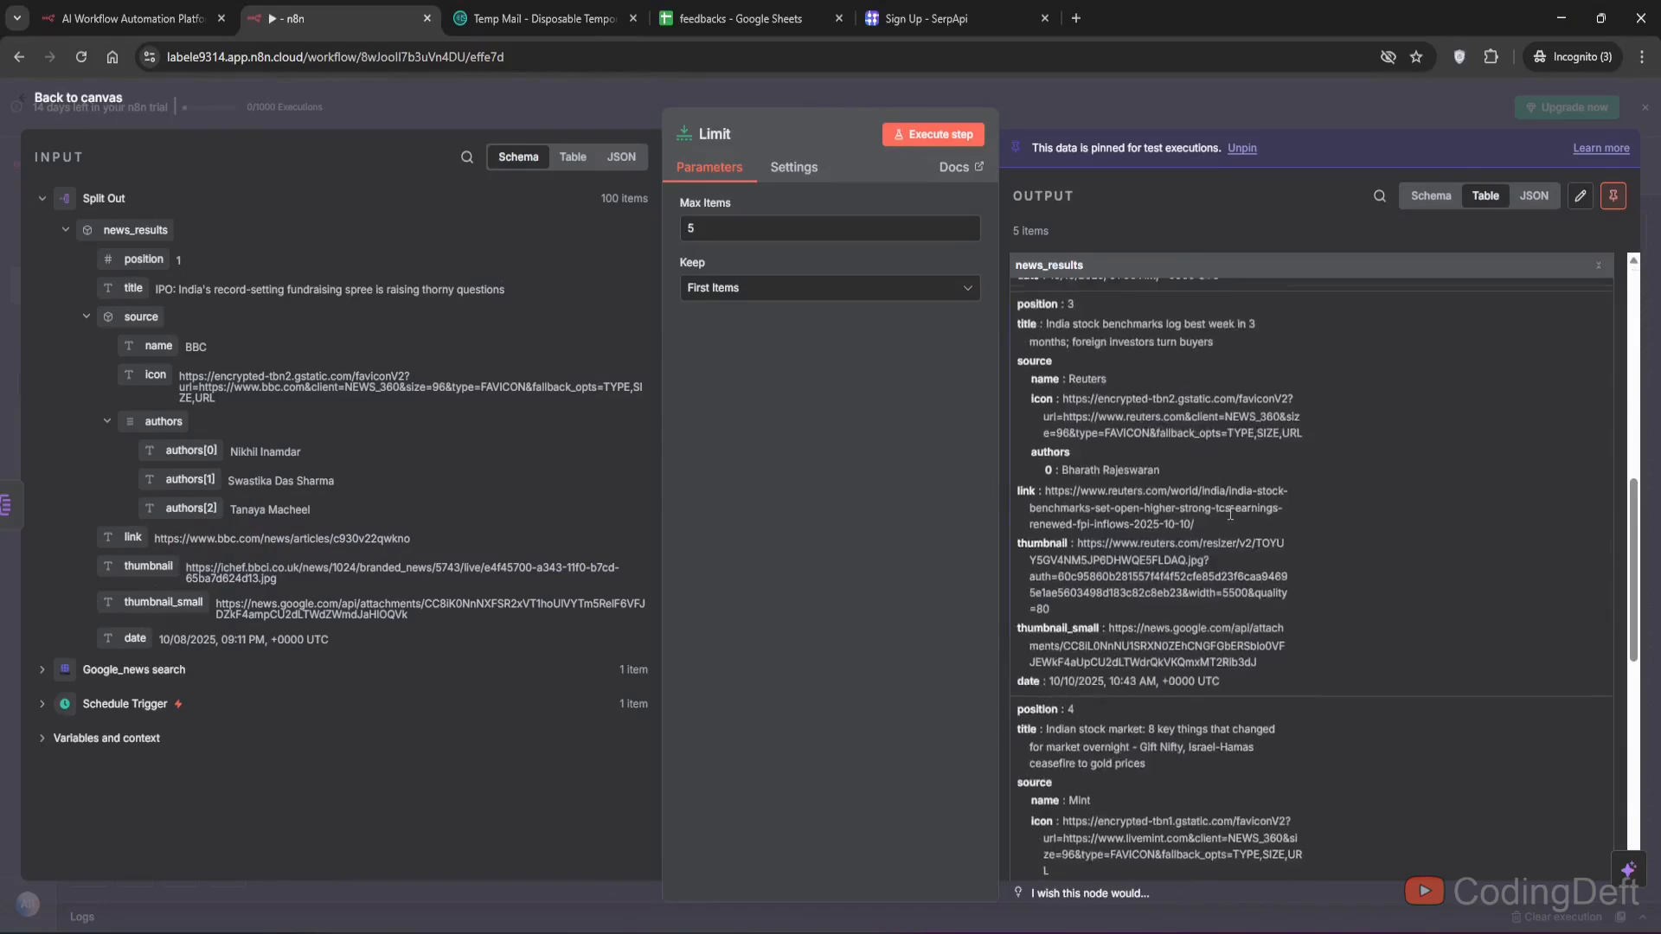
pyautogui.scroll(9, 1227, 499)
pyautogui.click(59, 100)
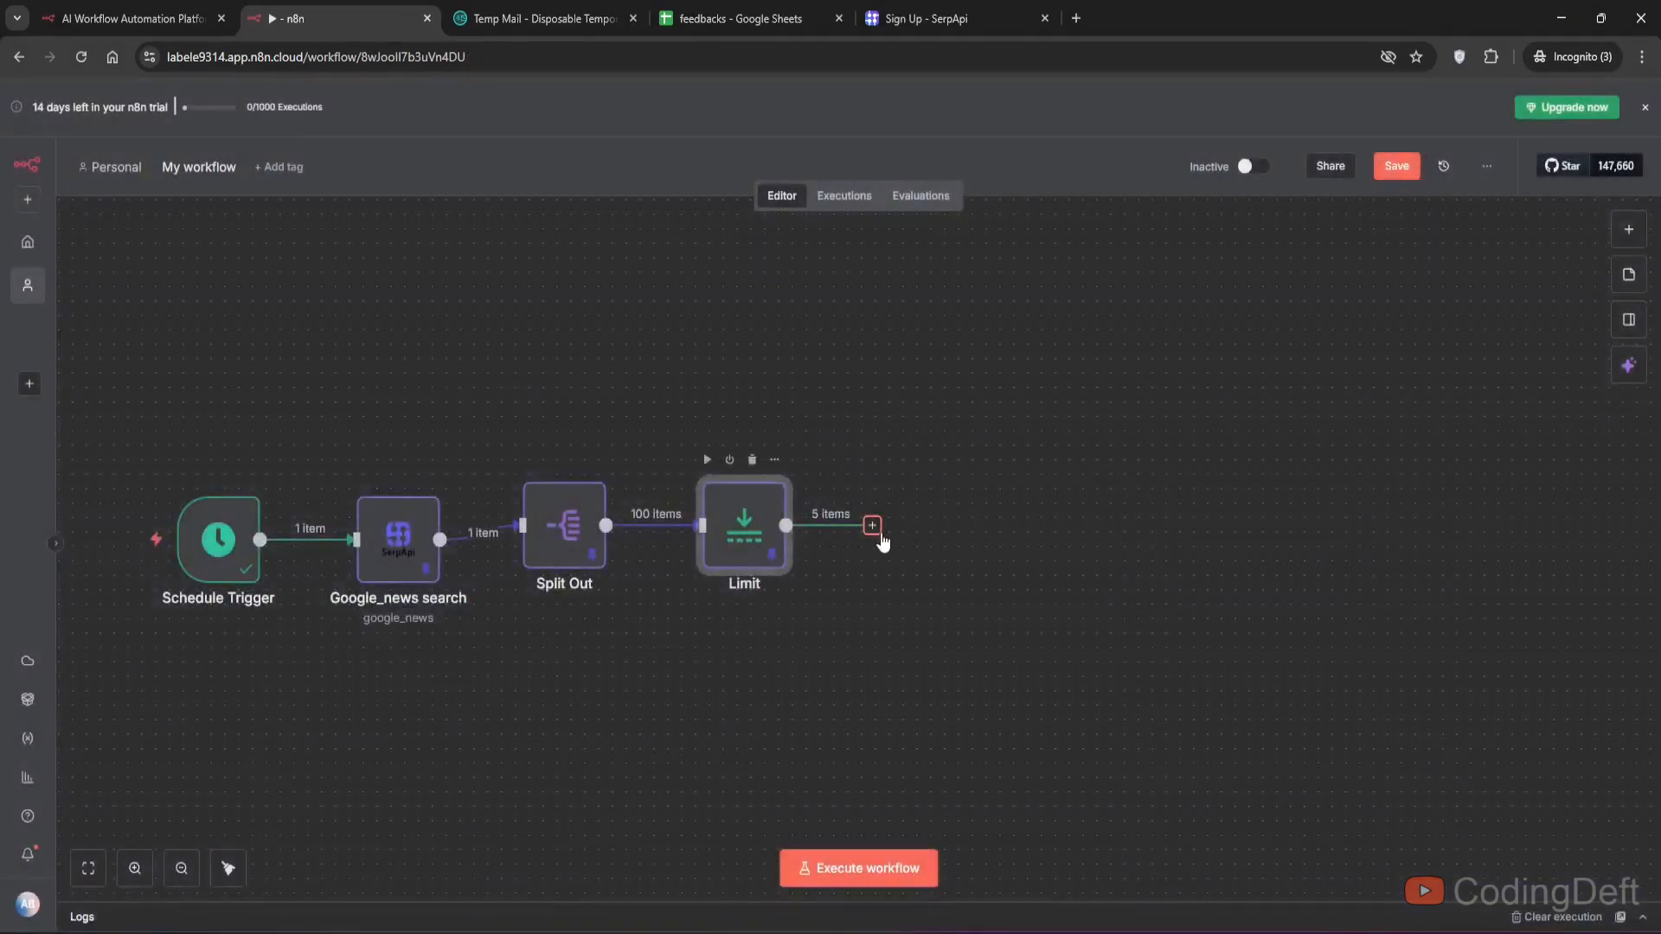
# - Add a Loop Over Items node after the Limit node
pyautogui.click(873, 527)
pyautogui.write('loop')
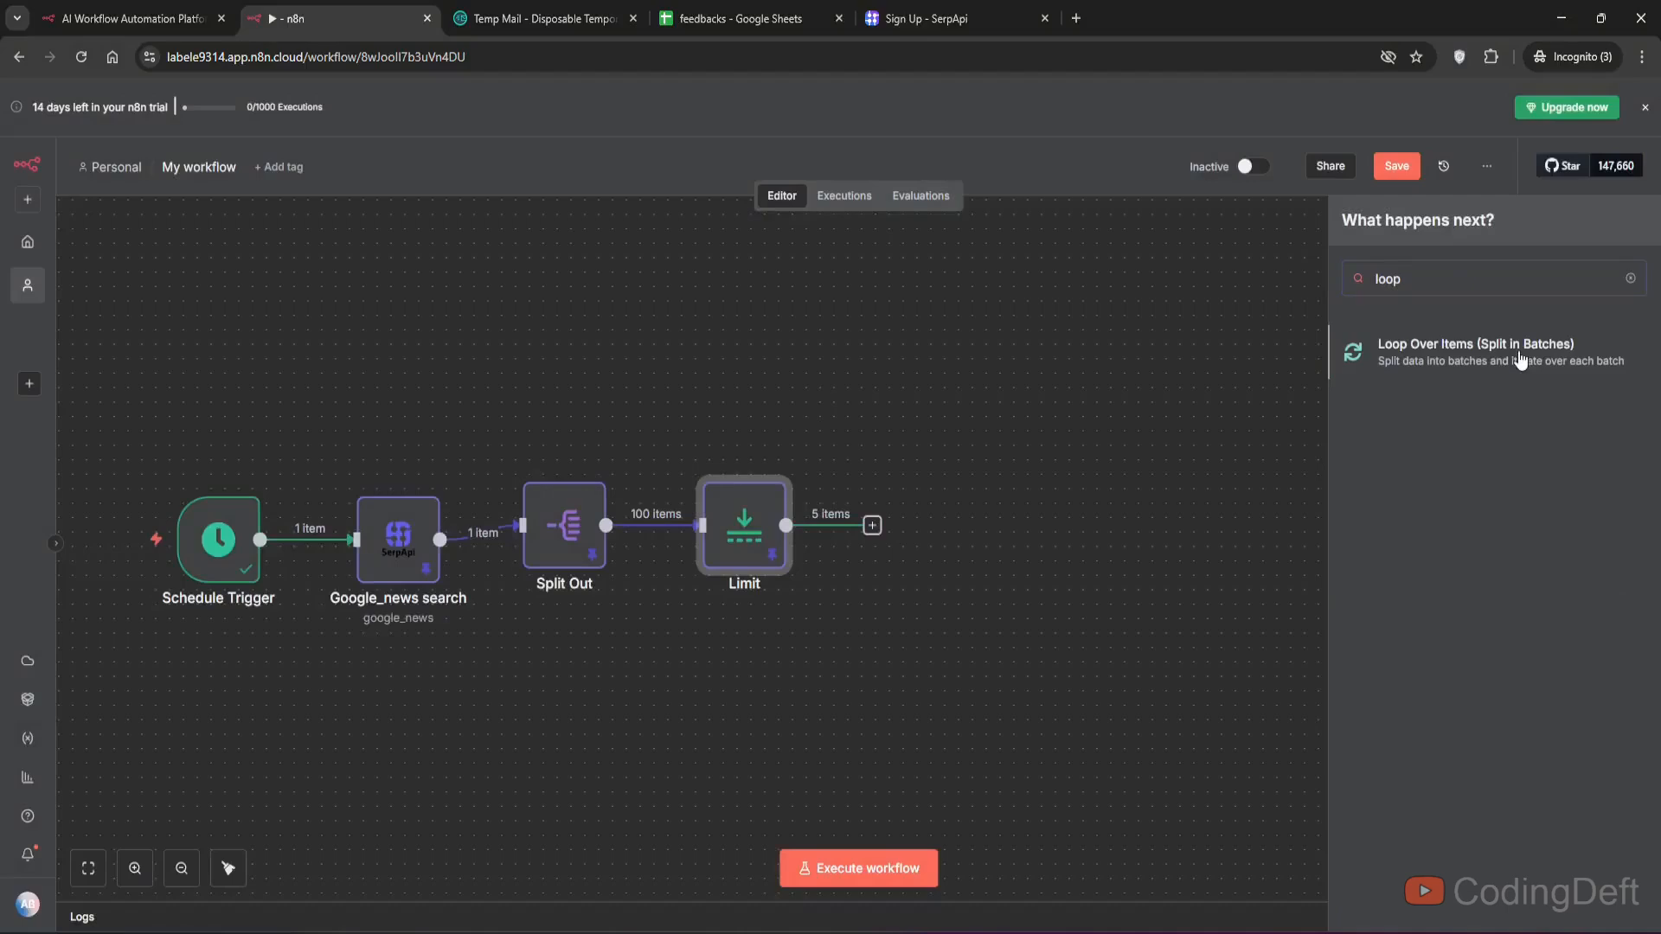
pyautogui.click(1520, 357)
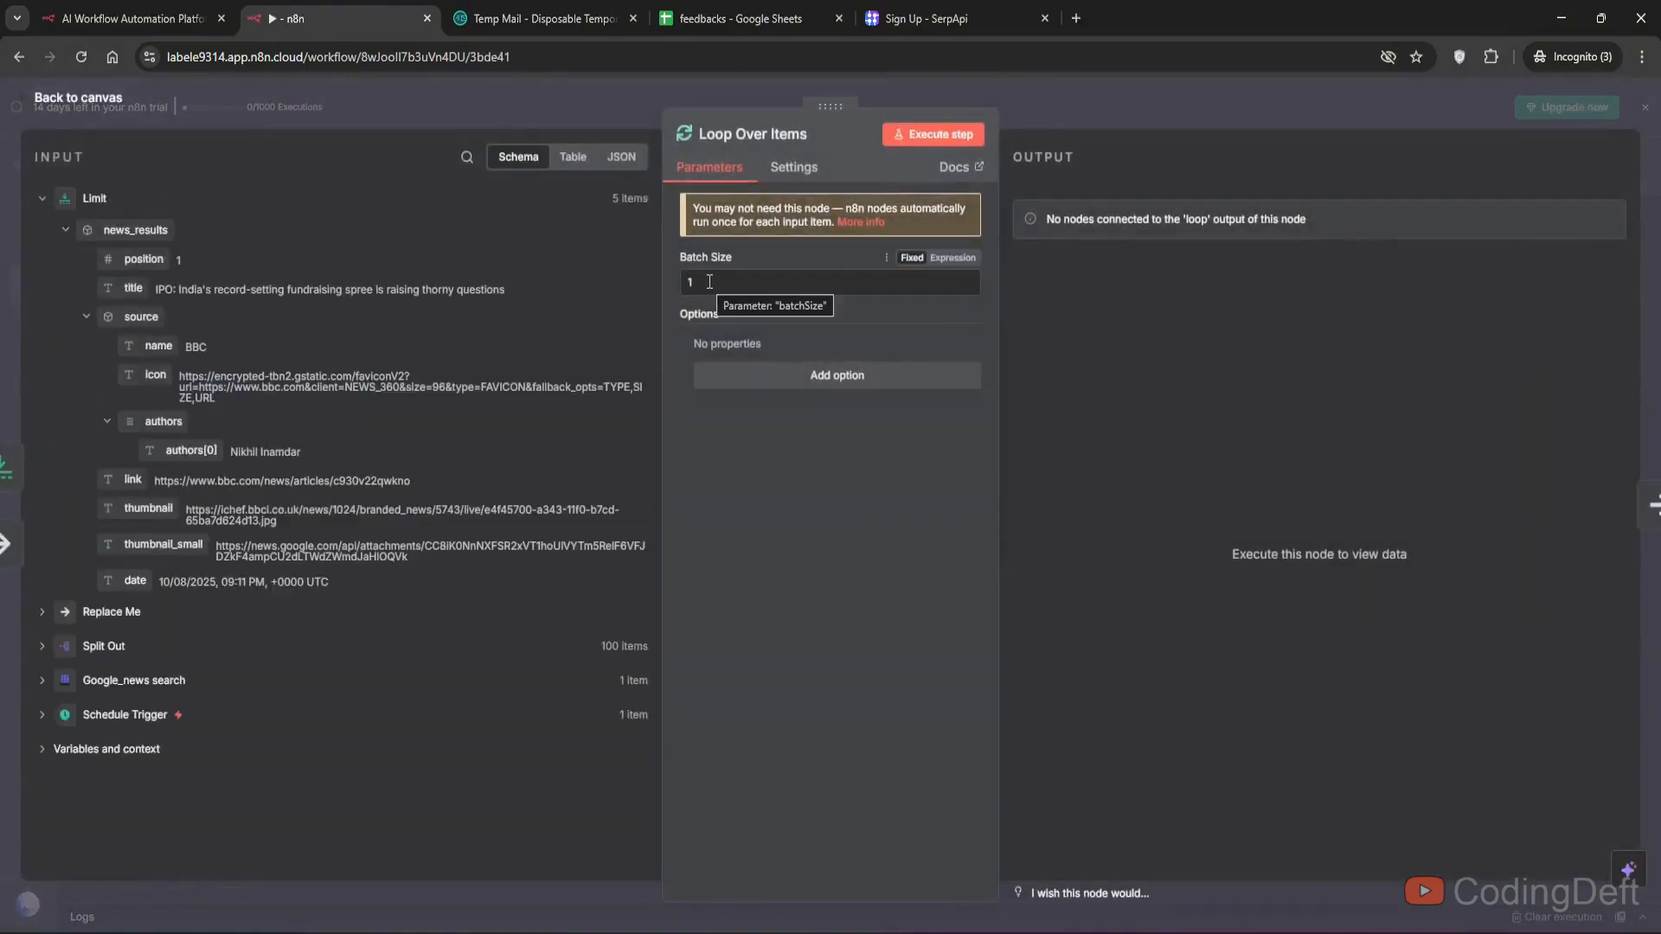
pyautogui.click(79, 98)
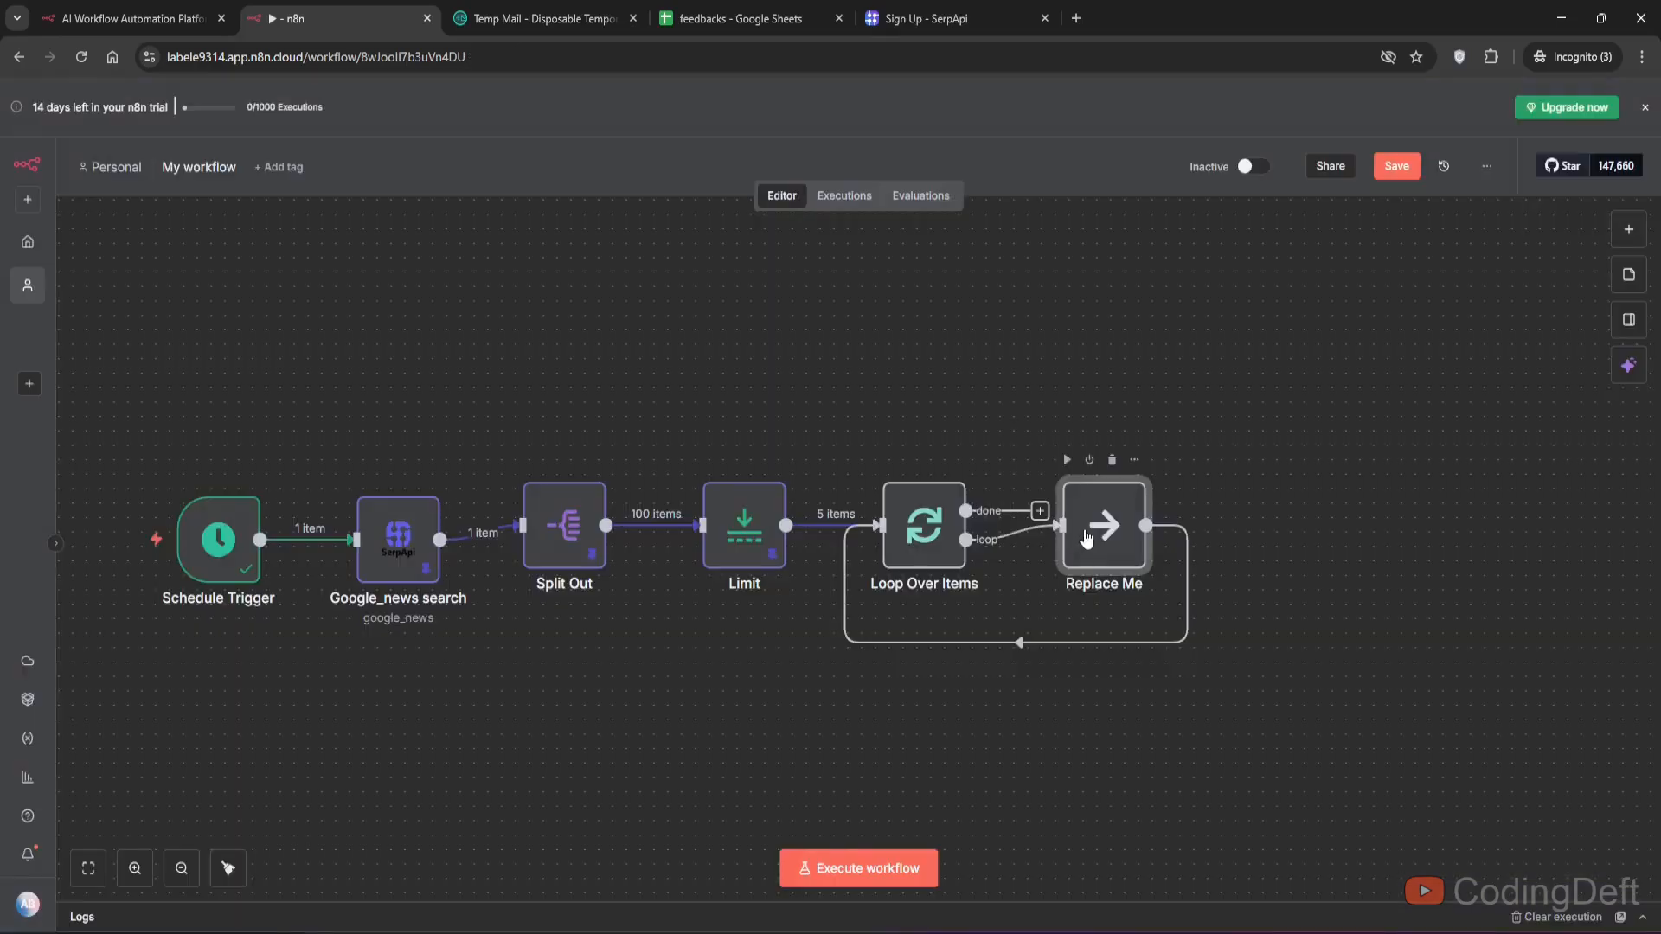
# - Replace the placeholder node in the loop with an Apify Scrape single URL action
pyautogui.click(1112, 459)
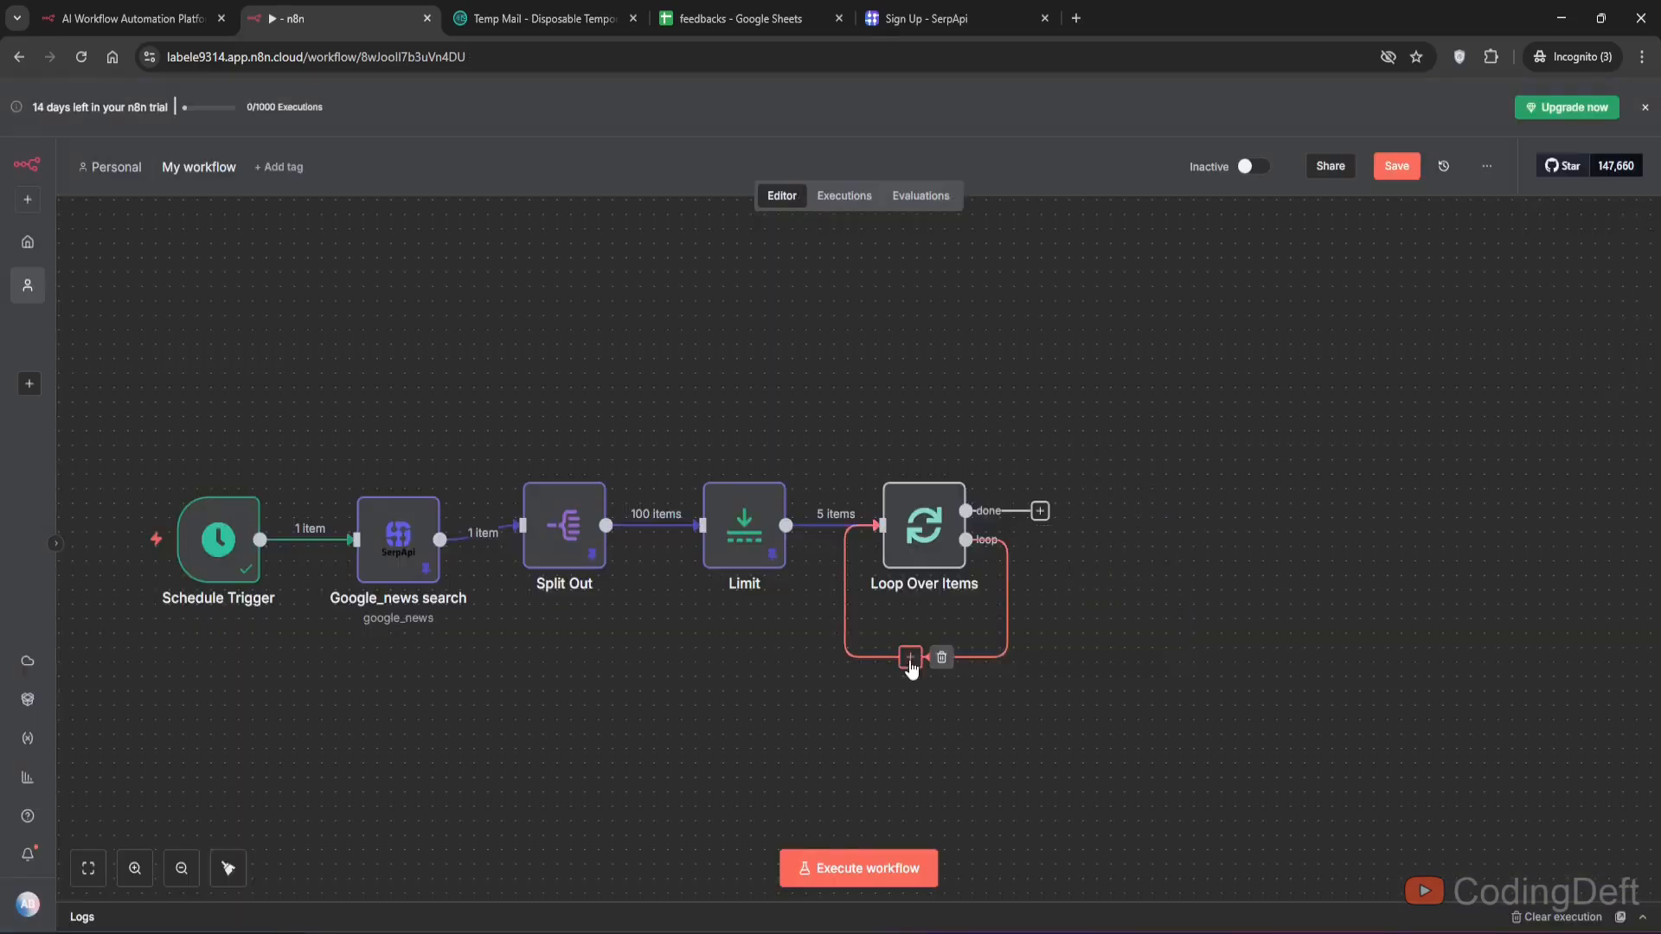
pyautogui.click(910, 657)
pyautogui.write('apify')
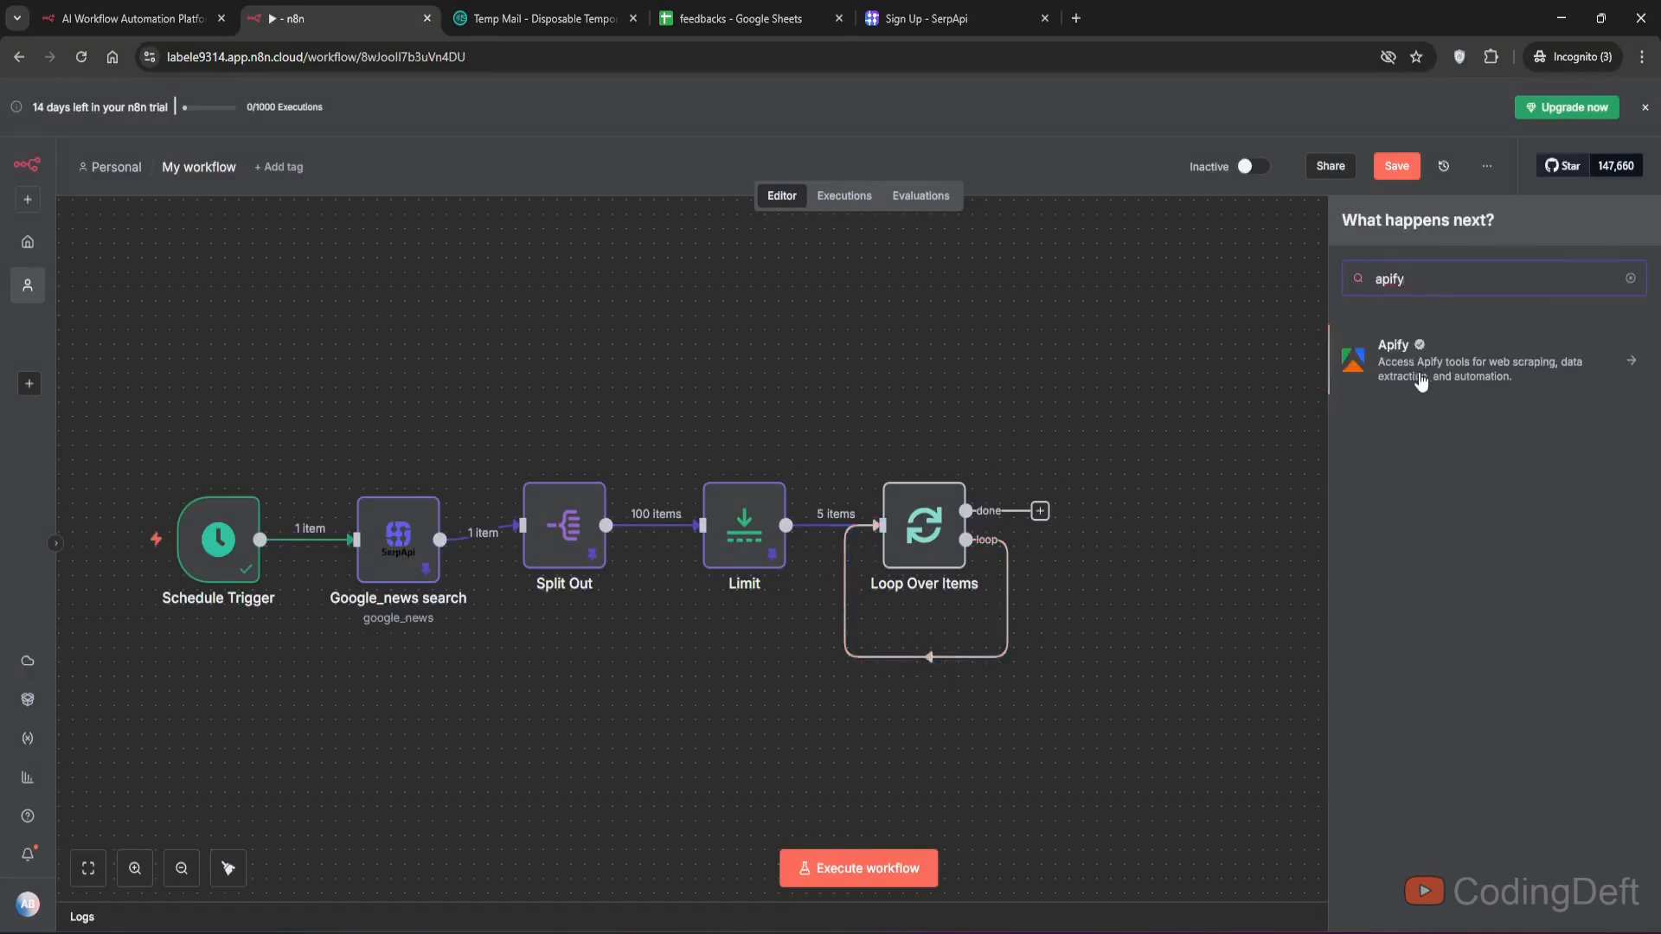
pyautogui.click(1336, 381)
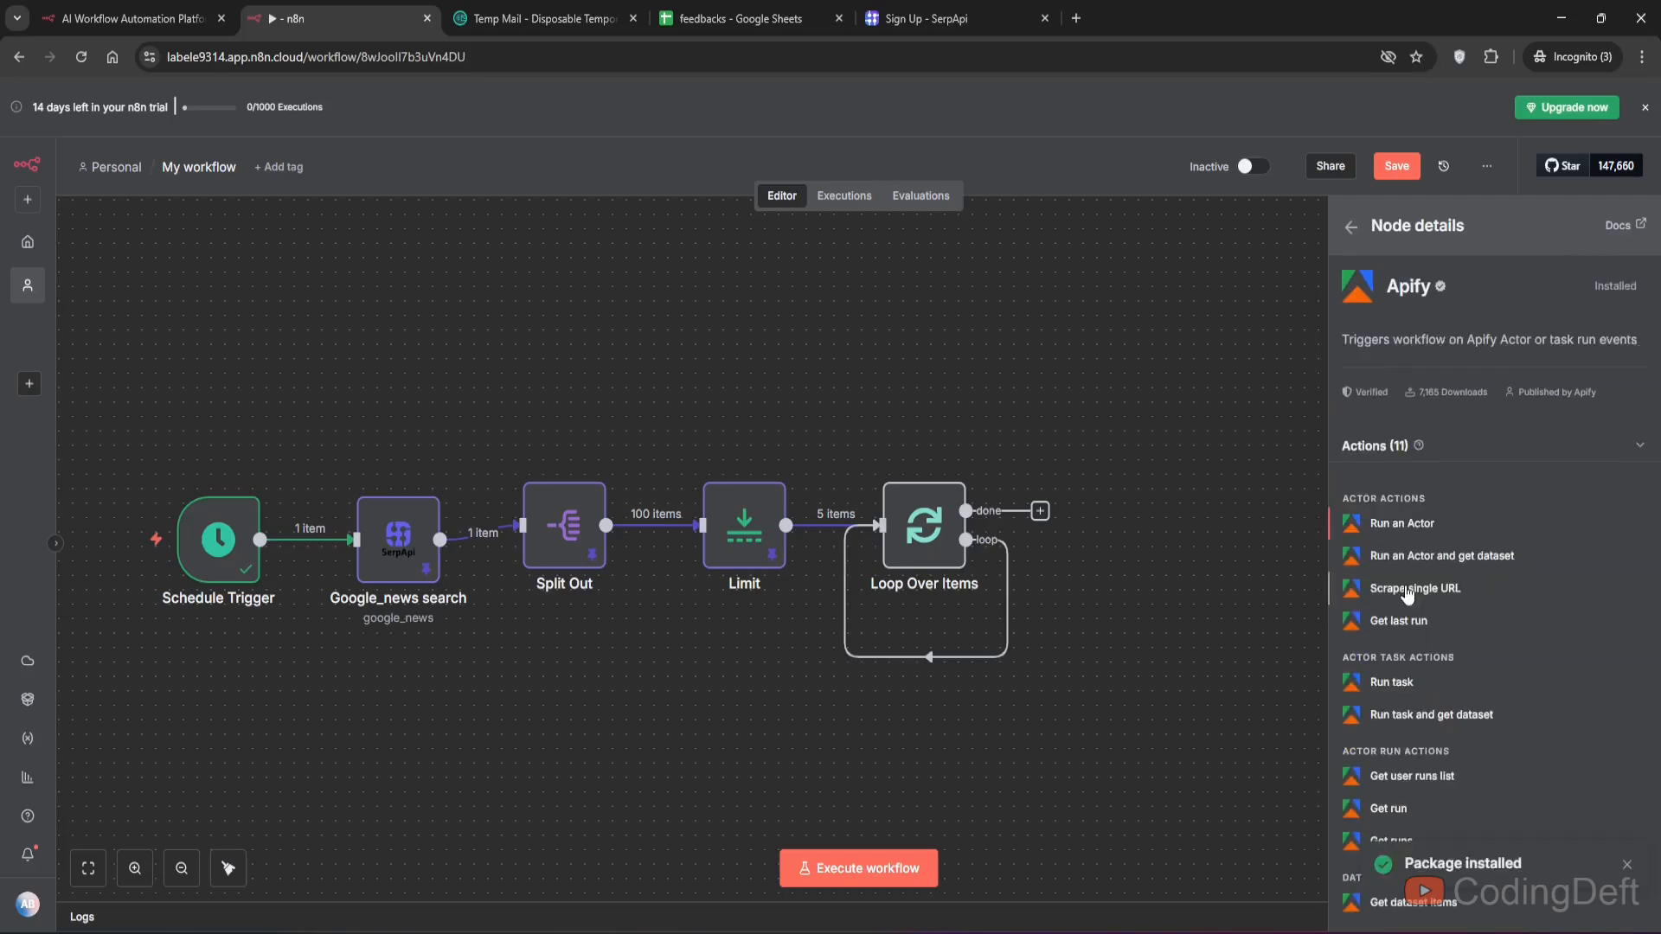
pyautogui.click(1406, 590)
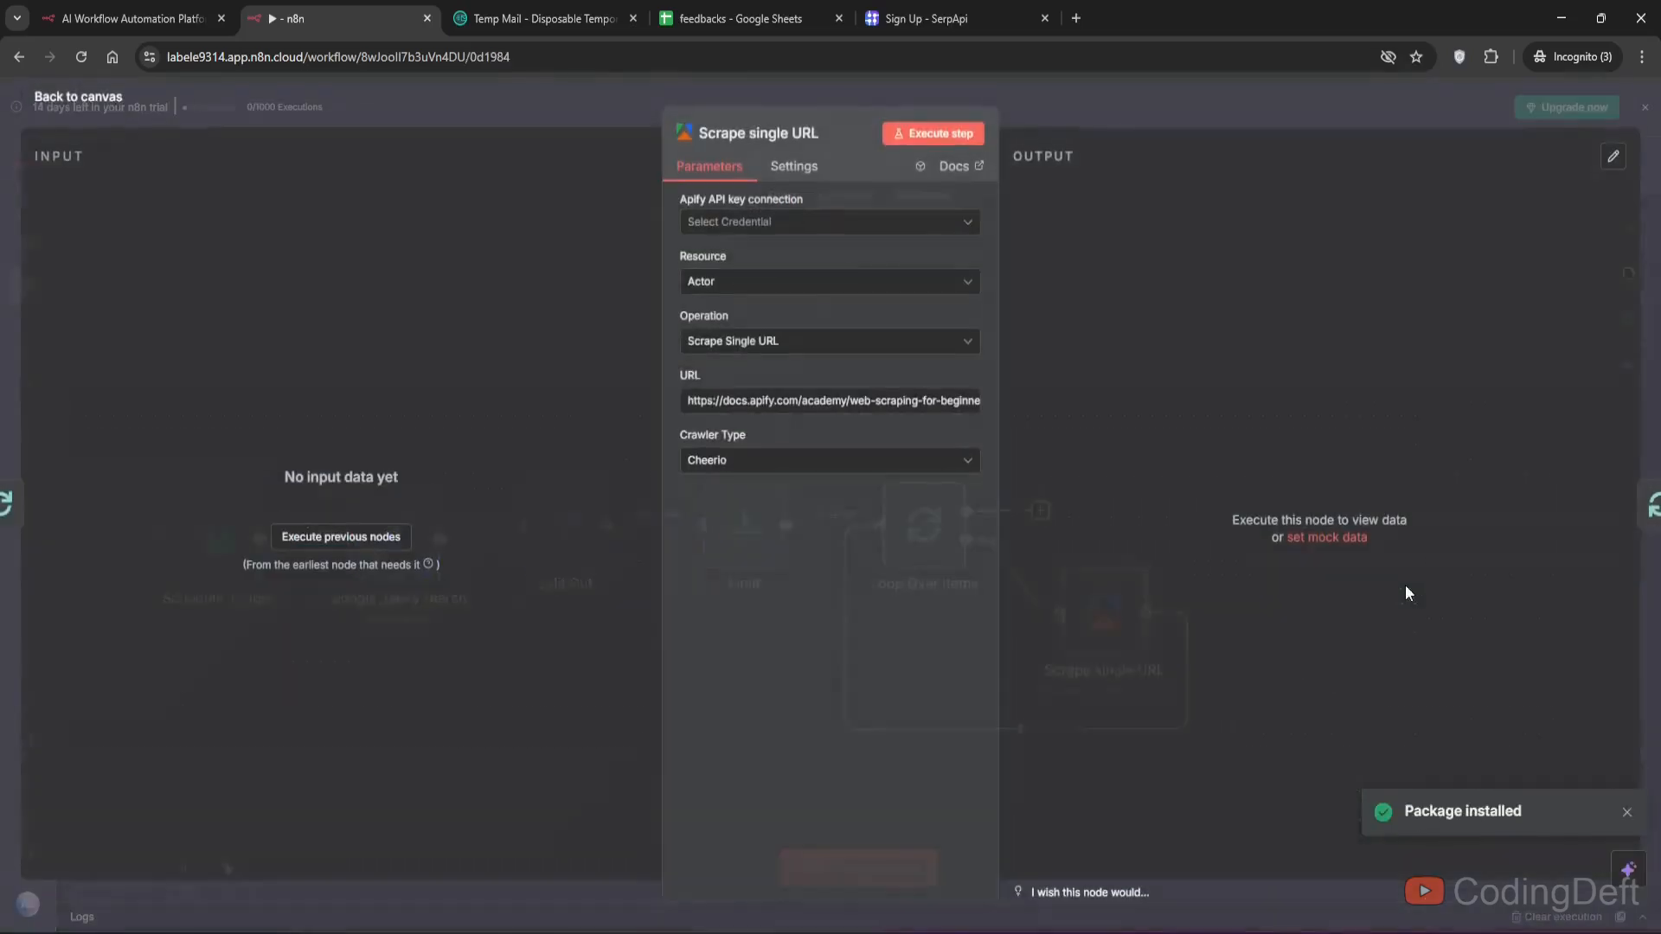
# - Create and save a new Apify credential, pasting the API key obtained from the Apify website
pyautogui.click(759, 223)
pyautogui.click(750, 266)
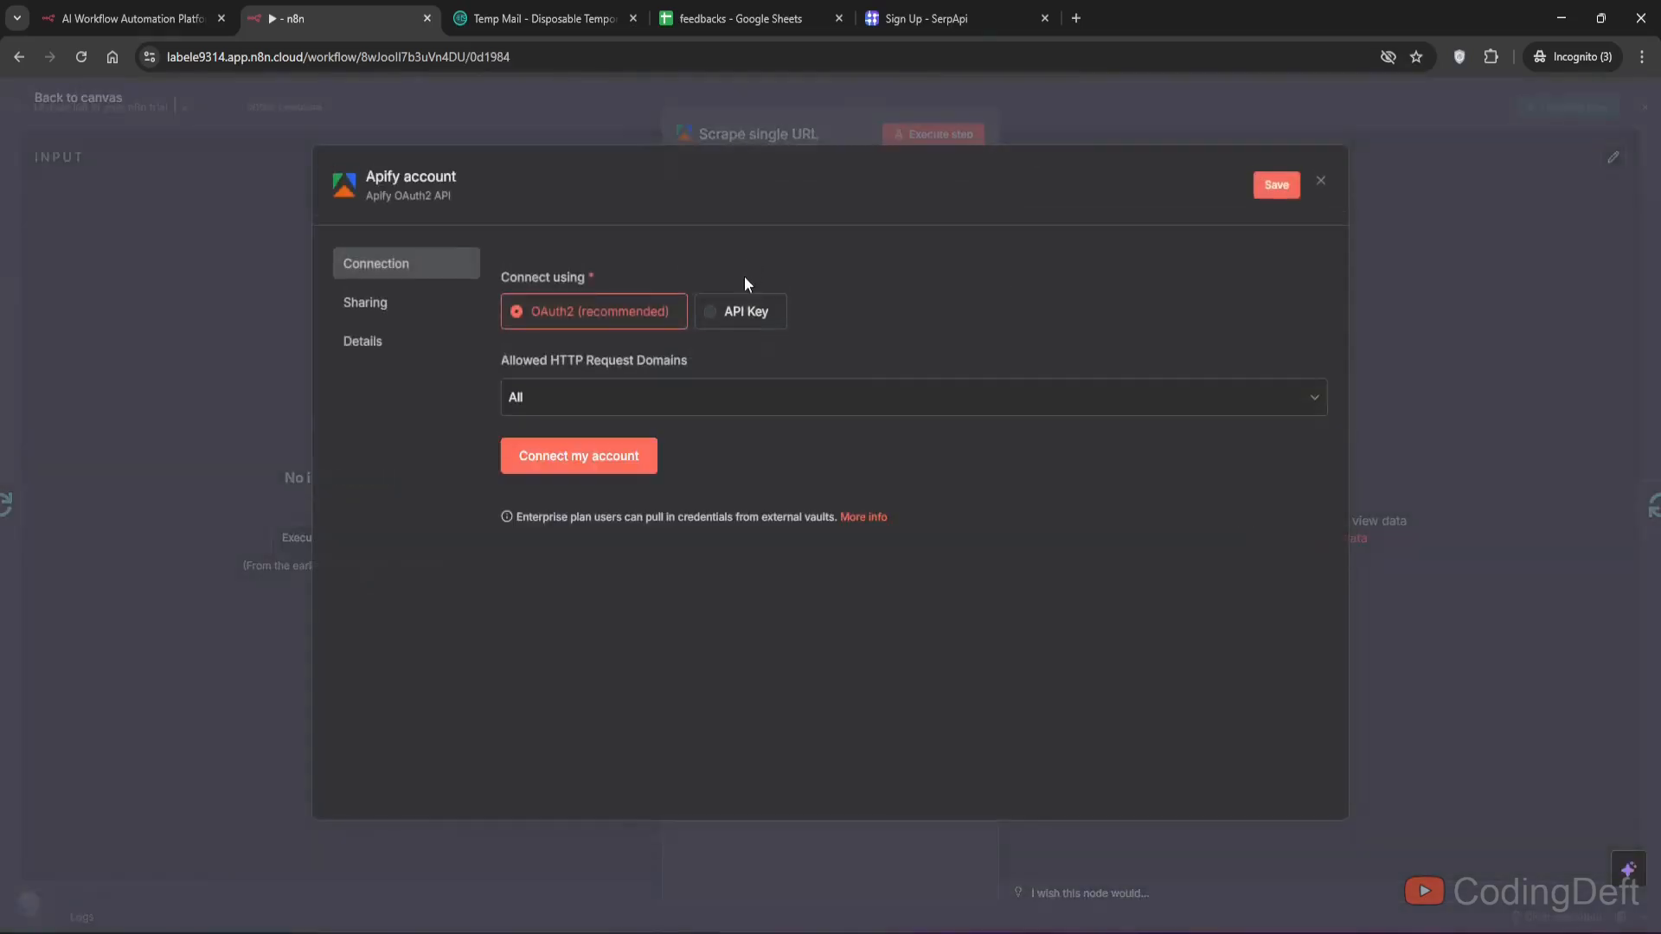
pyautogui.click(1075, 17)
pyautogui.write('apify')
pyautogui.press('Return')
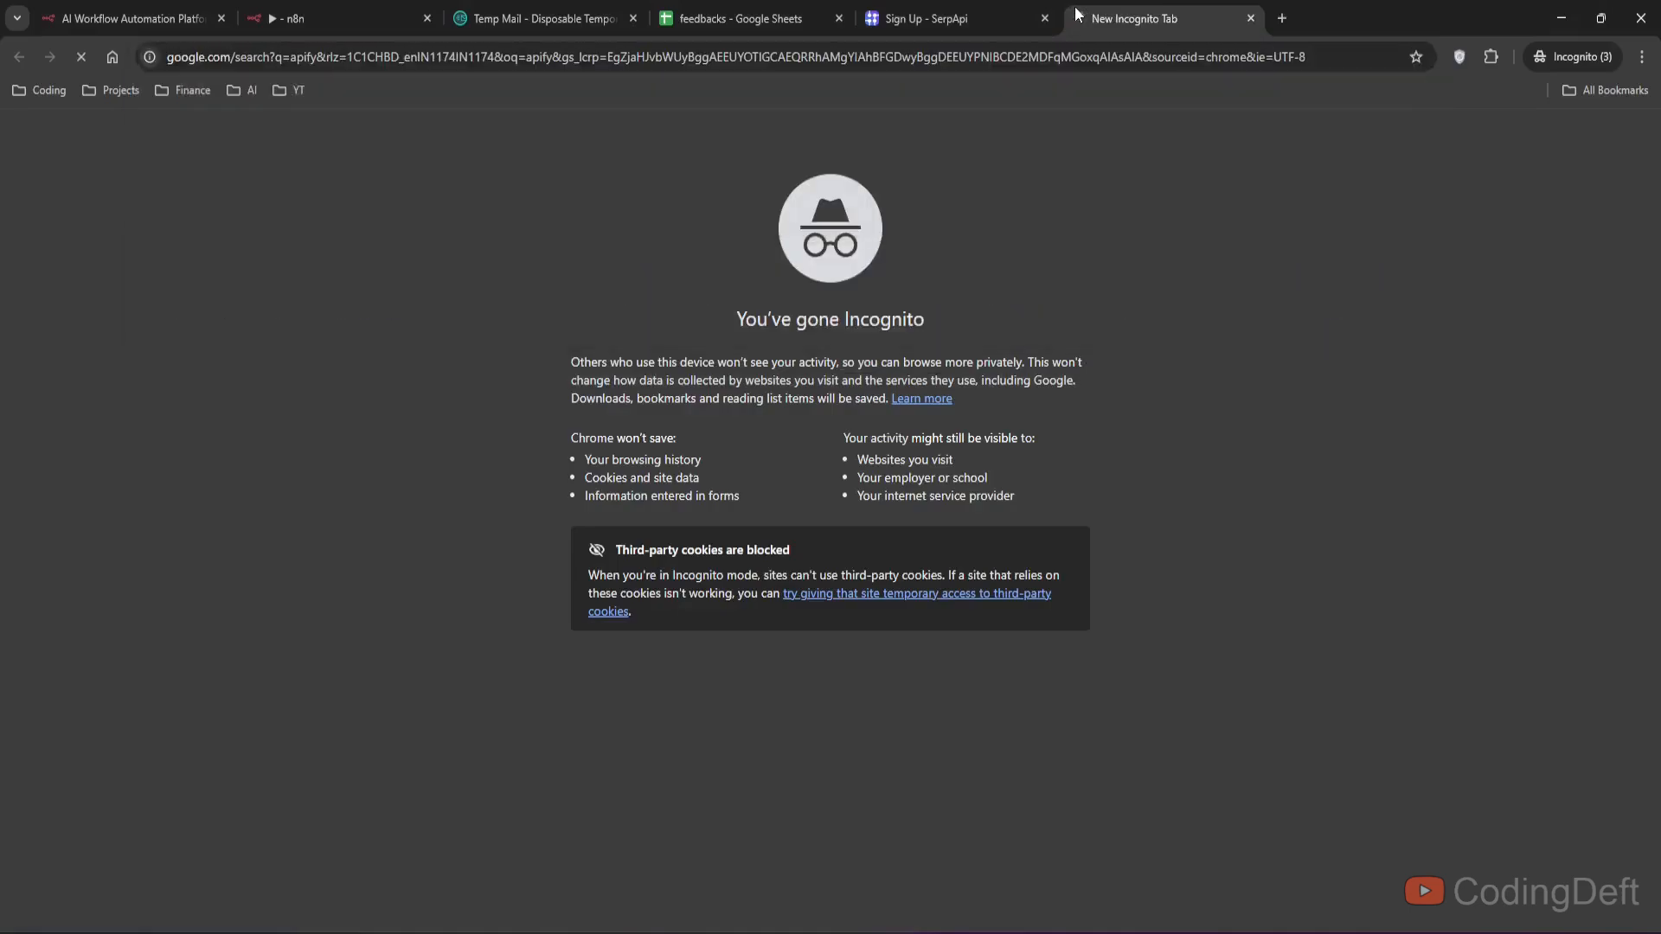
pyautogui.scroll(-3, 282, 578)
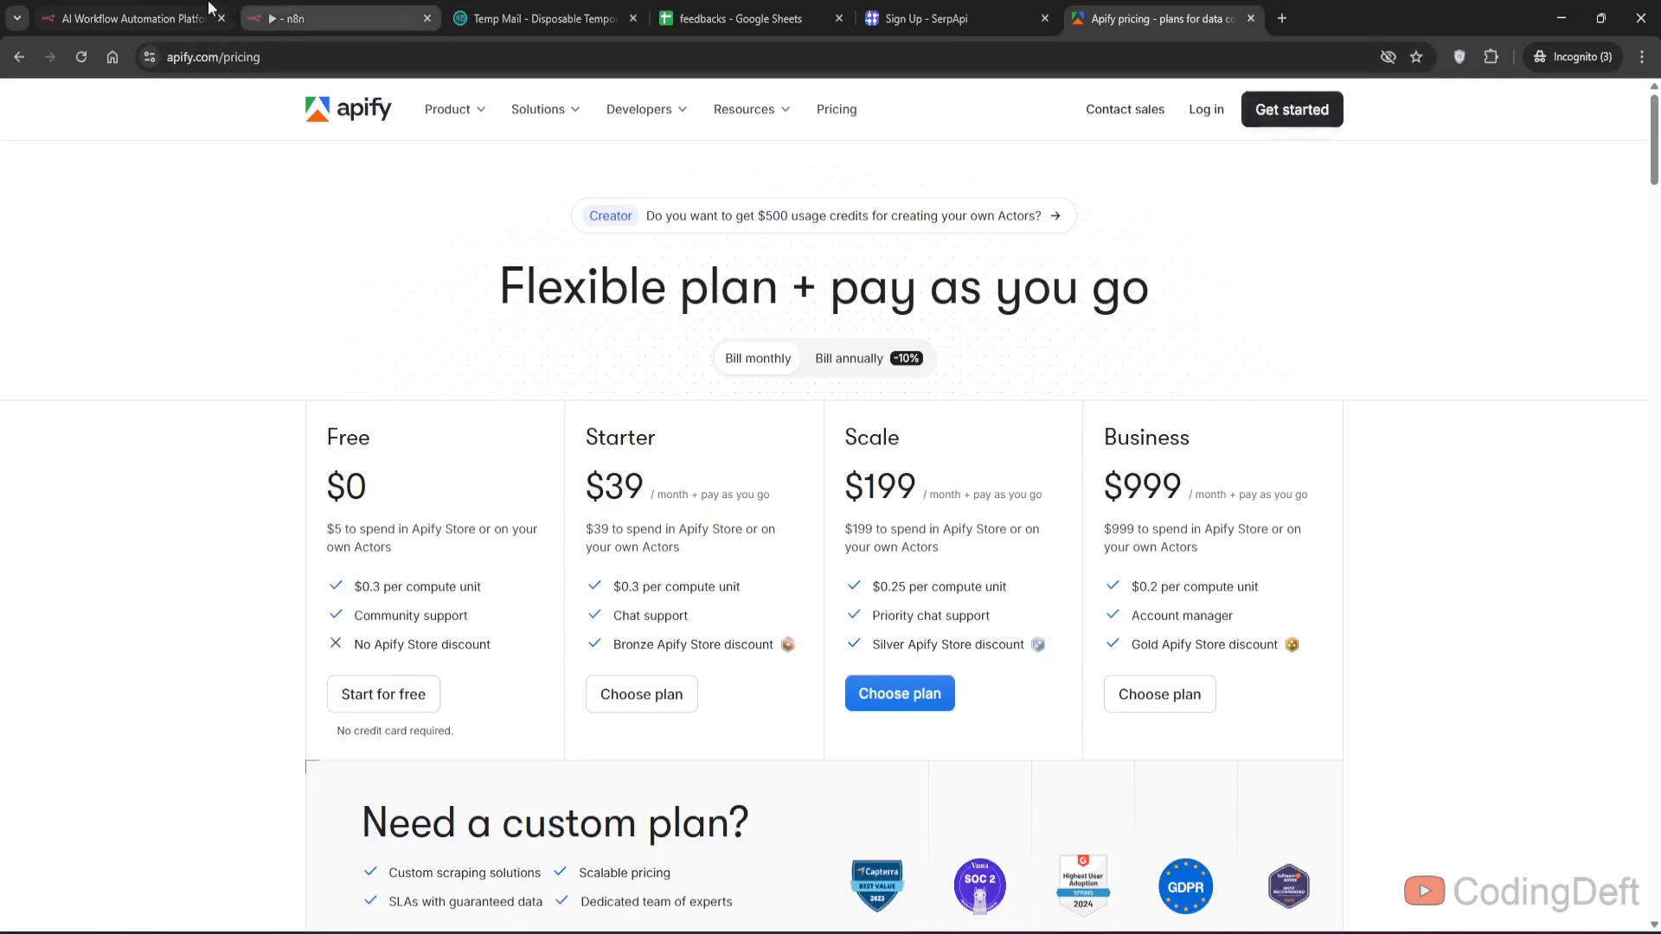
pyautogui.click(153, 10)
pyautogui.hotkey('ctrl', 'w')
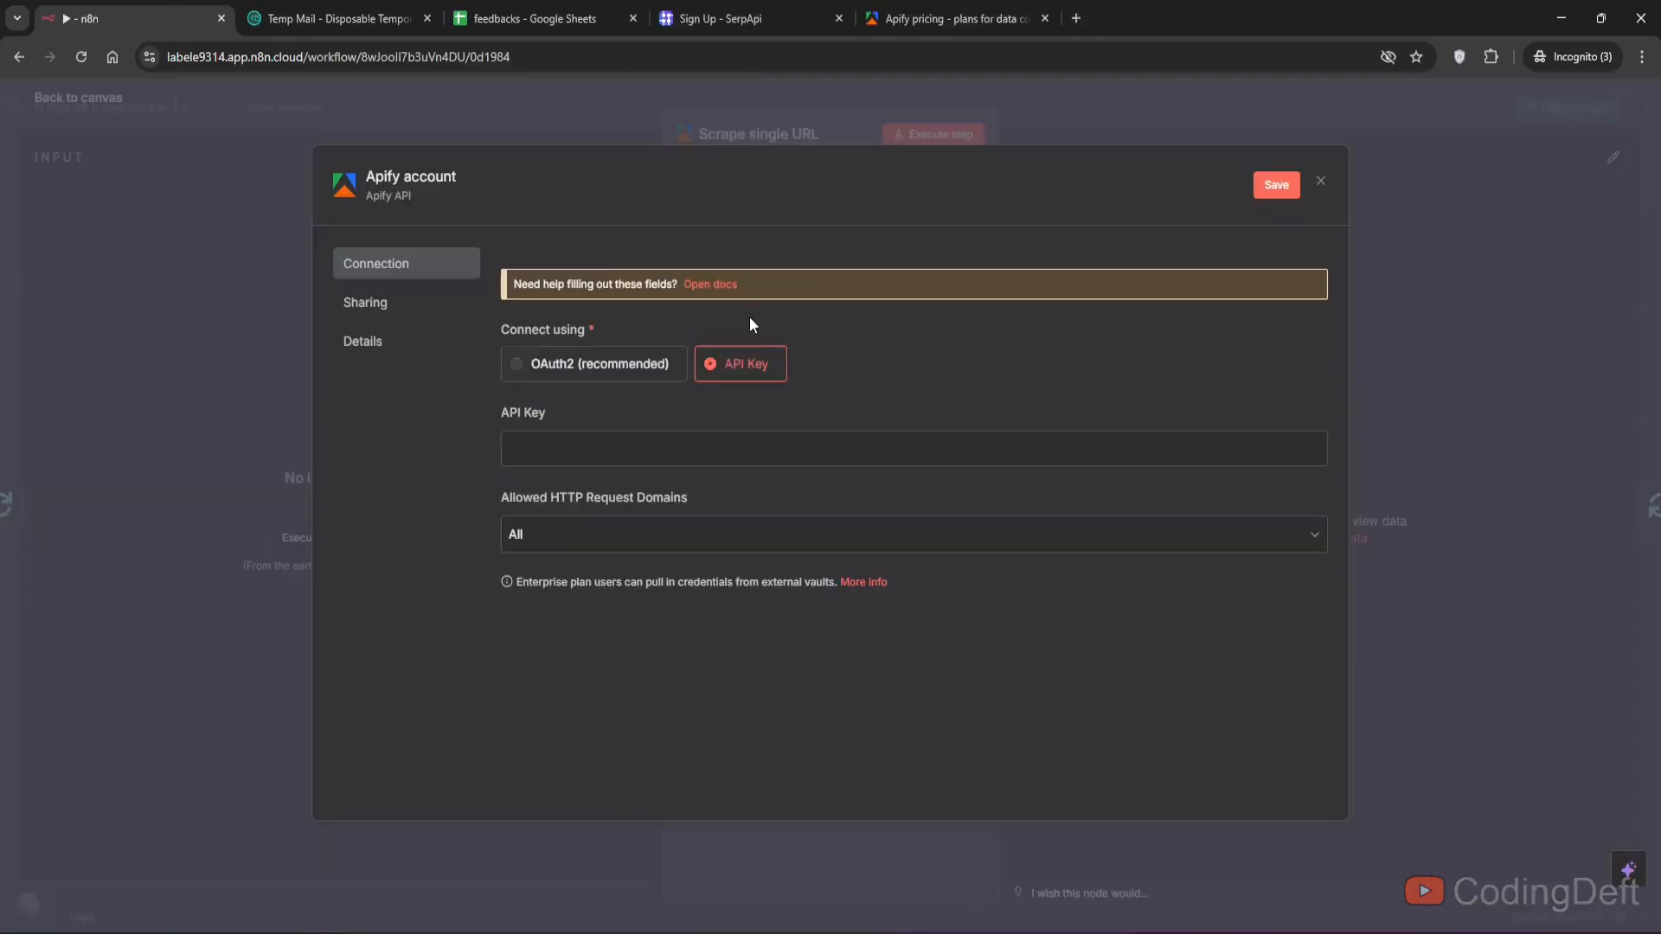
pyautogui.hotkey('ctrl', 'v')
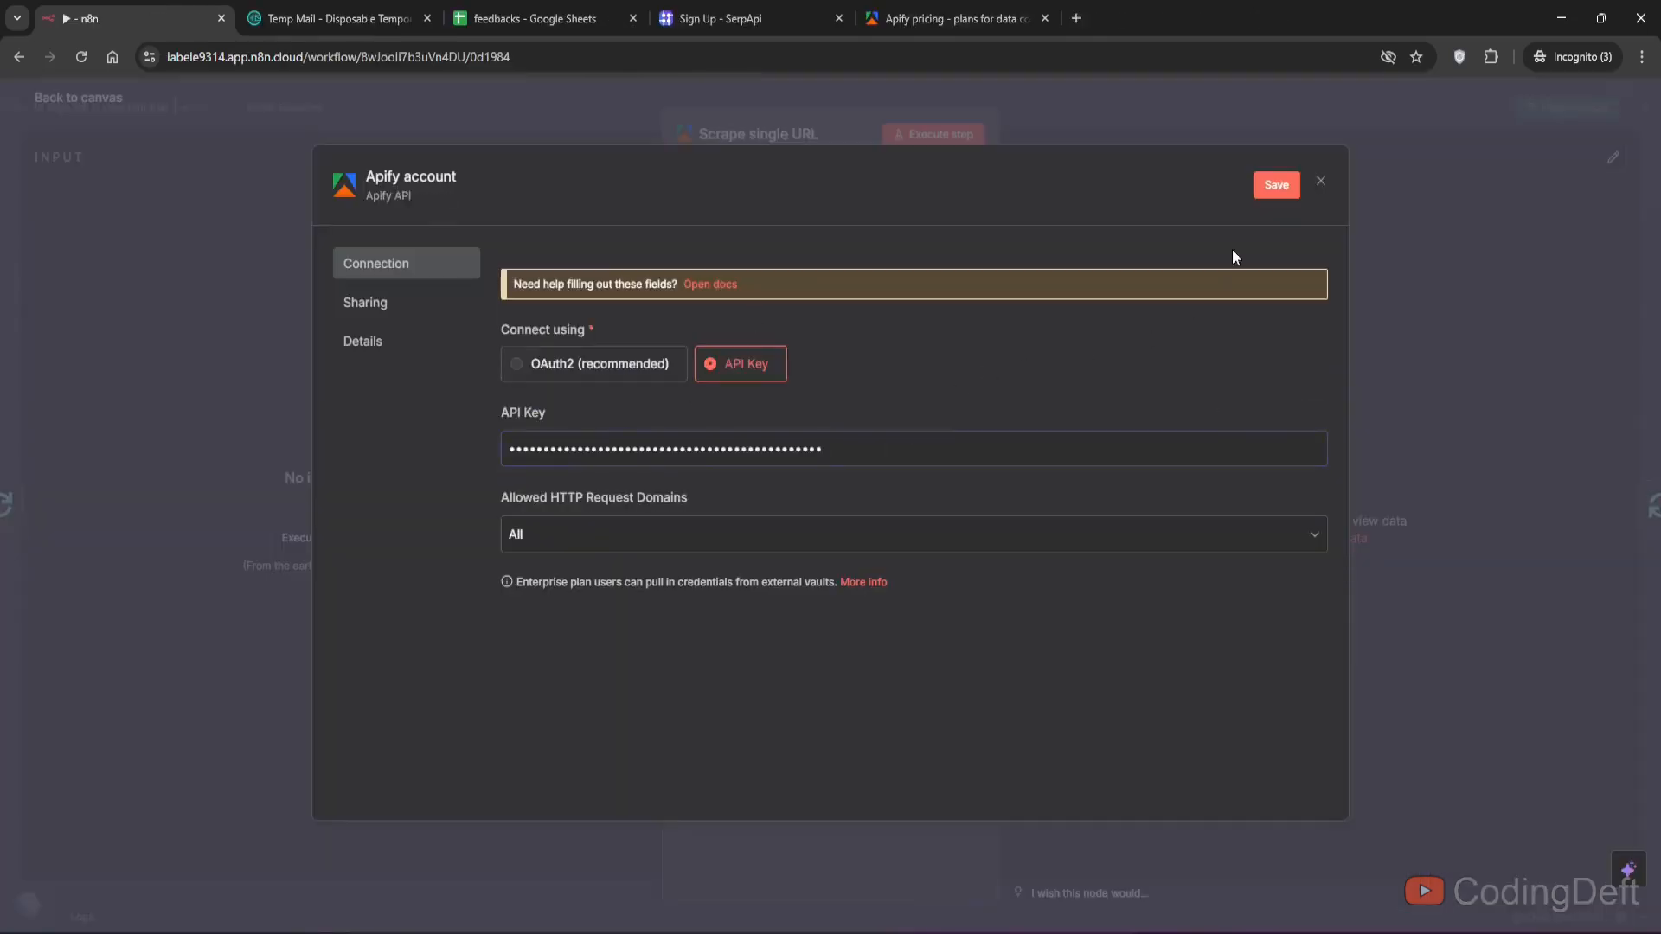
pyautogui.click(1275, 185)
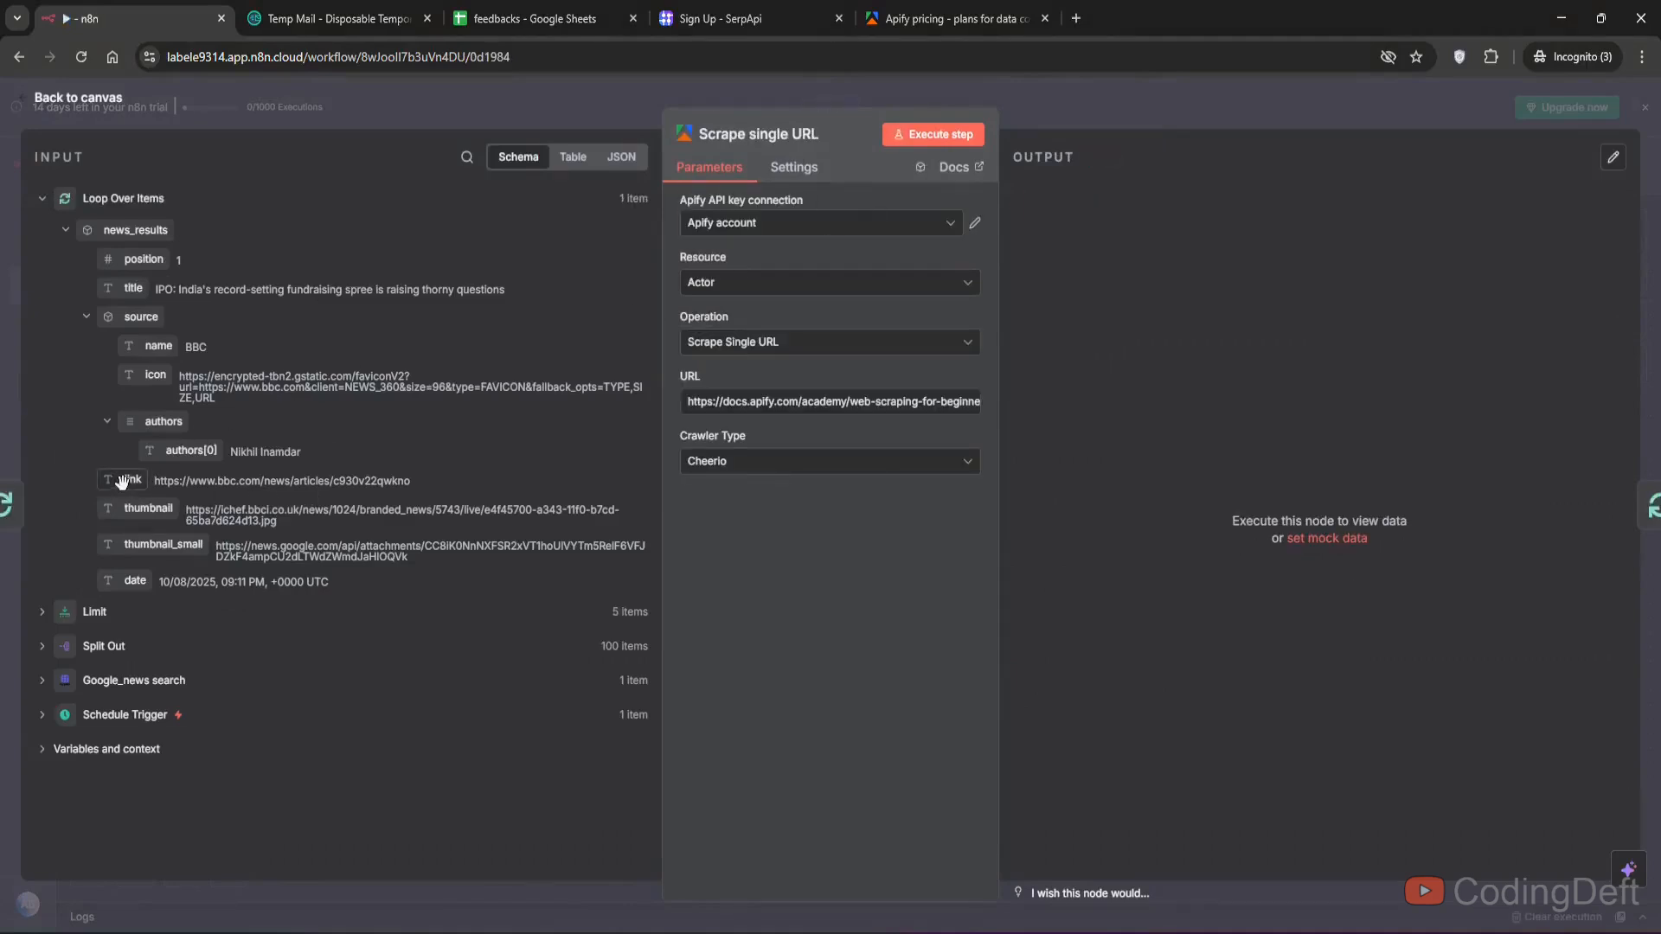
# - Map the news item's link field into the URL and set the Crawler Type to Playwright Firefox
pyautogui.moveTo(121, 481); pyautogui.dragTo(736, 401)
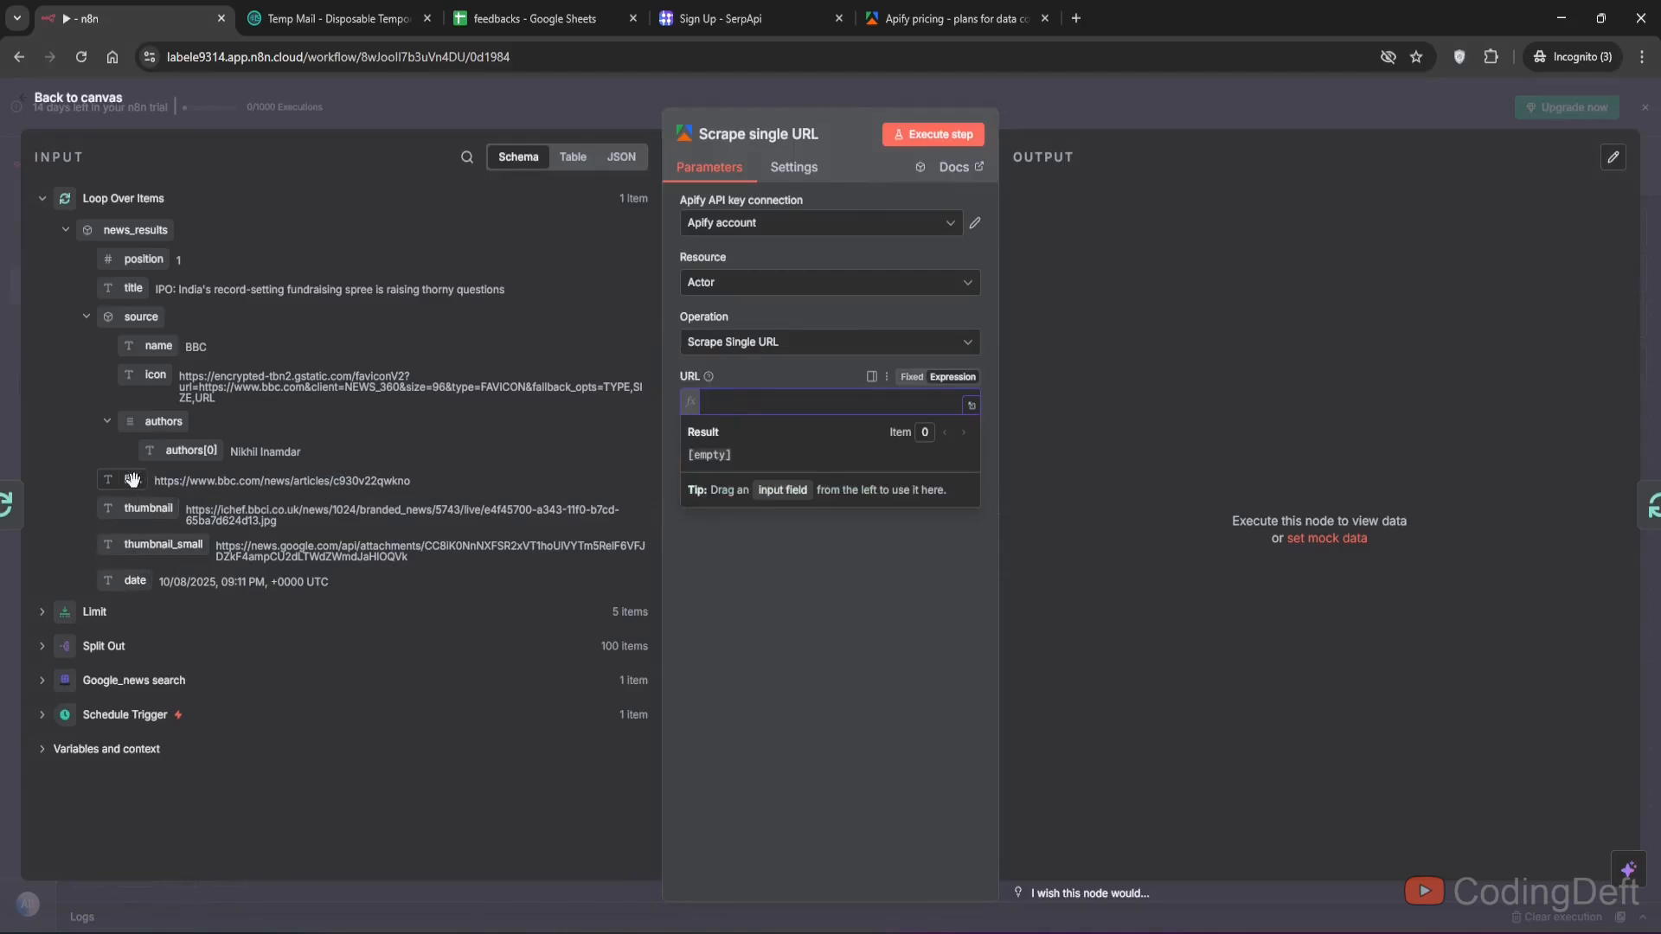
pyautogui.moveTo(132, 479); pyautogui.dragTo(737, 403)
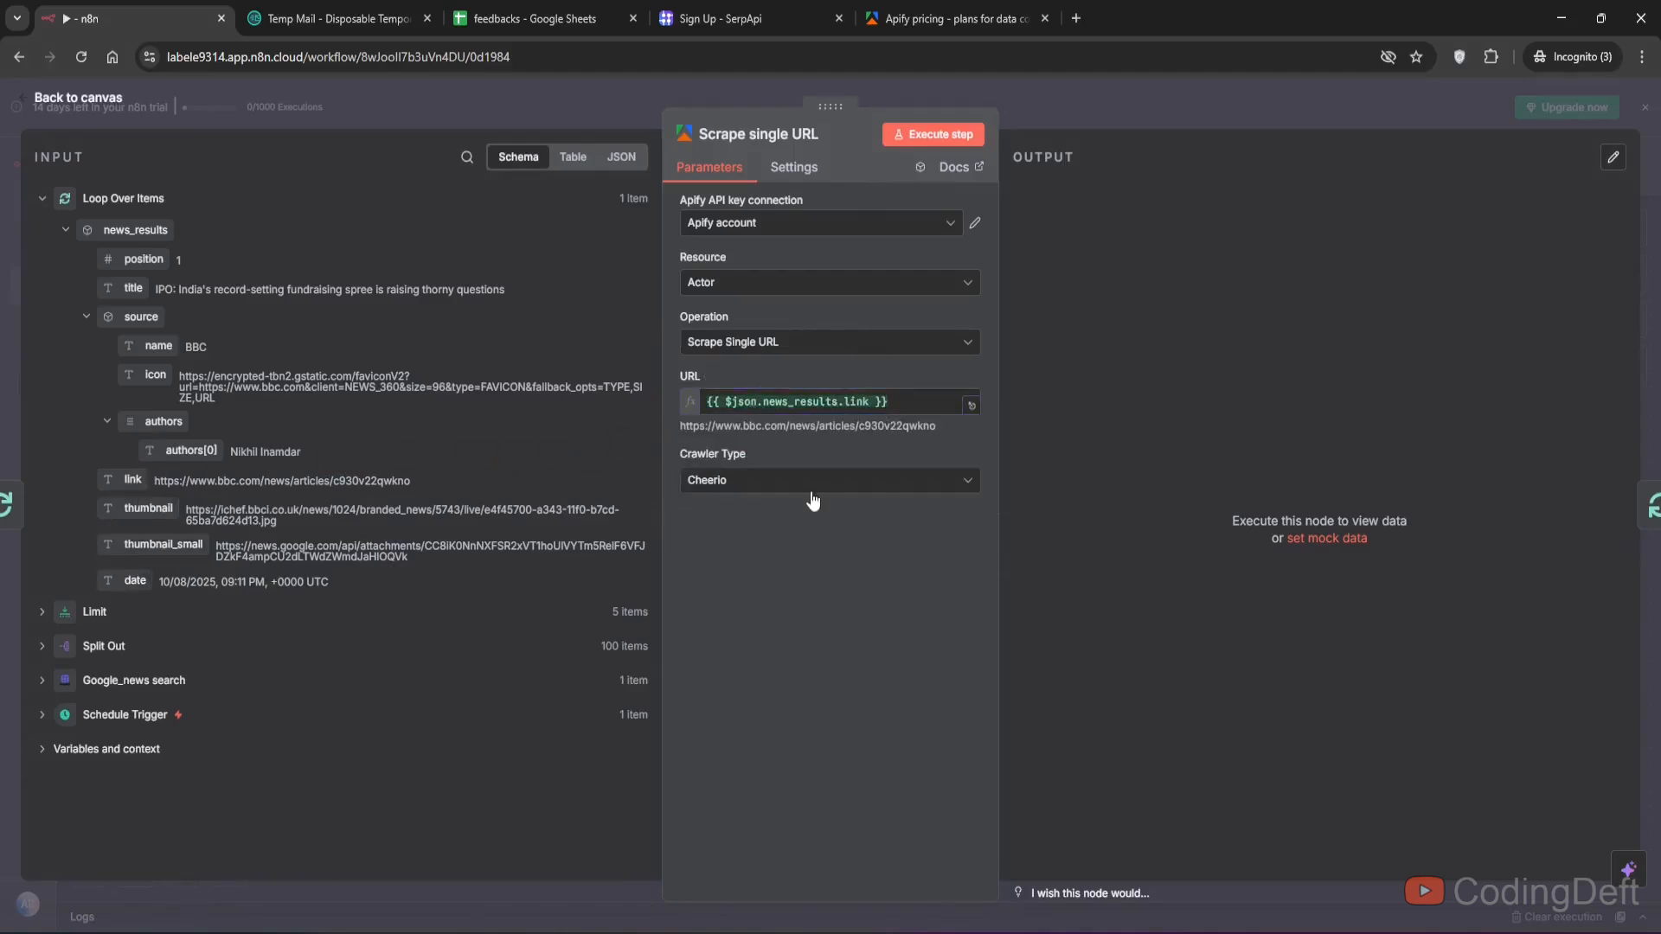
pyautogui.click(813, 484)
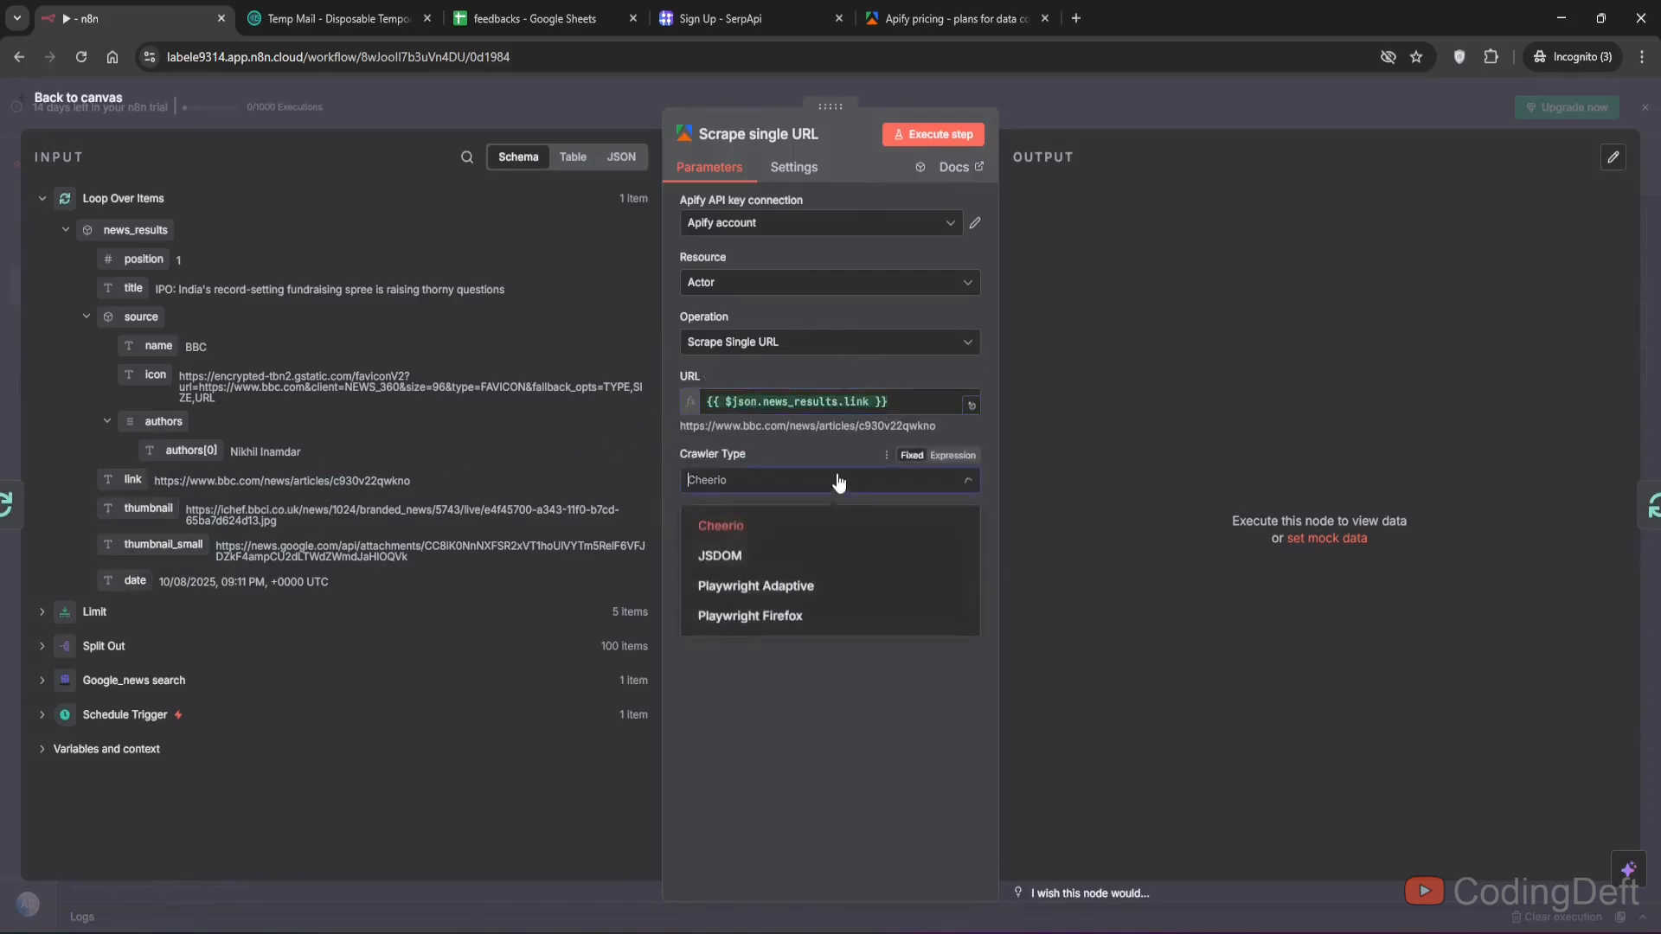
pyautogui.click(767, 619)
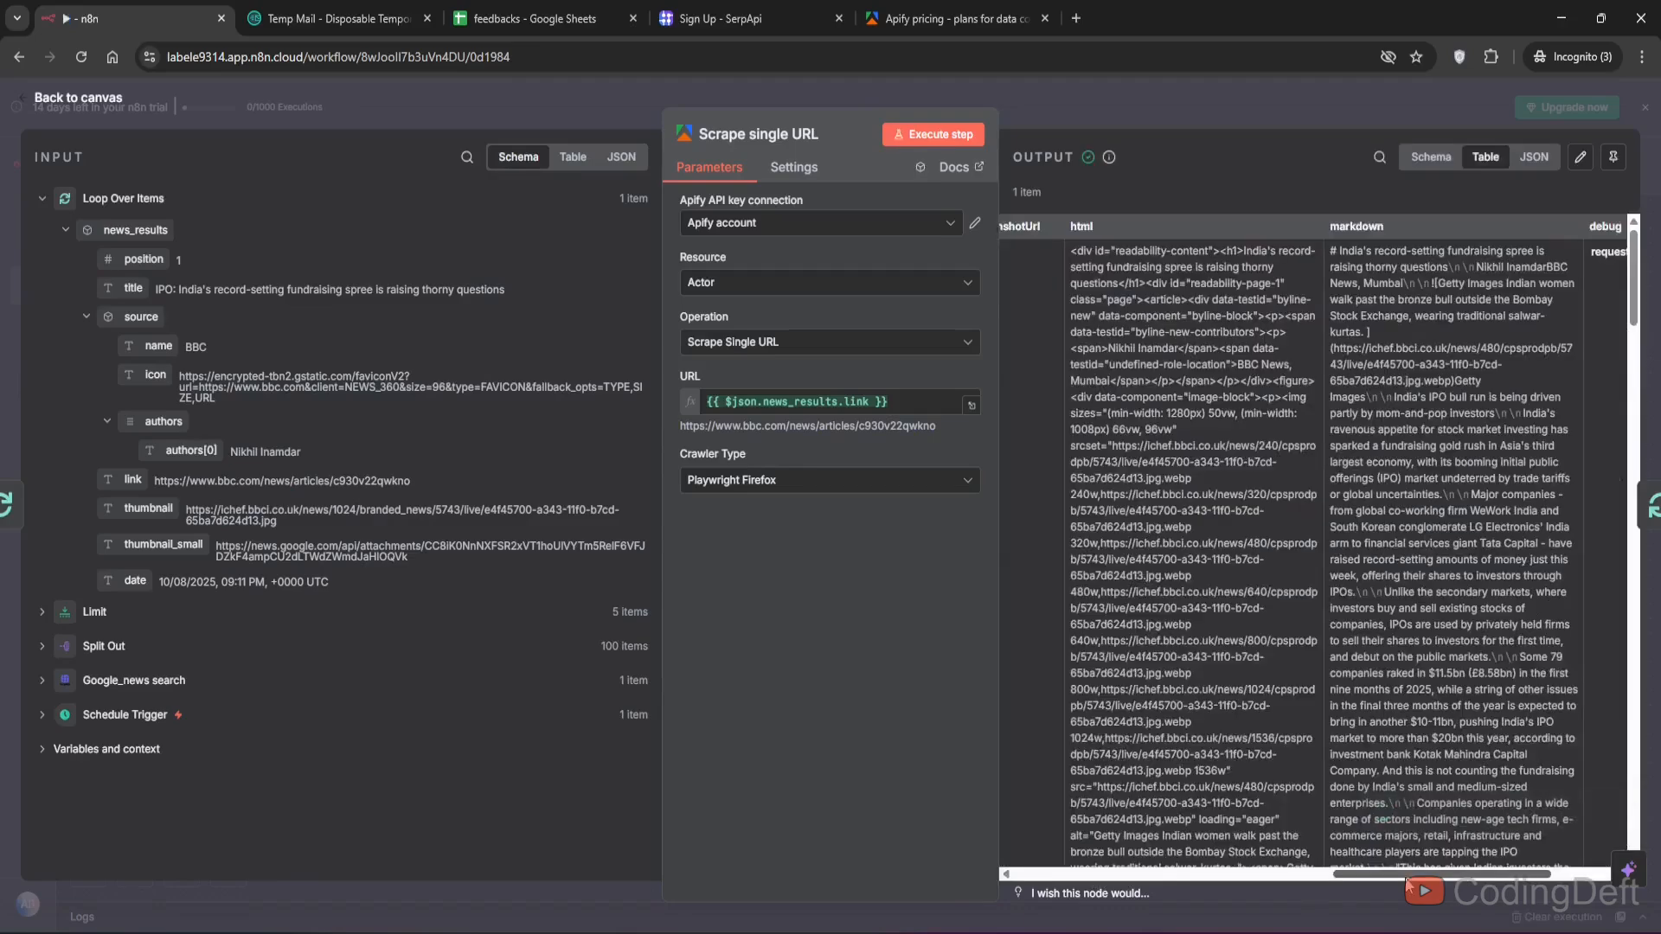
# - Inspect the scraped article output fields, including the html and markdown content
pyautogui.moveTo(1407, 877); pyautogui.dragTo(1466, 876)
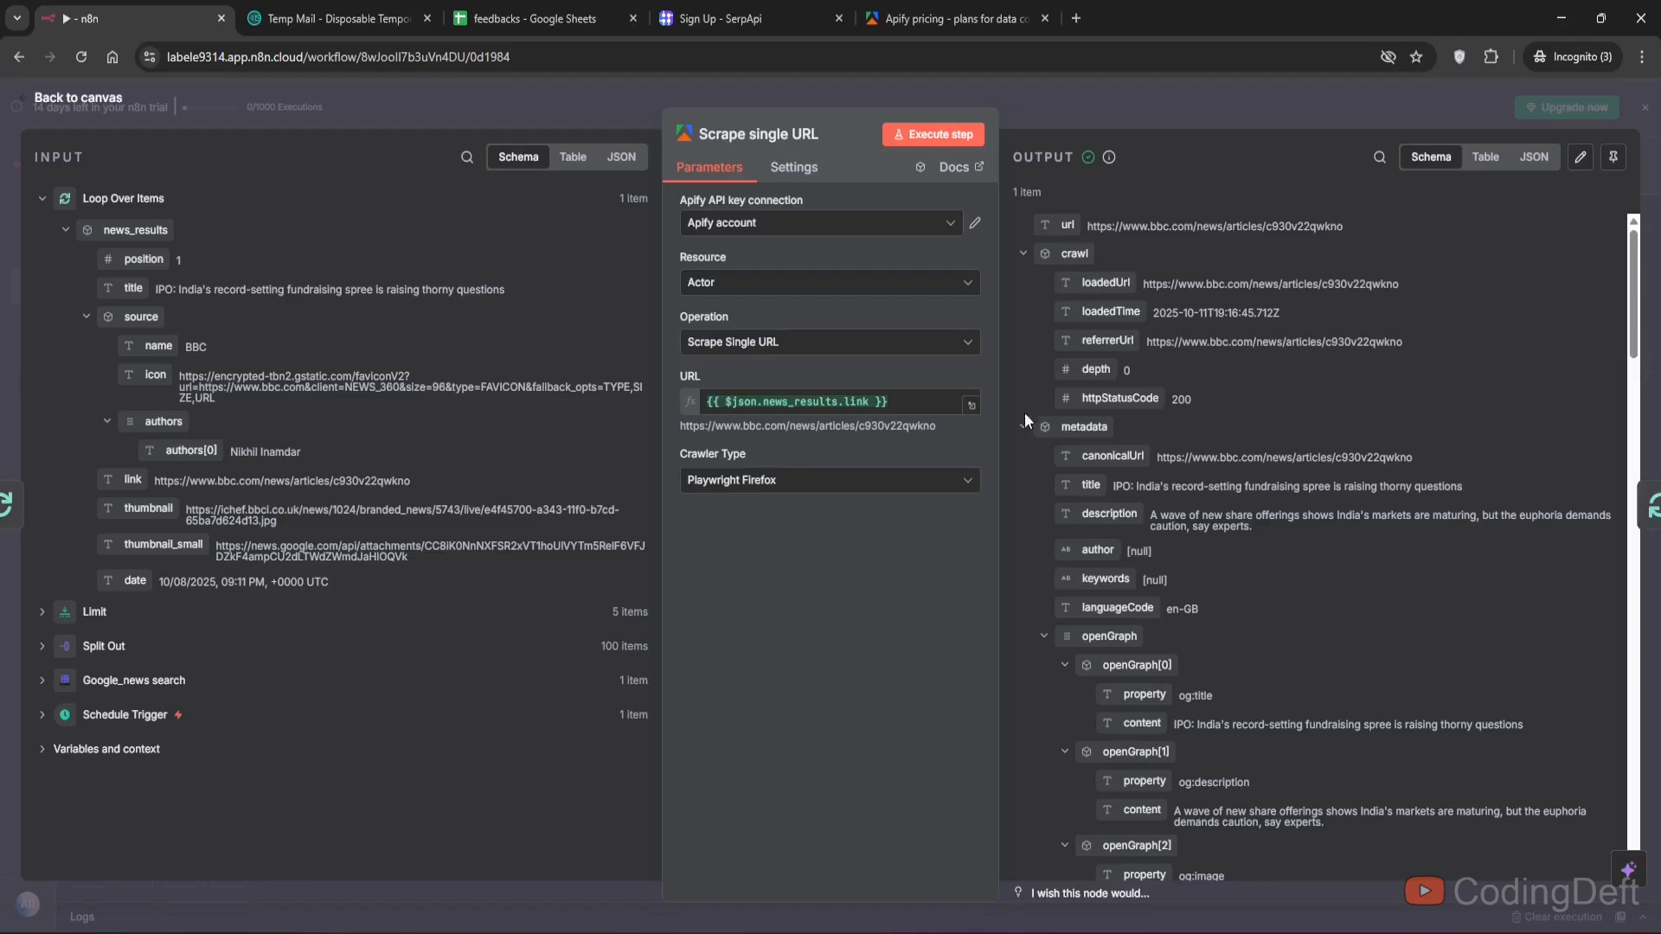
pyautogui.click(1021, 427)
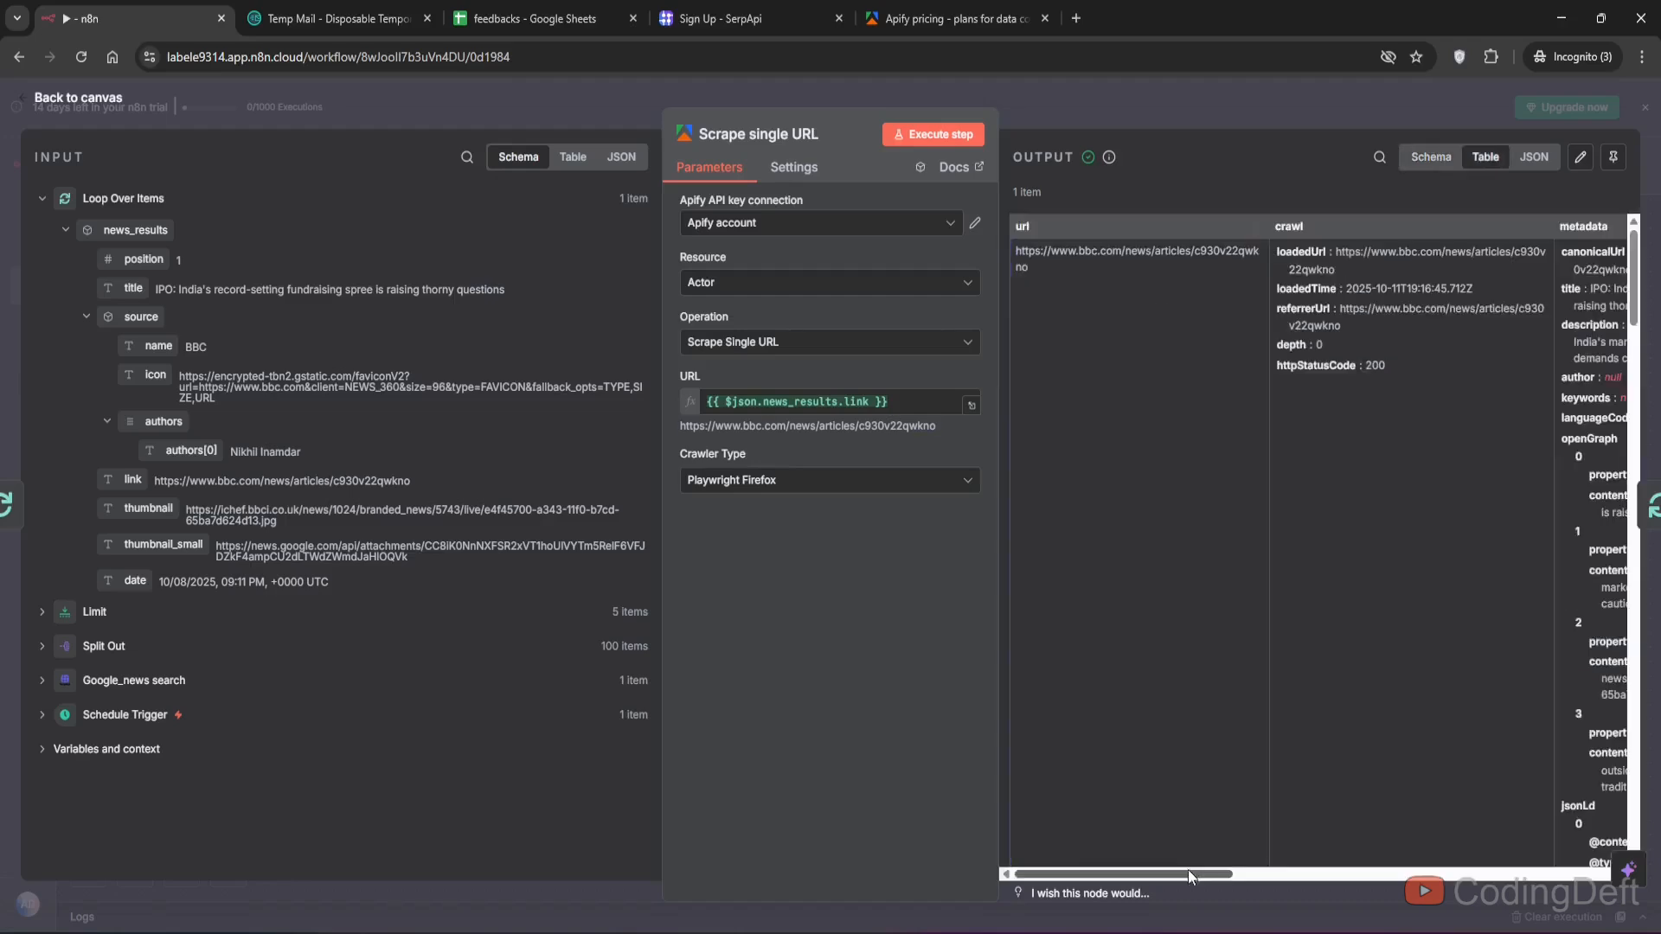
pyautogui.moveTo(1187, 869); pyautogui.dragTo(1570, 877)
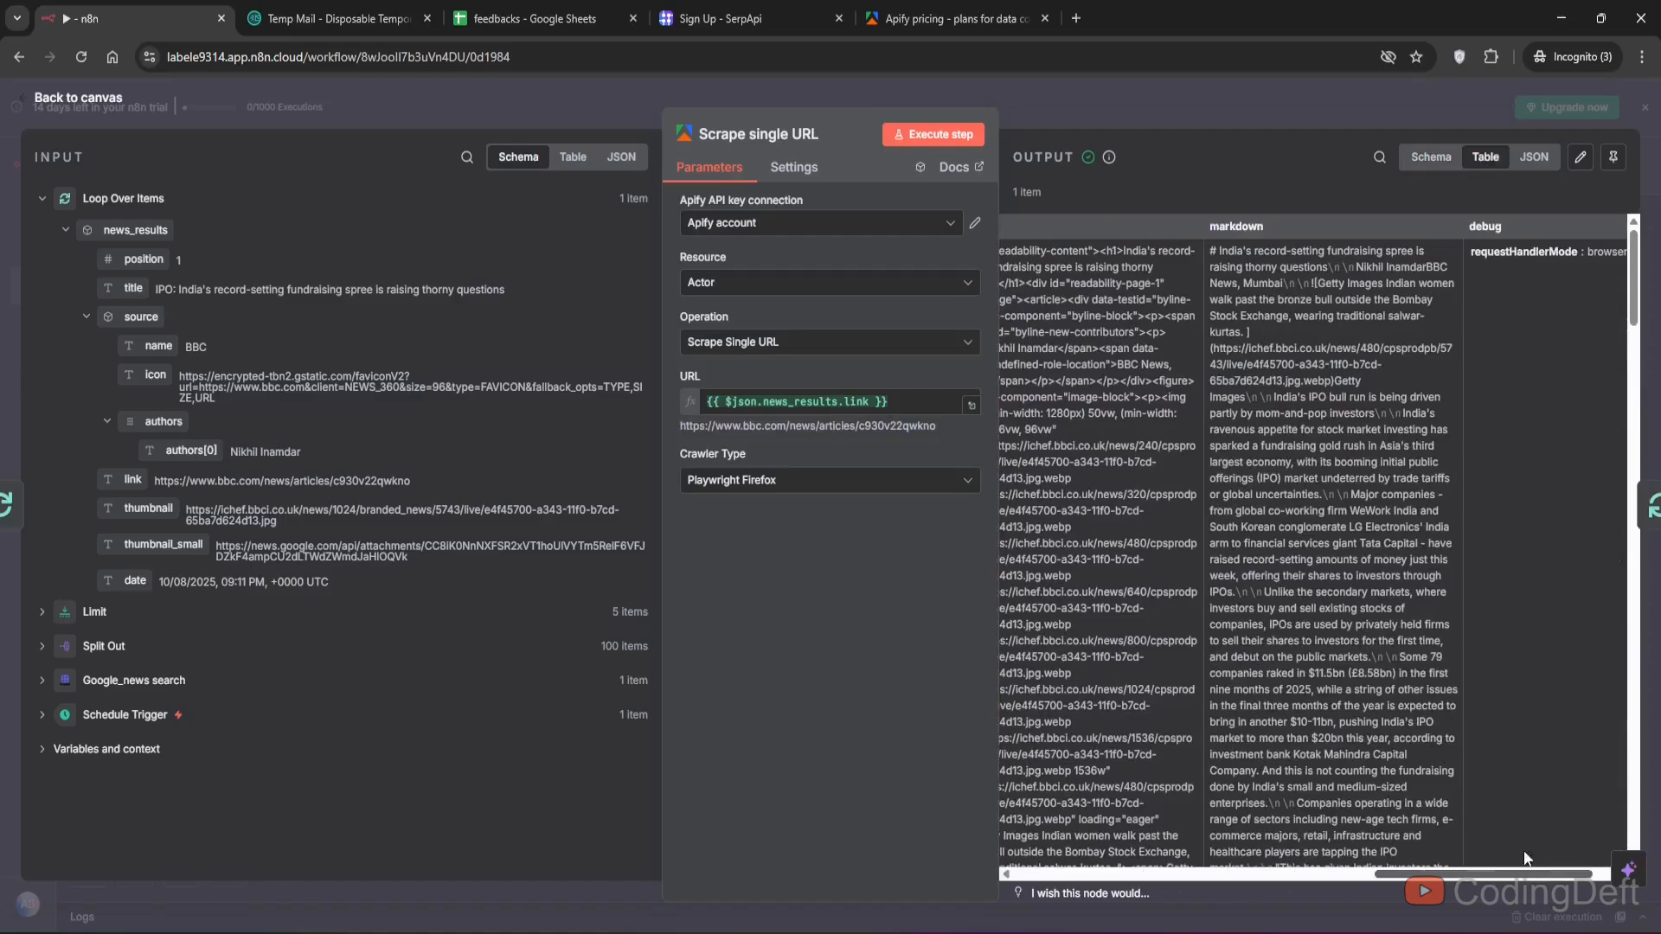
pyautogui.scroll(-3, 1362, 576)
pyautogui.scroll(-3, 1362, 575)
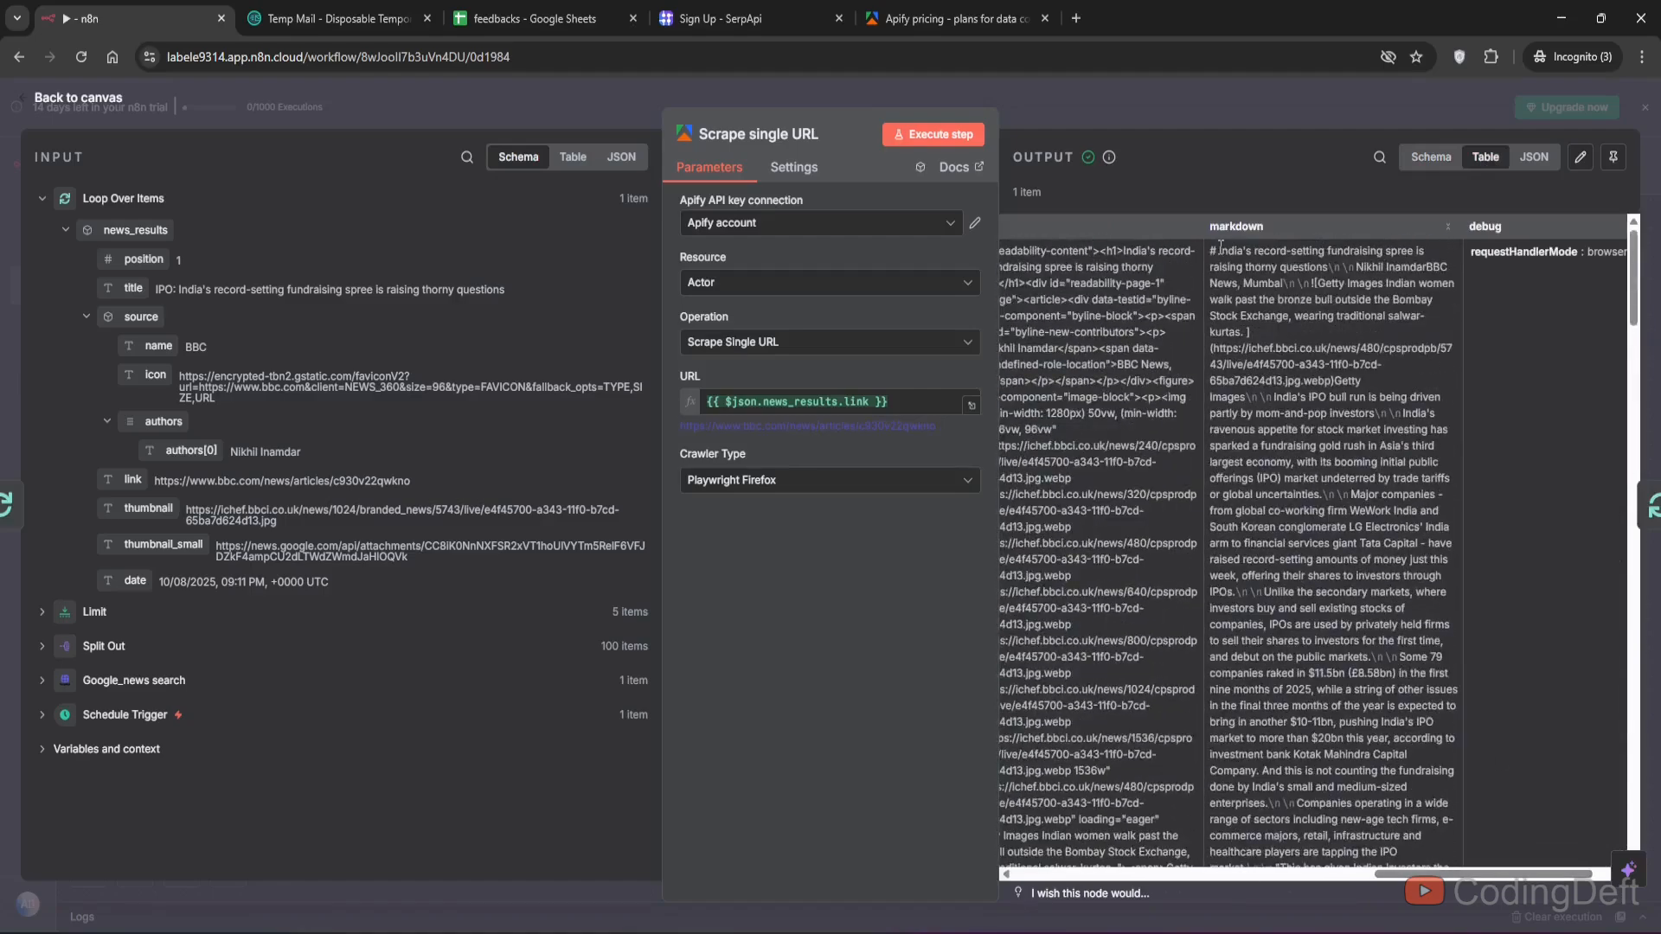
pyautogui.scroll(-3, 1241, 318)
pyautogui.scroll(-10, 1242, 319)
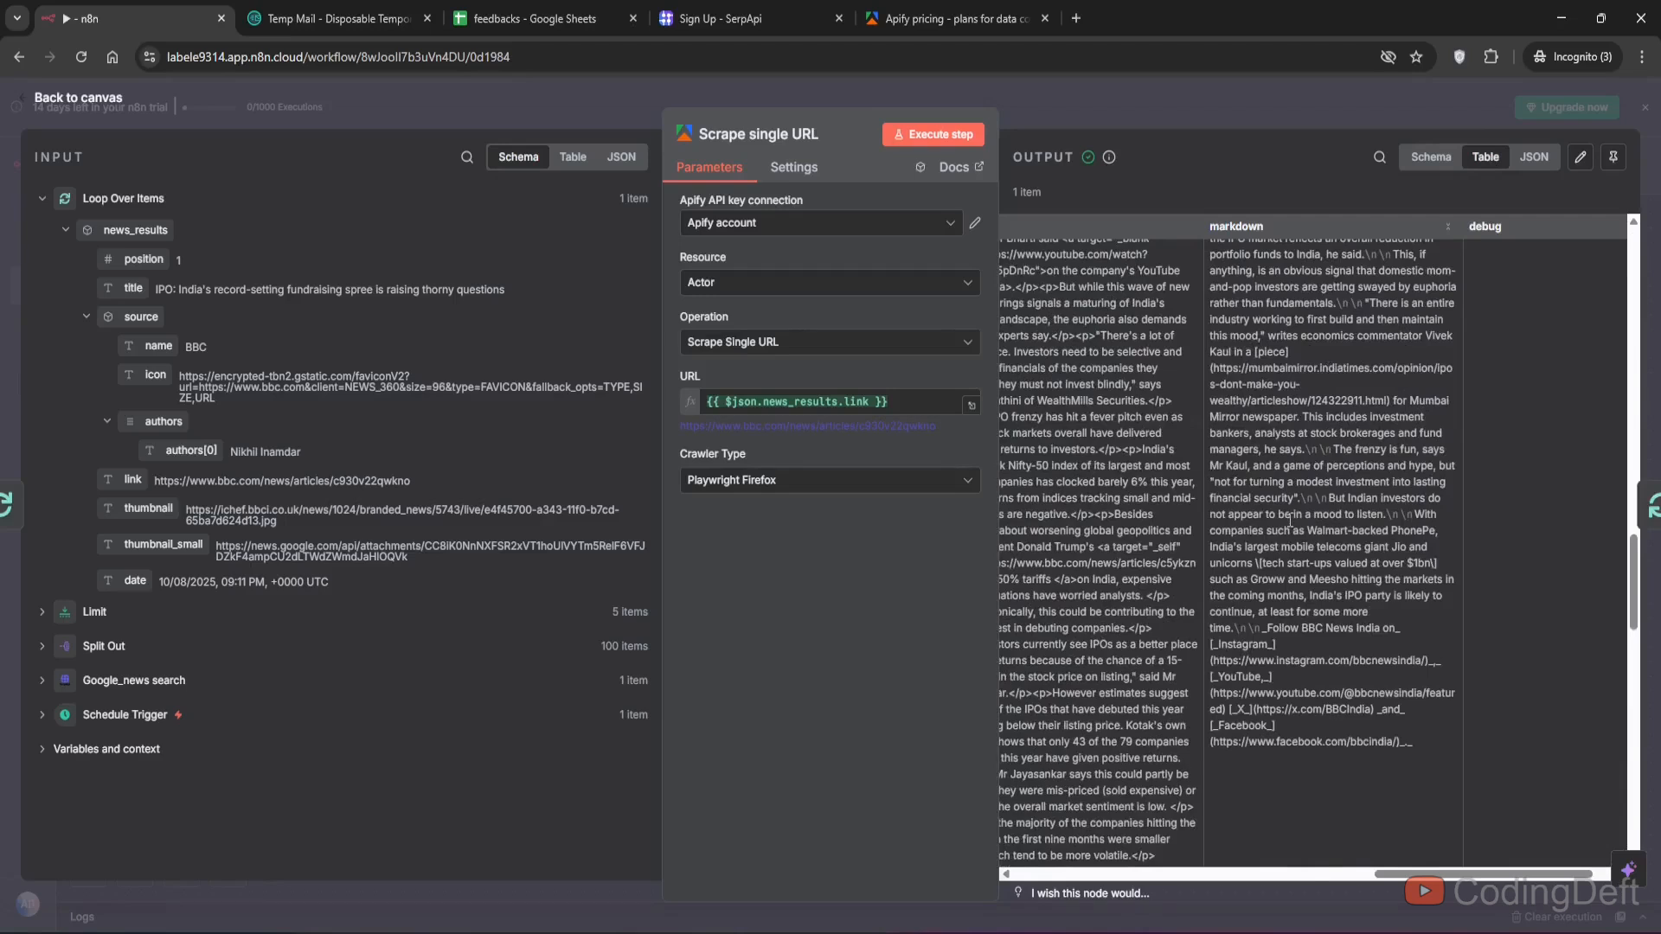
# - Add an Aggregate node to the Loop Over Items node's done output
pyautogui.click(65, 101)
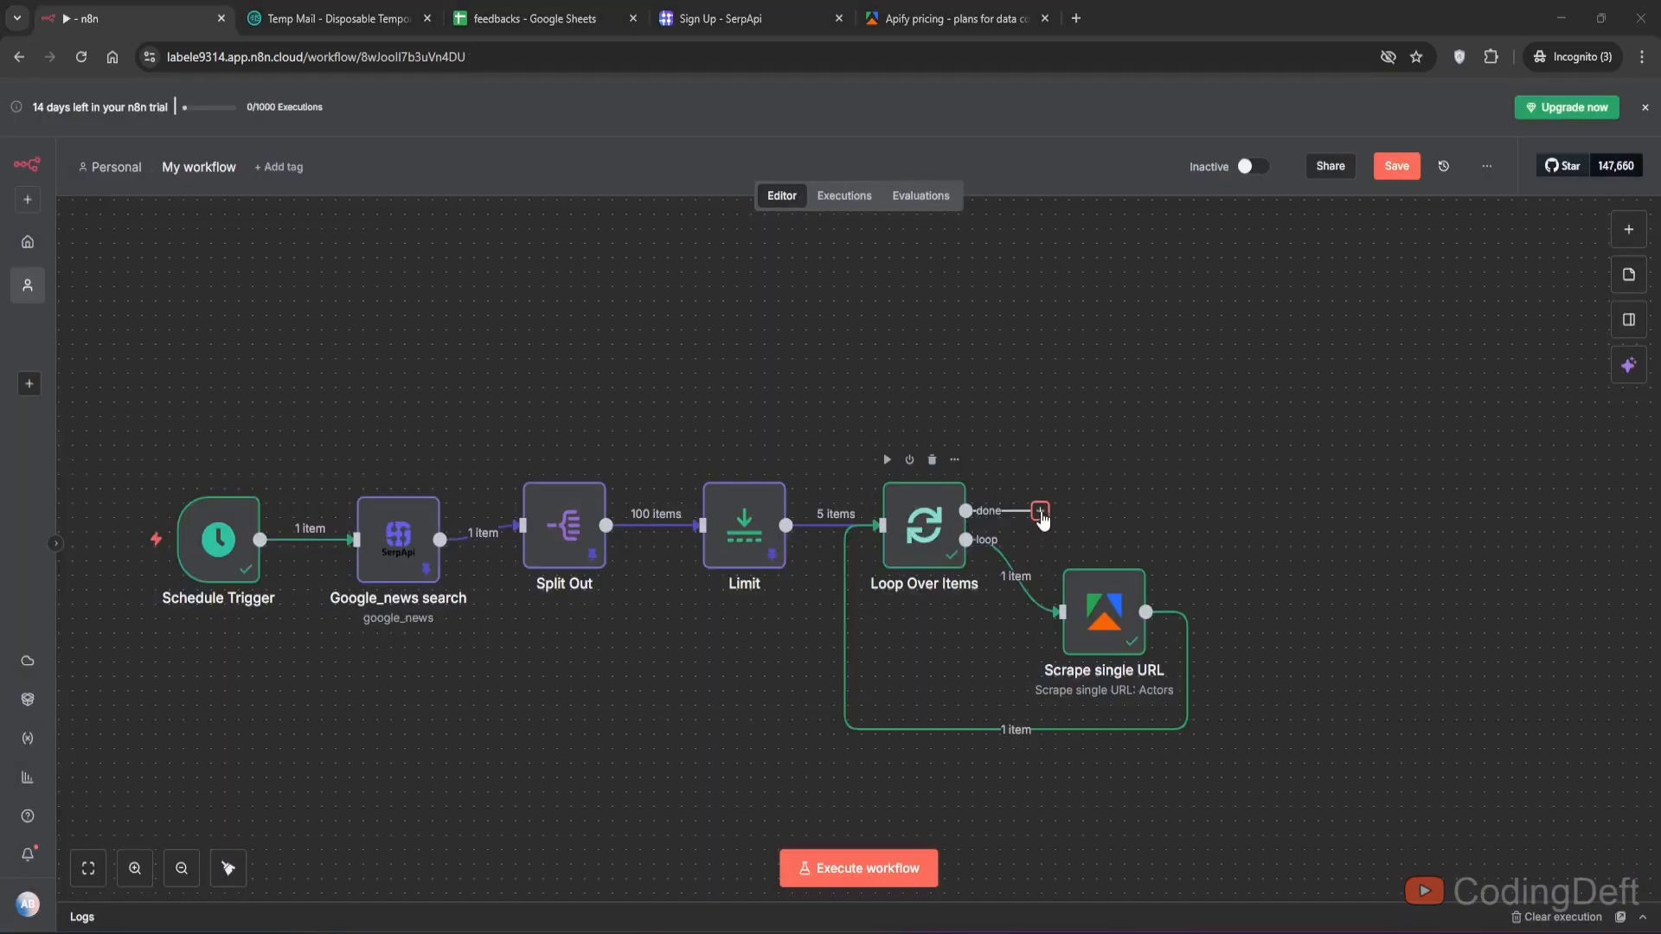
pyautogui.click(1040, 512)
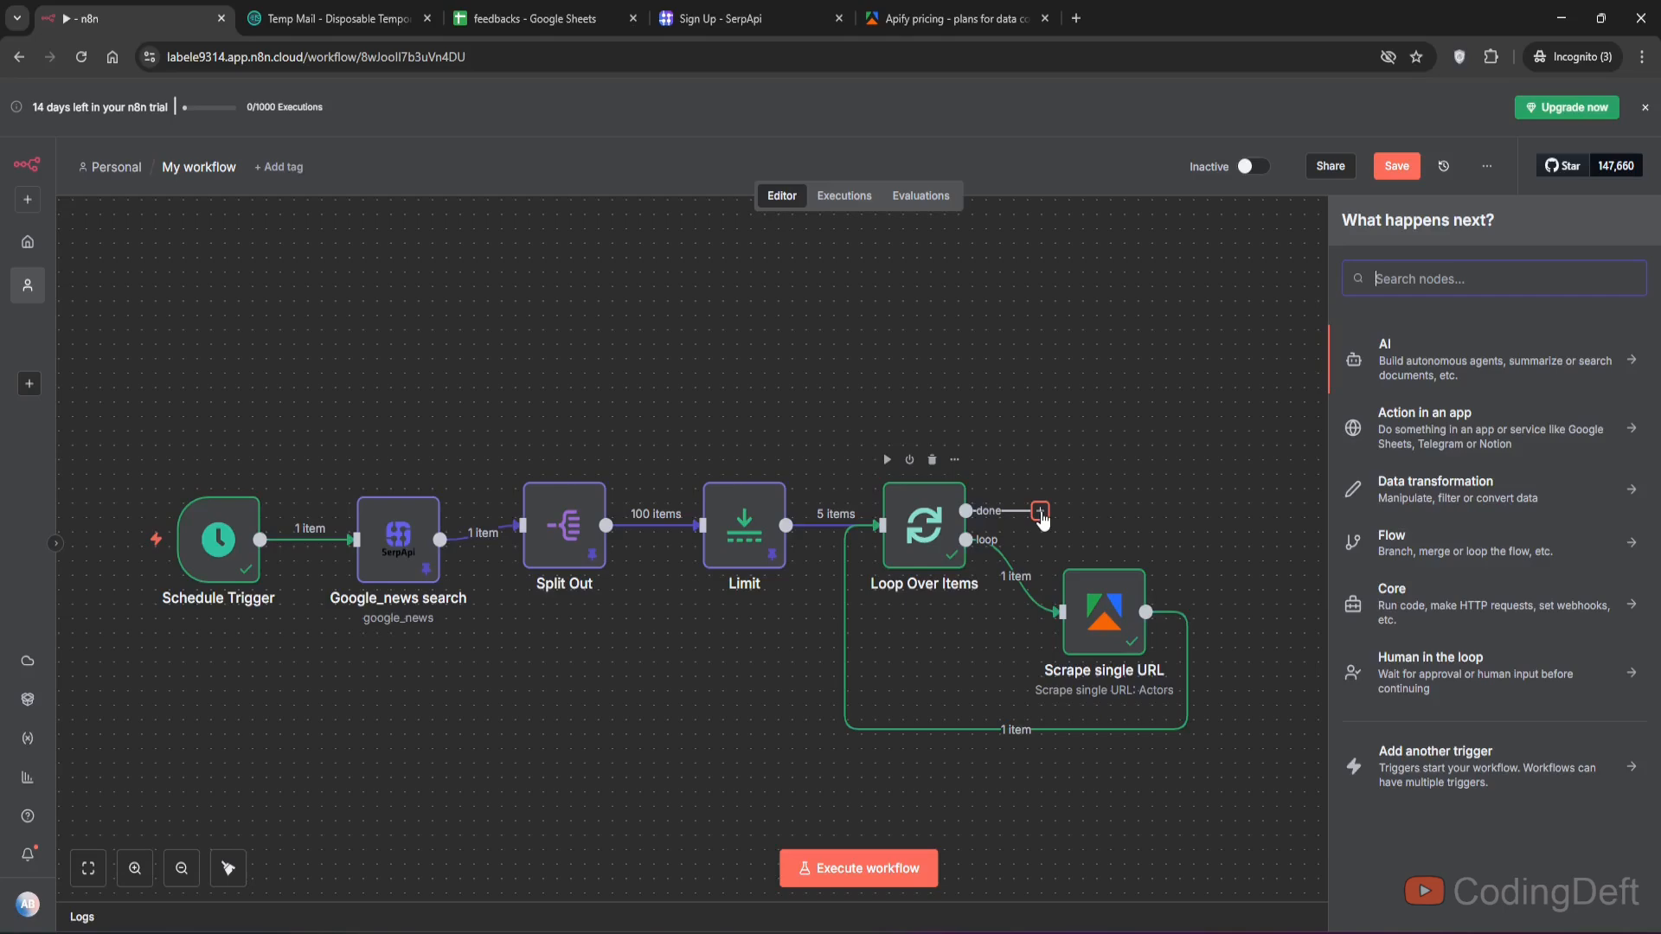
pyautogui.write('ag')
pyautogui.click(1427, 401)
pyautogui.scroll(-2, 267, 583)
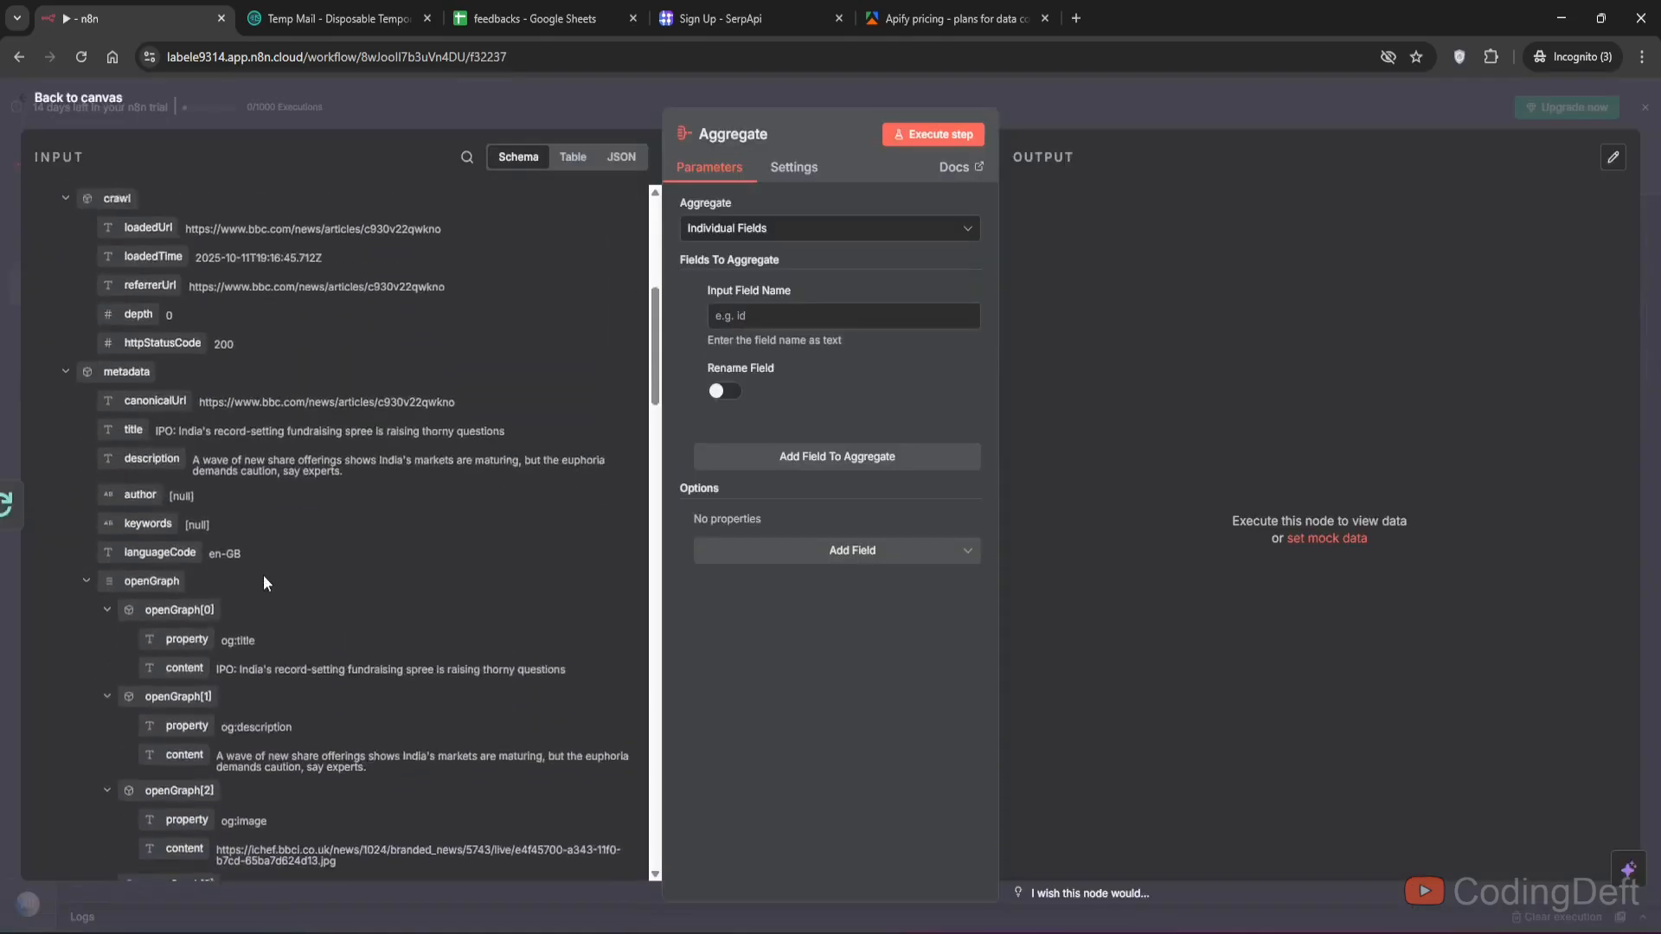
pyautogui.press('Escape')
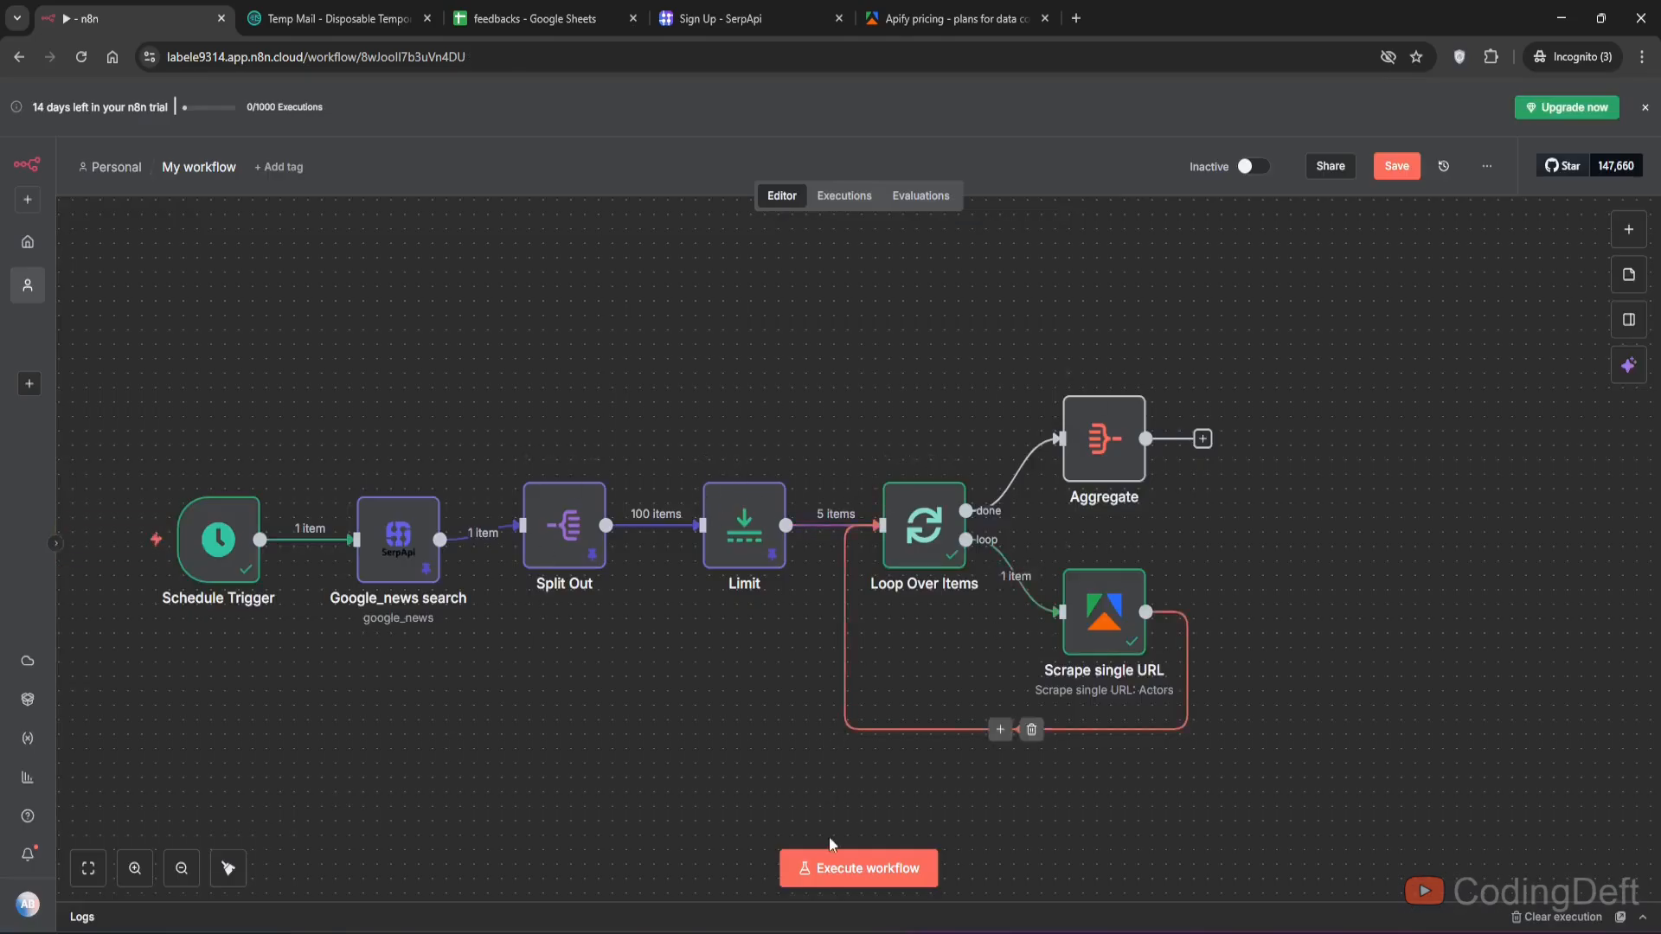
# - Execute the workflow and pin the Scrape single URL node's output data
pyautogui.click(833, 865)
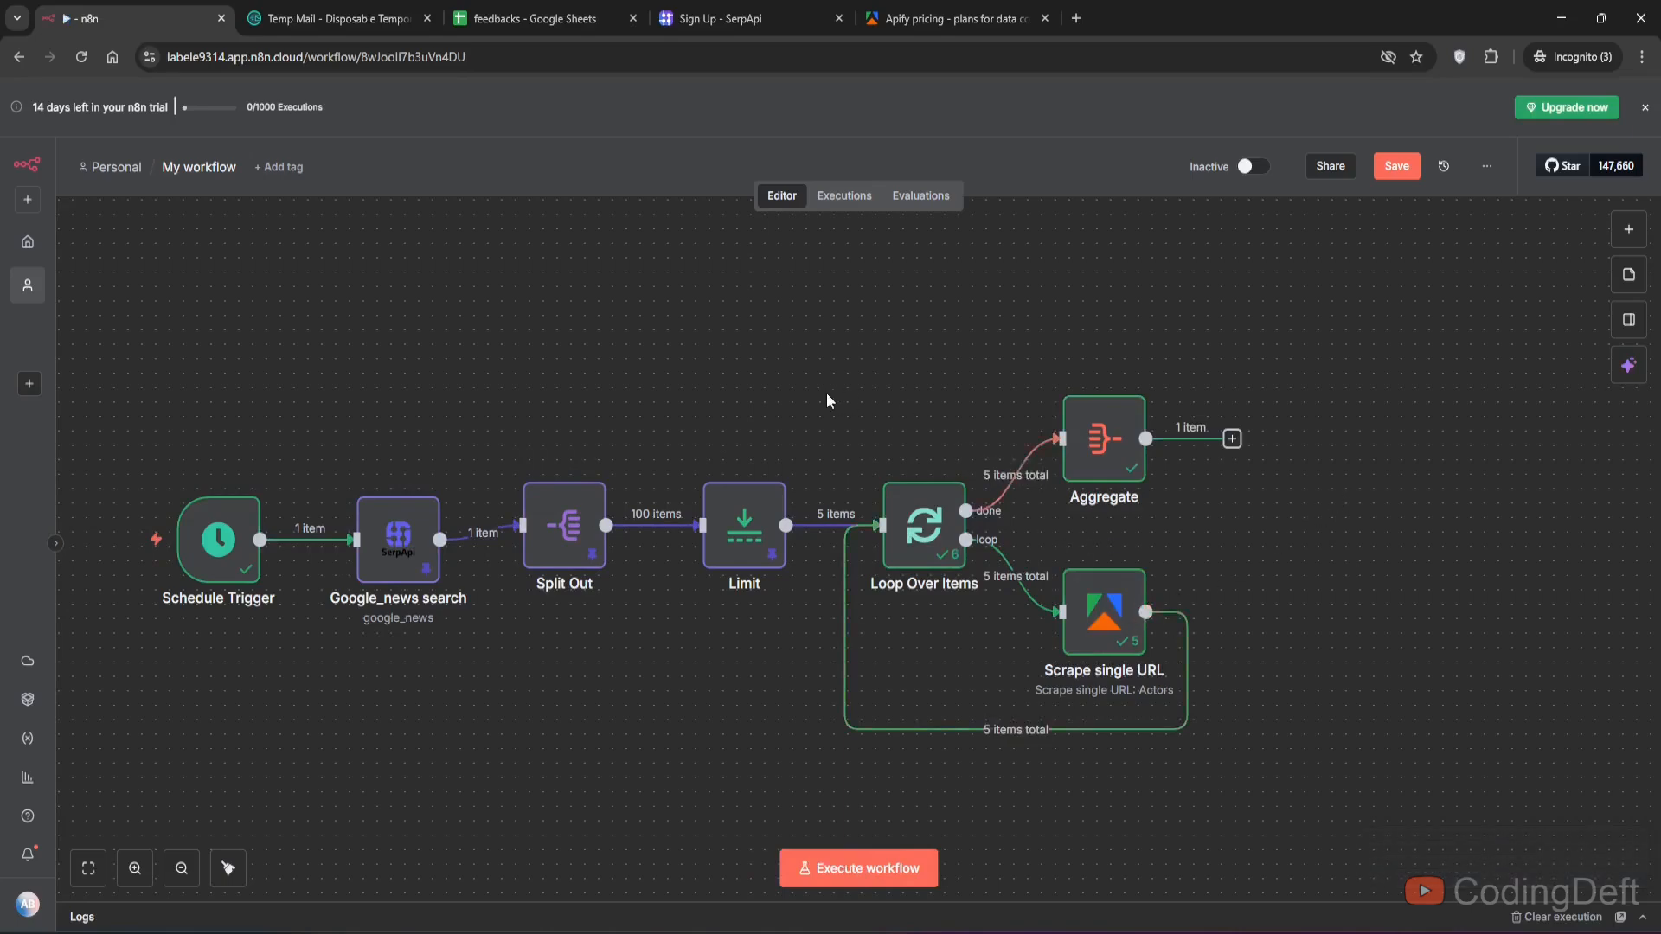
pyautogui.click(1103, 616)
pyautogui.press('p')
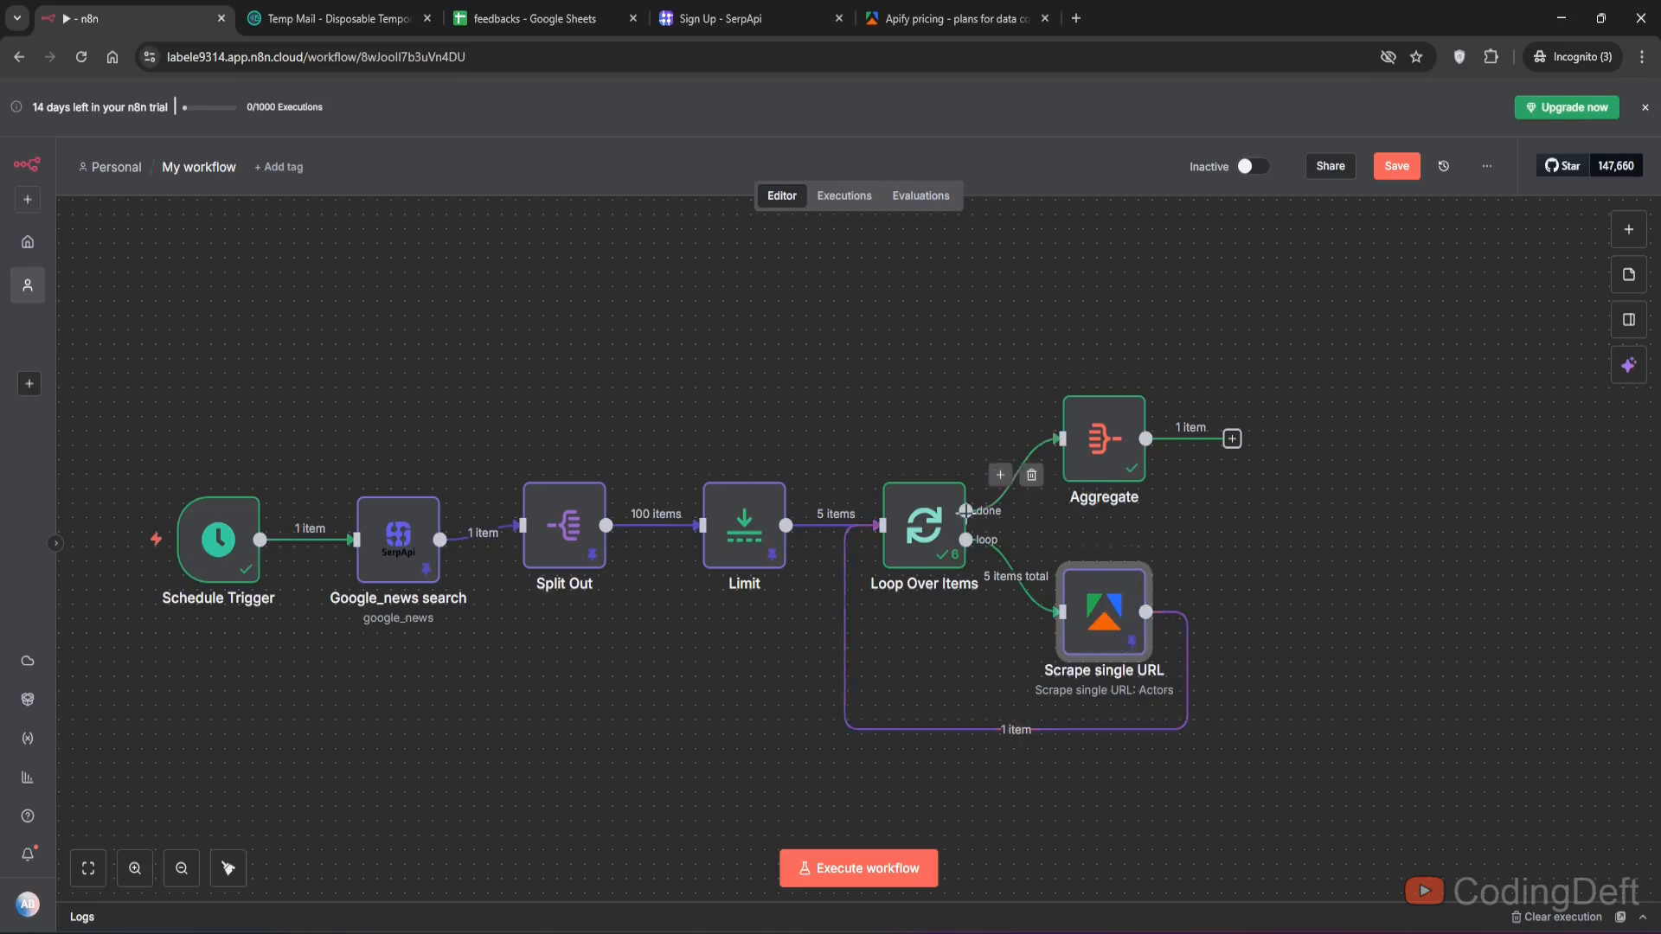
# - In the Aggregate node, aggregate the markdown and url fields from the loop input
pyautogui.click(922, 553)
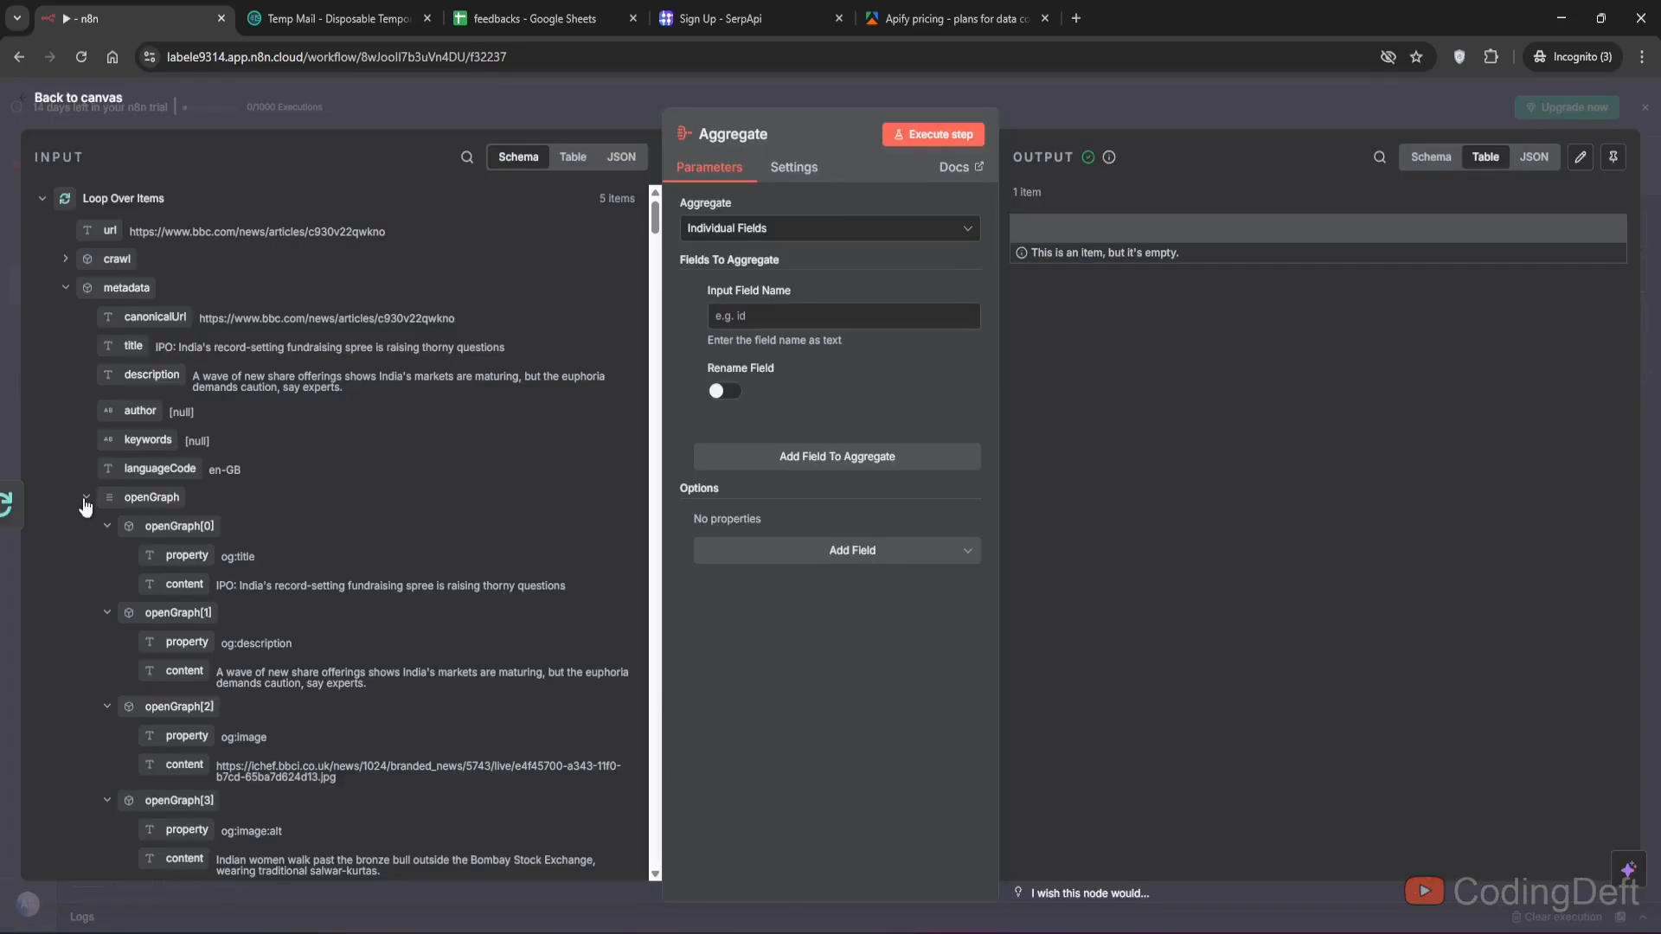
pyautogui.click(85, 498)
pyautogui.click(86, 526)
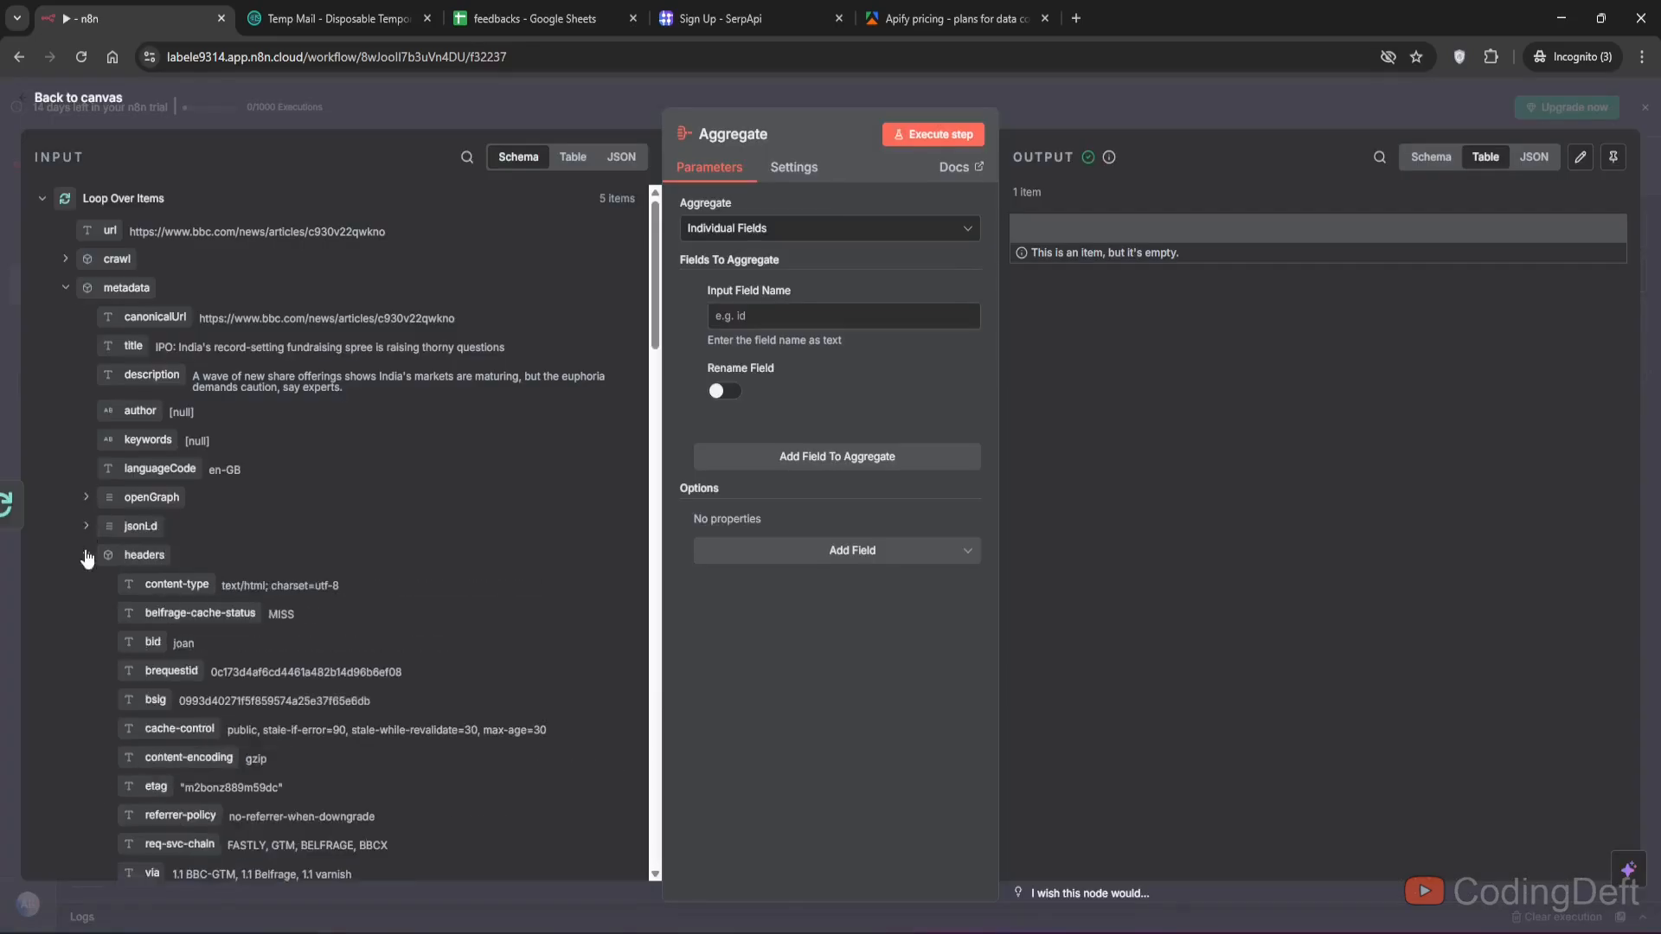
pyautogui.click(85, 555)
pyautogui.moveTo(110, 702); pyautogui.dragTo(775, 318)
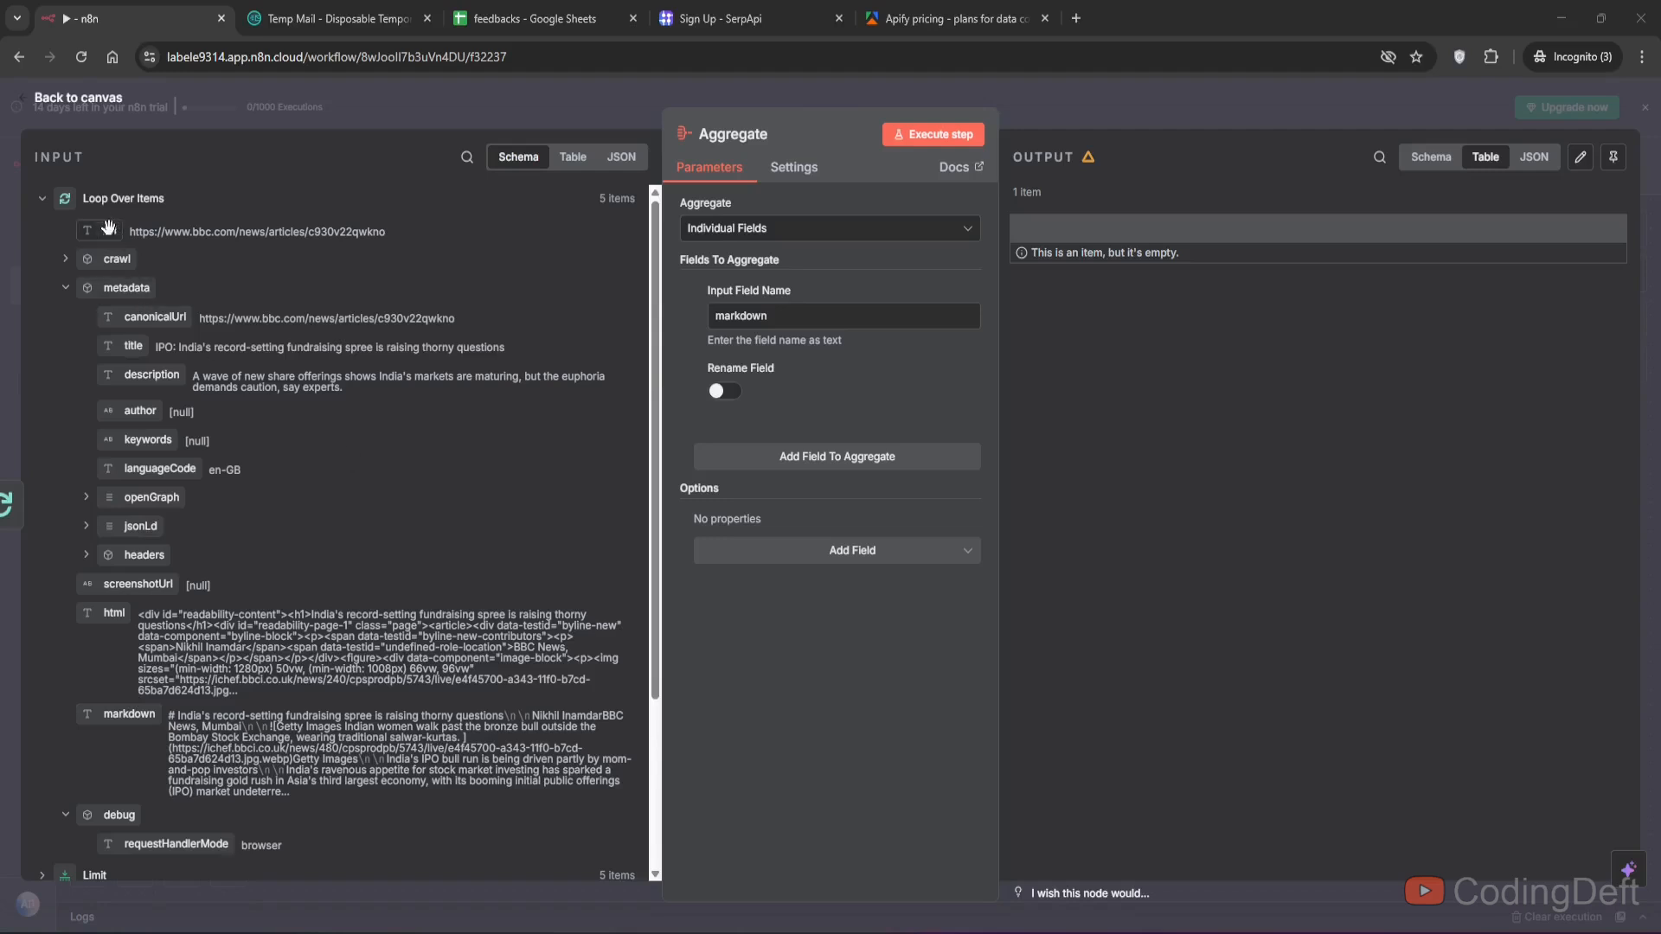
pyautogui.moveTo(110, 230); pyautogui.dragTo(815, 455)
pyautogui.click(811, 456)
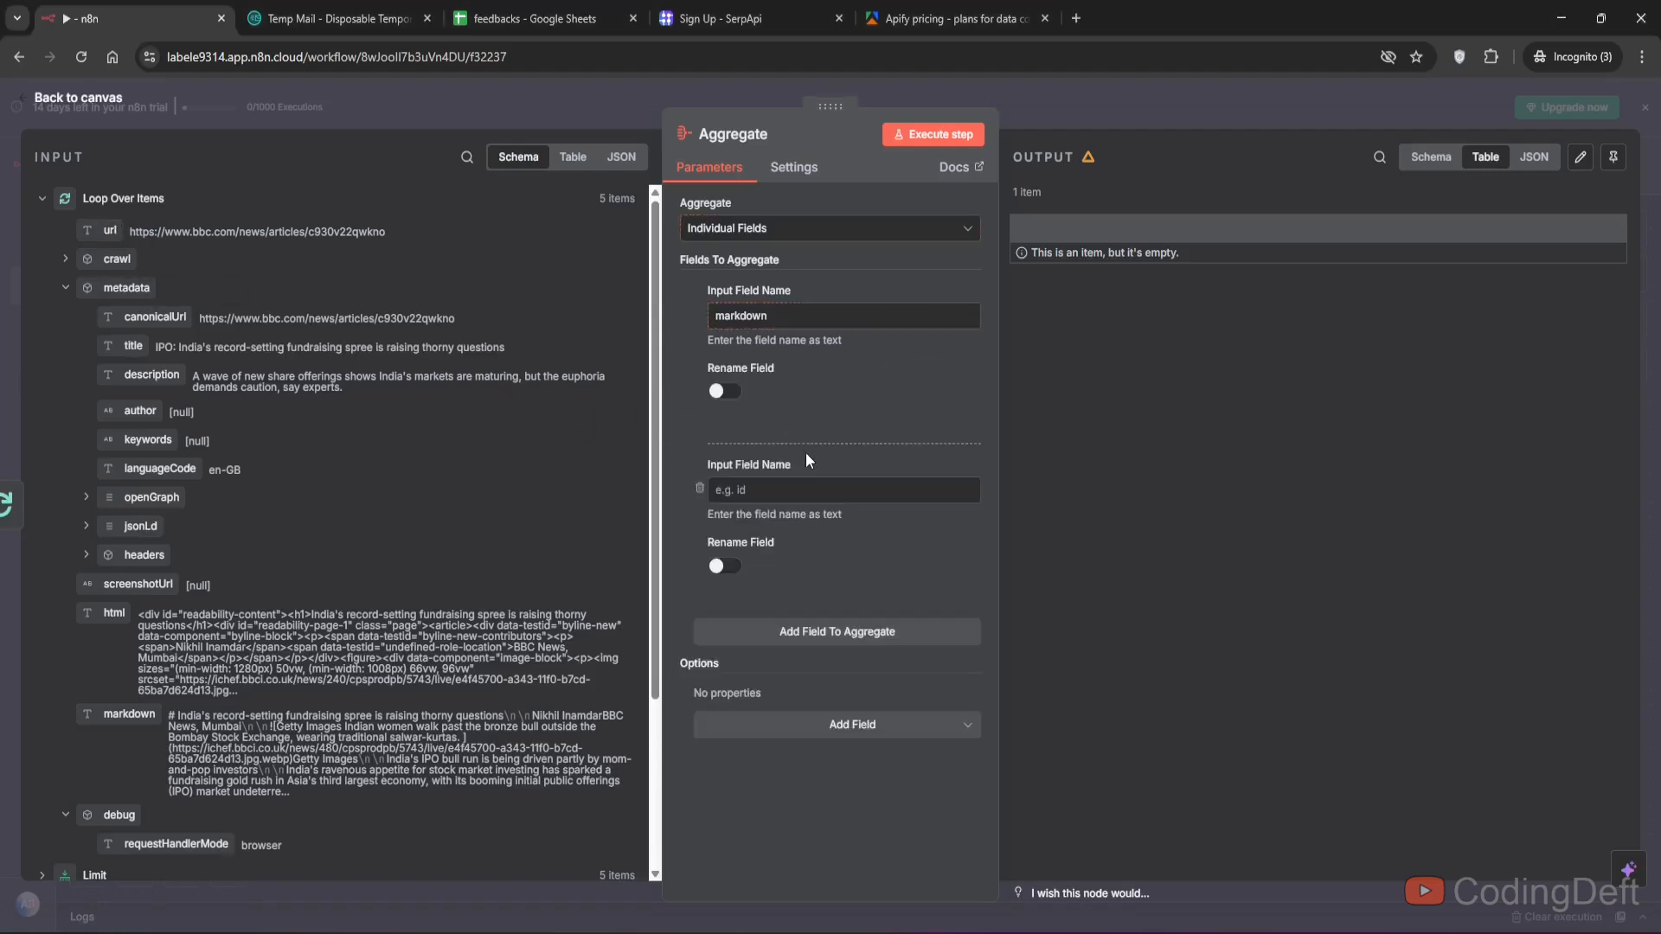
pyautogui.moveTo(105, 232); pyautogui.dragTo(727, 490)
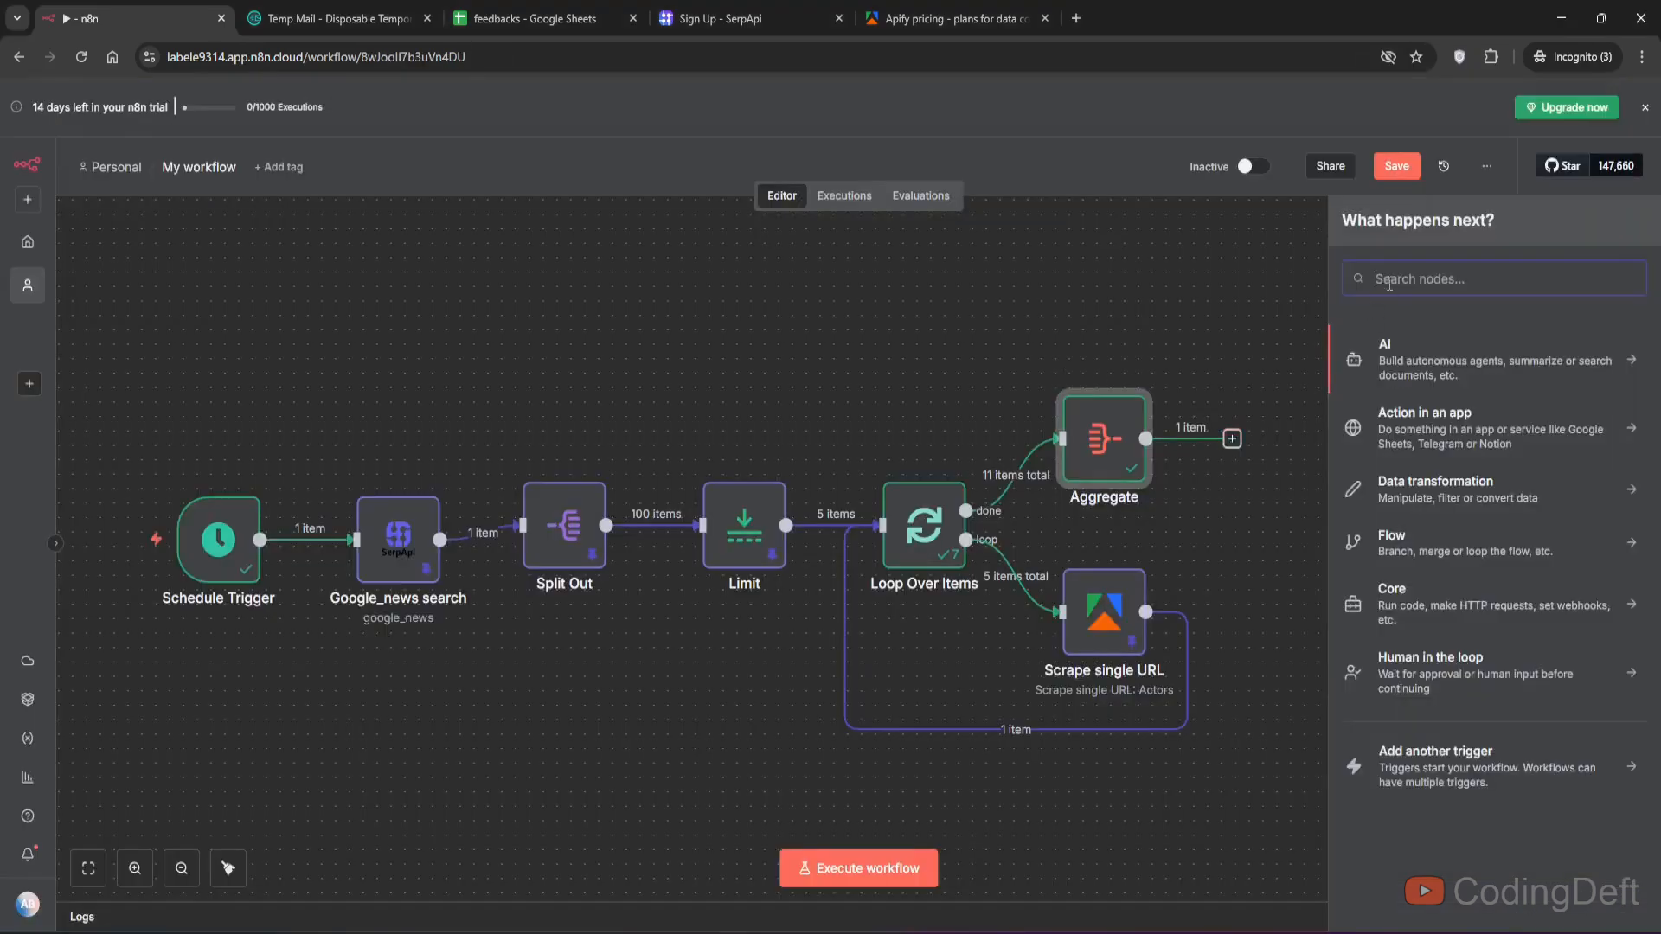
# - Search the node list for open ai and then for groq models
pyautogui.write('open ai')
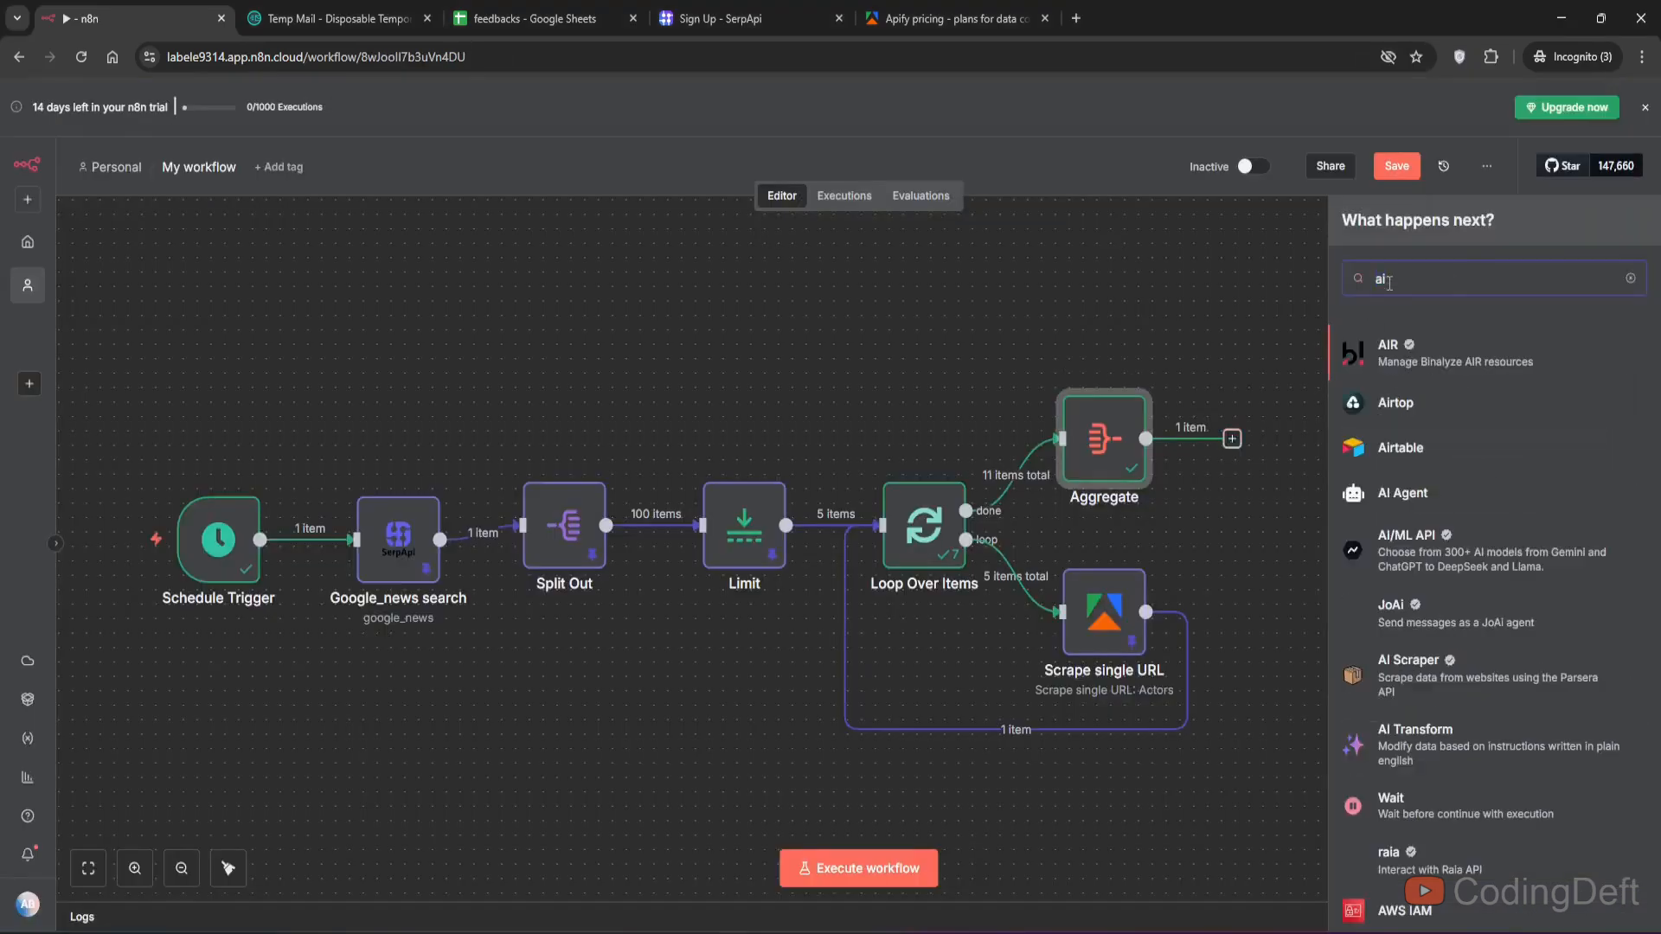
pyautogui.hotkey('ctrl', 'a')
pyautogui.press('BackSpace')
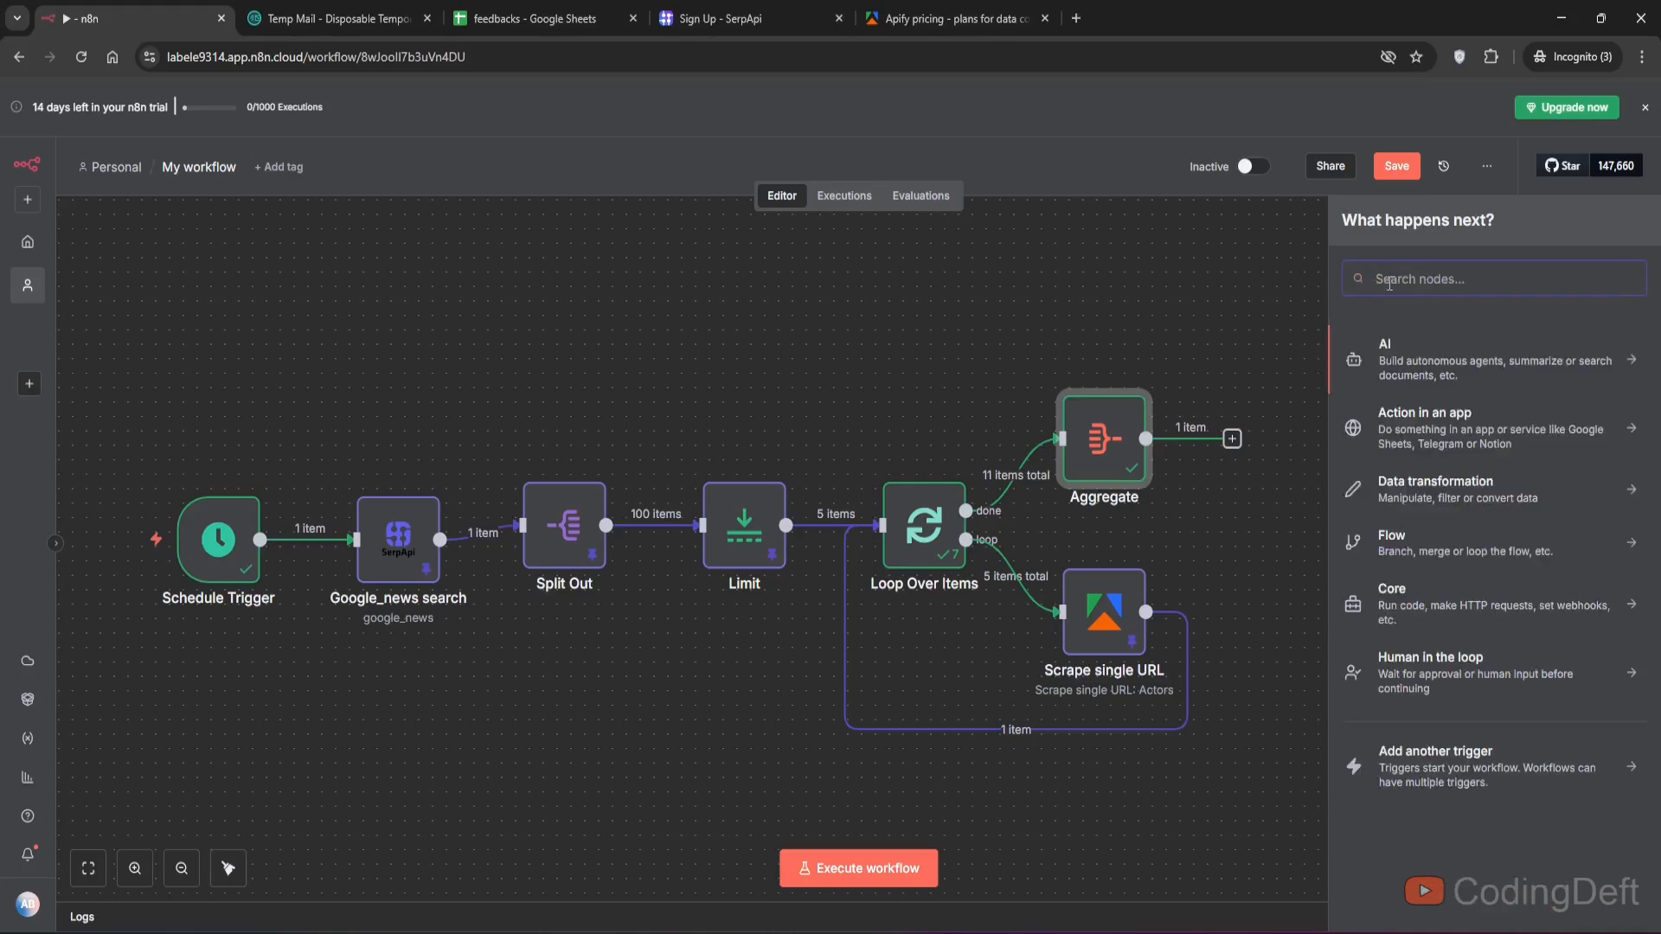
pyautogui.write('groq')
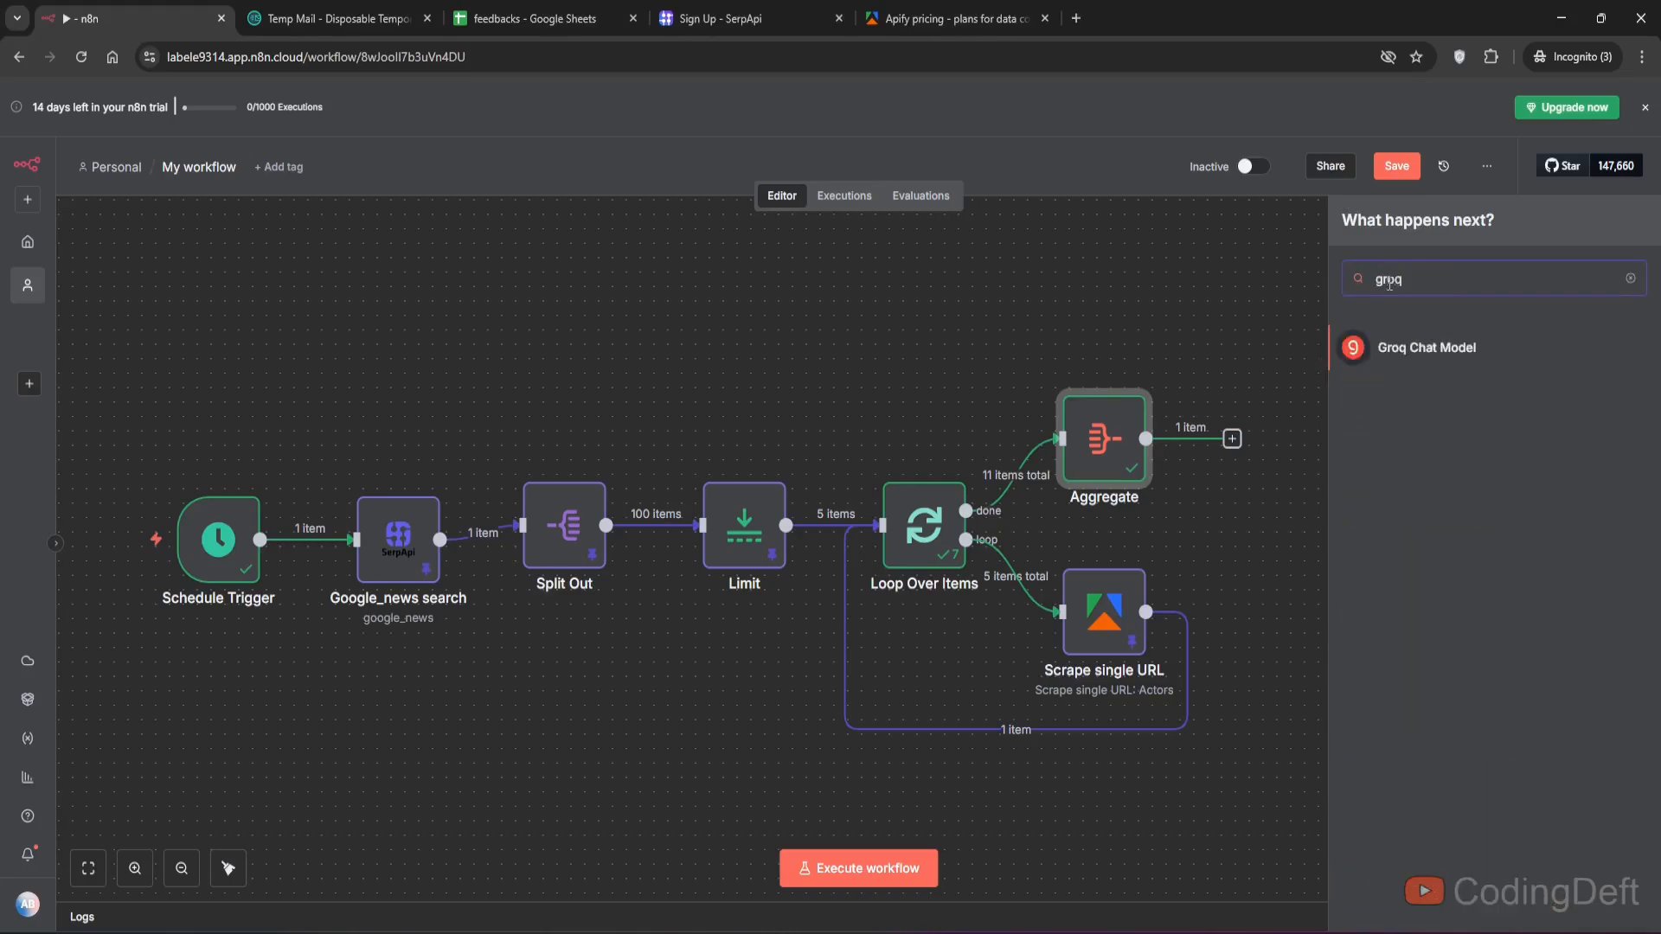
# - Open a new browser tab, search Google for groqcloud, and close the tab
pyautogui.click(1075, 16)
pyautogui.write('g')
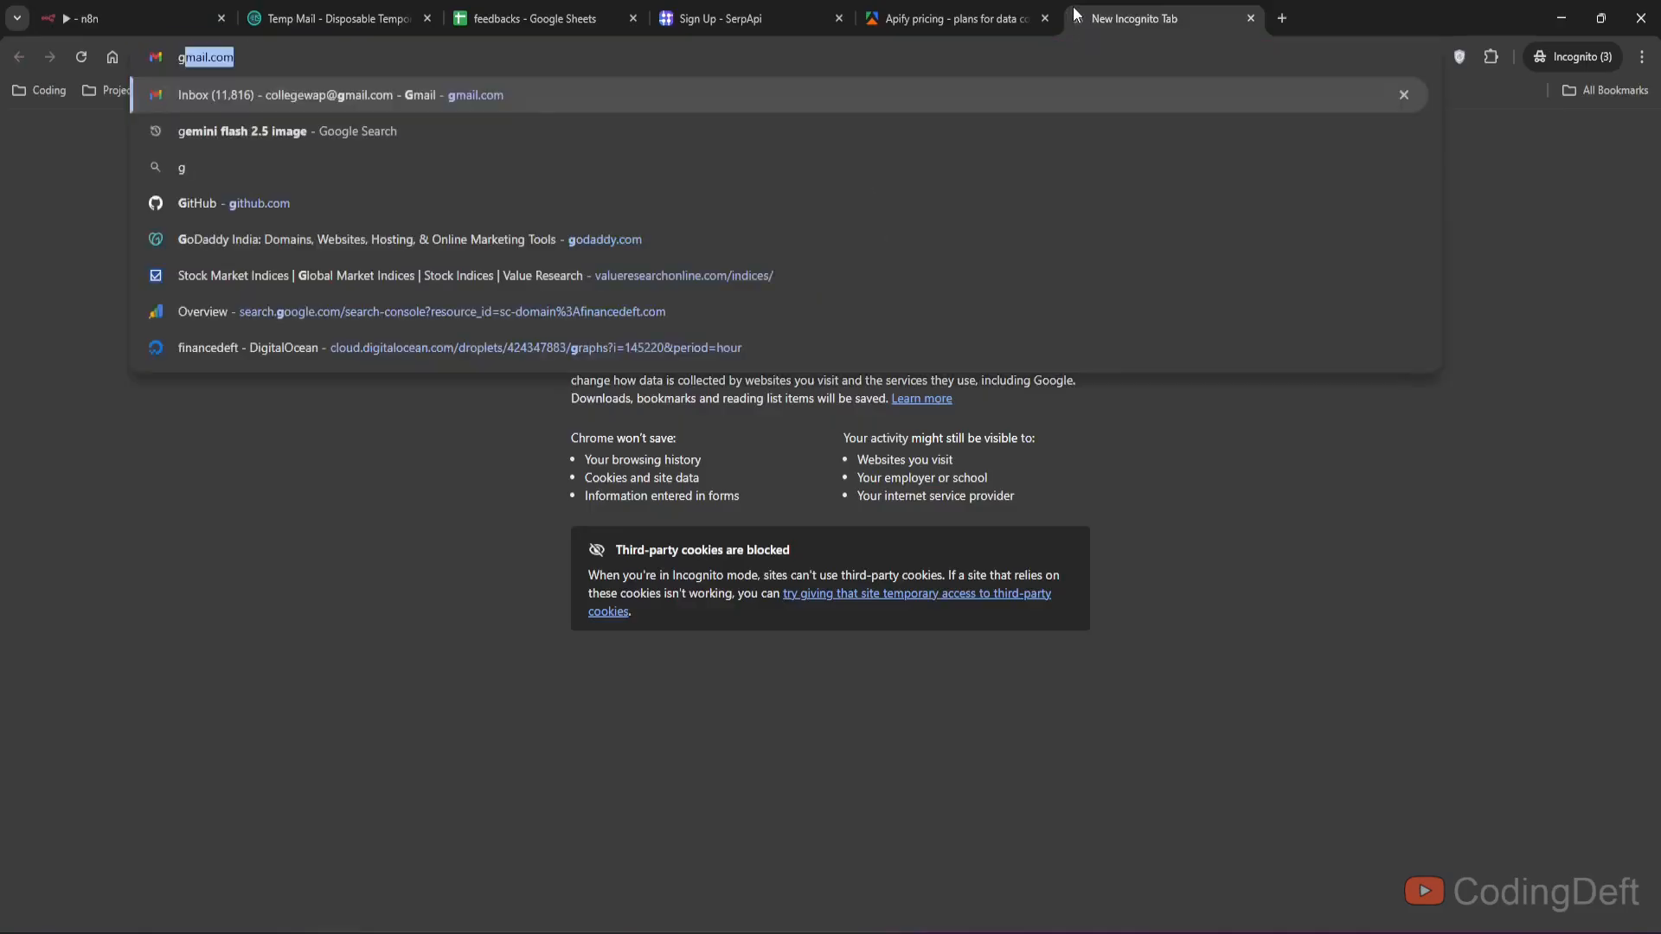
pyautogui.press('BackSpace')
pyautogui.press('BackSpace')
pyautogui.write('gro')
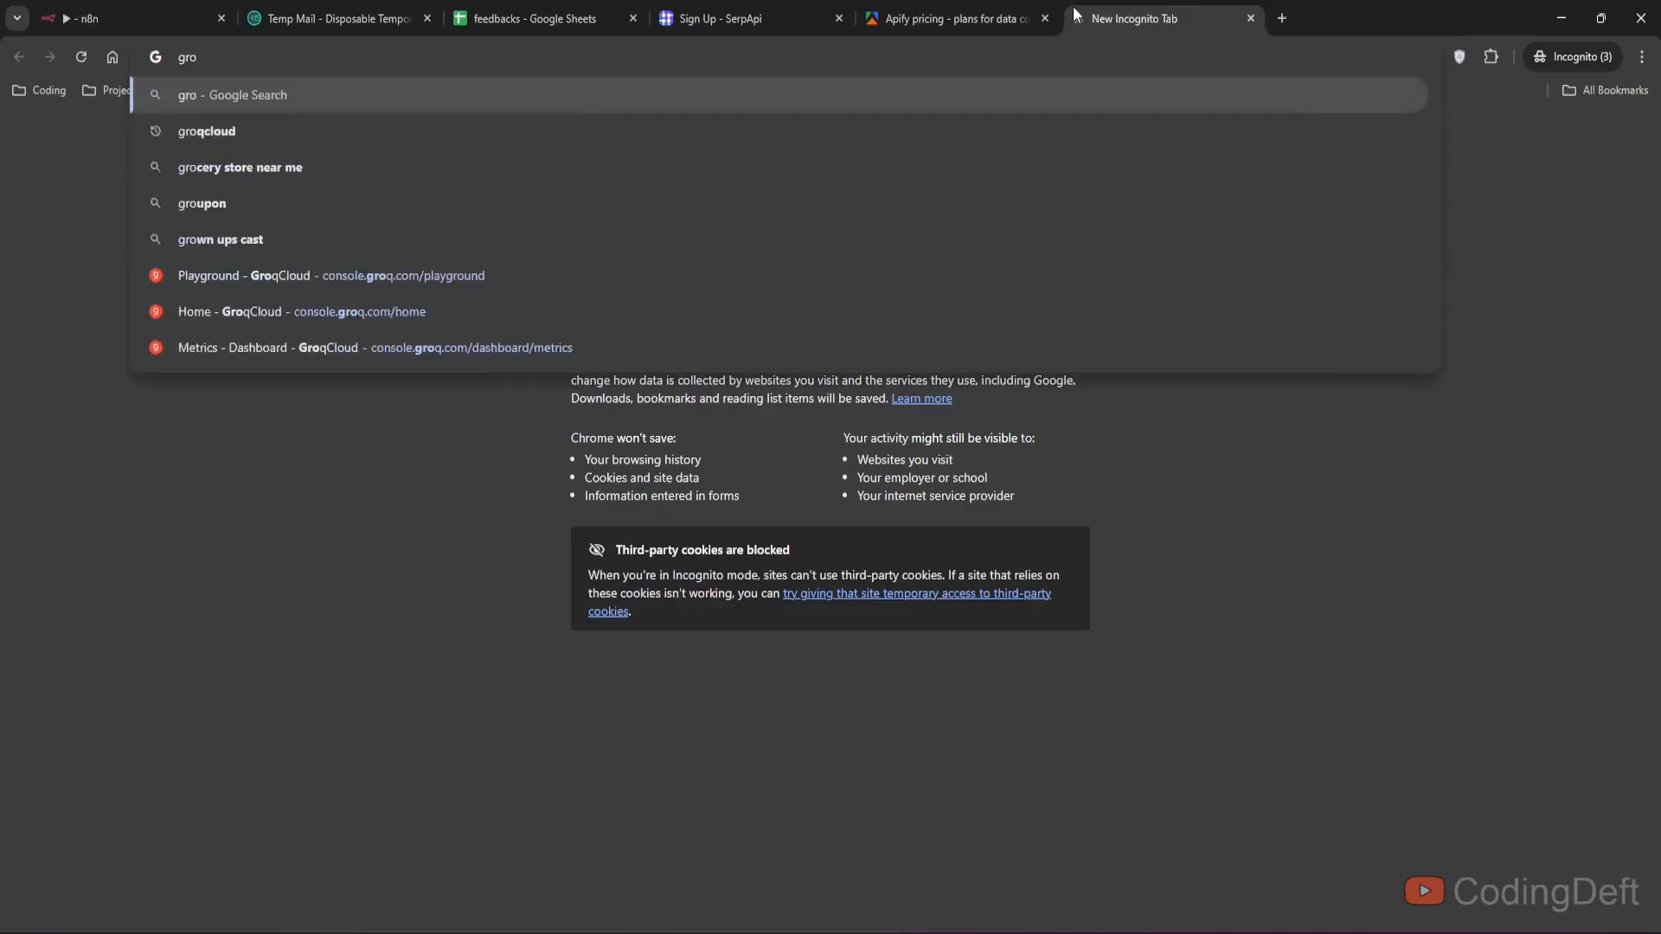
pyautogui.write('q')
pyautogui.press('Down')
pyautogui.press('Return')
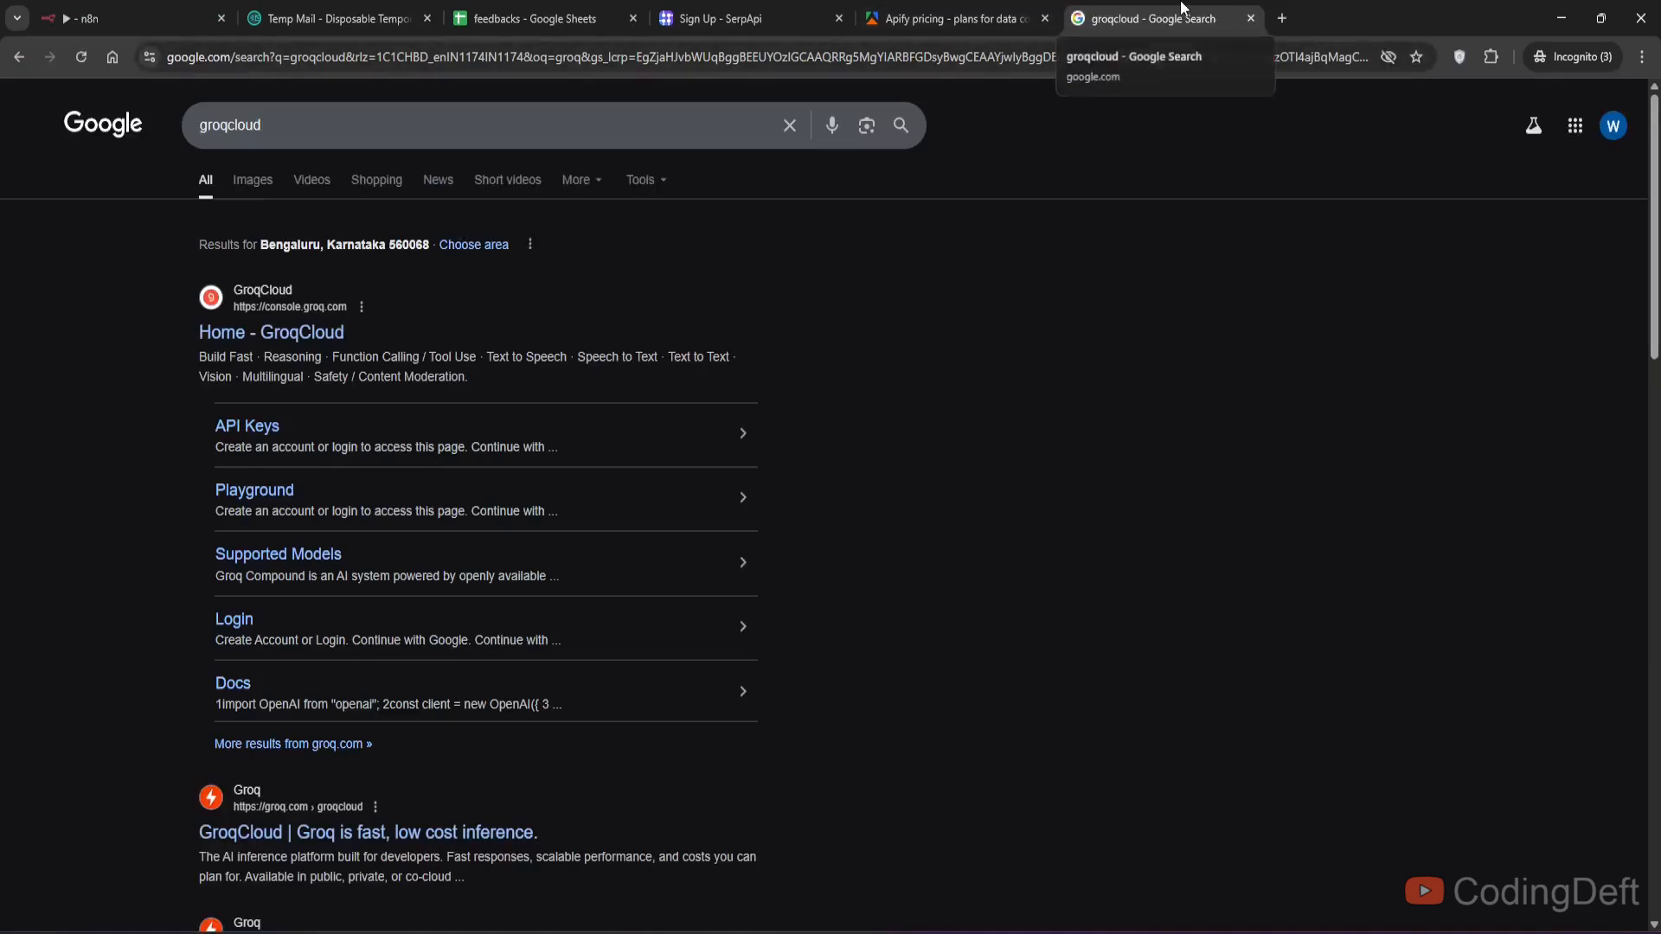
pyautogui.middleClick(1180, 8)
# - Add an OpenAI Message a model node after the Aggregate node
pyautogui.doubleClick(1422, 278)
pyautogui.write('op')
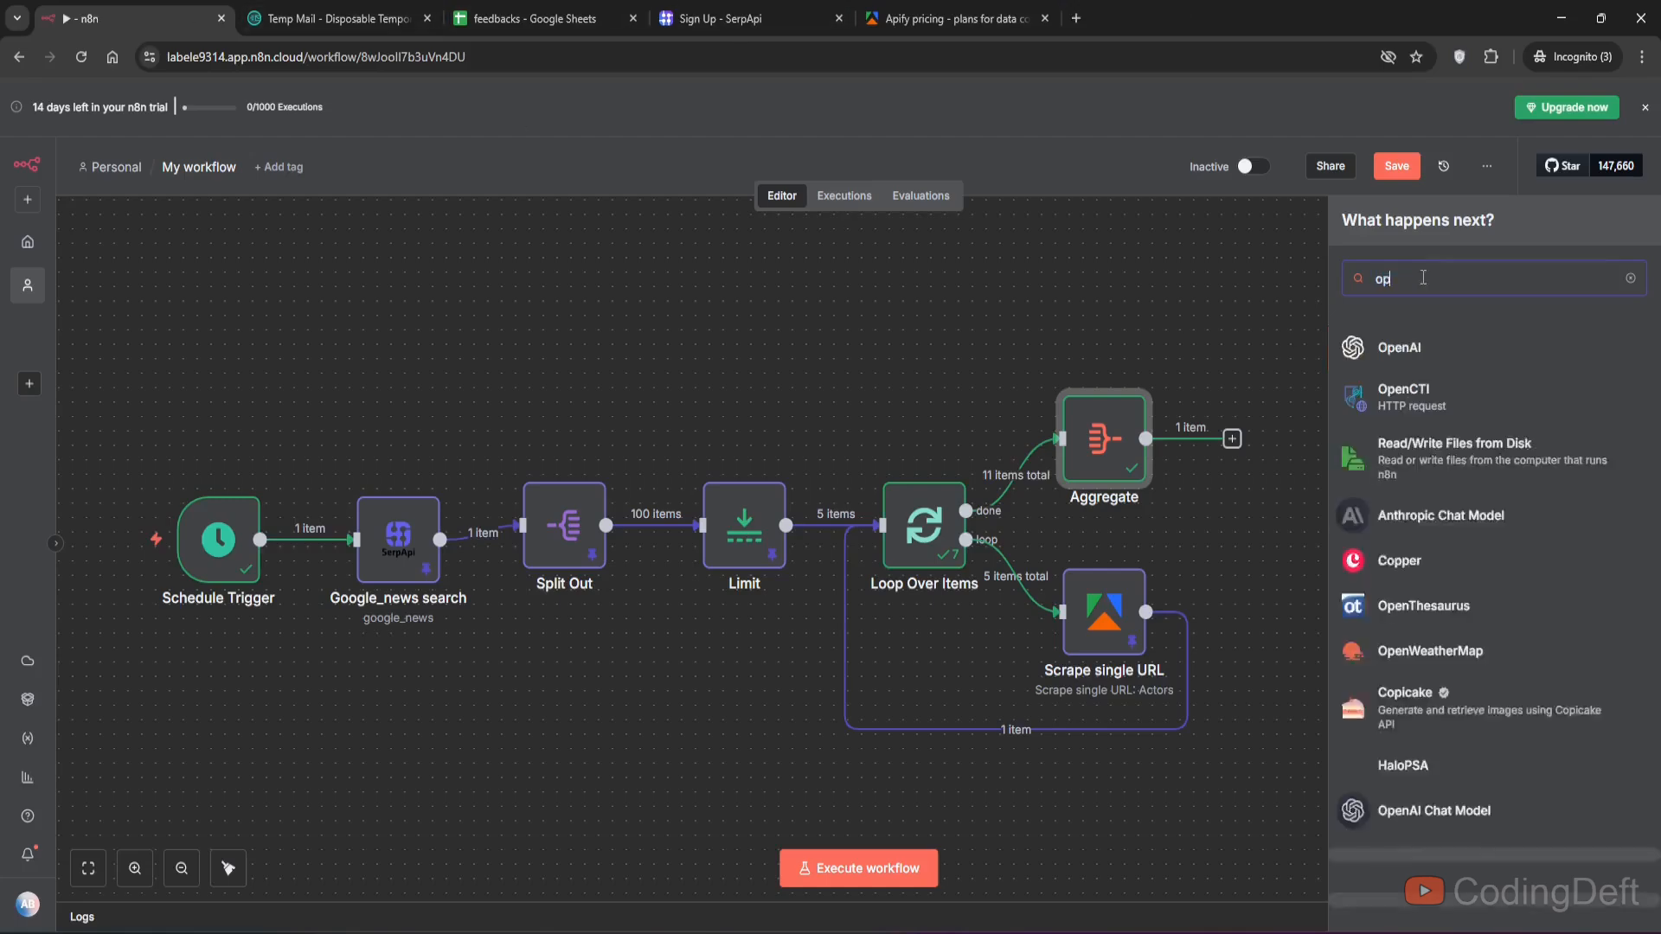
pyautogui.write('en')
pyautogui.click(1417, 349)
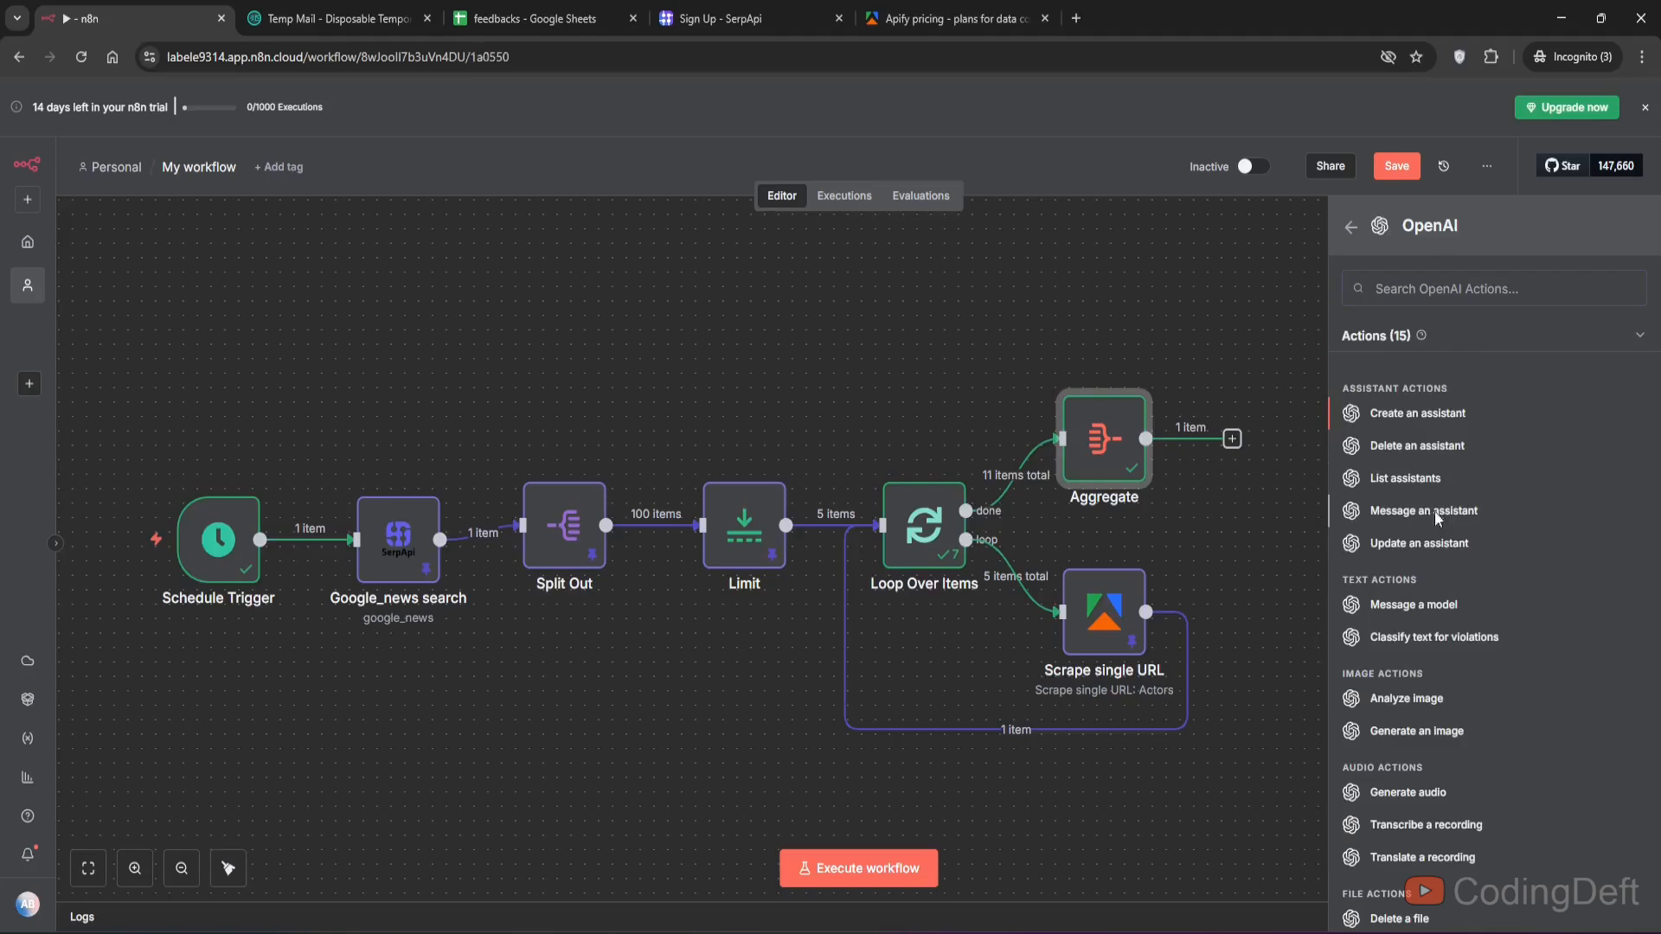
pyautogui.click(1414, 605)
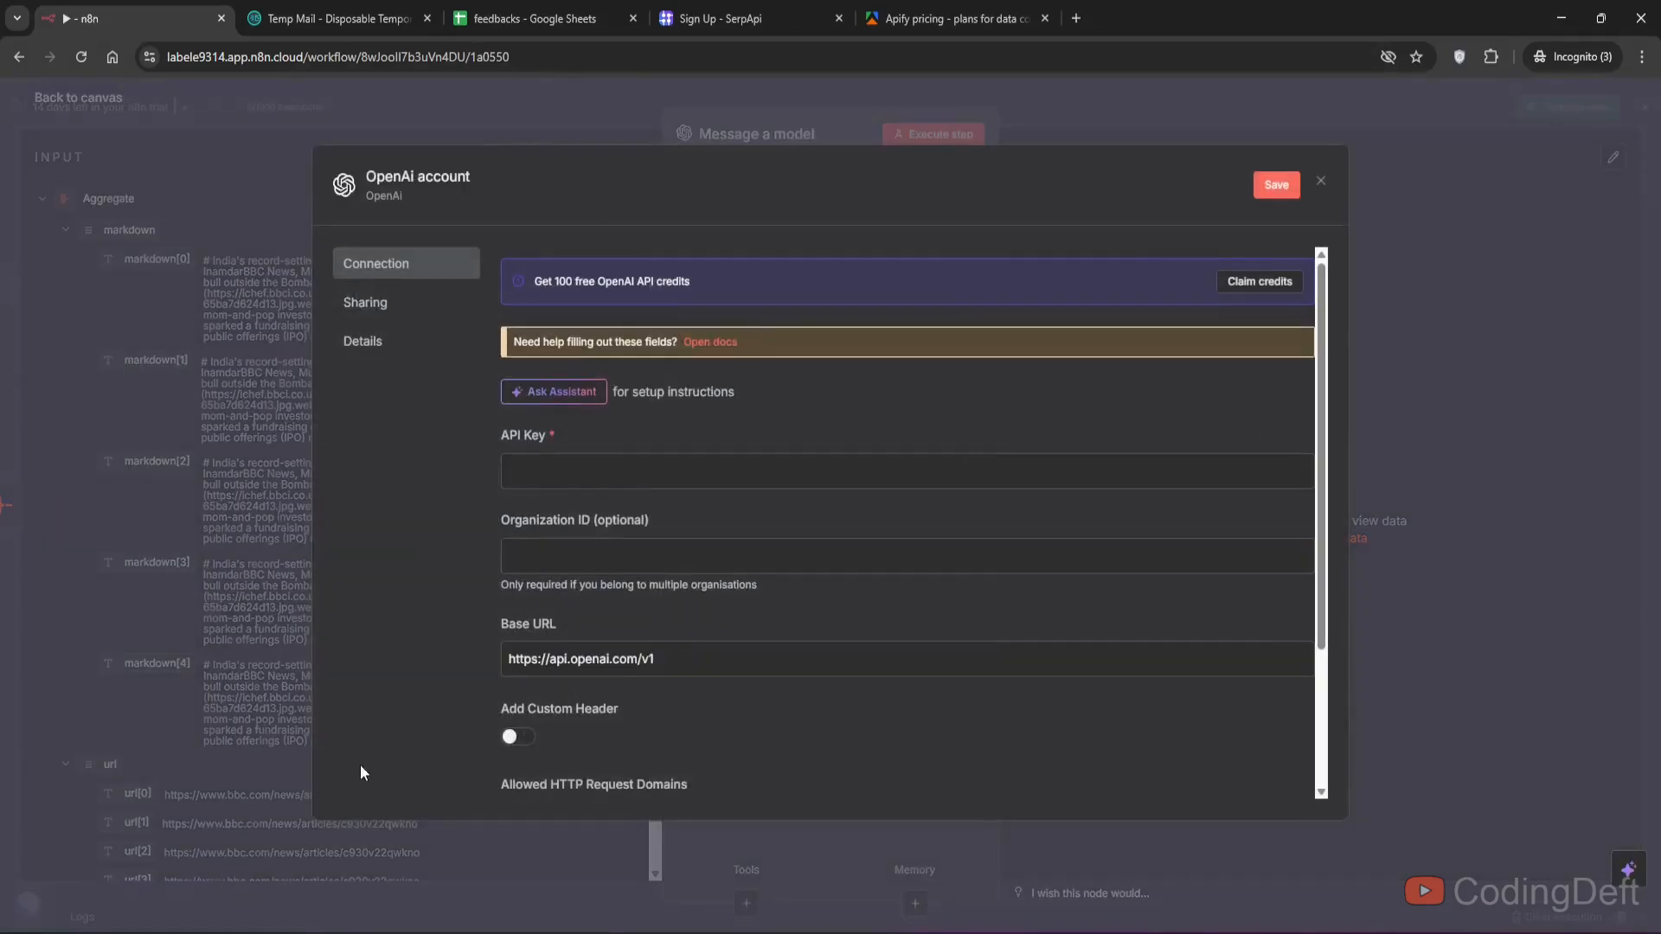
pyautogui.moveTo(540, 277); pyautogui.dragTo(688, 278)
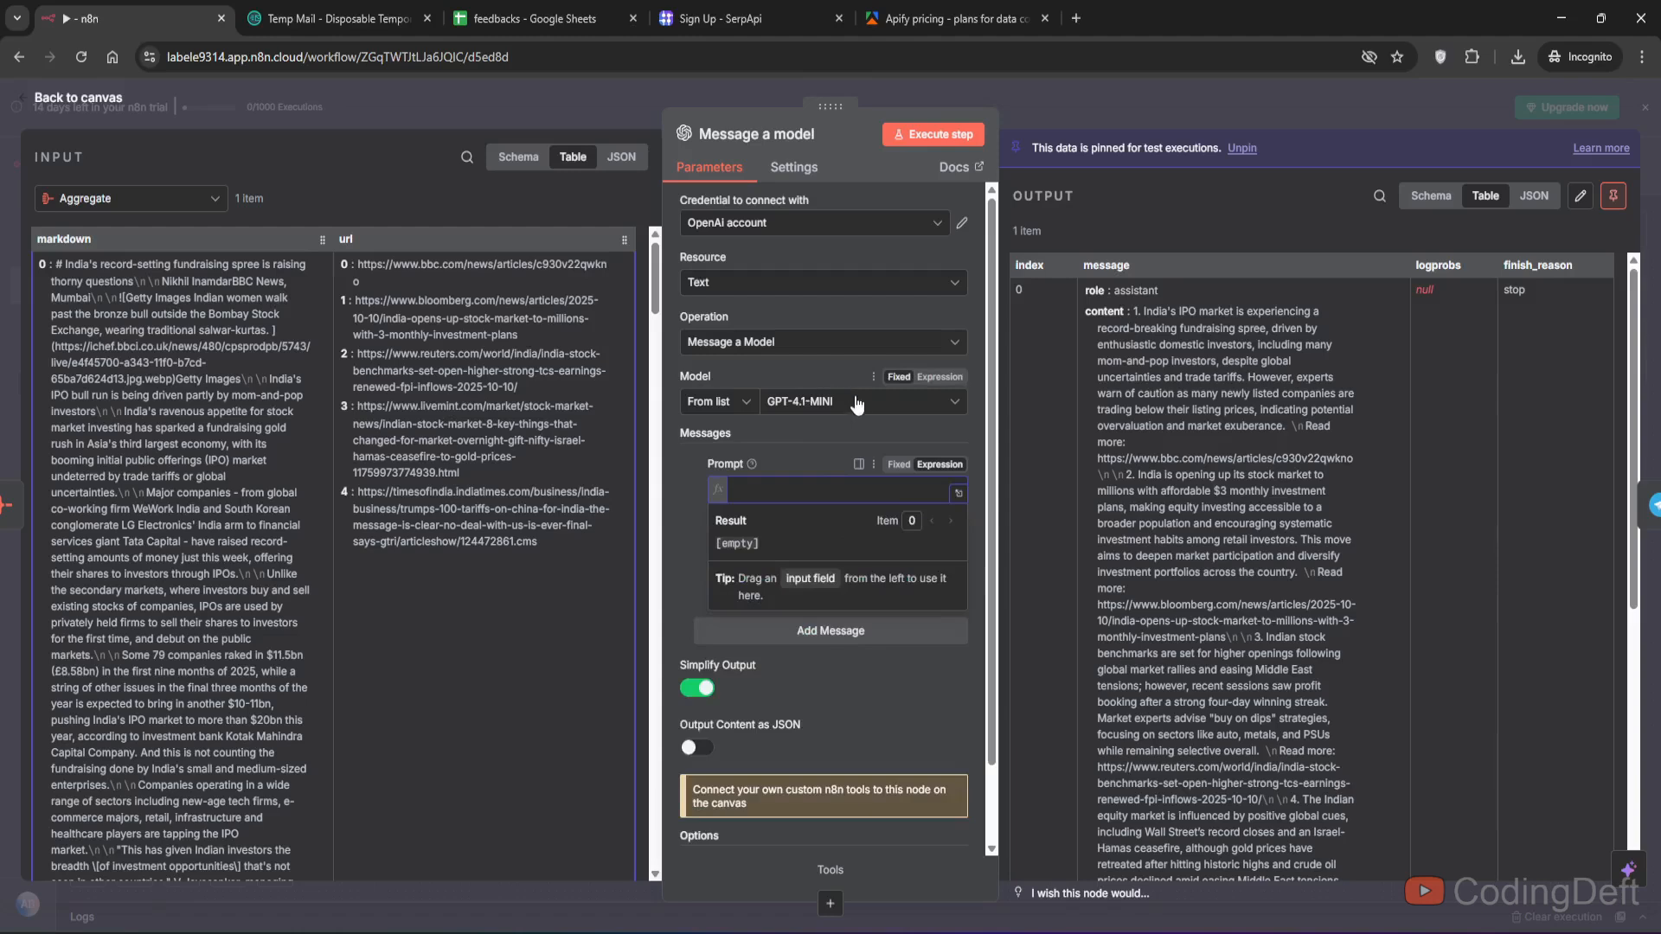
# - Set the model to GPT-4.1-MINI and paste a prompt asking to summarize each article in 2 sentences with read more links, using markdown and url
pyautogui.click(860, 403)
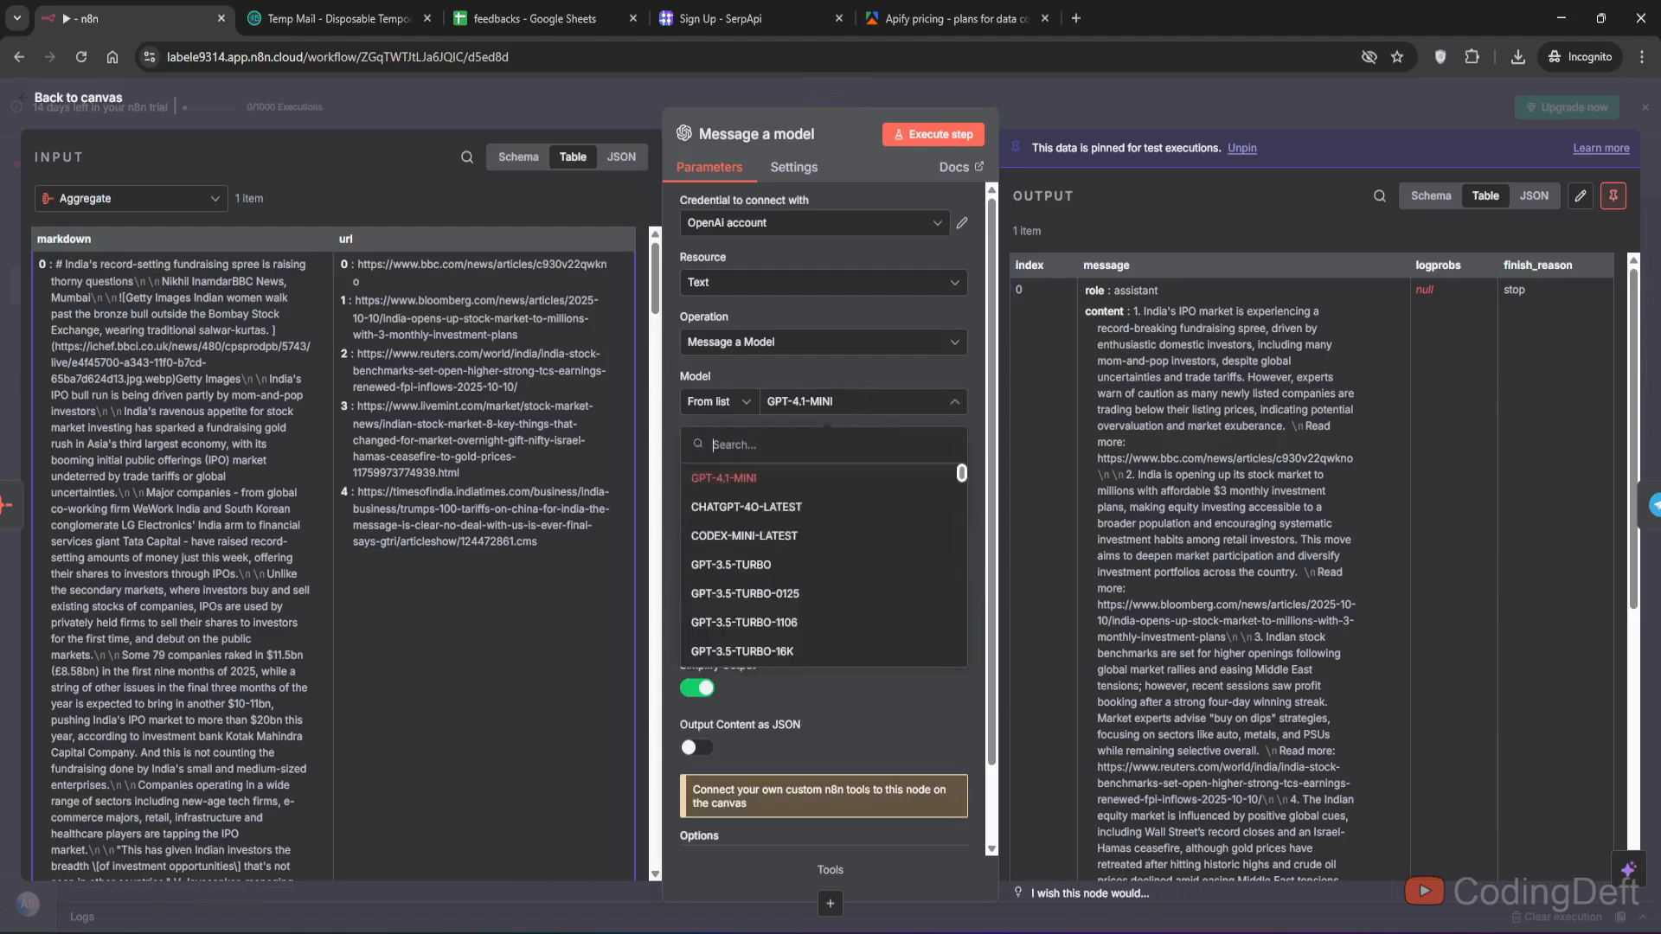
pyautogui.click(756, 481)
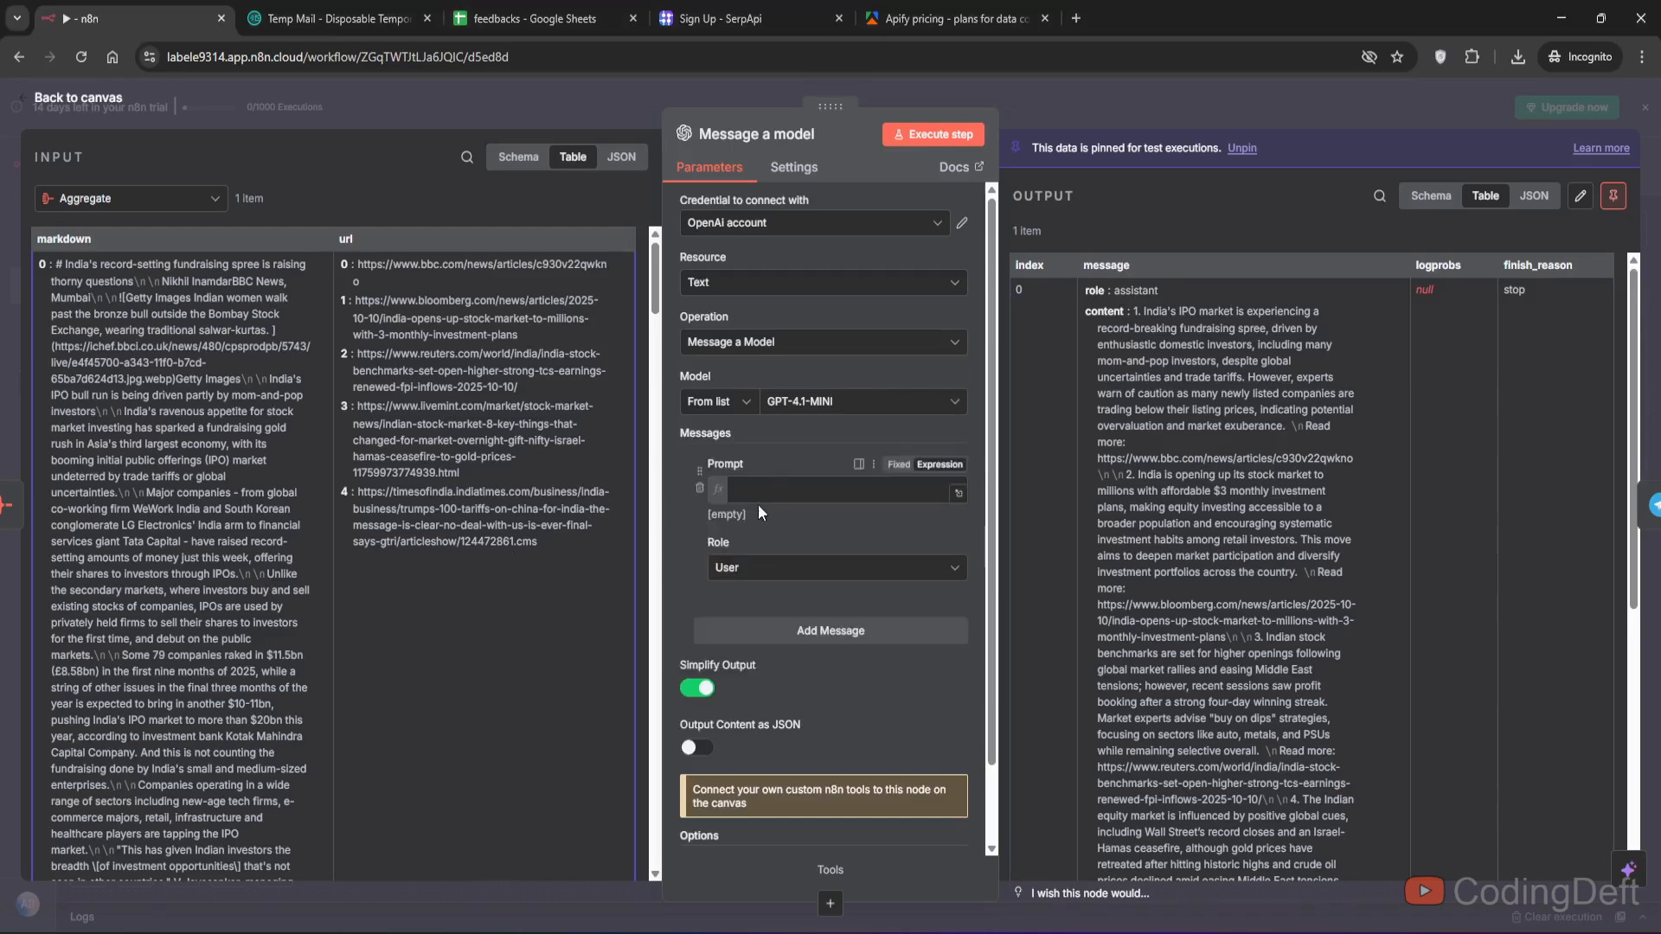
pyautogui.click(774, 491)
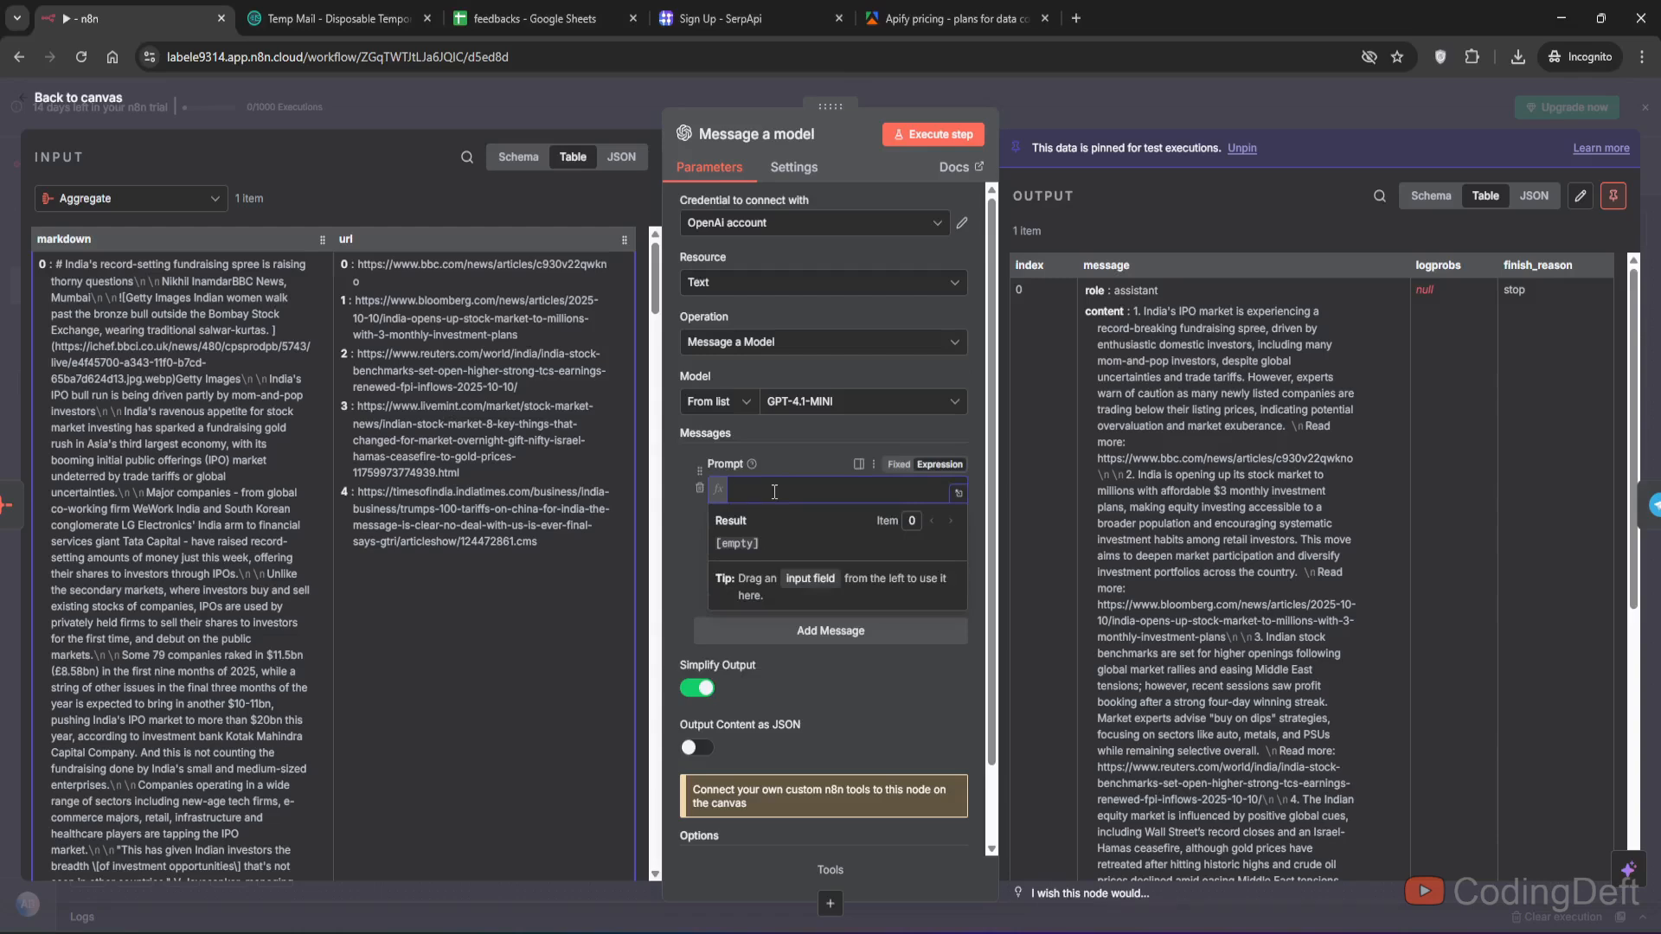
pyautogui.write('Summarize these news articles. Each article should be of 2 sentences. and give read more link. DO not skip any article {{ $json.markdown }} {{ $json.url }}')
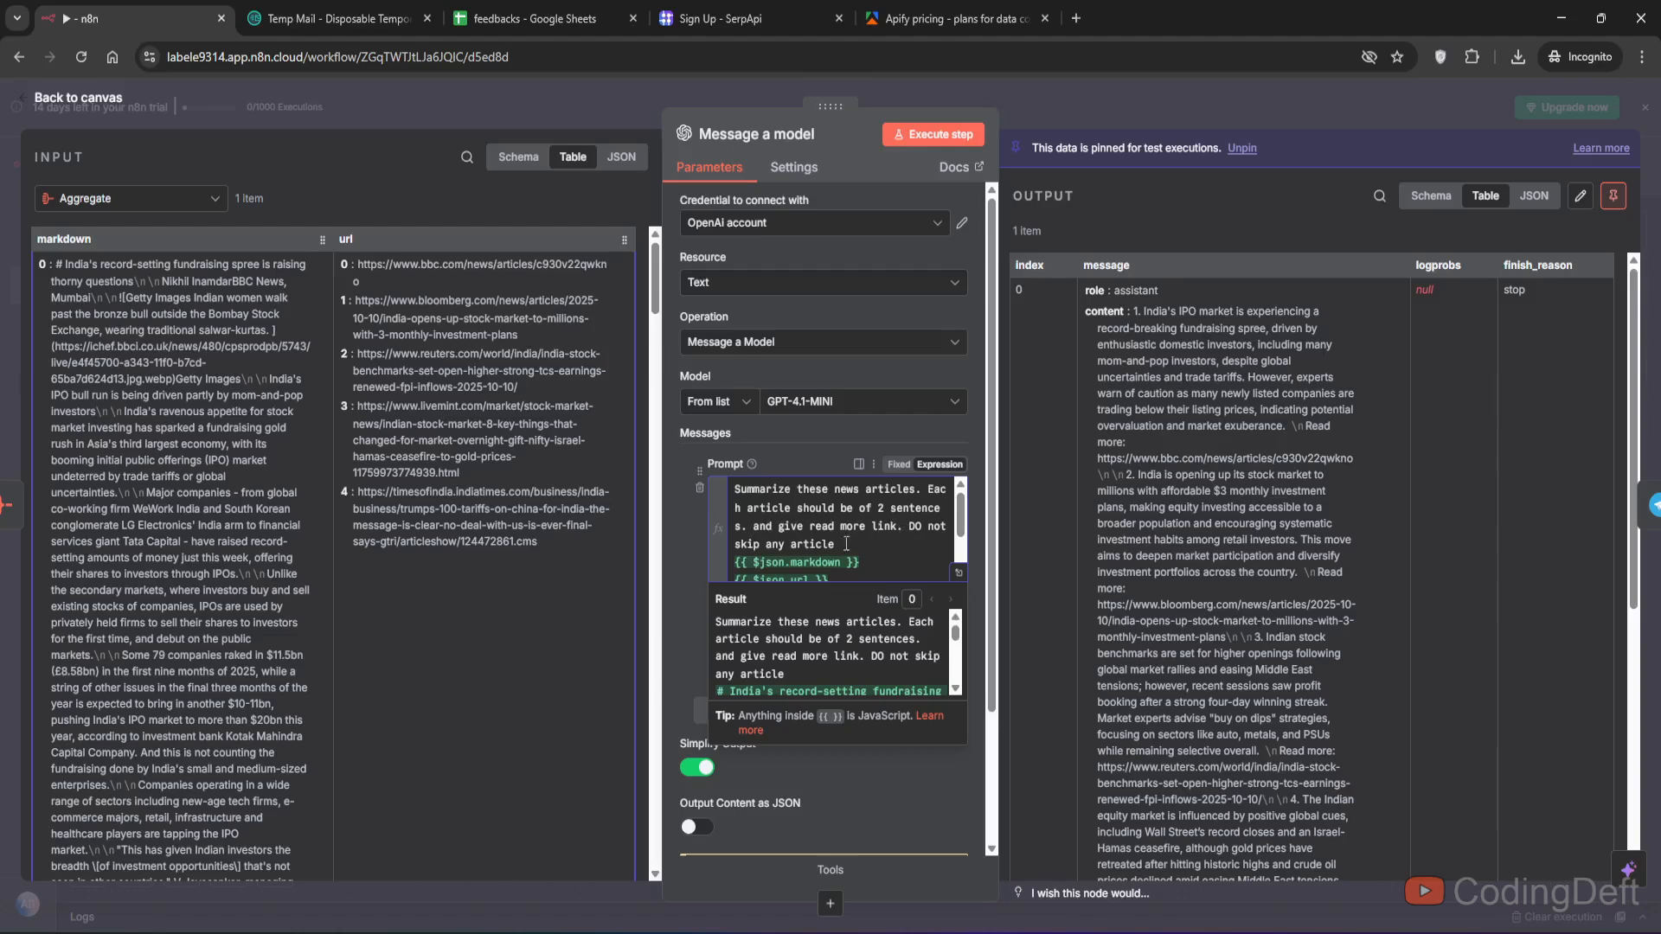
# - Try inserting the markdown field into the prompt again and remove the duplicate
pyautogui.scroll(-2, 847, 543)
pyautogui.scroll(2, 847, 541)
pyautogui.click(916, 526)
pyautogui.scroll(-2, 922, 520)
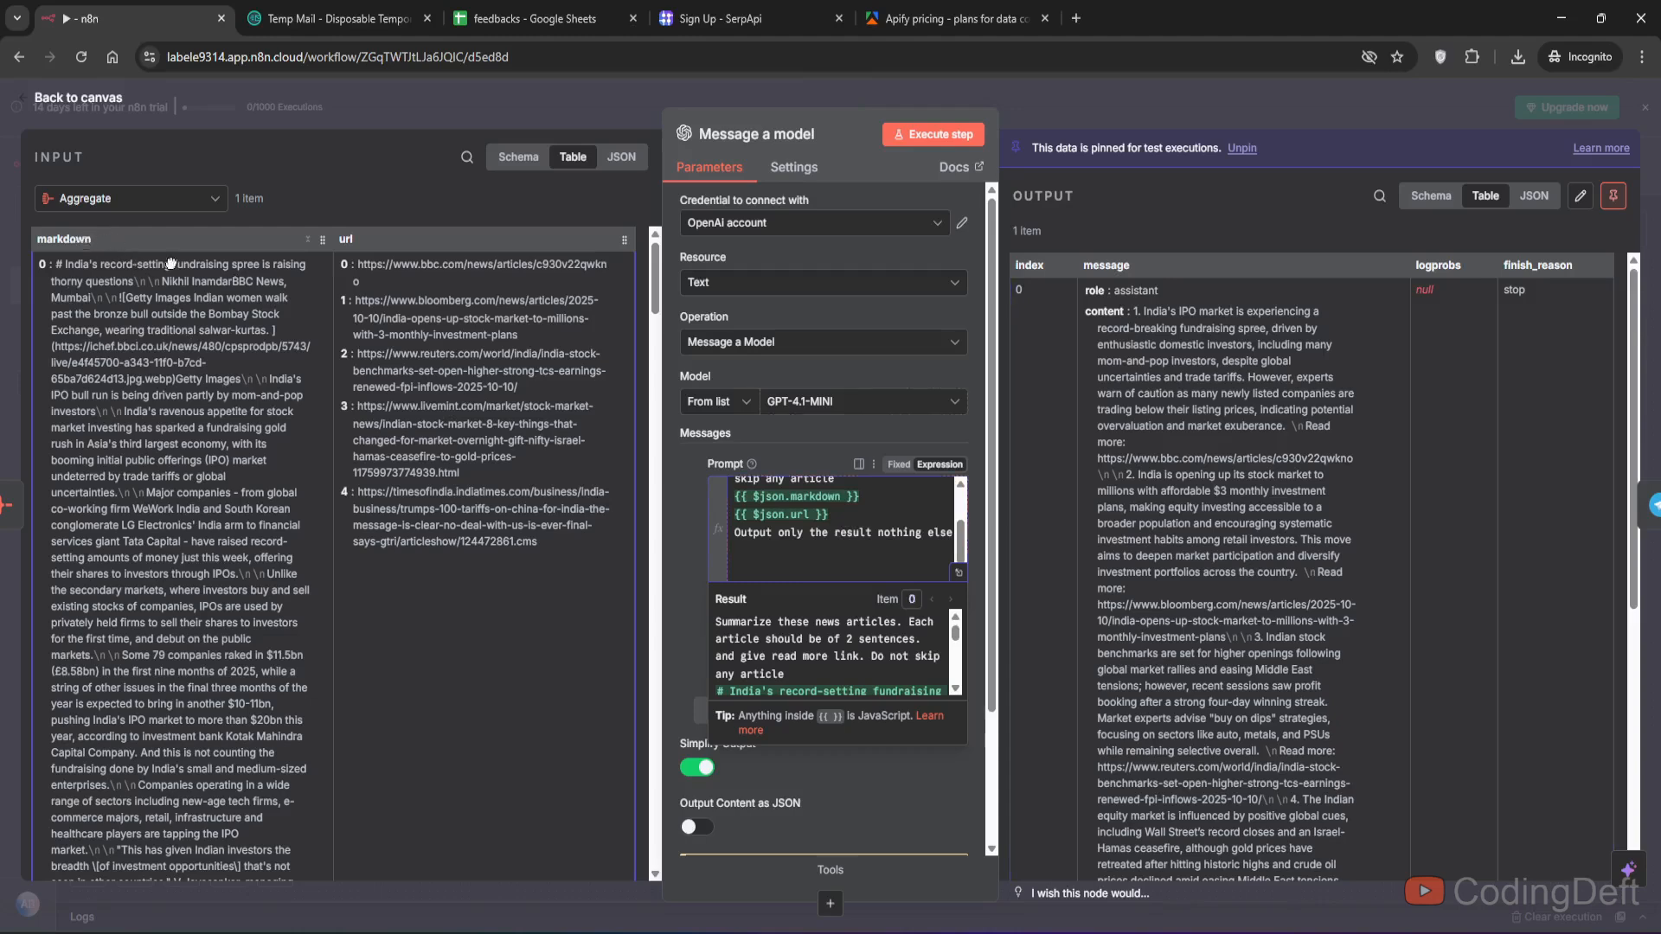
pyautogui.moveTo(170, 263); pyautogui.dragTo(884, 494)
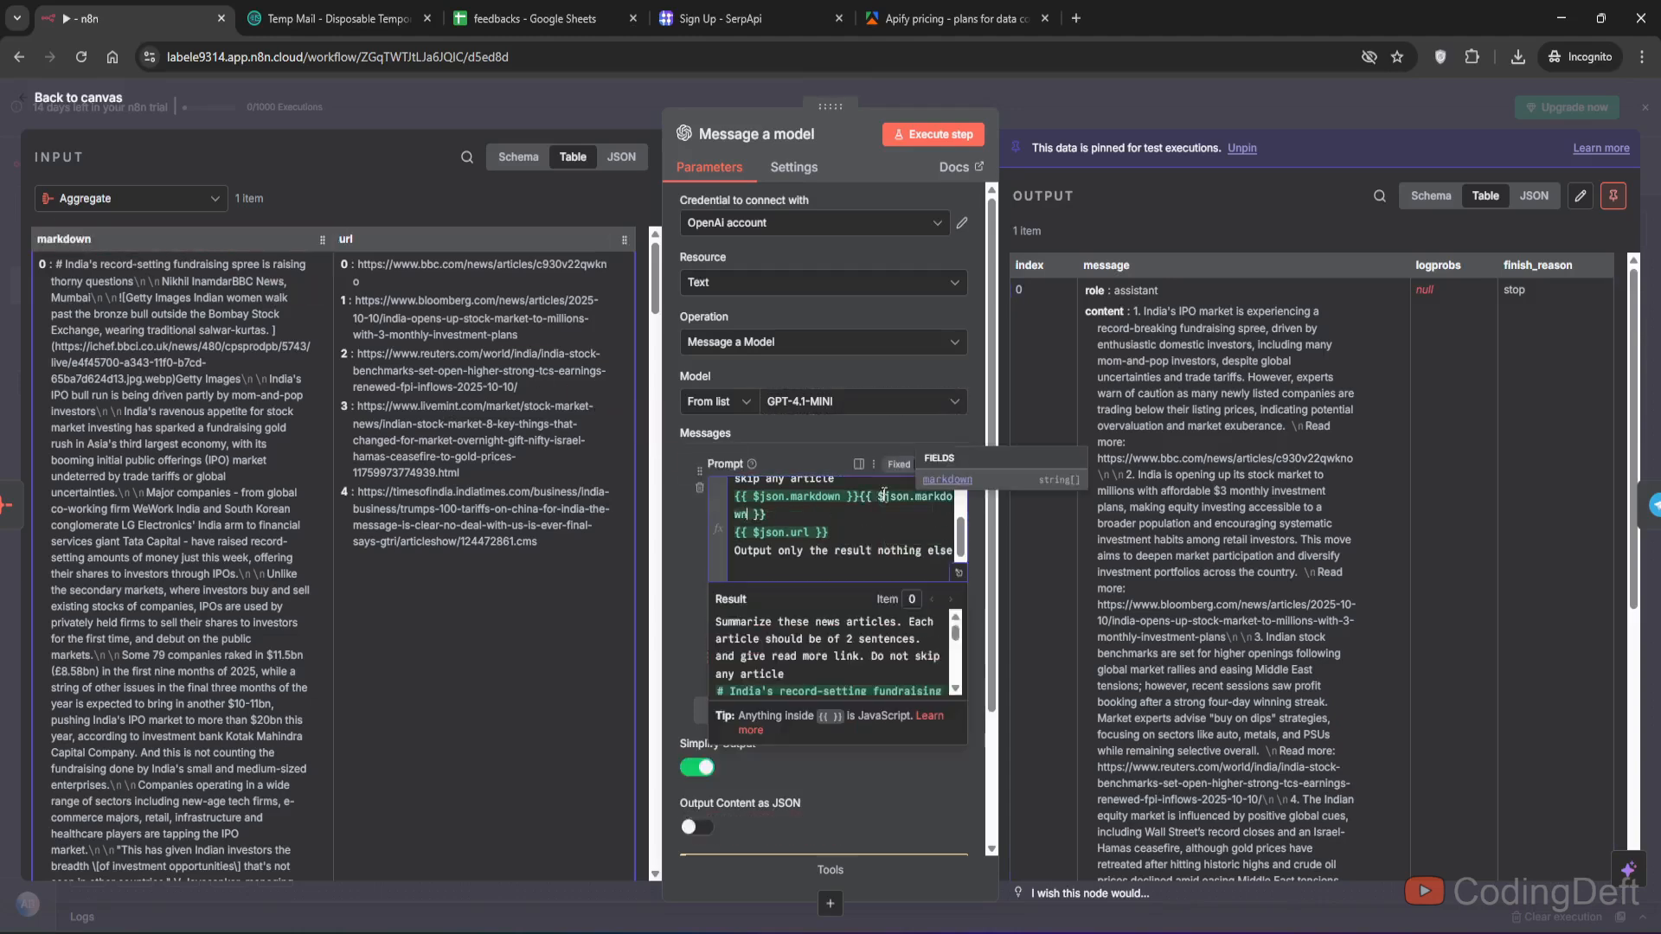
pyautogui.click(861, 494)
pyautogui.press('Return')
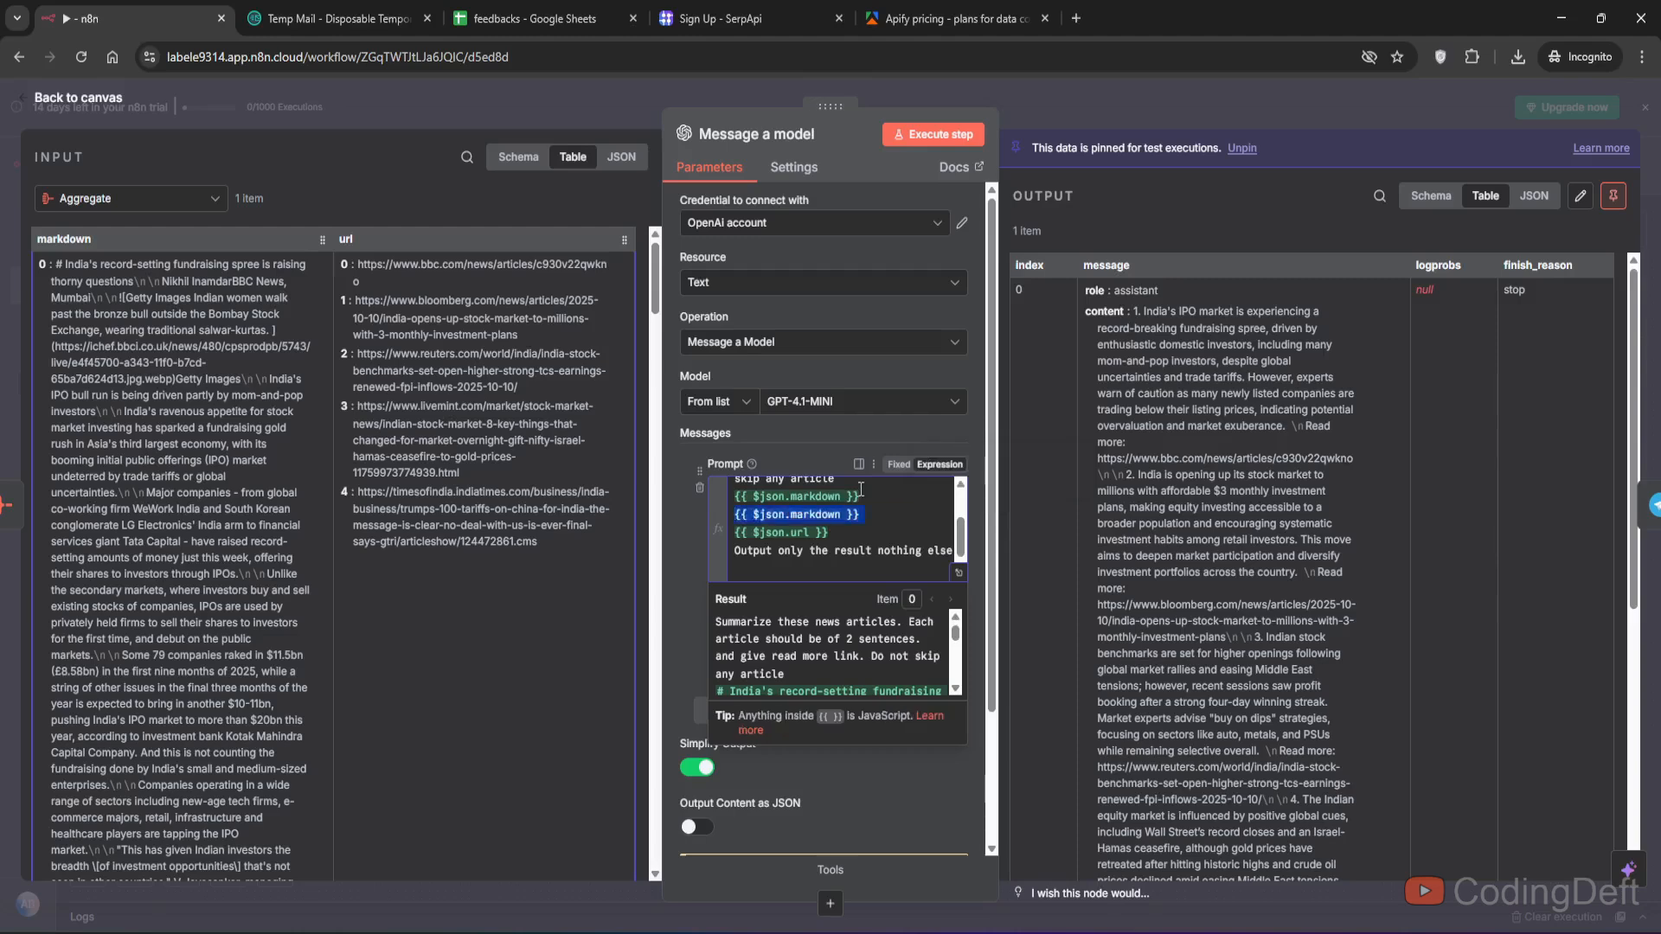
pyautogui.press('BackSpace')
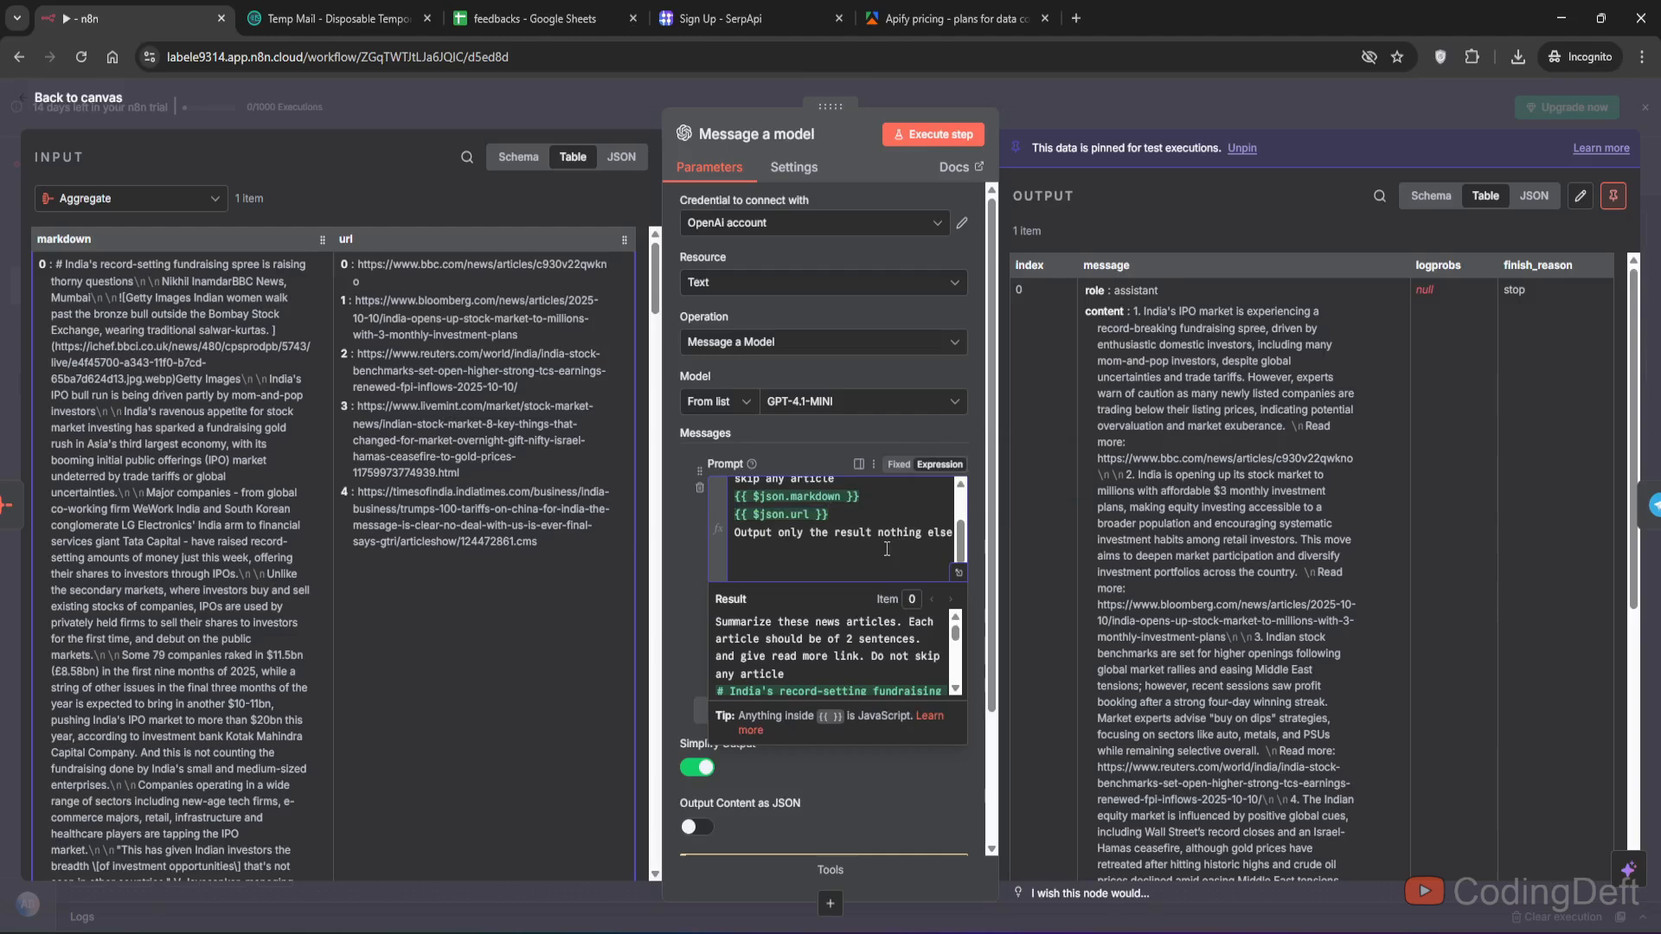
pyautogui.click(670, 558)
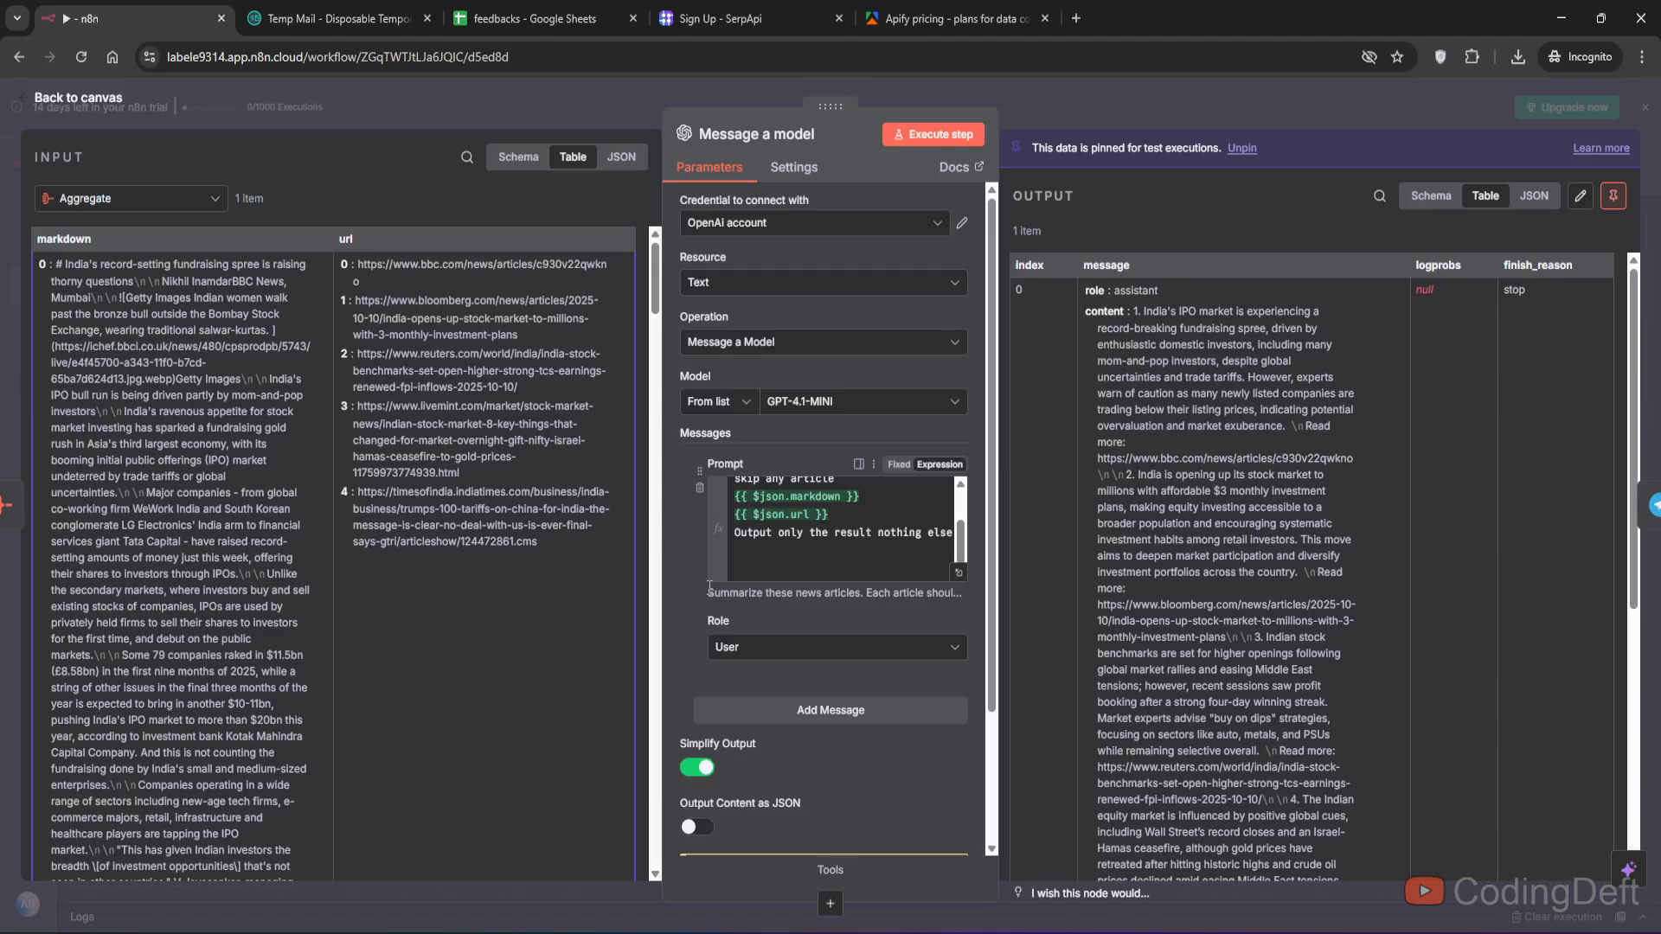
# - Execute the Message a model step, review the generated summary, and pin its output data
pyautogui.click(961, 143)
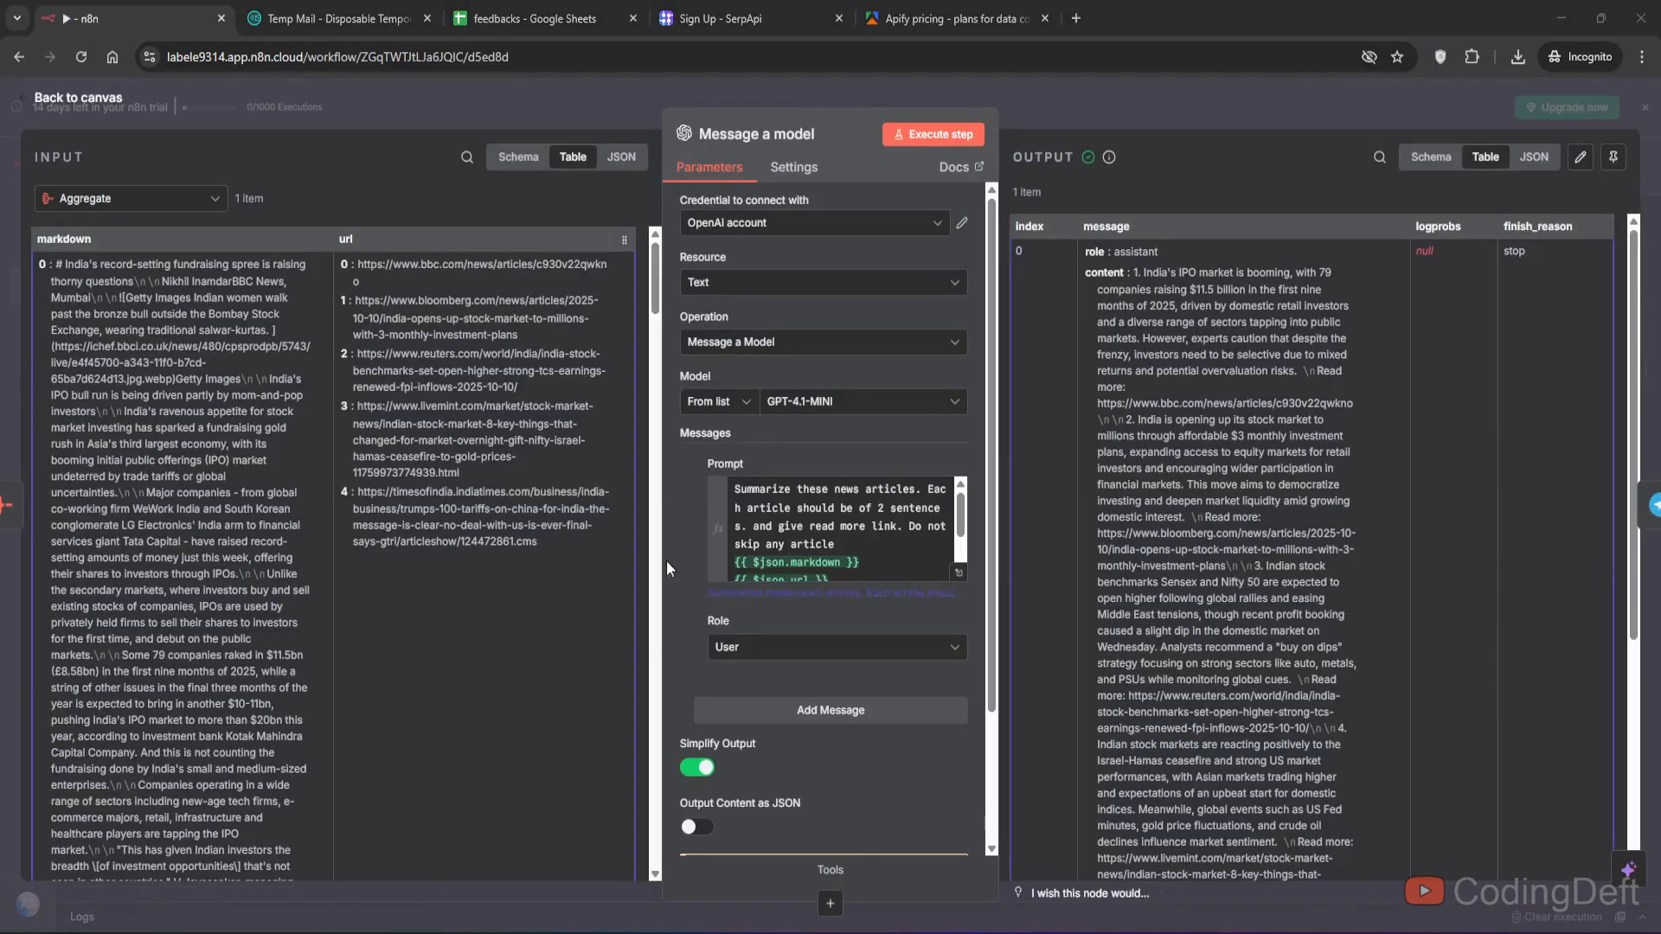
pyautogui.scroll(-4, 1301, 442)
pyautogui.scroll(4, 1301, 443)
pyautogui.moveTo(1133, 272); pyautogui.dragTo(1222, 612)
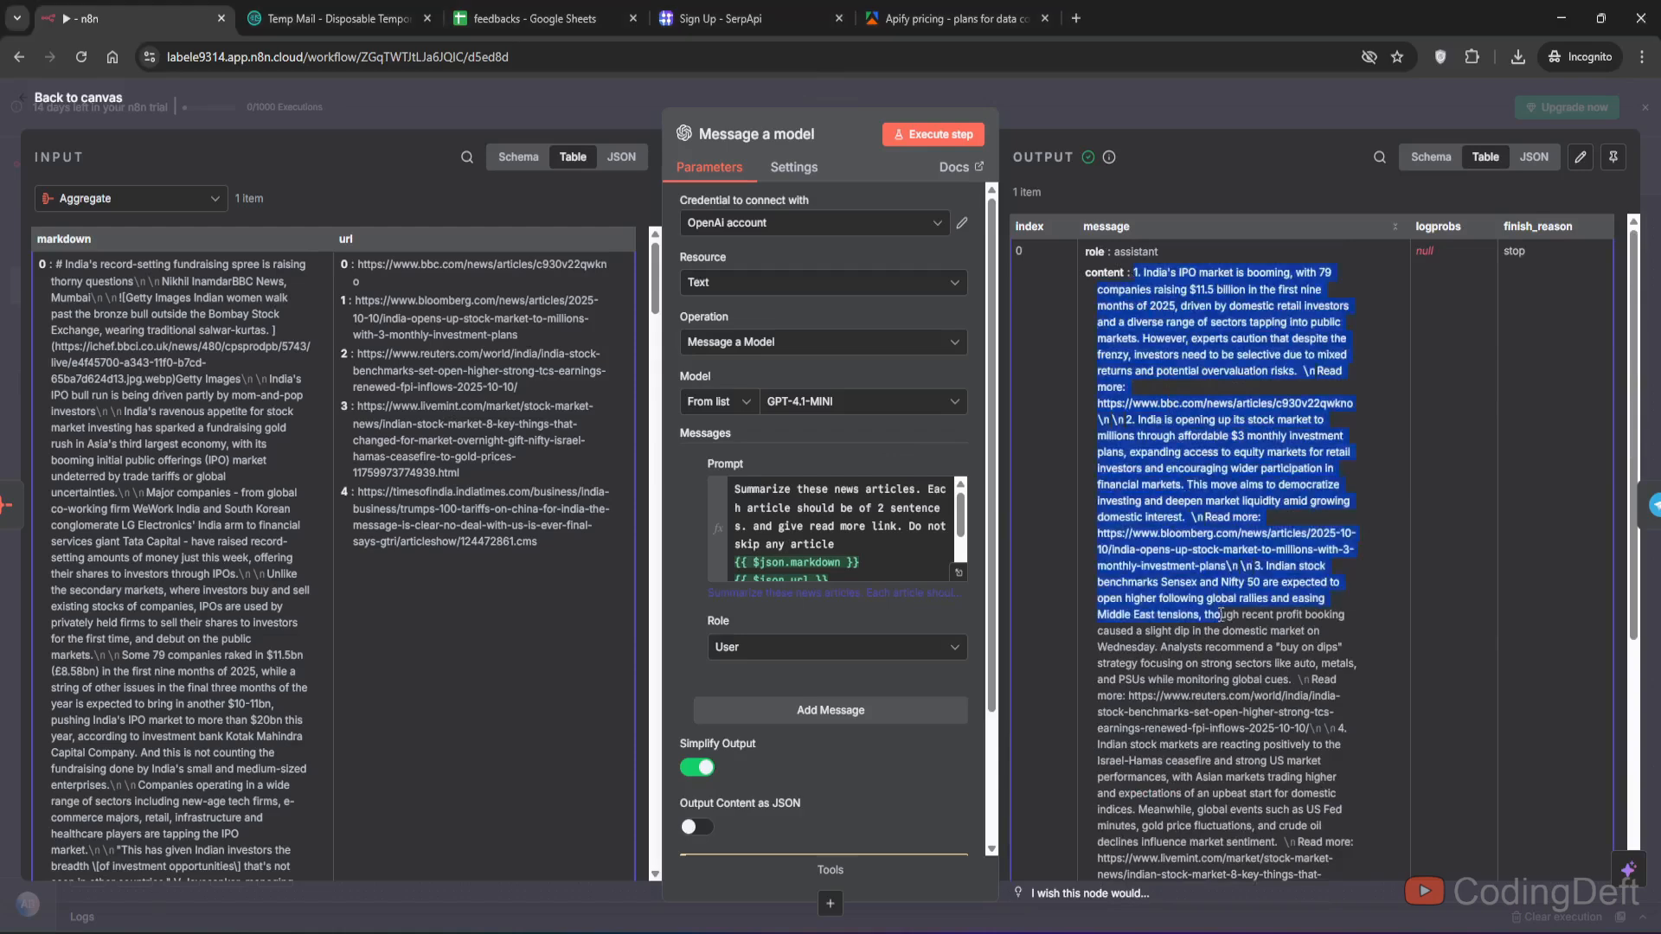
pyautogui.click(1234, 533)
pyautogui.scroll(-4, 1234, 532)
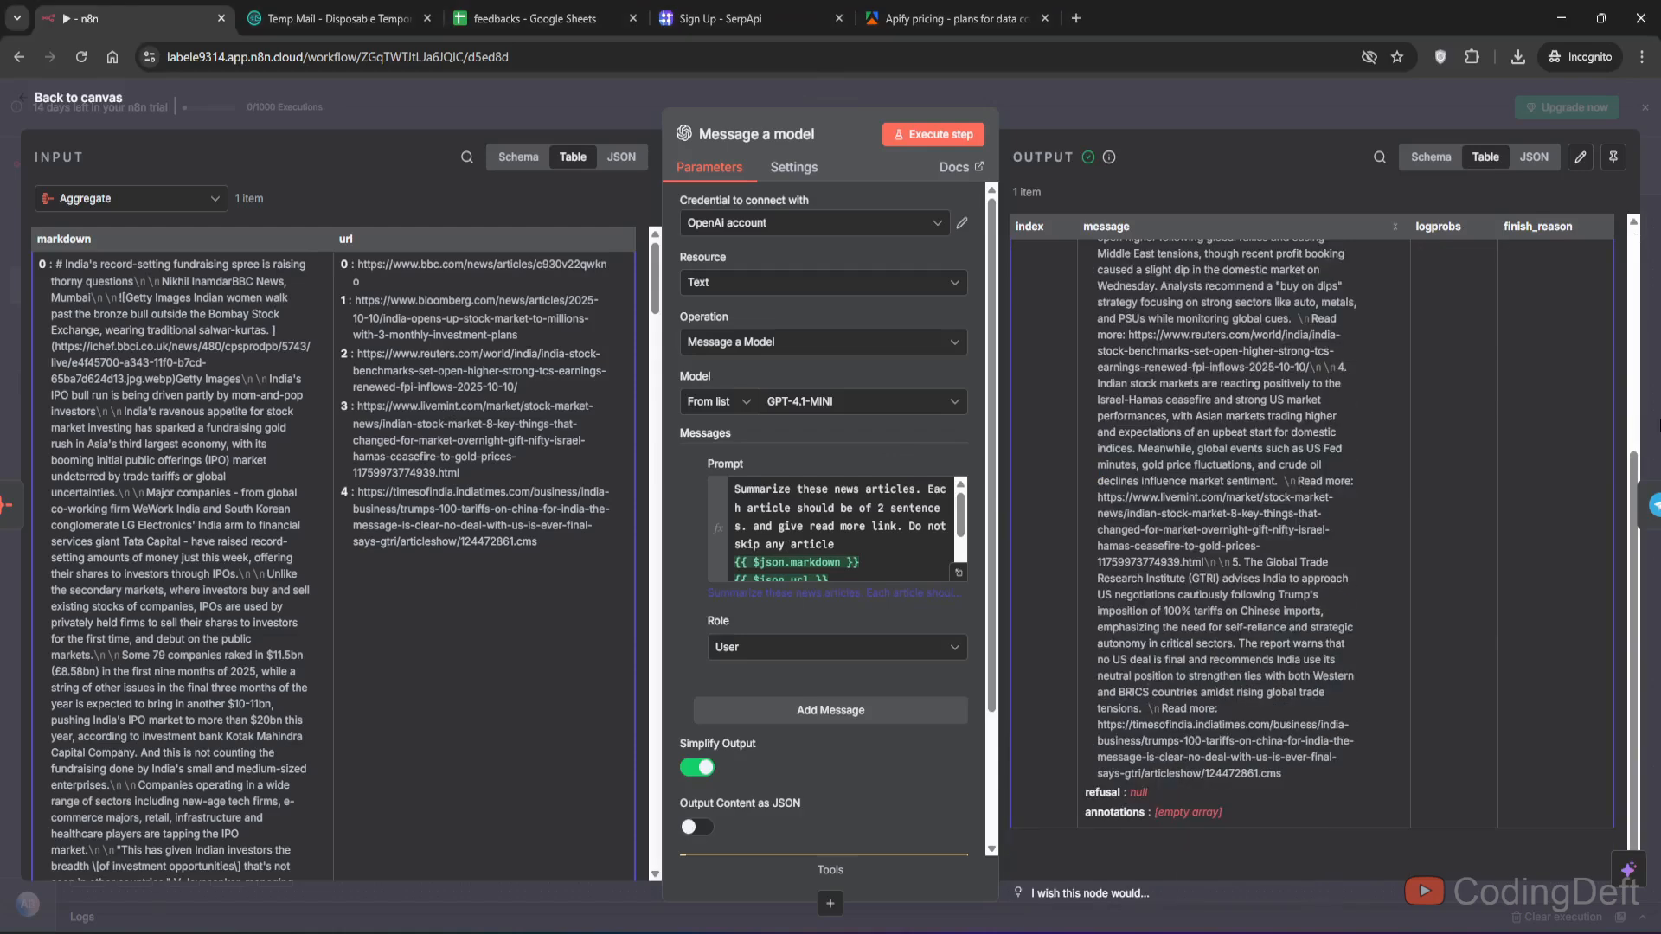
pyautogui.click(1614, 157)
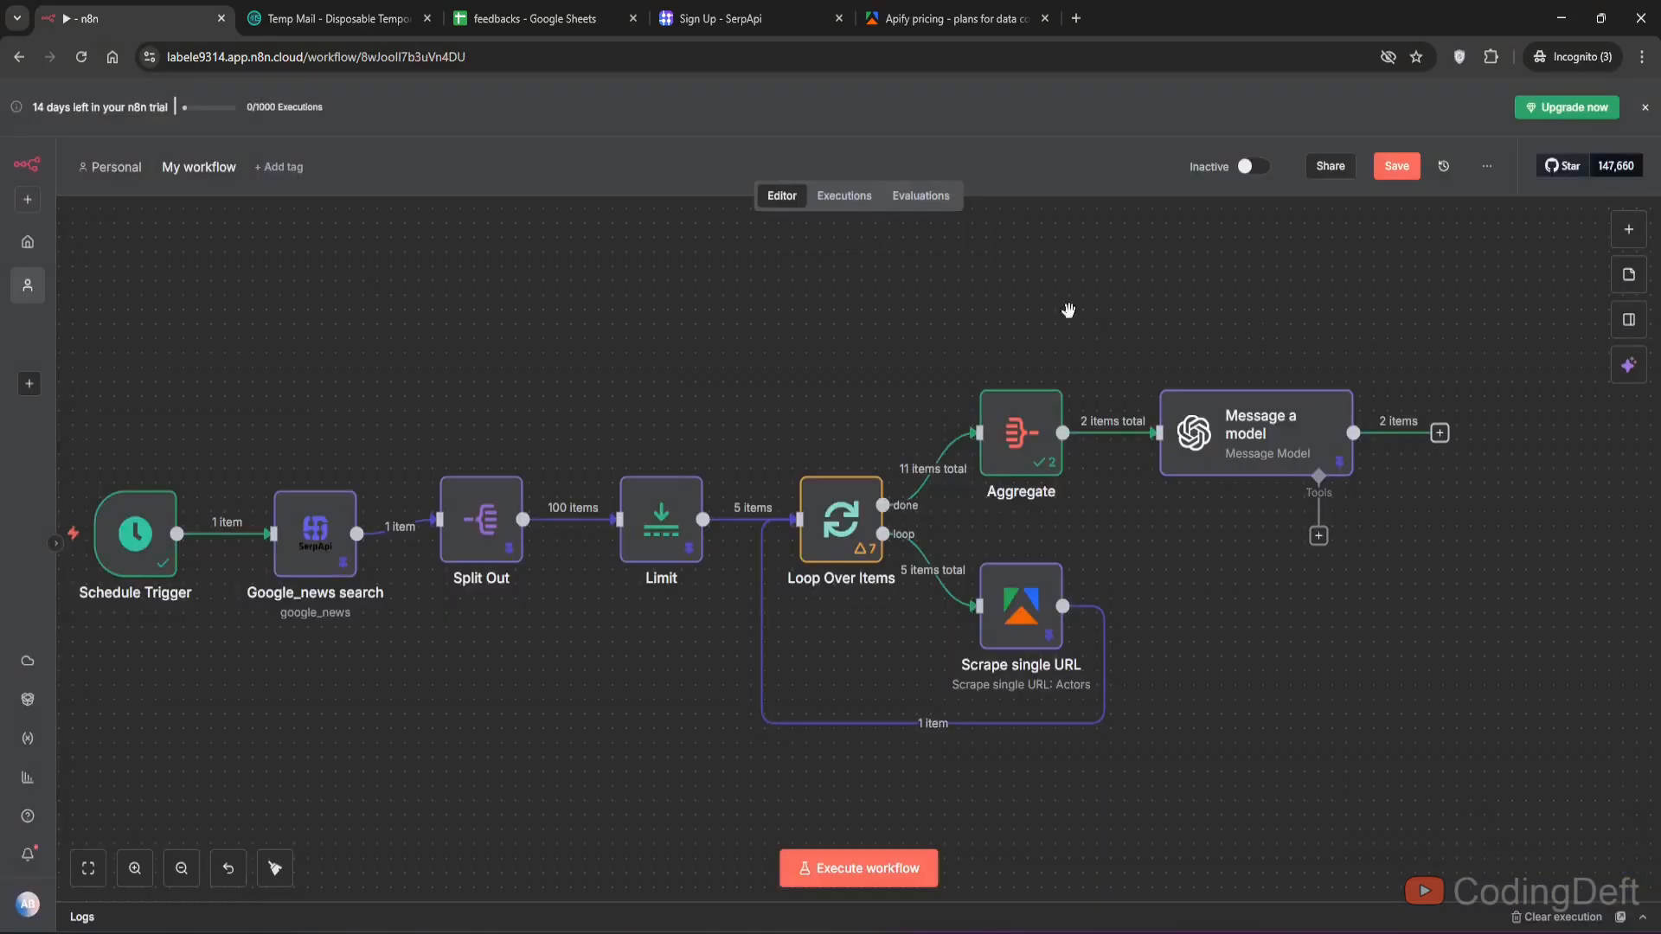
# - Create a new Telegram group named cd_n8n_demo
pyautogui.scroll(-1, 1068, 310)
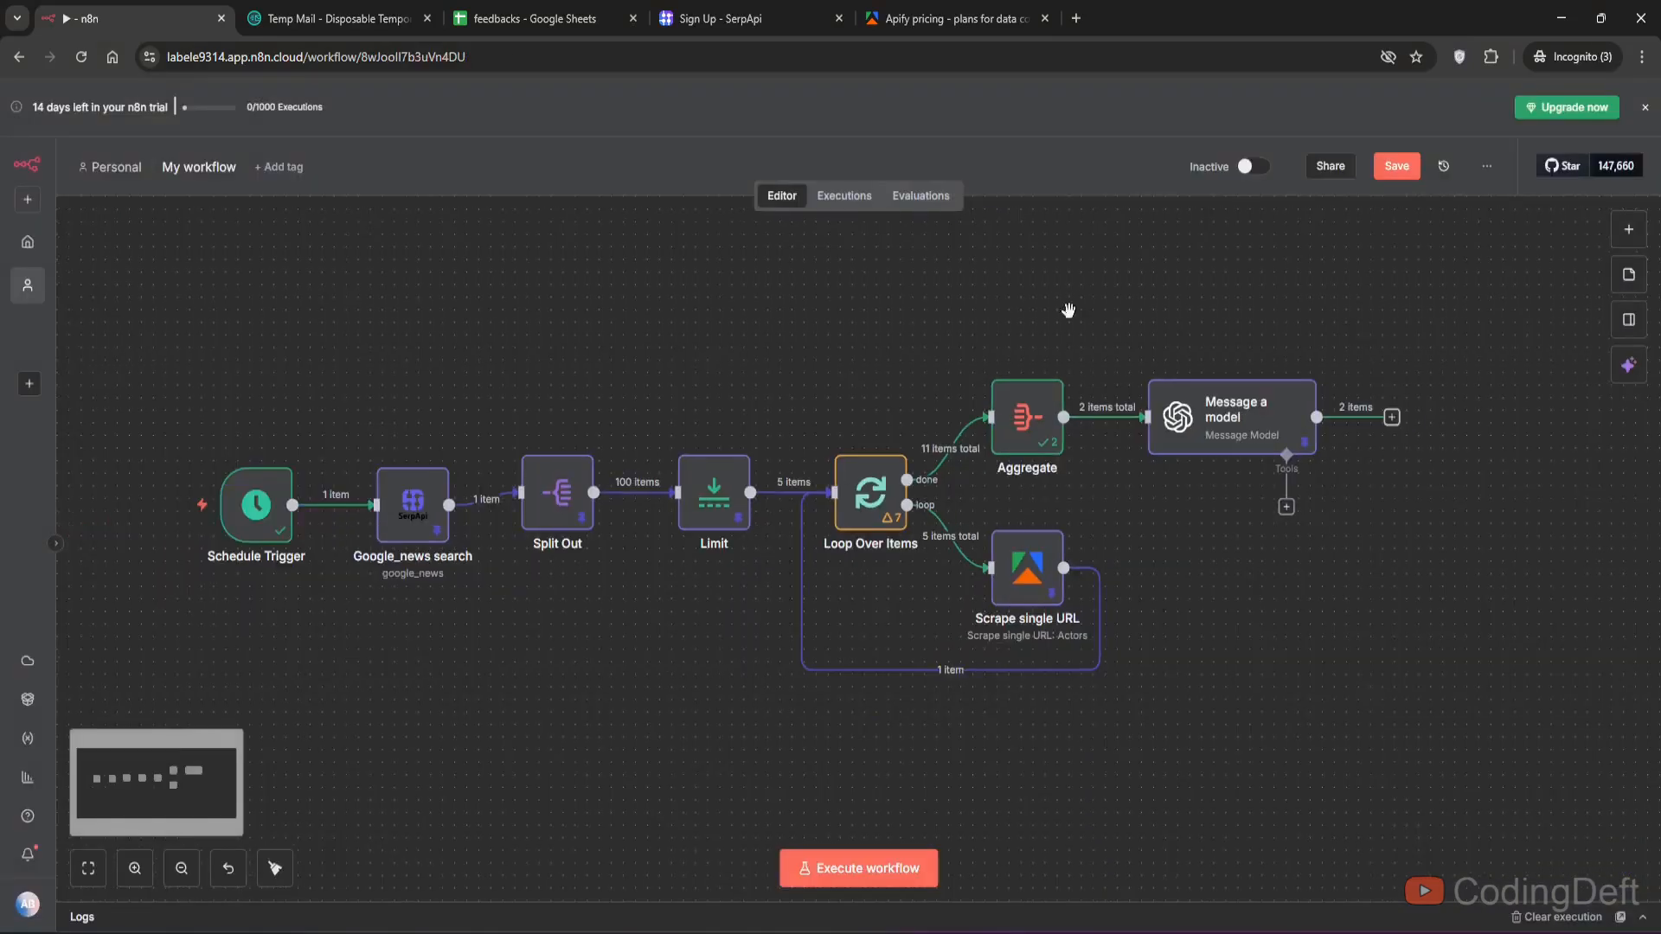
pyautogui.click(1075, 19)
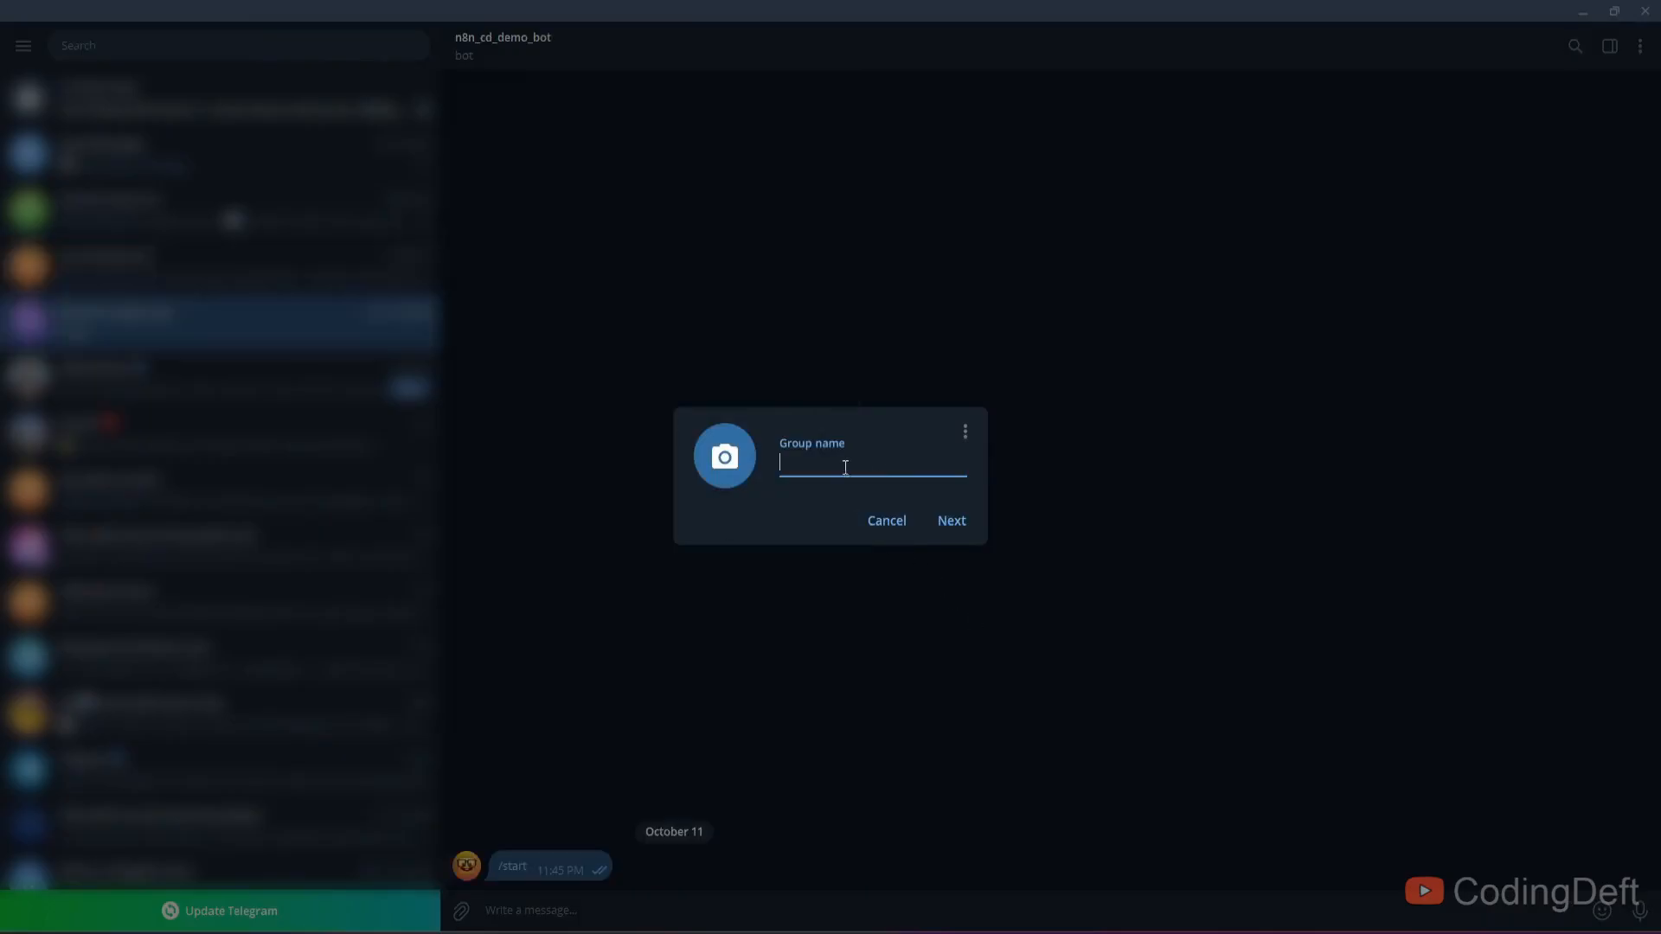
pyautogui.write('non')
pyautogui.press('BackSpace')
pyautogui.press('BackSpace')
pyautogui.press('BackSpace')
pyautogui.write('cd_')
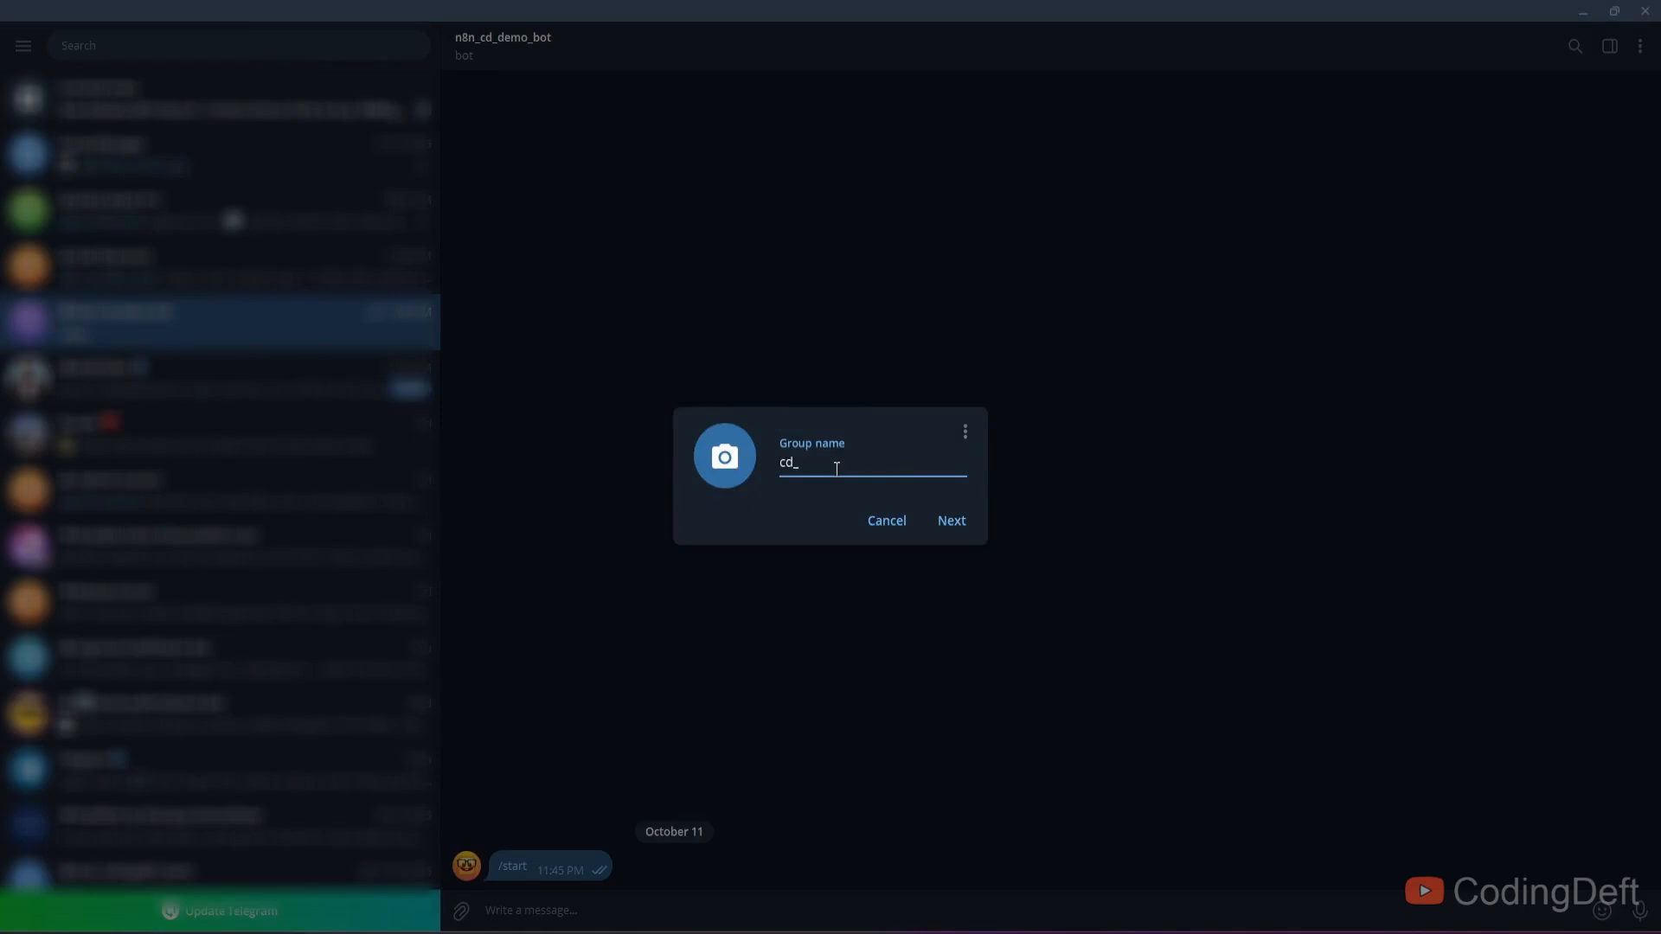
pyautogui.write('n8n')
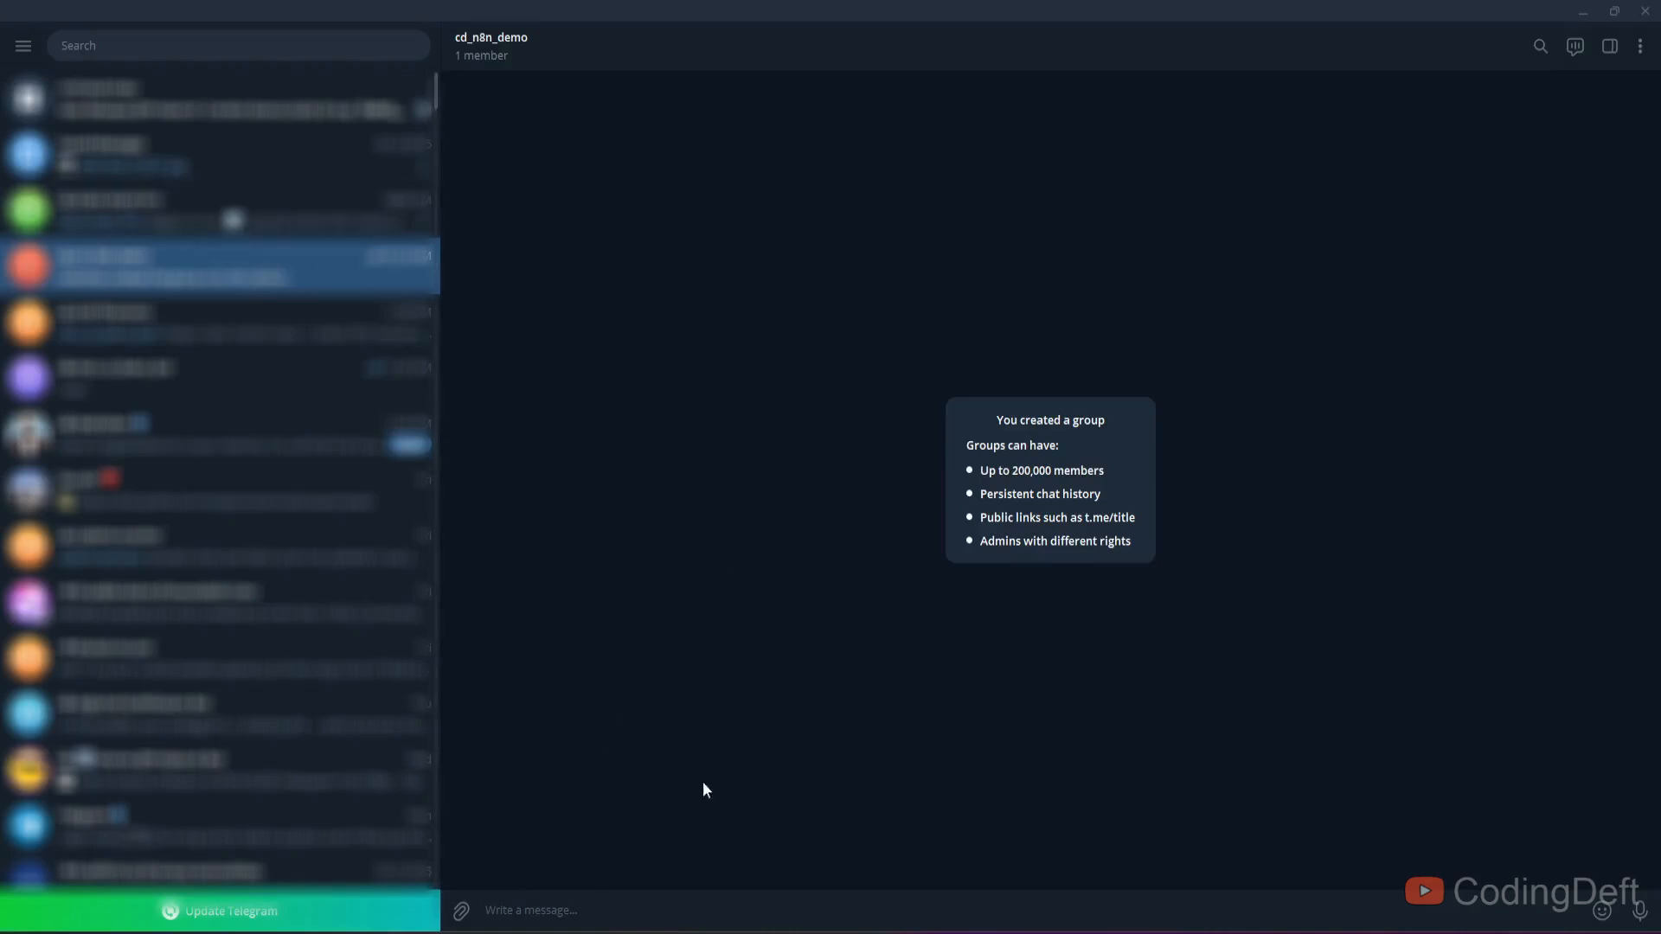
# - Open BotFather, start the new bot command, and name the bot cd_n8n_demo
pyautogui.click(137, 43)
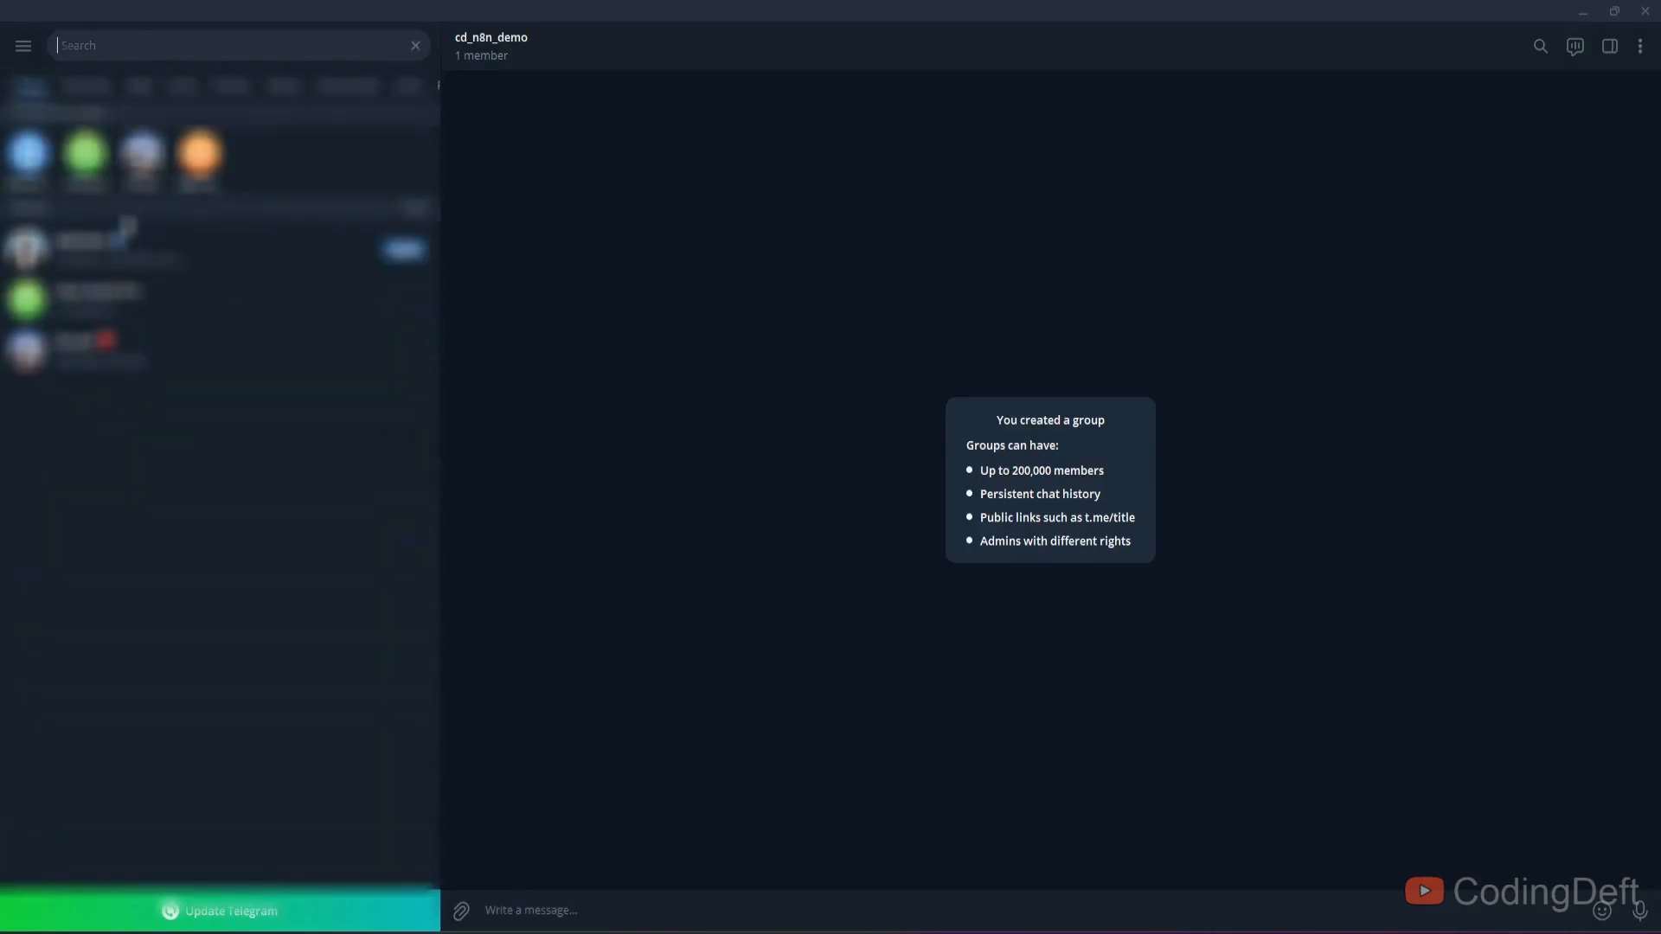
pyautogui.click(216, 248)
pyautogui.write('/star')
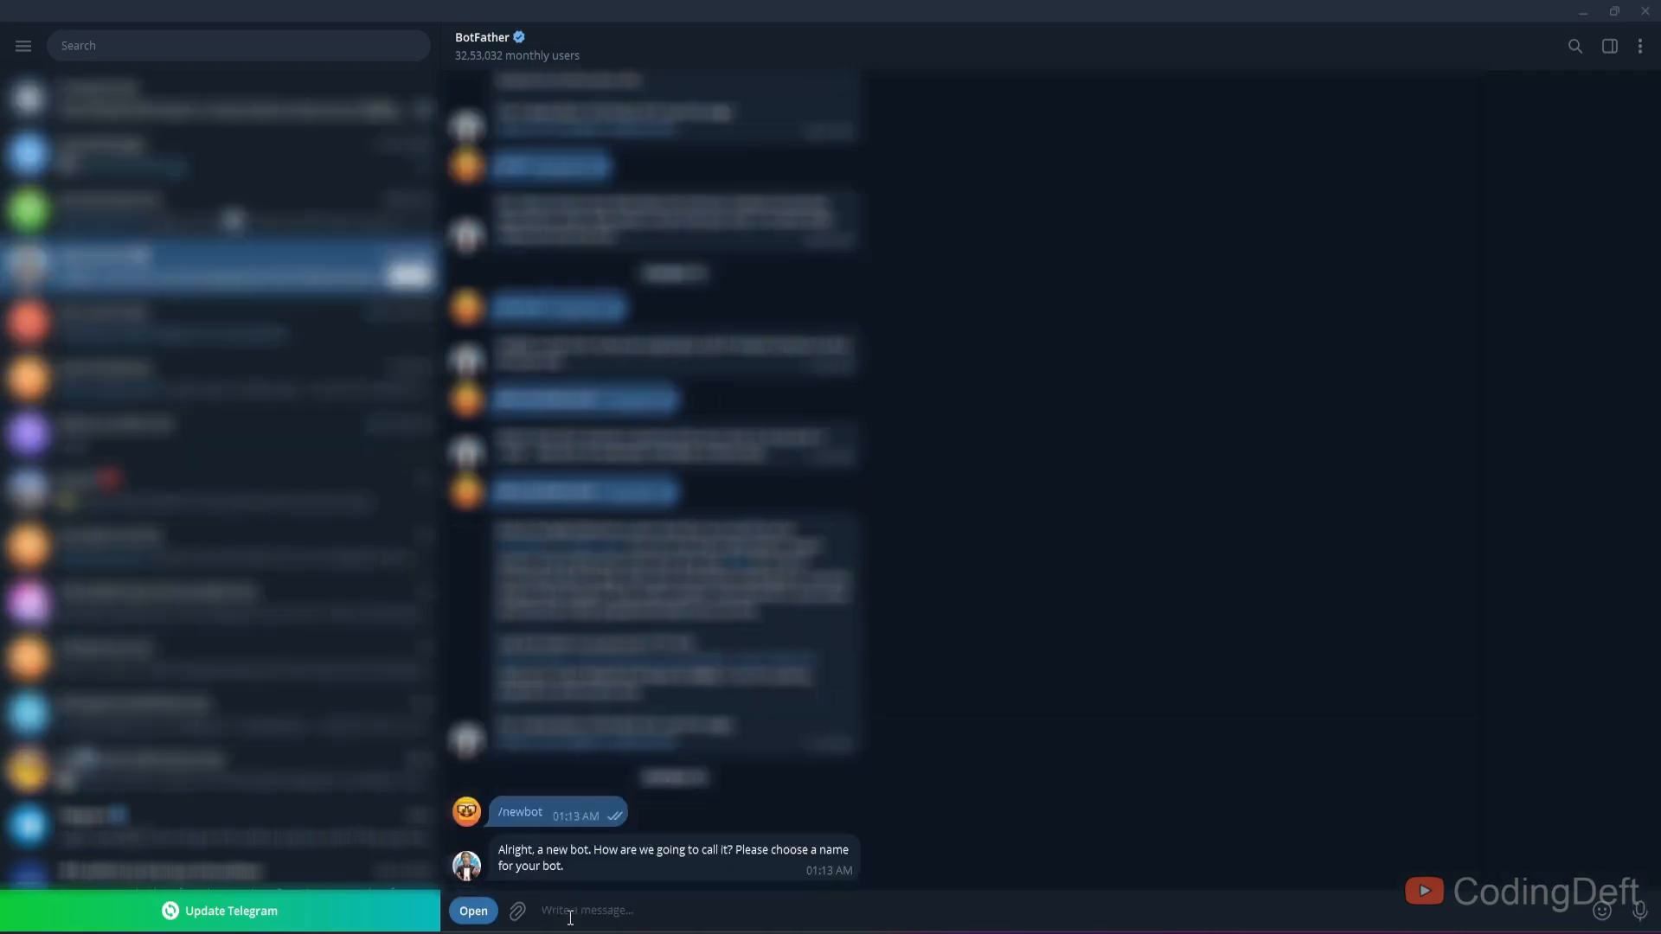
pyautogui.write('cd_n8n_demo')
pyautogui.press('Return')
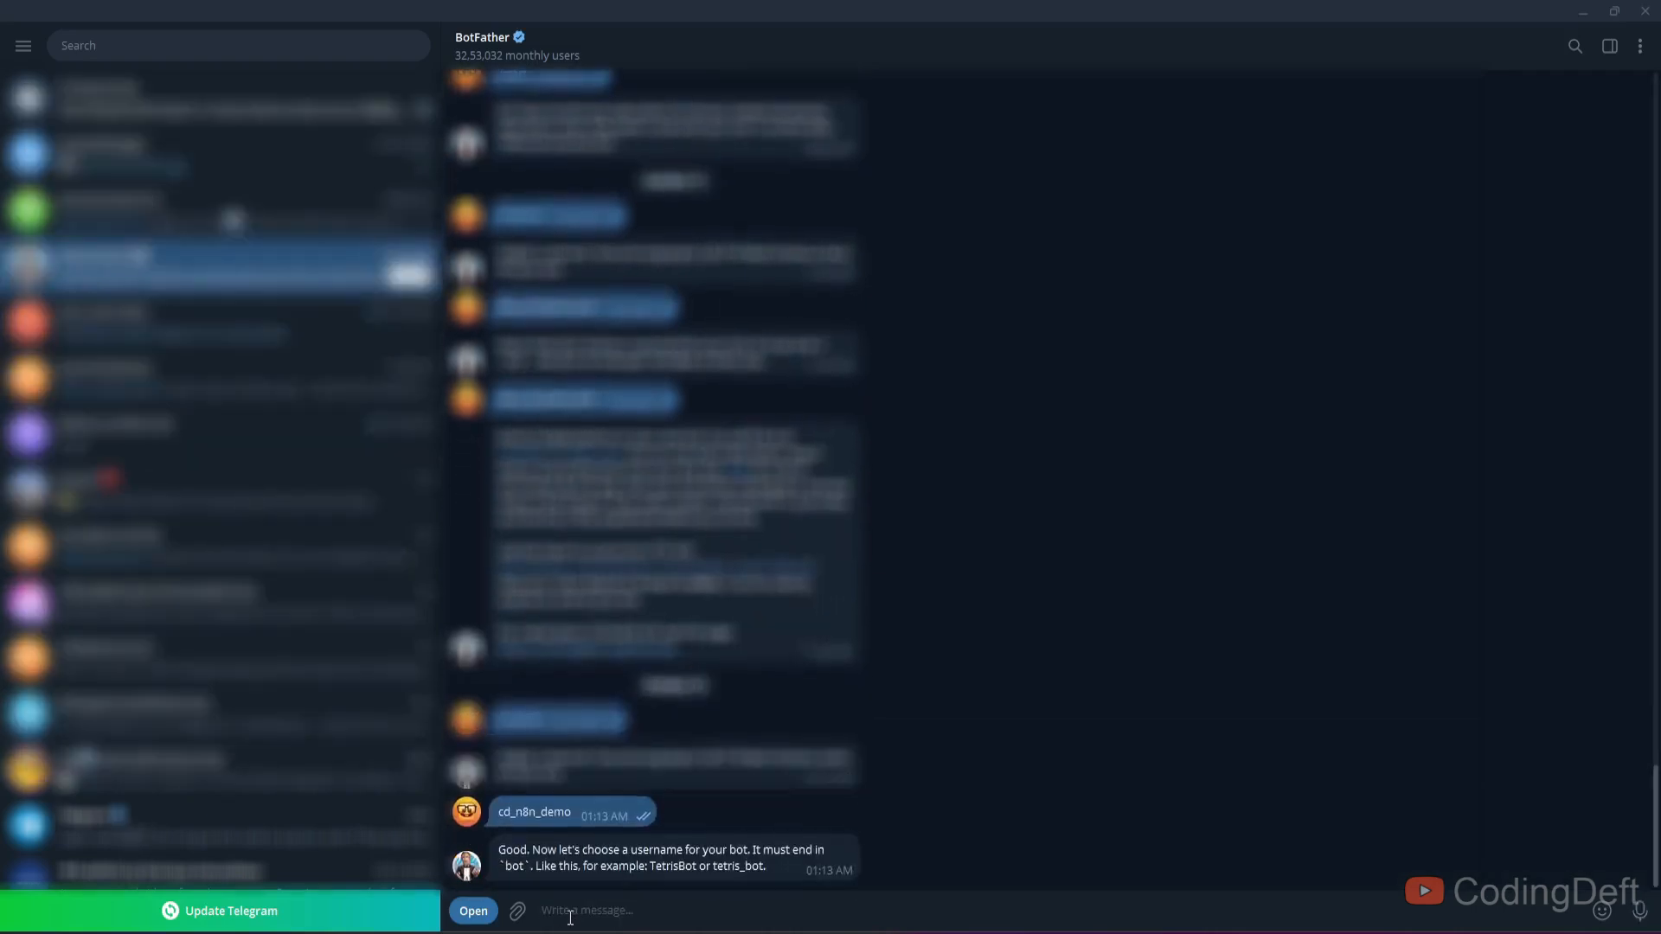
# - Set the bot username to cd_n8n_demo_bot and copy the generated bot token
pyautogui.write('cd_n8n_demo_')
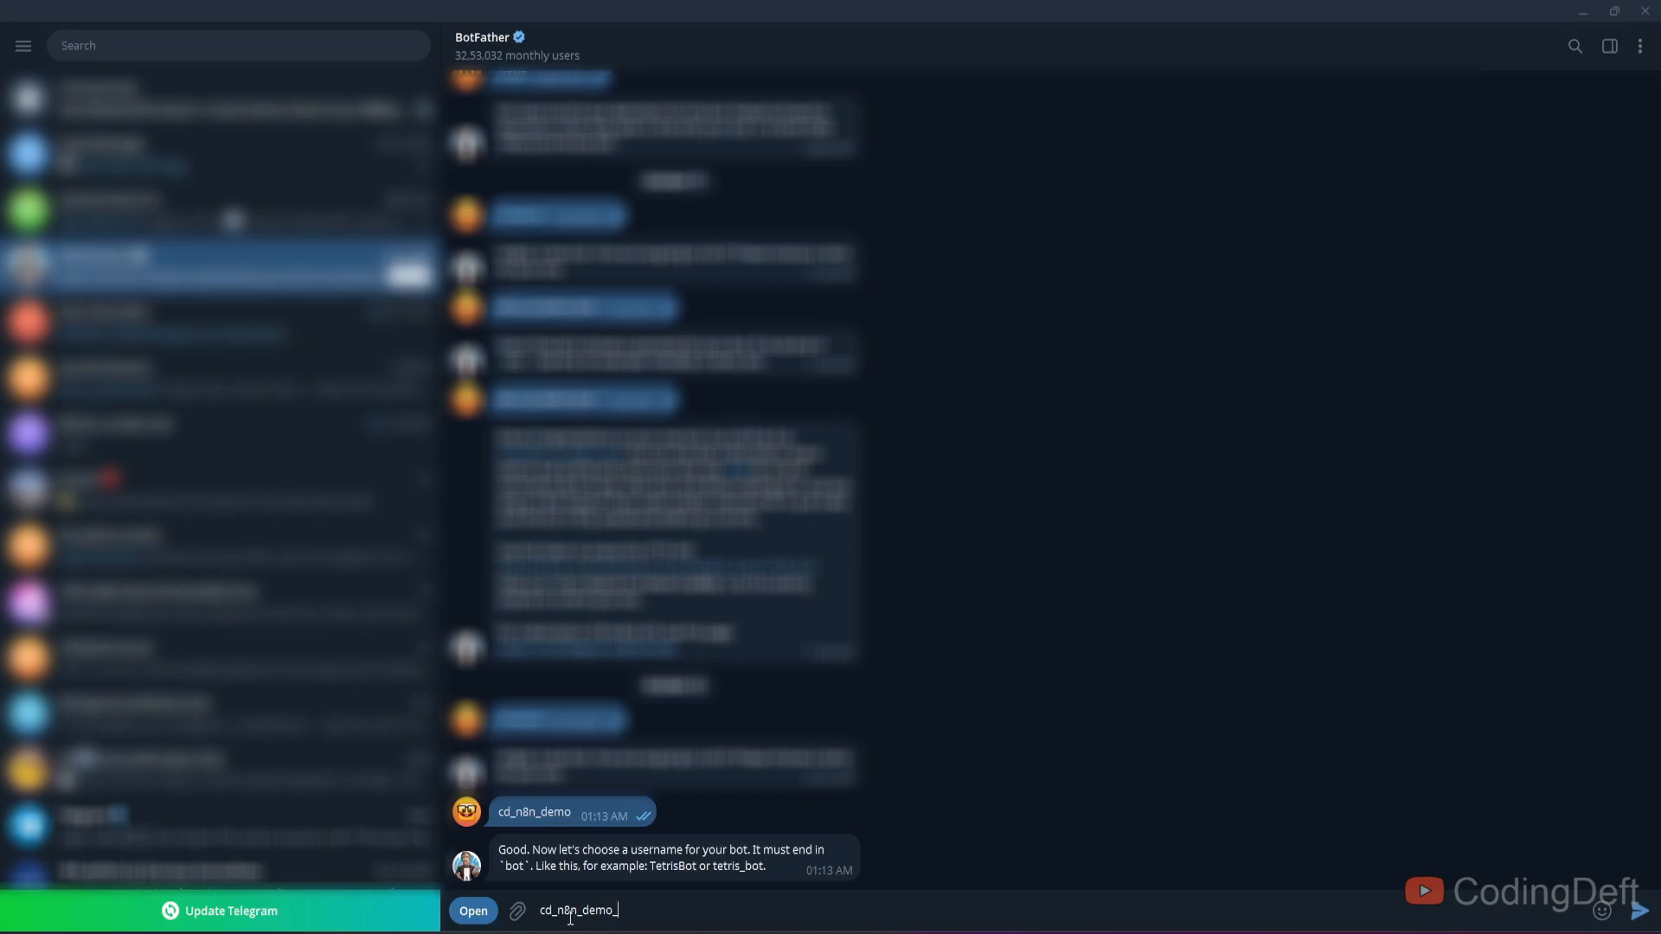
pyautogui.write('bot')
pyautogui.press('Return')
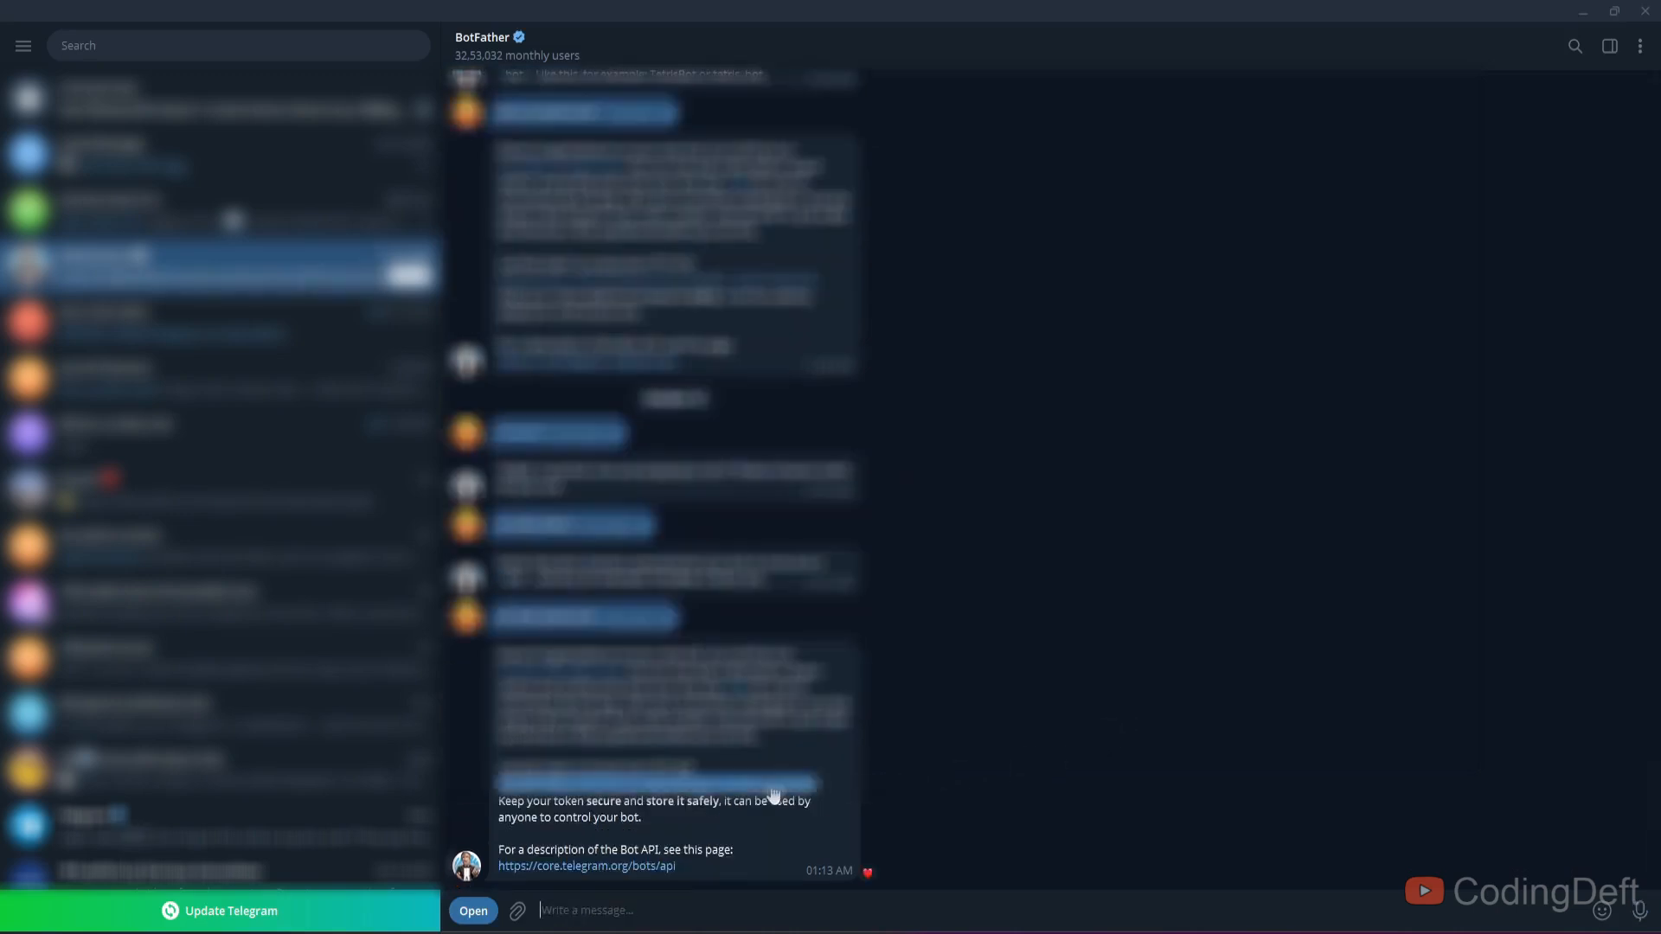
pyautogui.click(773, 789)
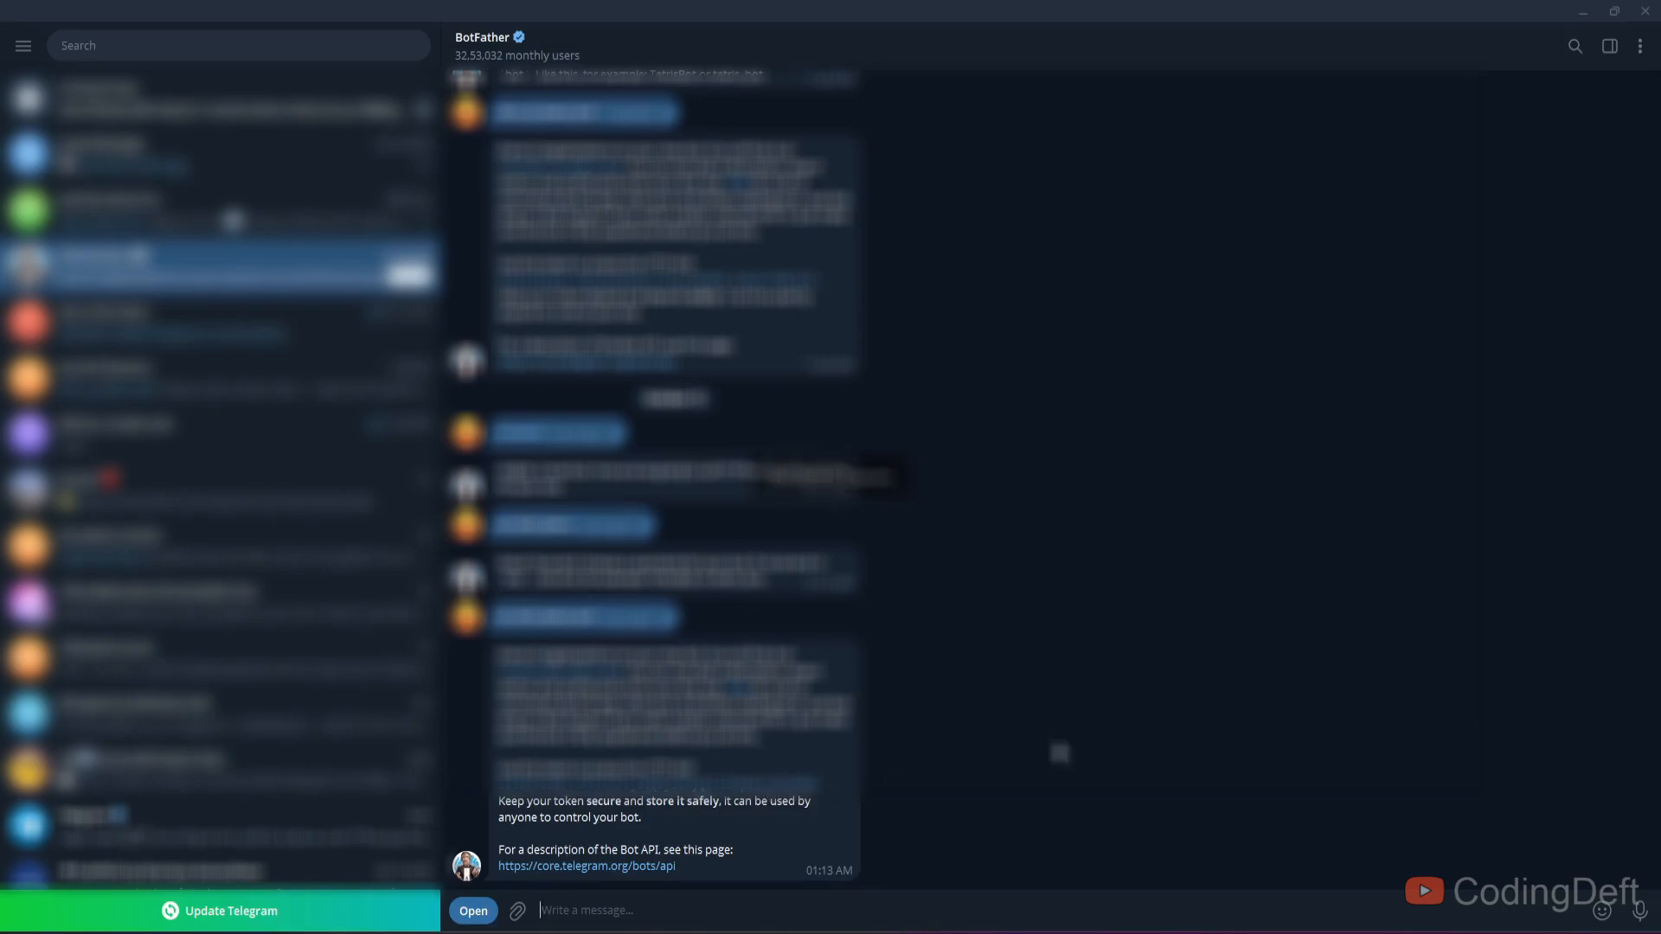
# - Add a Telegram Send a text message node after Message a model and save a credential with the pasted bot access token
pyautogui.hotkey('alt', 'Tab')
pyautogui.hotkey('ctrl', '1')
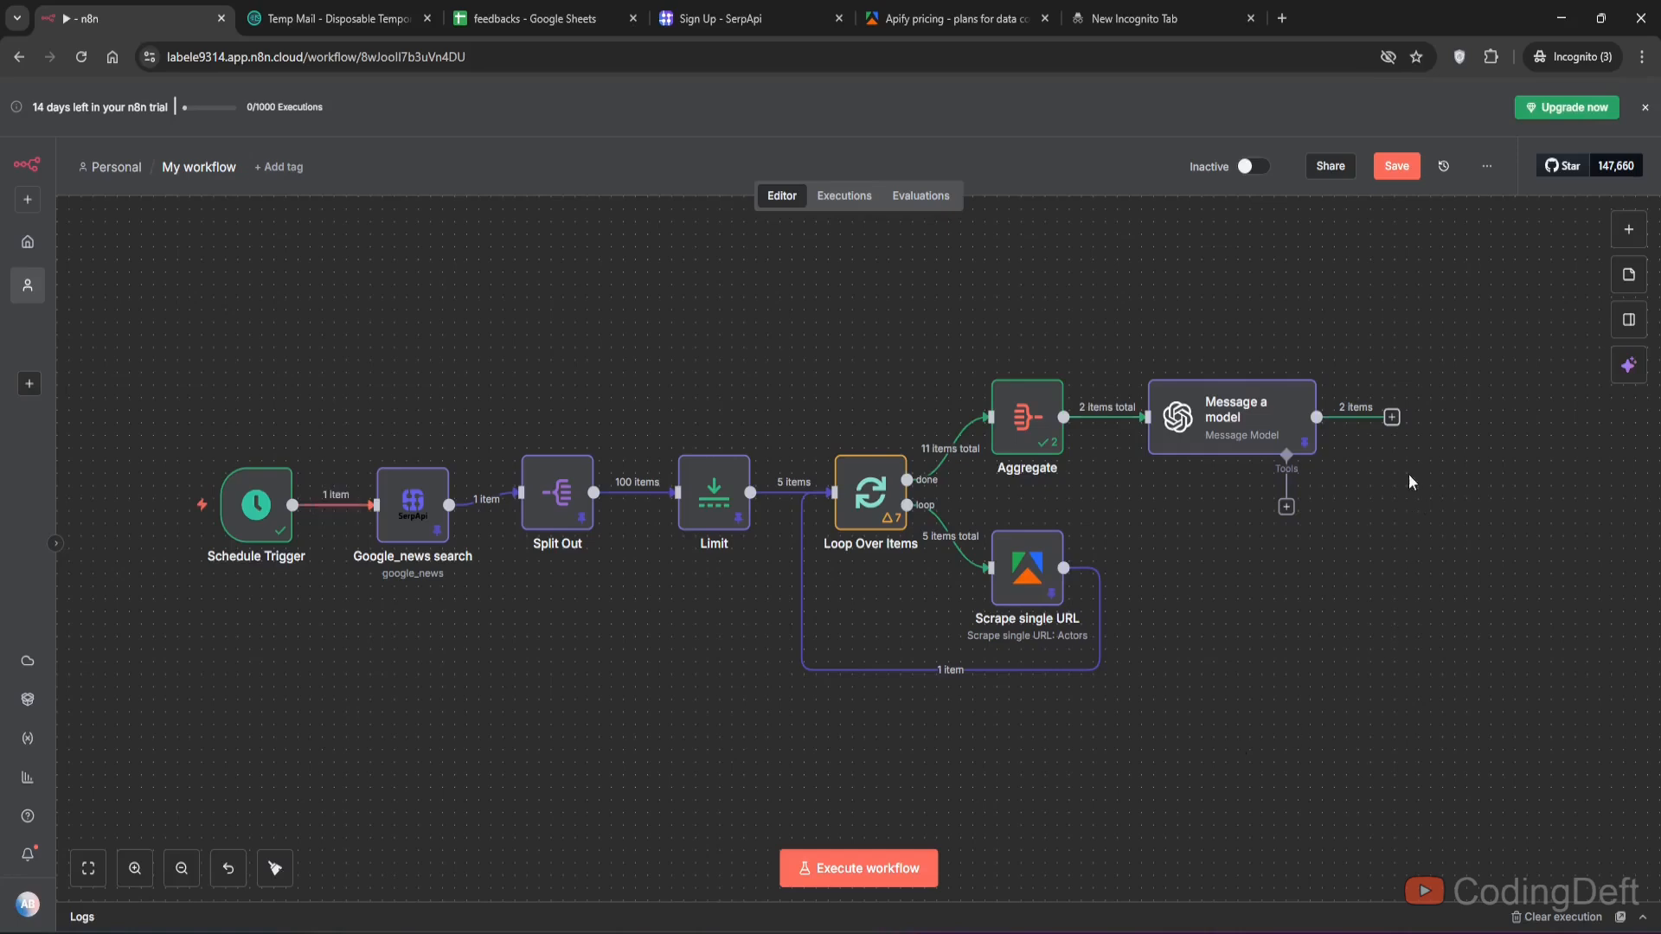
pyautogui.click(1393, 419)
pyautogui.write('te')
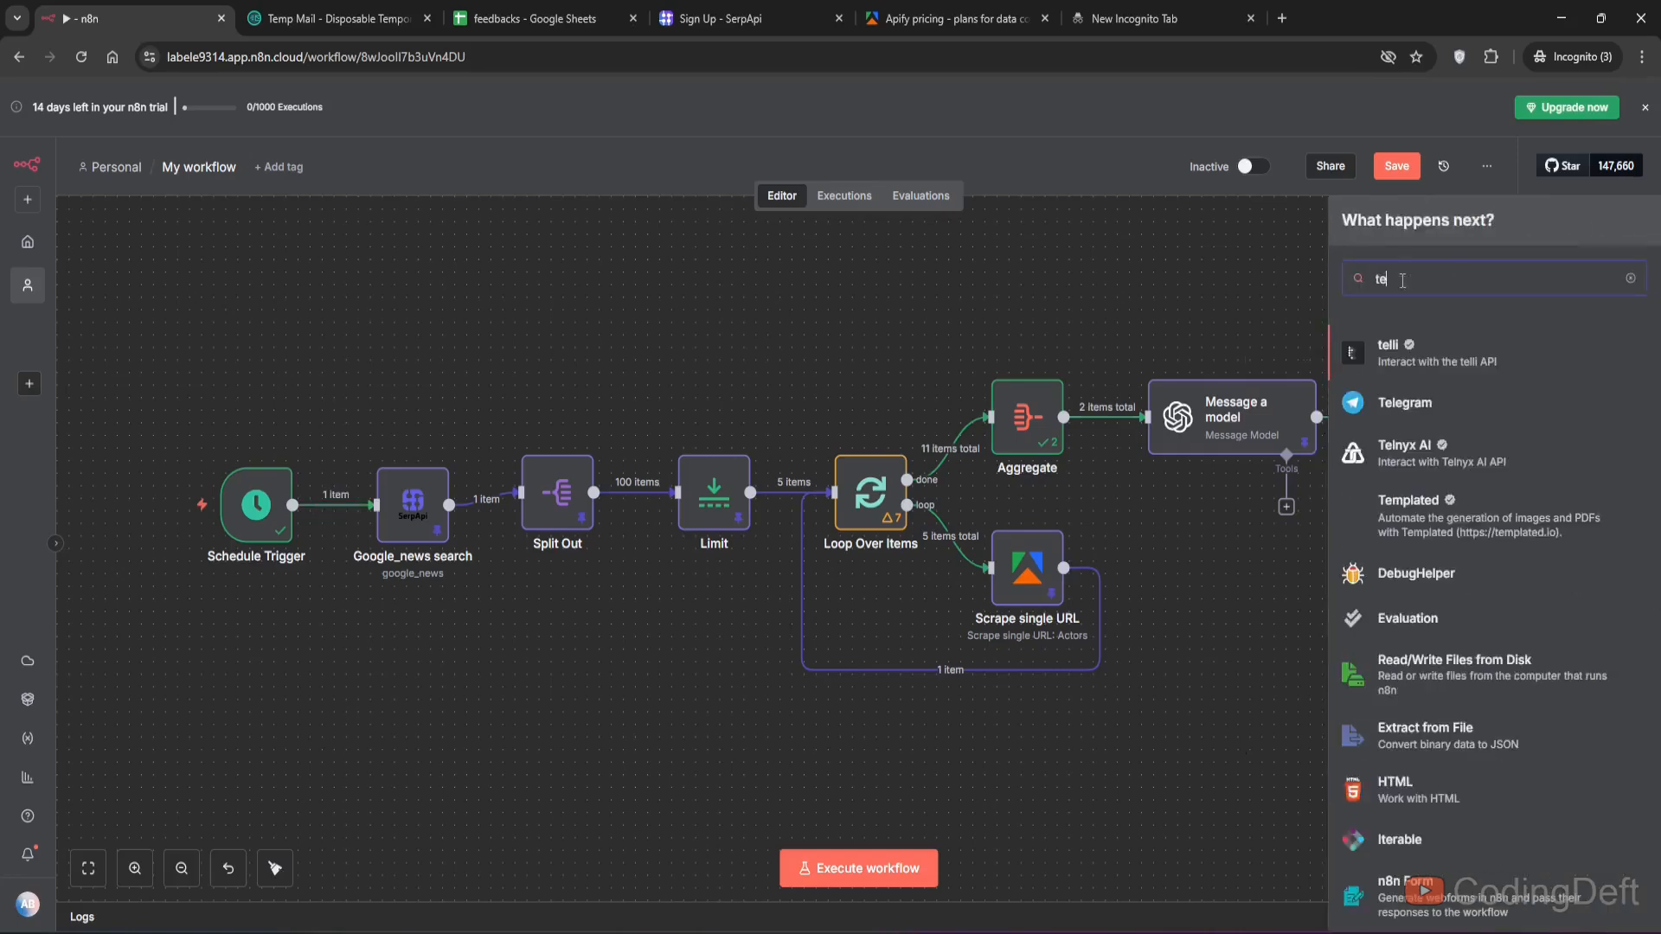
pyautogui.click(1407, 403)
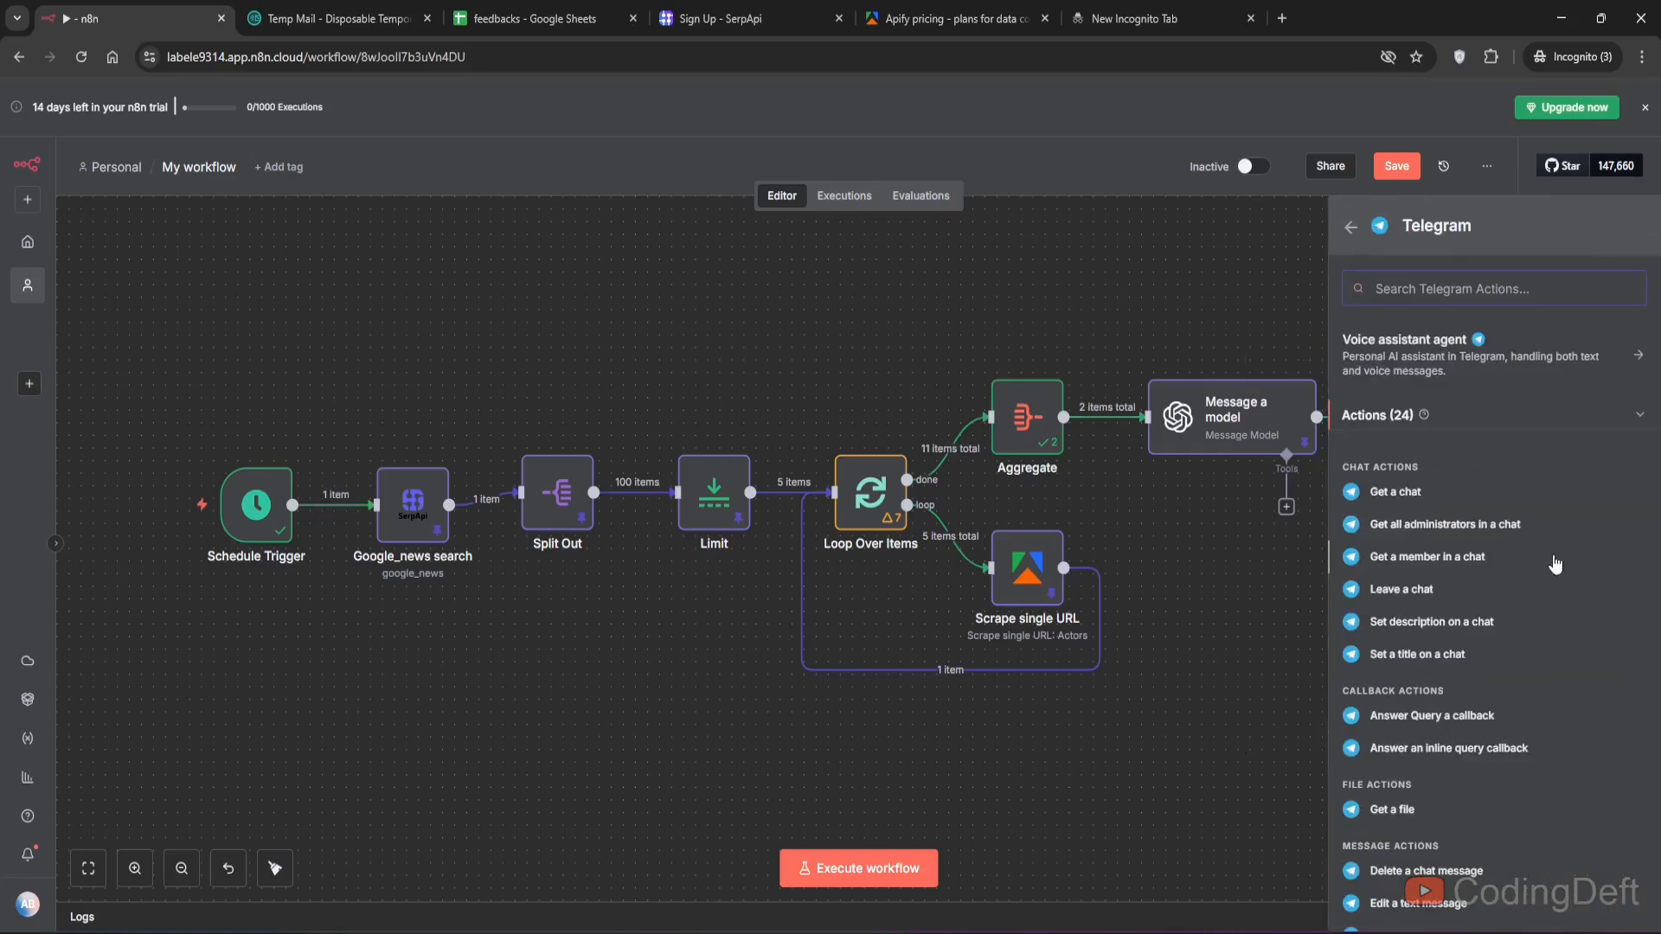
pyautogui.write('send text')
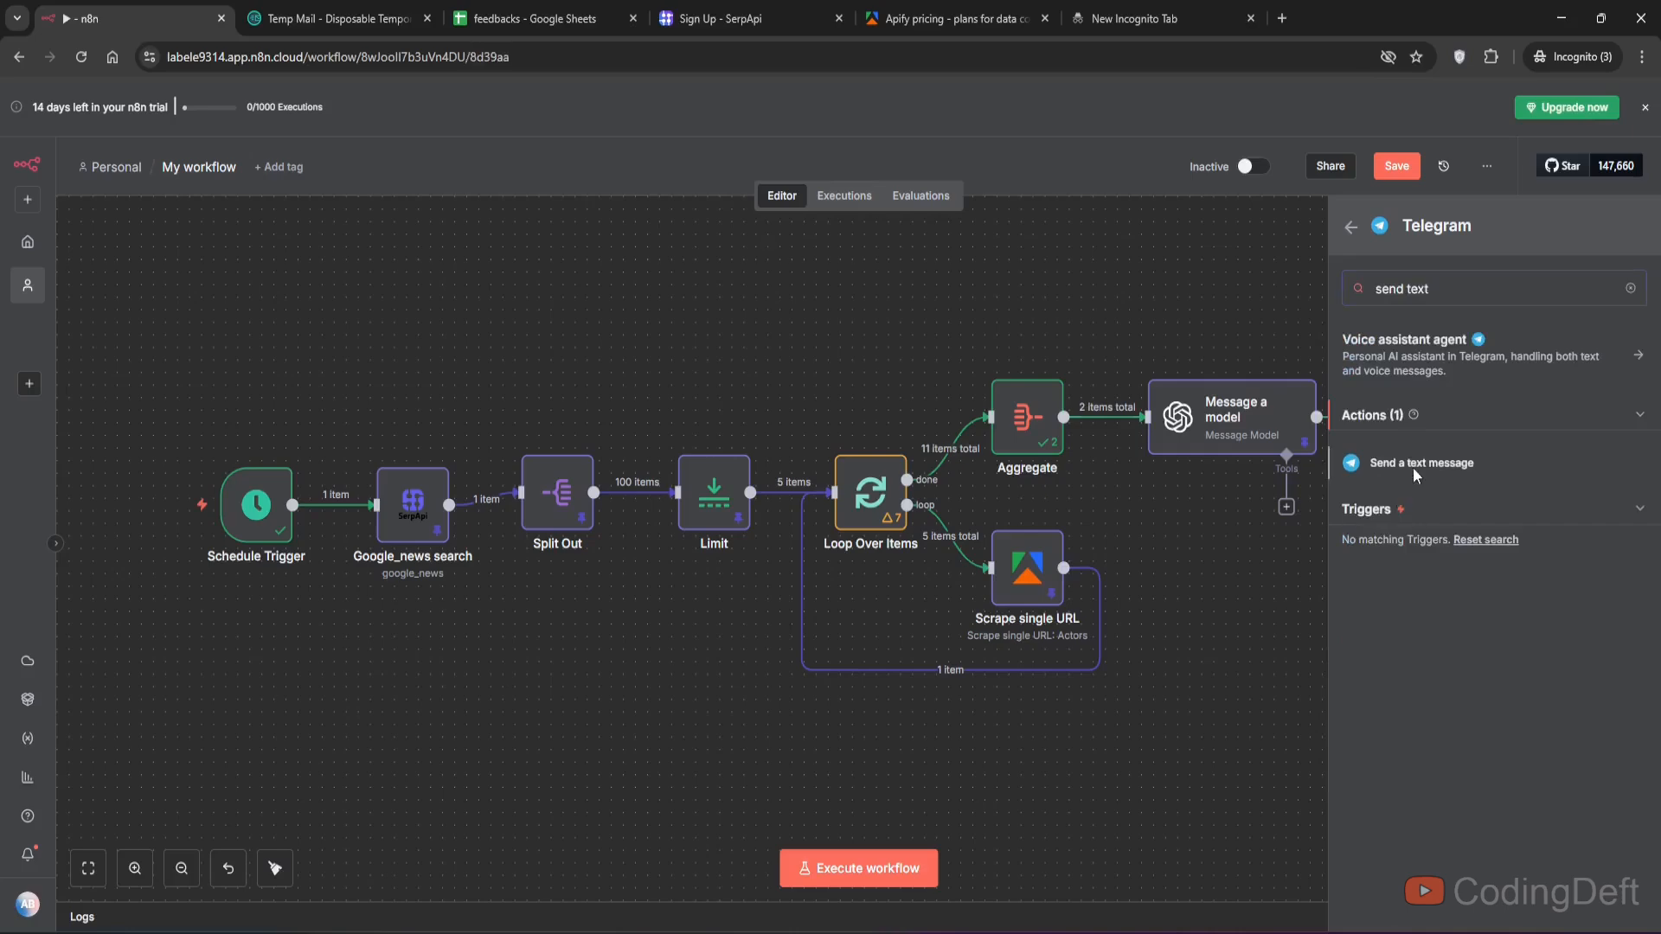
pyautogui.click(1415, 467)
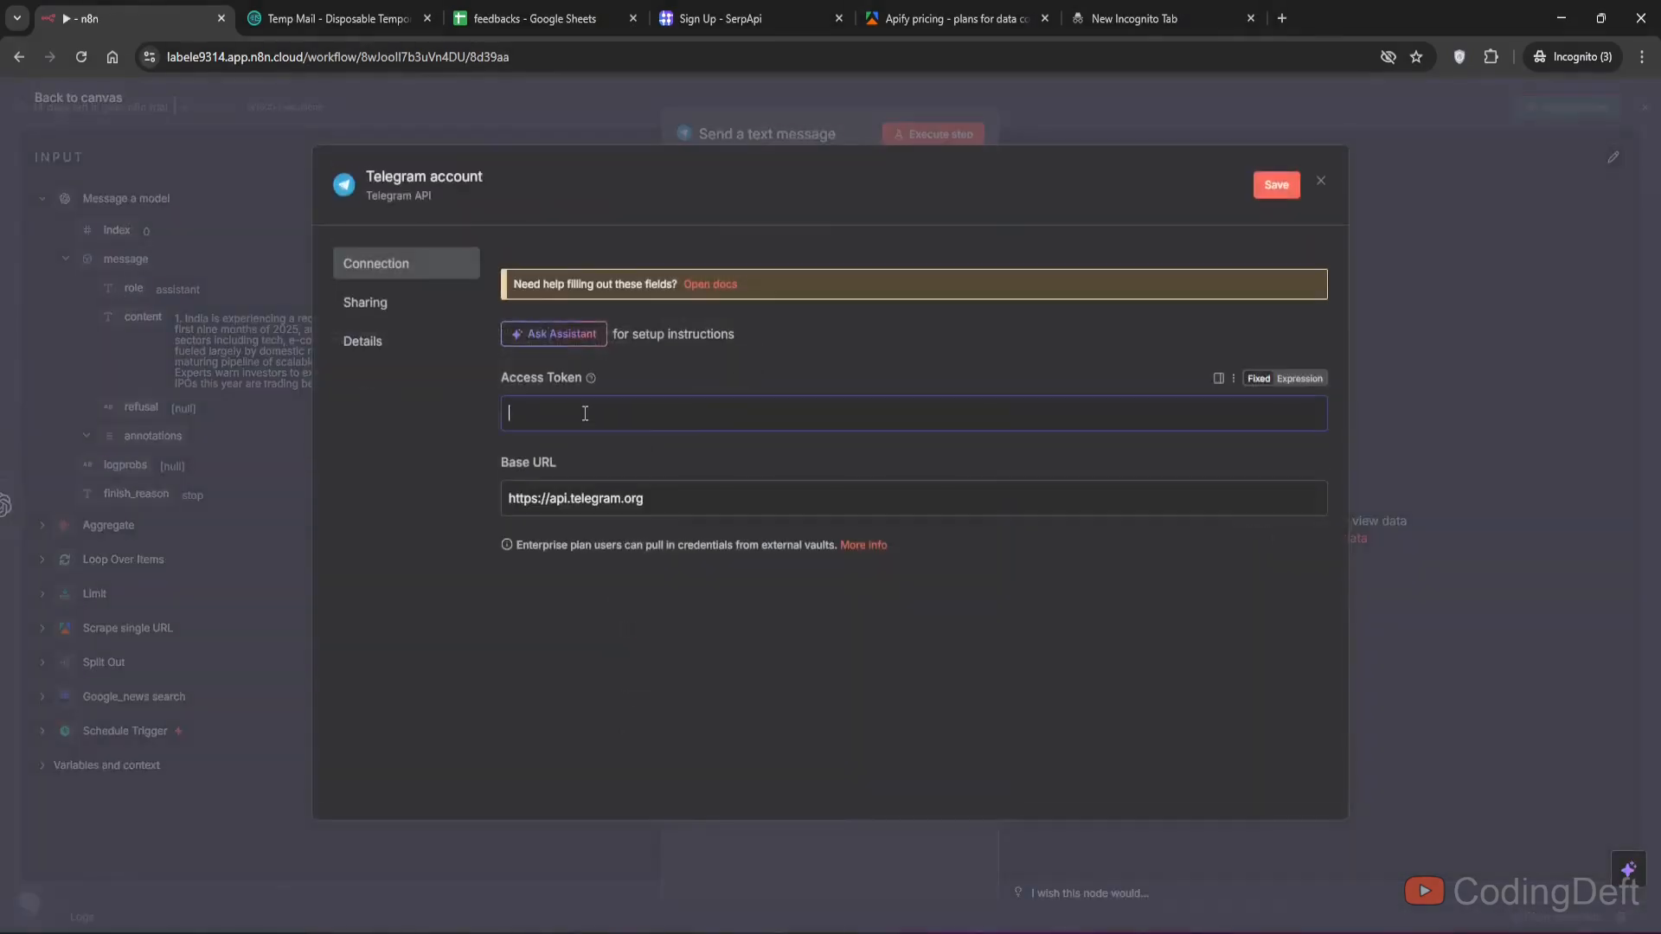
pyautogui.hotkey('ctrl', 'v')
pyautogui.click(1277, 185)
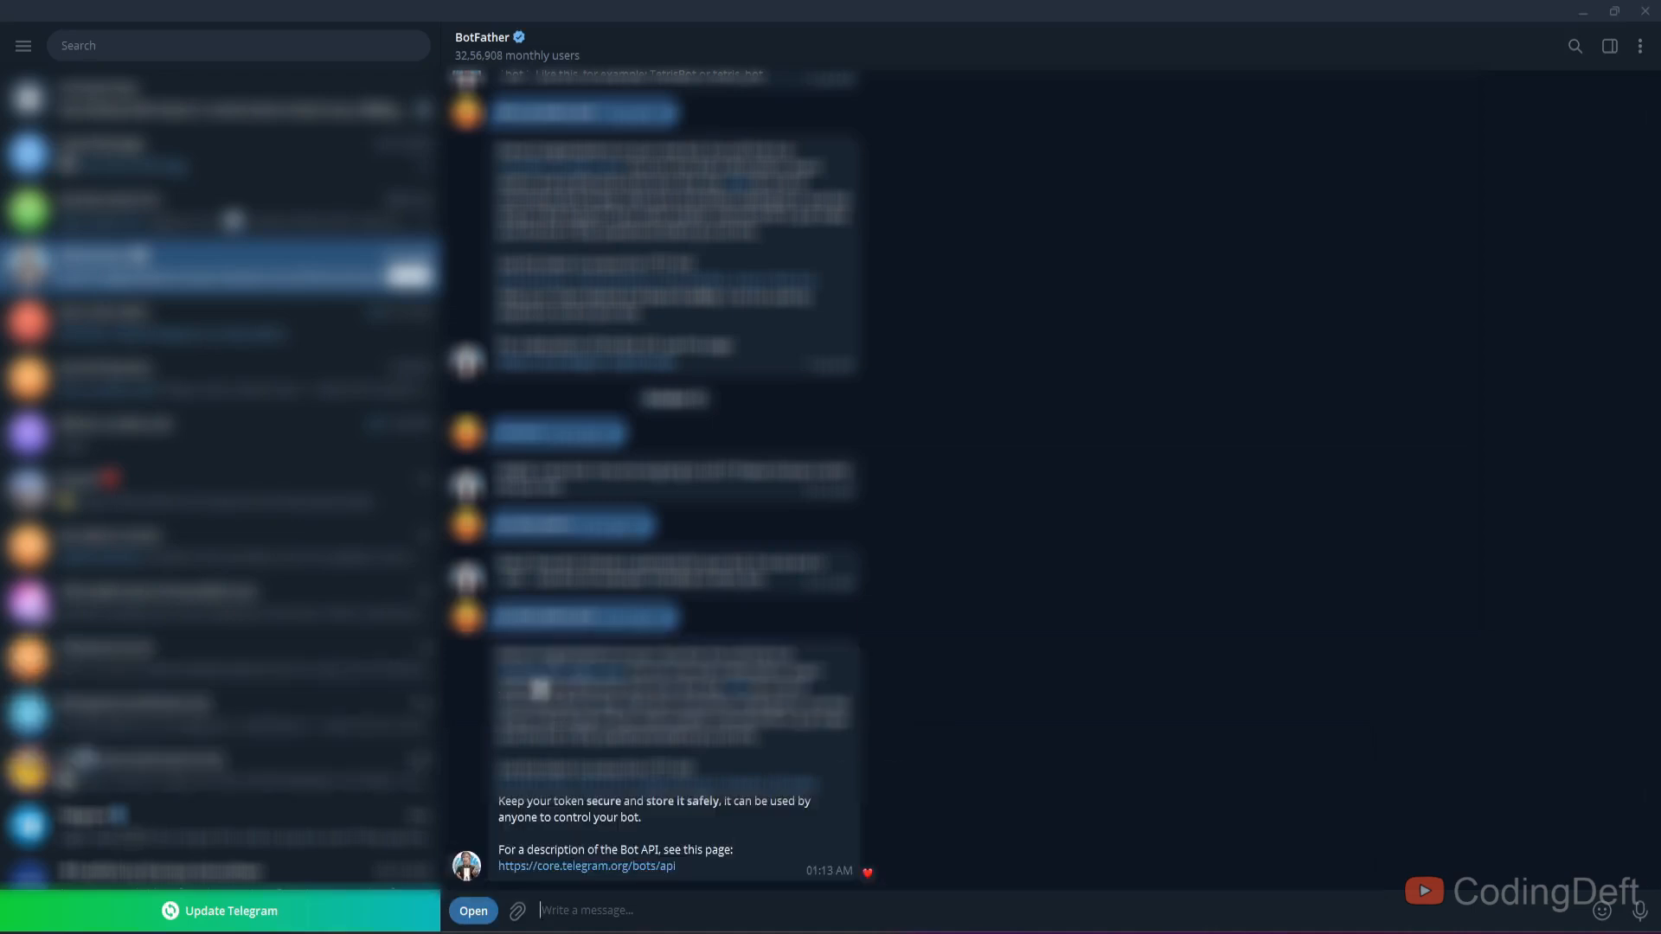
# - Add the cd_n8n_demo_bot as a member of the cd_n8n_demo group
pyautogui.click(538, 683)
pyautogui.click(1039, 911)
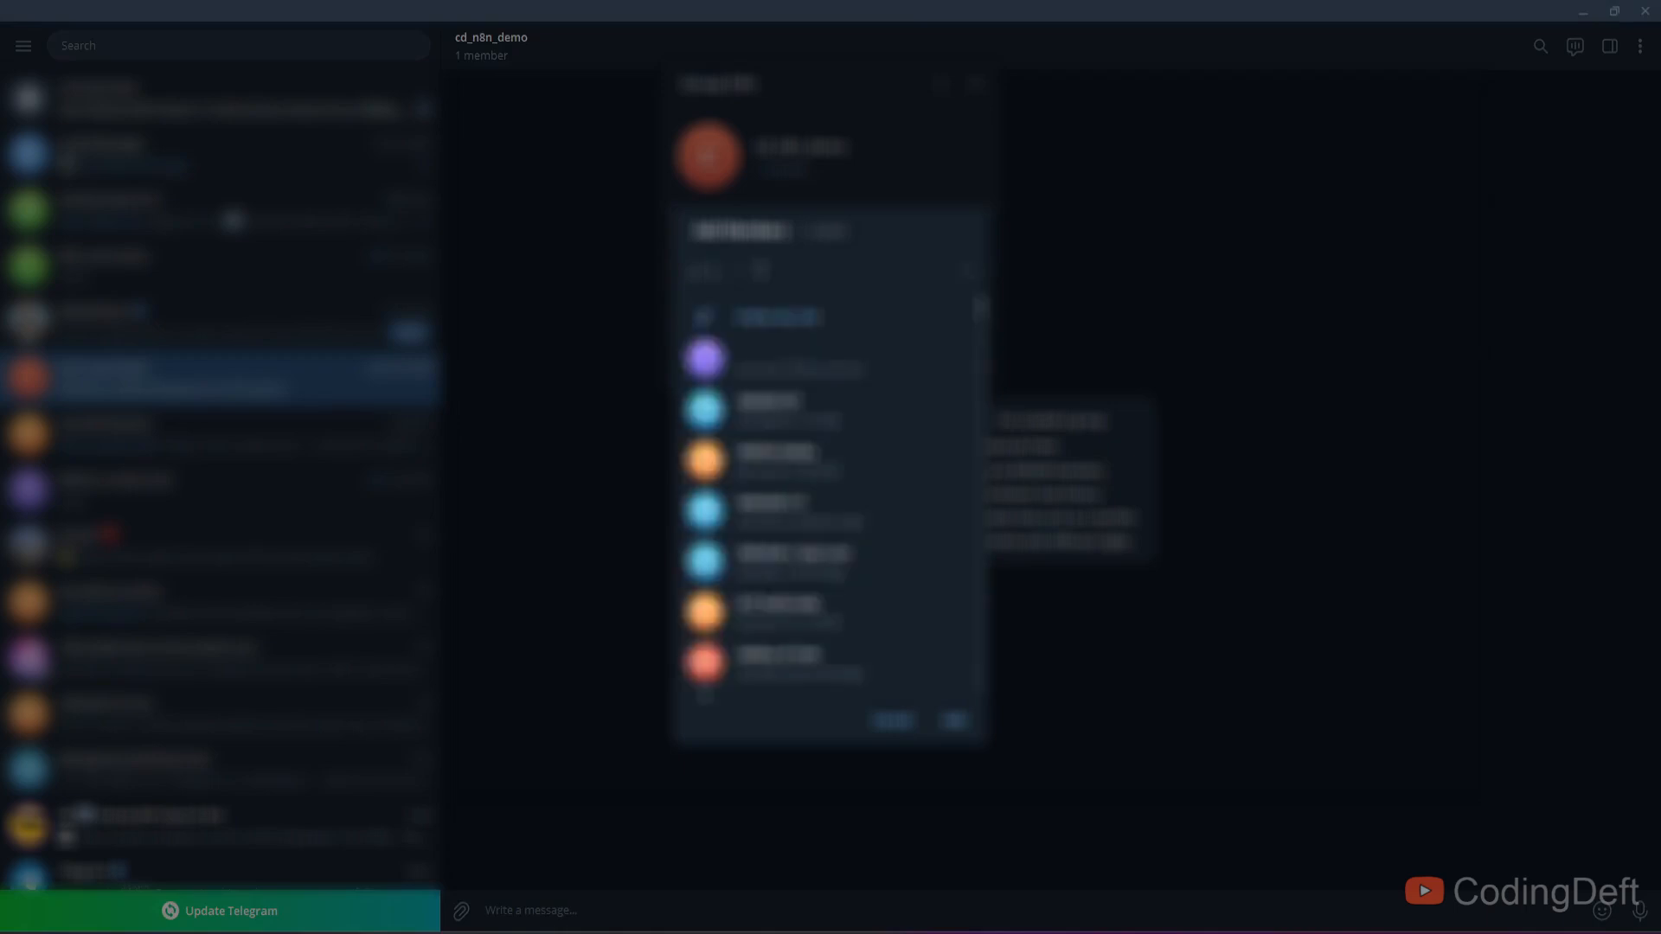
pyautogui.click(783, 329)
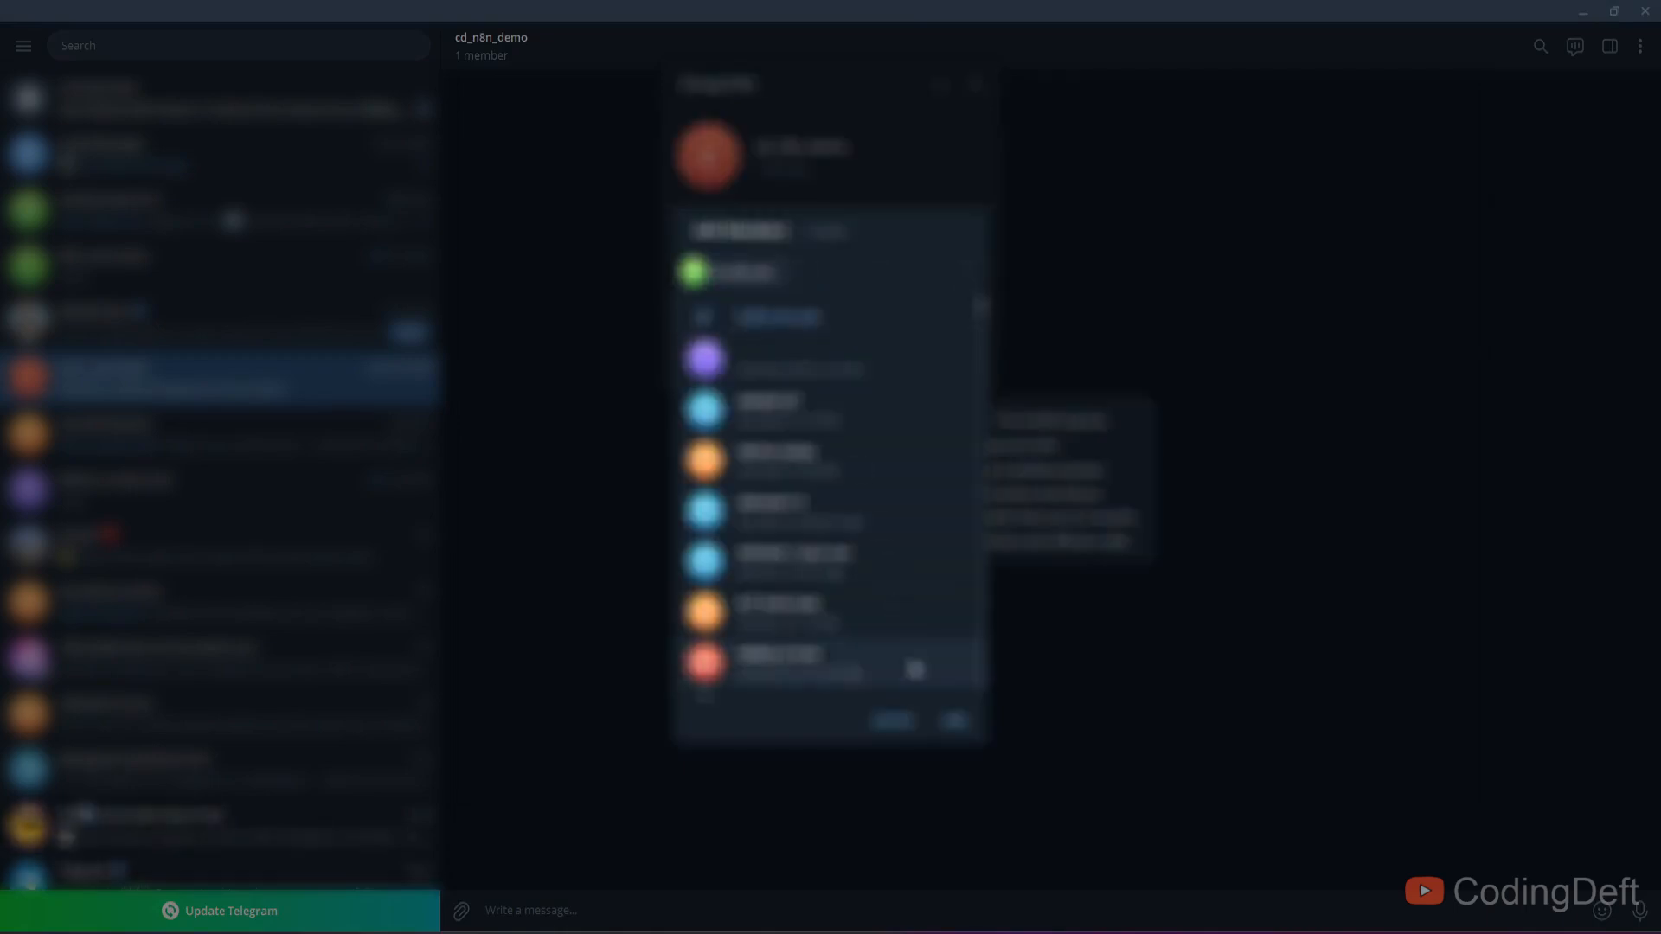
pyautogui.click(955, 718)
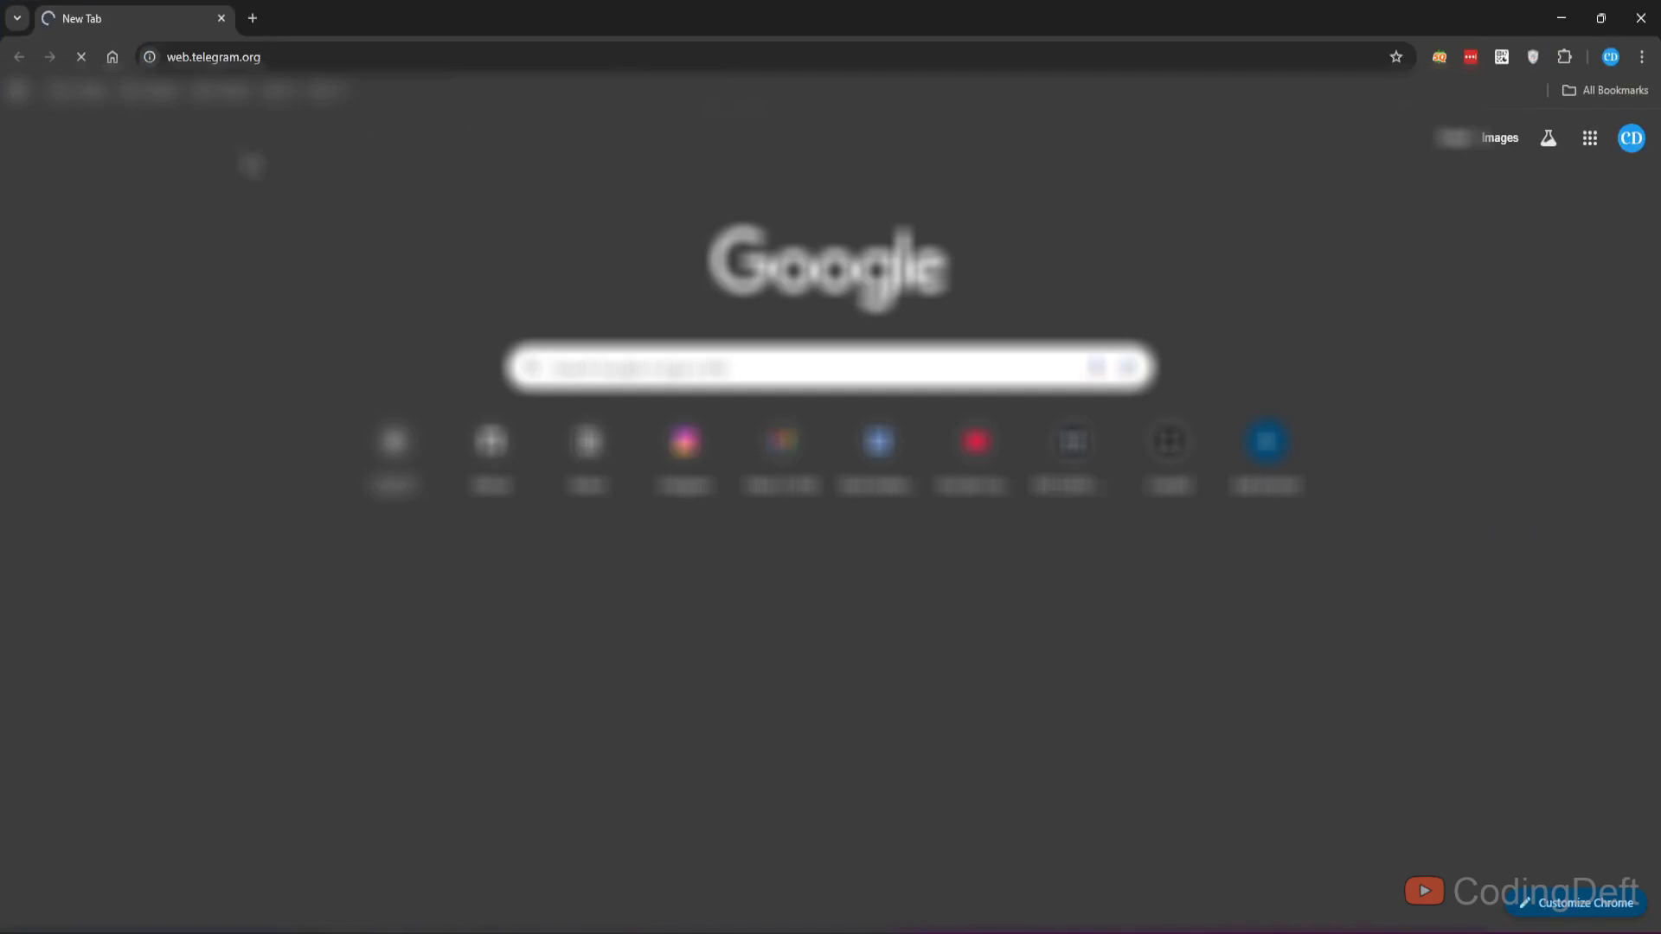
pyautogui.press('Return')
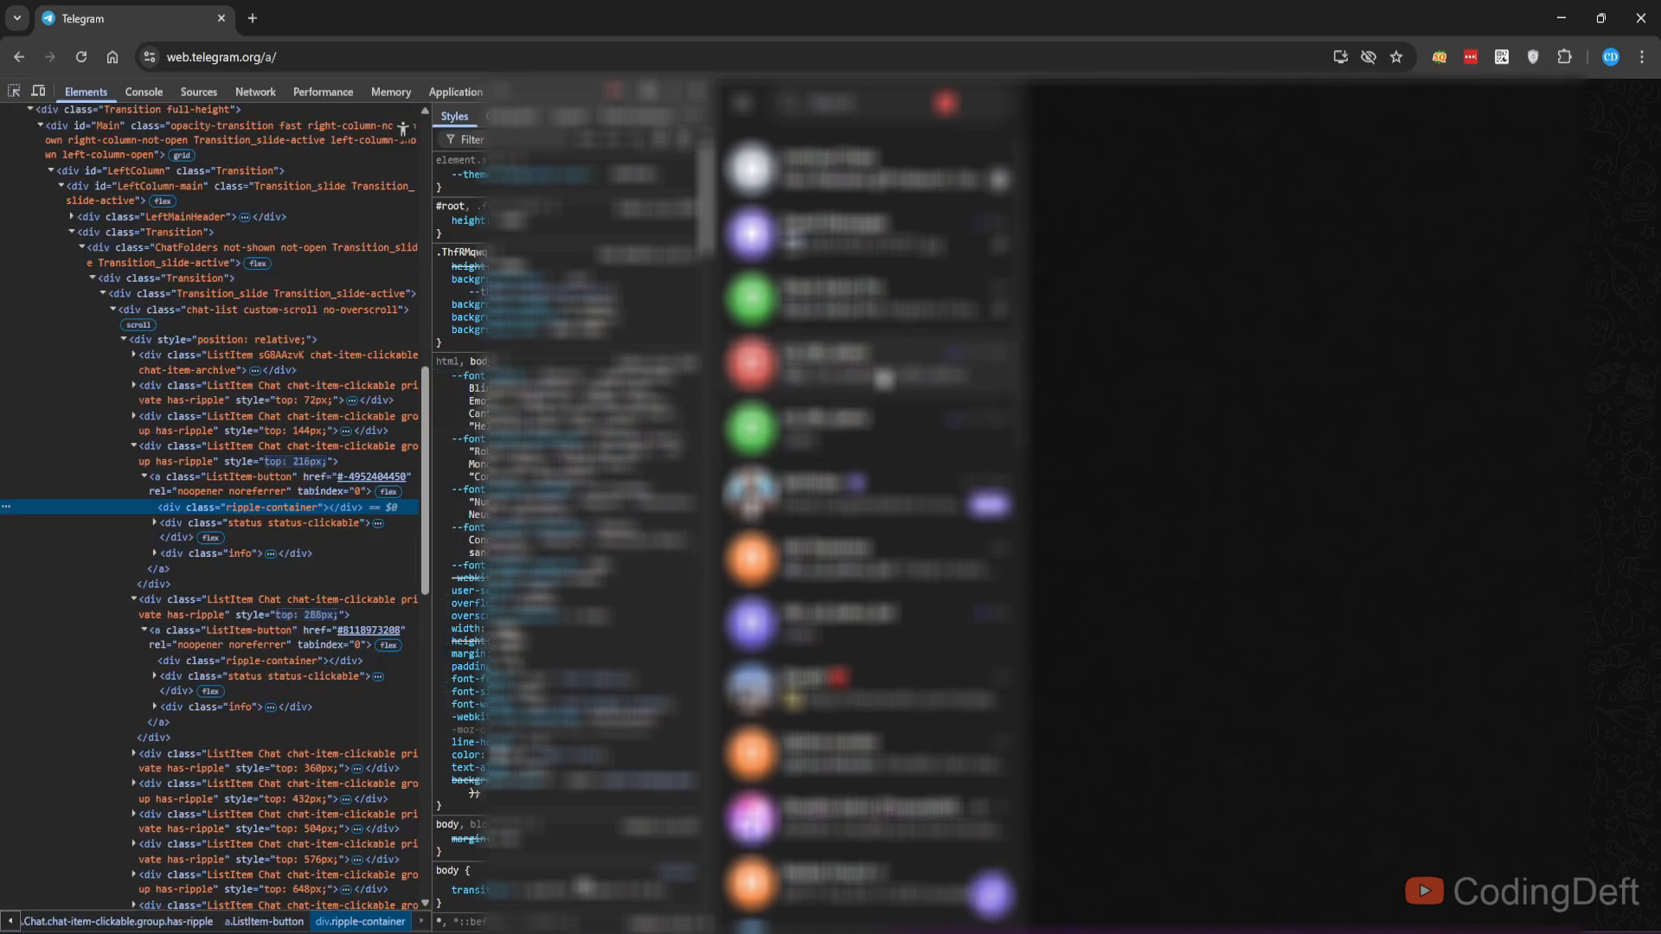
# - Copy the group's chat ID from Telegram Web's page elements and paste it into the node's Chat ID field
pyautogui.click(226, 476)
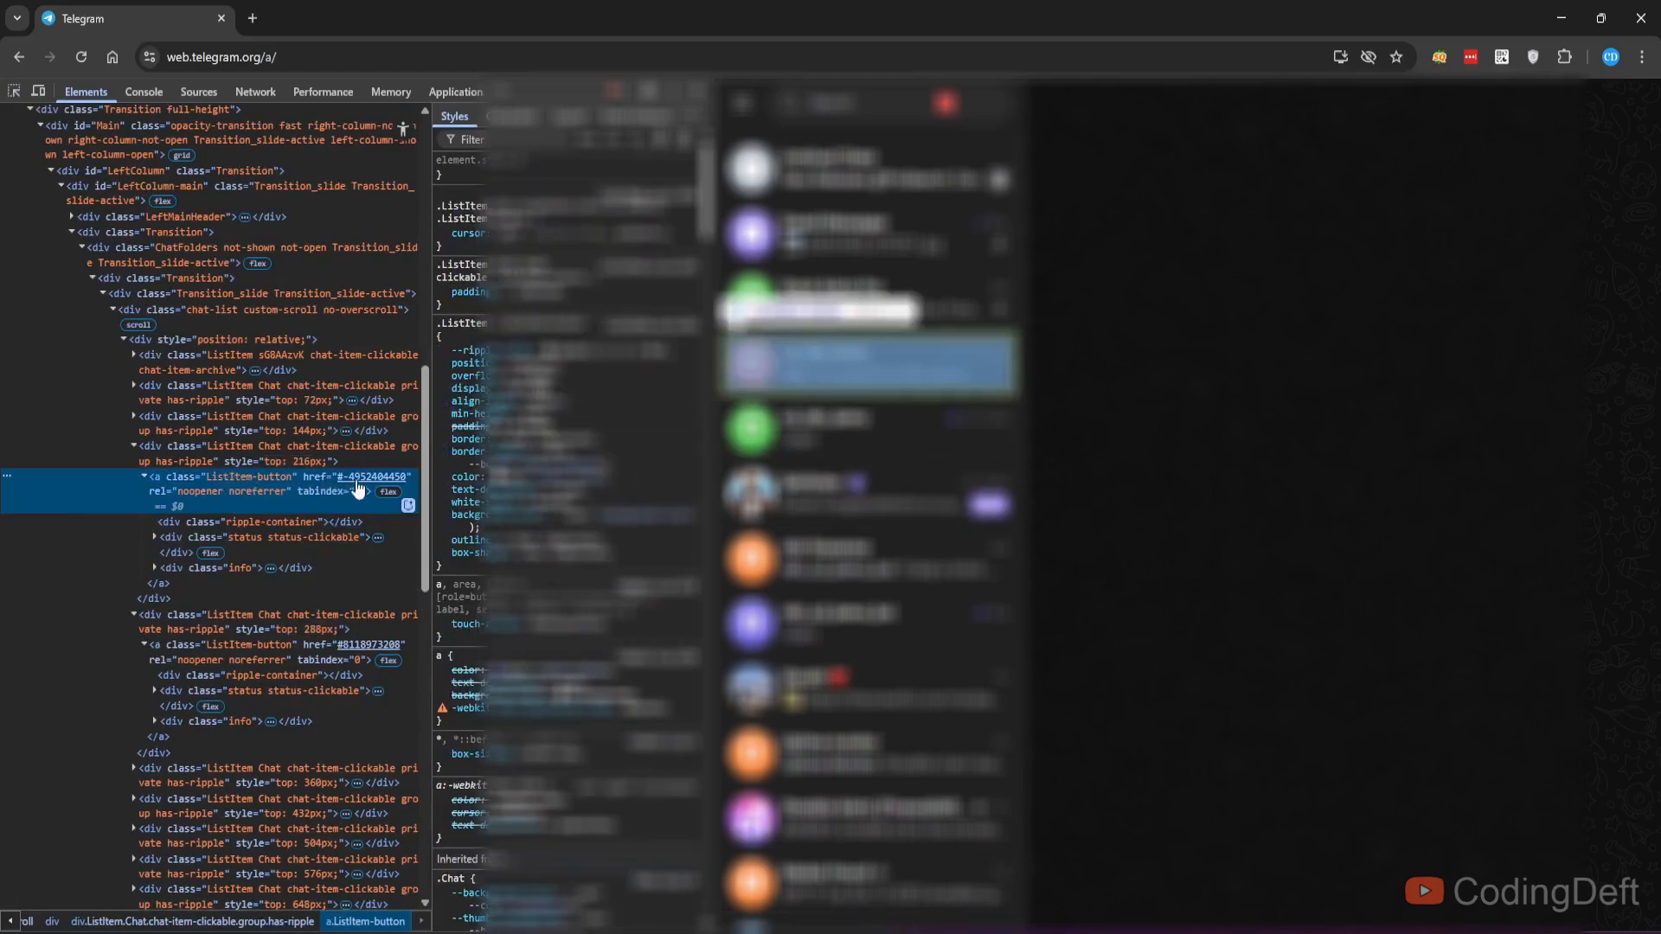
pyautogui.press('F2')
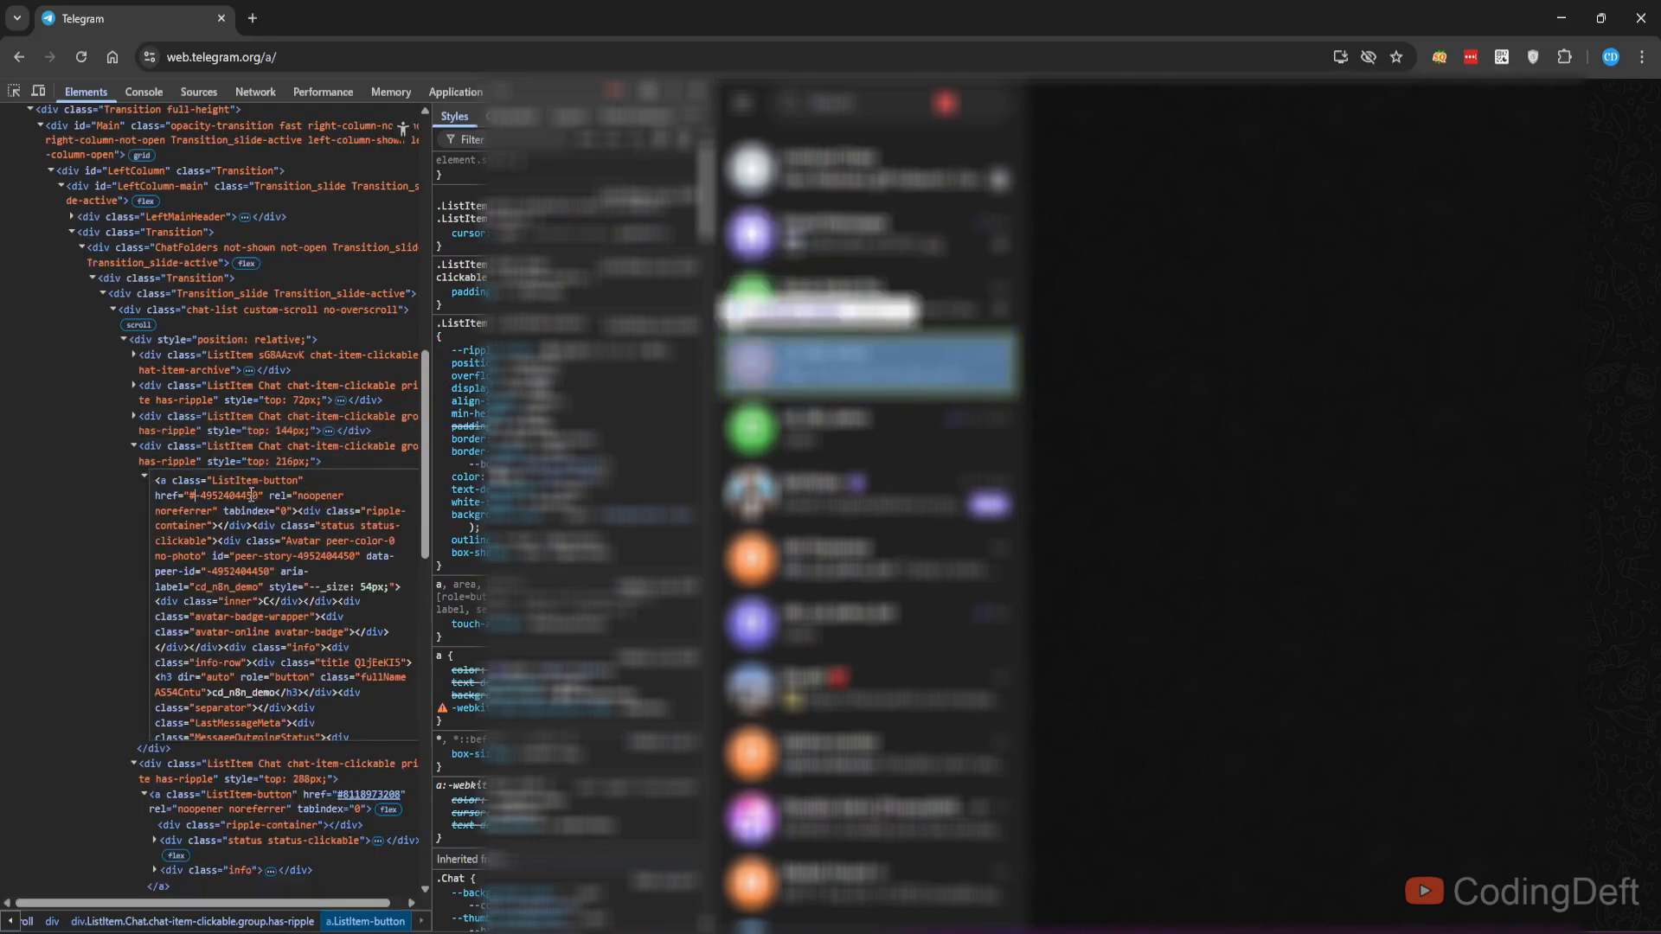
pyautogui.doubleClick(253, 495)
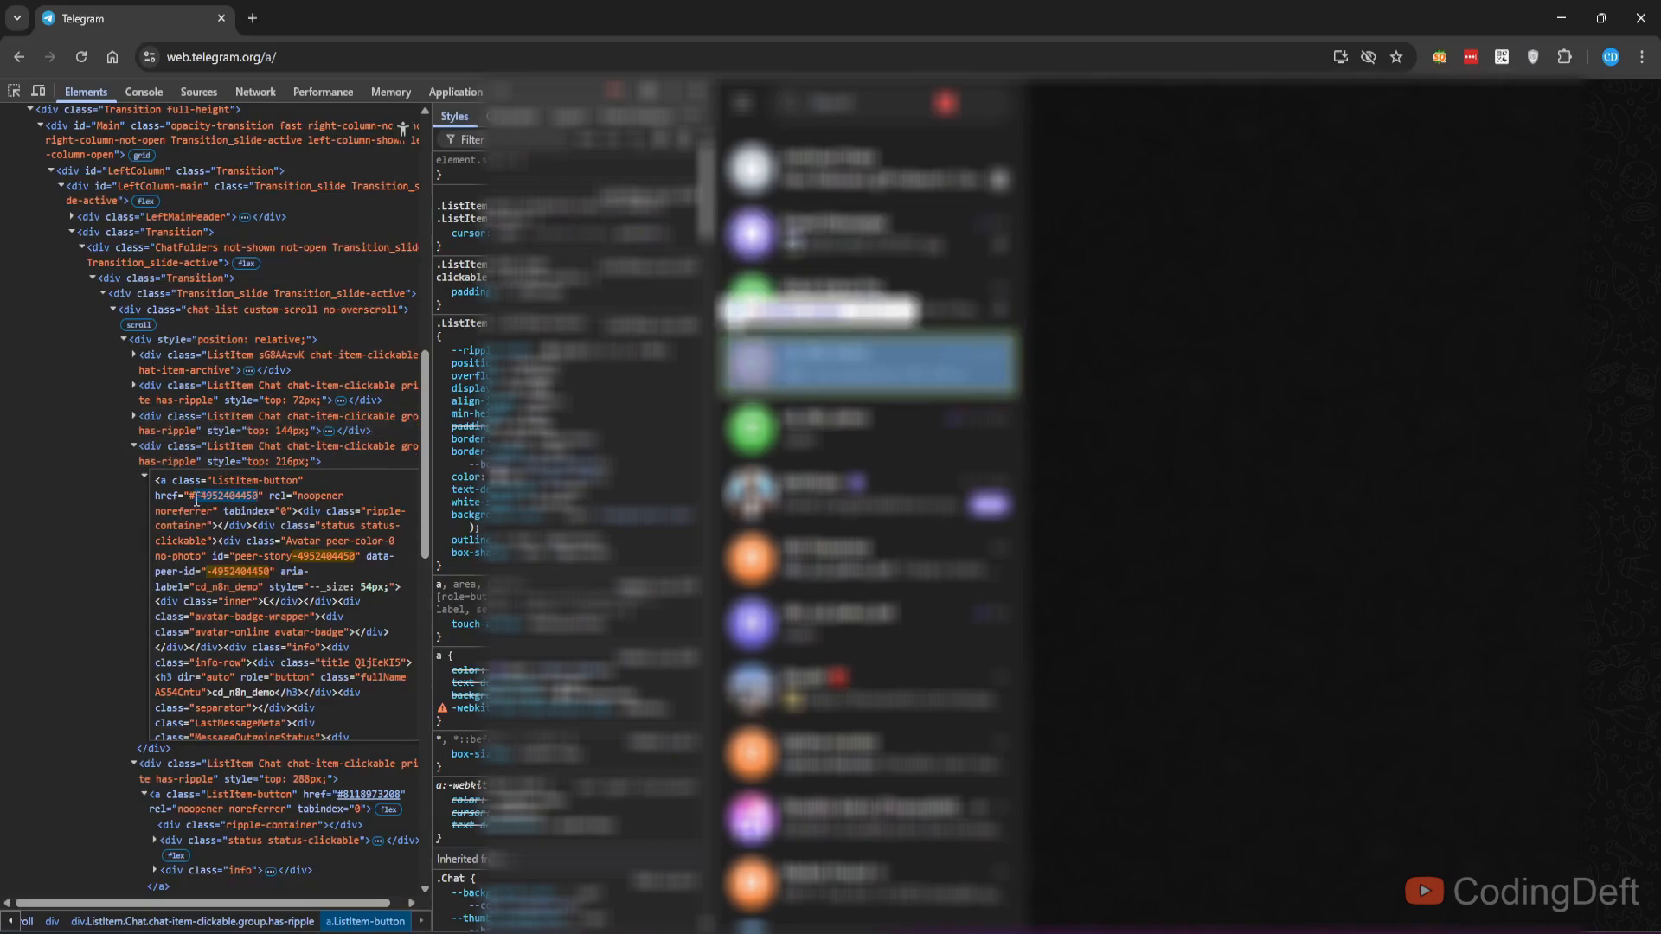
pyautogui.hotkey('alt', 'Tab')
pyautogui.click(705, 465)
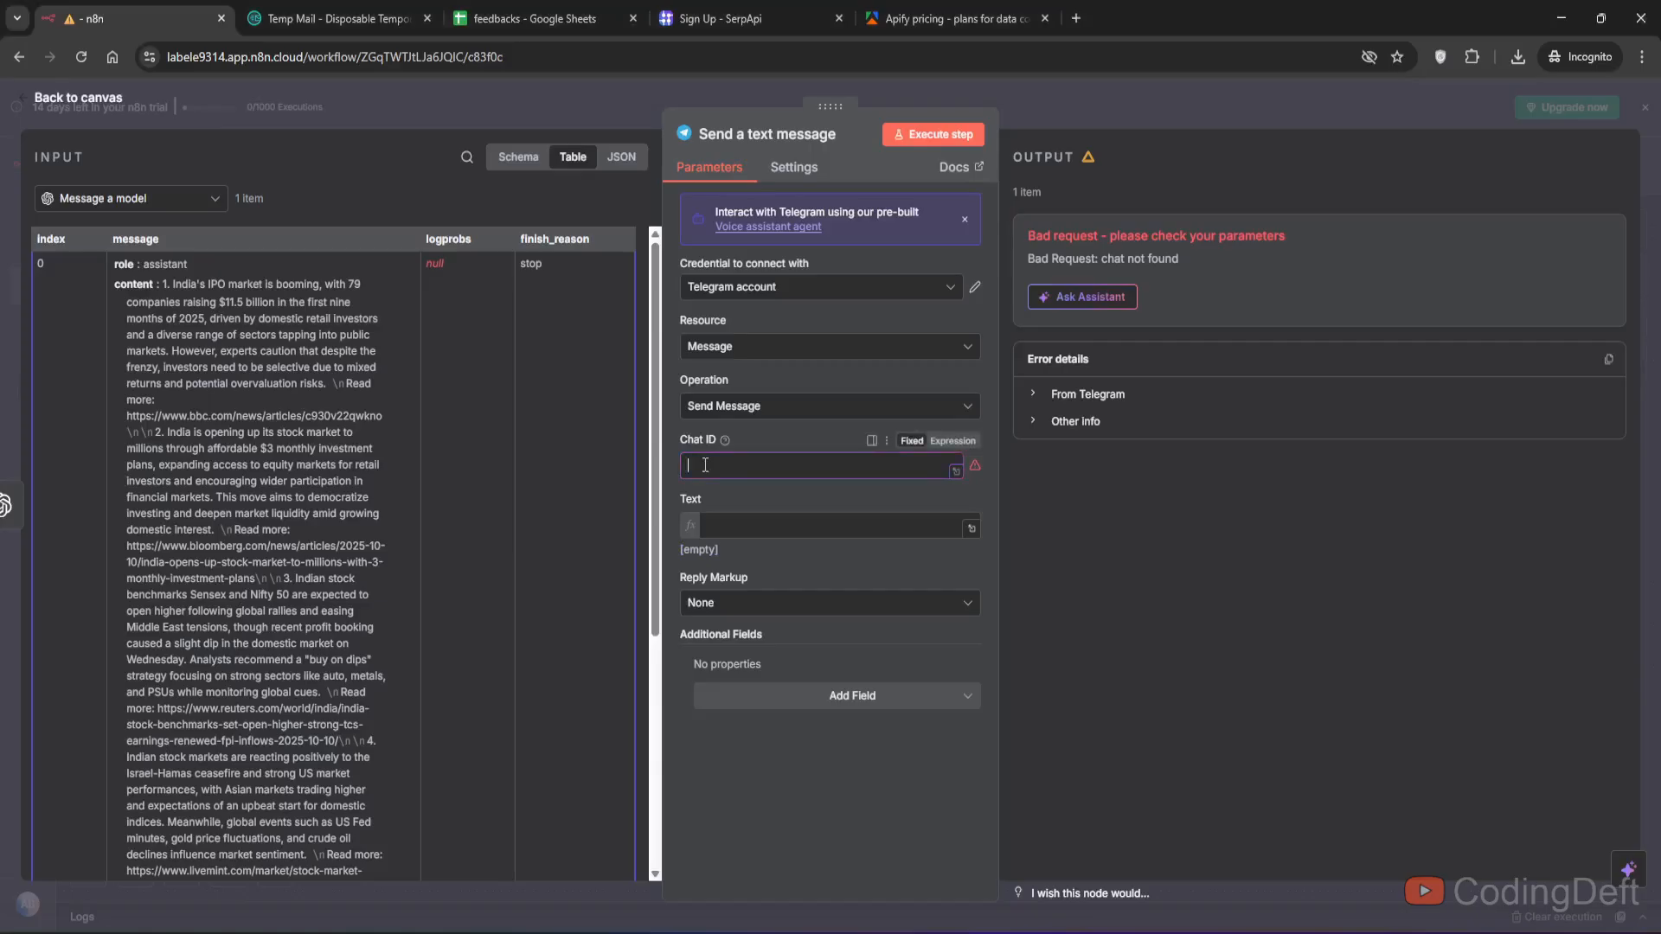
pyautogui.hotkey('ctrl', 'v')
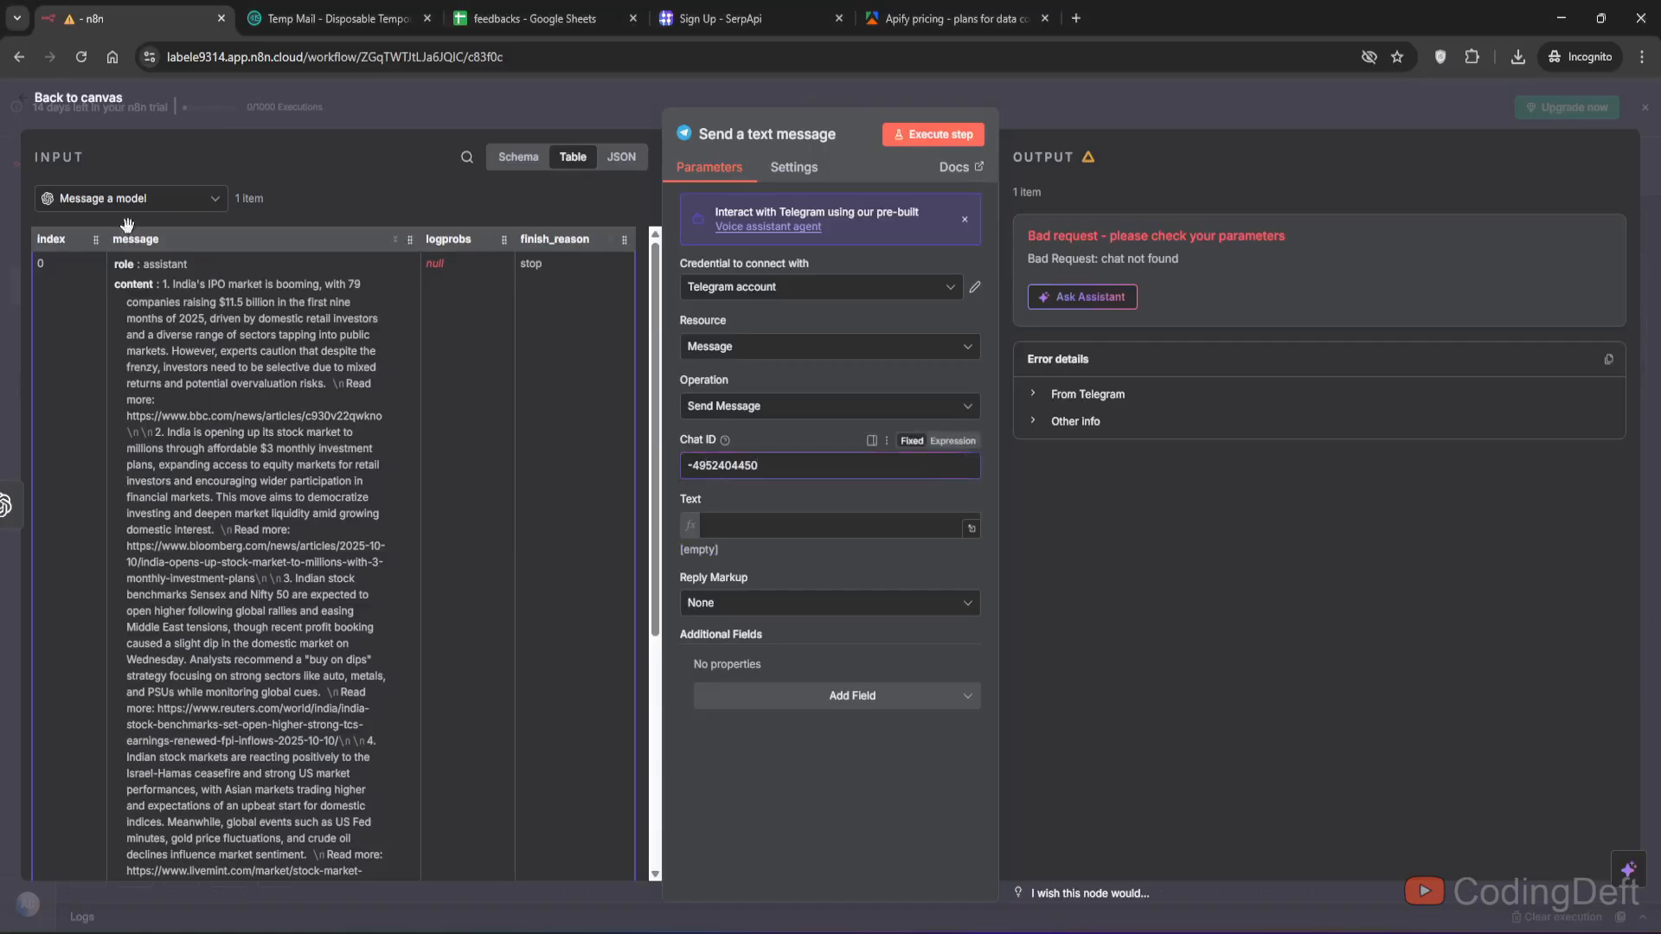
# - Set the Text to the message content expression, preceded by the heading "Today's stock market news"
pyautogui.moveTo(135, 285); pyautogui.dragTo(812, 533)
pyautogui.click(709, 522)
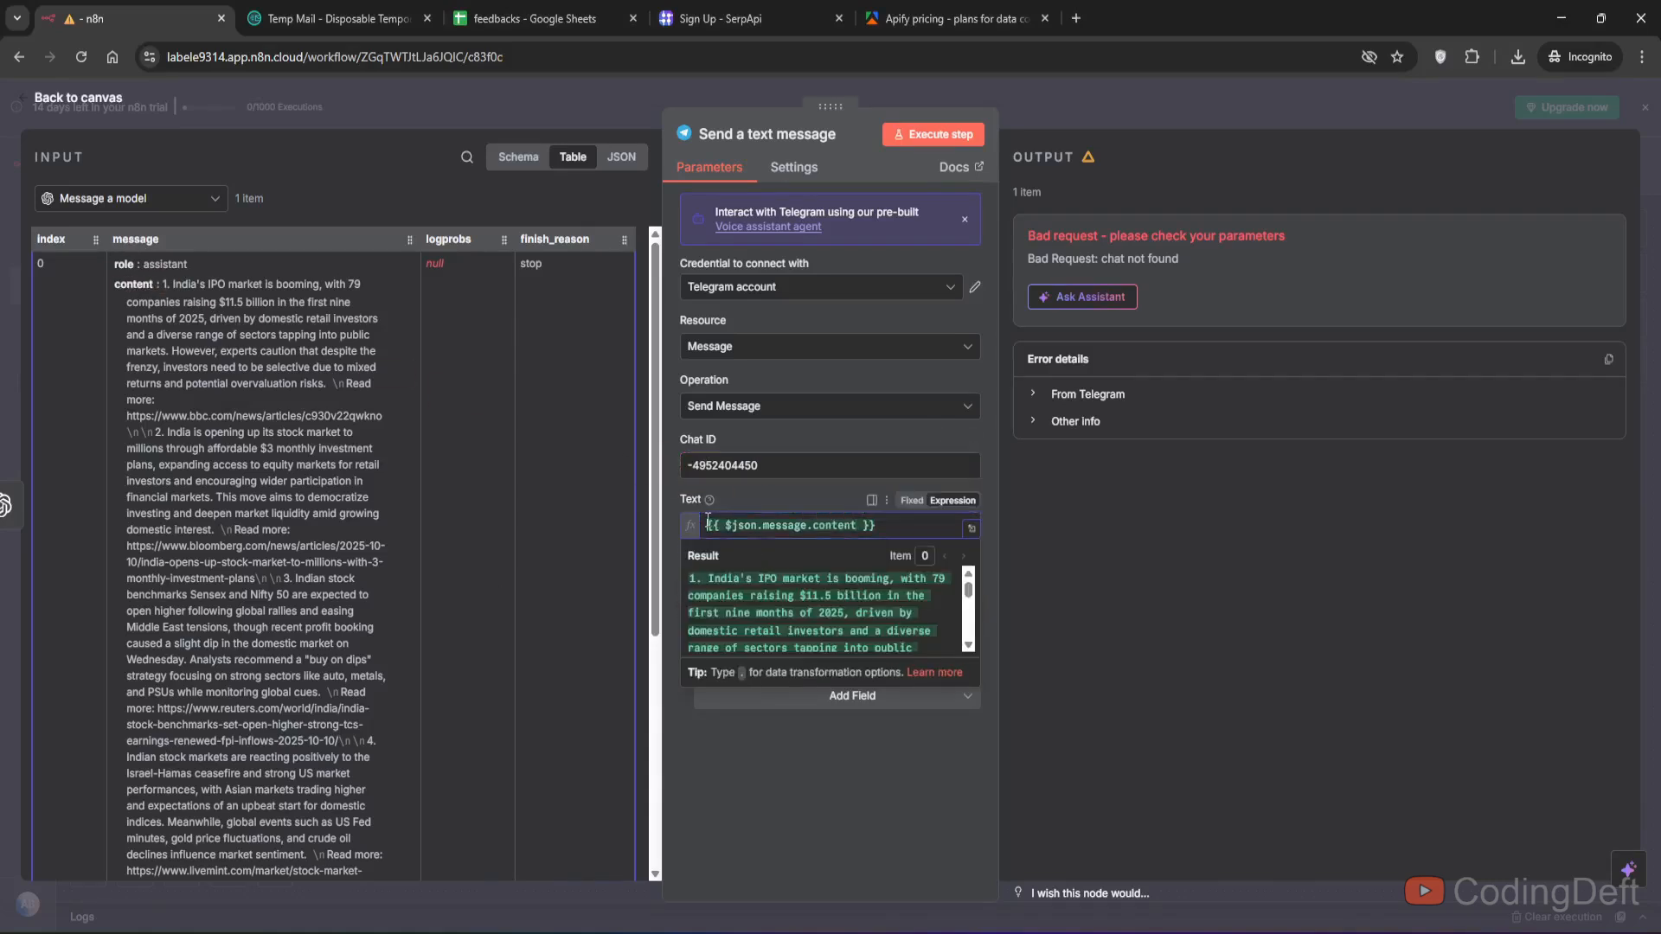
pyautogui.press('Return')
pyautogui.click(742, 518)
pyautogui.write("Today's stock market news")
pyautogui.press('Return')
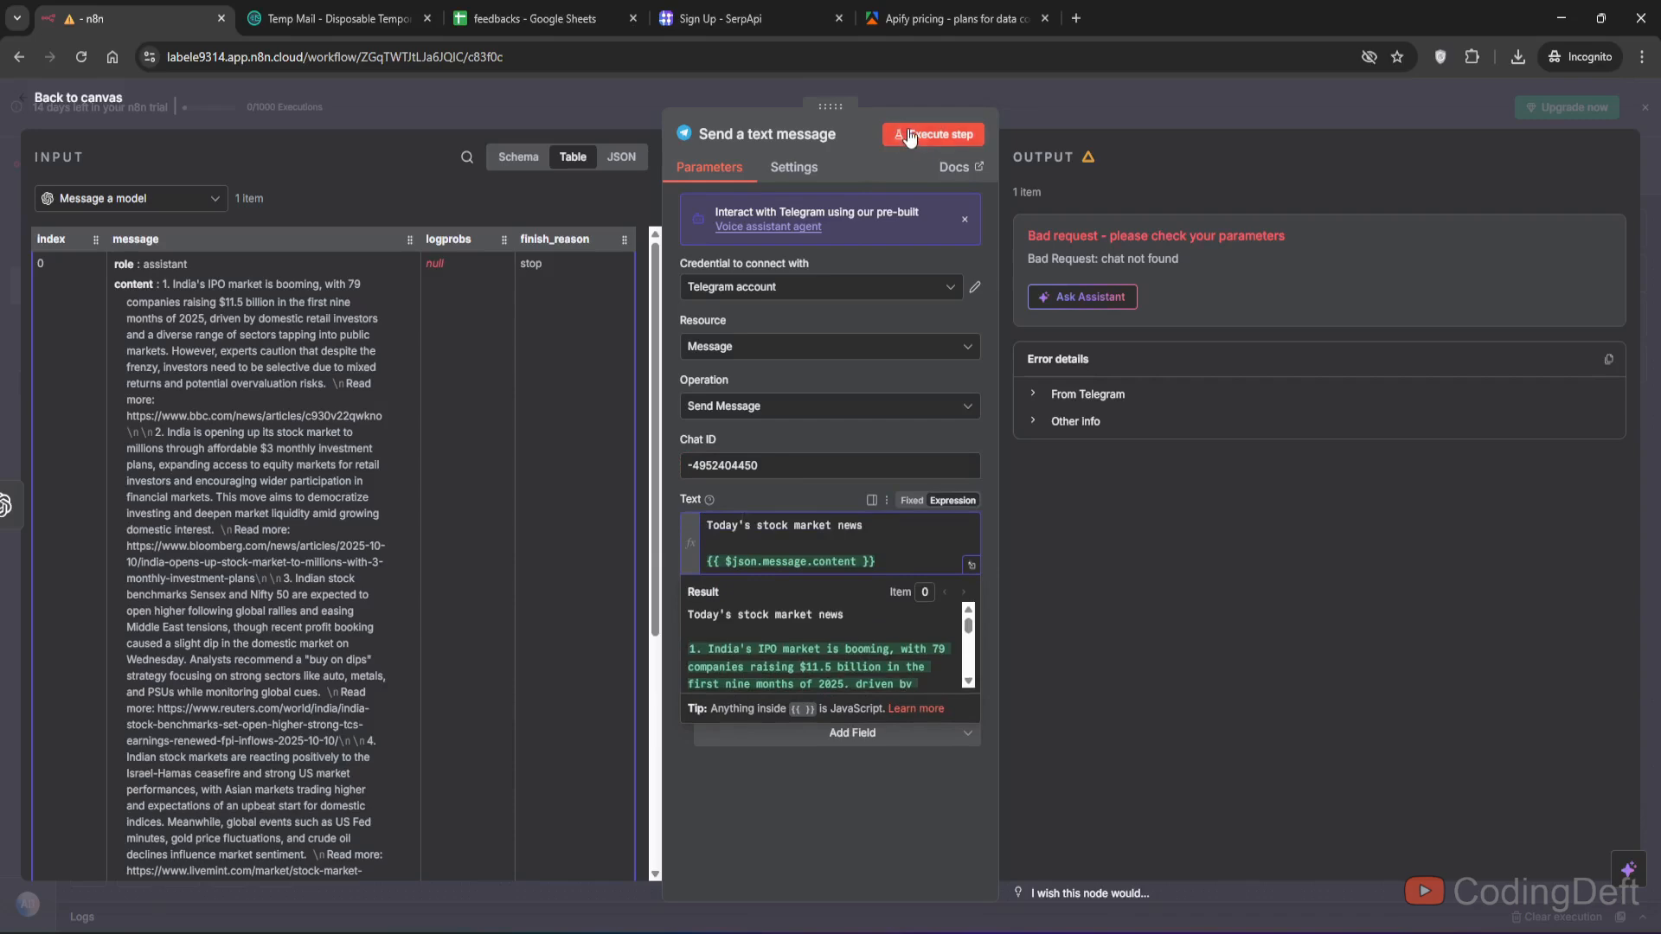
# - Execute the Telegram step and check the posted news summary in the group chat
pyautogui.click(908, 134)
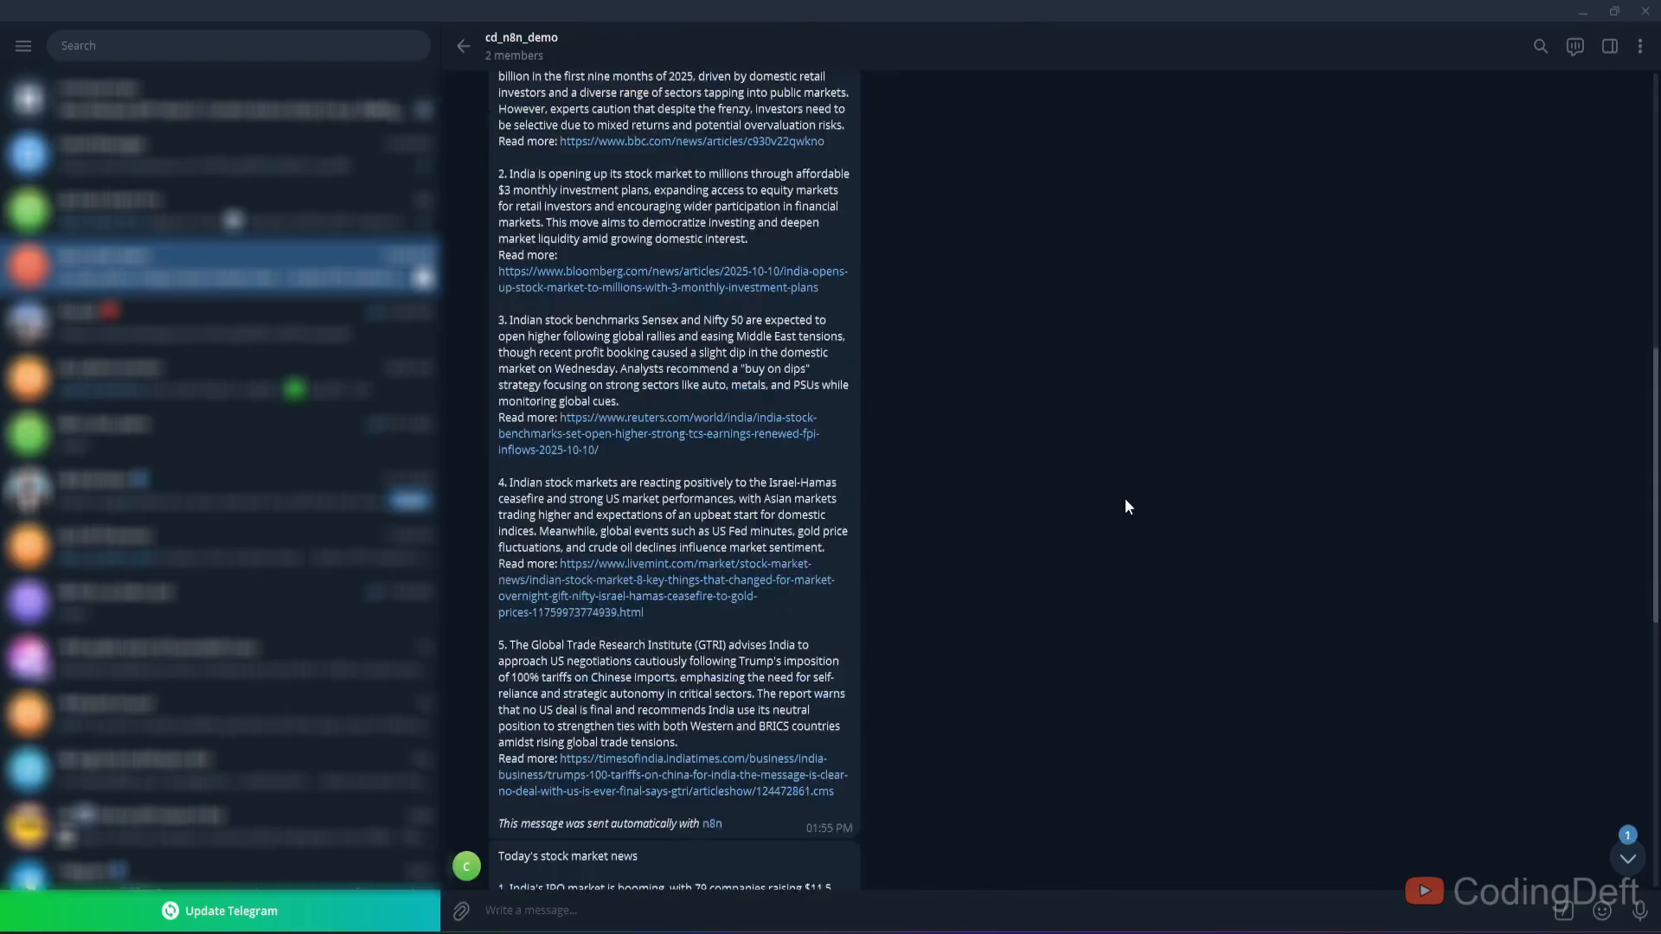
pyautogui.scroll(-8, 1125, 498)
pyautogui.scroll(1, 1124, 499)
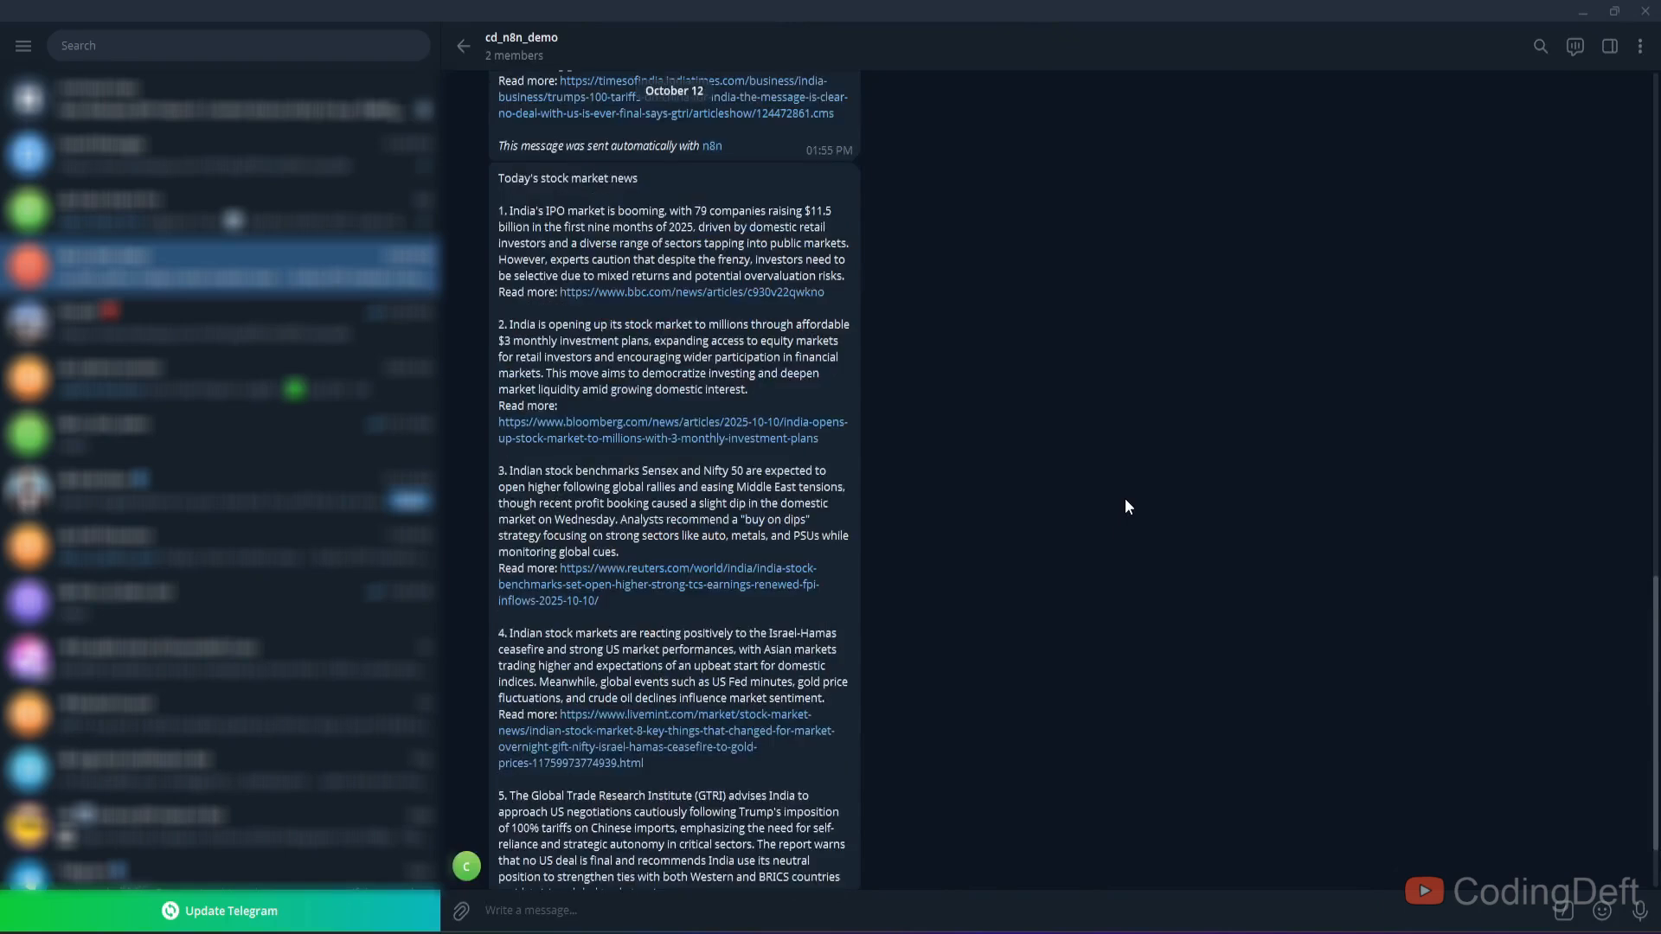